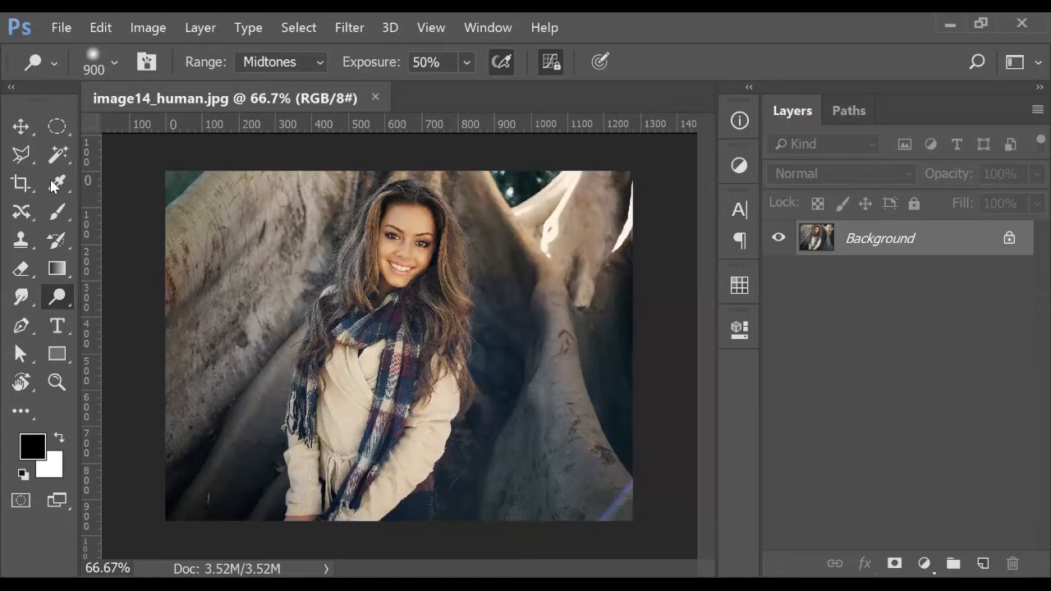
Shrink the brush to 250, browse the Healing, Blur and Dodge tool groups, ending on Smudge
key(bracketleft)
key(bracketleft)
key(bracketleft)
key(bracketleft)
key(bracketleft)
key(bracketleft)
key(bracketleft)
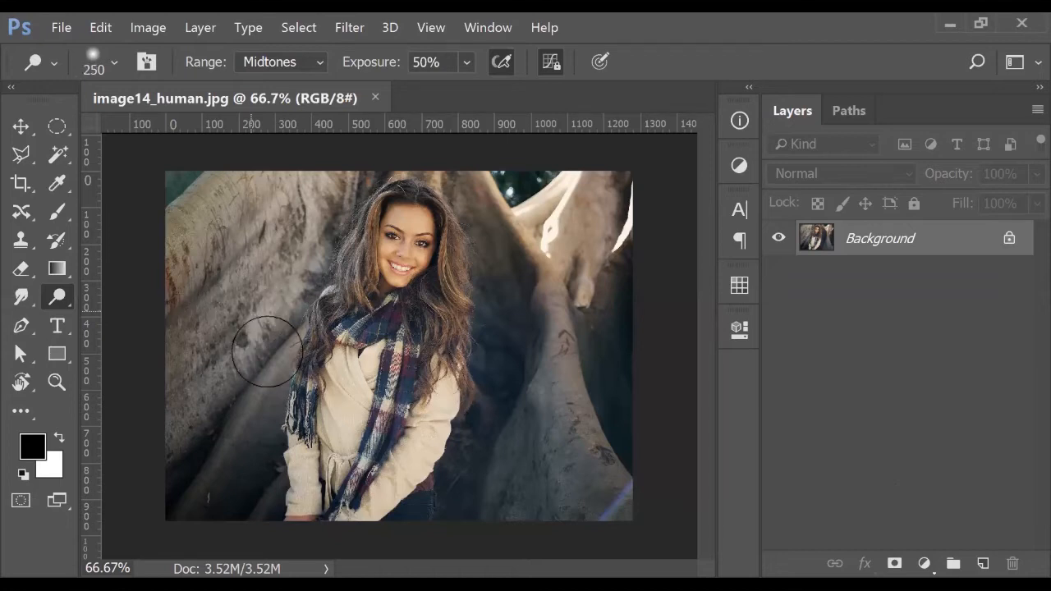
click(23, 215)
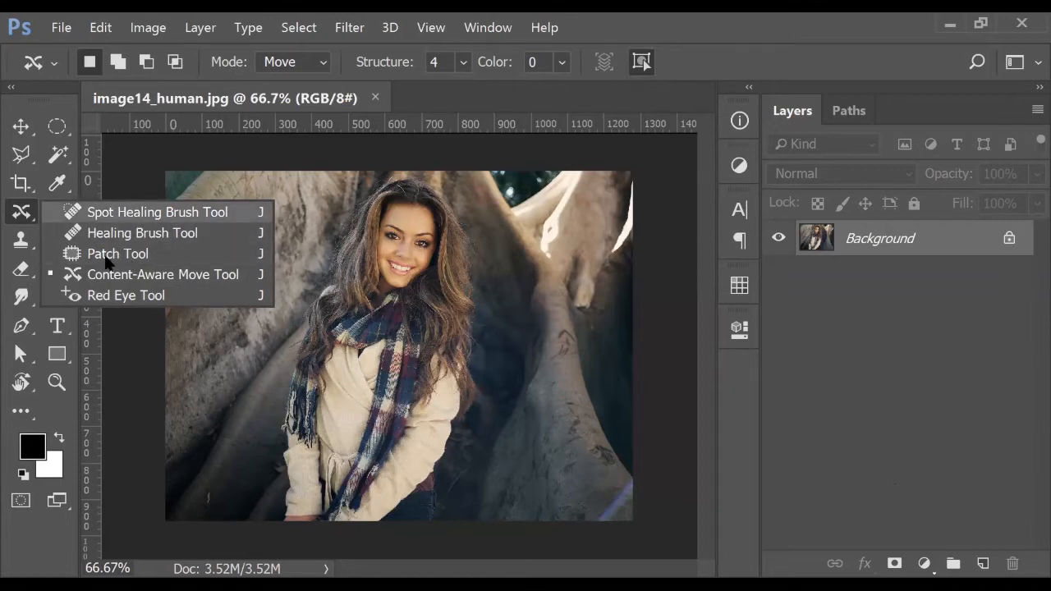
click(80, 107)
click(32, 300)
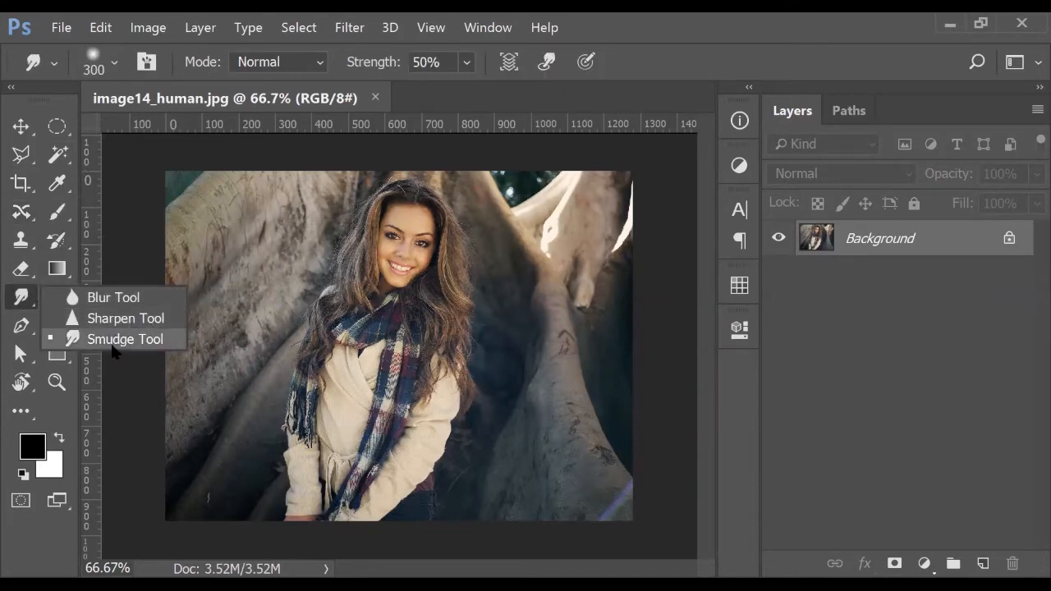
click(63, 302)
click(63, 309)
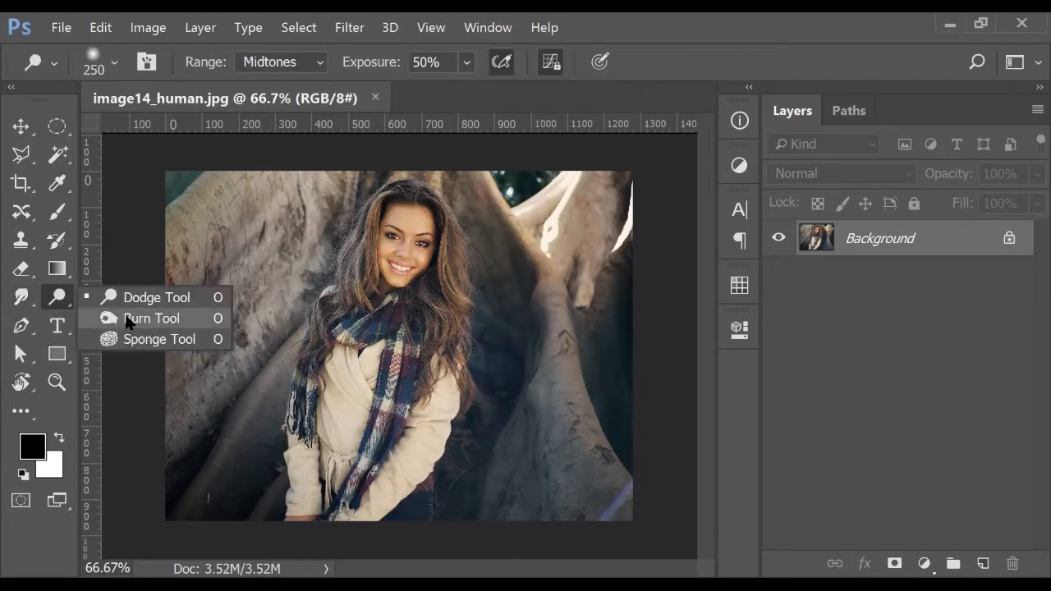
click(32, 302)
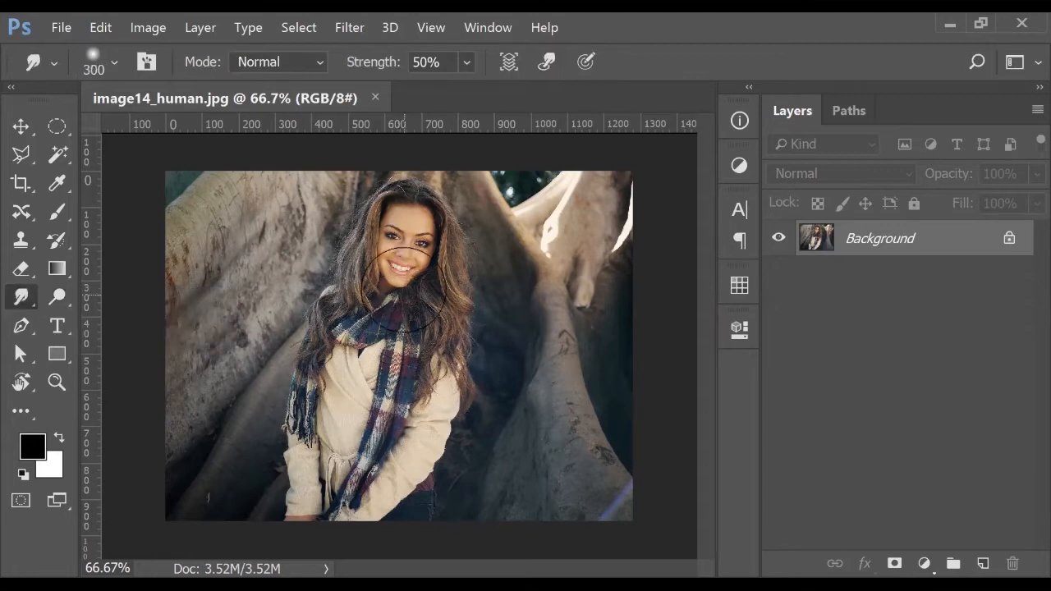
Close image14_human.jpg, reopen it from the Class 04 folder, and select the Move tool
click(375, 97)
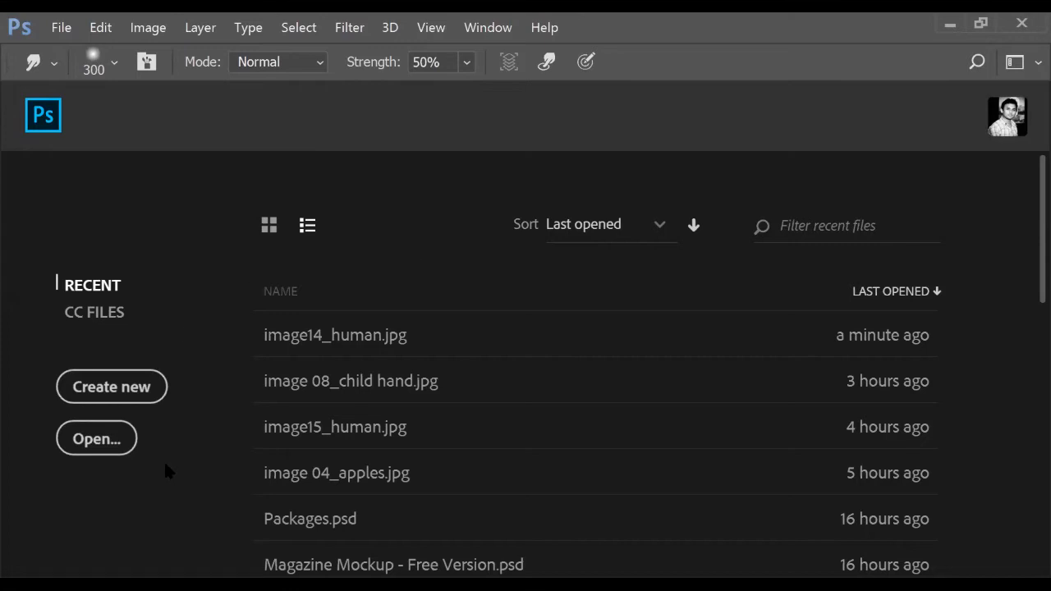
click(108, 444)
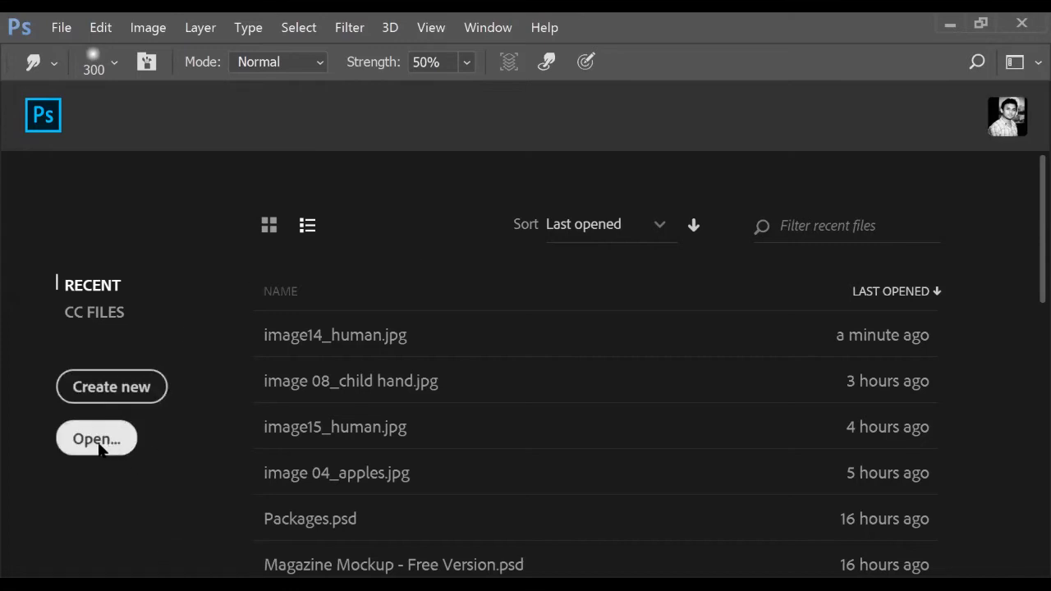
scroll(404, 312, down, 3)
click(293, 234)
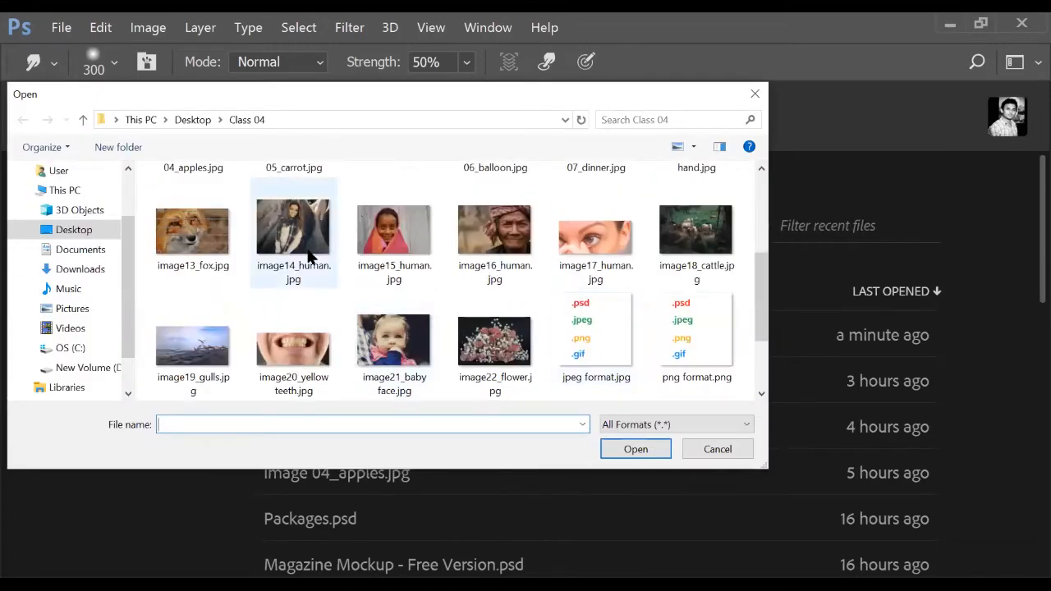
click(634, 449)
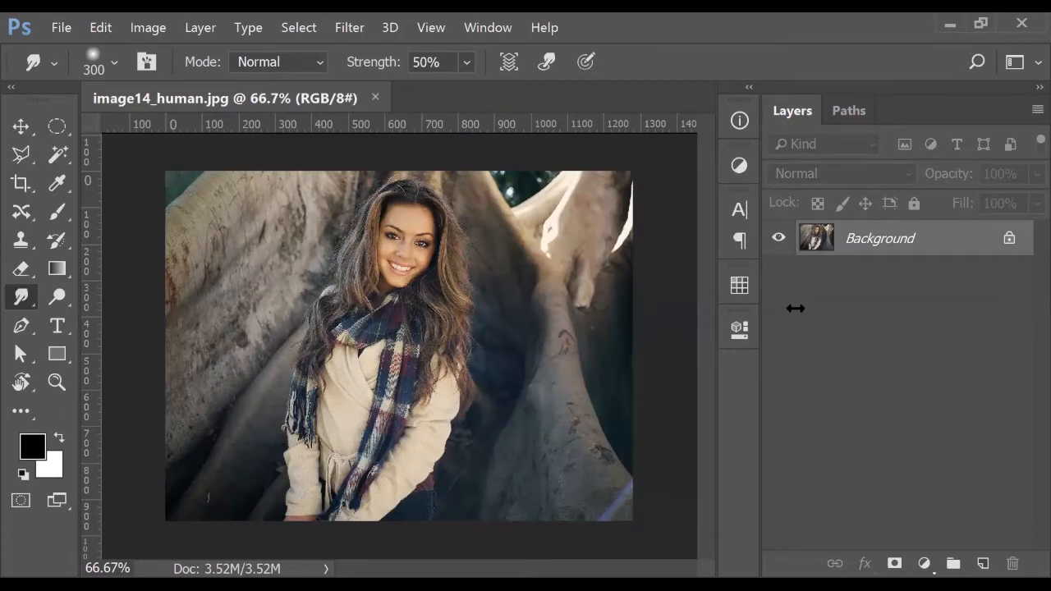
click(22, 125)
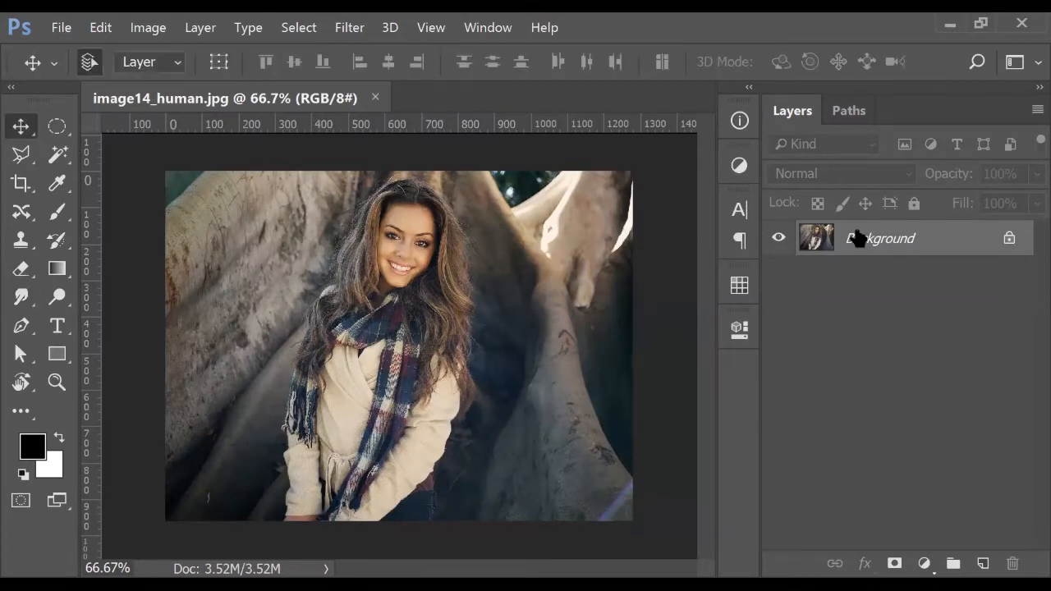
Unlock the Background layer into Layer 0 with Normal blending, then start a new document with Ctrl+N
click(1010, 239)
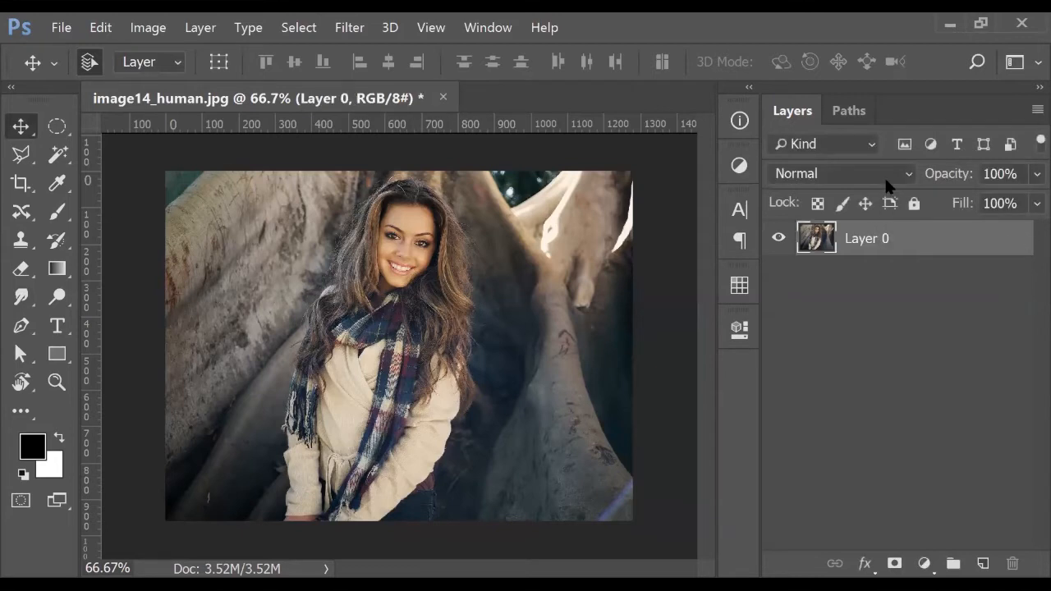
click(885, 175)
click(971, 333)
click(865, 175)
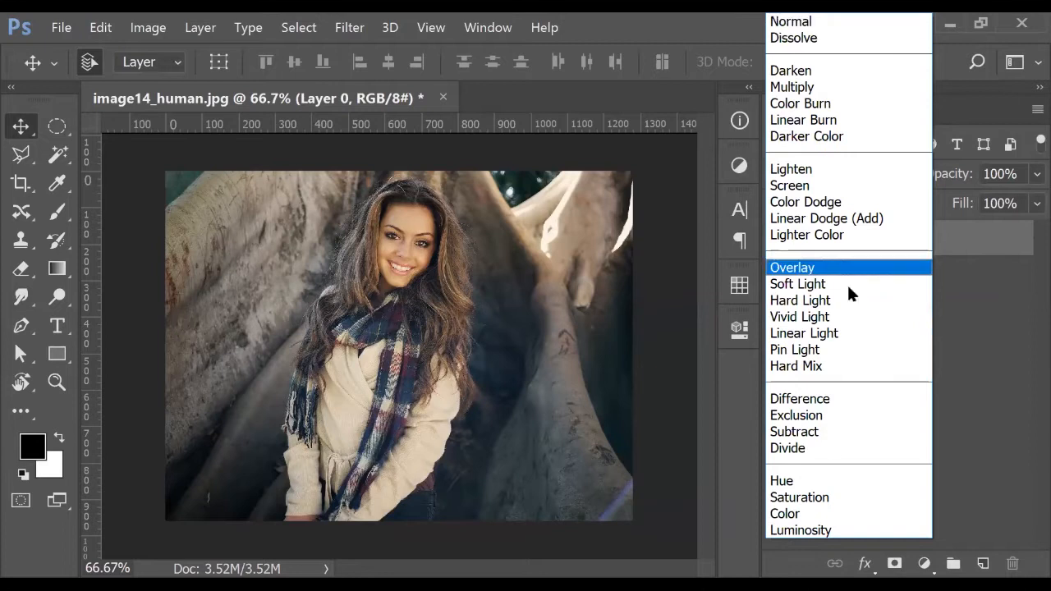
click(959, 344)
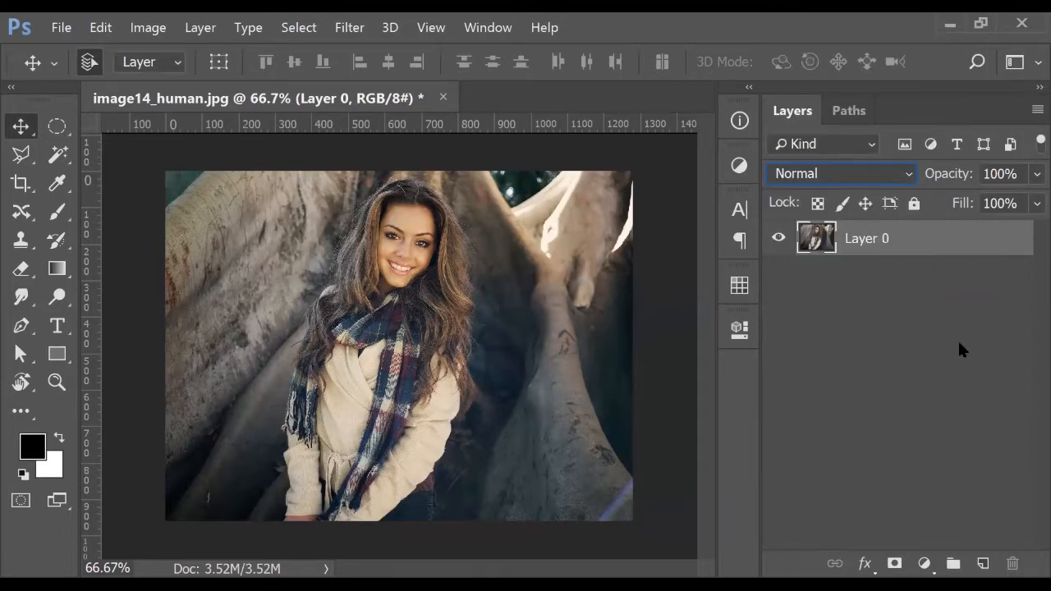
click(865, 174)
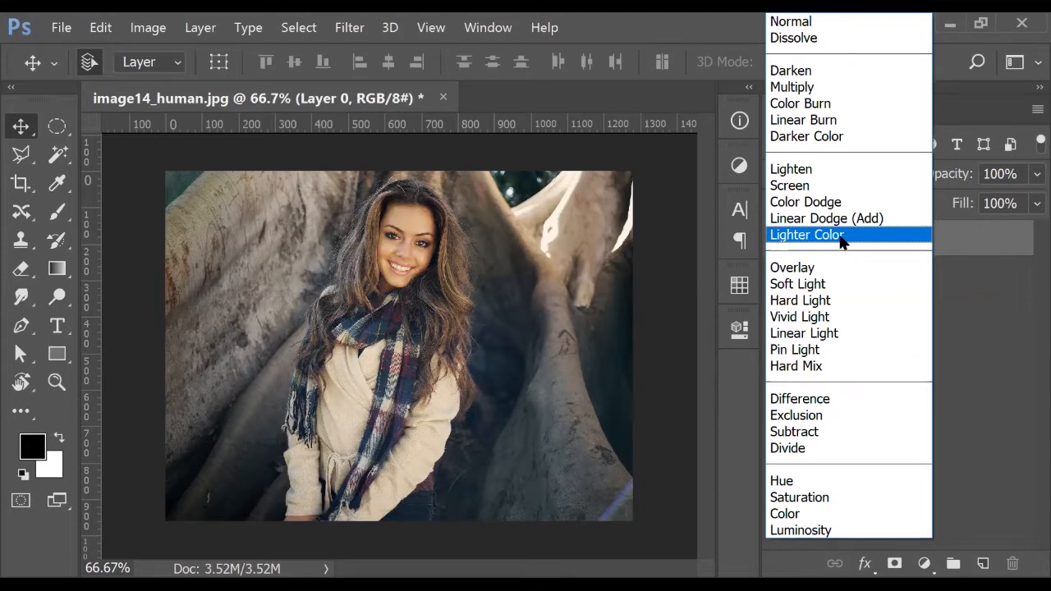
click(962, 311)
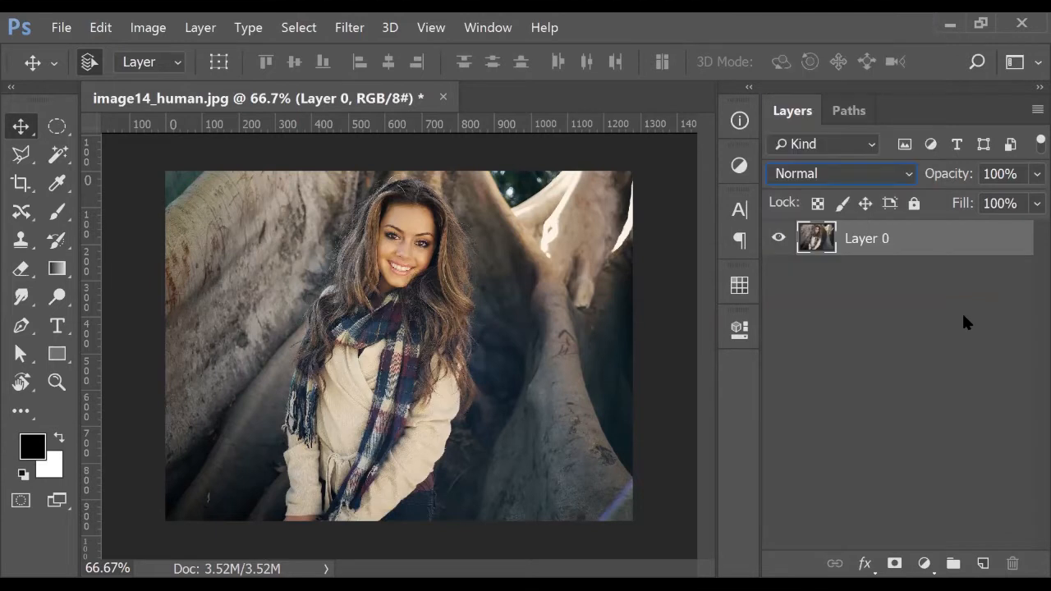
click(496, 161)
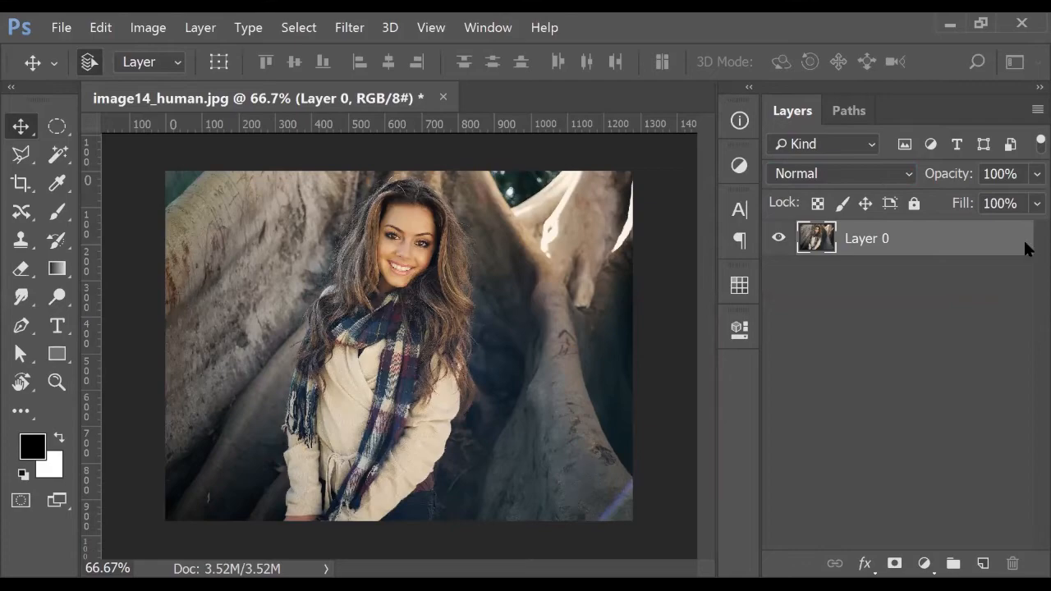
key(ctrl+n)
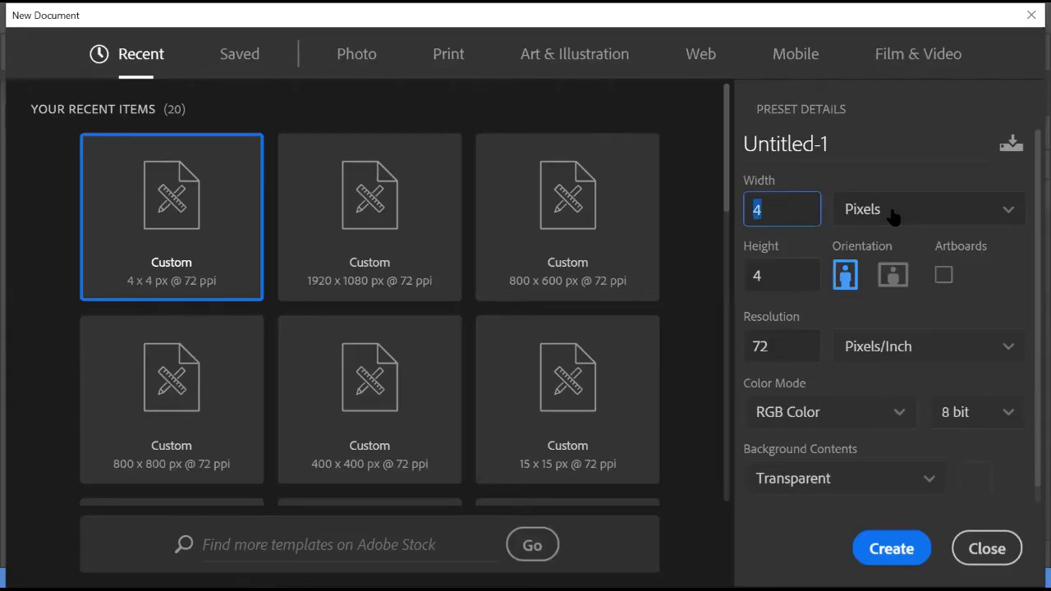
Create an 800×800 px transparent document, then switch back to image14_human.jpg
text(800)
key(Tab)
text(800)
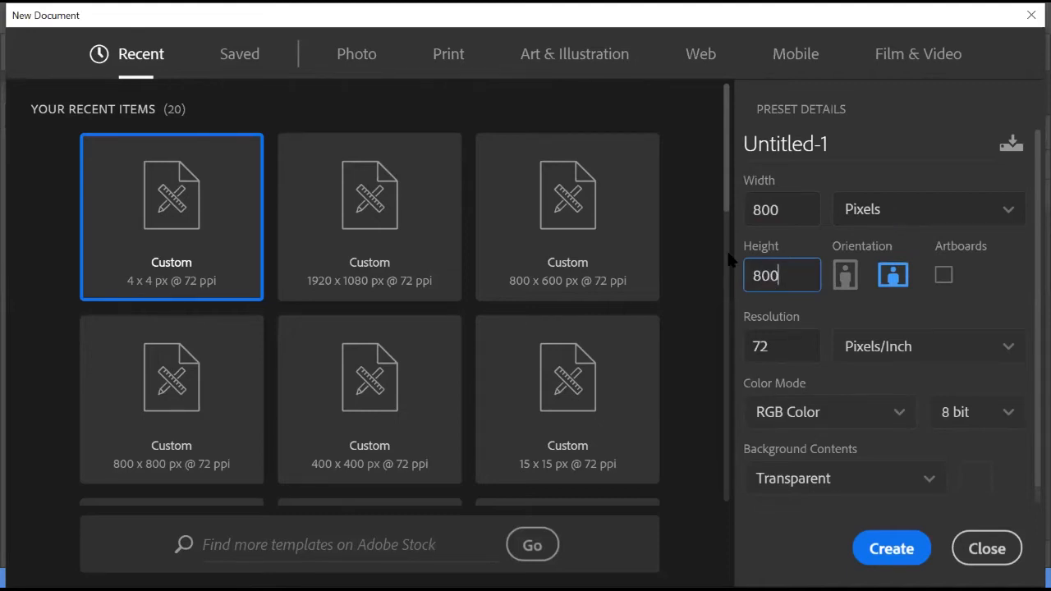
click(892, 549)
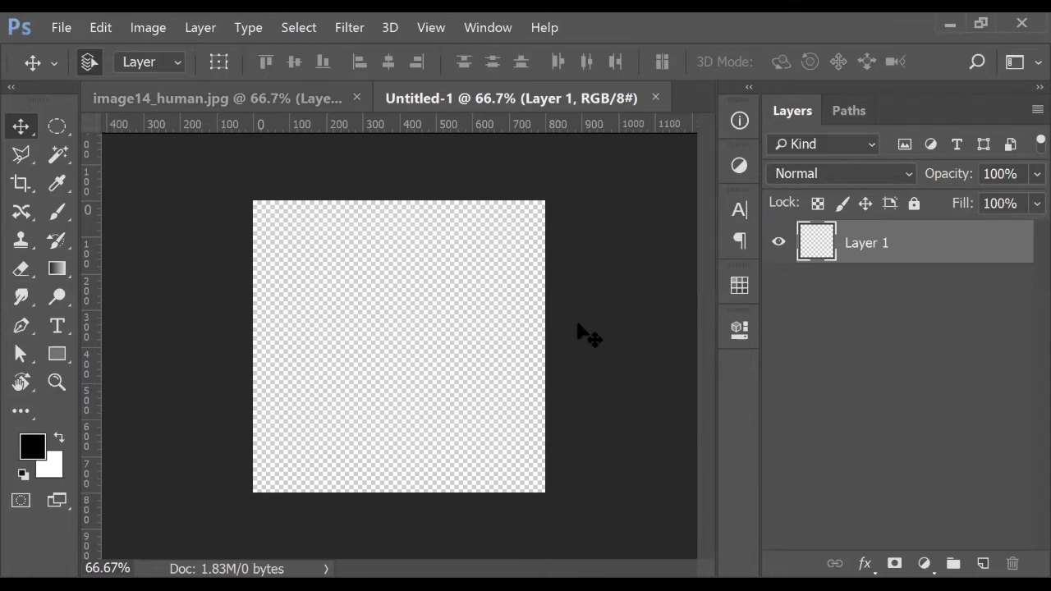
key(ctrl+Tab)
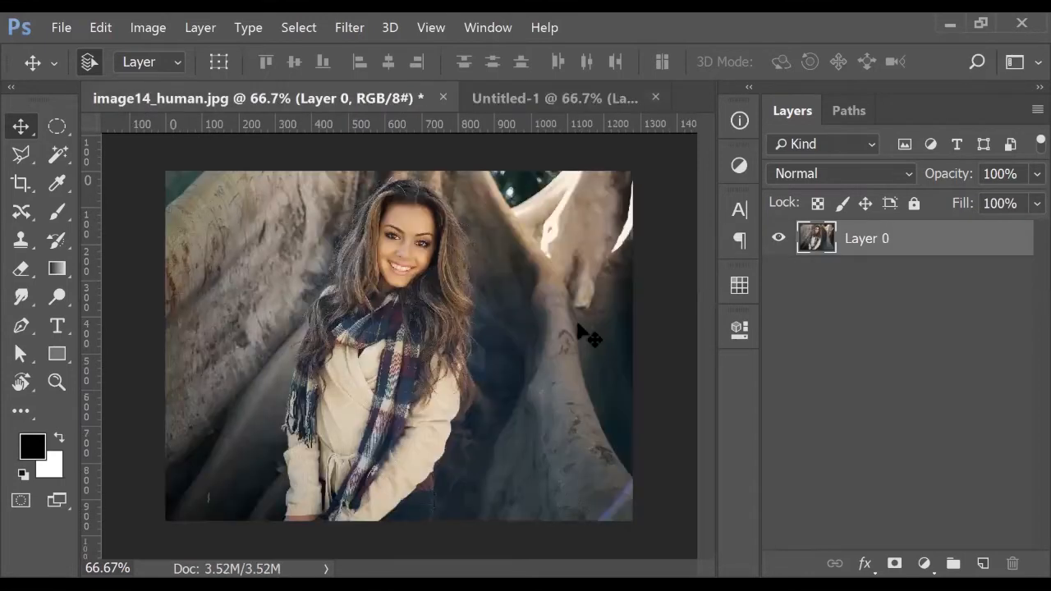
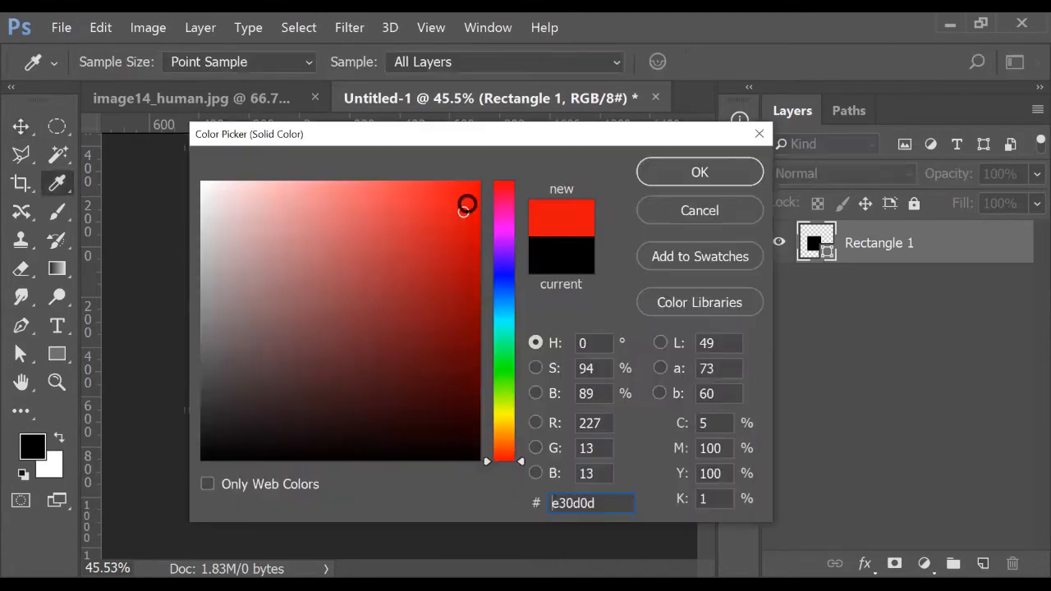
Confirm red (e30d0d) for the square and Alt-drag a copy up and to the right
click(740, 175)
key(v)
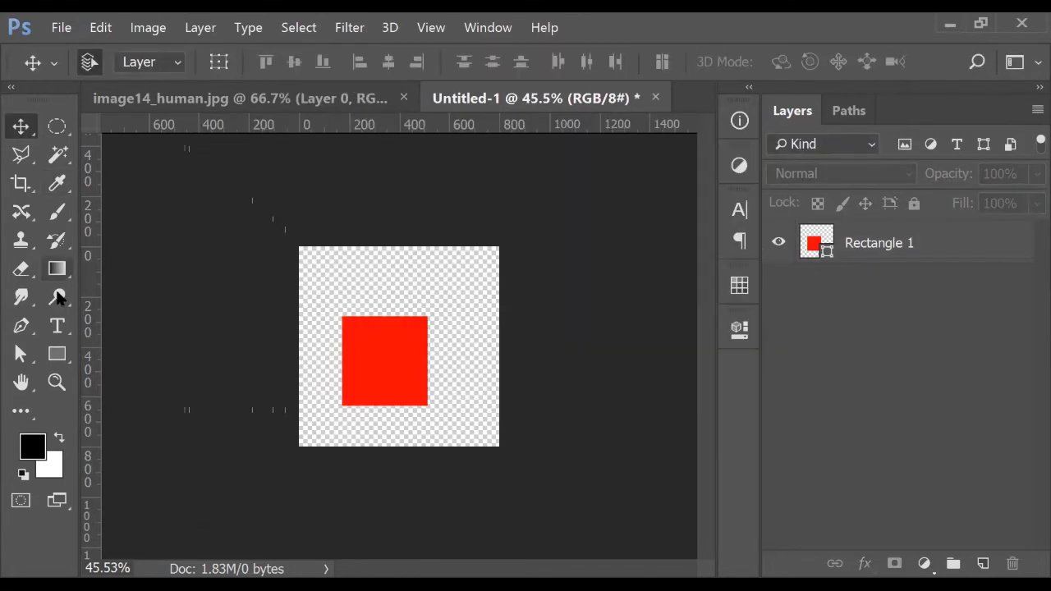
drag(382, 383, 416, 352)
Change the copied square's fill colour to cyan 05ccf7
double_click(825, 257)
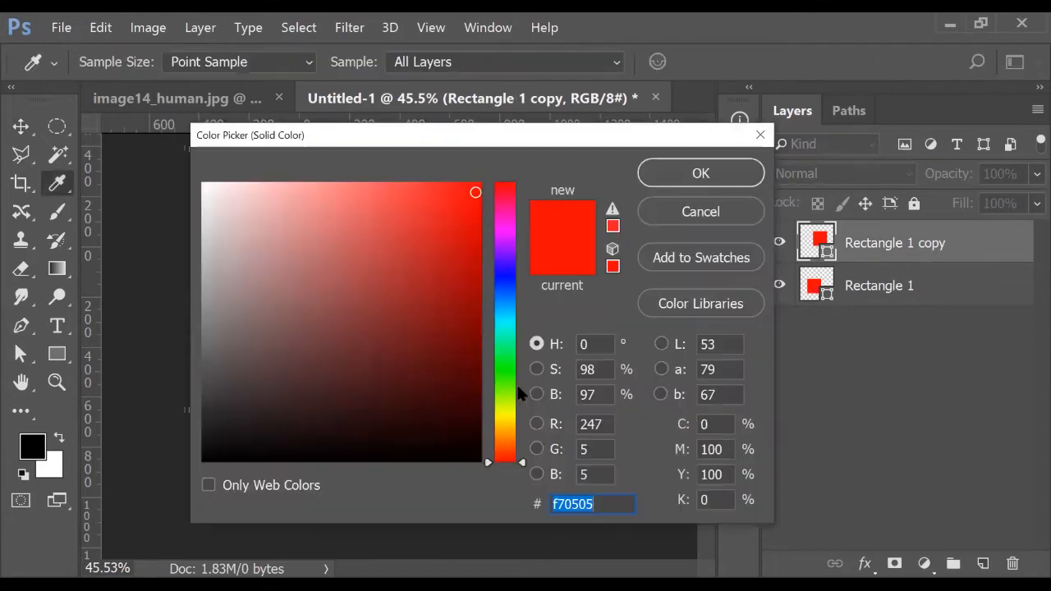
click(504, 414)
click(509, 316)
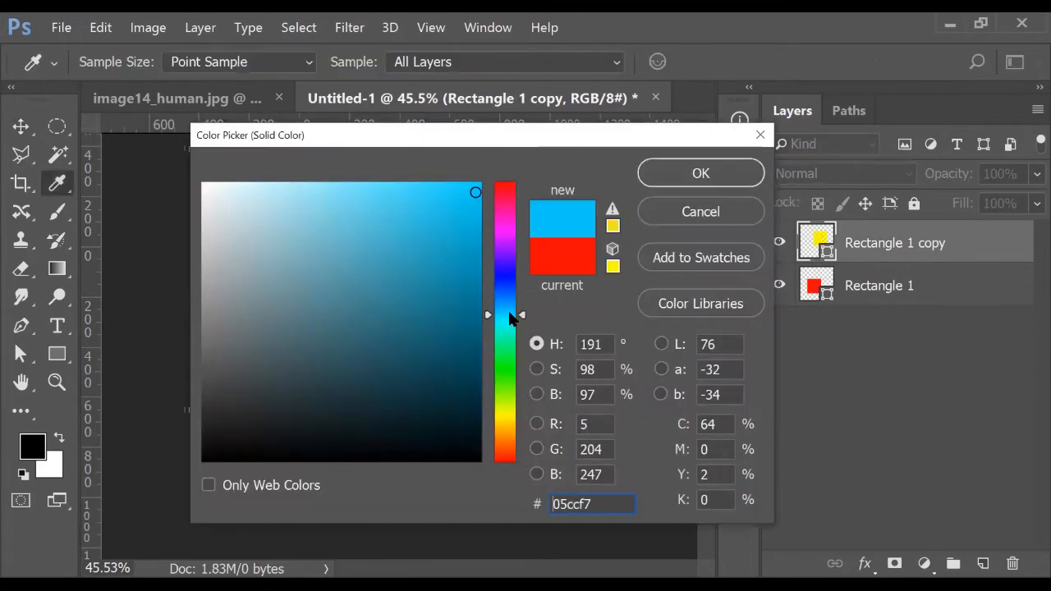
click(678, 182)
Scale the red and blue squares together to 125% around their centre
shift+click(413, 408)
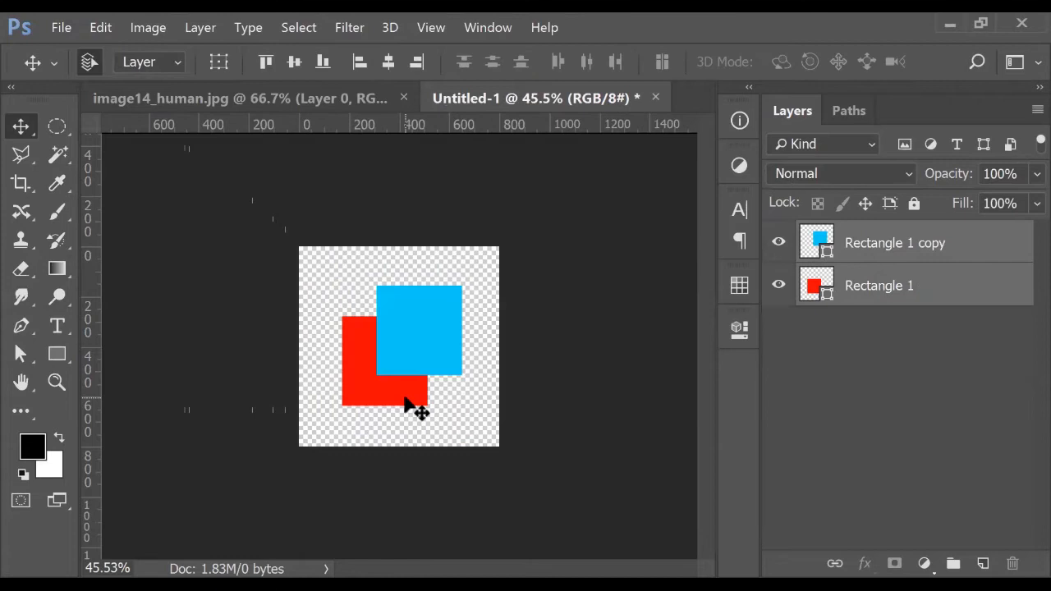
key(ctrl+t)
drag(463, 408, 471, 418)
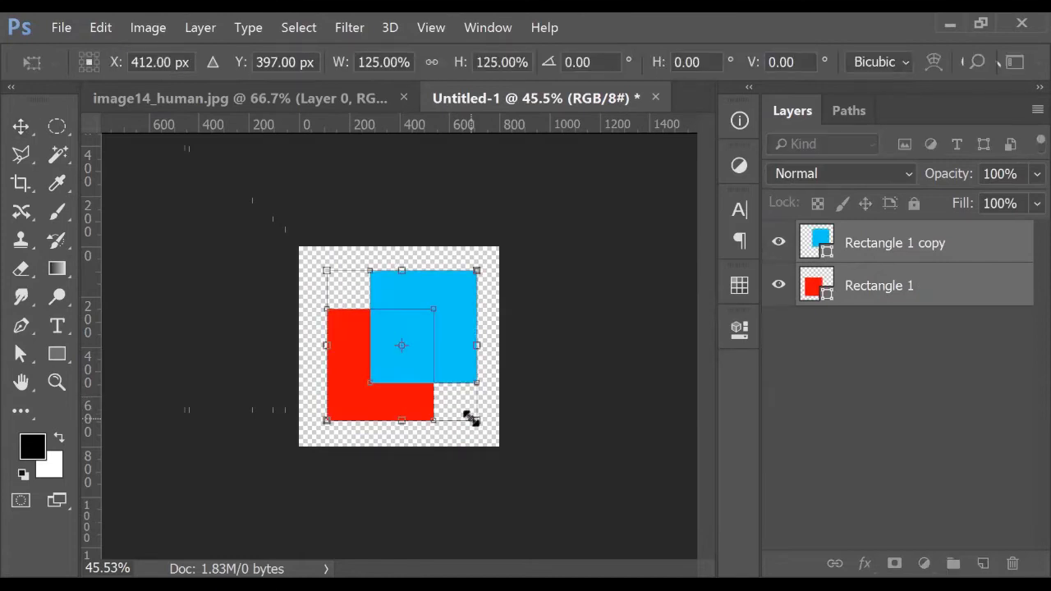
key(Return)
key(ctrl+plus)
key(ctrl+plus)
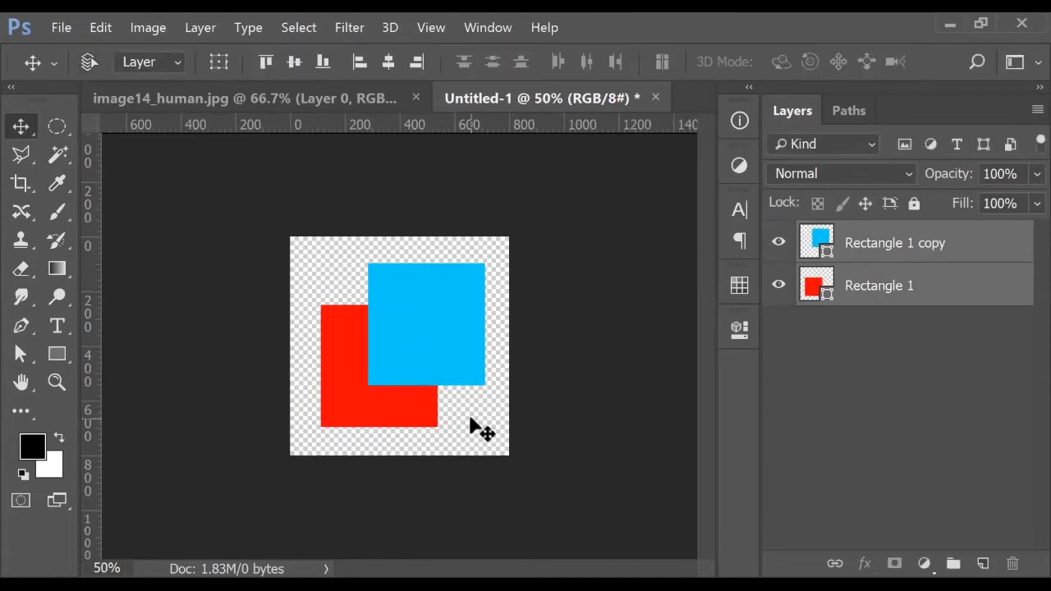
click(884, 486)
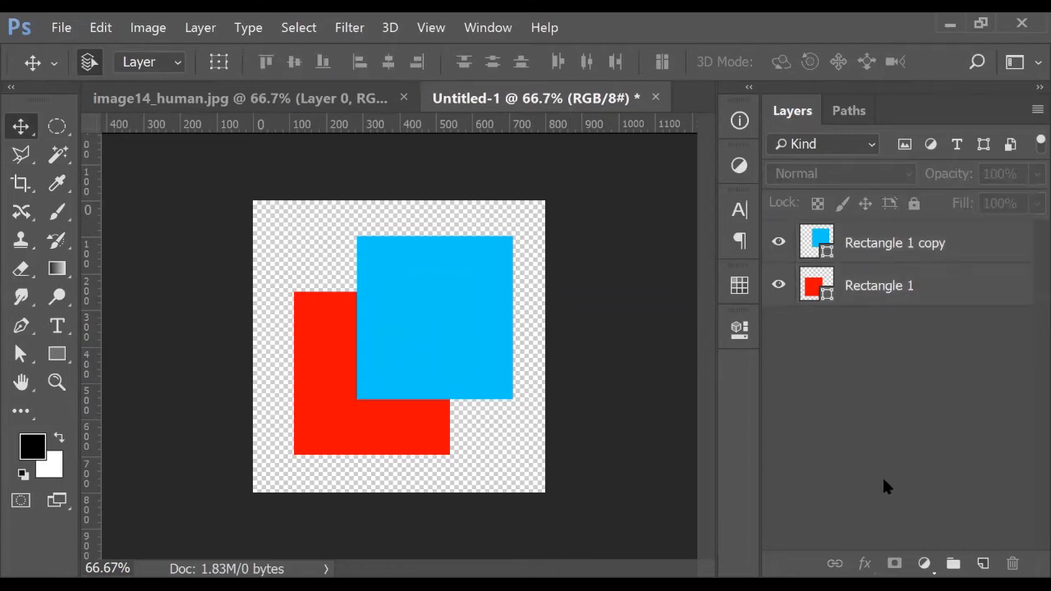
click(893, 257)
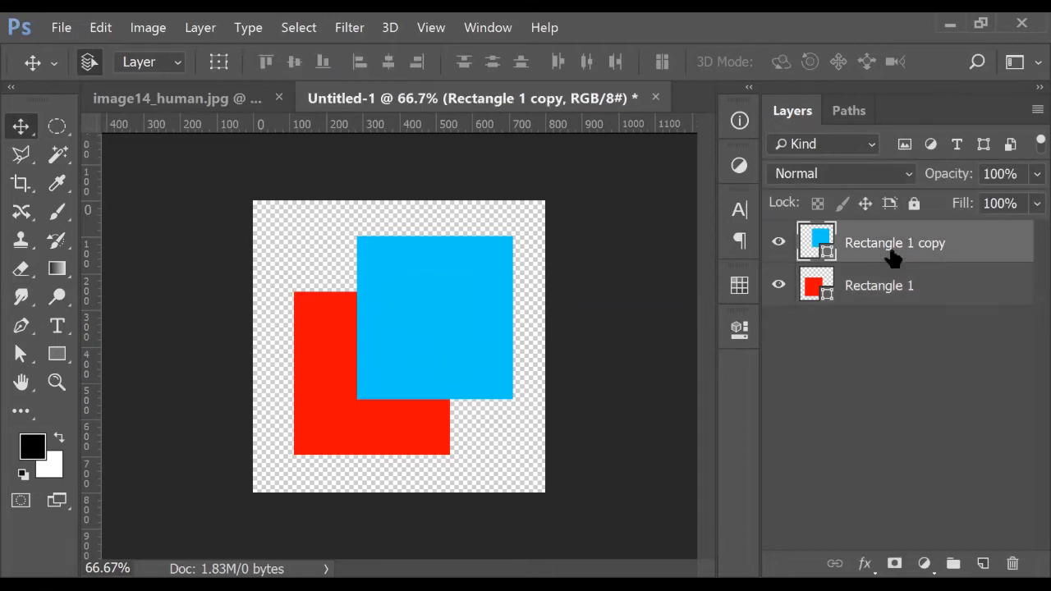
click(893, 294)
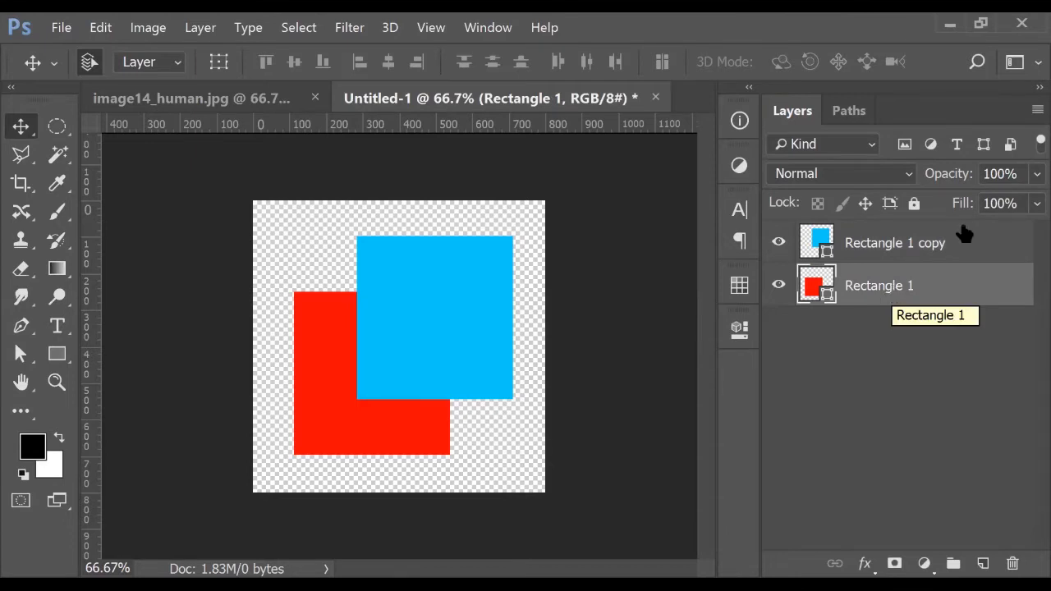
Rename the blue square's layer 'Layer up' and the red square's layer 'Layer down'
double_click(932, 241)
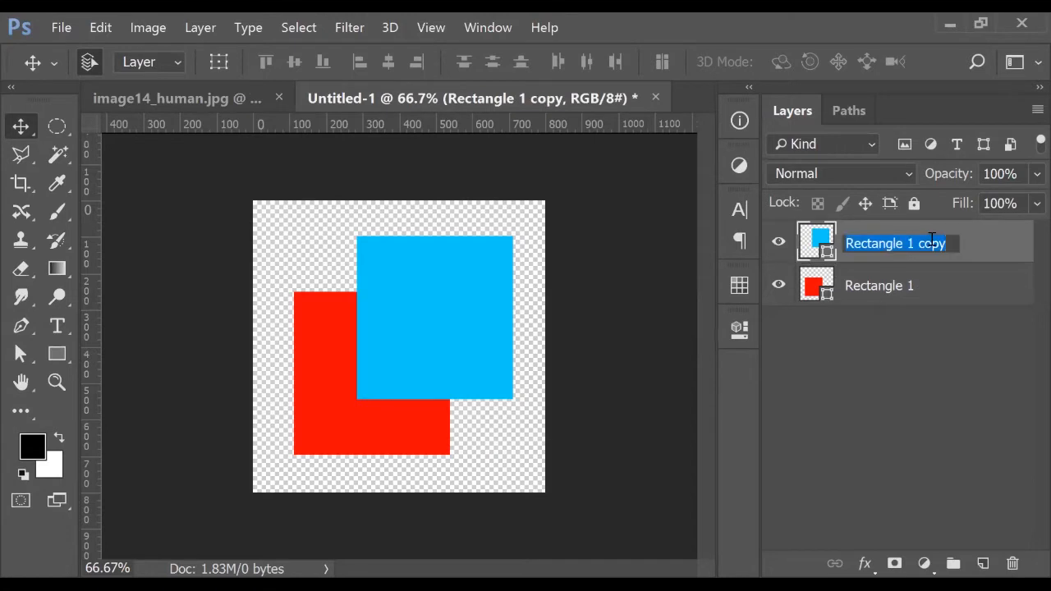
text(Layer)
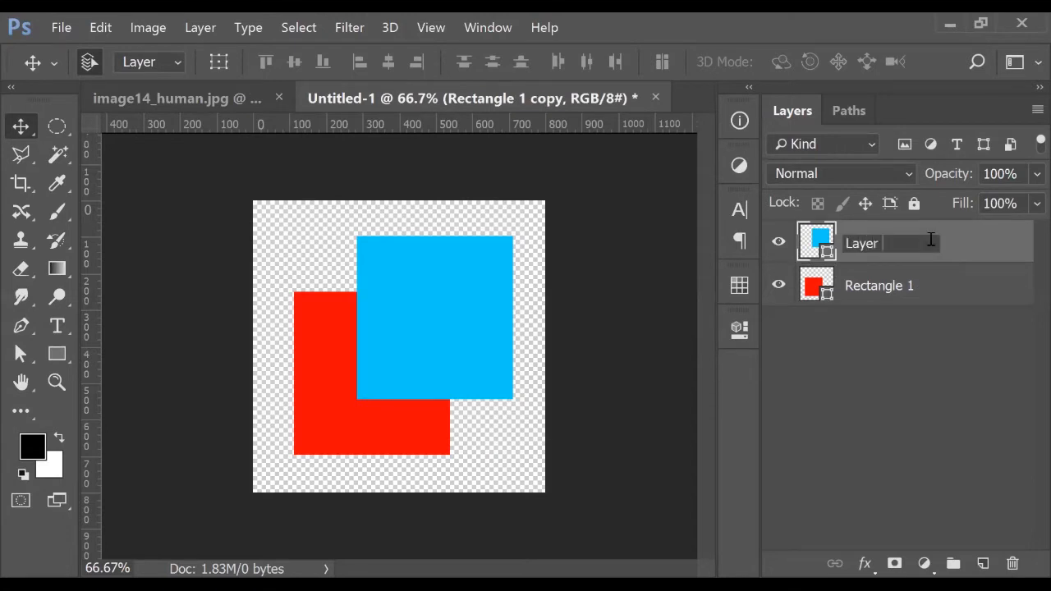
text( up)
double_click(897, 284)
text(L)
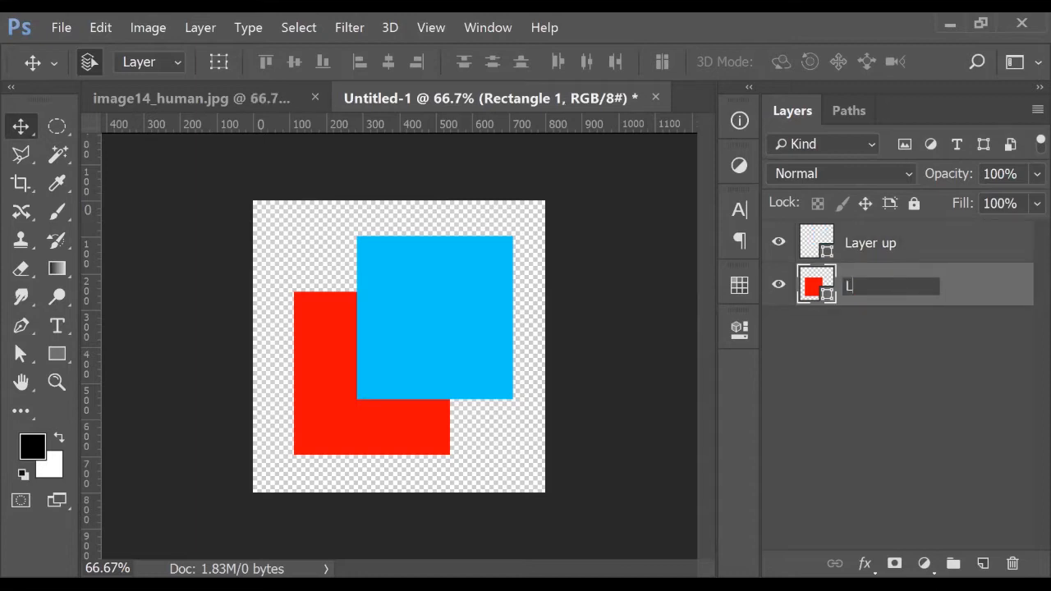
text(ayer down)
key(Return)
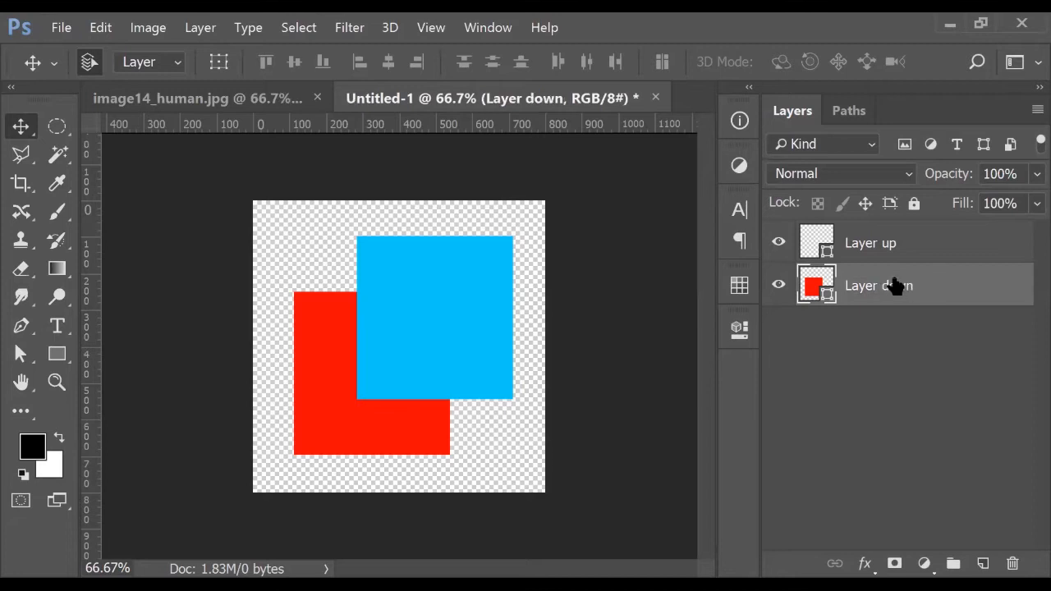
Toggle Layer down's visibility off and on, then switch between the layers, ending on Layer up
click(889, 256)
click(776, 284)
click(777, 284)
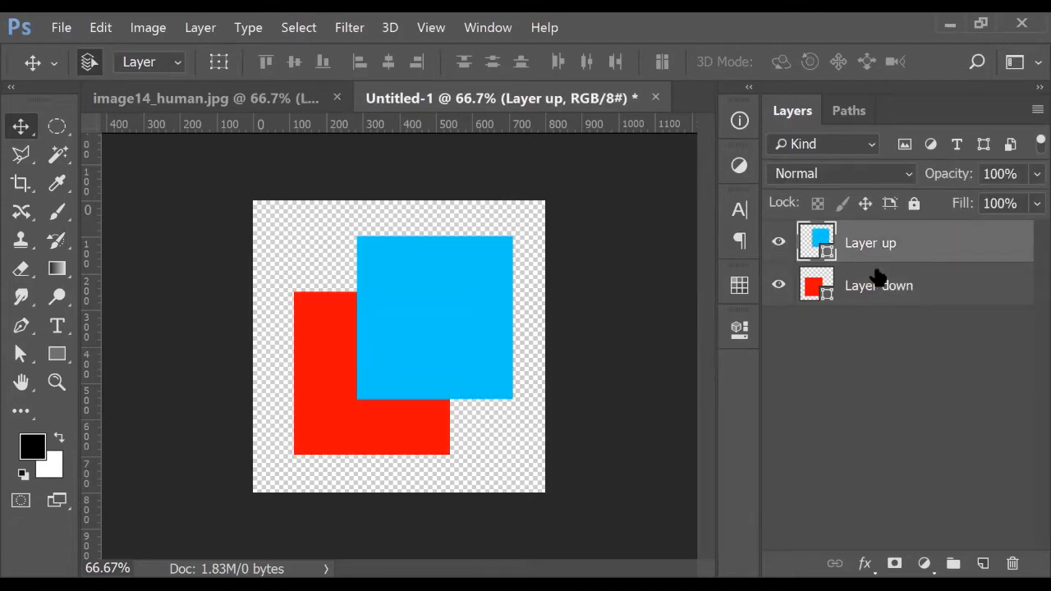
click(888, 314)
click(890, 253)
click(894, 293)
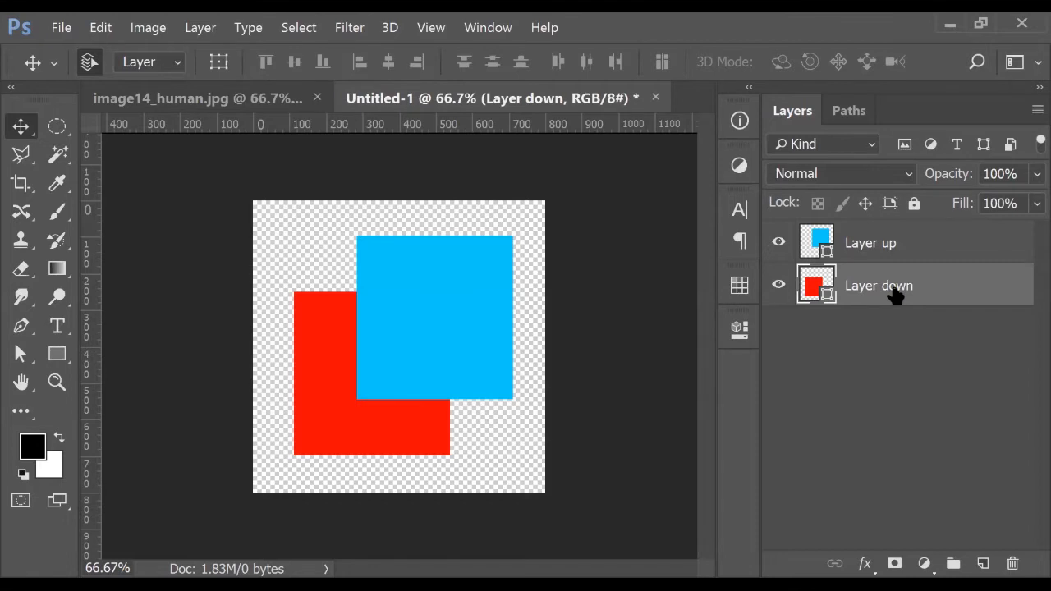
click(891, 240)
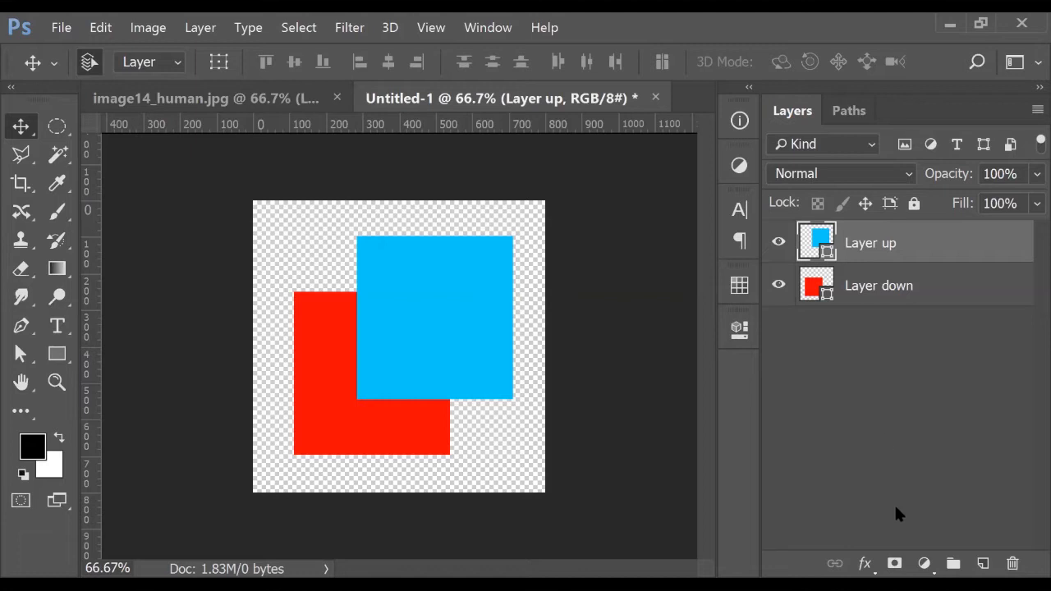
click(873, 294)
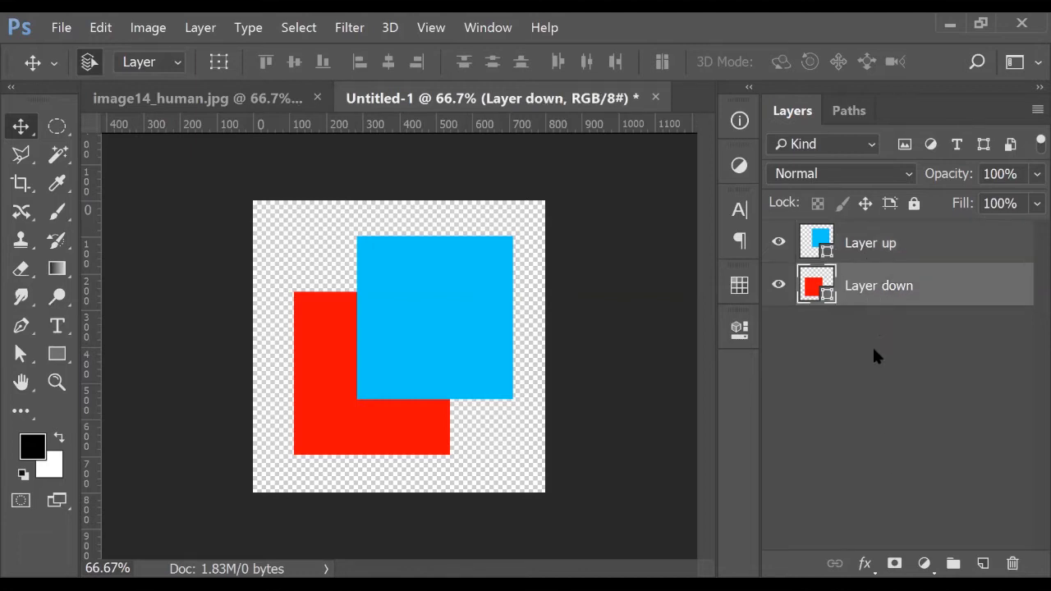
click(883, 236)
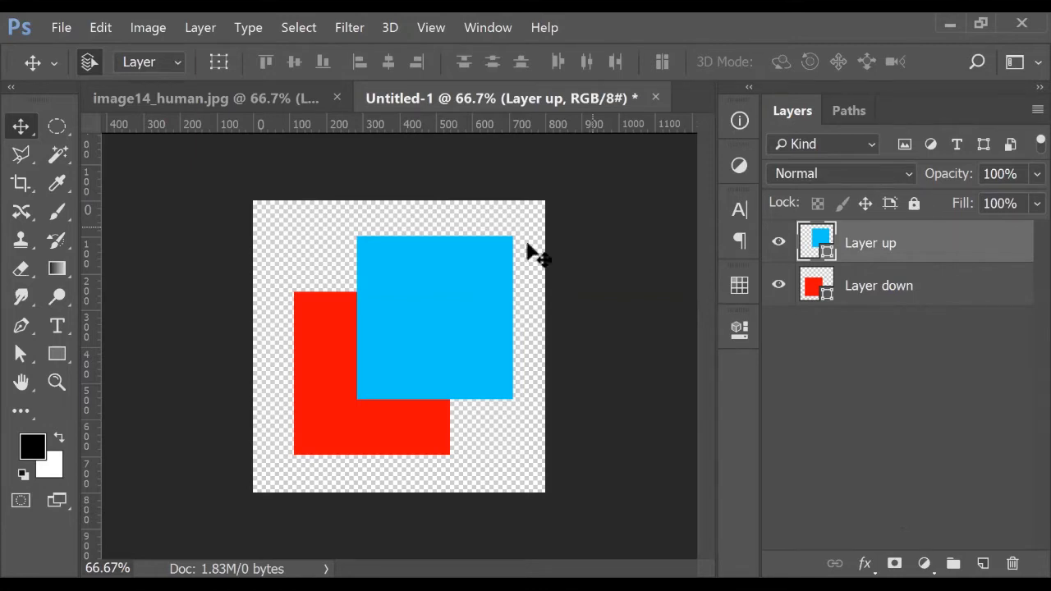
Overlap the blue square onto the red one and lower Layer up's opacity to 91%
drag(331, 435, 376, 409)
drag(434, 336, 420, 349)
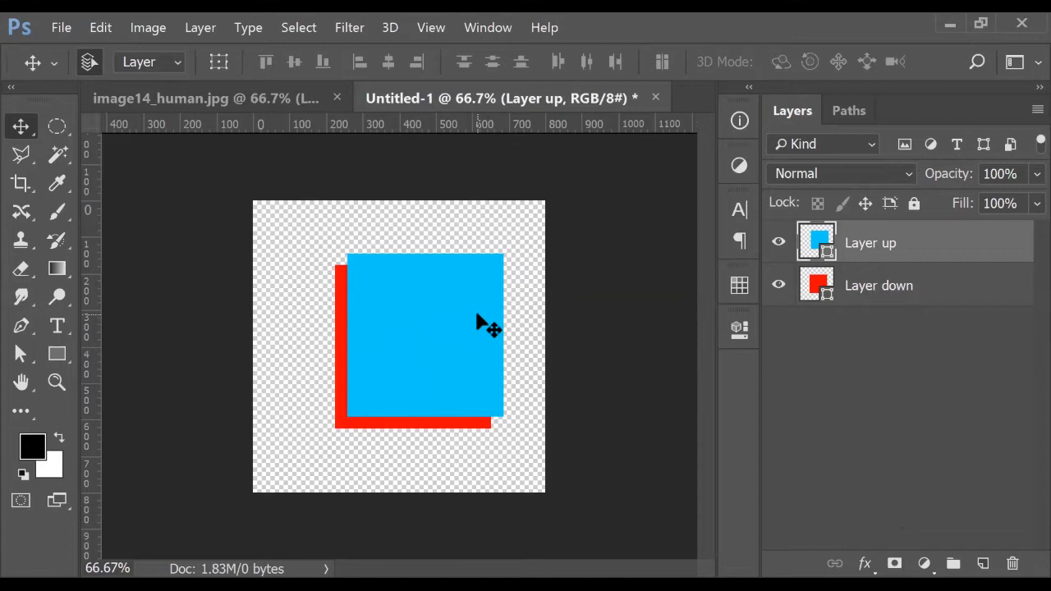
click(869, 297)
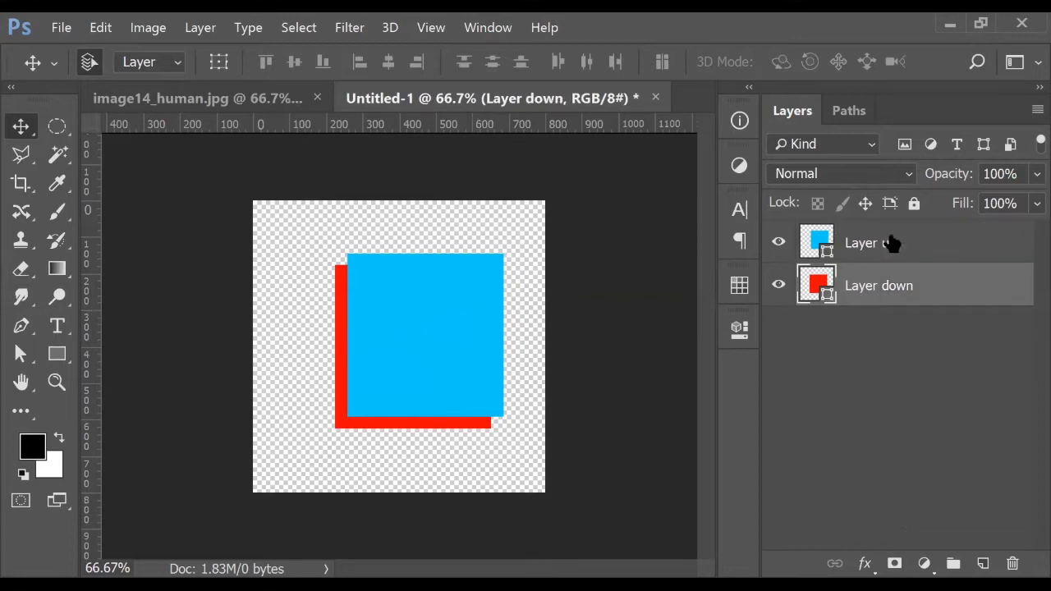
click(890, 247)
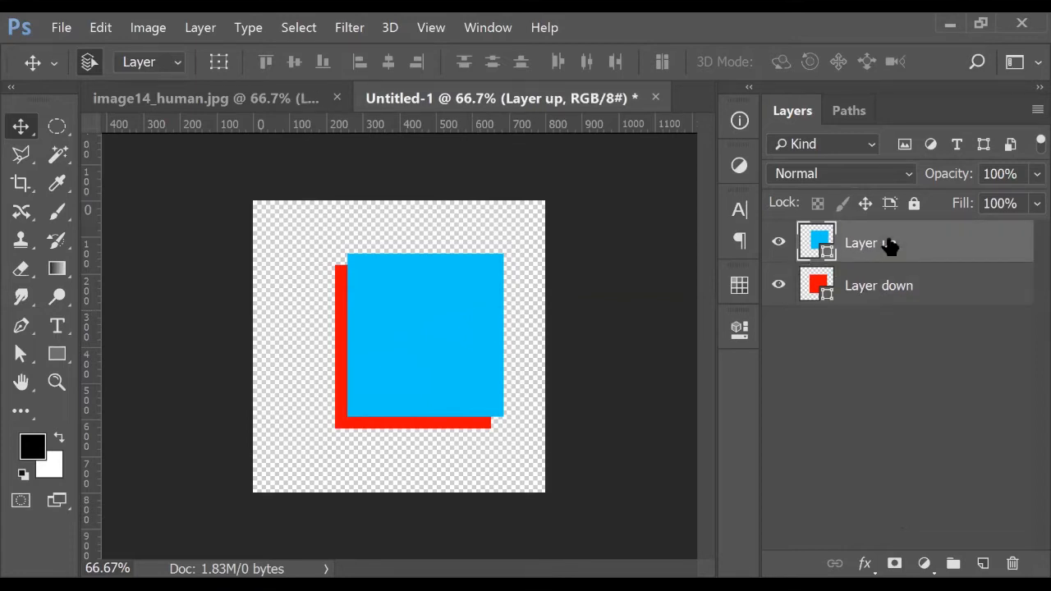
click(1022, 179)
mouse_move(950, 176)
mouse_down()
mouse_move(903, 178)
mouse_move(962, 178)
mouse_move(950, 188)
mouse_up()
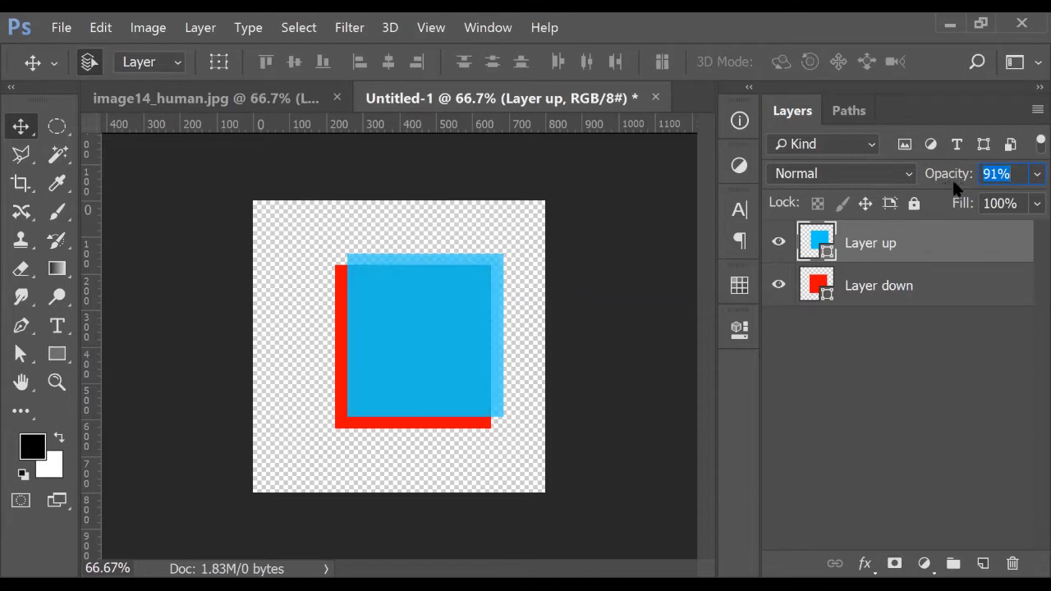
Restore Layer up to 100% opacity and set its blend mode to Dissolve
drag(958, 182, 1025, 188)
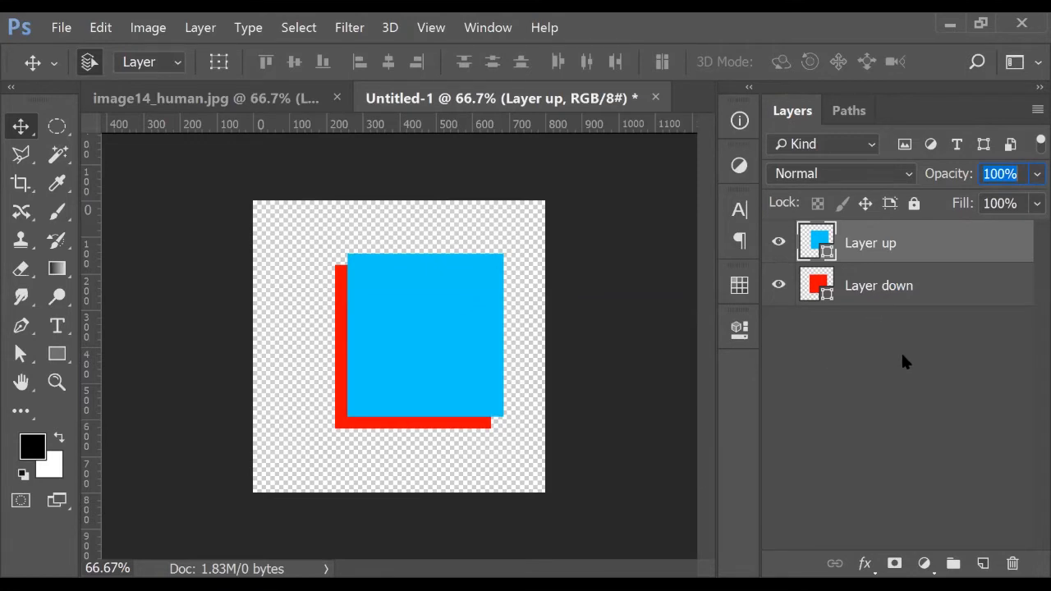
click(819, 406)
click(858, 255)
click(847, 170)
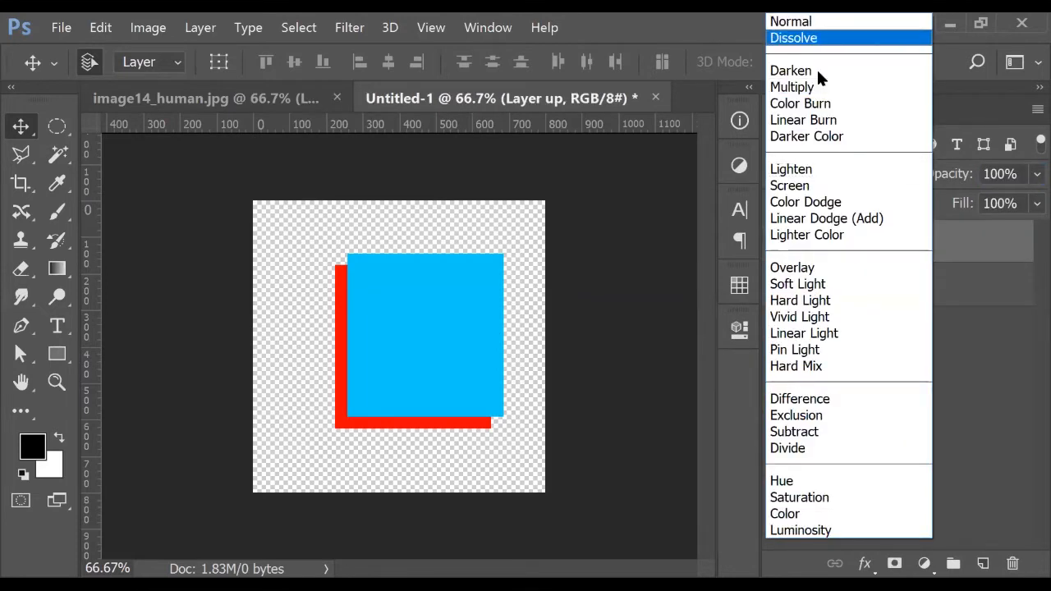
click(813, 41)
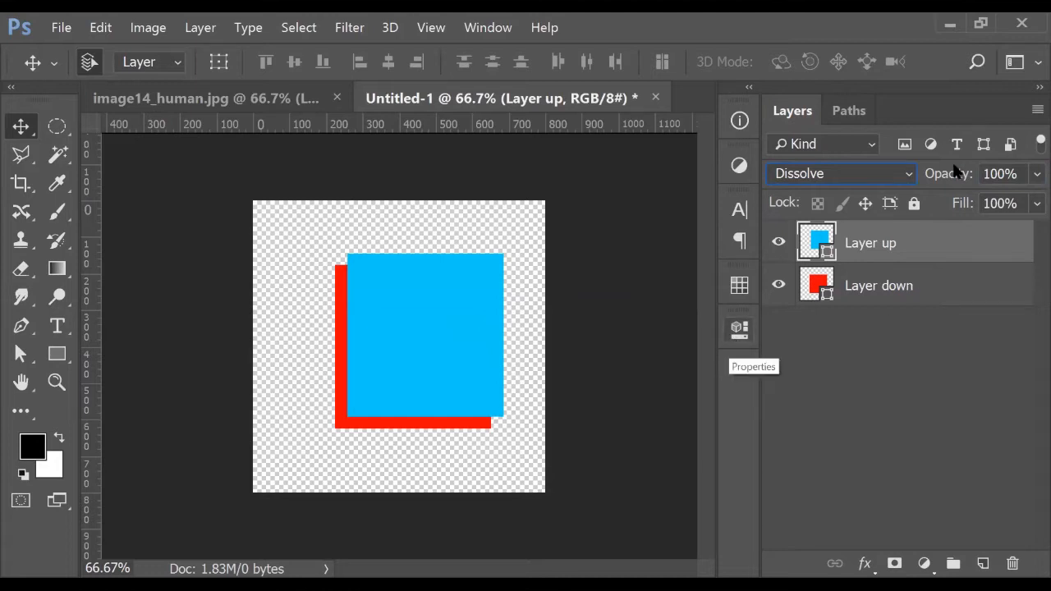
drag(955, 173, 916, 170)
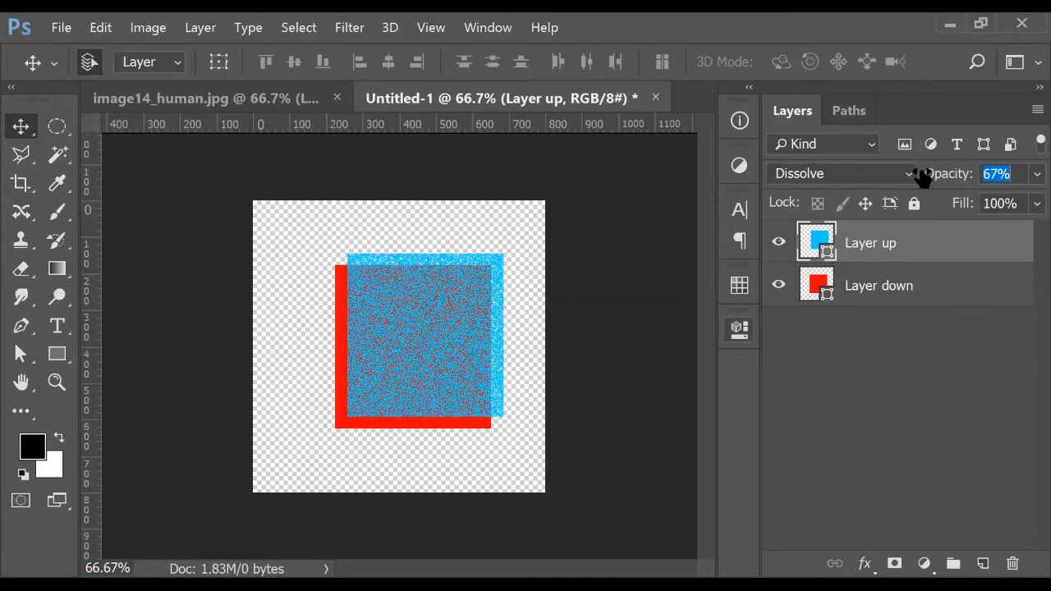
key(ctrl+plus)
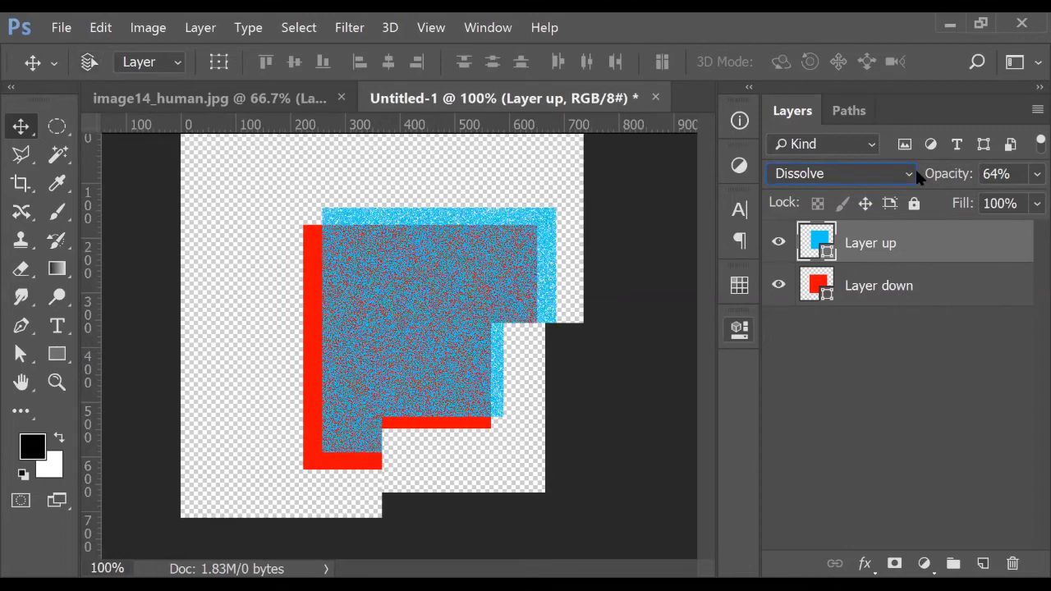
key(ctrl+plus)
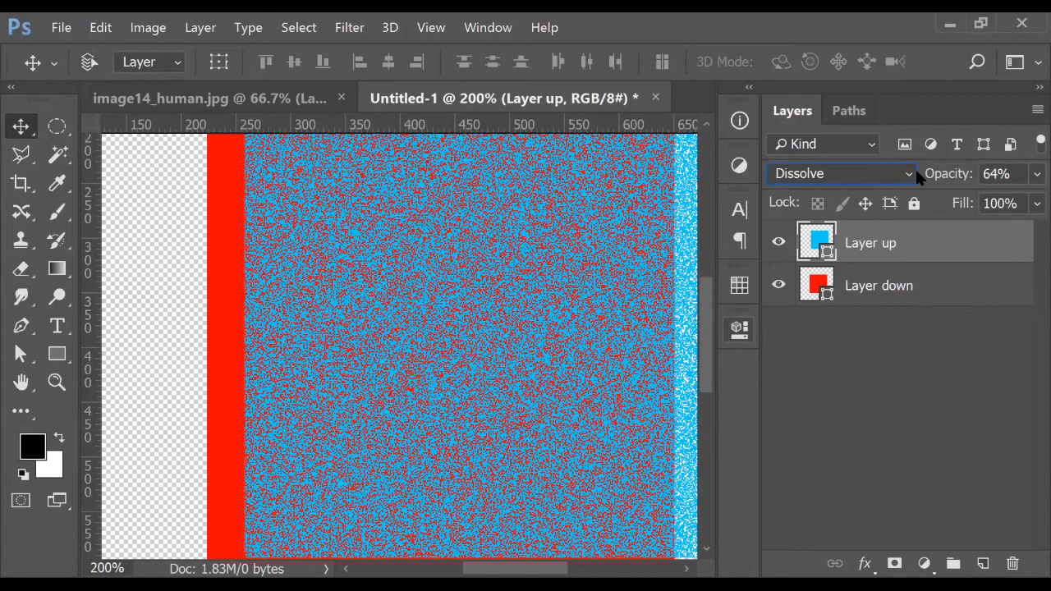
key(ctrl+minus)
drag(950, 181, 924, 188)
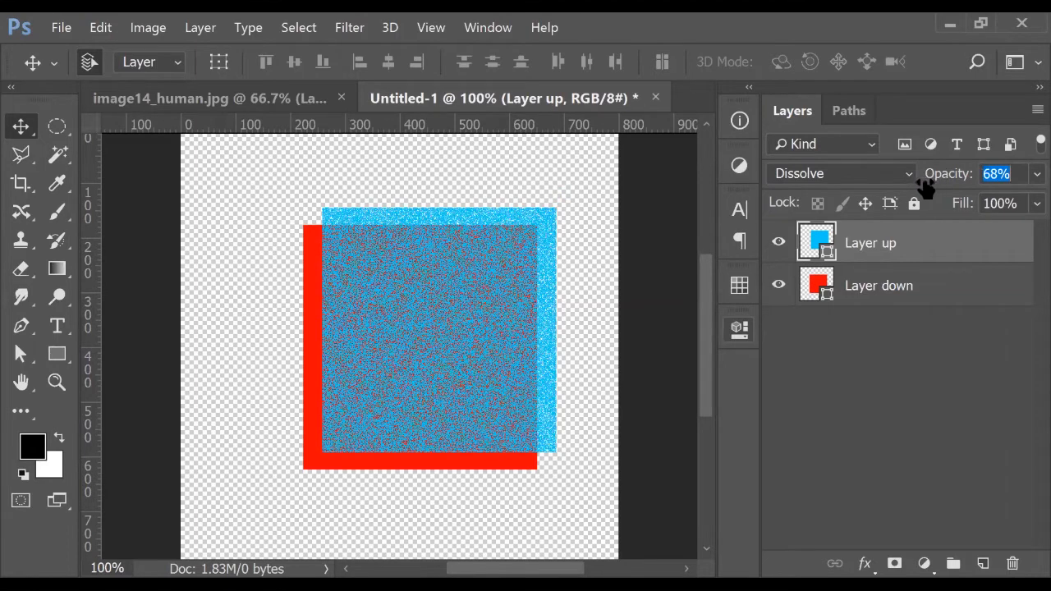
text(100)
key(Return)
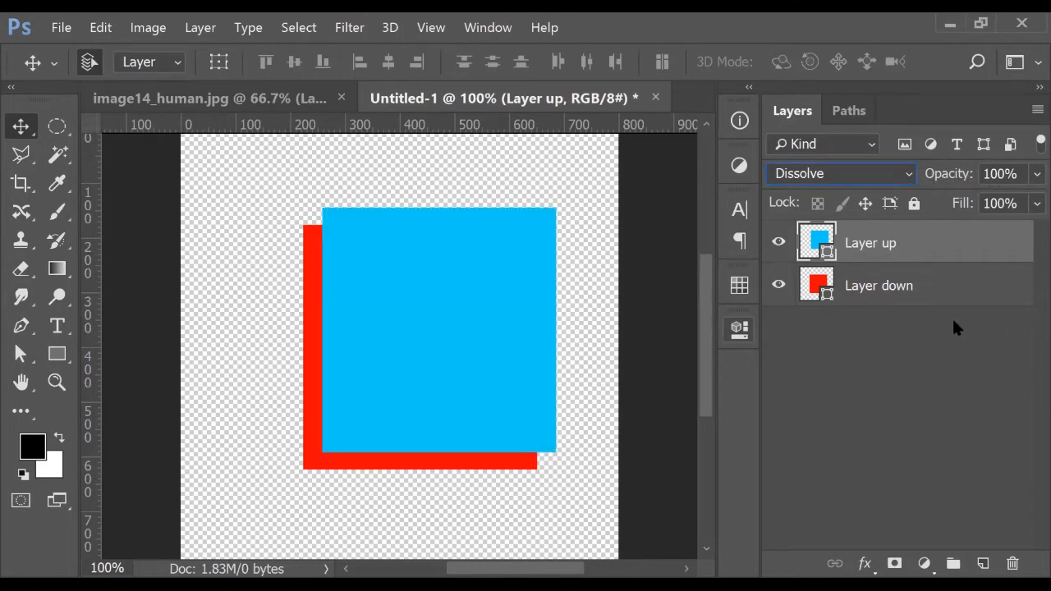
click(923, 369)
click(895, 248)
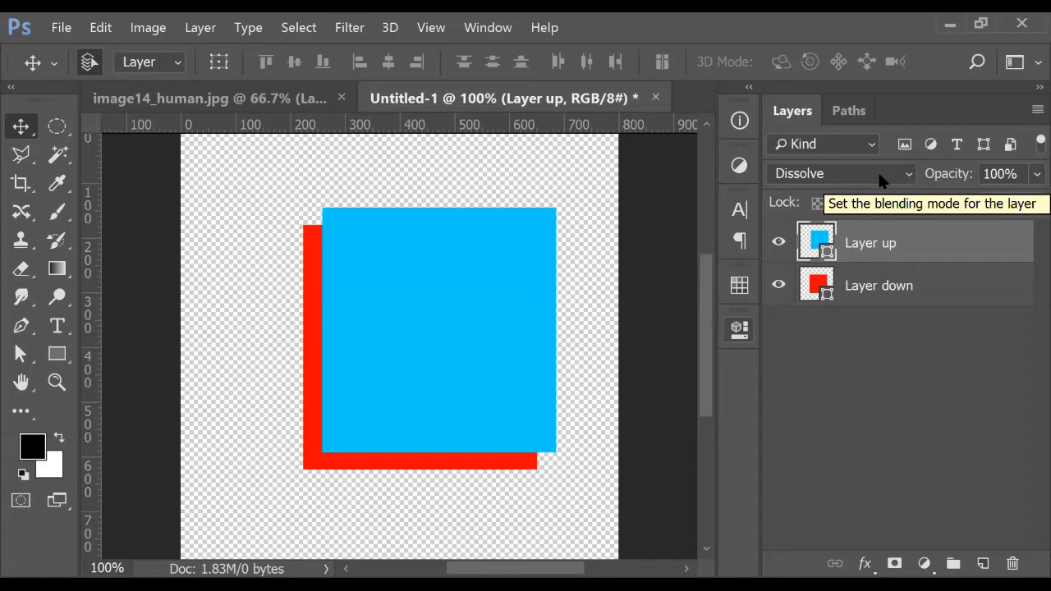
Lower Layer up's opacity to 87% then 68%, zooming in on the dissolve speckles
drag(959, 182, 945, 185)
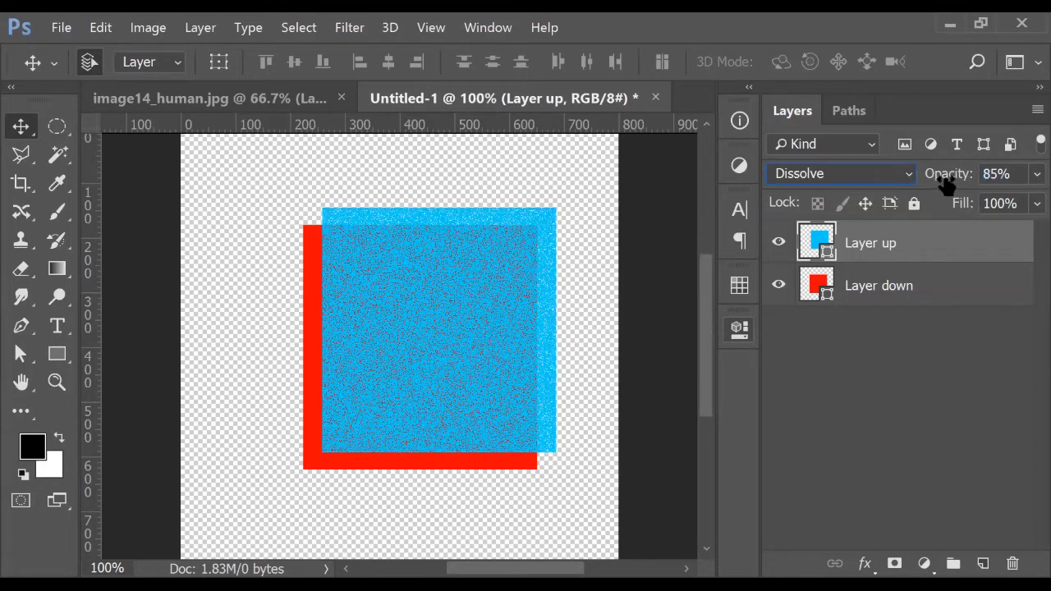
key(ctrl+plus)
key(ctrl+plus)
key(ctrl+plus)
key(ctrl+plus)
key(ctrl+plus)
key(ctrl+plus)
key(ctrl+plus)
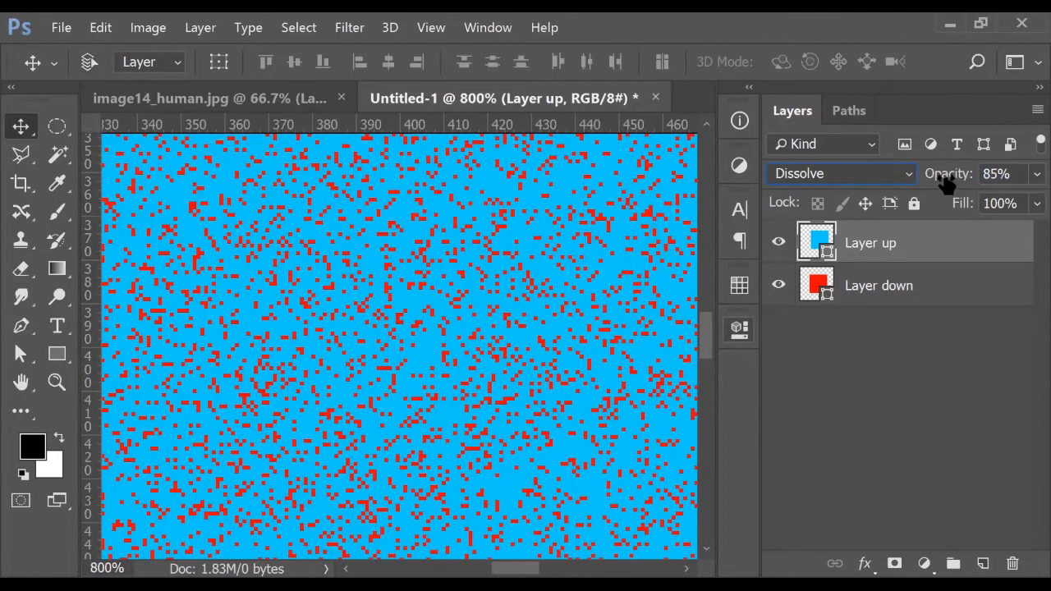
key(ctrl+plus)
drag(944, 184, 920, 185)
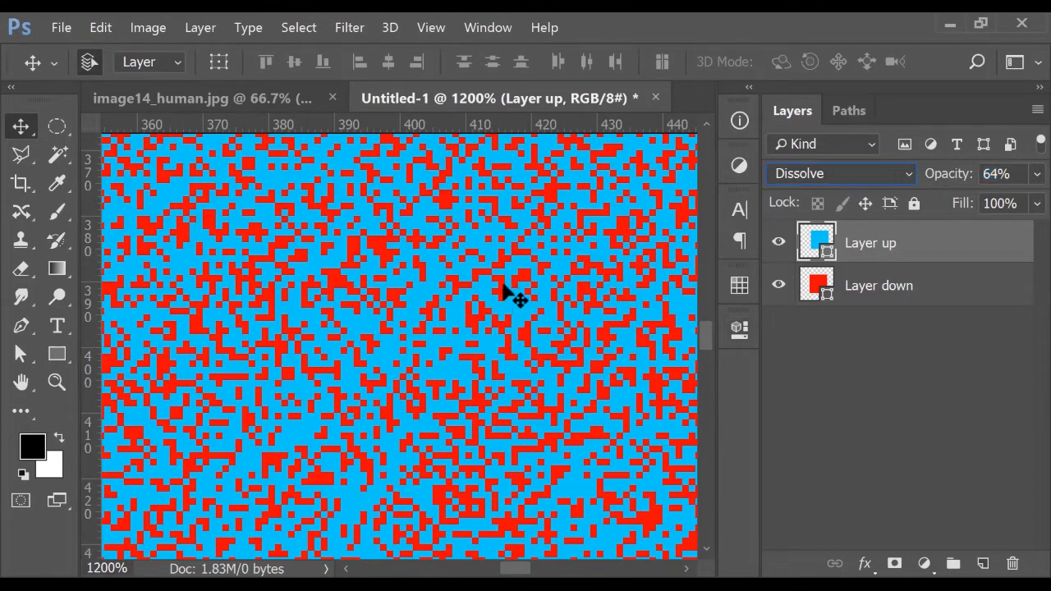
Raise Layer up's opacity back to 100% and zoom out to view the whole canvas
drag(953, 178, 1027, 205)
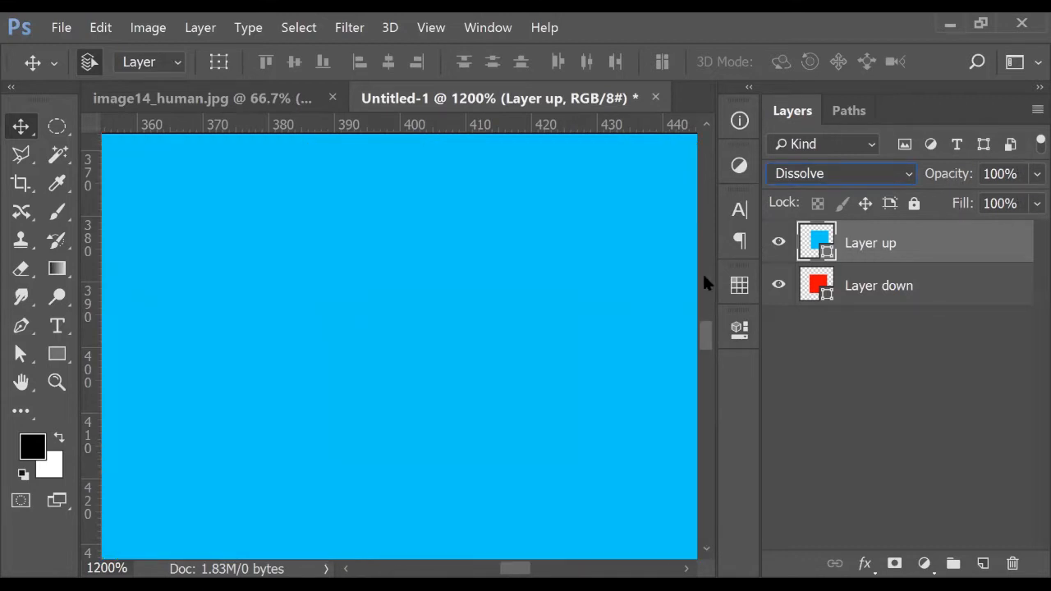
key(ctrl+minus)
key(ctrl+minus)
key(ctrl+minus)
key(ctrl+minus)
key(ctrl+minus)
key(ctrl+minus)
key(ctrl+minus)
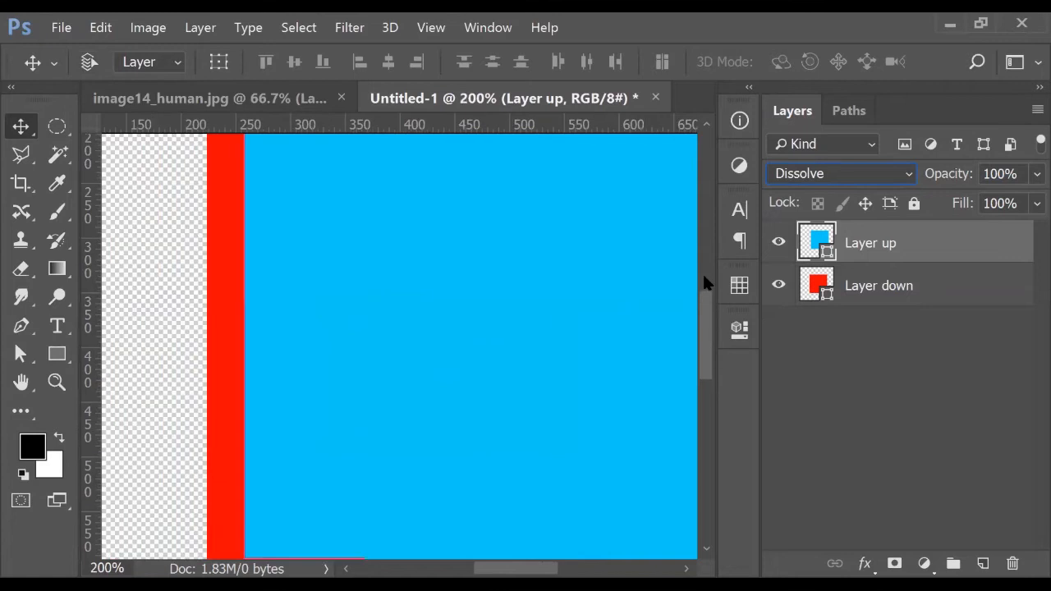
key(ctrl+minus)
key(ctrl+minus)
key(ctrl+plus)
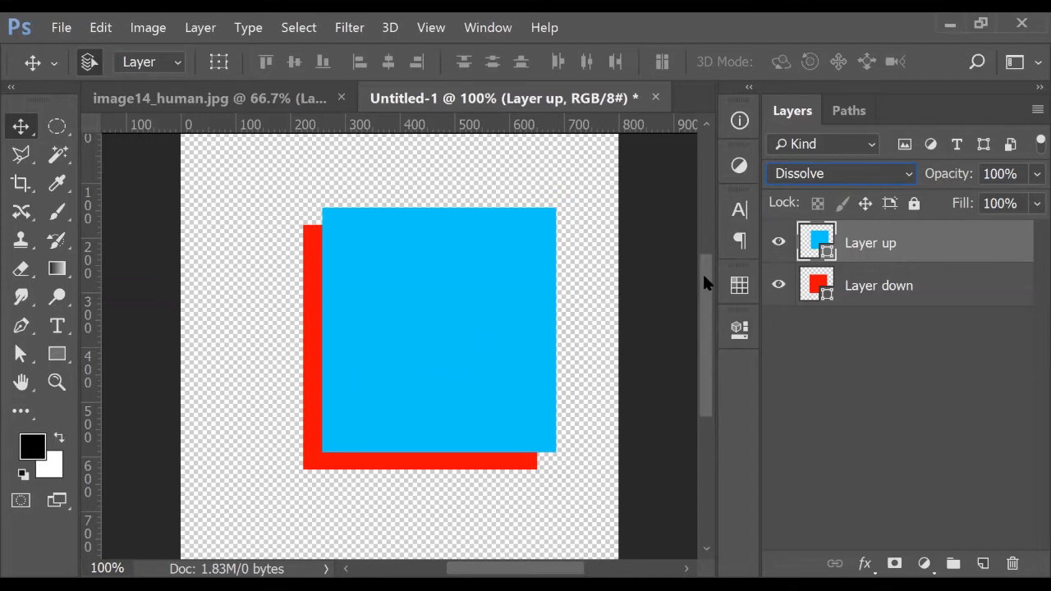
Shift the blue square slightly up-right and test Dissolve opacities down toward 0% before returning to 100%
mouse_move(439, 298)
mouse_down()
mouse_move(457, 298)
mouse_move(444, 285)
mouse_up()
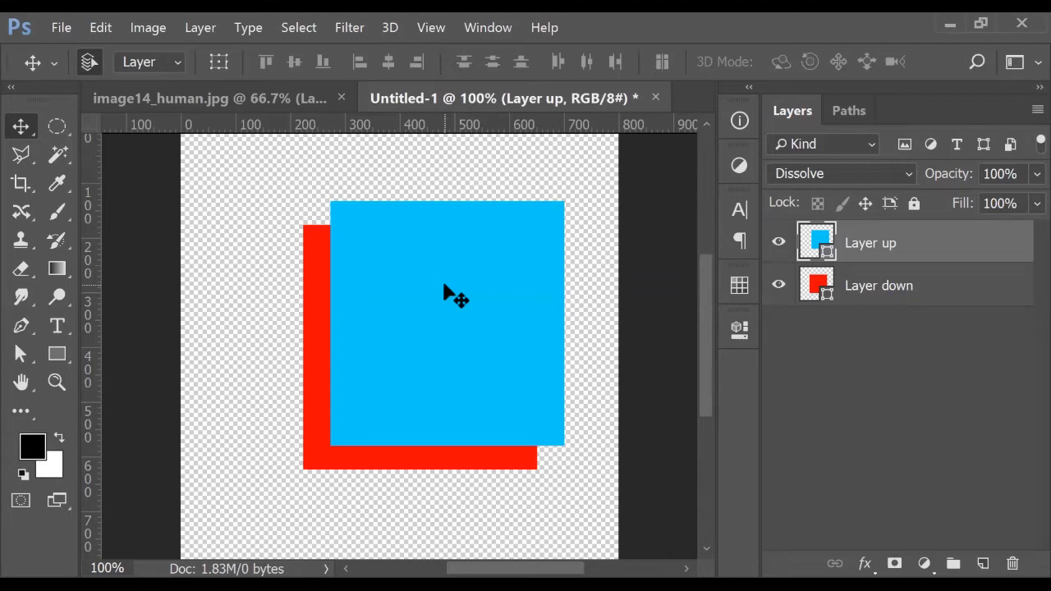
click(1000, 174)
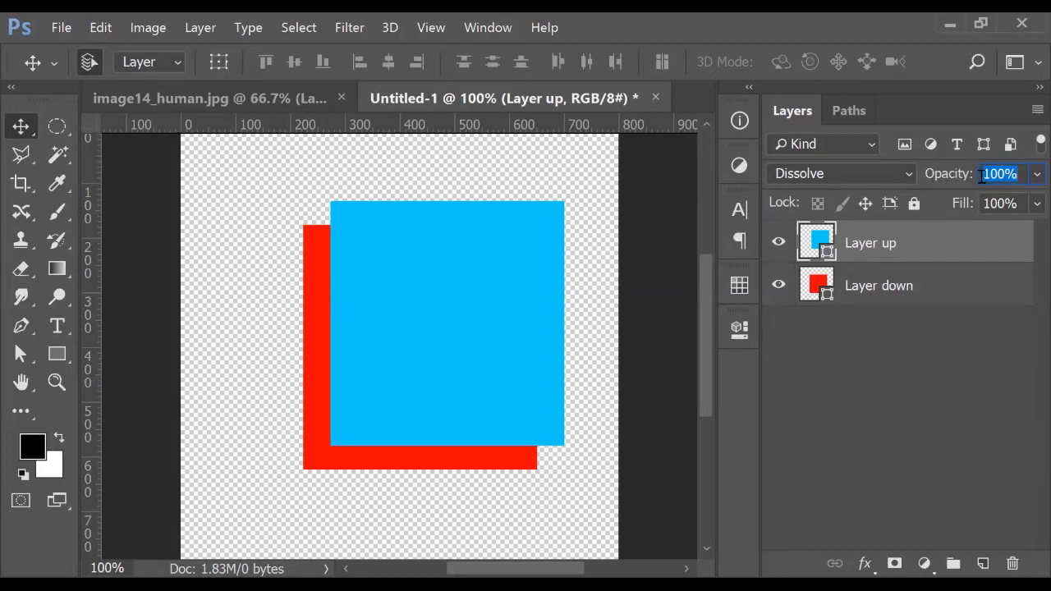
drag(955, 179, 933, 184)
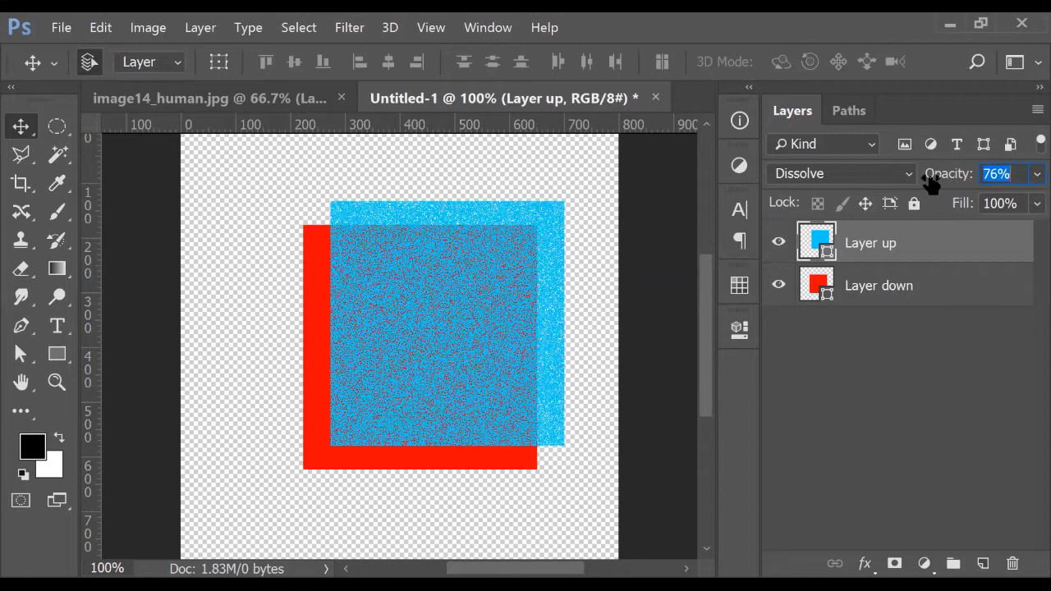
text(100)
key(Return)
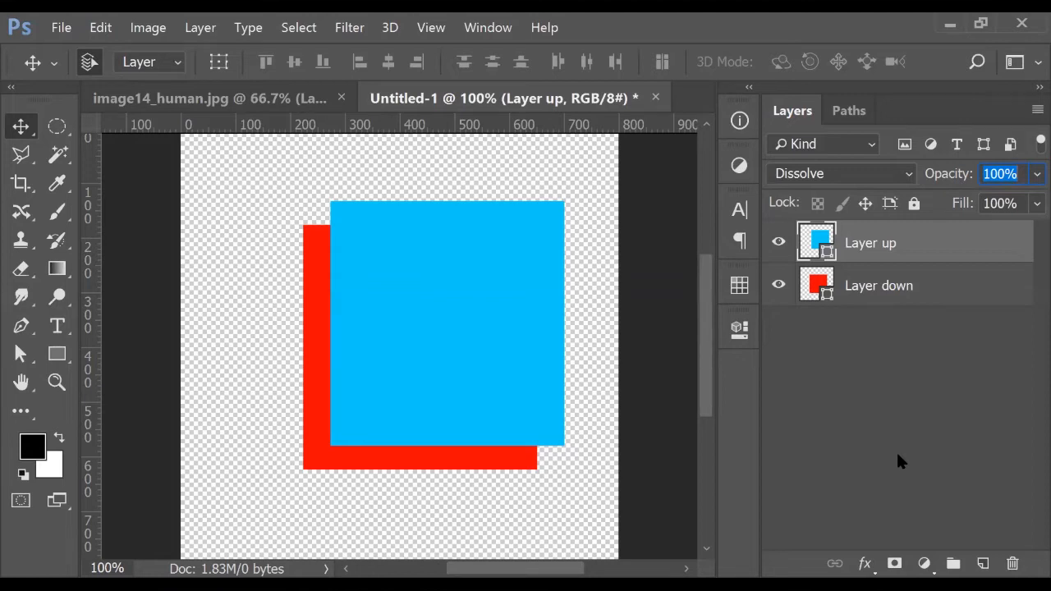
drag(944, 176, 813, 205)
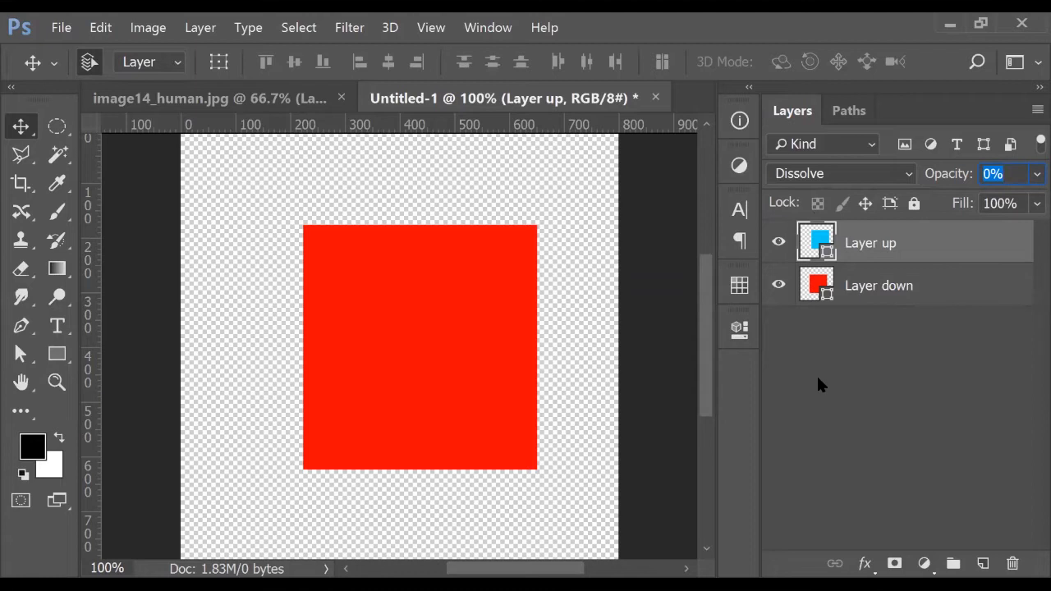
drag(931, 180, 1031, 182)
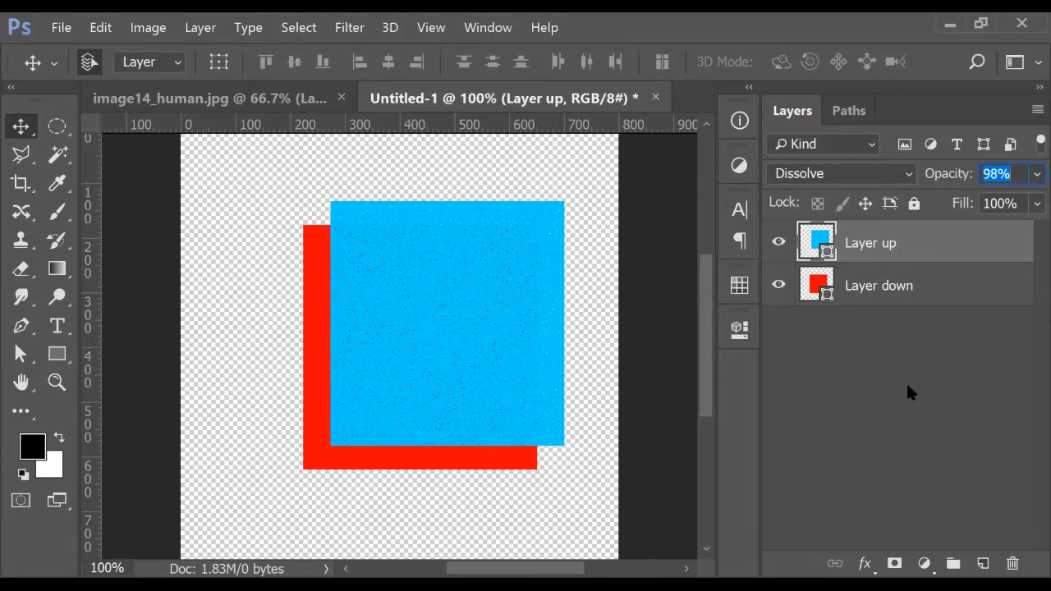
drag(936, 182, 1026, 184)
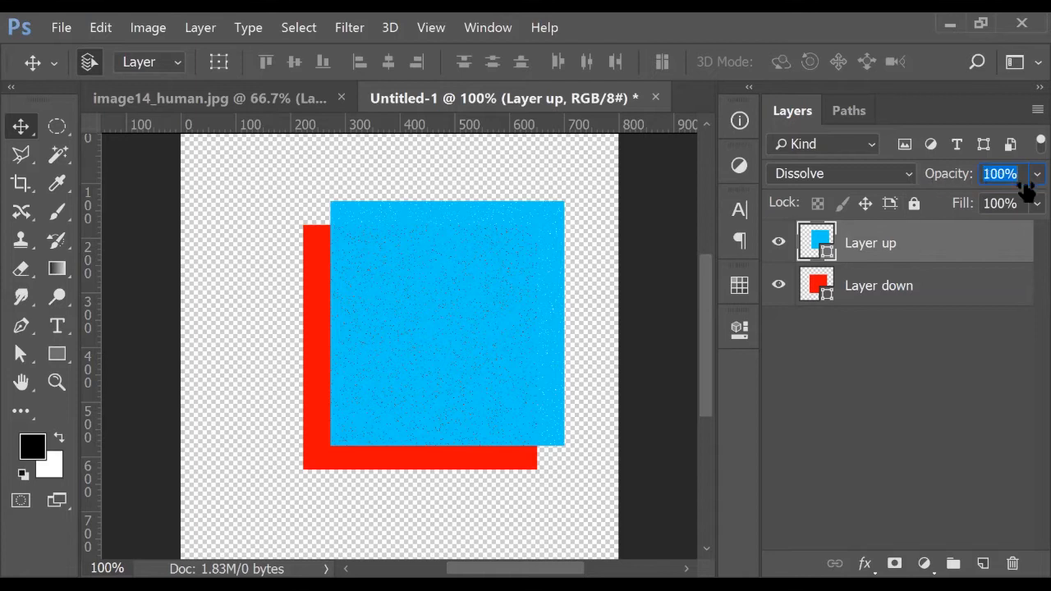
Select both square layers and nudge them down two steps with the arrow key
click(934, 374)
scroll(300, 307, up, 2)
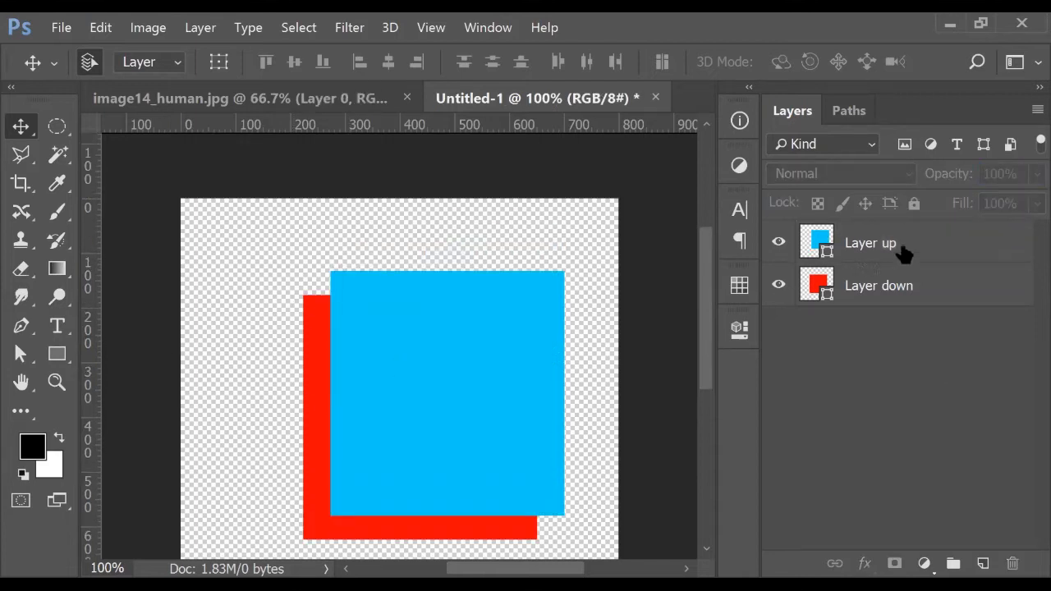
click(903, 251)
shift+click(901, 289)
key(Down)
key(Down)
key(Down)
key(Down)
key(Down)
key(Down)
key(Down)
key(Down)
key(Down)
key(Down)
key(Down)
key(Down)
key(Down)
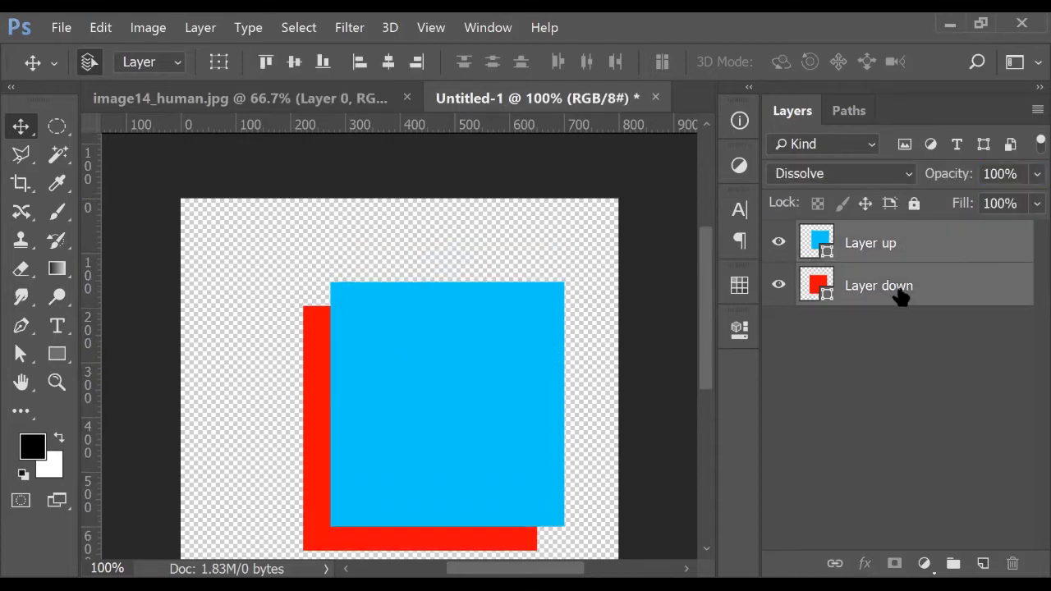
key(Down)
key(Down)
key(Down)
key(Down)
key(Down)
key(Down)
key(Down)
key(Down)
key(Down)
key(Down)
key(Down)
key(Down)
key(Down)
key(Down)
key(Down)
key(Down)
key(Down)
key(Down)
key(Down)
key(Down)
click(883, 386)
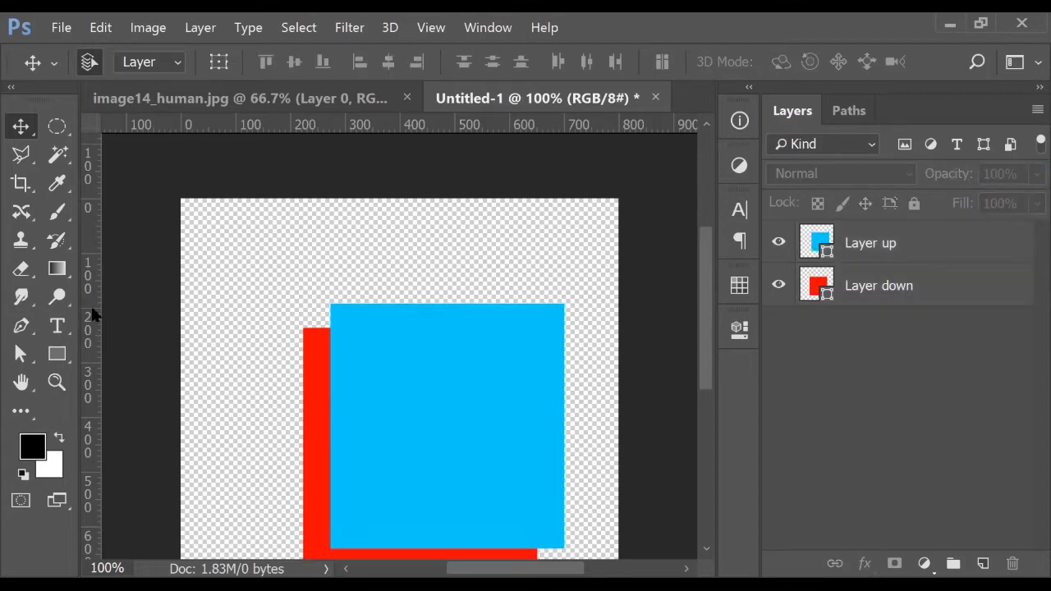
click(57, 326)
Type the caption 'Opacity 100%' near the canvas top-left, redoing a discarded first attempt
click(212, 247)
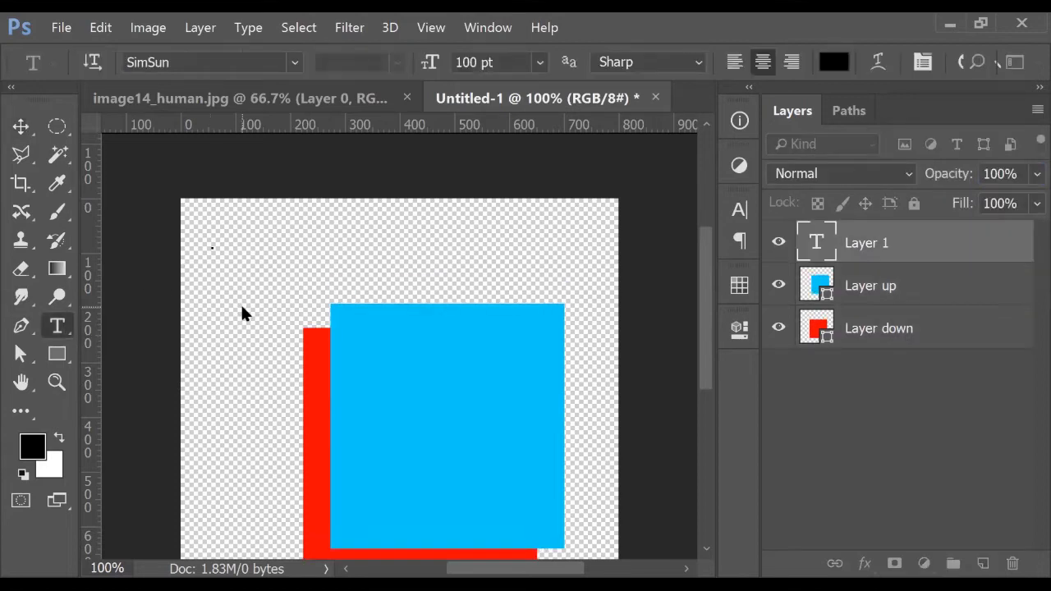
text(0pa)
text(city 100)
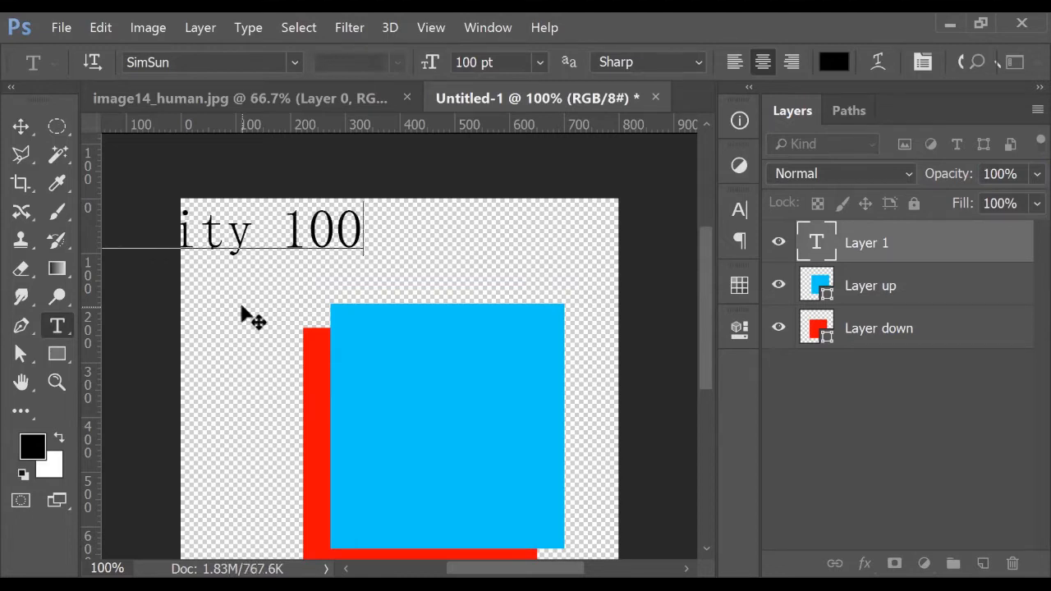
text(%)
drag(231, 261, 389, 211)
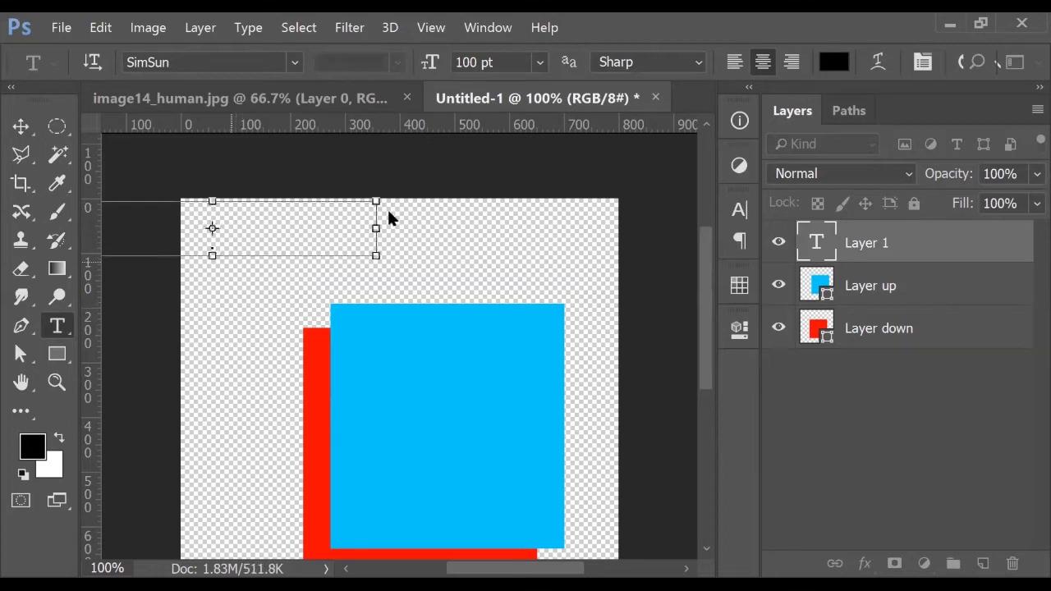
click(20, 126)
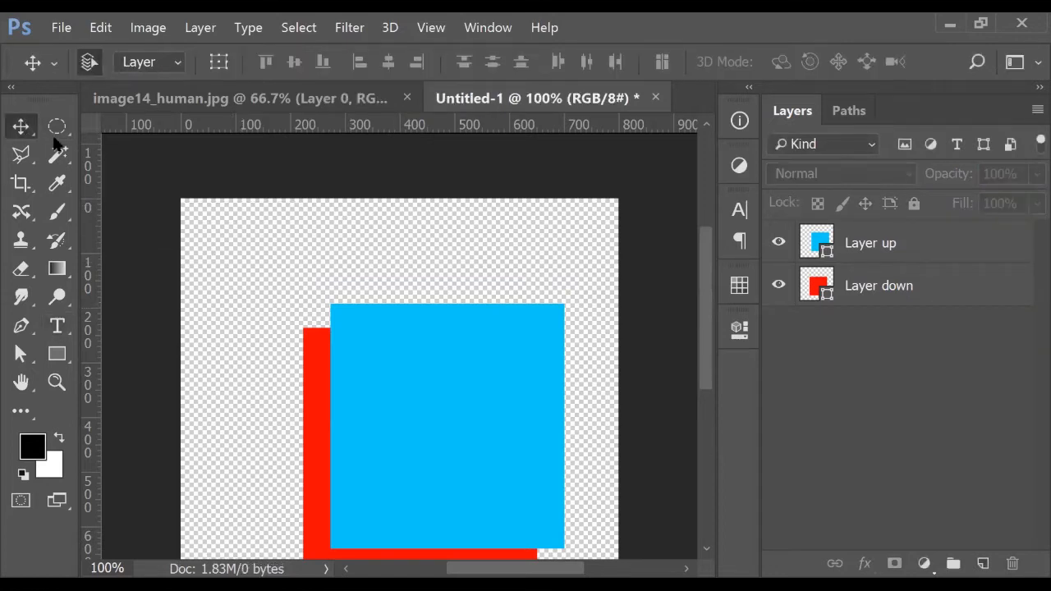
click(57, 326)
click(302, 240)
text(0pavc)
key(BackSpace)
key(BackSpace)
text(city)
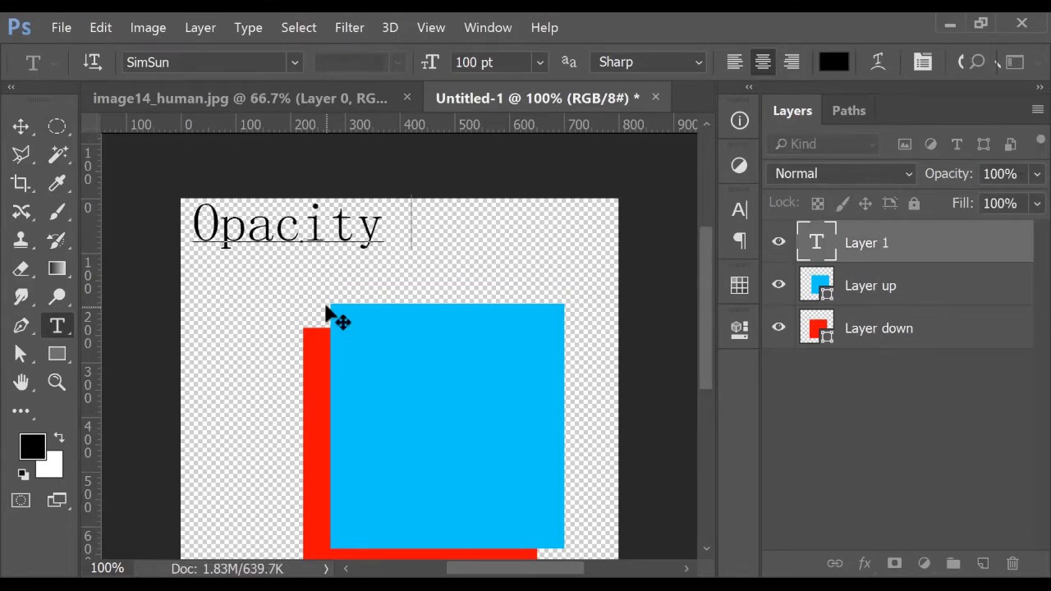
text( 100&)
key(BackSpace)
text(%)
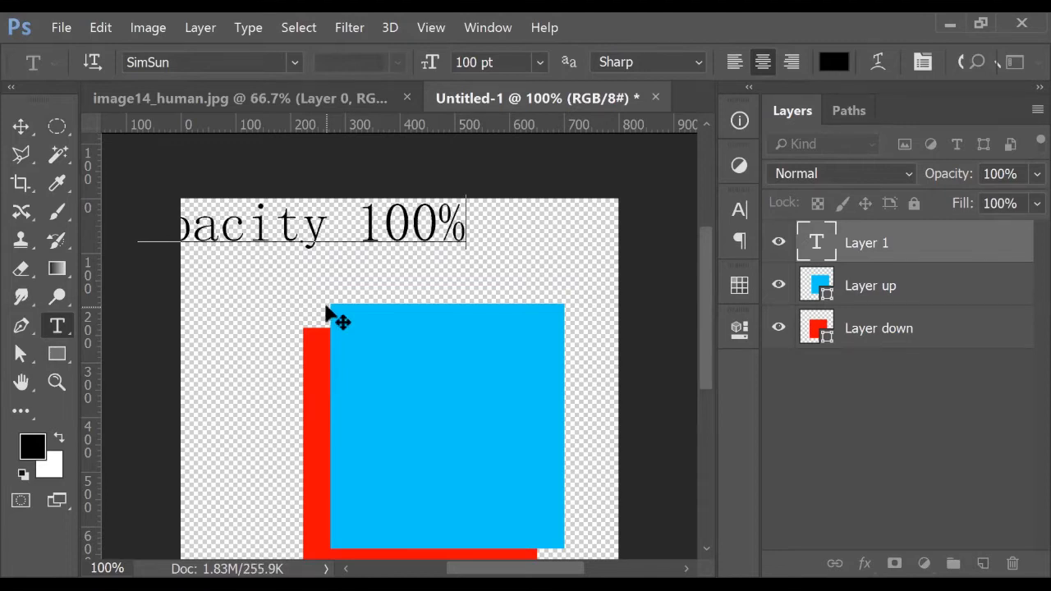
Set the caption to Tahoma at 50 pt and shift it slightly left and down
key(ctrl+a)
click(260, 63)
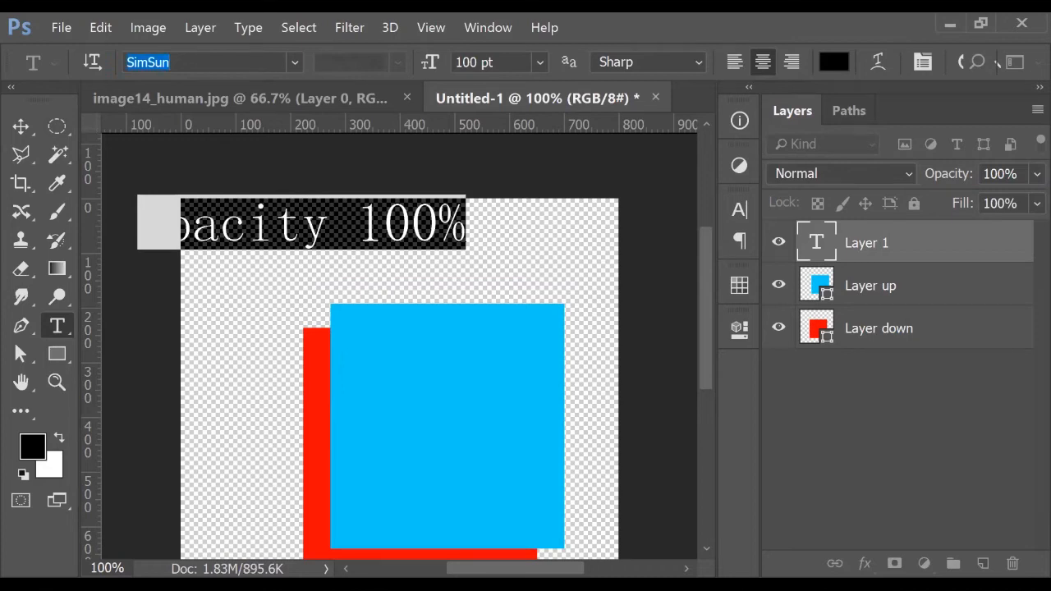
text(Tahoma)
key(Return)
click(505, 64)
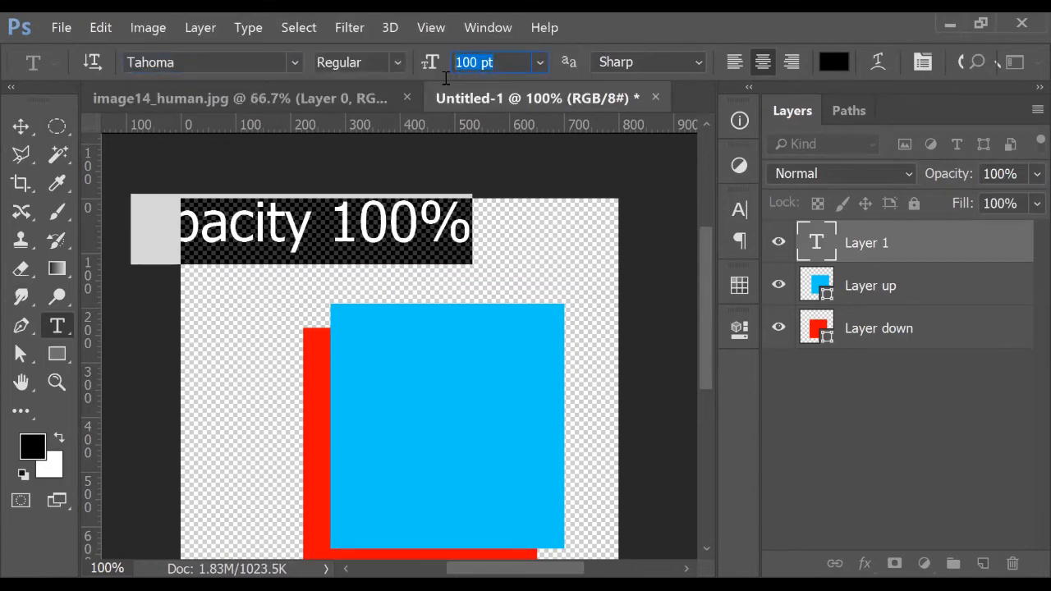
text(50)
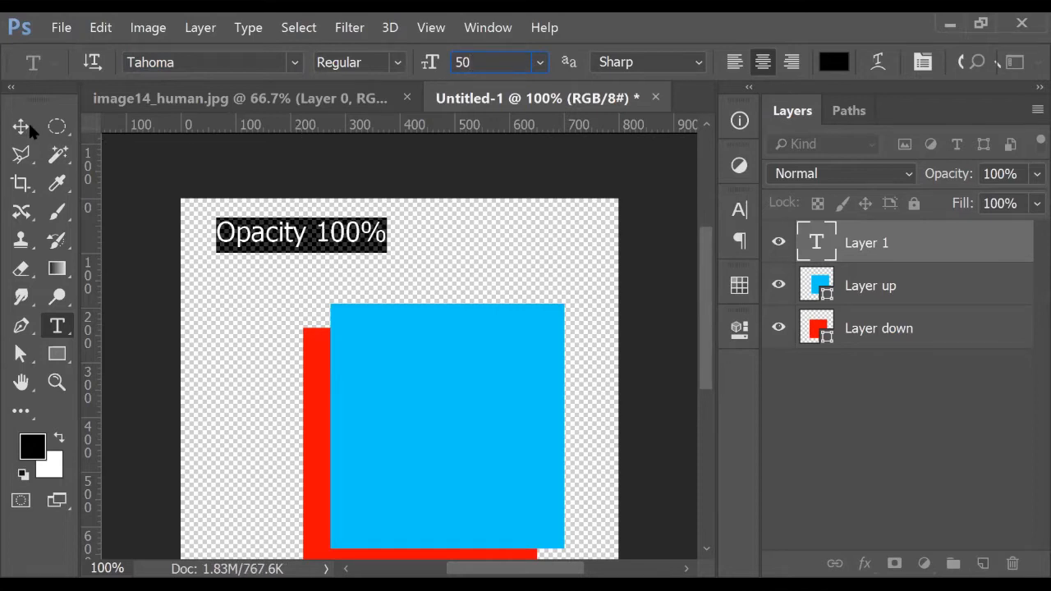
click(28, 126)
drag(281, 235, 268, 244)
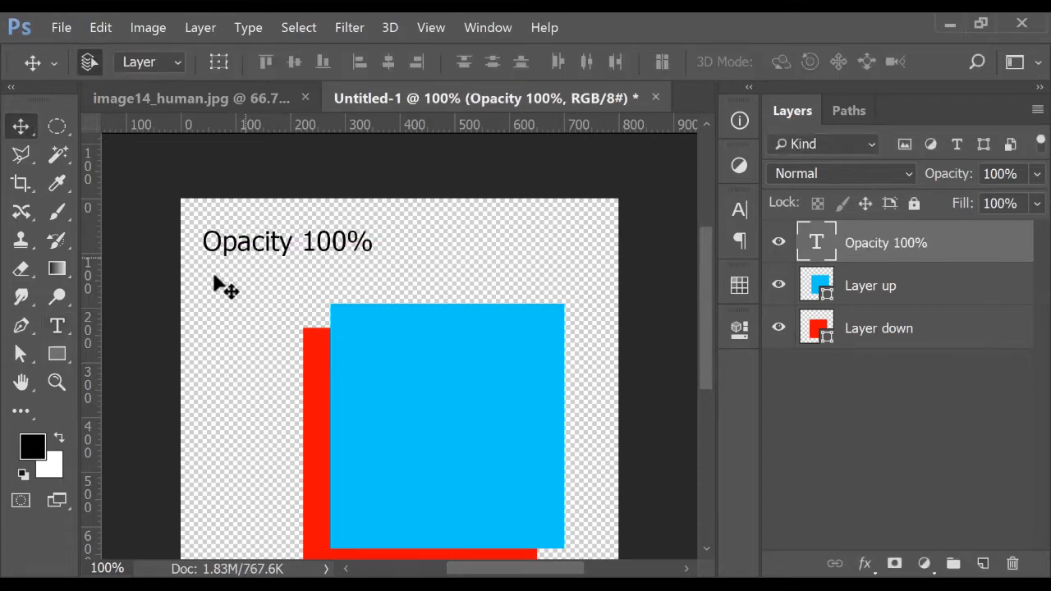
click(59, 332)
click(366, 238)
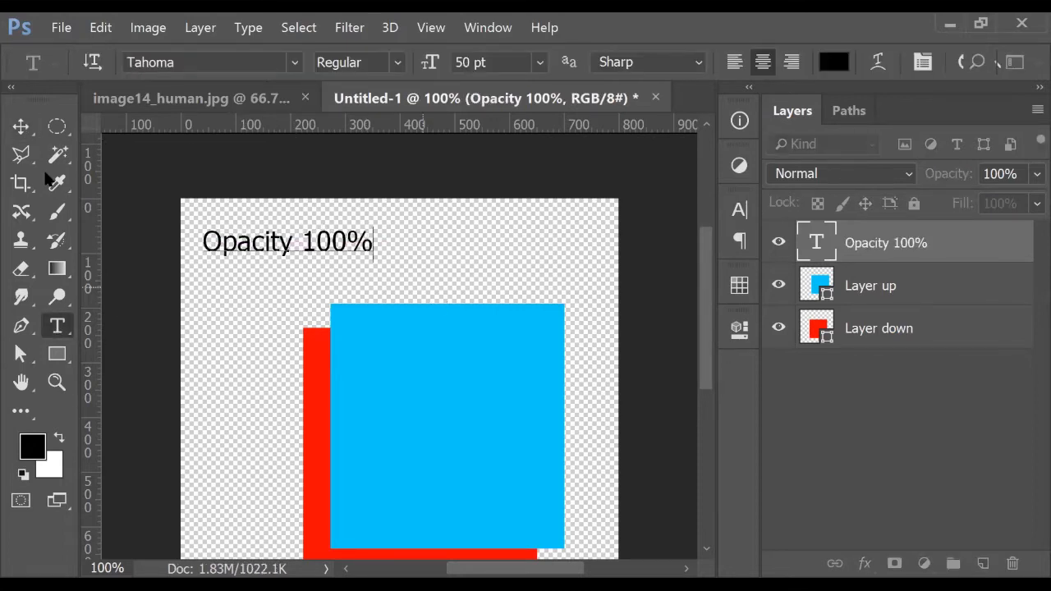
Commit the caption and switch the text to left alignment
click(21, 123)
click(58, 327)
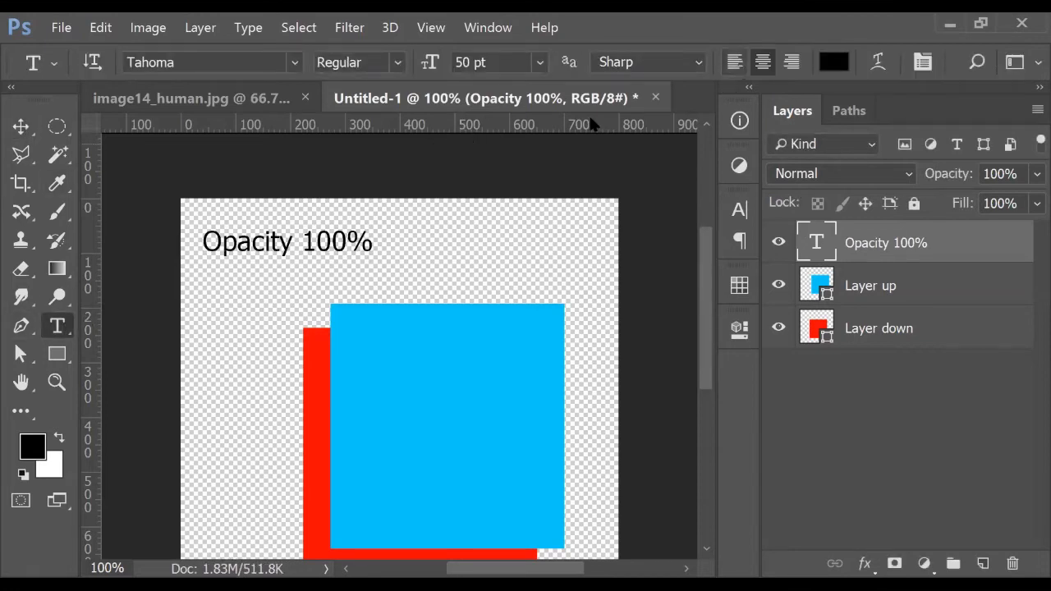
click(735, 62)
Extend the caption to 'Opacity 100% means Trnaparency' and move it left across the canvas top
click(455, 243)
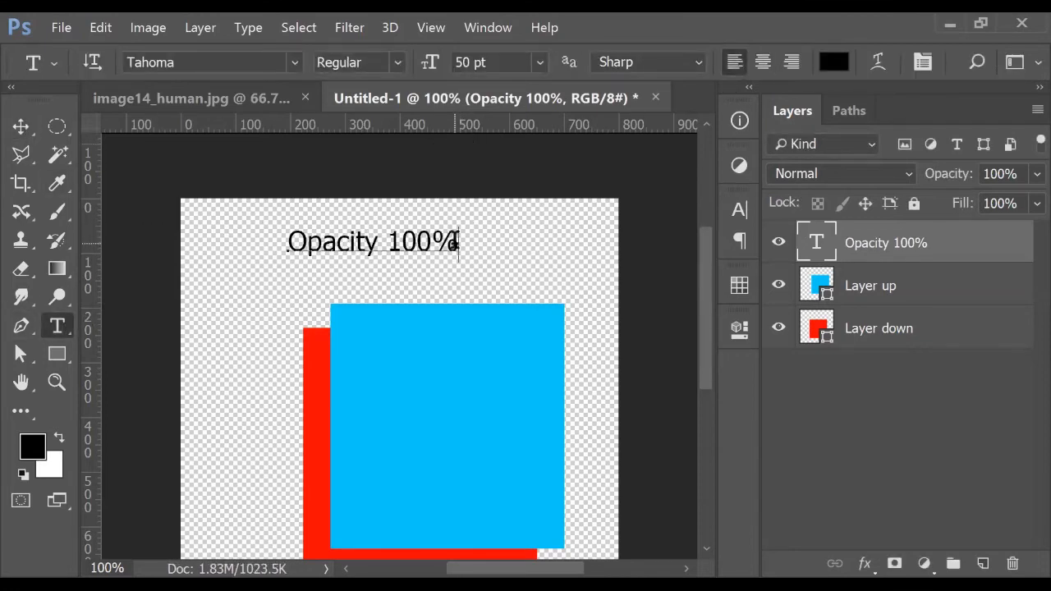
text(mena)
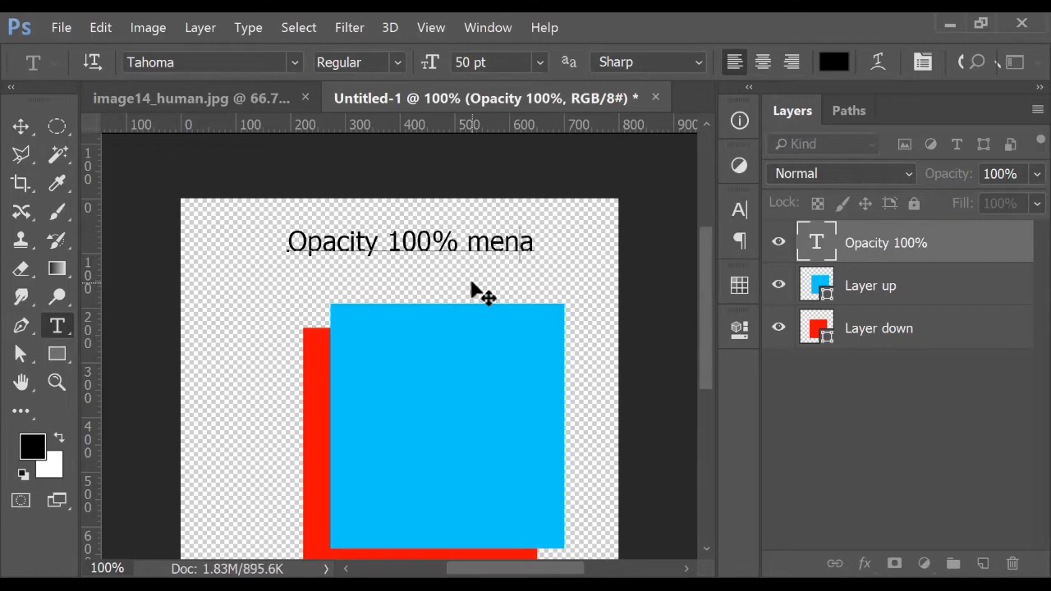
key(BackSpace)
key(BackSpace)
key(BackSpace)
key(BackSpace)
text(>)
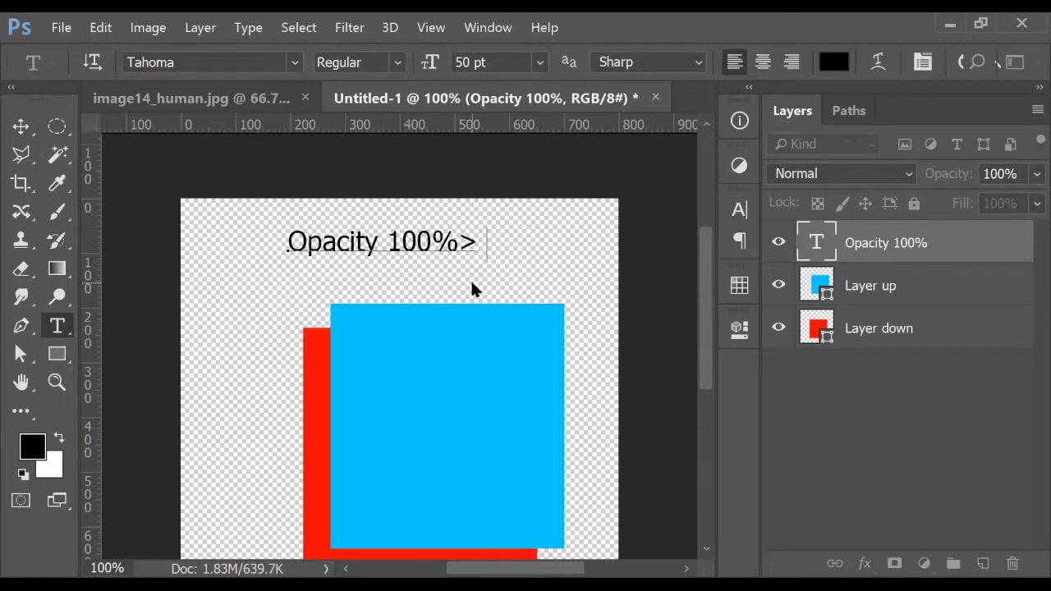
key(BackSpace)
text(means Tra)
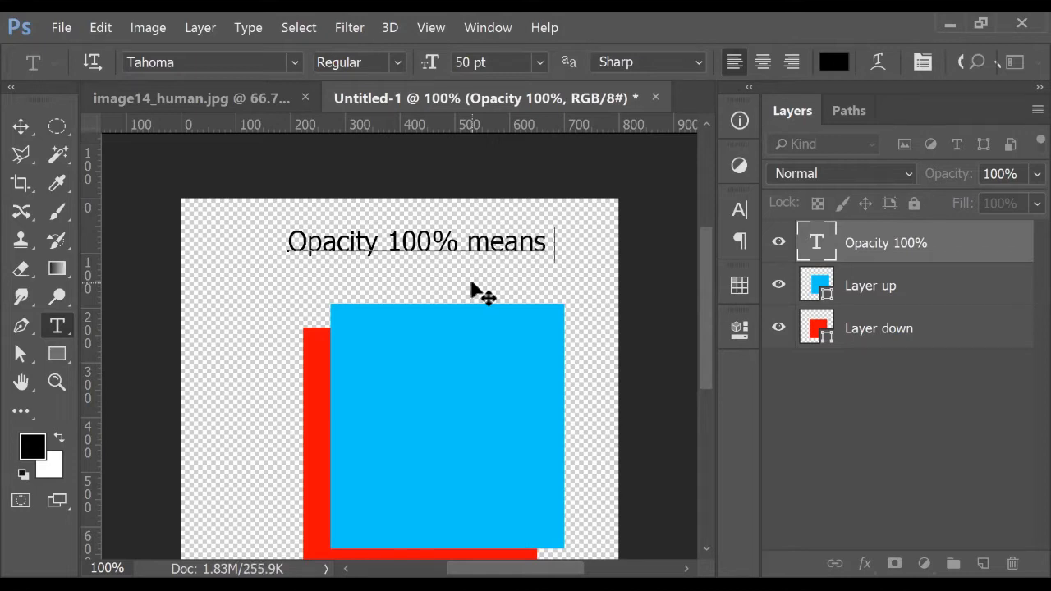
key(BackSpace)
text(nap)
key(BackSpace)
key(BackSpace)
text(ap arent)
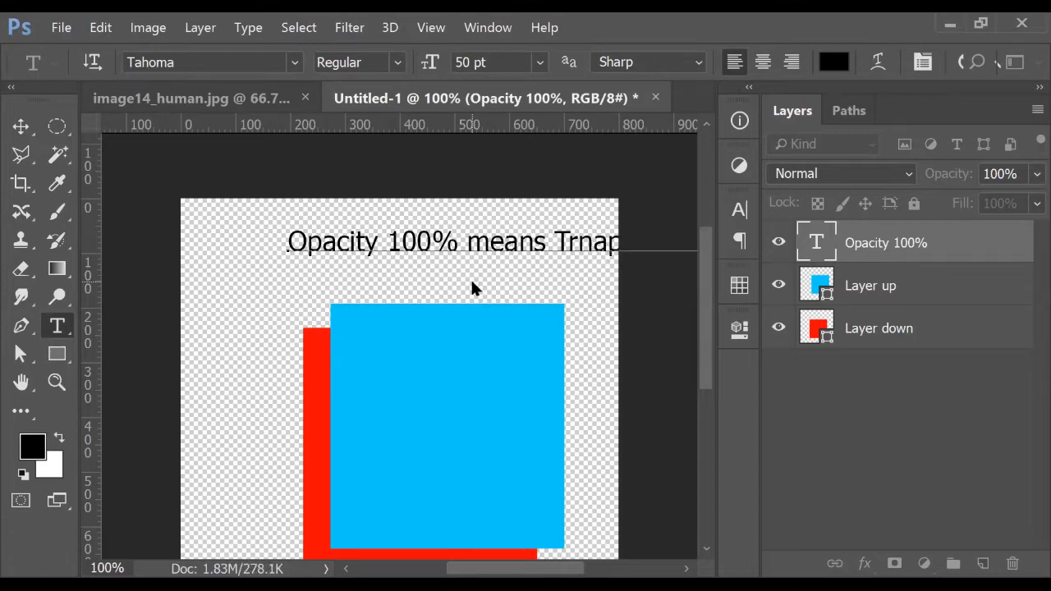
click(21, 125)
drag(464, 235, 372, 229)
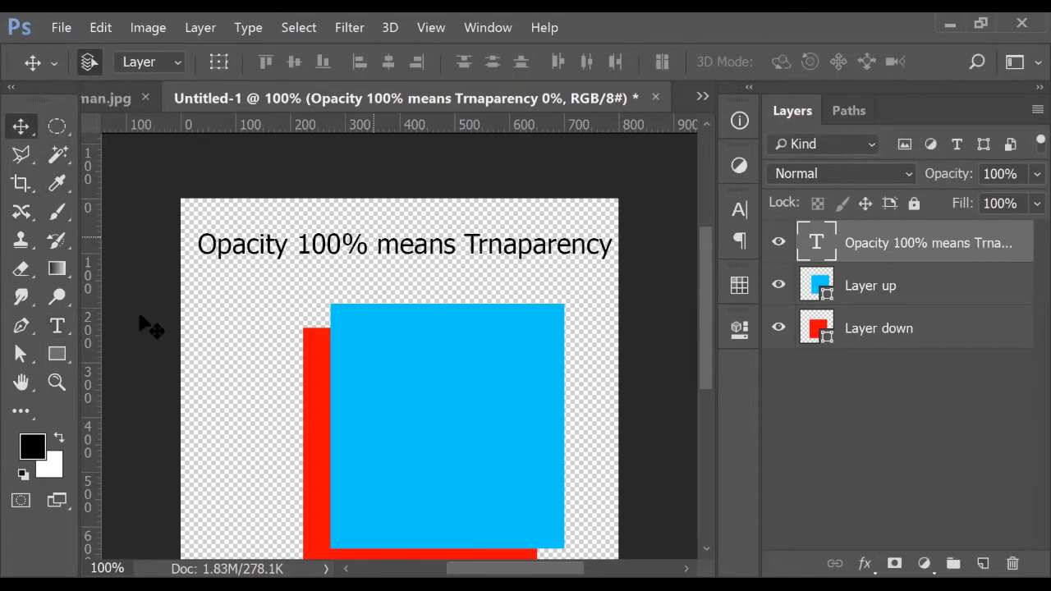
Crop the canvas wider on the right side to make room for the caption
click(21, 182)
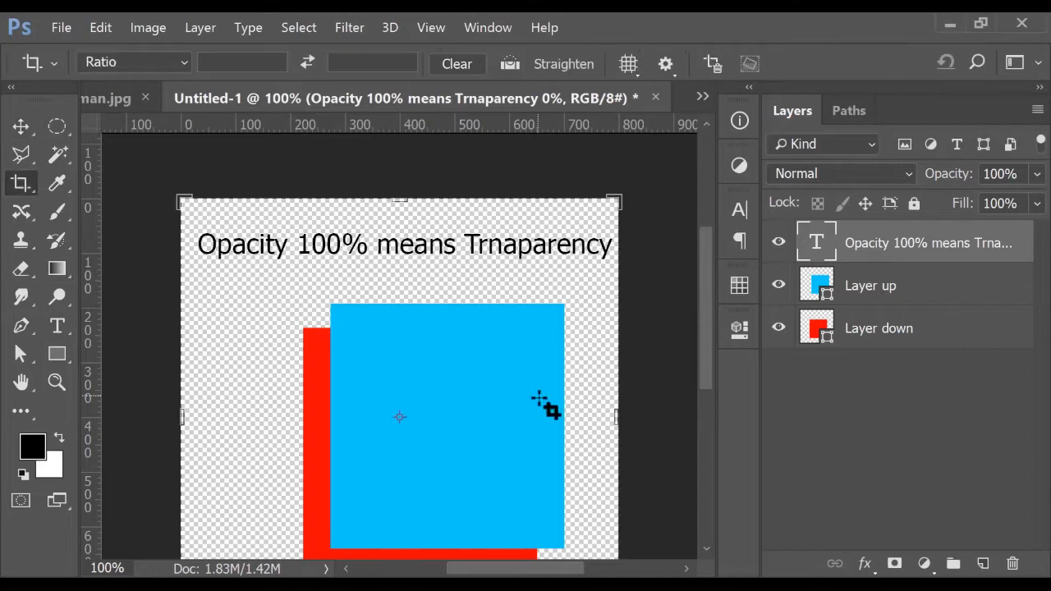
drag(620, 416, 659, 415)
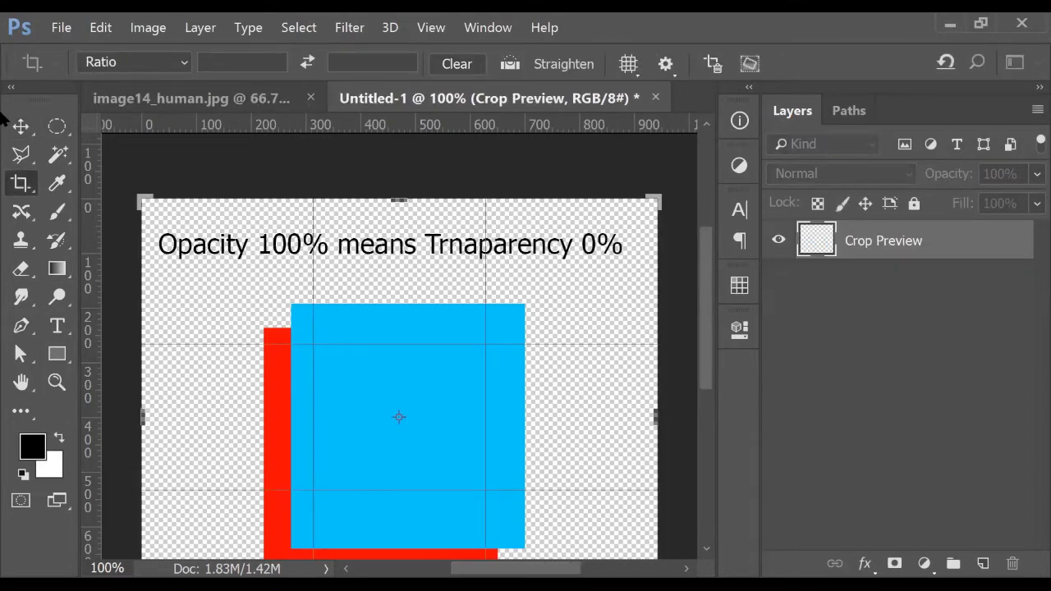
key(t)
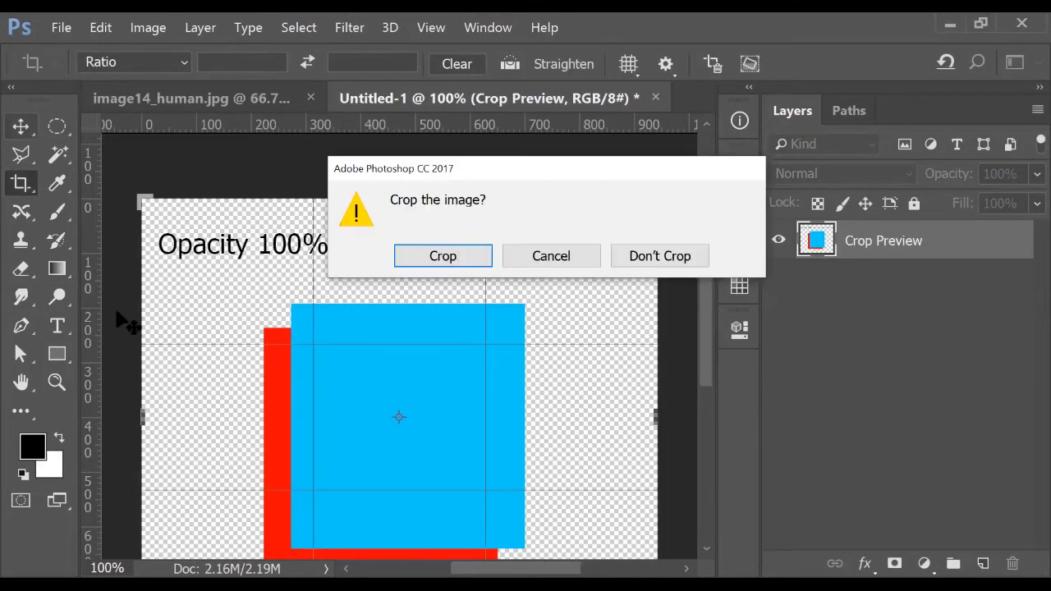
key(Return)
Correct the caption's misspelling 'Trnaparency' to 'Transparency'
click(446, 245)
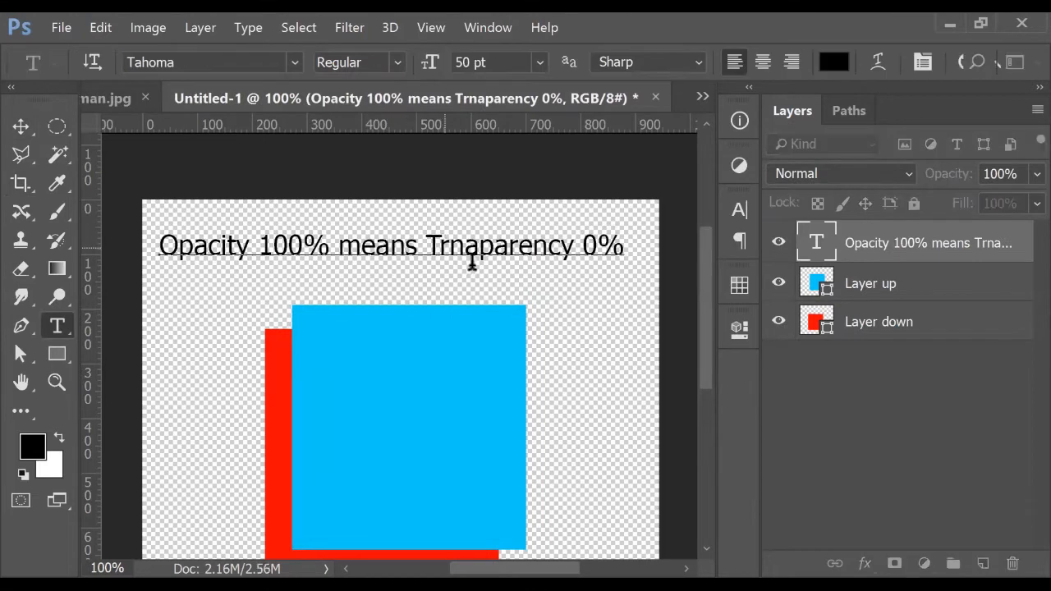
text(a)
key(Right)
key(shift+Right)
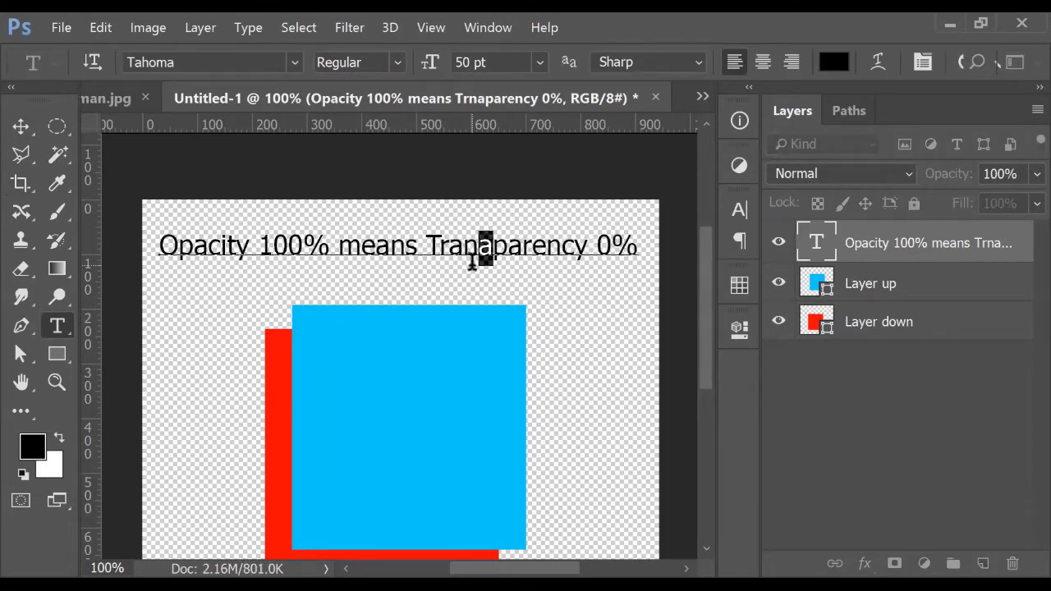
text(s)
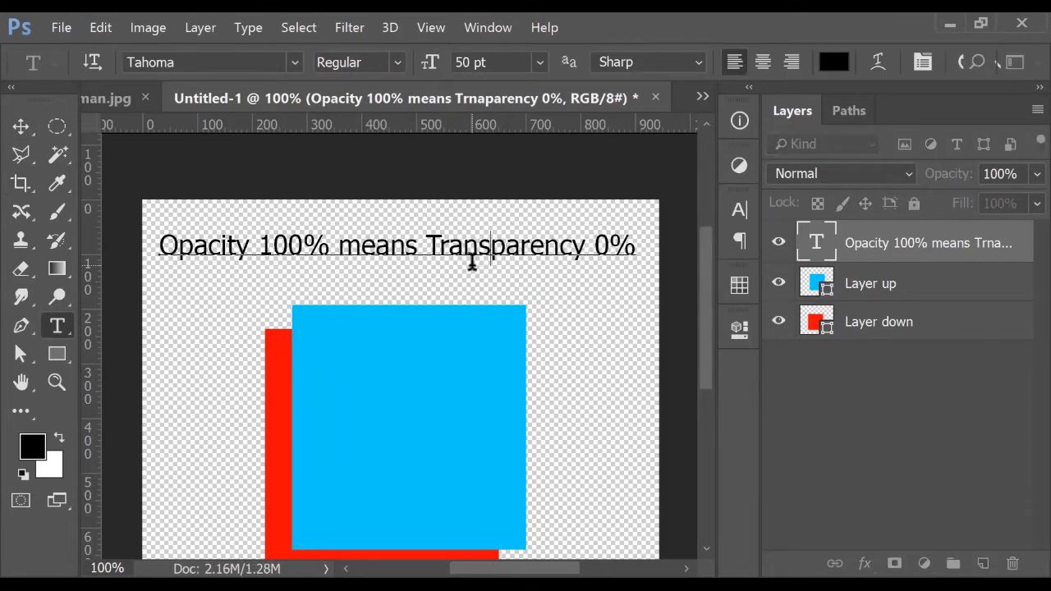
click(22, 125)
scroll(574, 307, down, 1)
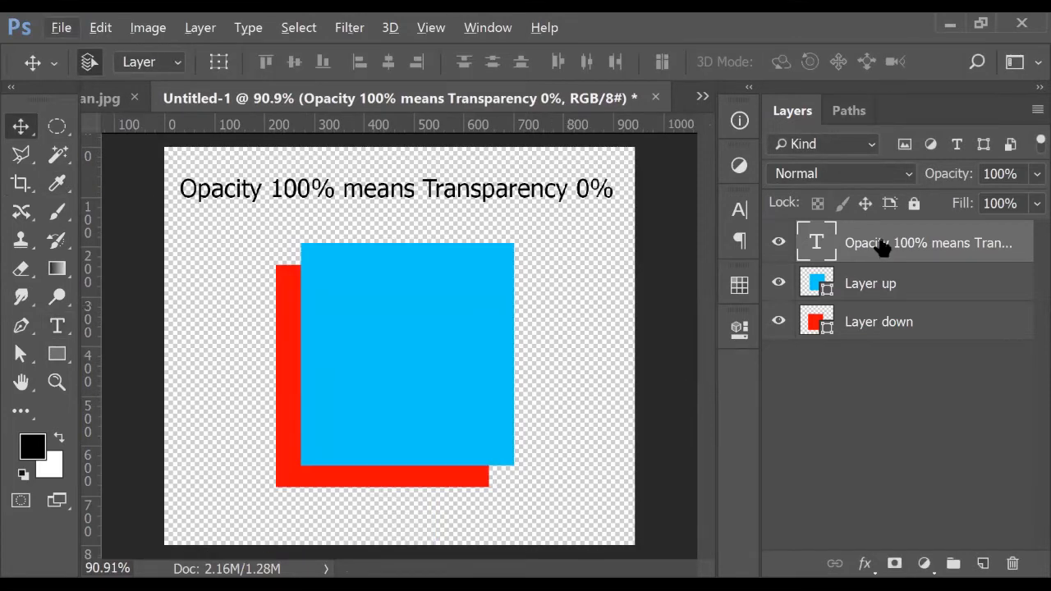
Duplicate the heading text as a second line beneath the first
click(779, 243)
click(778, 243)
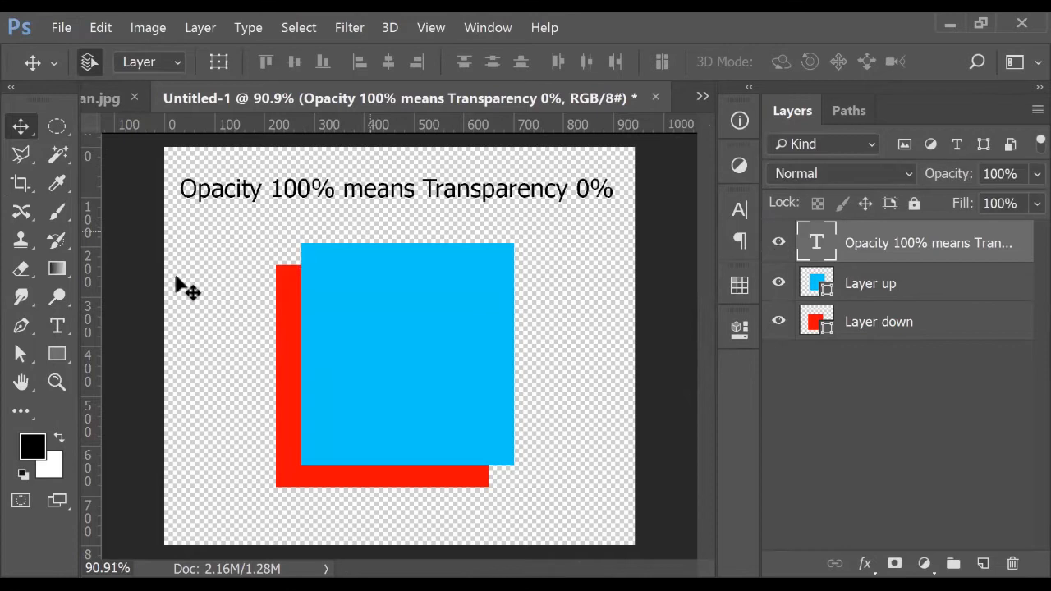
click(57, 326)
triple_click(373, 180)
key(ctrl+c)
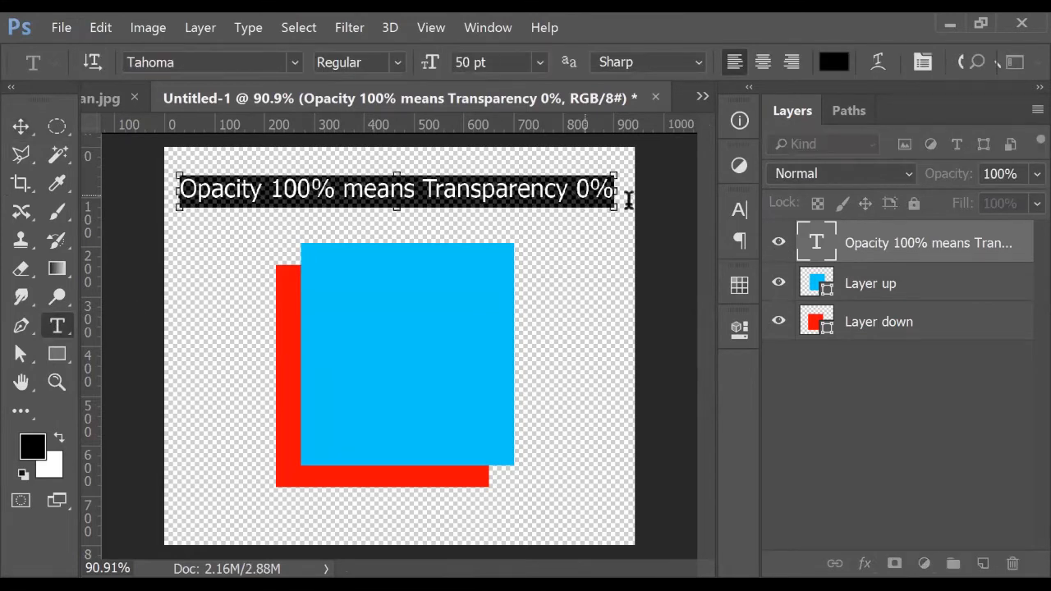
click(618, 191)
key(Return)
key(ctrl+v)
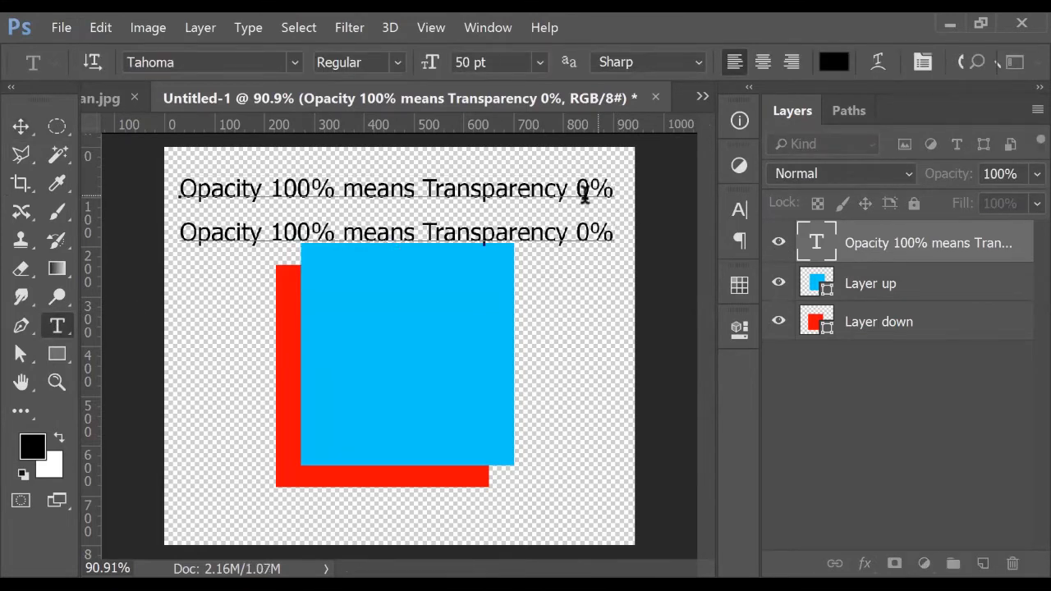
Change the second line to 'Opacity 0% means Transparency 100%' and shift both squares lower
drag(301, 233, 271, 233)
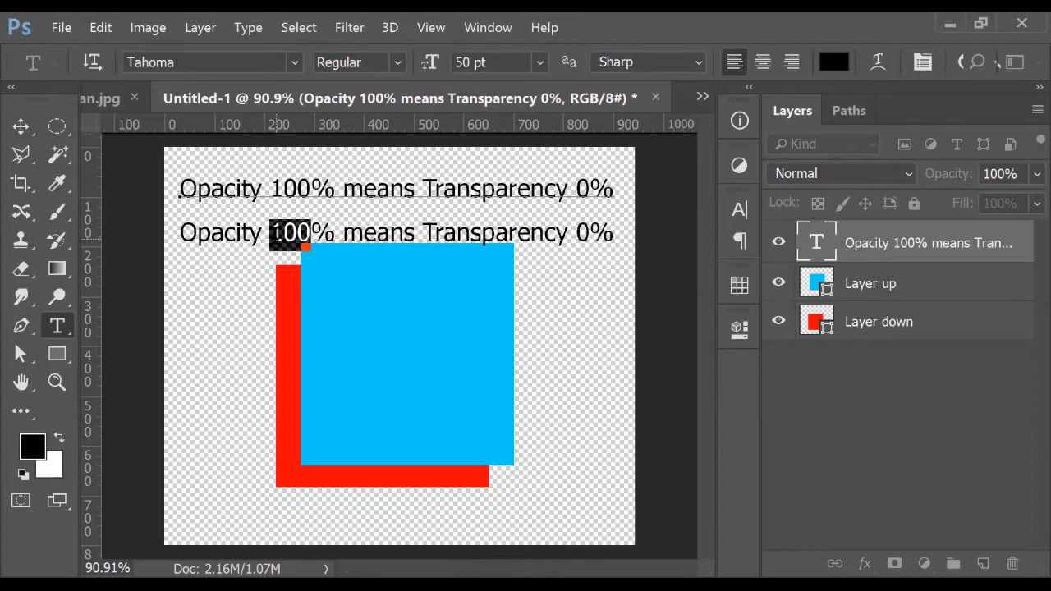
text(0)
click(548, 233)
text(10)
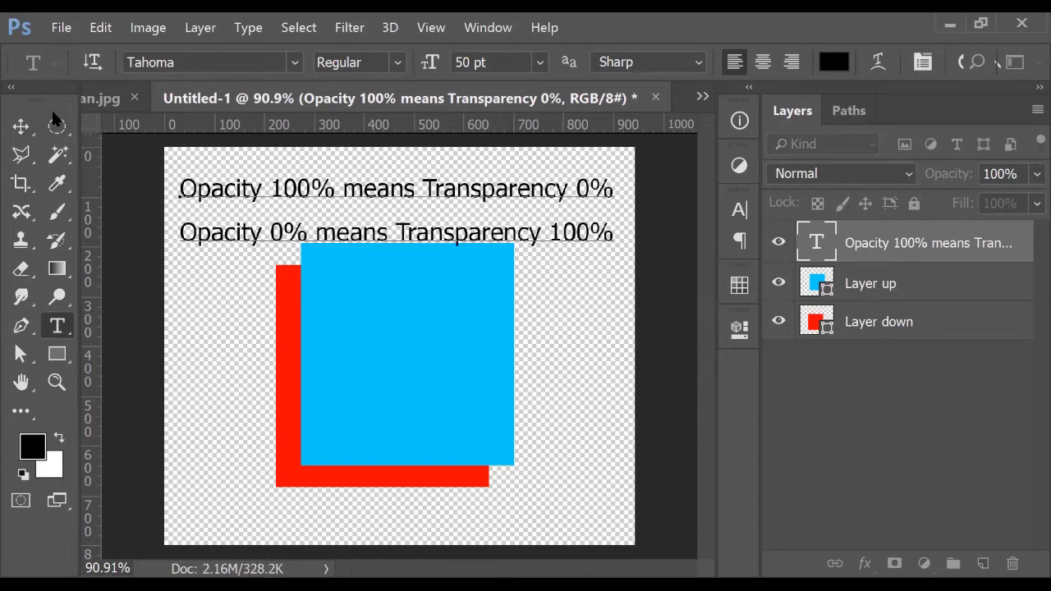
click(23, 126)
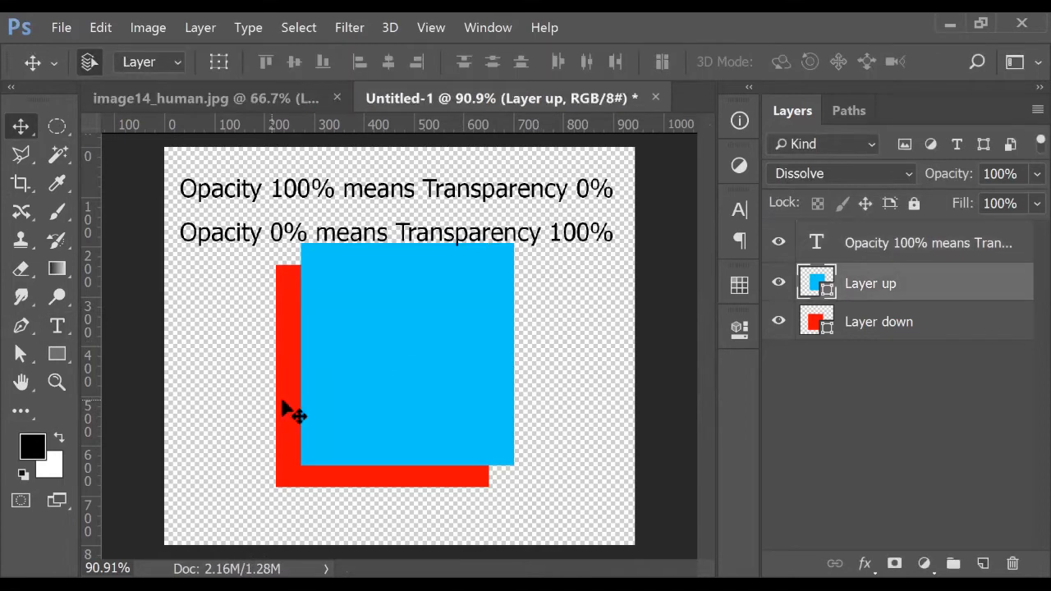
shift+click(281, 411)
drag(418, 321, 421, 355)
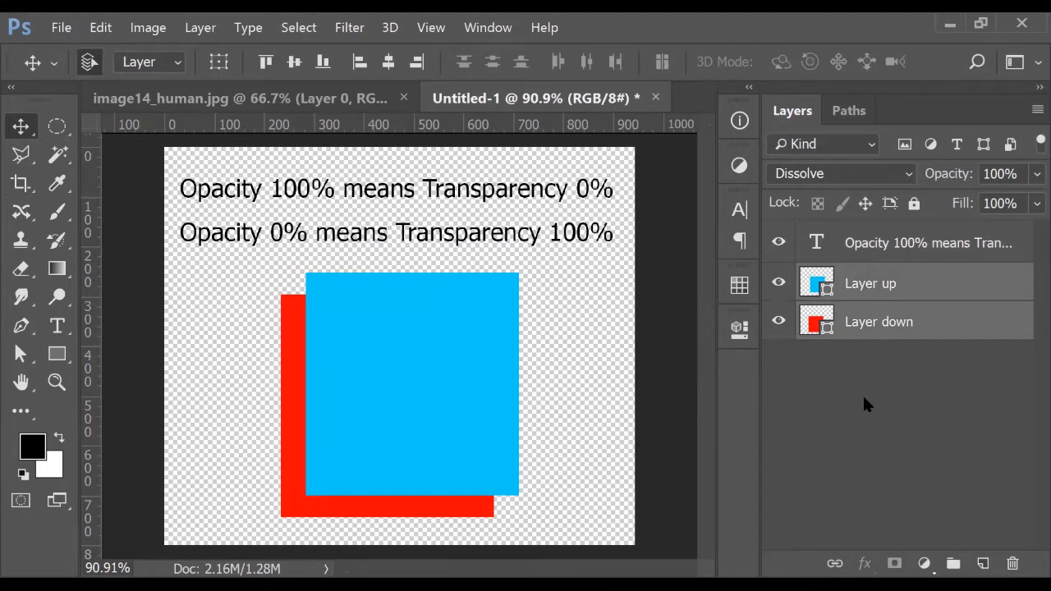
Hide the caption lines, nudge both squares back up, and select Layer up alone
click(777, 242)
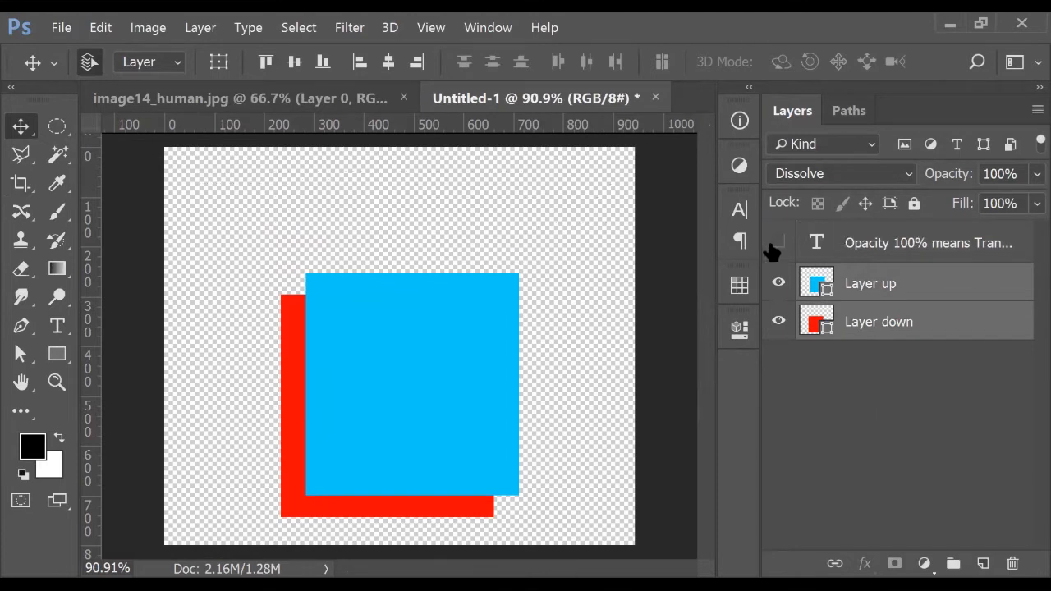
mouse_move(439, 369)
mouse_down()
mouse_move(460, 364)
mouse_move(441, 359)
mouse_up()
click(901, 345)
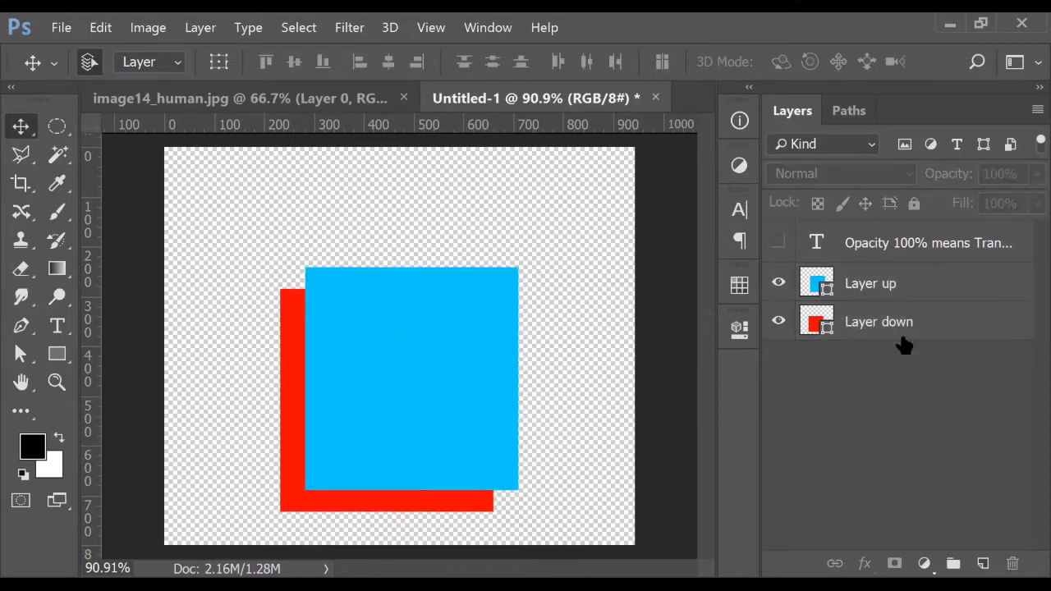
click(907, 294)
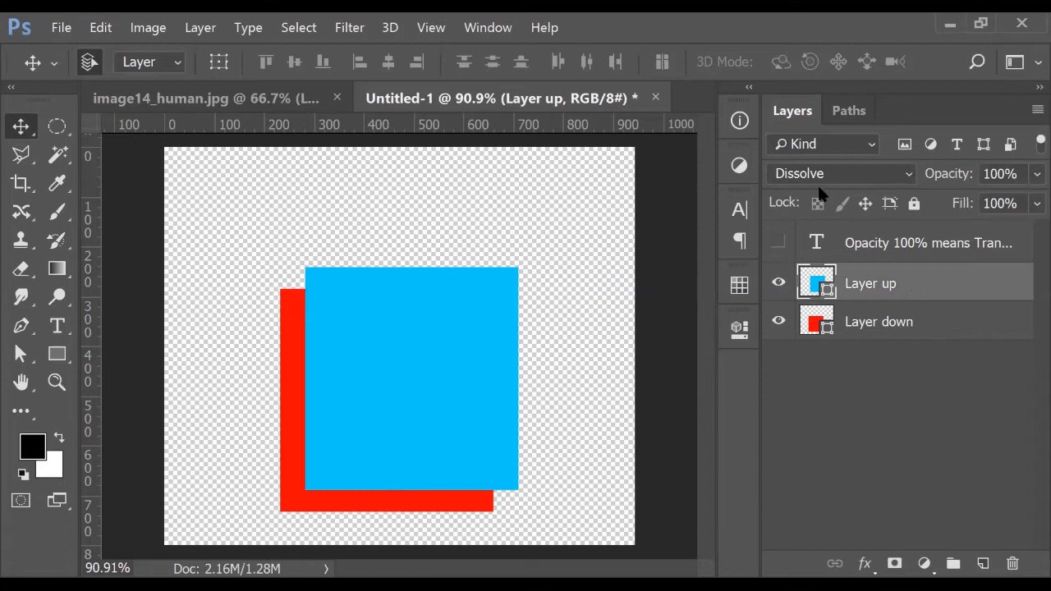
Lower Layer up's Dissolve opacity to 54% and inspect the red speckles up close
drag(966, 179, 944, 180)
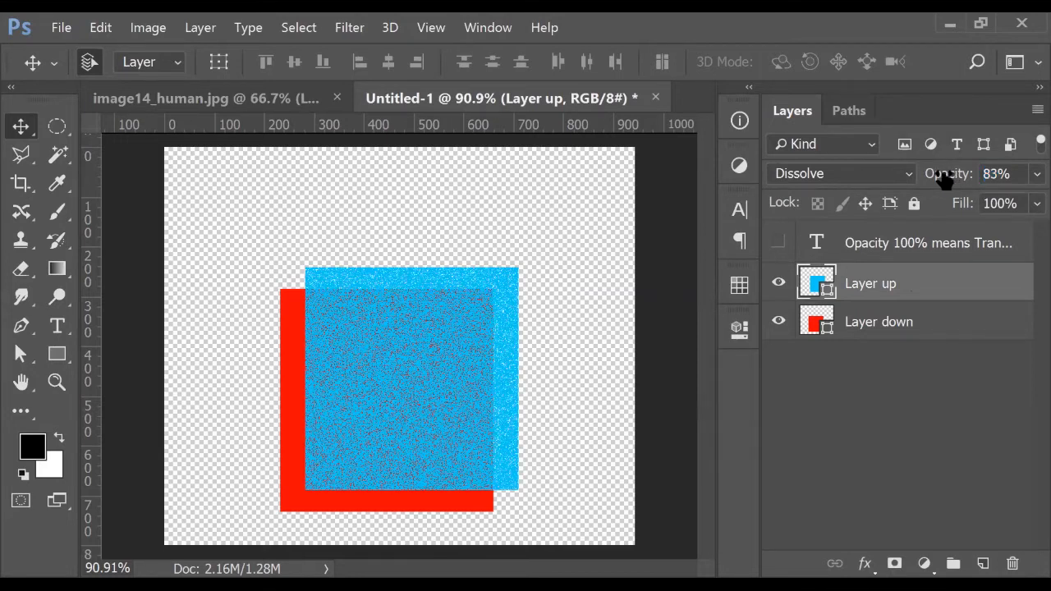
scroll(425, 472, up, 6)
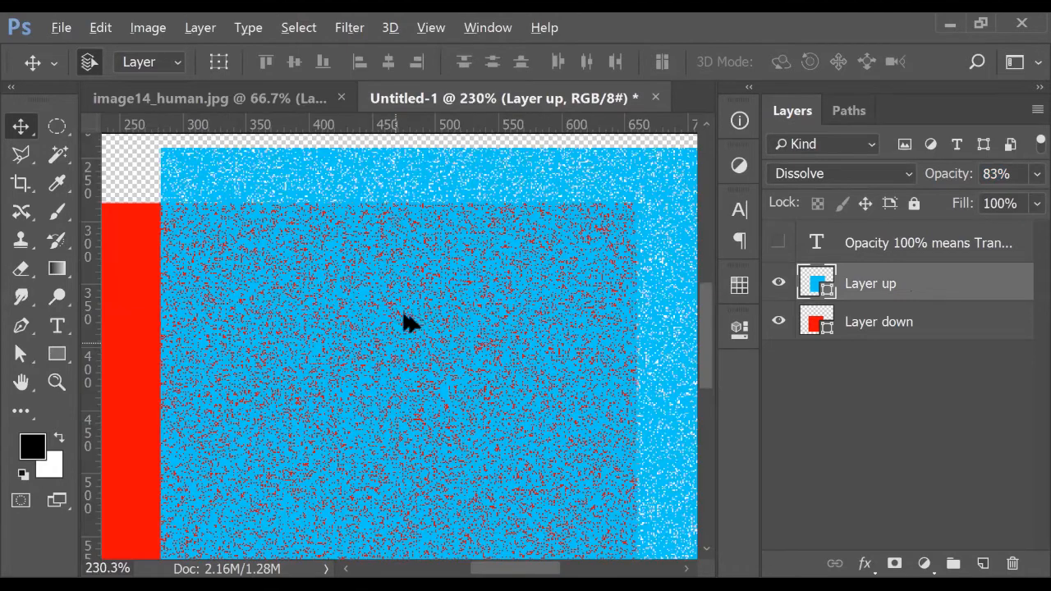
scroll(476, 253, up, 4)
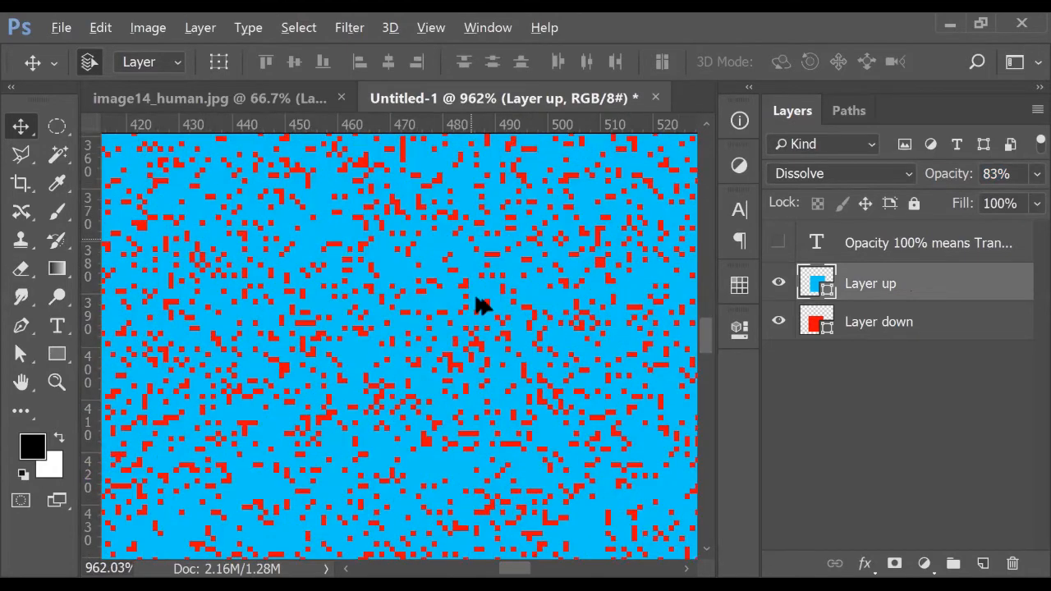
scroll(480, 306, up, 1)
drag(955, 180, 918, 181)
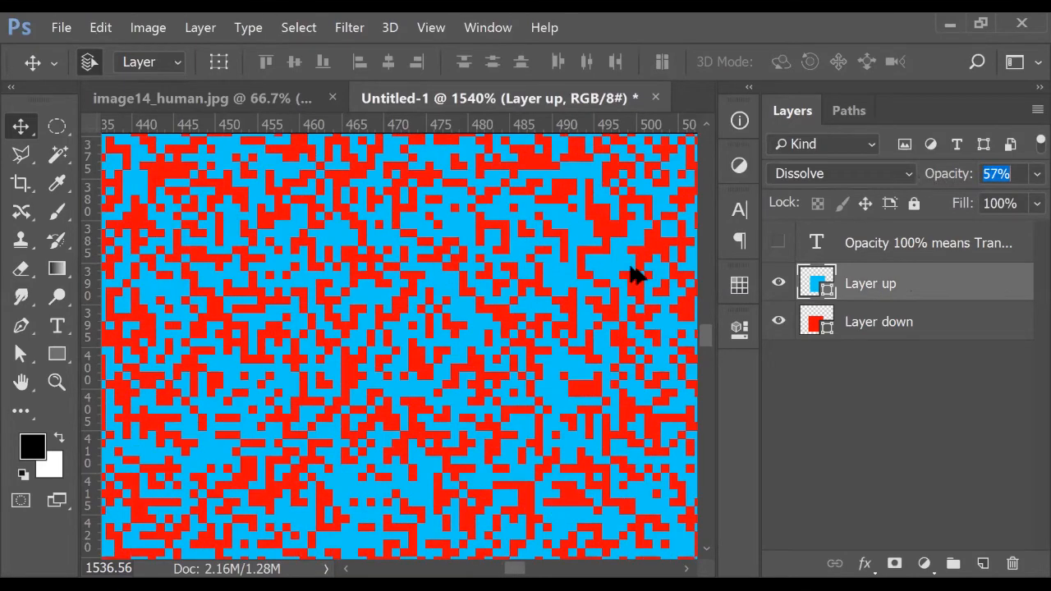
scroll(517, 321, down, 2)
scroll(516, 321, down, 2)
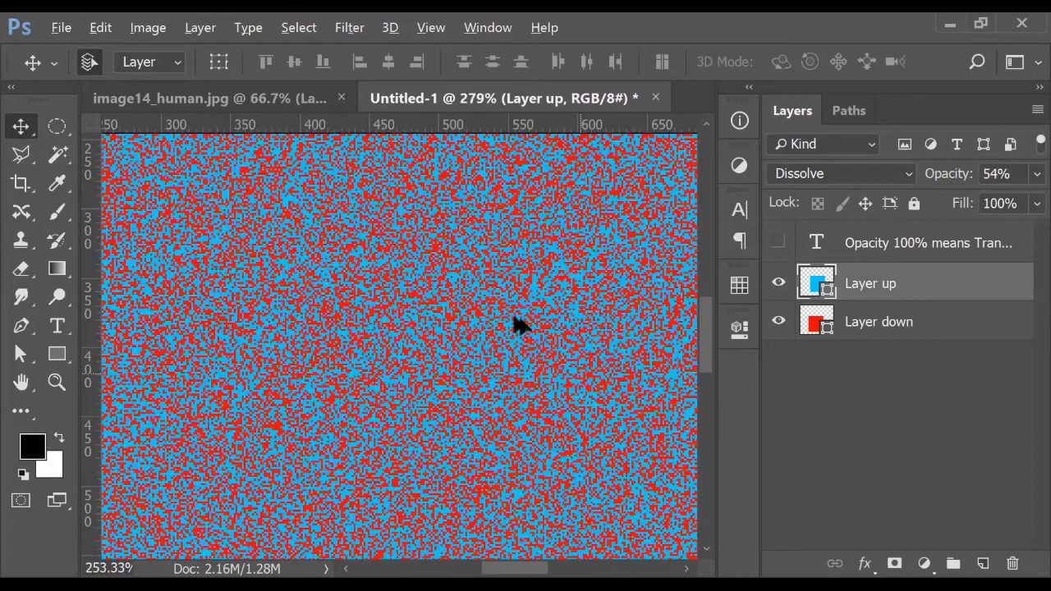
scroll(516, 321, down, 2)
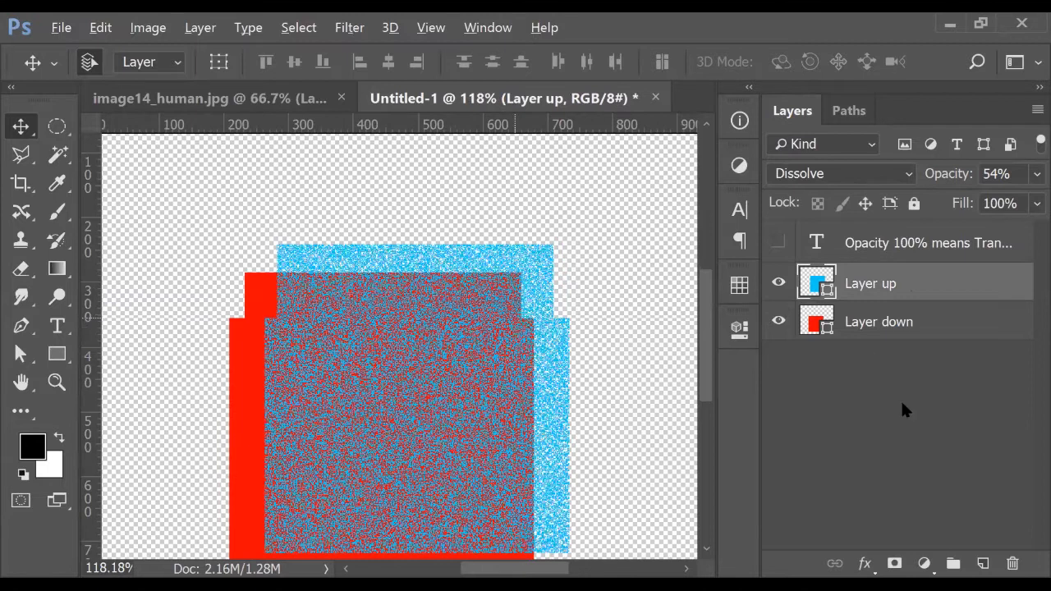
key(ctrl+0)
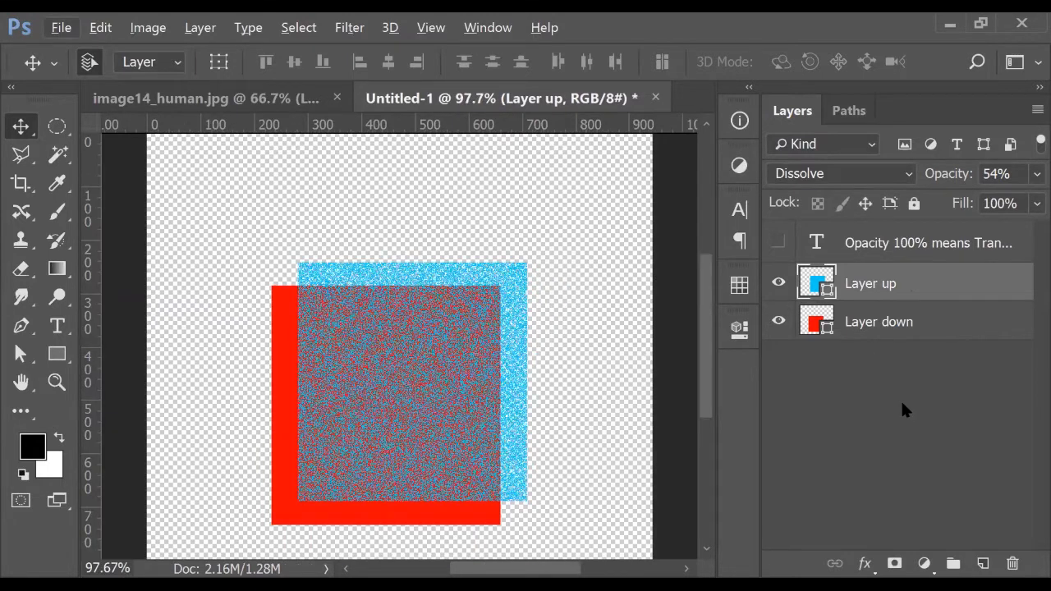
click(835, 173)
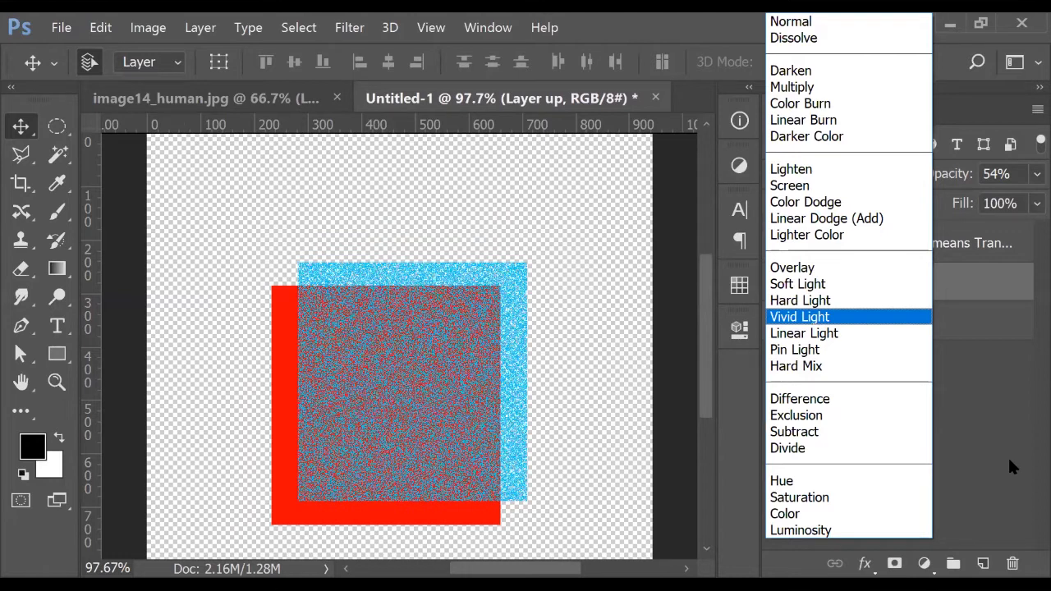
Leave the blend mode at Dissolve and close the Untitled-1 squares document
click(1009, 461)
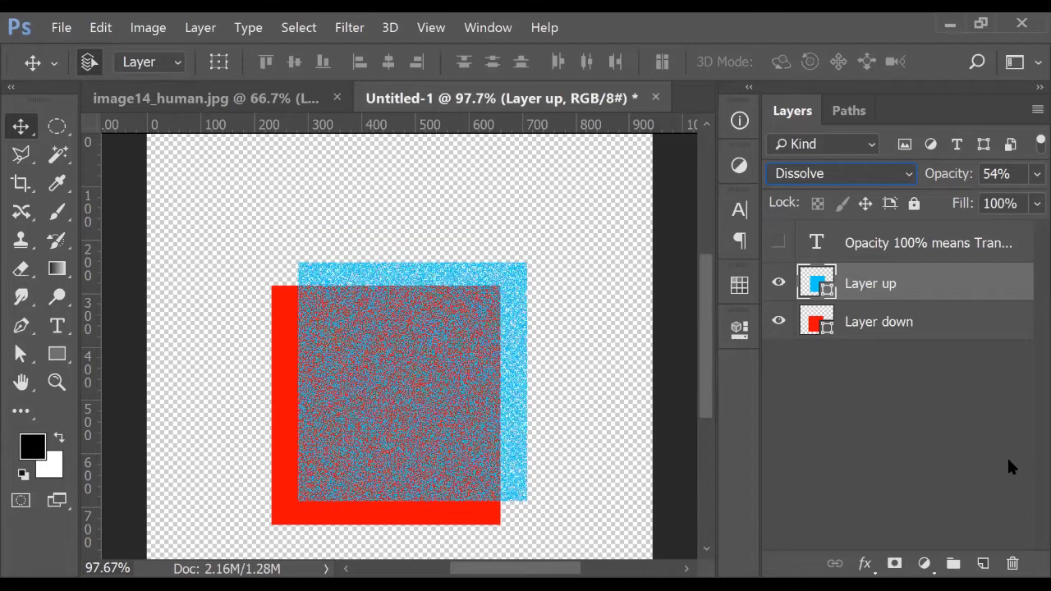
click(810, 173)
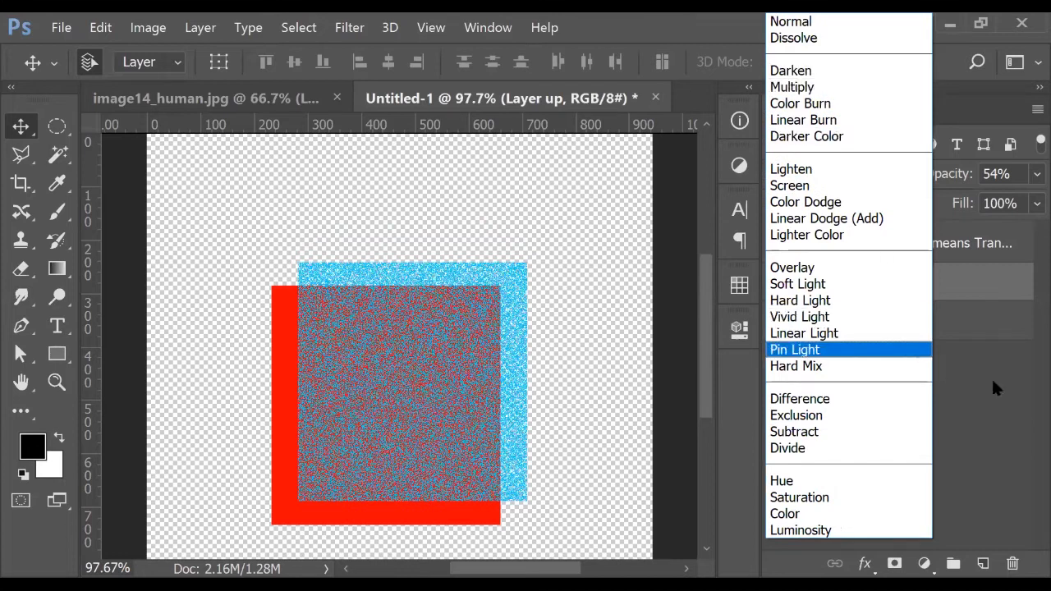
click(991, 381)
click(656, 98)
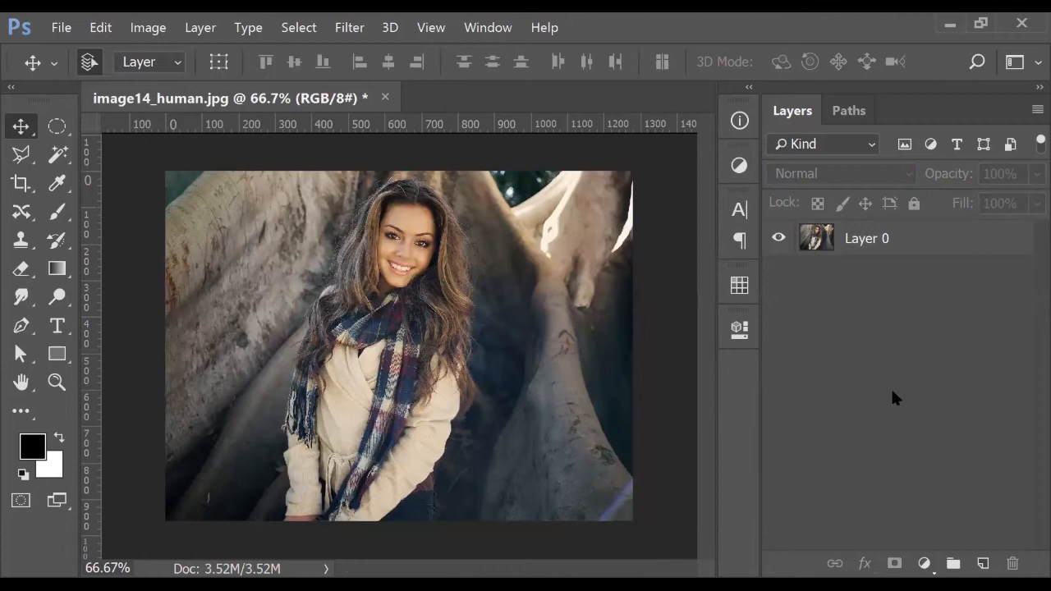
Close image14_human.jpg, discarding its unsaved changes
scroll(418, 240, up, 2)
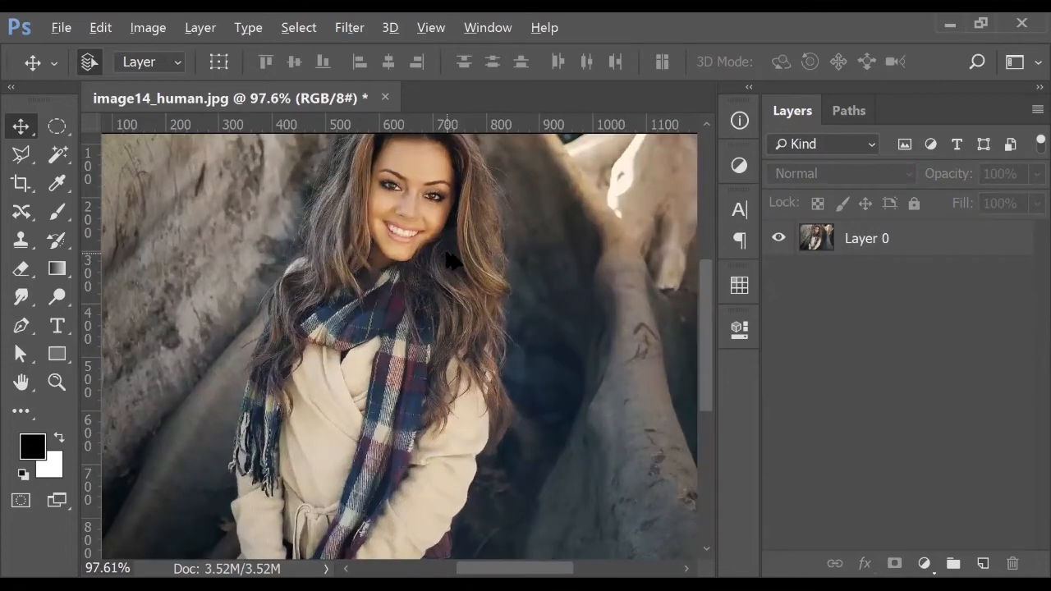
scroll(450, 261, down, 2)
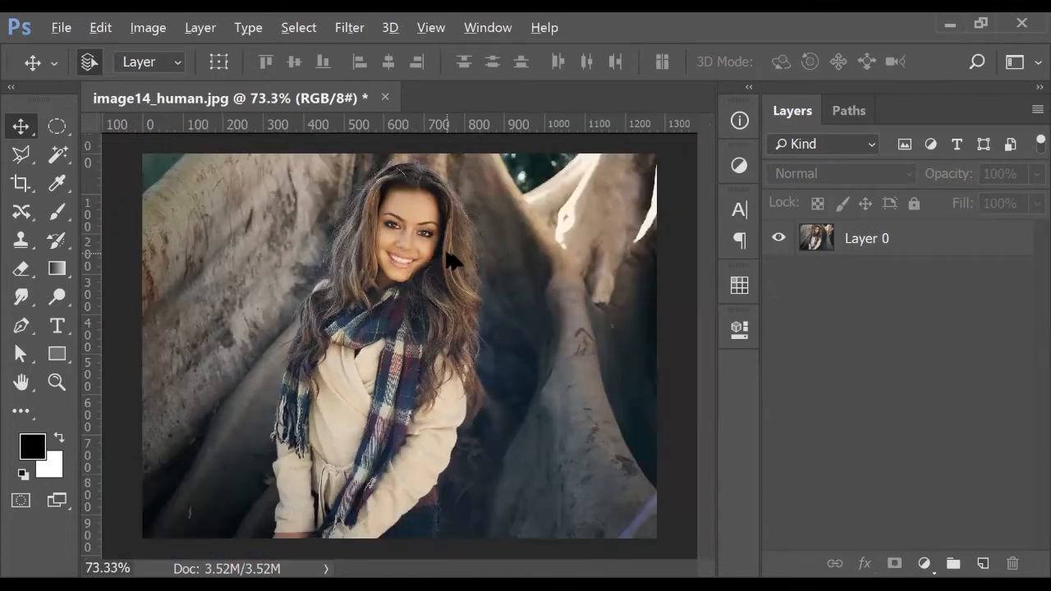
click(384, 98)
click(553, 251)
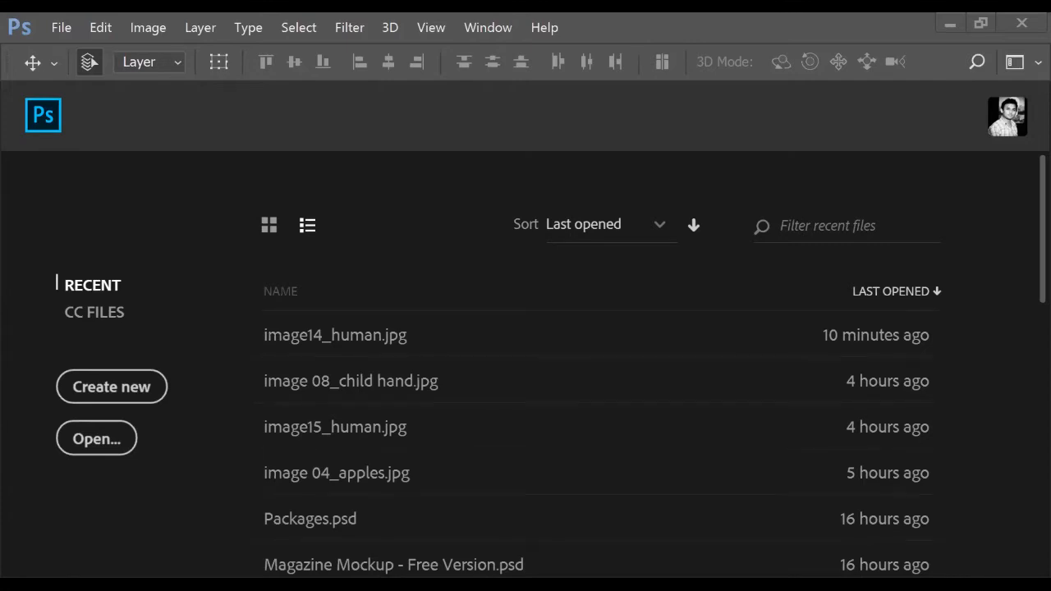
Open image23_spot in face.jpg from the Class 04 folder via File > Open
click(62, 27)
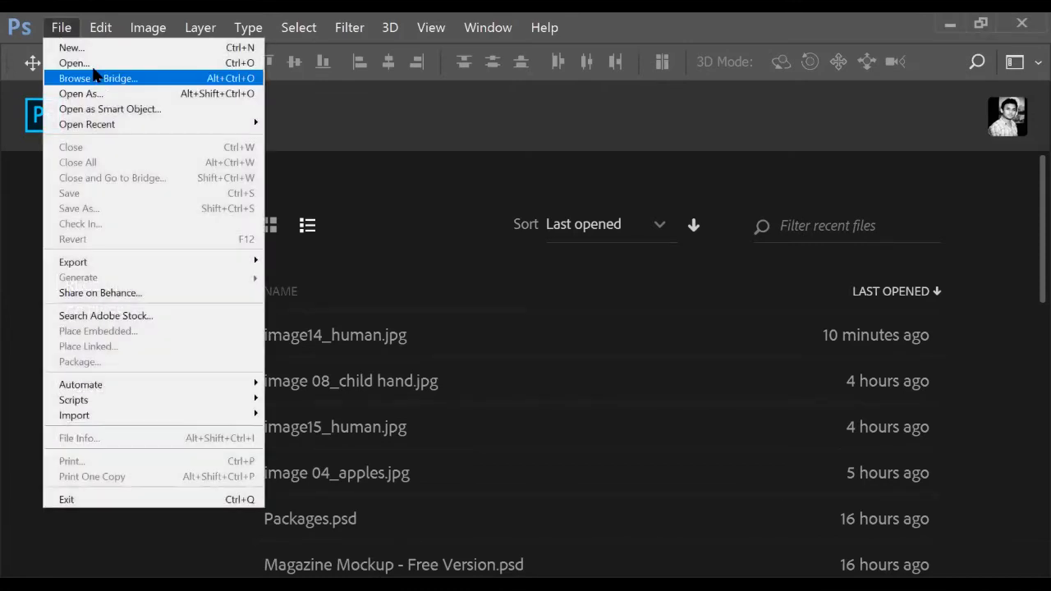
click(93, 71)
scroll(501, 239, down, 5)
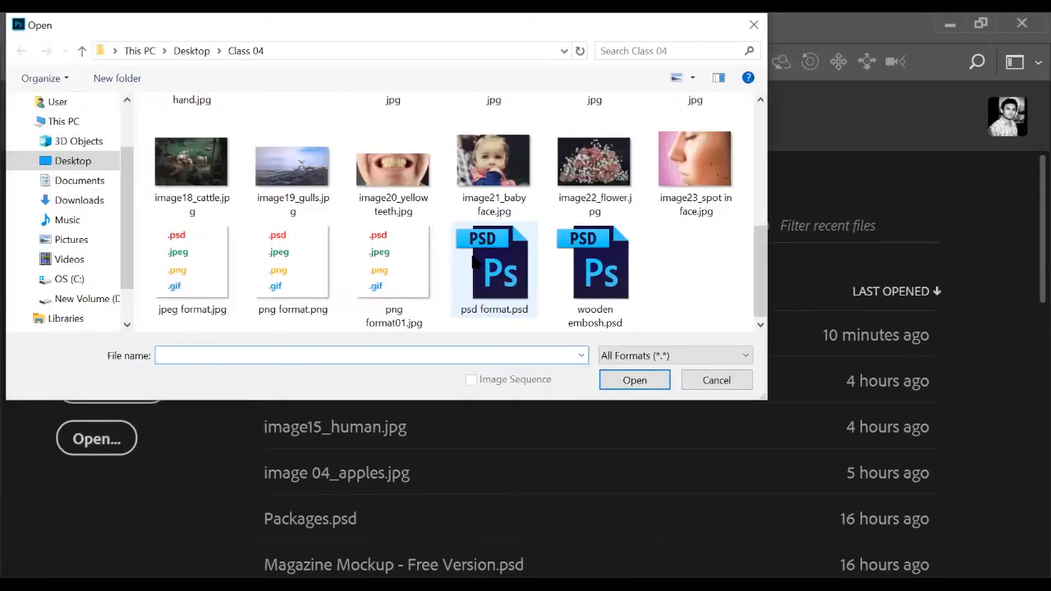
click(695, 168)
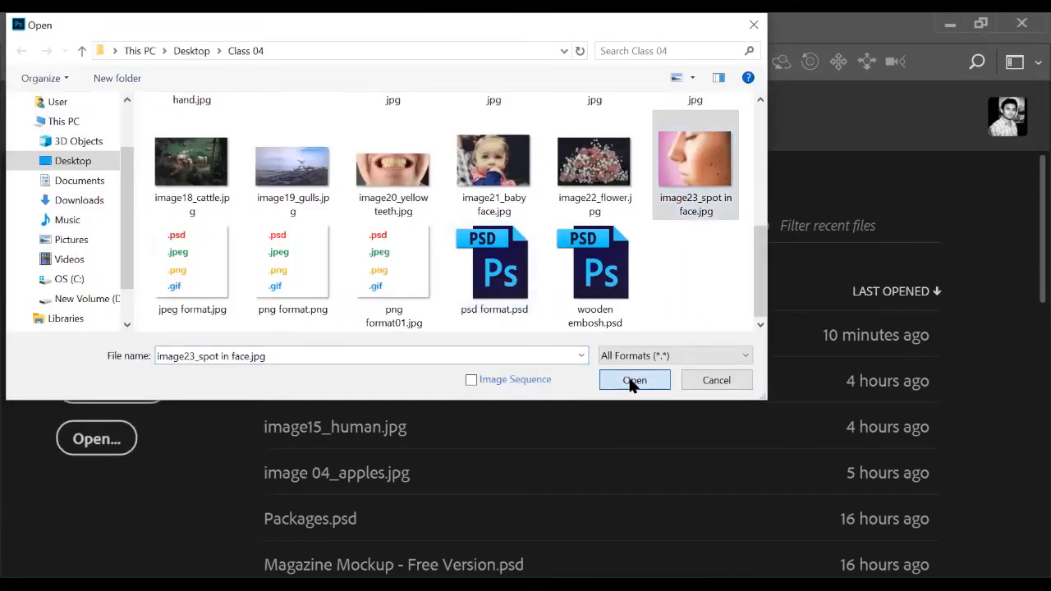
click(634, 380)
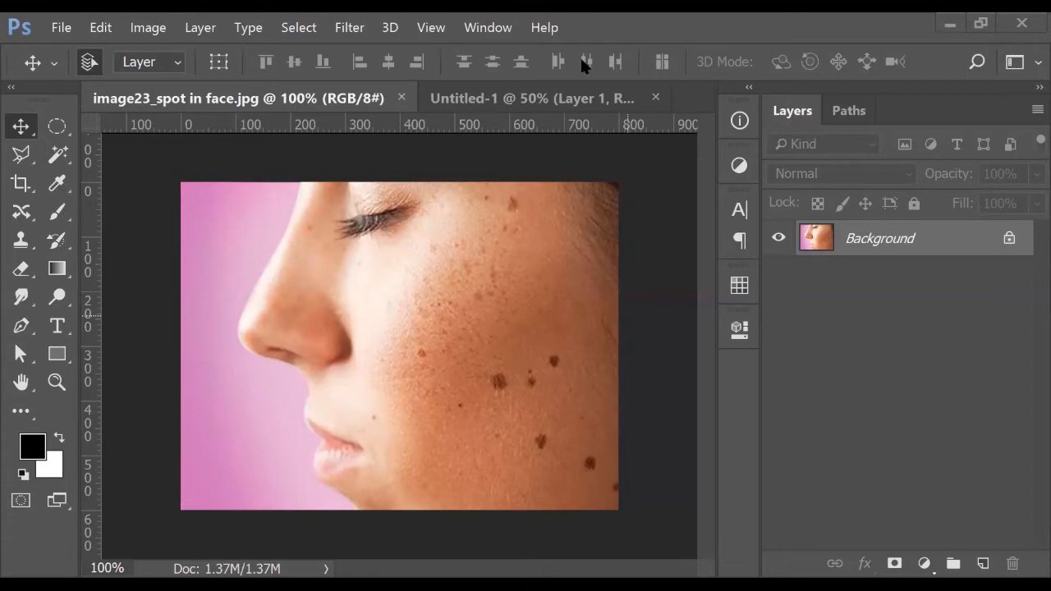
Select the Spot Healing Brush Tool and set its size to 30 pixels
right_click(28, 210)
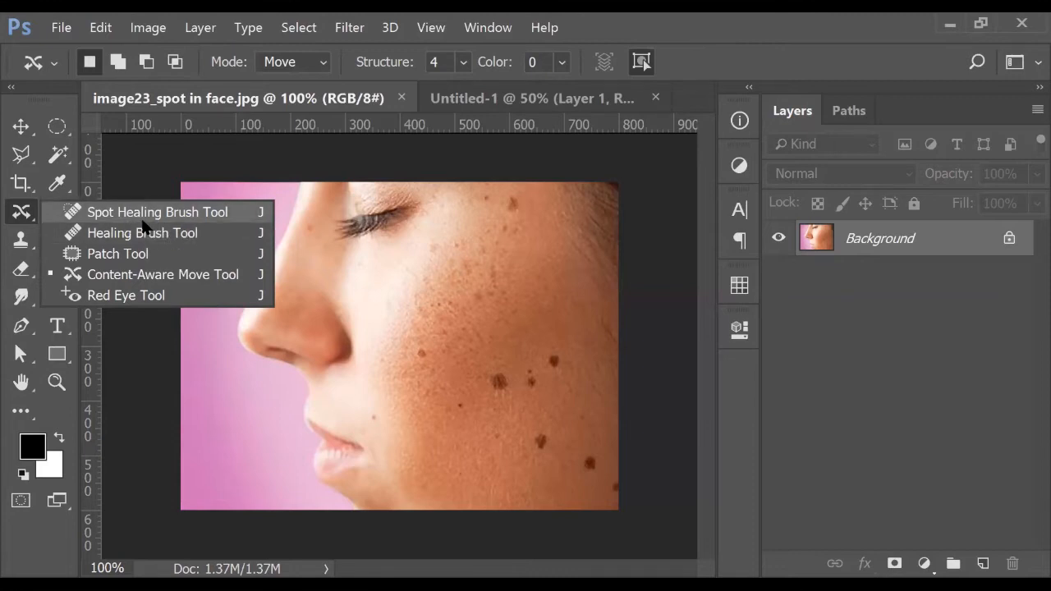
click(142, 218)
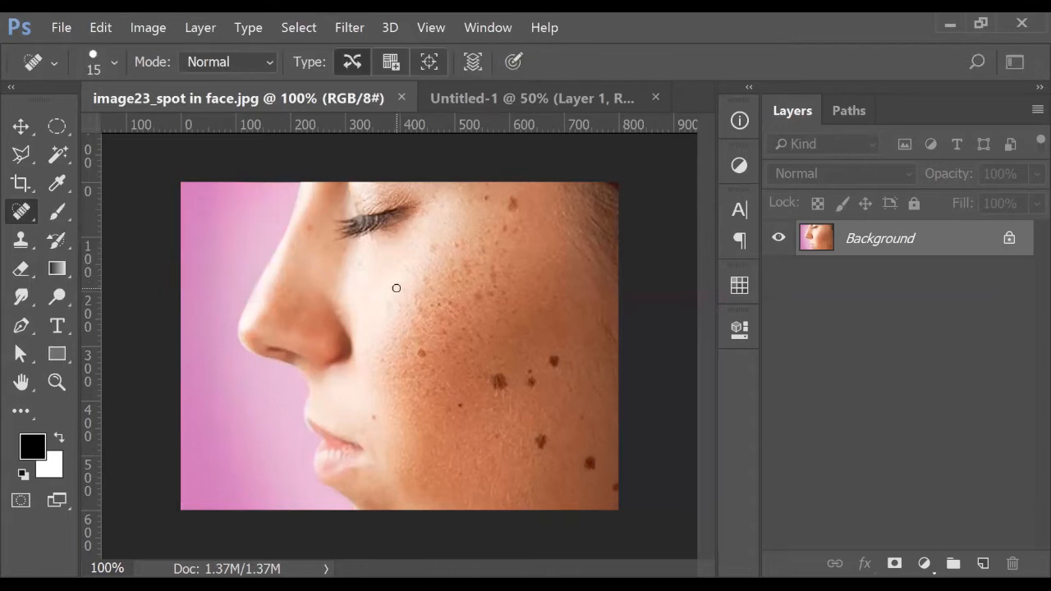
key(bracketright)
key(bracketright)
key(bracketright)
key(bracketleft)
key(bracketleft)
Keep the Spot Healing Brush active and leave its Mode at Normal
right_click(32, 210)
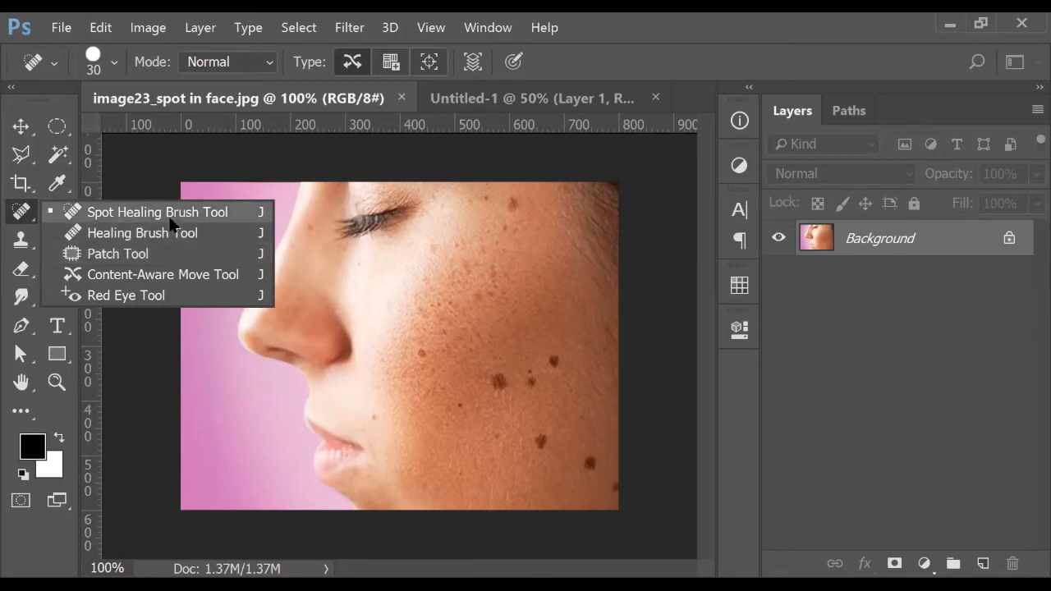
click(170, 218)
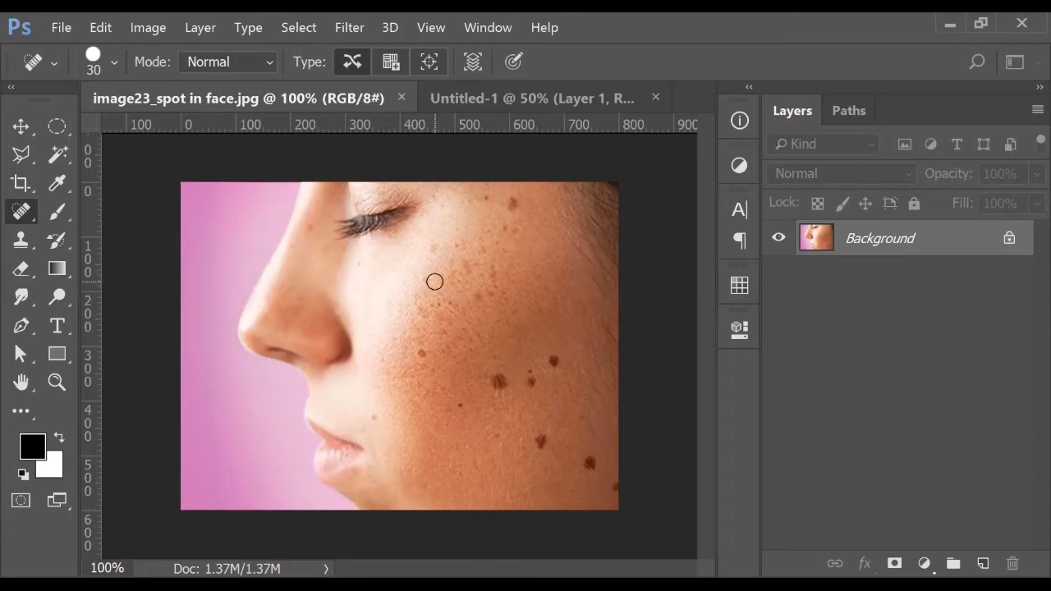
right_click(23, 220)
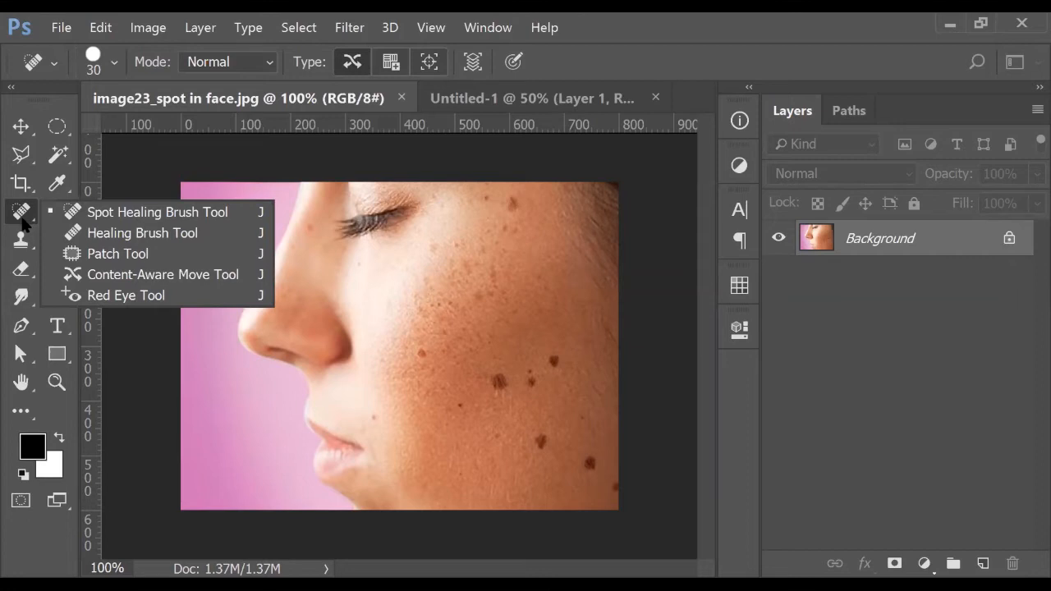
click(23, 223)
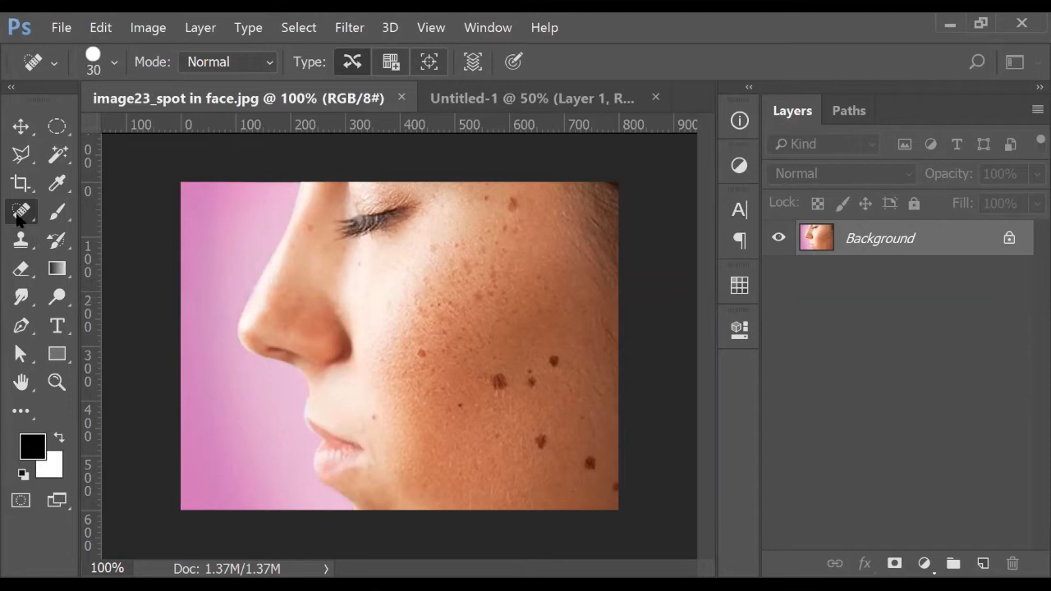
right_click(20, 217)
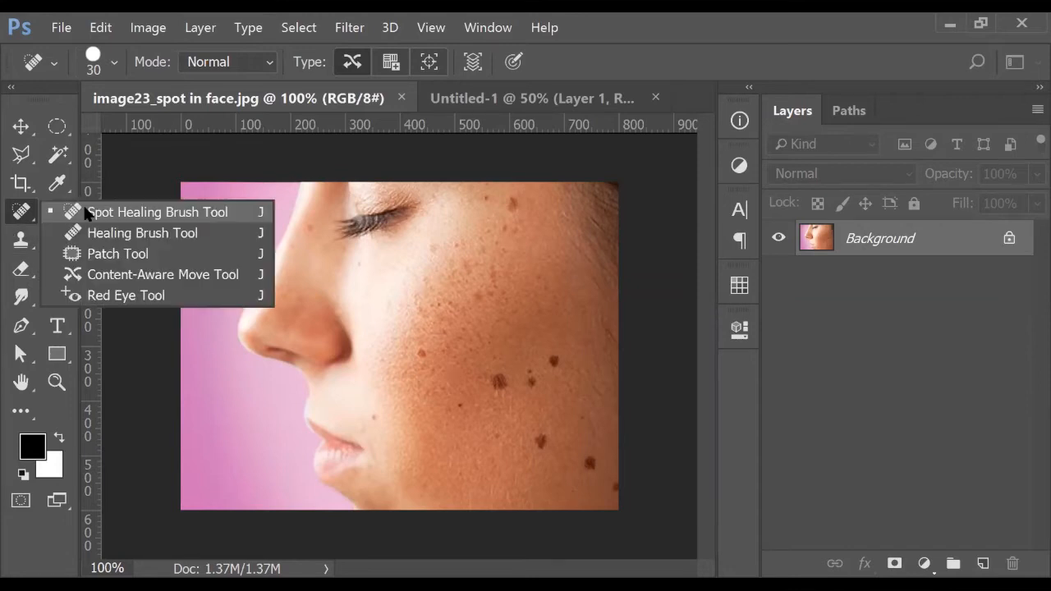
click(85, 211)
key(ctrl+plus)
key(ctrl+plus)
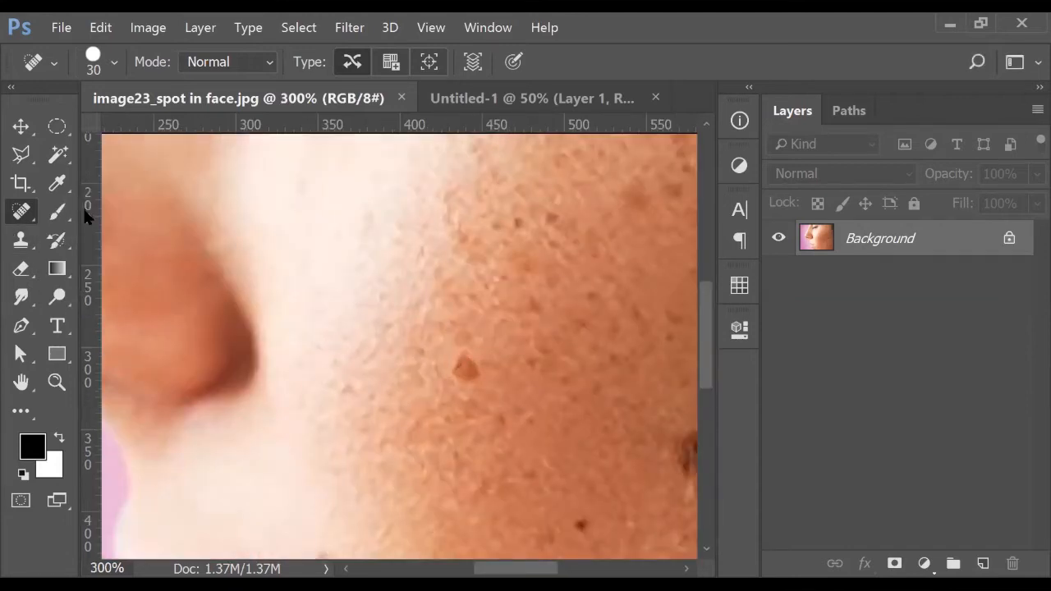
key(ctrl+minus)
key(ctrl+minus)
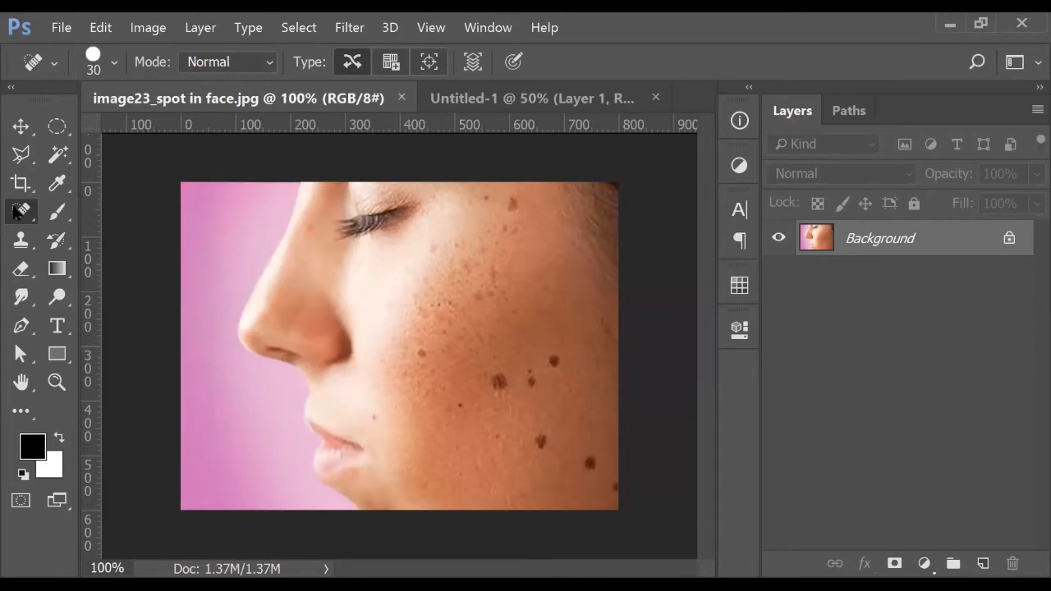
click(232, 61)
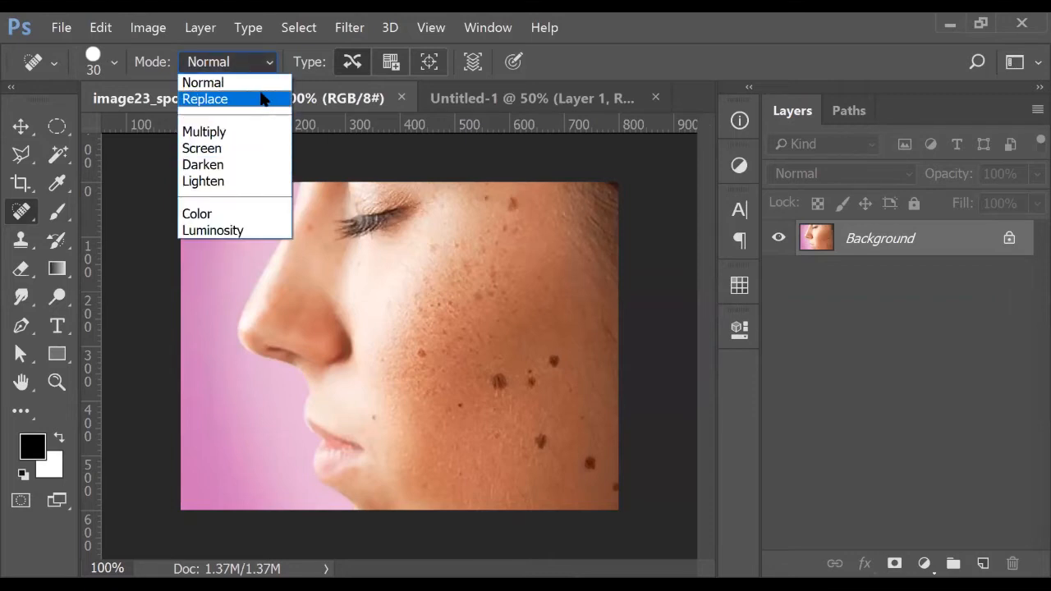
click(251, 85)
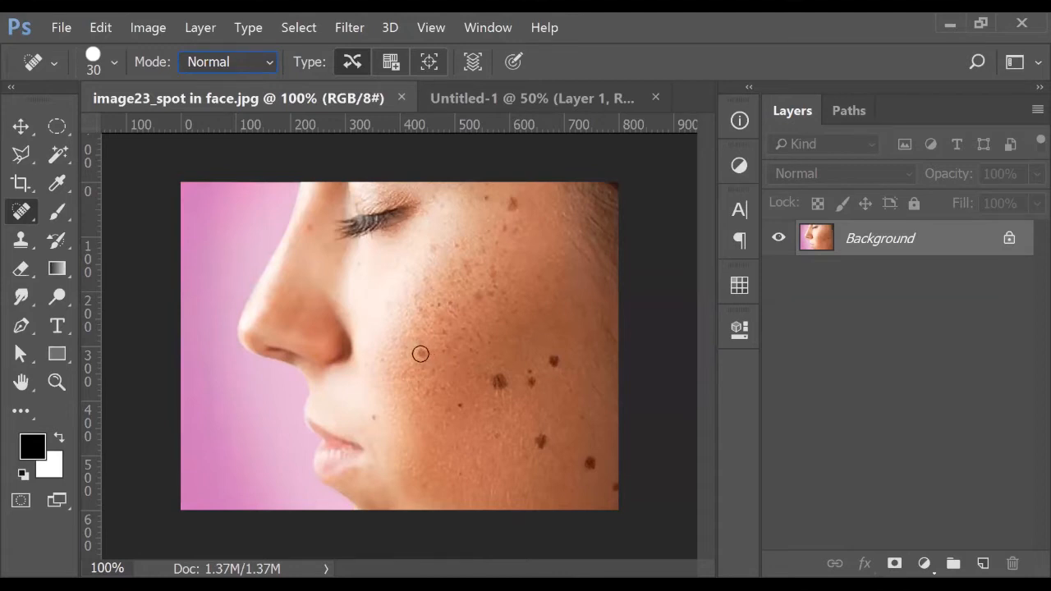
Test-heal a cheek mole, undo it, and duplicate the Background as Layer 1
key(ctrl+plus)
key(ctrl+minus)
click(422, 353)
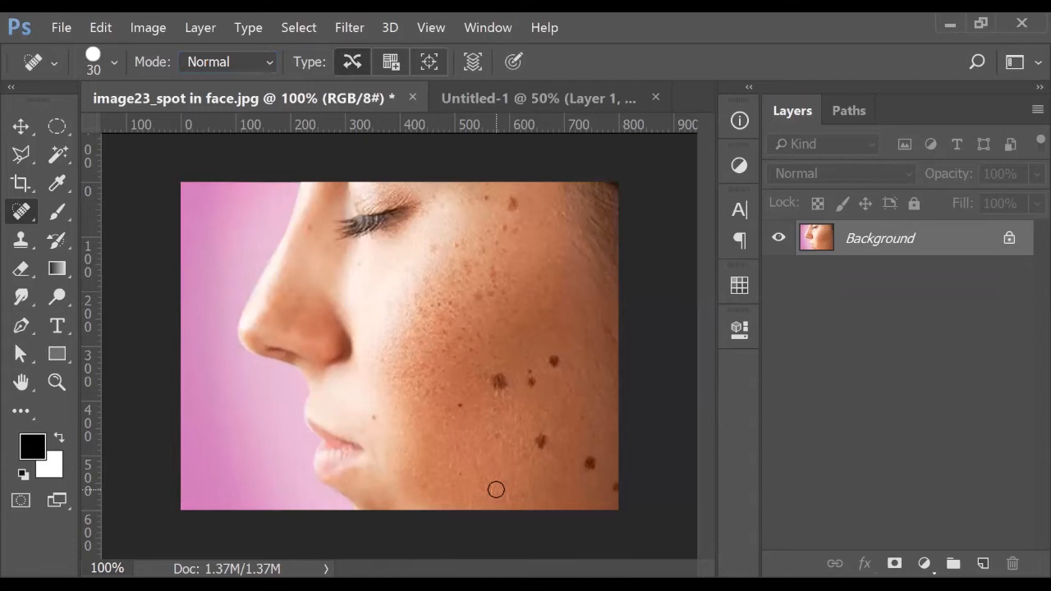
key(ctrl+z)
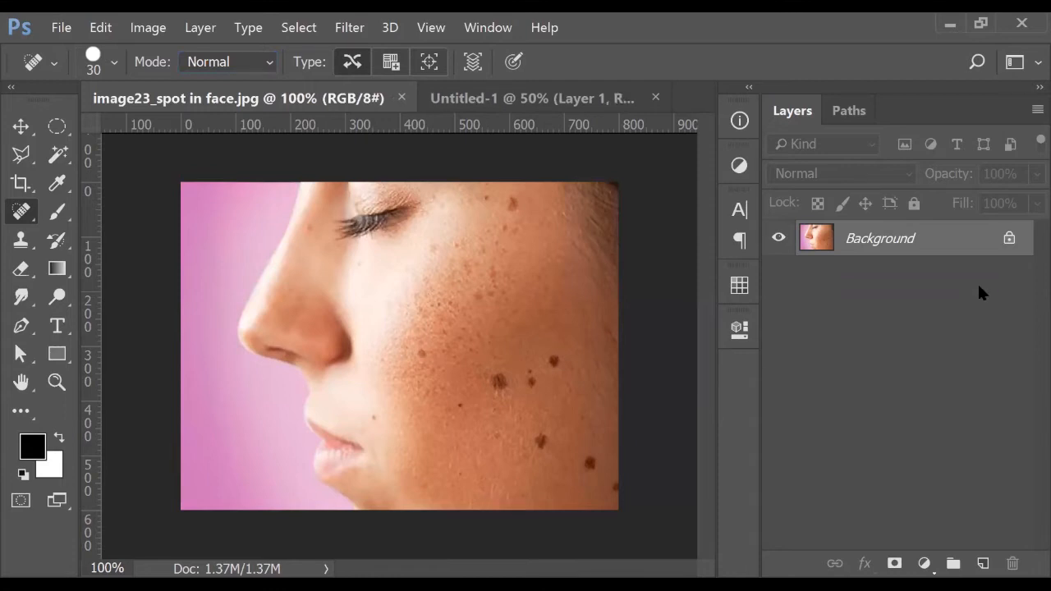
key(ctrl+j)
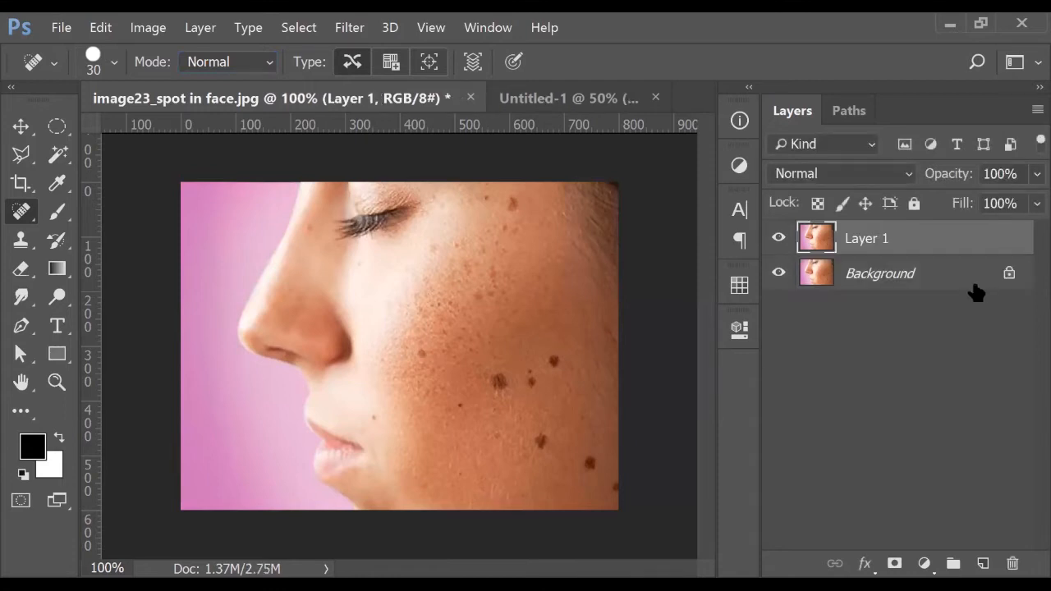
click(421, 352)
key(shift+j)
key(shift+j)
mouse_move(488, 392)
mouse_down()
mouse_move(514, 376)
mouse_move(513, 390)
mouse_move(497, 392)
mouse_move(496, 373)
mouse_move(492, 410)
mouse_up()
key(ctrl+d)
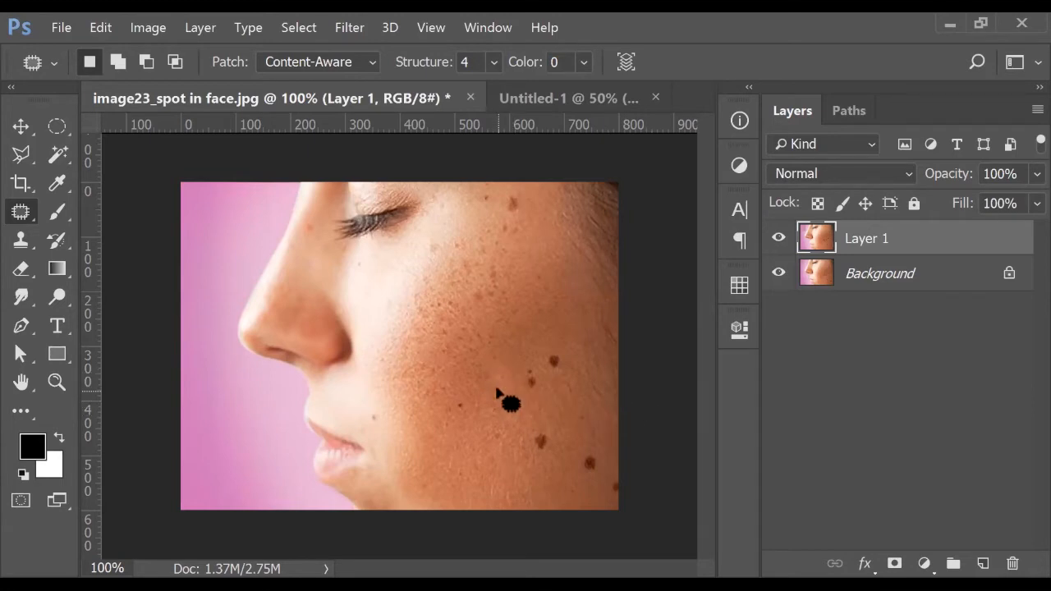
key(ctrl+shift+d)
key(ctrl+alt+z)
key(ctrl+alt+z)
right_click(21, 212)
click(109, 217)
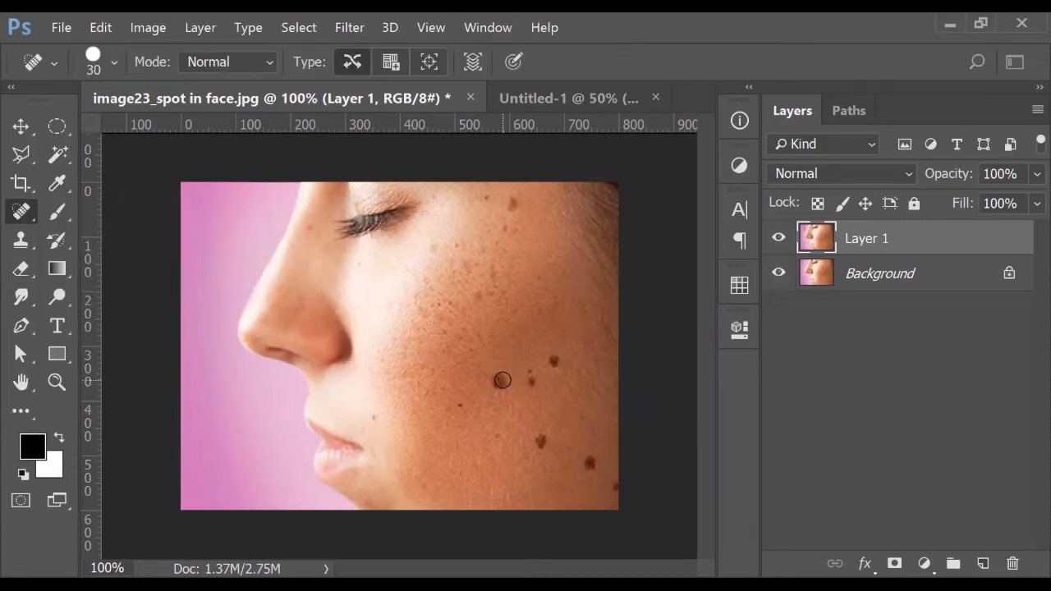
Heal the mid-cheek moles, upper-cheek brown spot and spot near the mouth at 25–40 px
key(bracketright)
key(bracketright)
click(498, 381)
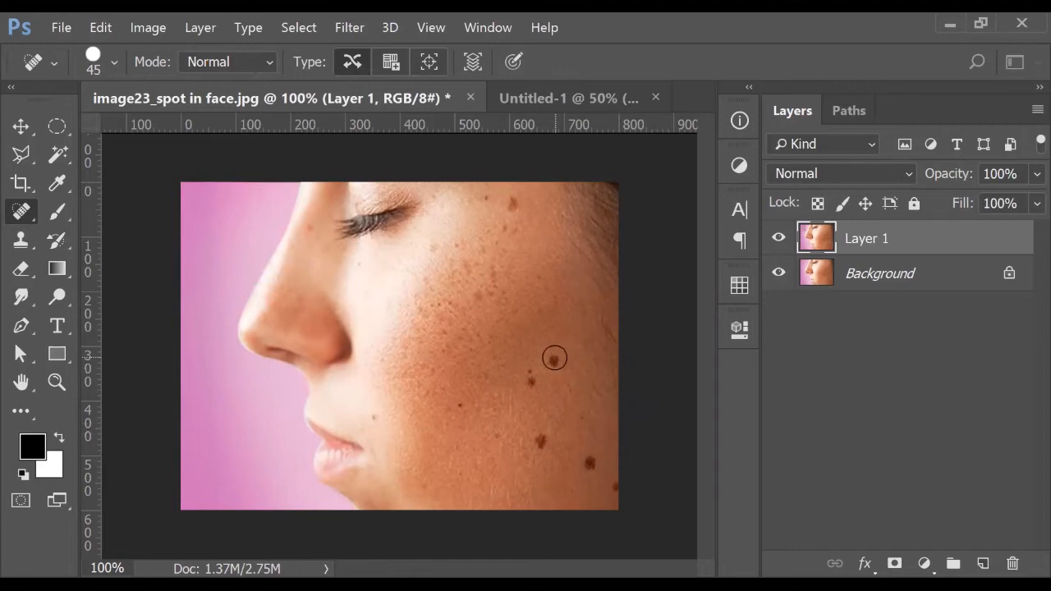
click(554, 359)
click(511, 202)
key(bracketleft)
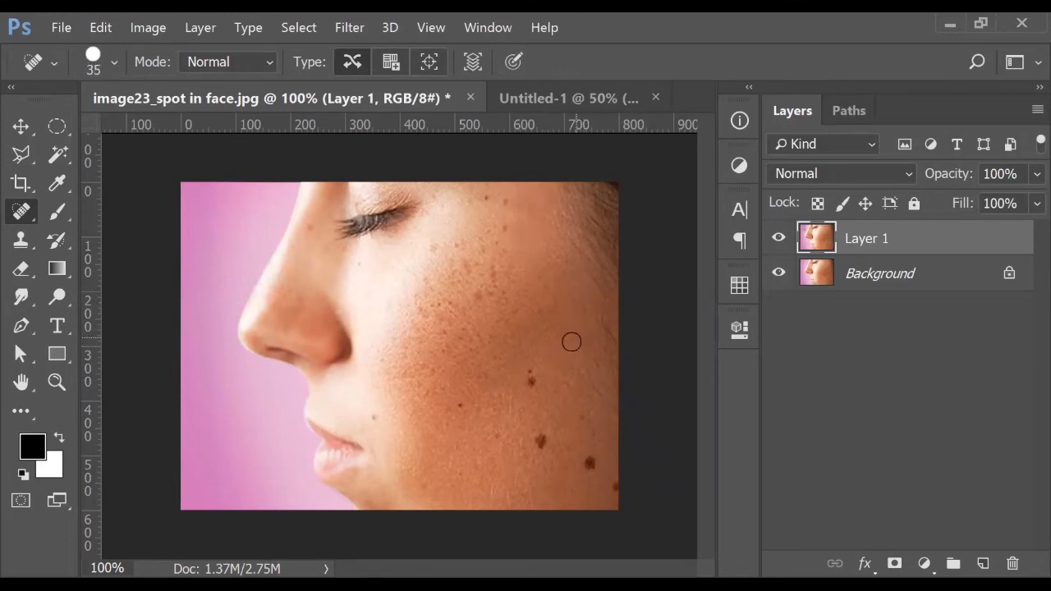
key(bracketleft)
key(bracketleft)
click(459, 406)
key(bracketright)
key(bracketright)
key(bracketright)
Heal the lower-cheek, jaw and eye-side spots, resizing the brush between 25 and 50 px
key(bracketleft)
key(bracketleft)
click(373, 416)
key(bracketright)
key(bracketright)
key(bracketright)
click(529, 381)
key(bracketright)
click(538, 440)
key(bracketright)
click(587, 464)
key(bracketleft)
key(bracketleft)
key(bracketleft)
key(bracketleft)
key(bracketleft)
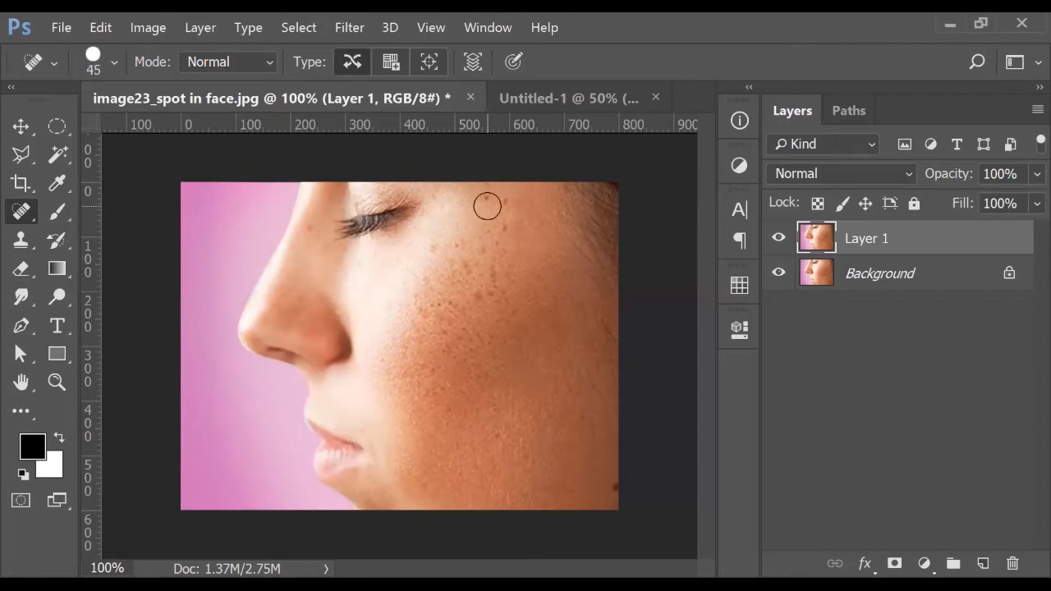
click(485, 197)
key(bracketright)
key(bracketright)
click(506, 225)
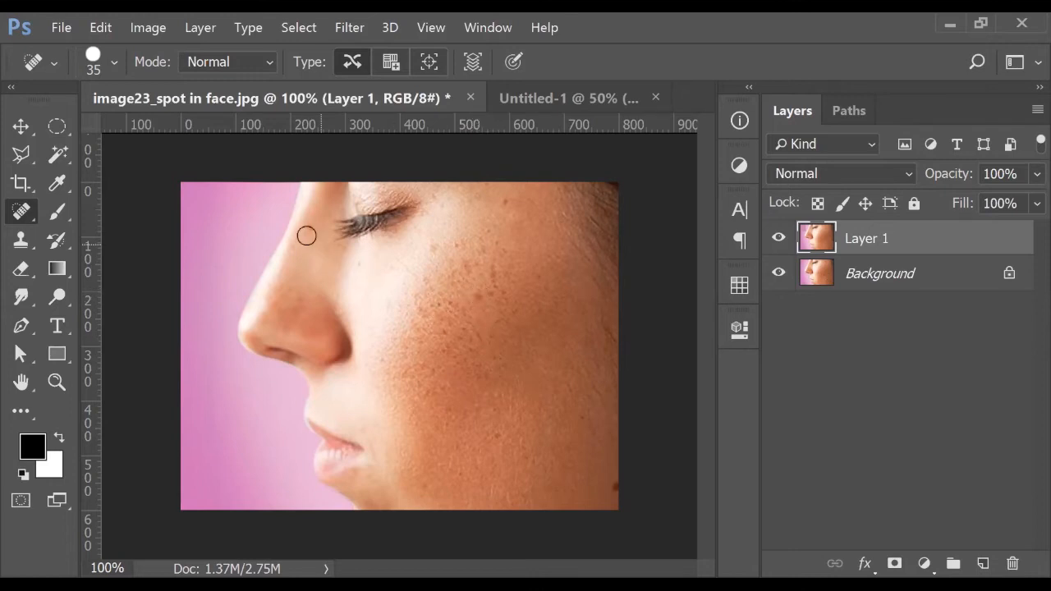
click(500, 197)
Patch the small upper-cheek spot with nearby skin, then spot-heal the blemish beside the eye
right_click(16, 210)
click(115, 253)
drag(514, 201, 488, 202)
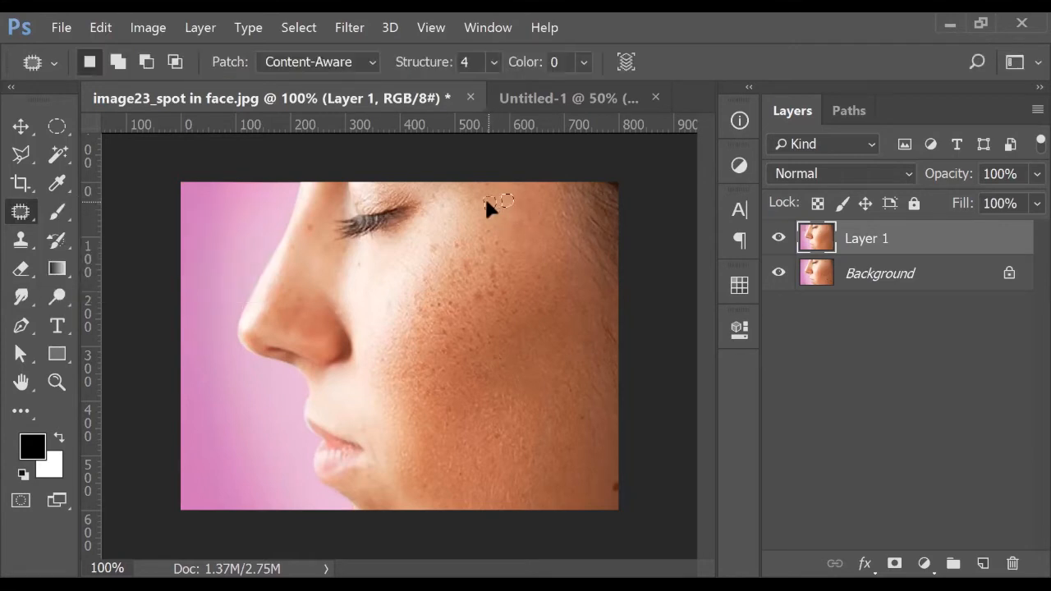
click(633, 301)
key(shift+j)
click(312, 226)
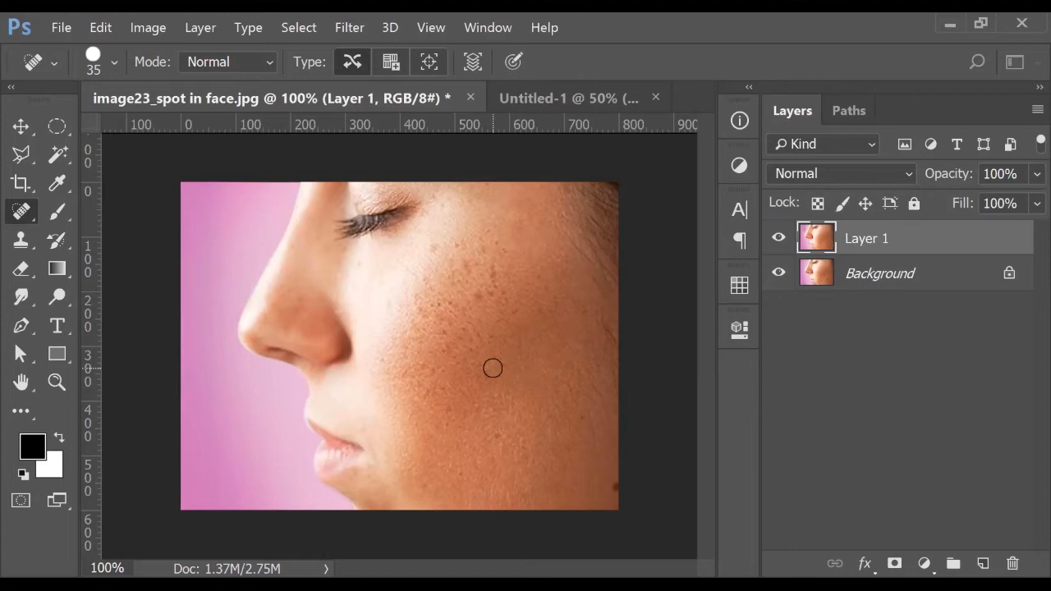
Compare retouched Layer 1 with the original, then select Background with Layer 1 hidden
click(777, 239)
click(777, 239)
click(777, 239)
click(777, 239)
click(777, 239)
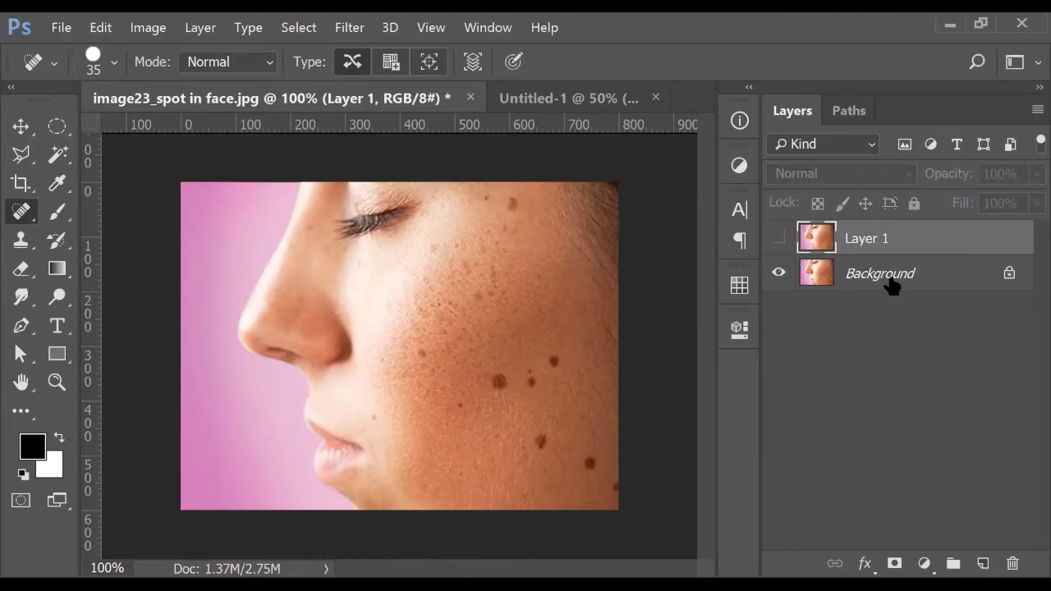
click(891, 284)
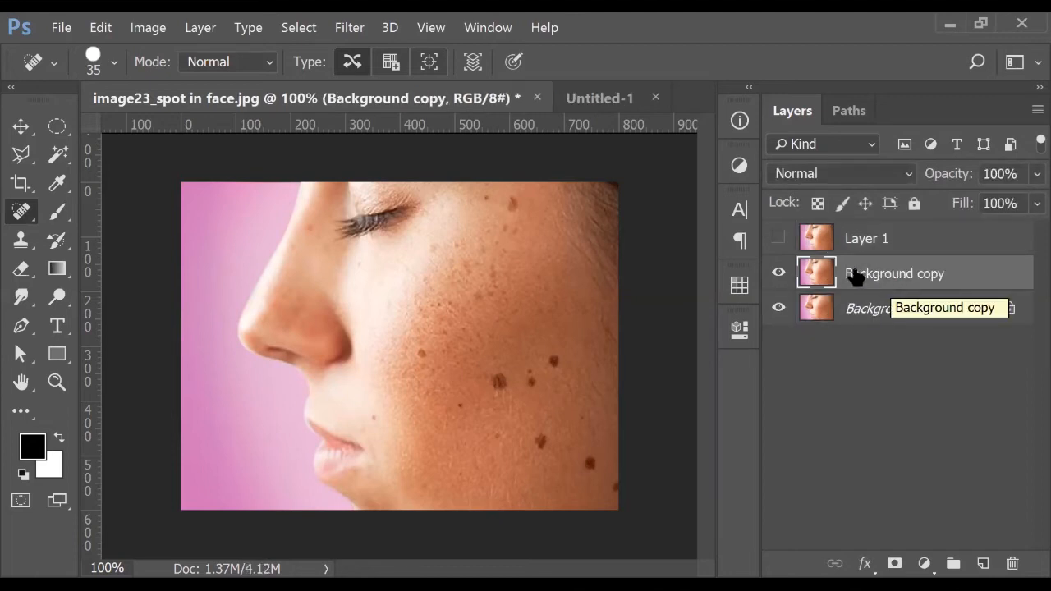
click(778, 238)
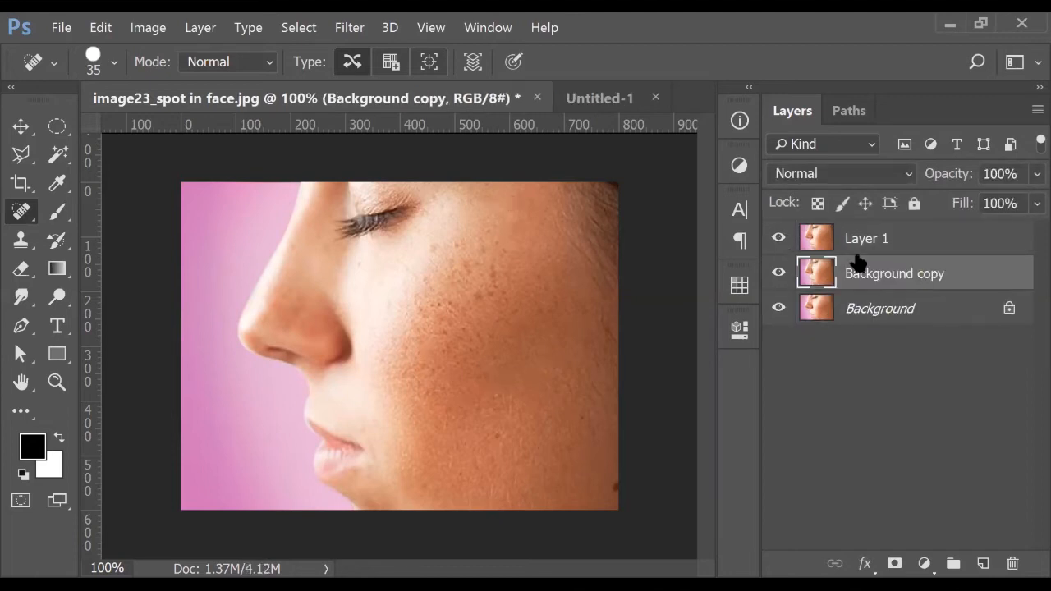
click(778, 238)
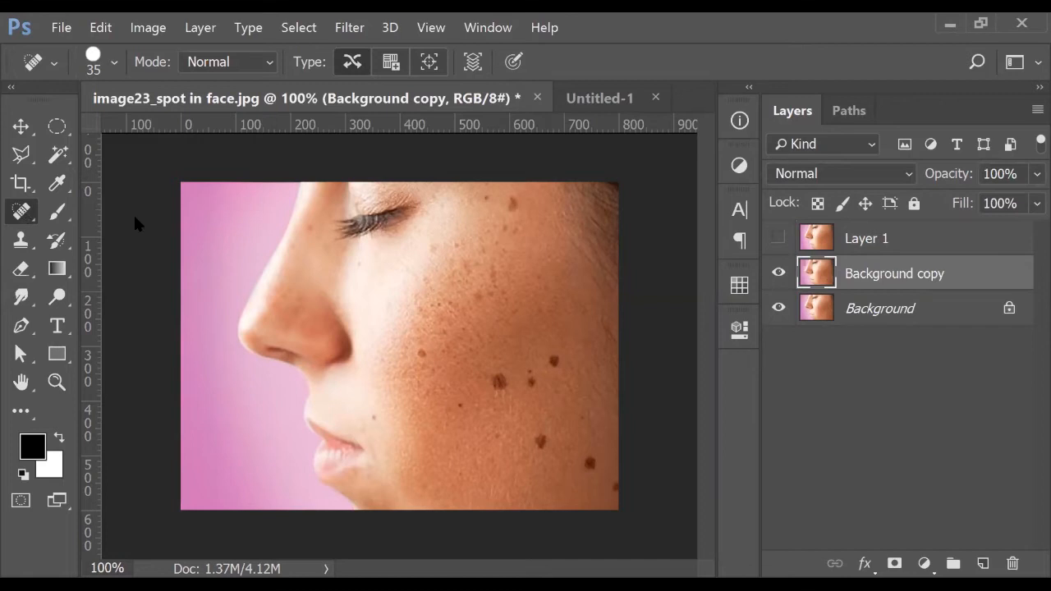
Switch to the Healing Brush in Normal mode and remove the mid-cheek mole with sampled skin
right_click(22, 211)
click(142, 232)
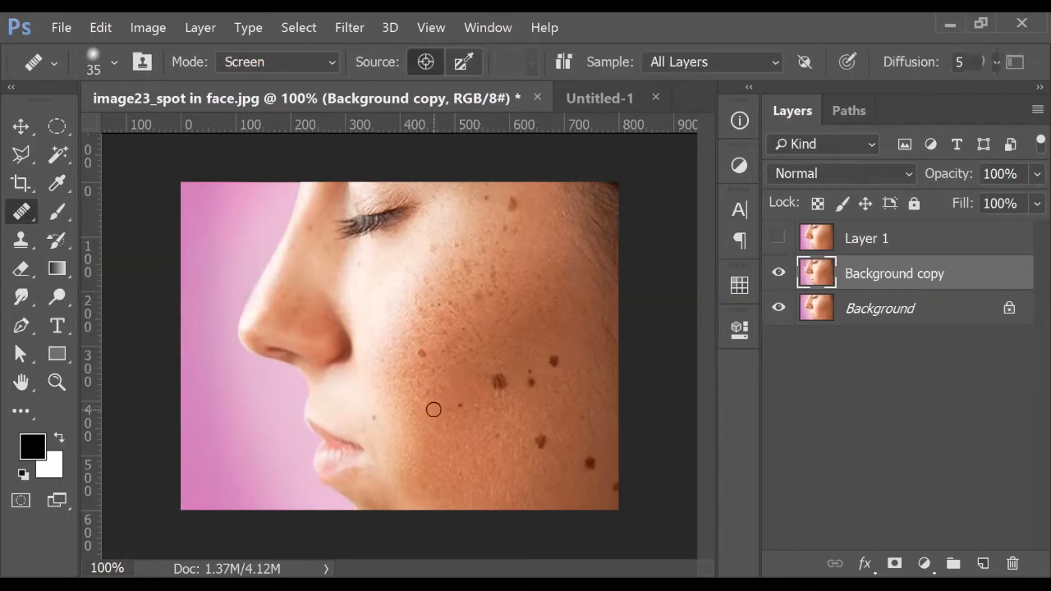
alt+click(477, 384)
click(498, 380)
drag(499, 376, 497, 384)
click(288, 62)
click(242, 82)
alt+click(482, 384)
drag(501, 383, 498, 383)
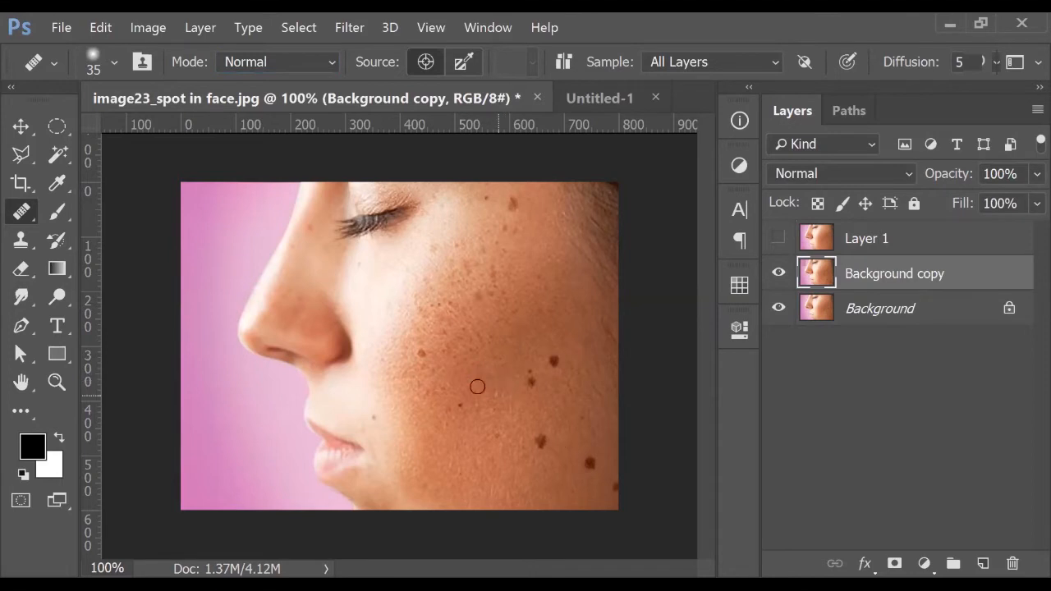
Sample clean skin to heal the small cheek mole, the dark mole and nearby spots
alt+click(398, 360)
click(419, 358)
drag(419, 357, 423, 356)
alt+click(537, 356)
click(550, 359)
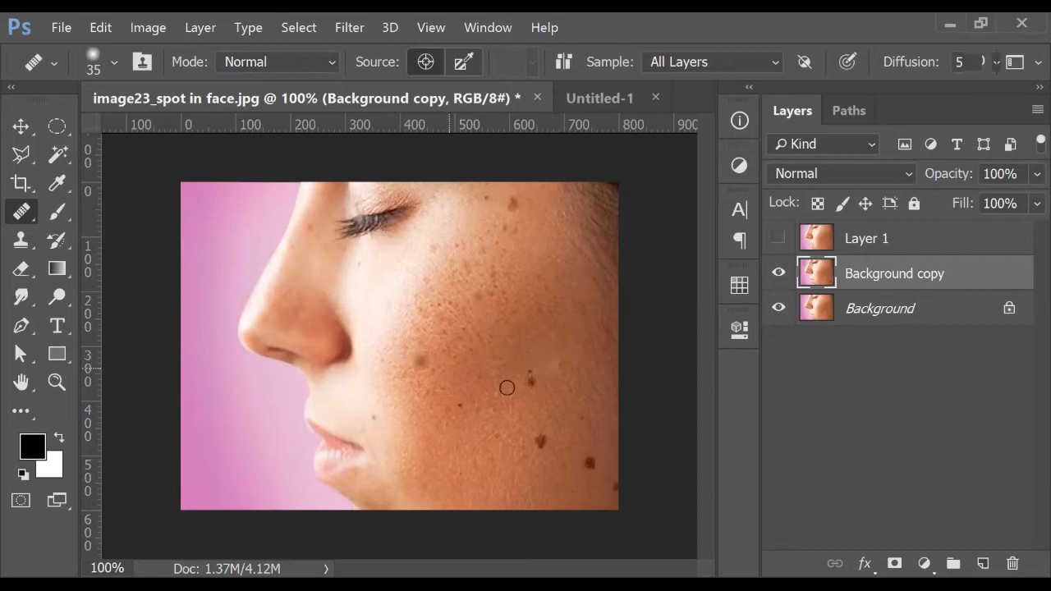
alt+click(516, 389)
drag(535, 383, 530, 373)
alt+click(505, 371)
scroll(567, 370, up, 3)
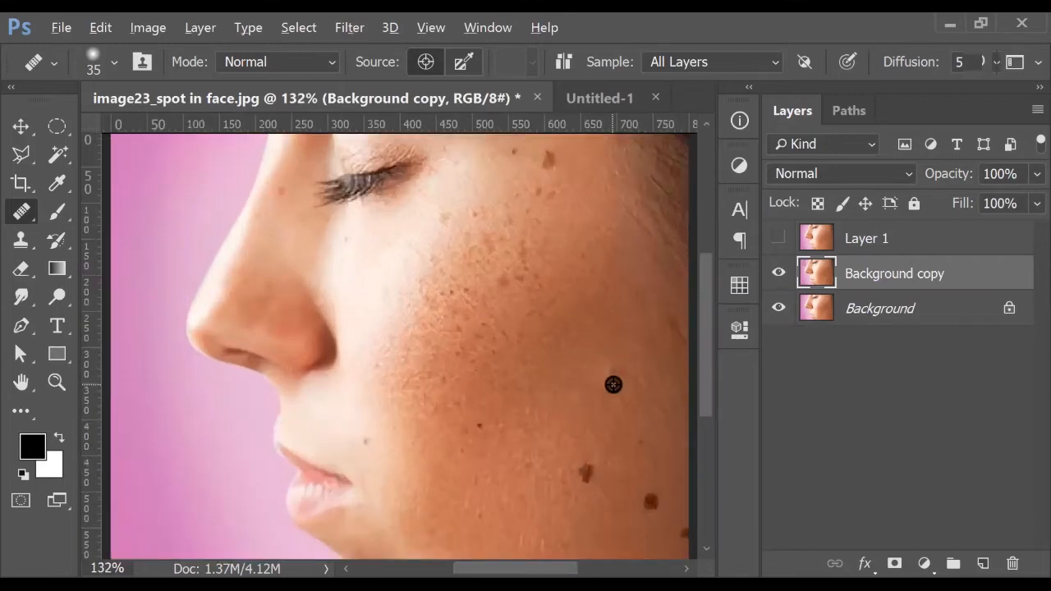
drag(596, 403, 476, 389)
click(476, 391)
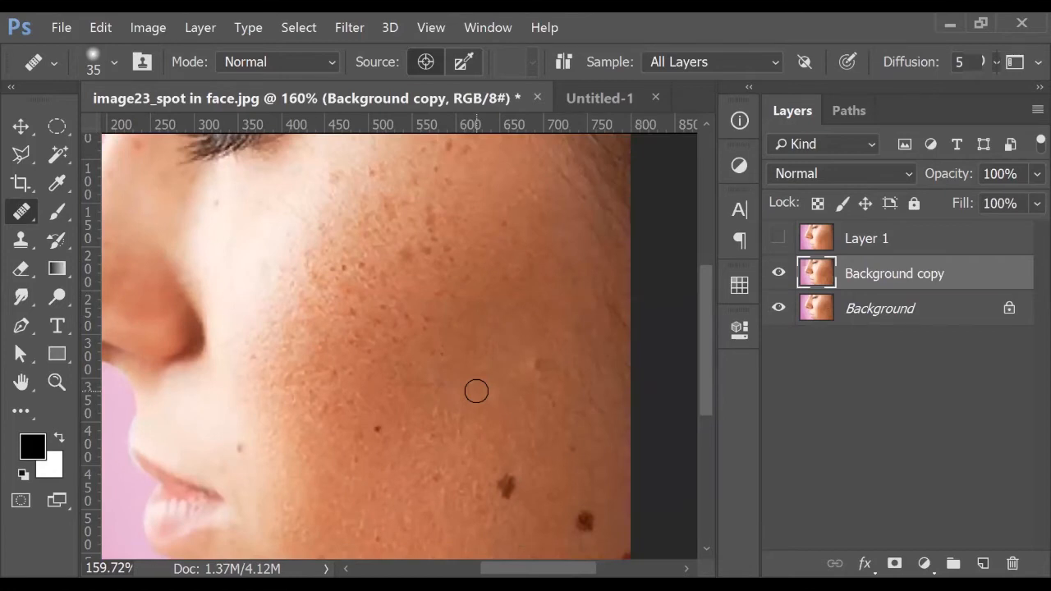
Redo the faint cheek-spot heal after undoing it, then heal the lower cheek spots
alt+click(501, 343)
mouse_move(528, 367)
mouse_down()
mouse_move(545, 366)
mouse_move(535, 355)
mouse_up()
key(ctrl+z)
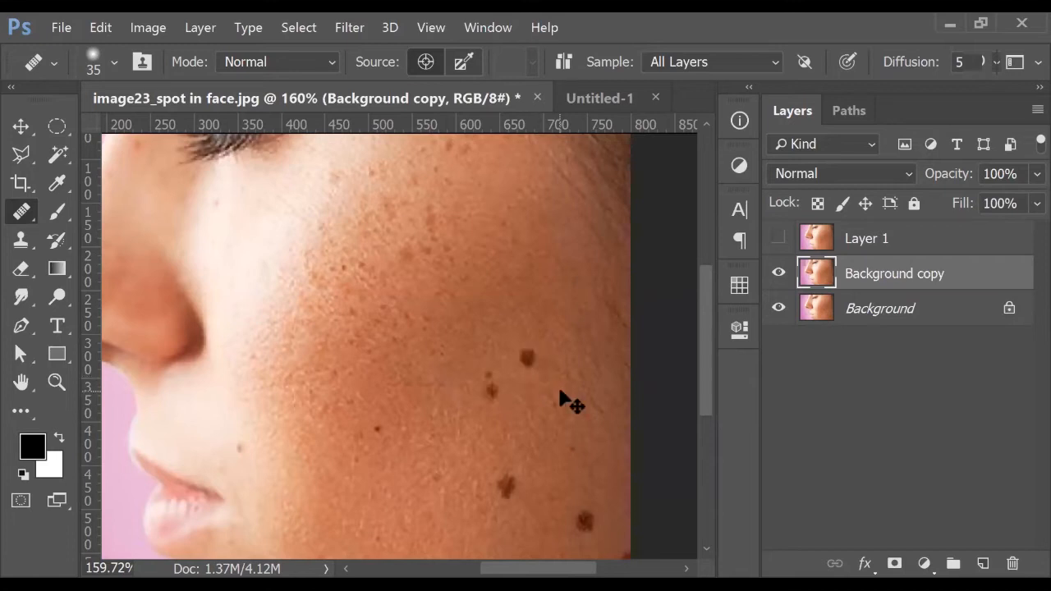
click(149, 235)
mouse_move(526, 355)
mouse_down()
mouse_move(535, 350)
mouse_move(530, 358)
mouse_up()
mouse_move(468, 407)
mouse_down()
mouse_move(496, 397)
mouse_move(486, 375)
mouse_move(454, 377)
mouse_move(486, 377)
mouse_up()
alt+click(455, 376)
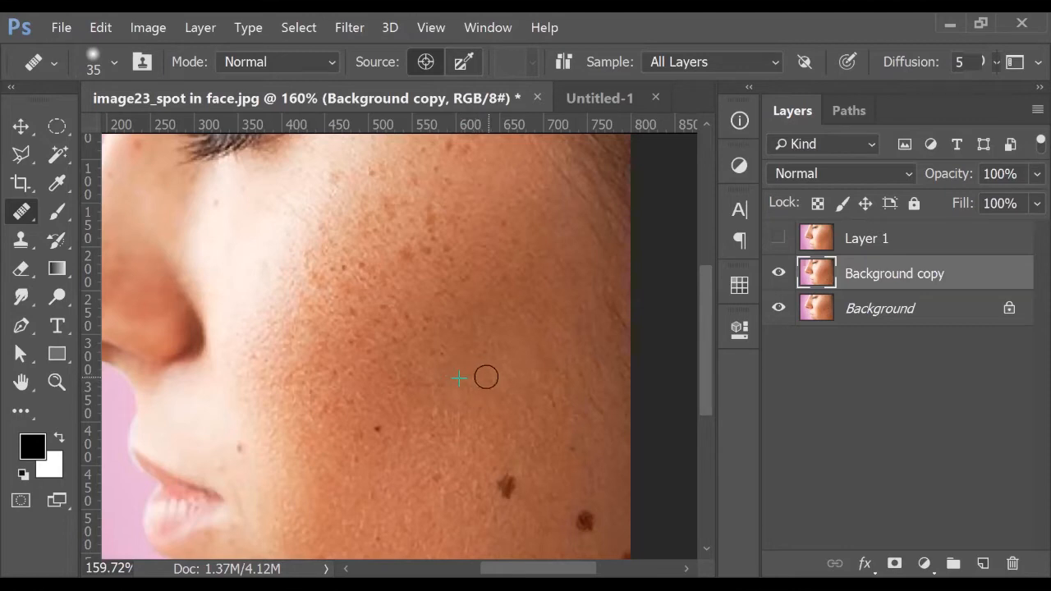
right_click(22, 215)
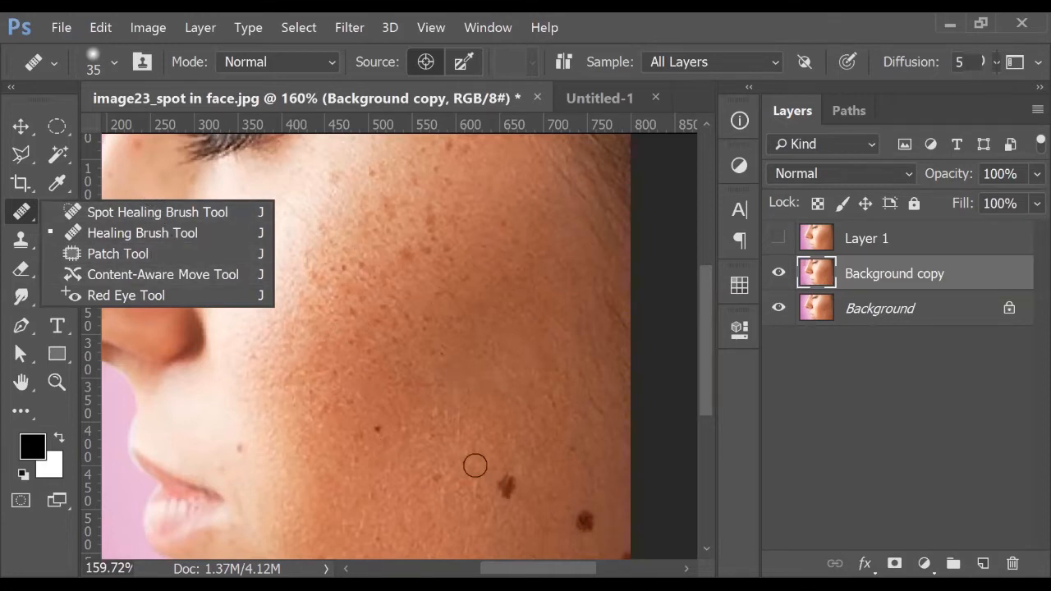
Pan the view to show more of the cheek and make Background copy the active layer
scroll(620, 336, up, 3)
drag(586, 429, 513, 429)
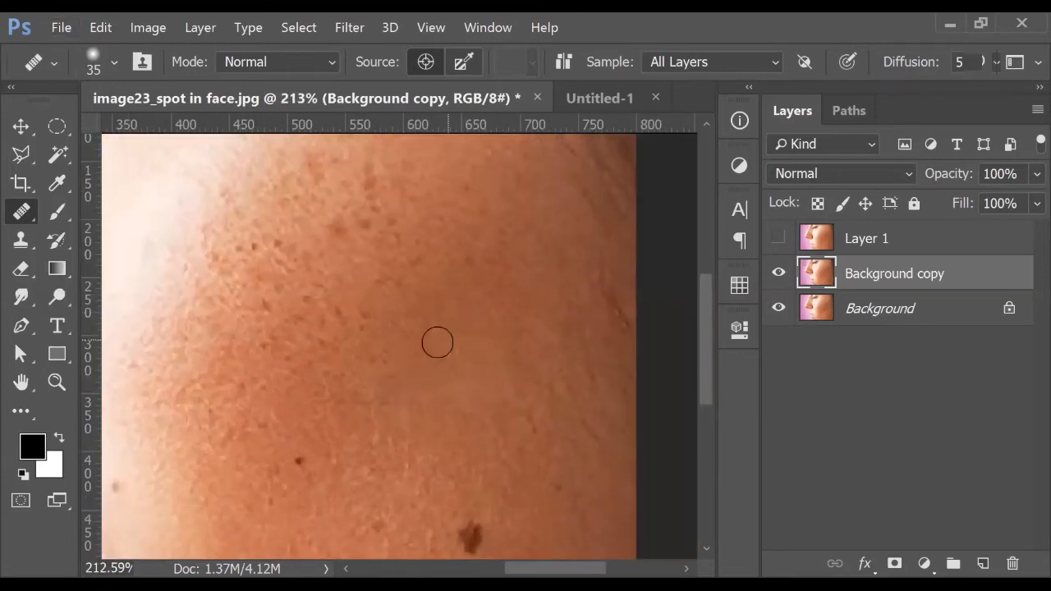
scroll(476, 375, down, 4)
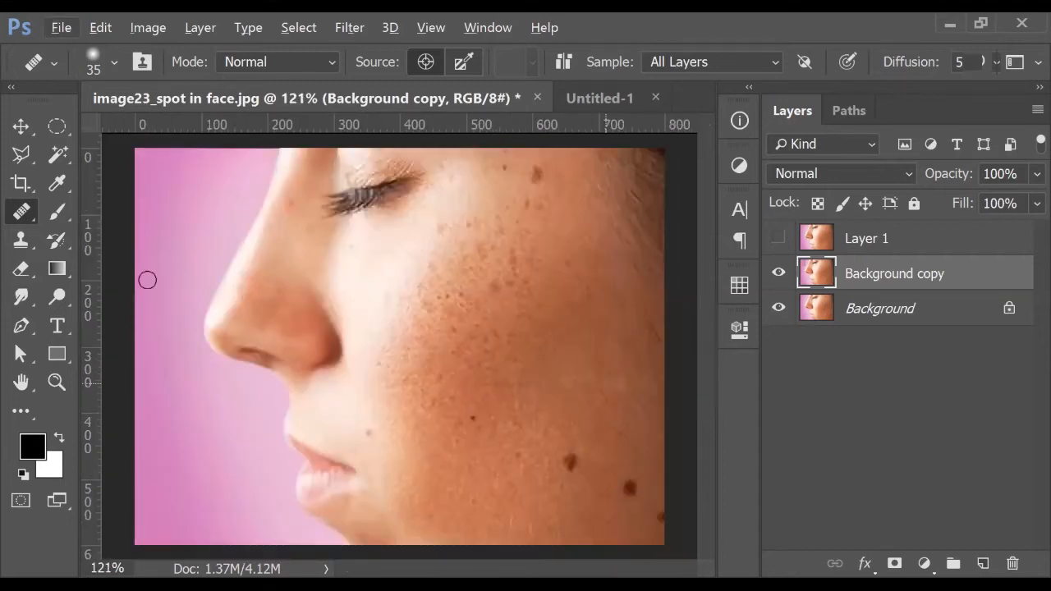
right_click(21, 212)
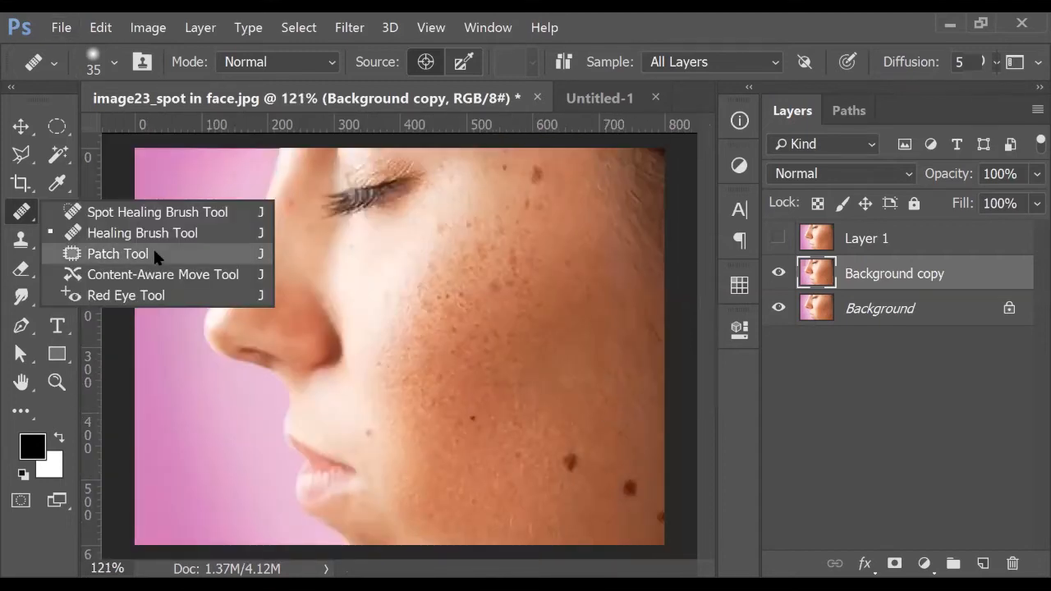
click(829, 421)
click(889, 273)
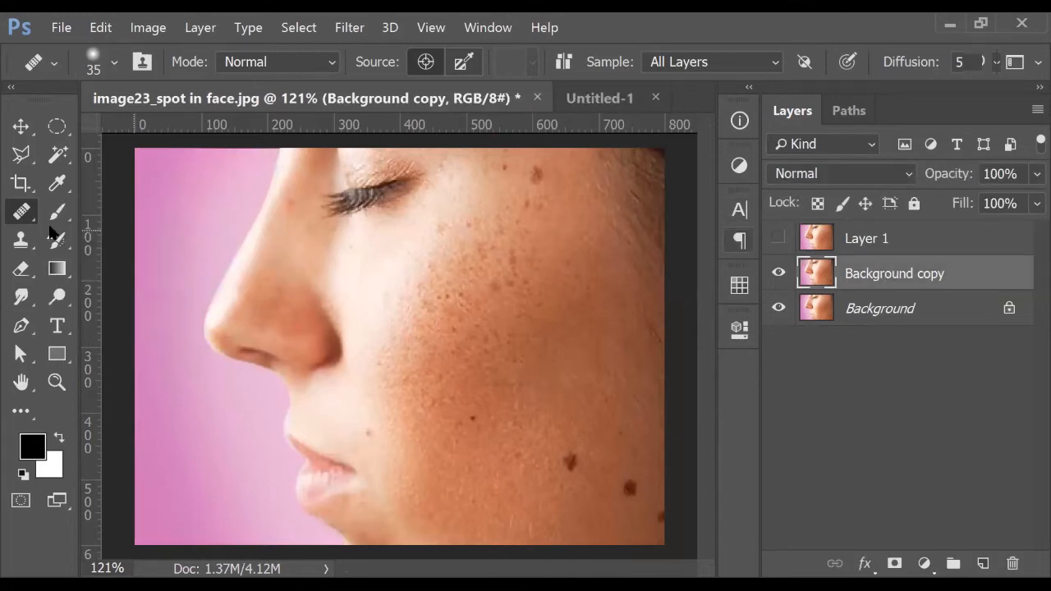
Spot-heal the remaining mole on the upper cheek, then switch to the Move tool
right_click(21, 211)
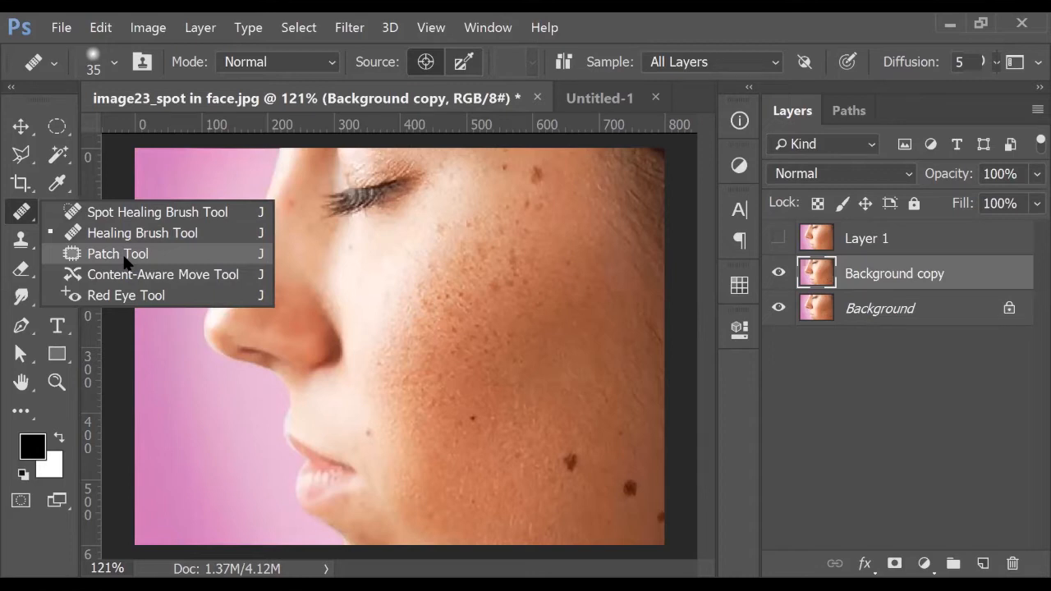
click(124, 216)
click(535, 175)
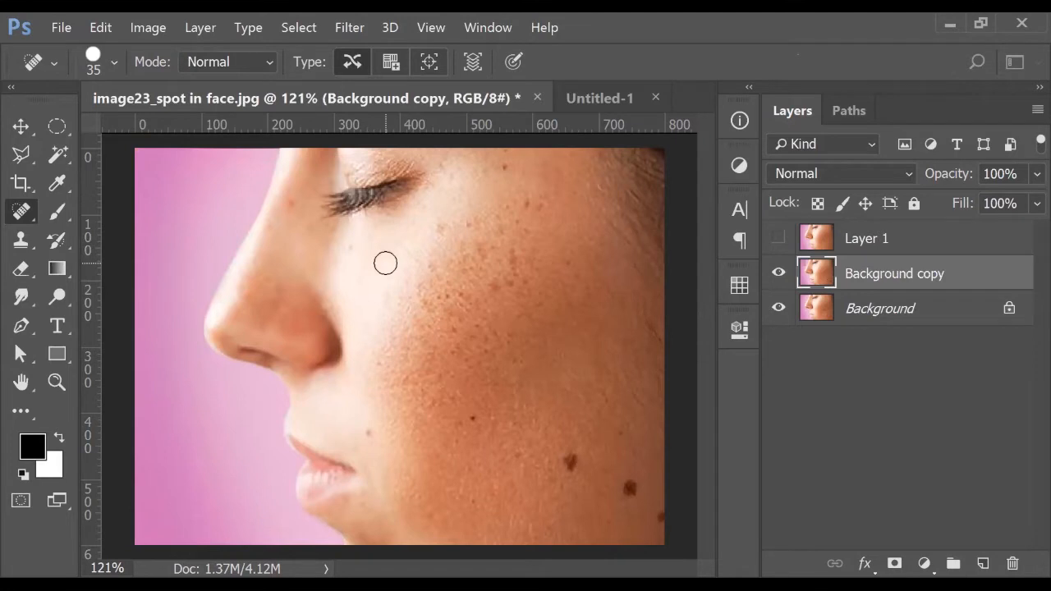
right_click(18, 214)
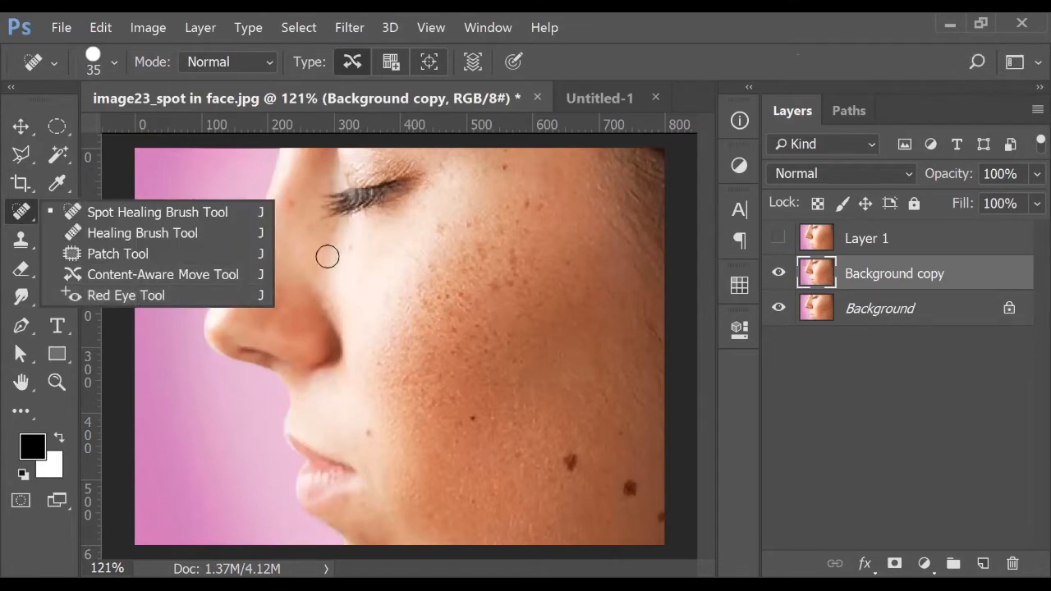
click(23, 132)
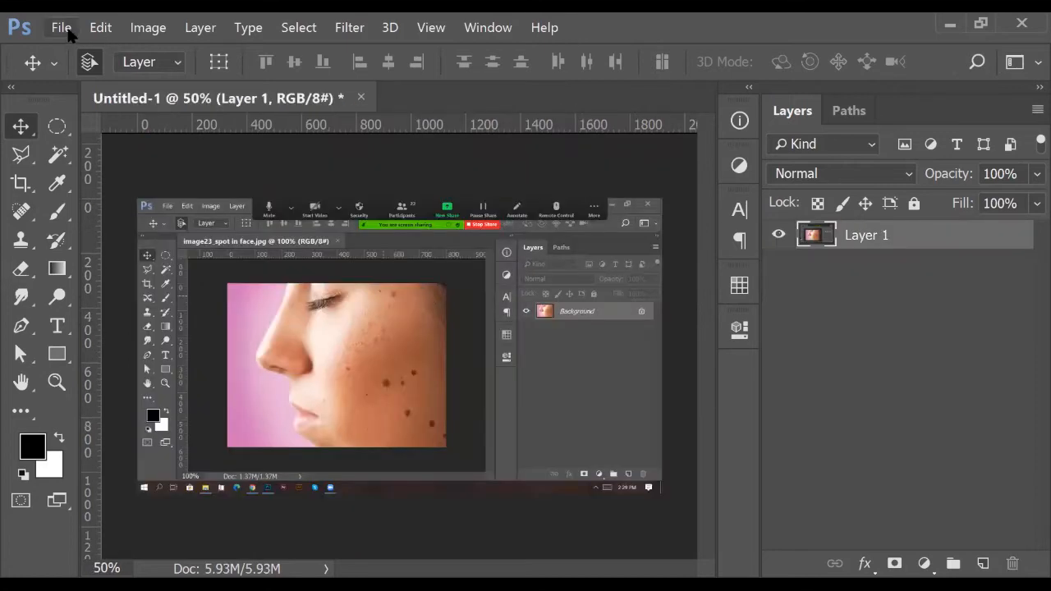
Open image15_human.jpg from the Class 04 folder
click(63, 28)
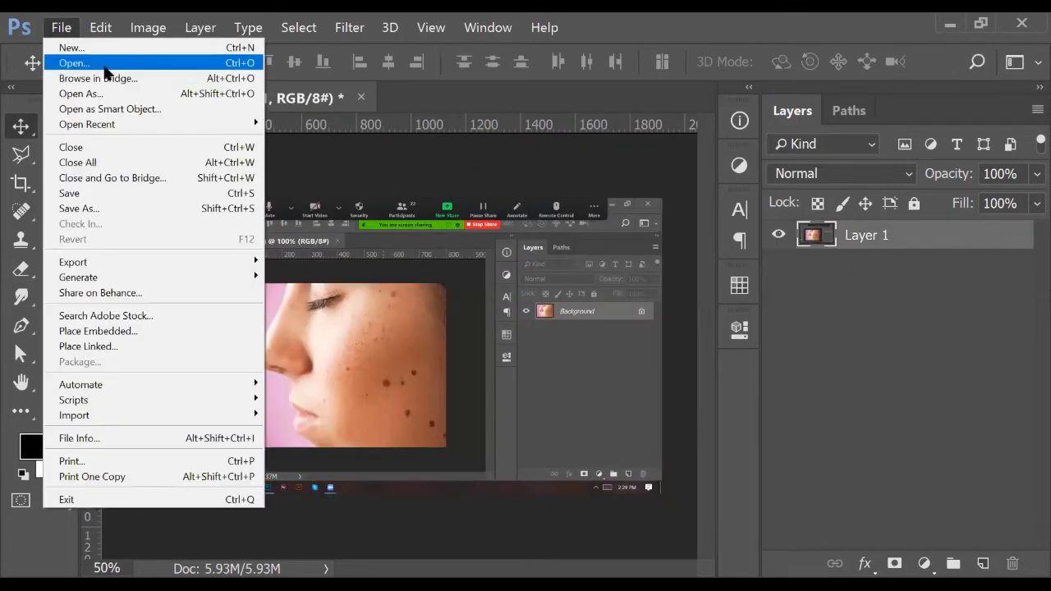
click(78, 63)
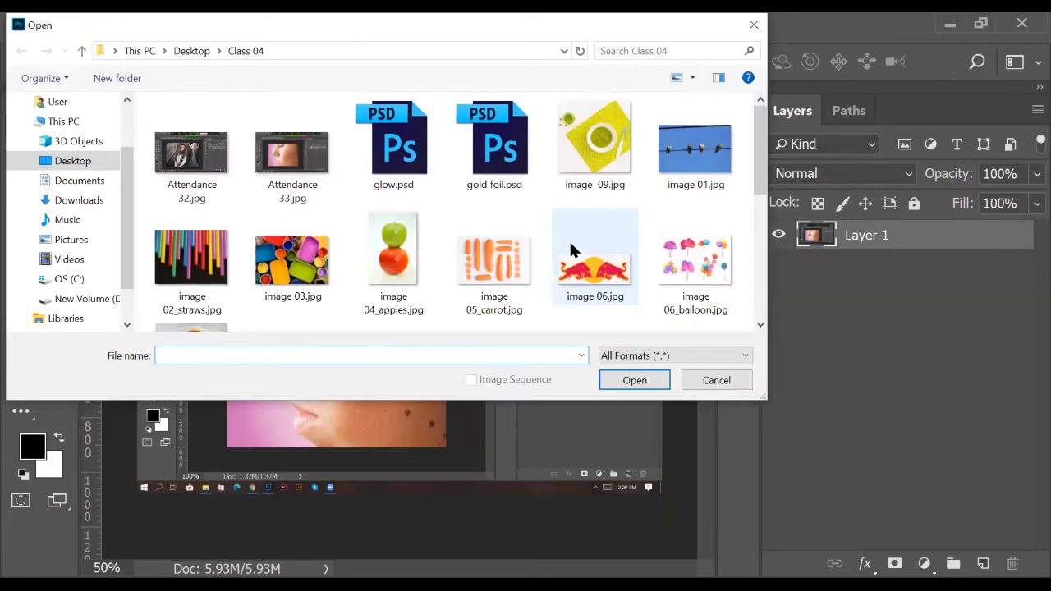
scroll(570, 246, down, 5)
scroll(294, 204, up, 1)
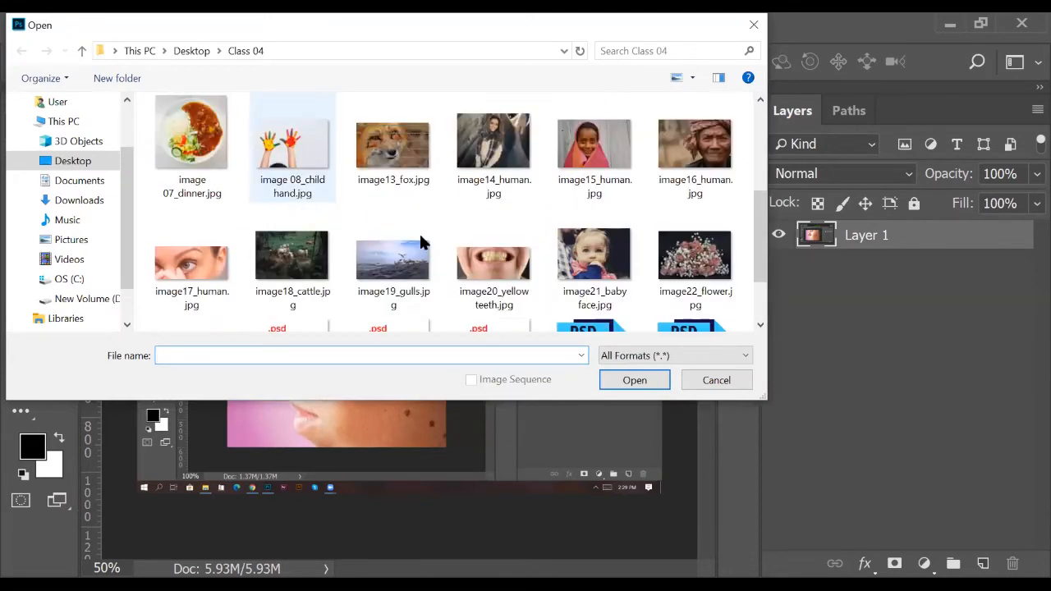
click(590, 172)
click(636, 384)
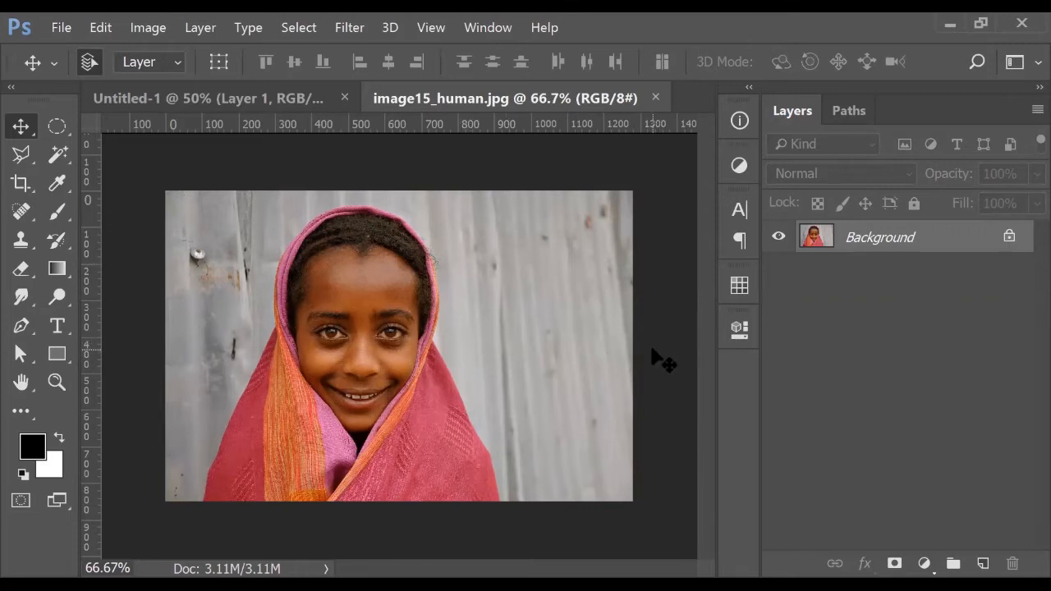
Crop outward past the right edge to add a transparent strip beside the wall
click(25, 189)
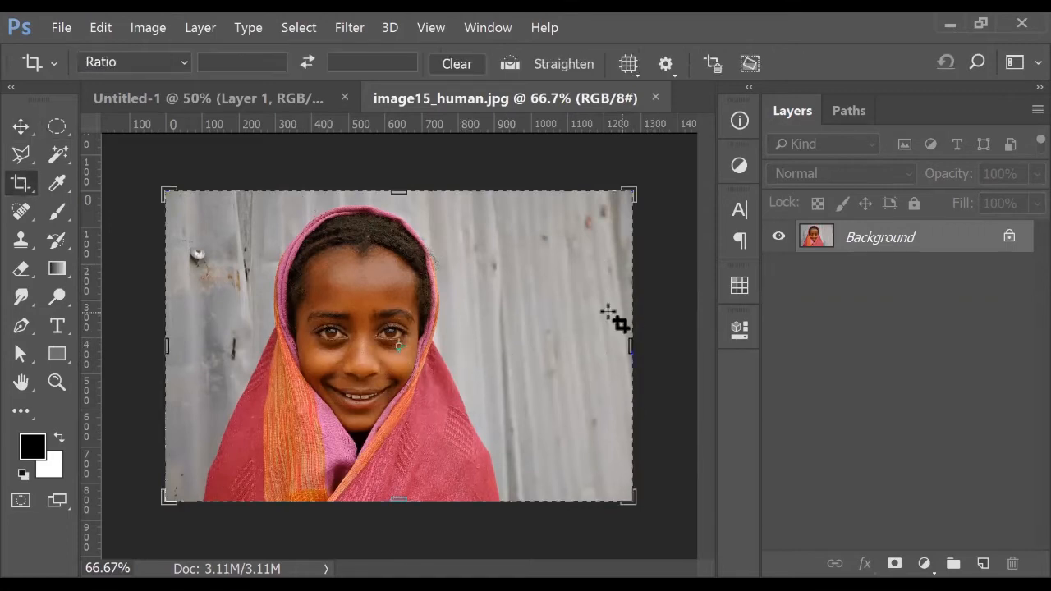
drag(633, 346, 700, 345)
key(Return)
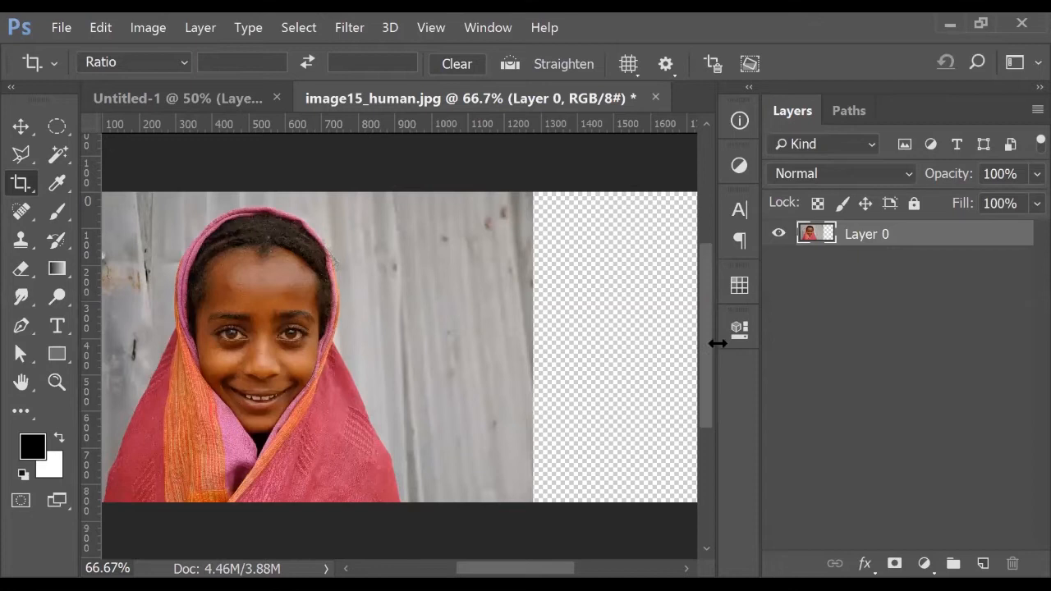
click(21, 128)
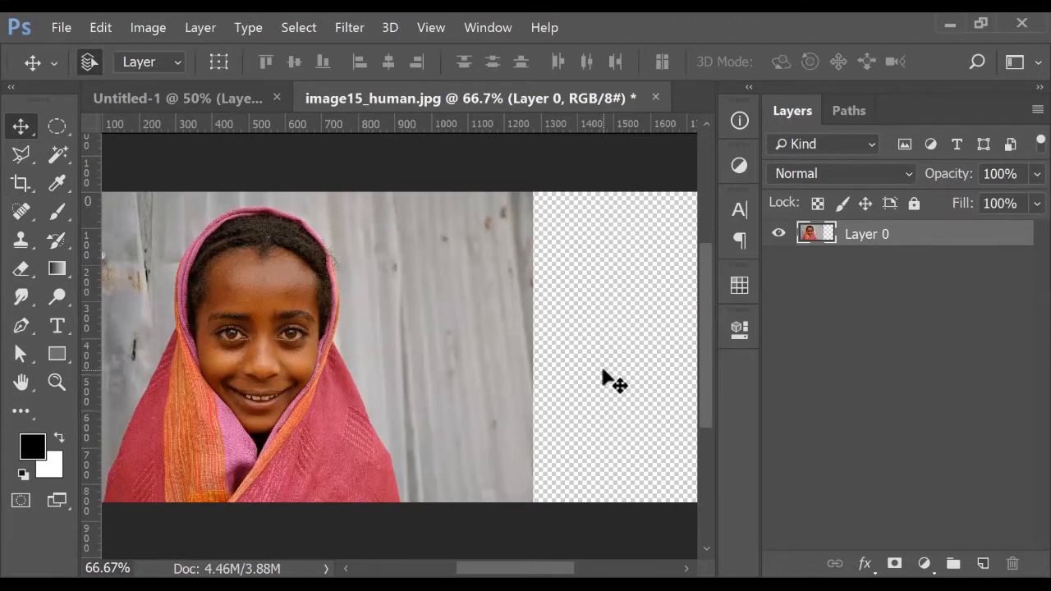
scroll(654, 353, down, 1)
drag(624, 352, 591, 361)
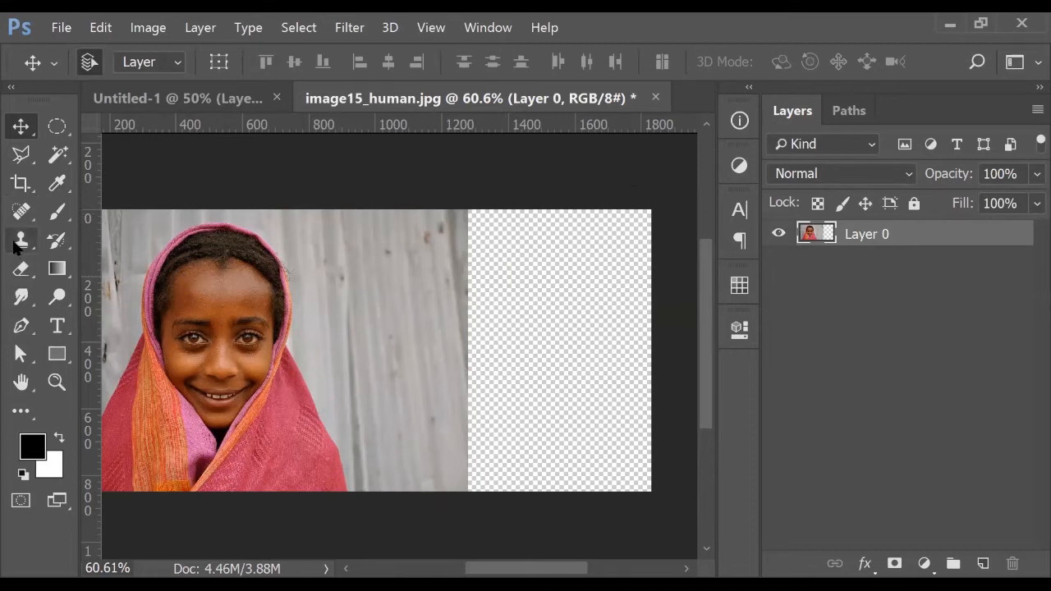
Content-aware move a lassoed wall strip right into the empty area, stretching it to fit
click(24, 181)
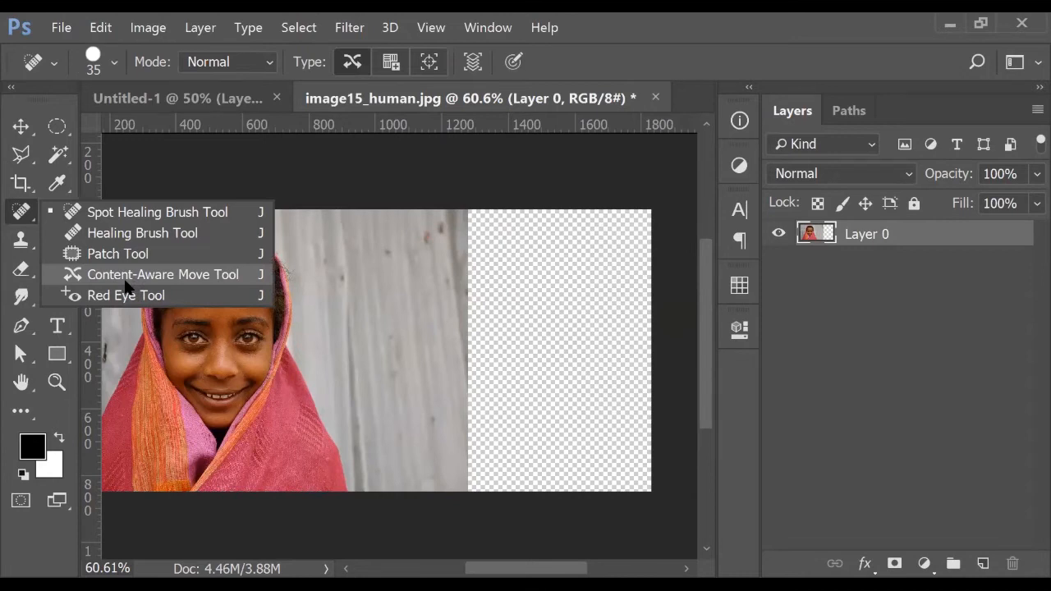
click(126, 279)
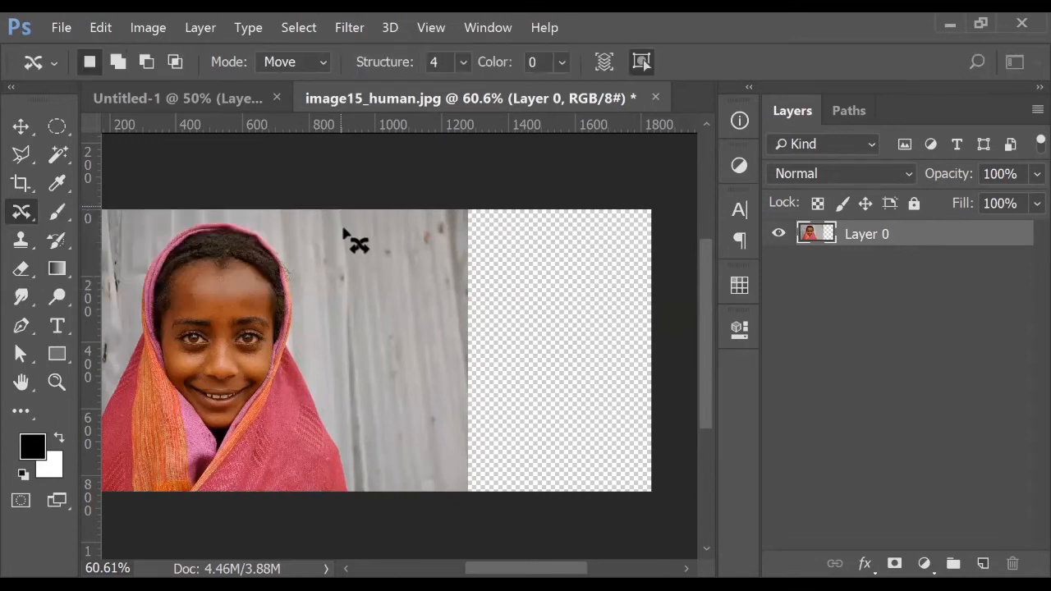
drag(342, 284, 349, 484)
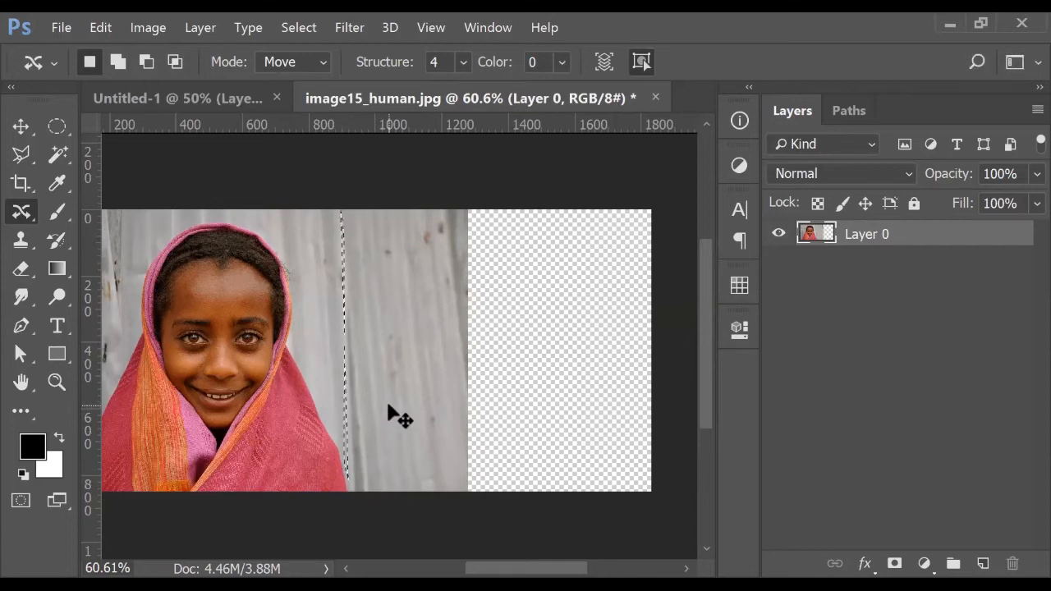
mouse_move(366, 211)
mouse_down()
mouse_move(365, 489)
mouse_move(442, 494)
mouse_move(456, 478)
mouse_move(465, 406)
mouse_move(448, 216)
mouse_move(444, 206)
mouse_move(361, 213)
mouse_up()
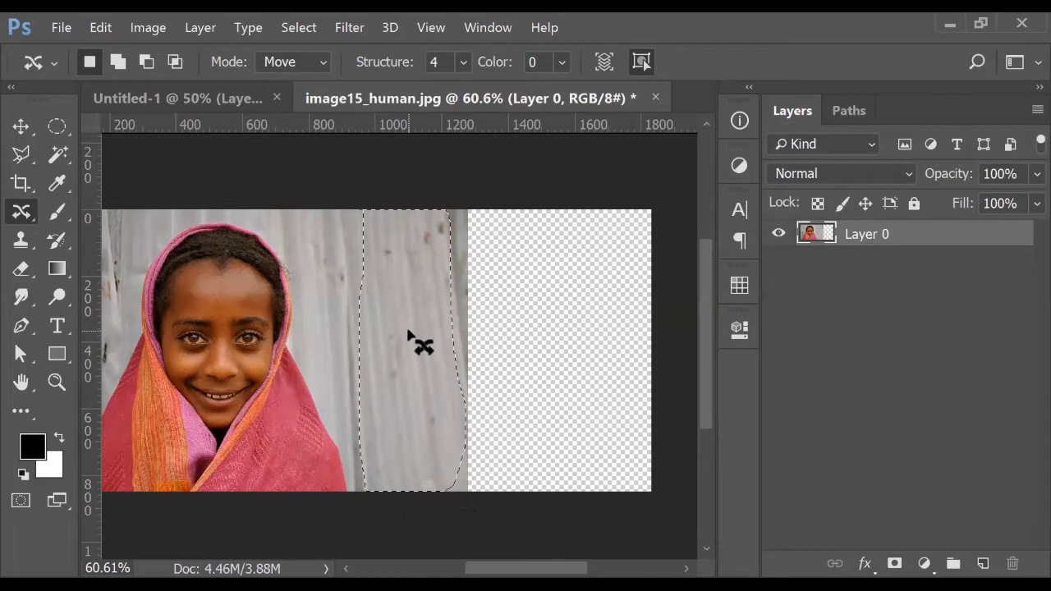
drag(413, 337, 511, 340)
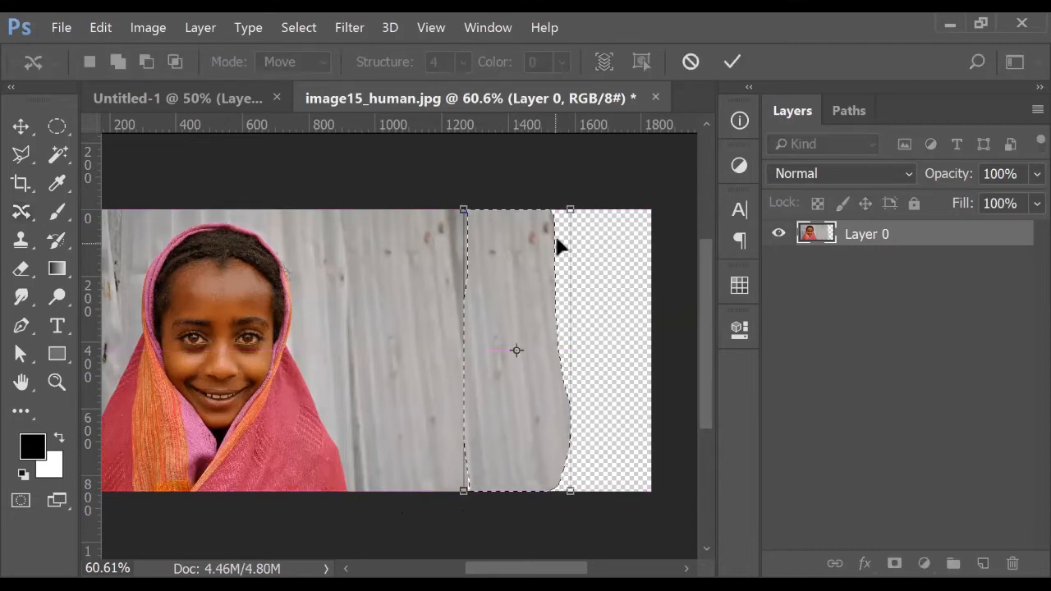
drag(569, 211, 574, 200)
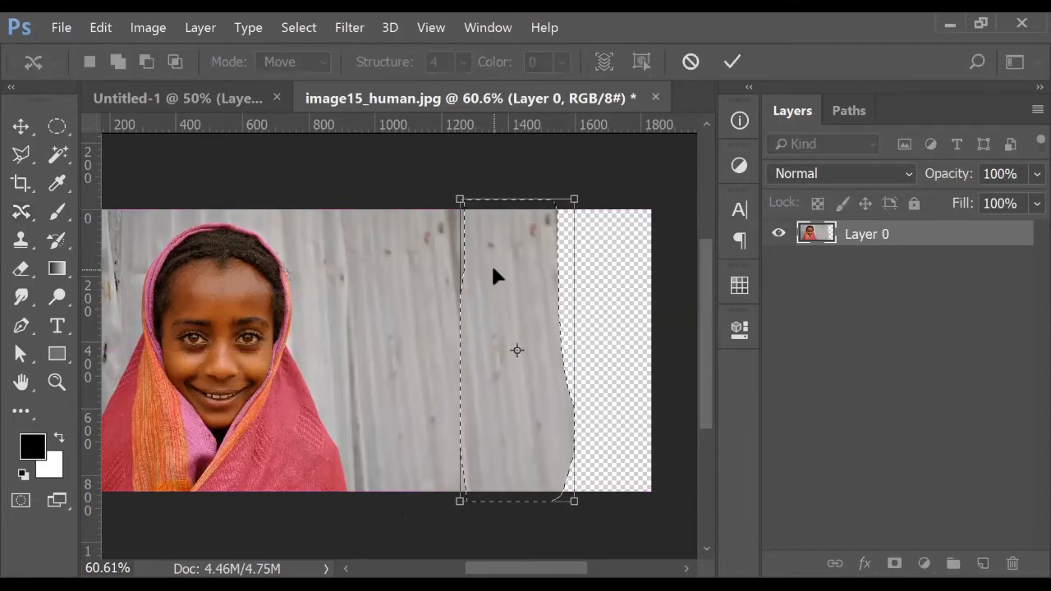
key(Return)
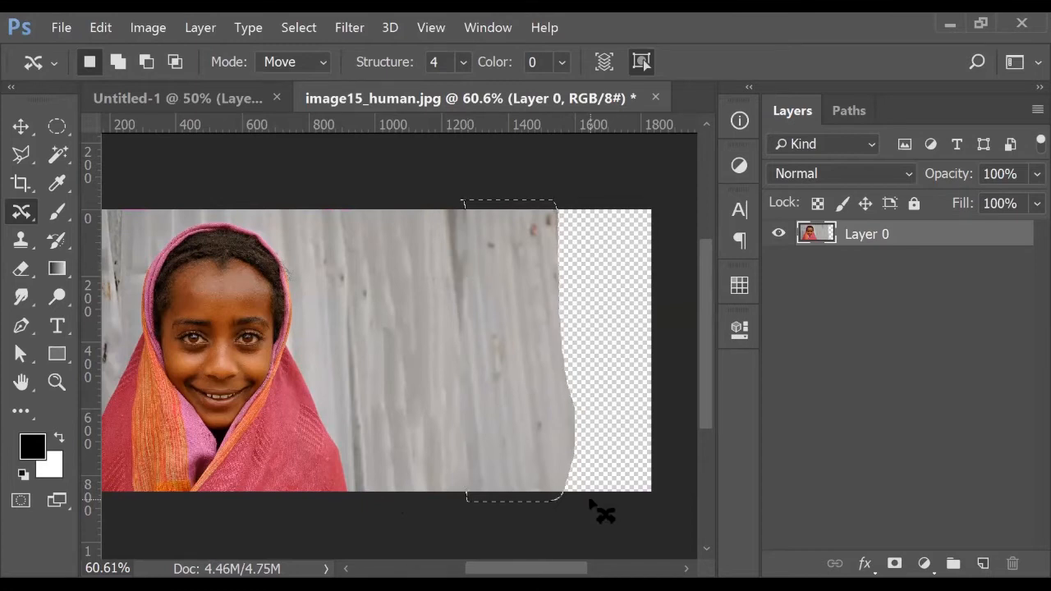
Deselect, then undo the content-aware move so the wall strip is selected again
key(ctrl+d)
scroll(589, 500, down, 1)
scroll(590, 500, up, 1)
drag(589, 495, 579, 494)
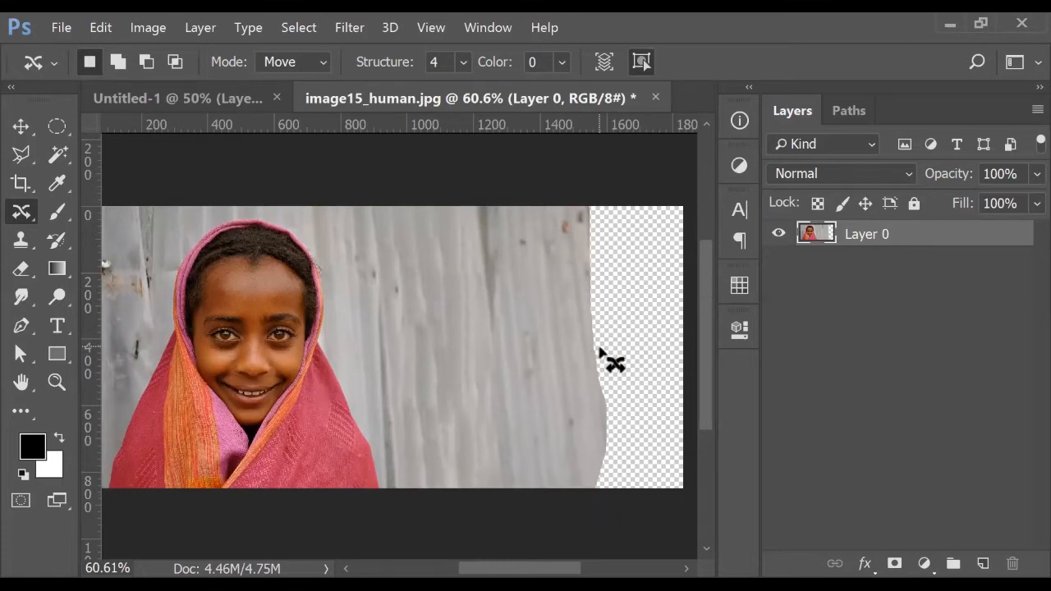
key(ctrl+z)
key(ctrl+alt+z)
key(ctrl+alt+z)
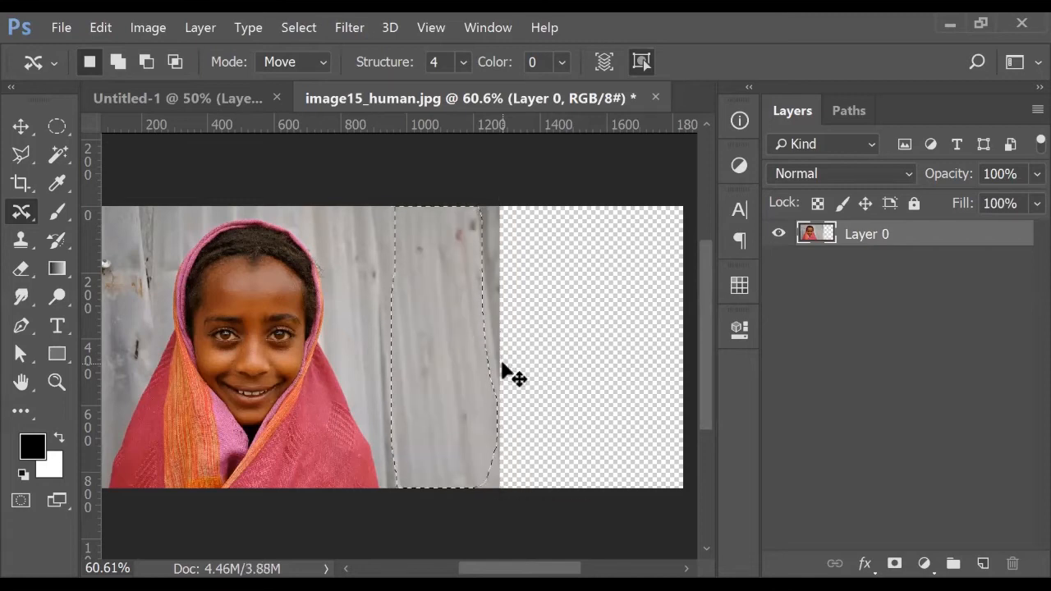
Duplicate Layer 0 into Layer 0 copy and hide the original Layer 0
key(ctrl+j)
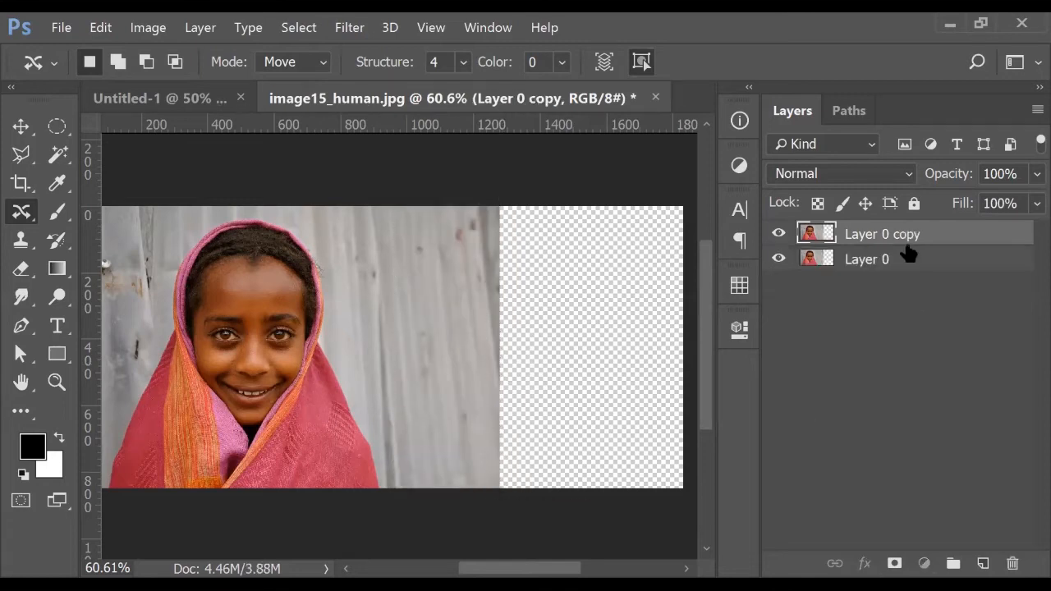
shift+click(901, 255)
click(790, 260)
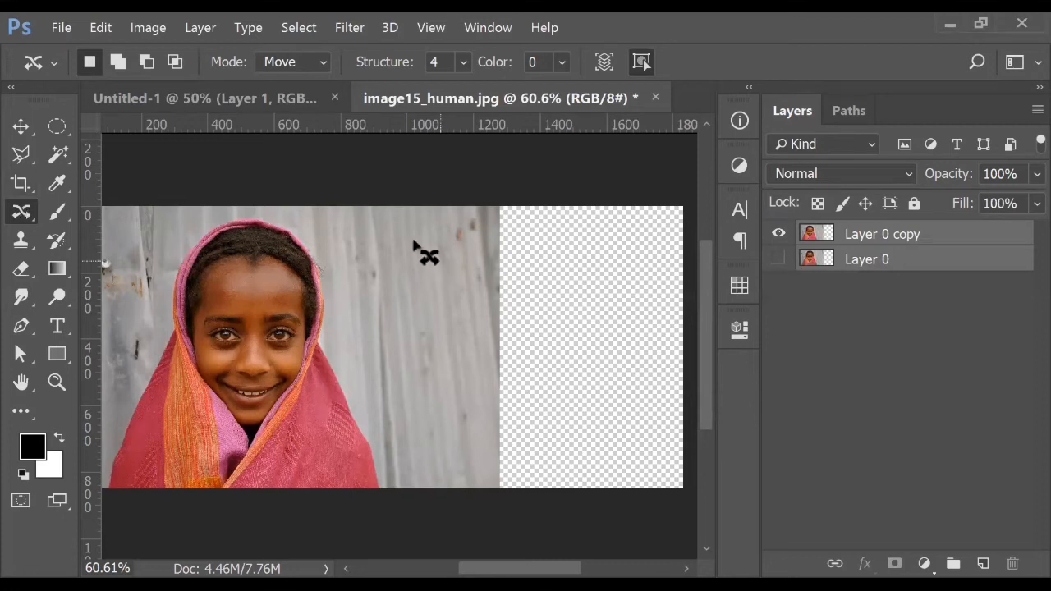
On Layer 0 copy, content-aware move two wall strips right into the transparent gap
mouse_move(373, 209)
mouse_down()
mouse_move(383, 272)
mouse_move(389, 474)
mouse_move(408, 493)
mouse_move(454, 486)
mouse_move(479, 438)
mouse_move(471, 224)
mouse_move(374, 216)
mouse_up()
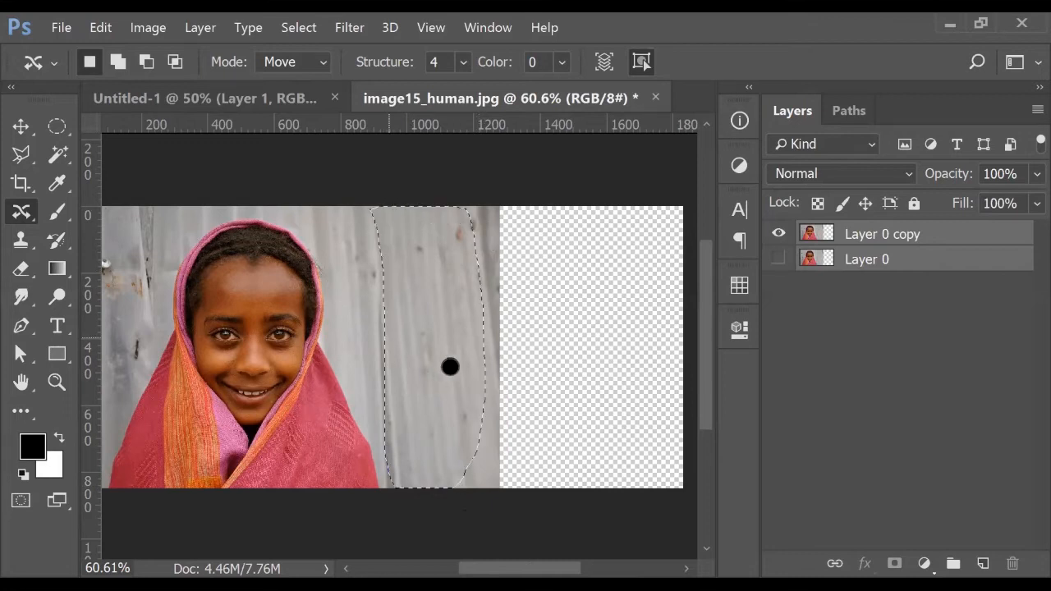
click(886, 230)
drag(464, 331, 515, 326)
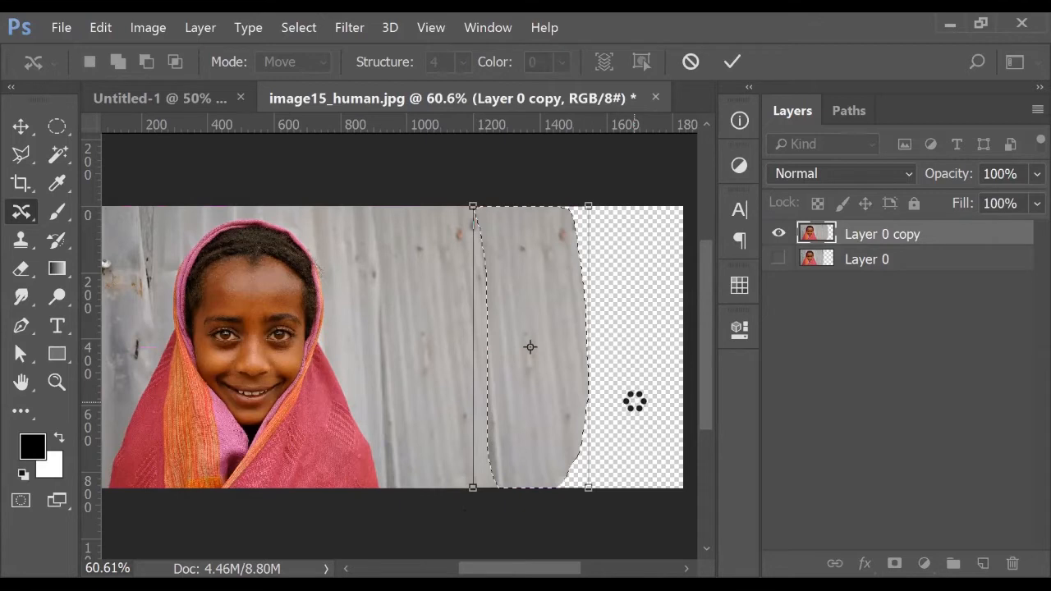
key(Return)
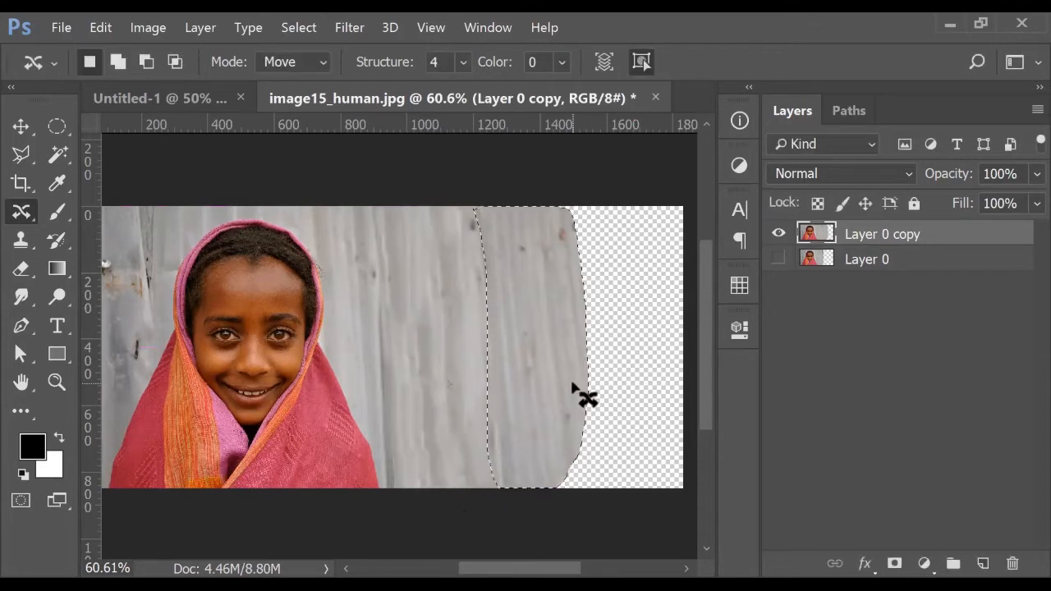
key(ctrl+d)
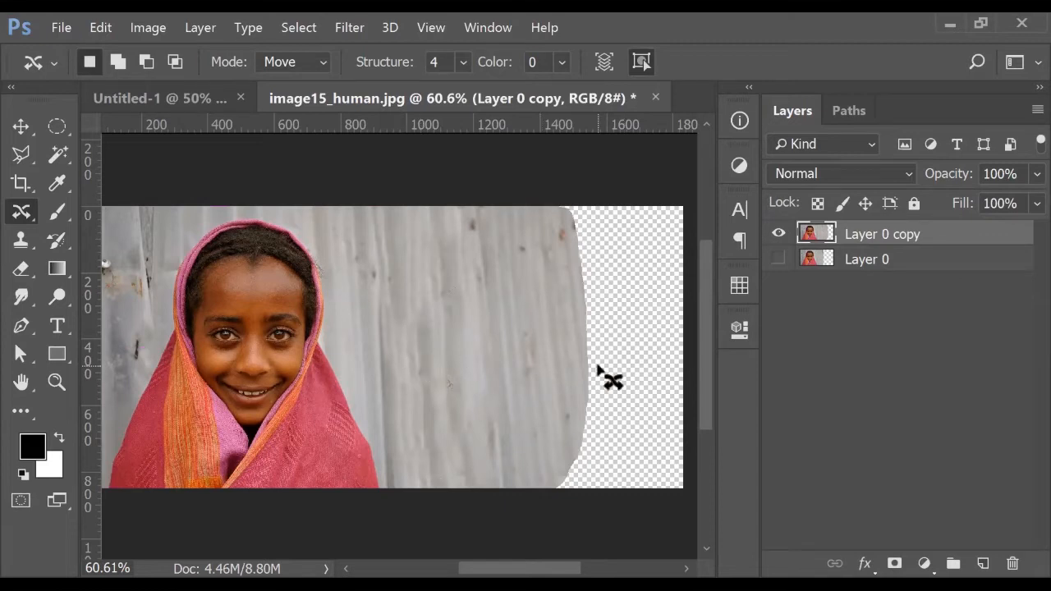
right_click(15, 218)
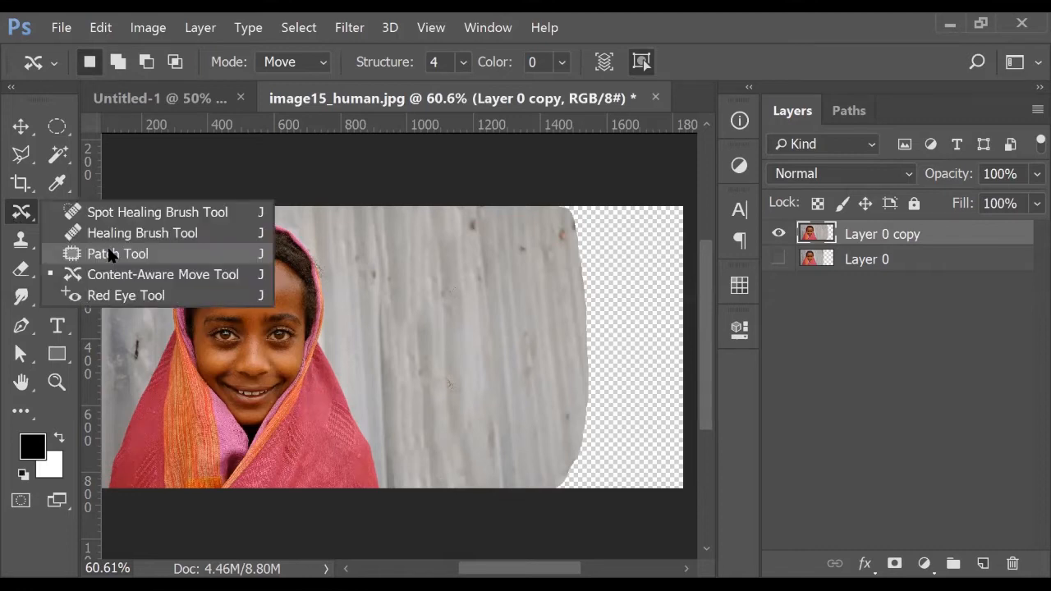
mouse_move(386, 207)
mouse_down()
mouse_move(389, 369)
mouse_move(405, 479)
mouse_move(483, 496)
mouse_move(545, 485)
mouse_move(555, 363)
mouse_move(547, 223)
mouse_move(476, 193)
mouse_move(394, 211)
mouse_up()
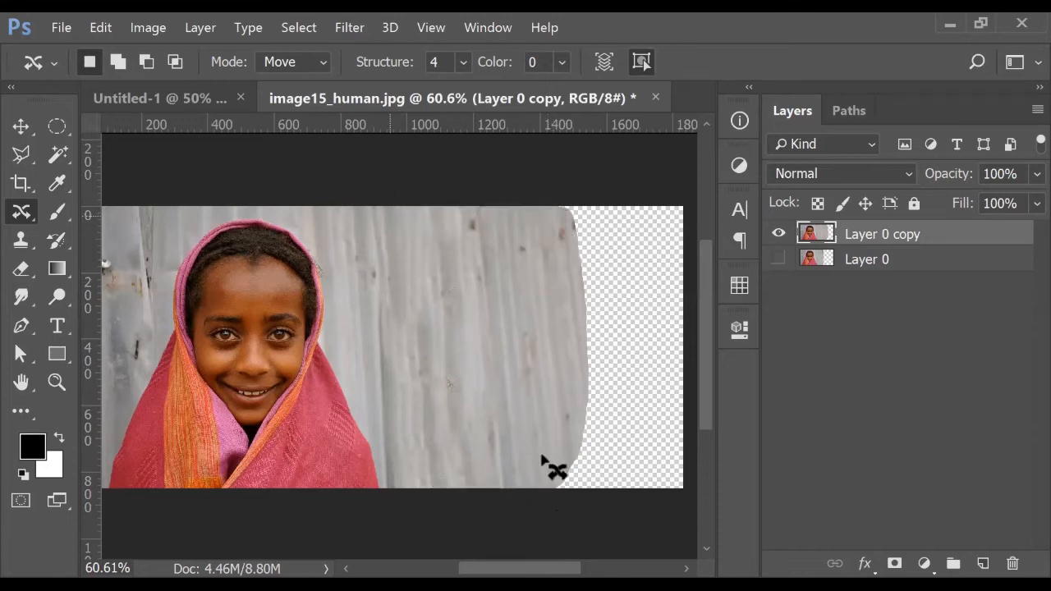
drag(528, 370, 617, 395)
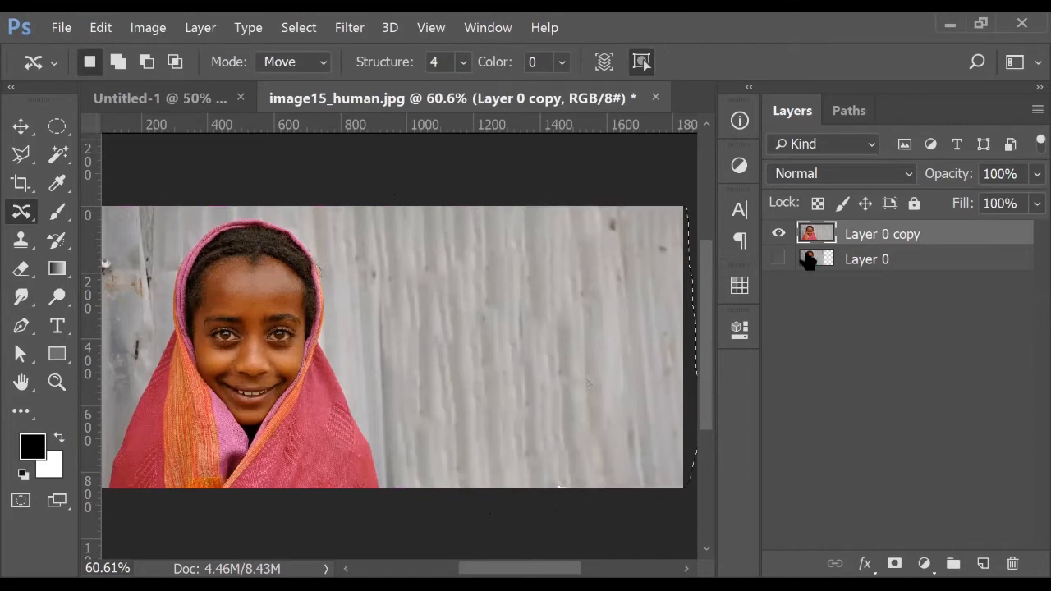
Toggle Layer 0 copy and Layer 0 visibility to compare the extended wall with the original
click(780, 234)
click(780, 234)
click(780, 234)
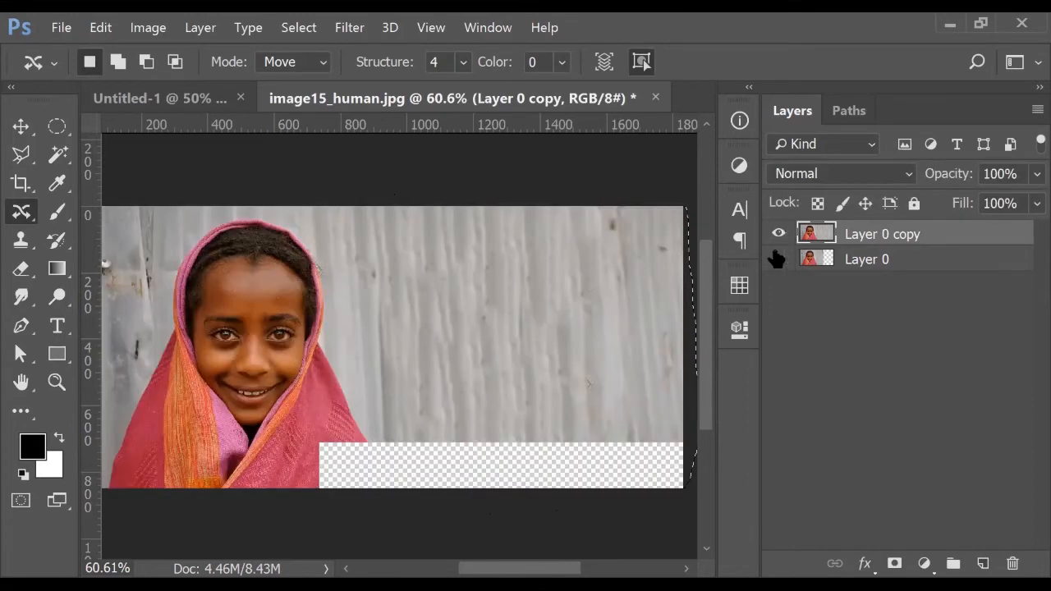
click(779, 259)
click(780, 234)
click(780, 235)
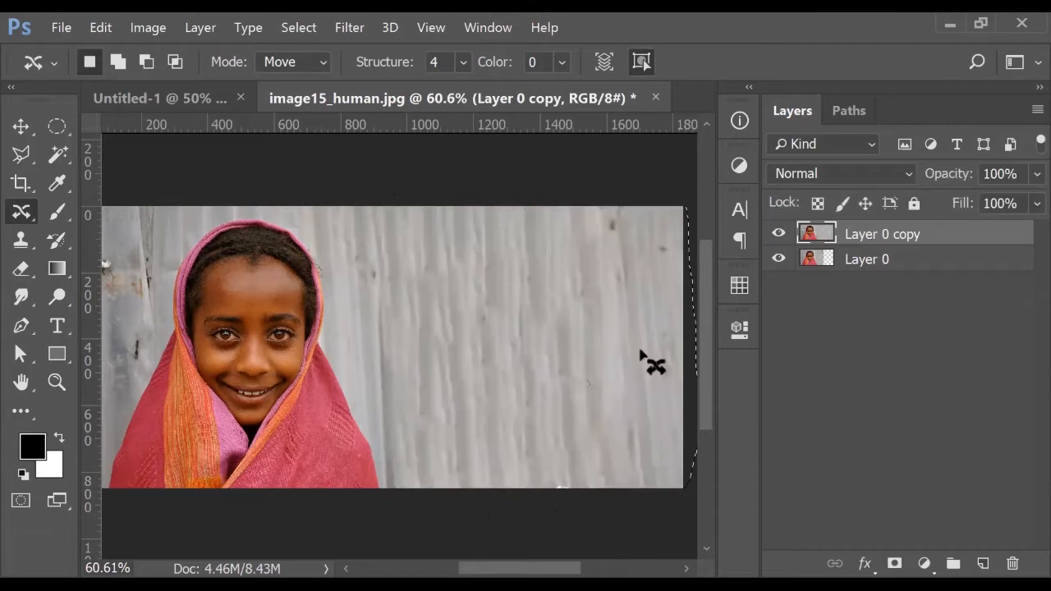
scroll(494, 434, down, 2)
scroll(495, 433, down, 1)
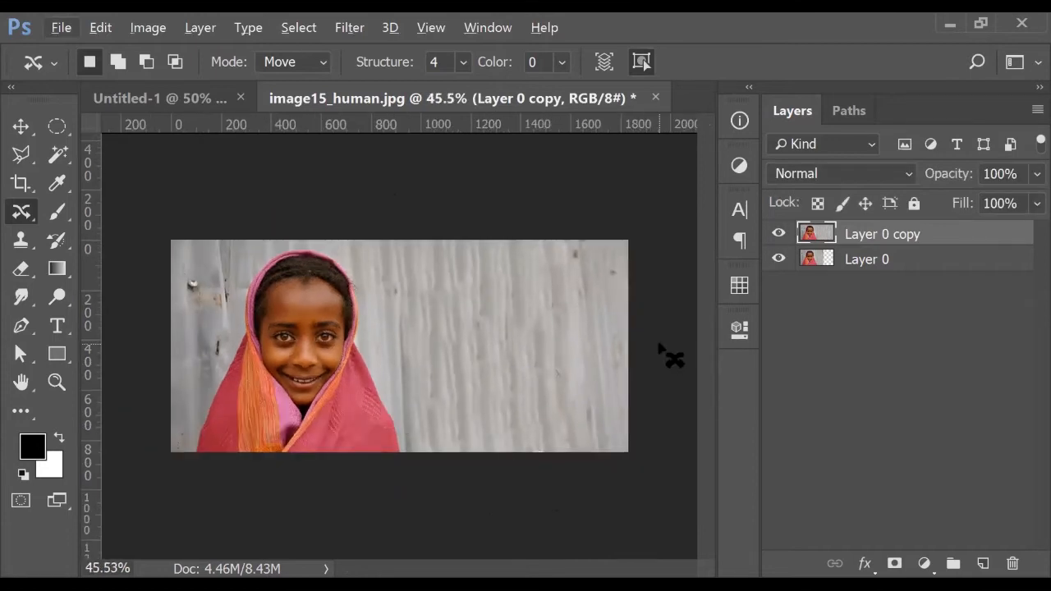
right_click(30, 217)
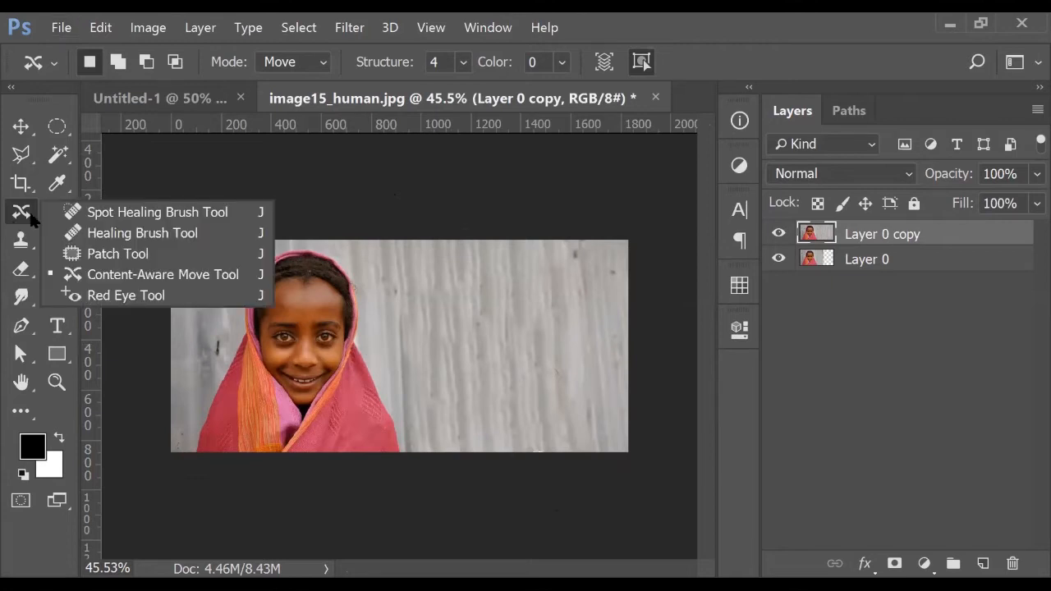
scroll(517, 386, up, 2)
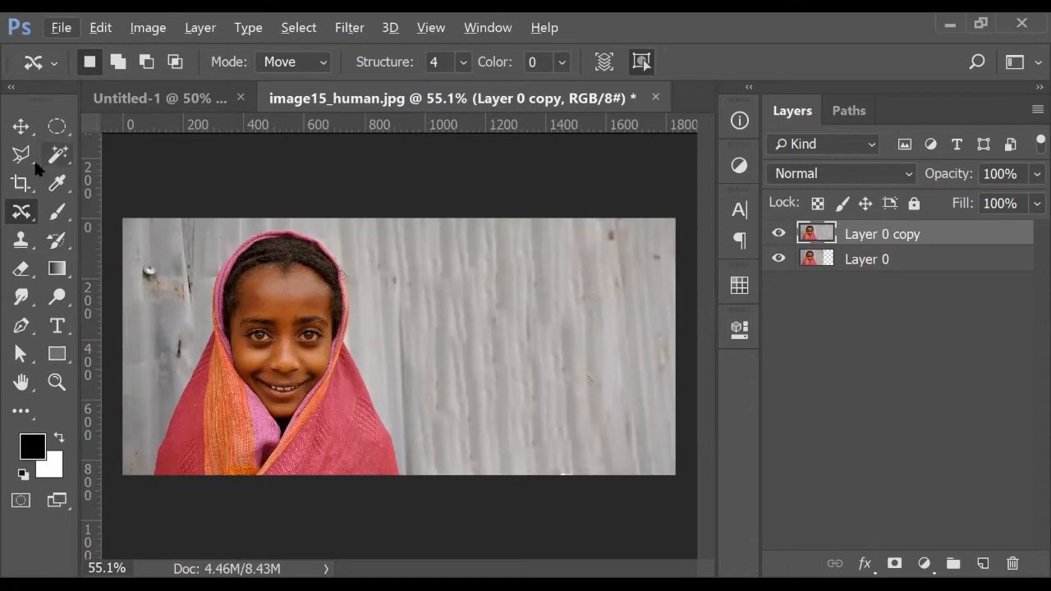
Lasso an area of wall on the right and feather it by 70 px
click(55, 131)
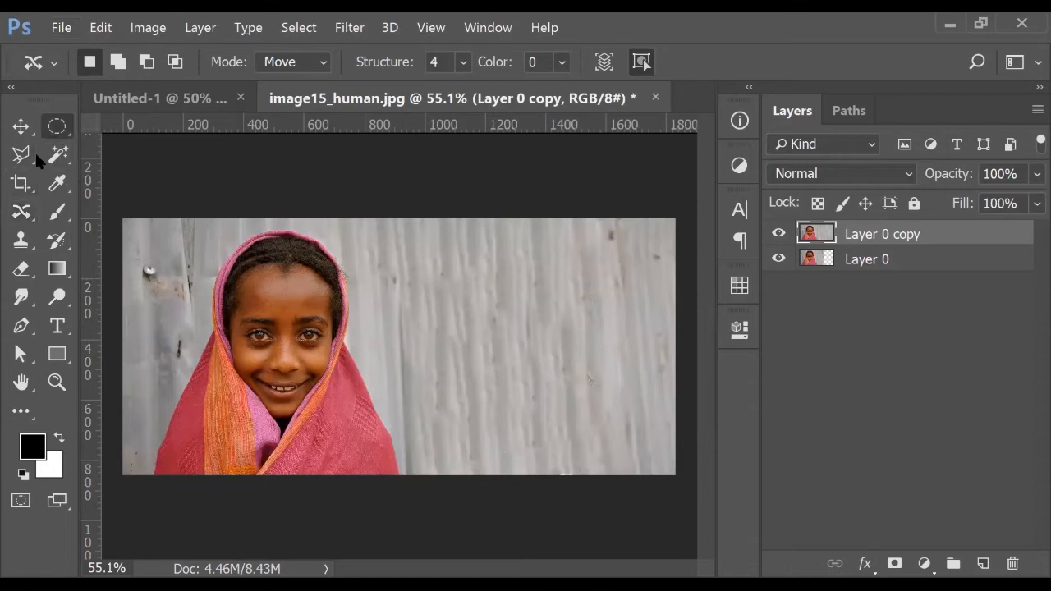
click(35, 151)
mouse_move(566, 256)
mouse_down()
mouse_move(488, 418)
mouse_move(598, 448)
mouse_move(626, 264)
mouse_move(585, 248)
mouse_up()
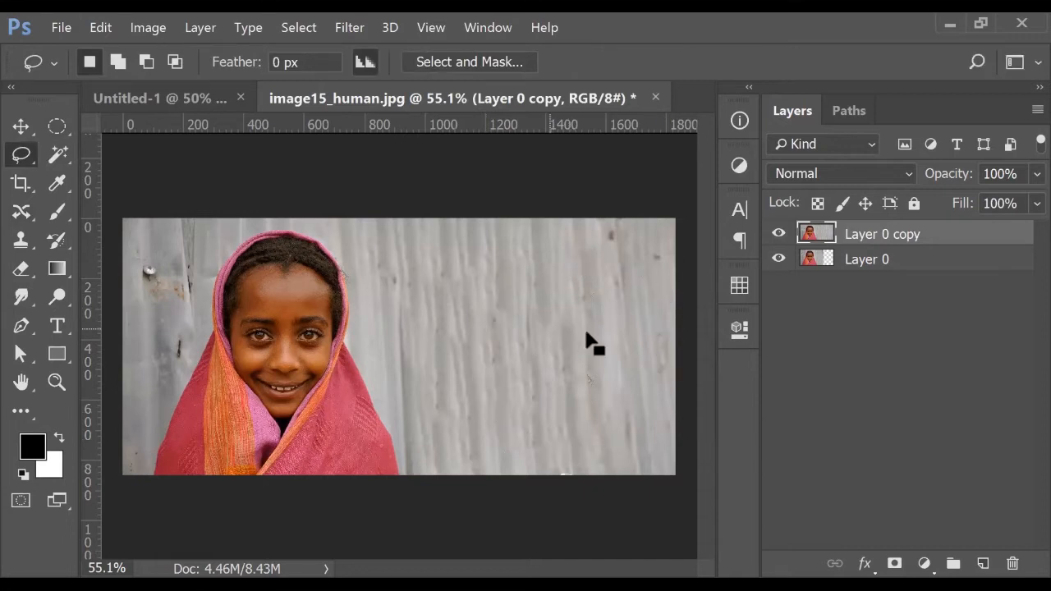
right_click(588, 312)
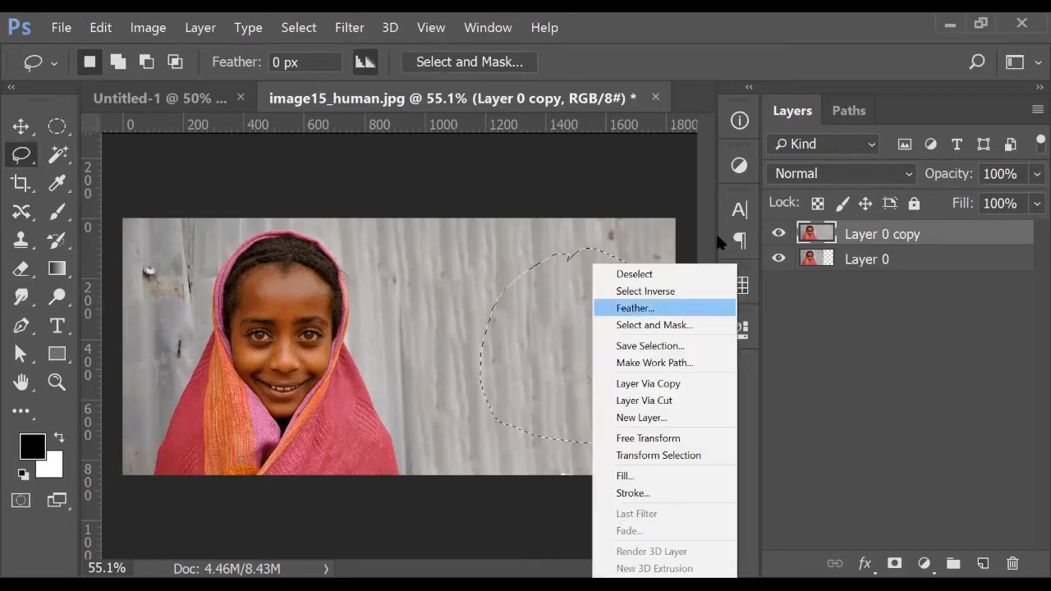
click(628, 314)
click(778, 212)
Copy the feathered patch to a new layer, move it left, and merge it down
key(ctrl+j)
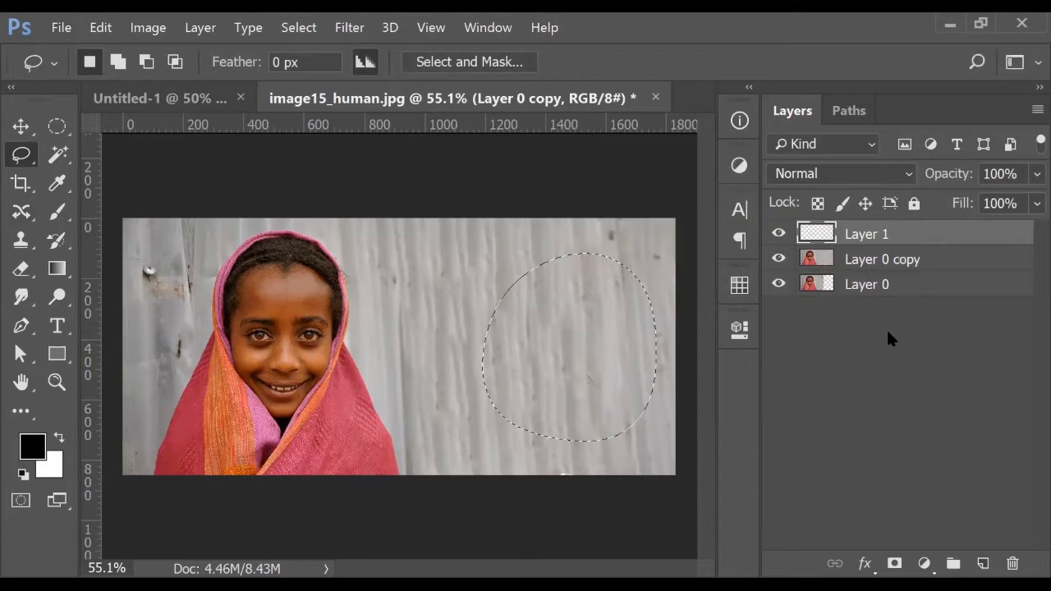
click(21, 126)
drag(624, 332, 474, 238)
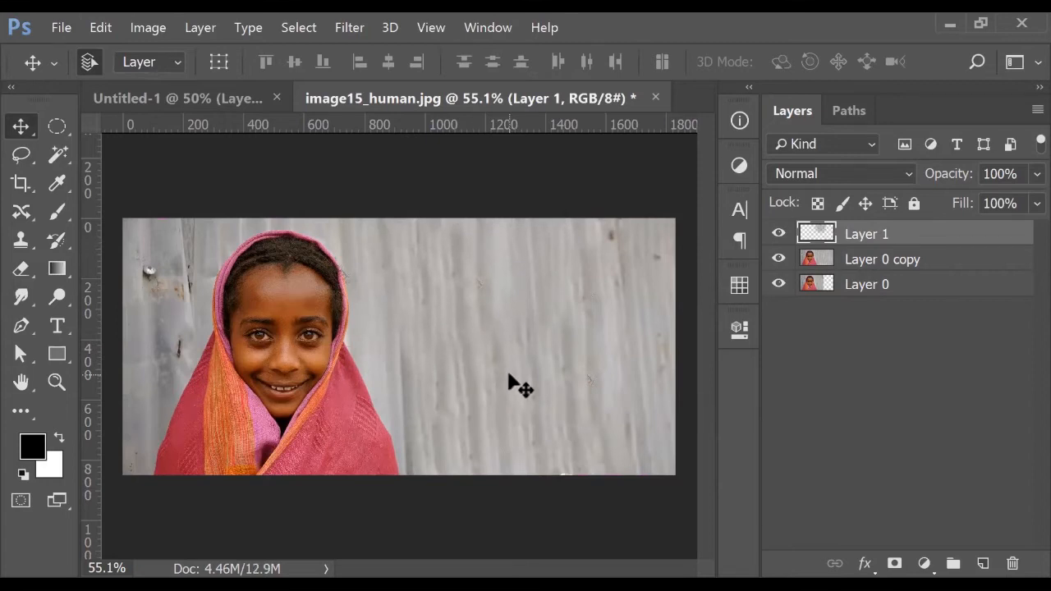
key(ctrl+e)
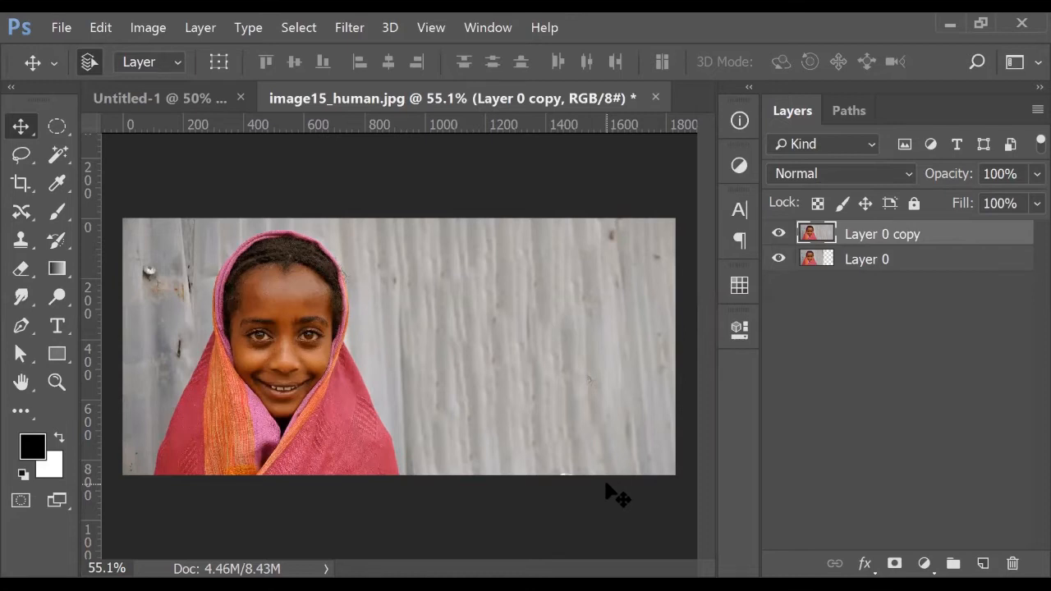
click(11, 222)
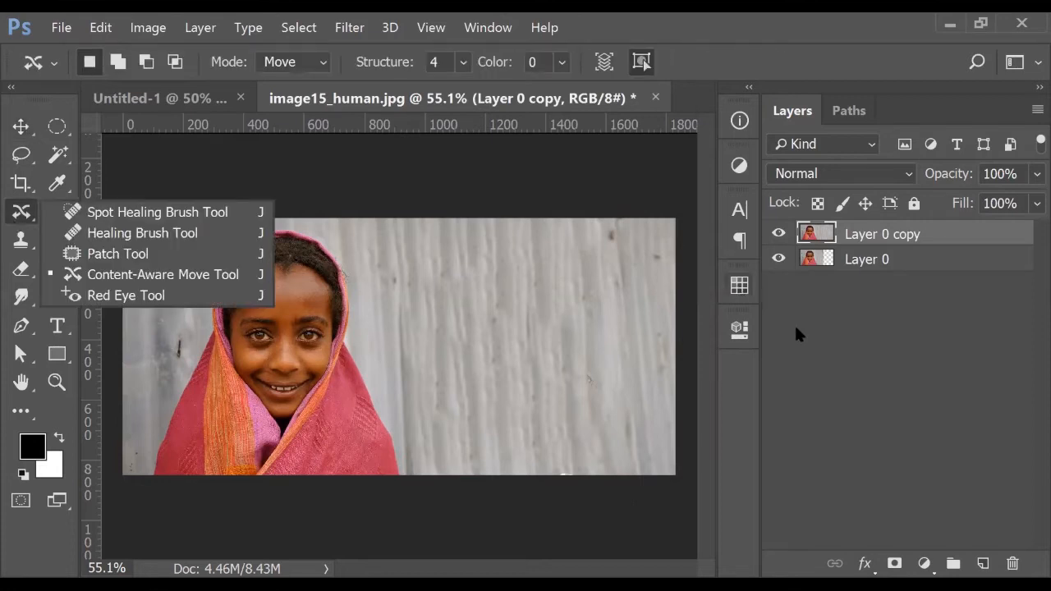
click(854, 348)
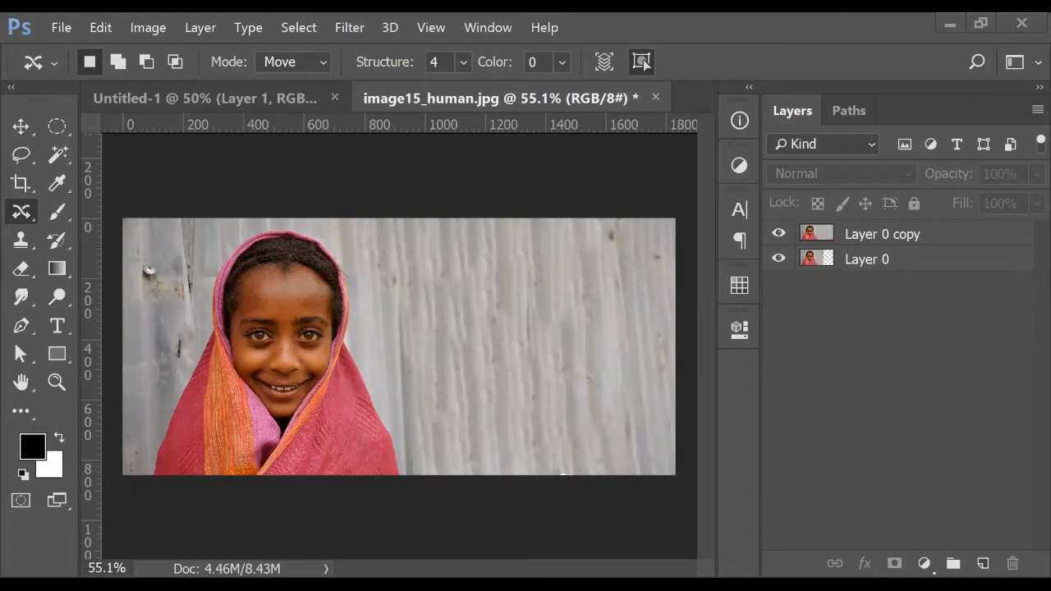
Open image16_human.jpg and duplicate its background into a new layer
click(64, 27)
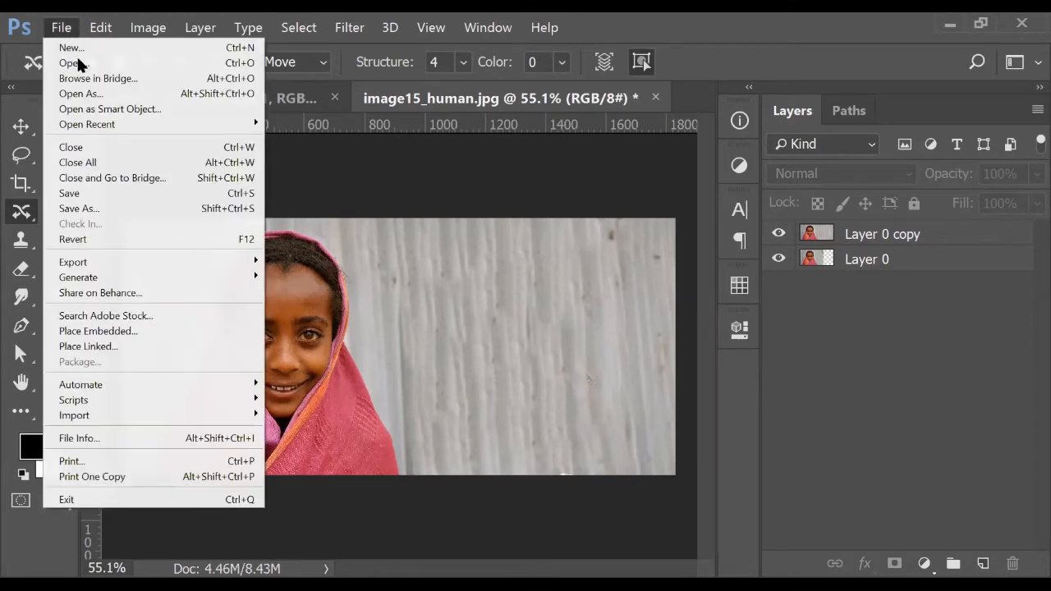
key(Return)
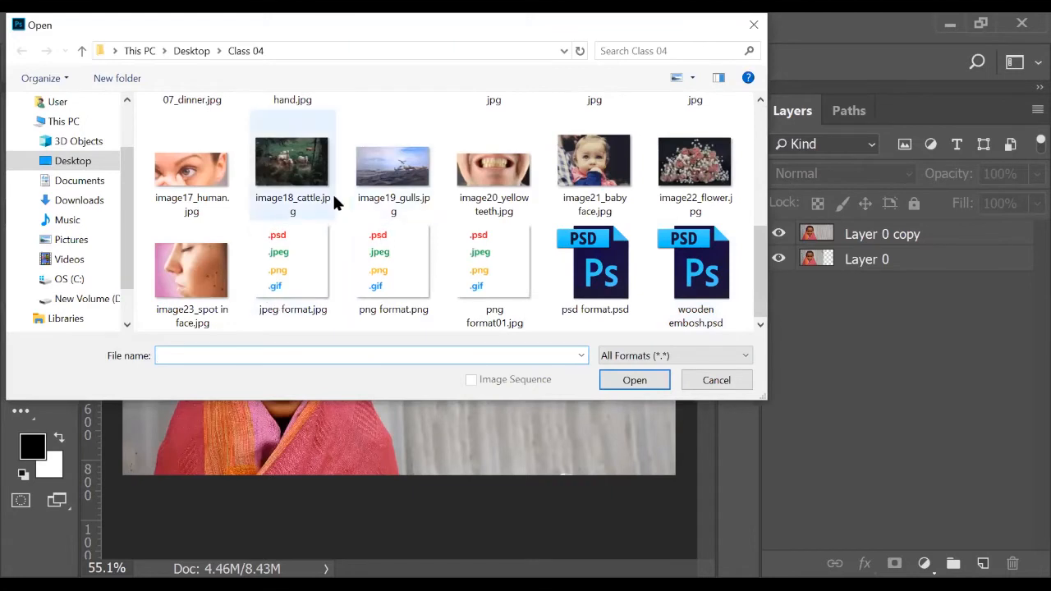
scroll(336, 202, up, 2)
click(695, 147)
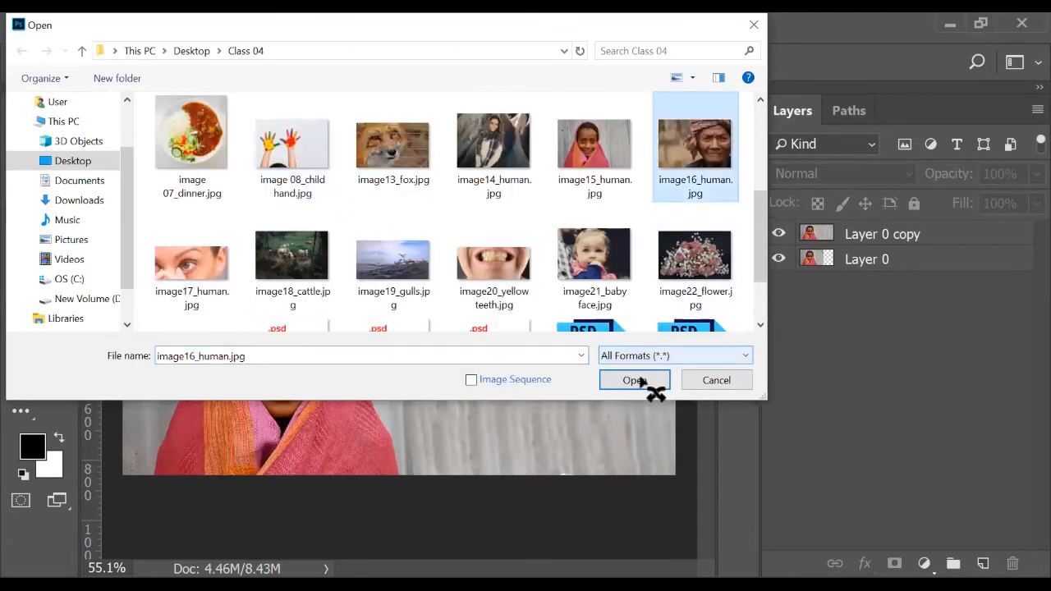
click(636, 381)
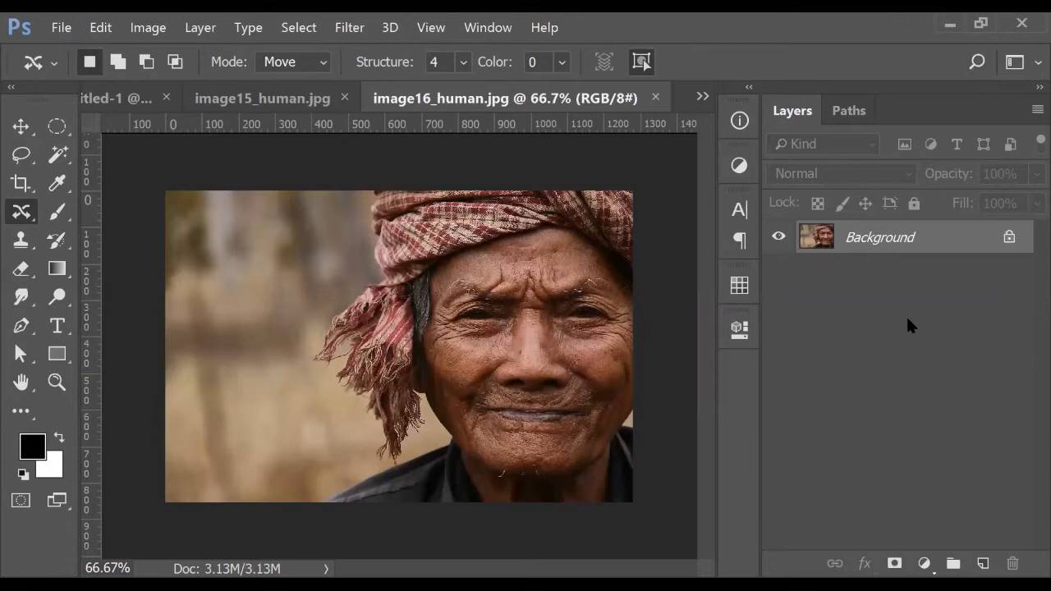
key(ctrl+j)
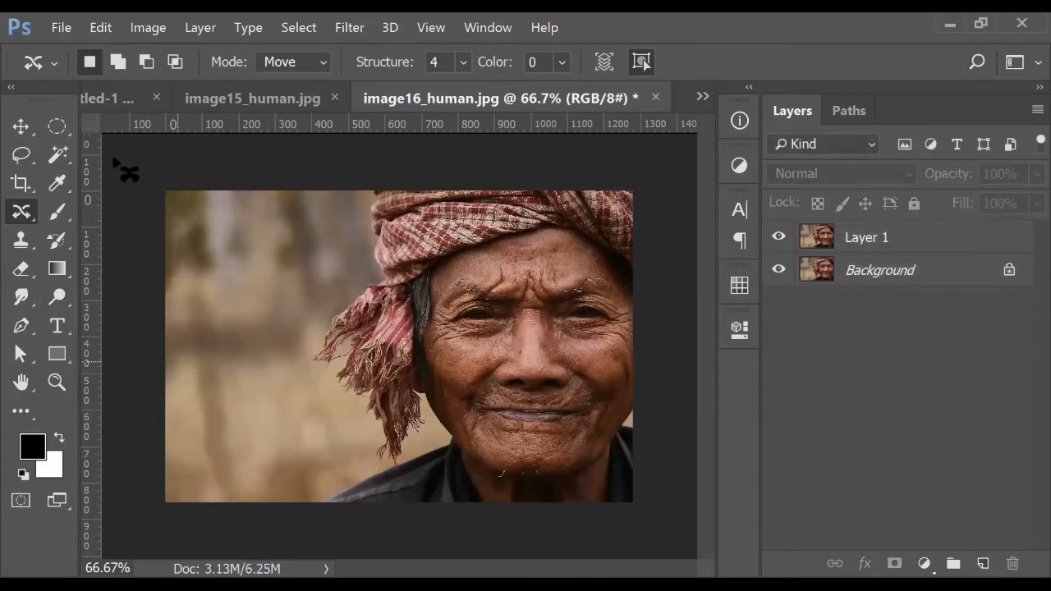
Crop past the left edge to widen the canvas, leaving a transparent strip
click(25, 127)
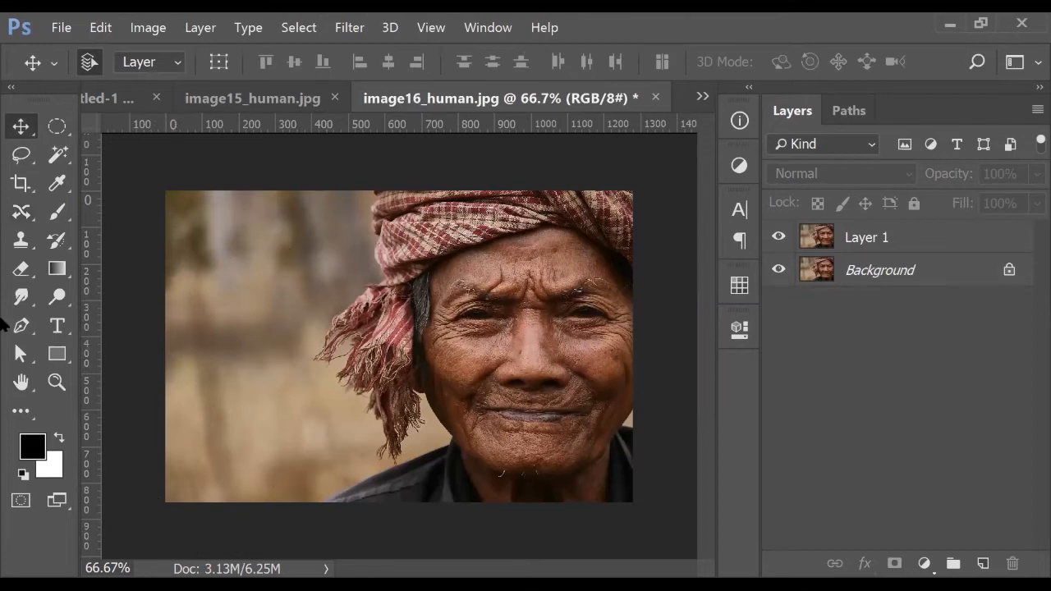
click(21, 184)
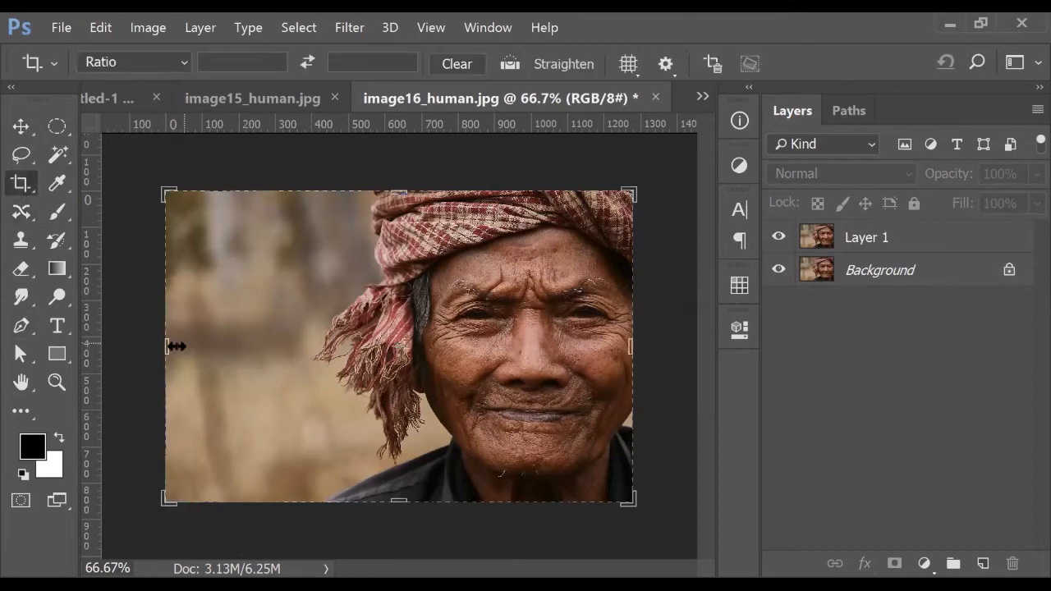
drag(167, 347, 108, 348)
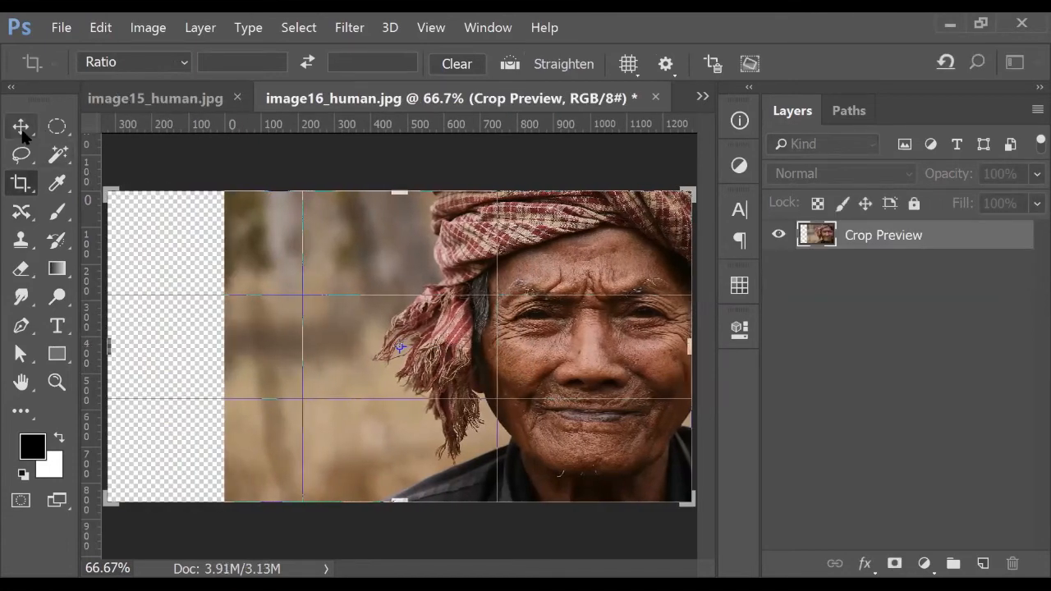
key(v)
click(453, 255)
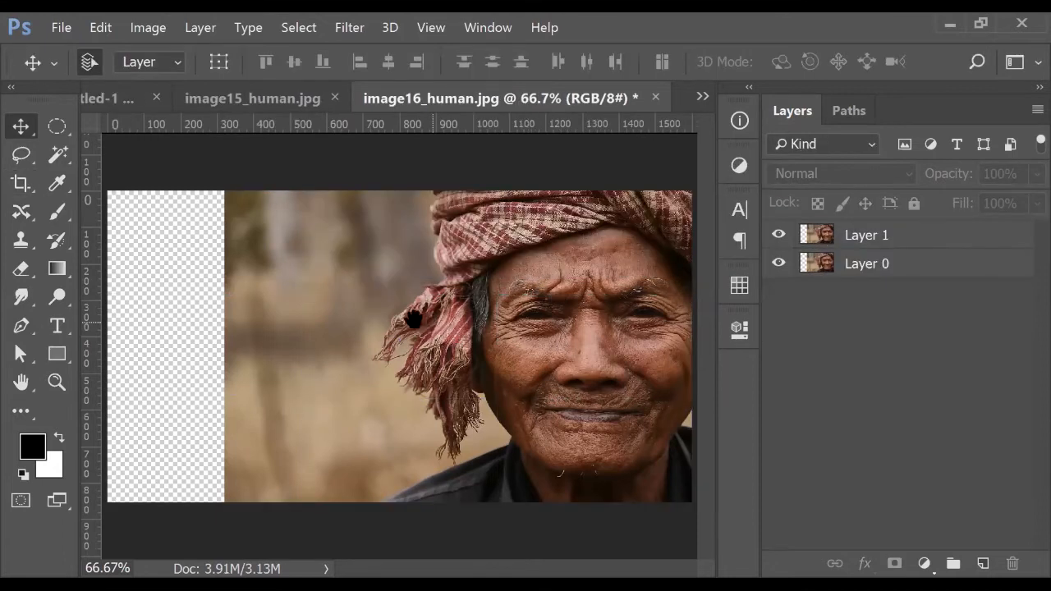
Select Layer 1, zoom to 50%, and check the Canvas Size width and height without changing them
click(911, 241)
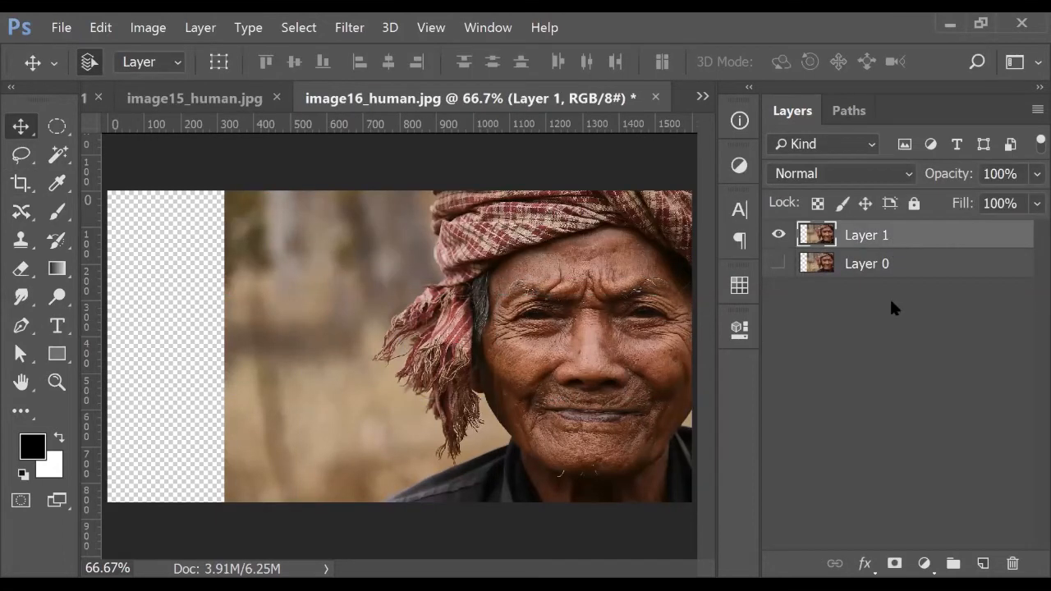
key(ctrl+minus)
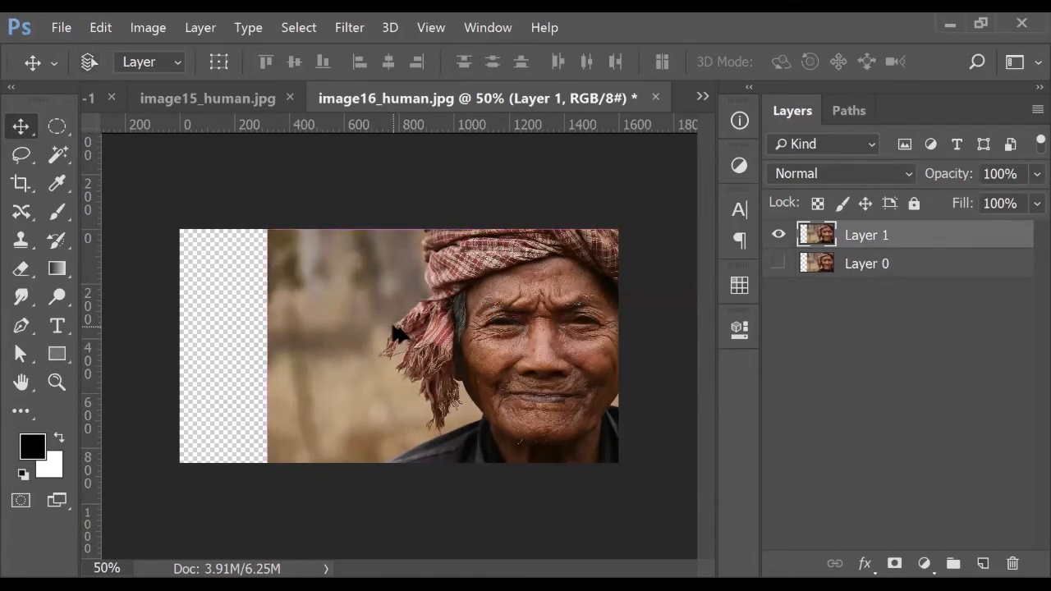
key(ctrl+alt+c)
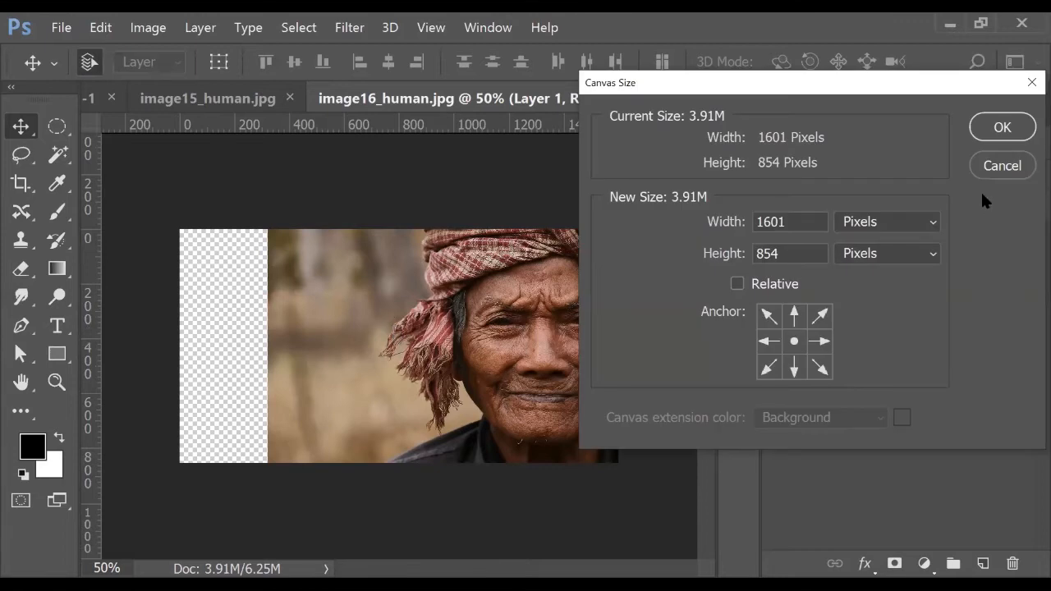
double_click(783, 258)
double_click(788, 220)
click(1019, 167)
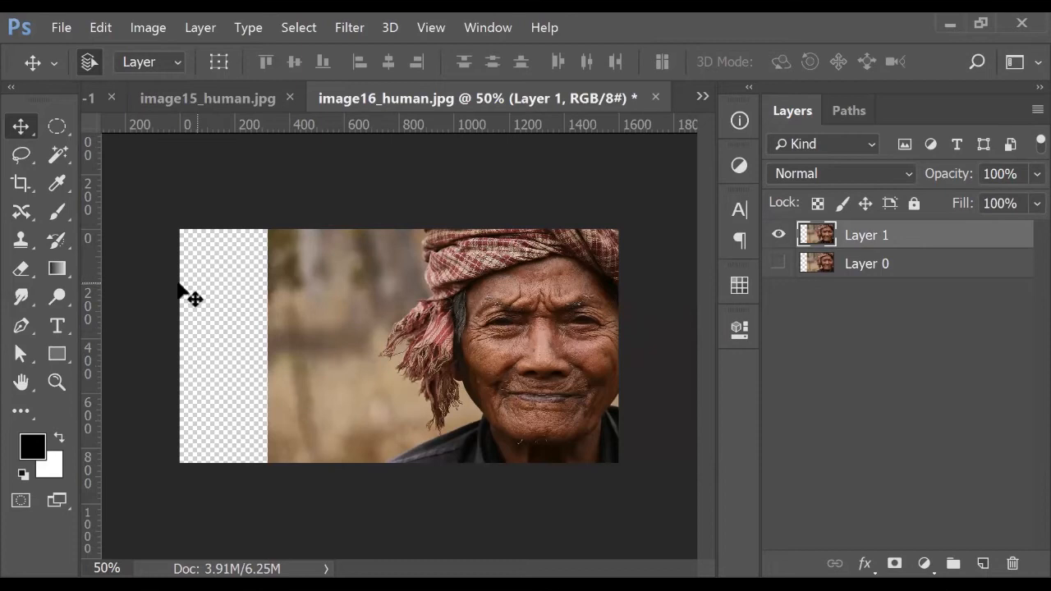
Crop further left to widen the canvas to about 1637 px, then reselect Layer 1
click(25, 181)
drag(181, 346, 168, 345)
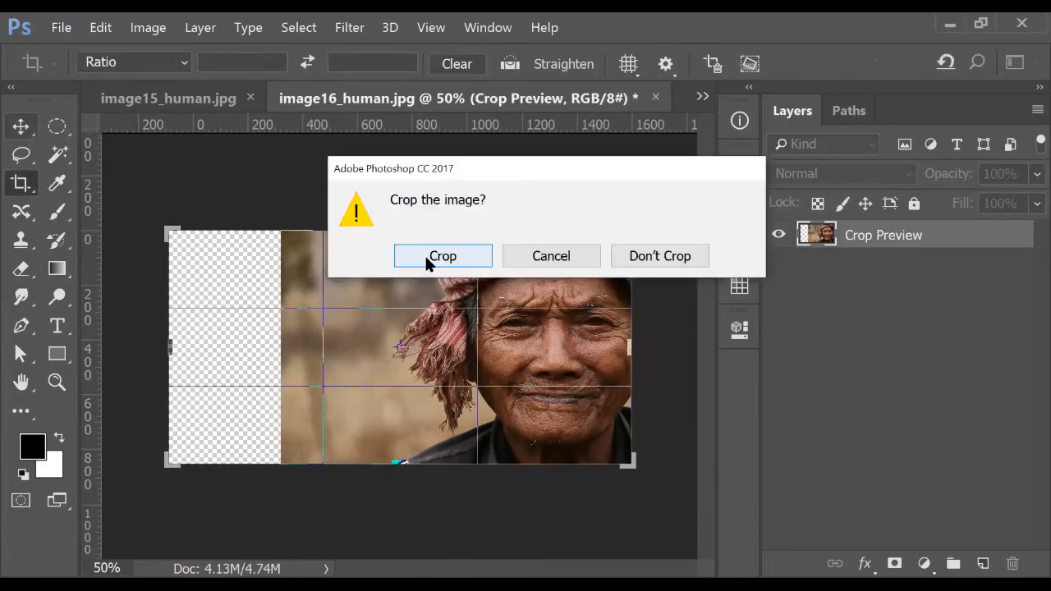
key(Return)
drag(869, 263, 197, 264)
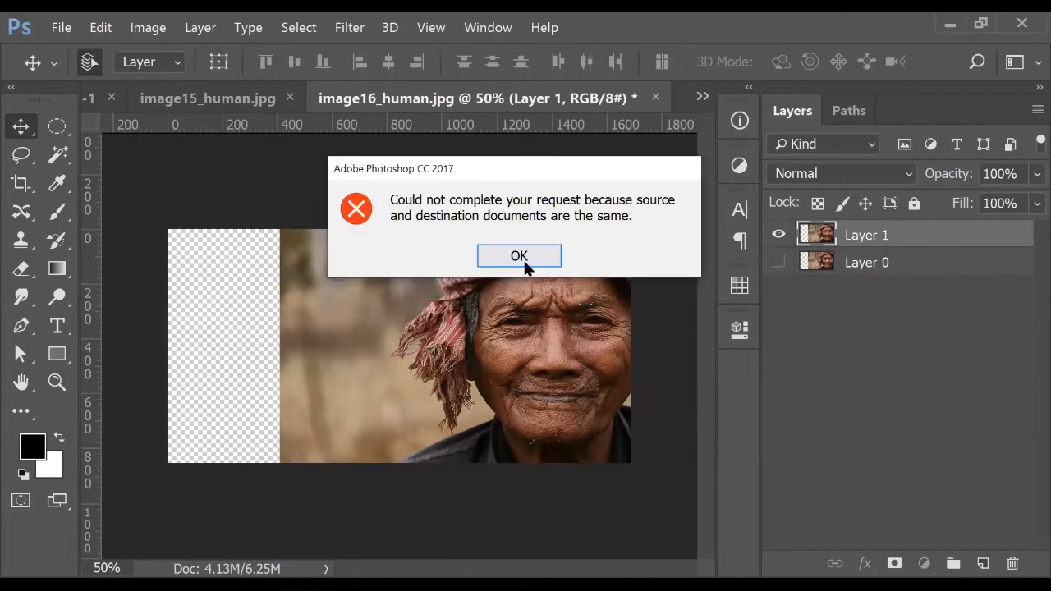
click(519, 256)
click(880, 243)
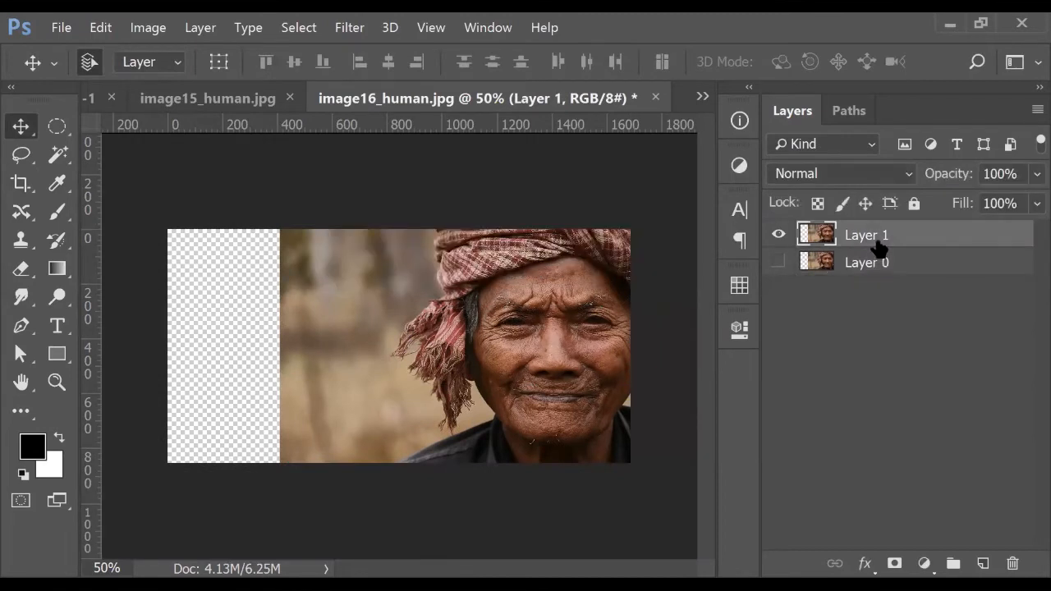
Content-aware move a background patch from beside the man left, scaling it over the transparent strip
click(21, 213)
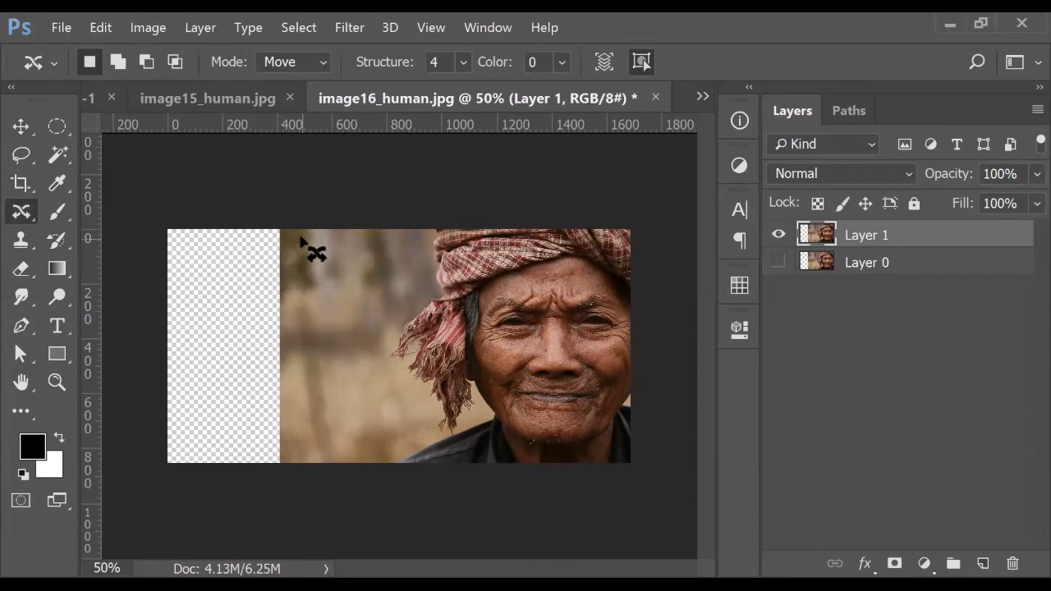
mouse_move(303, 231)
mouse_down()
mouse_move(305, 459)
mouse_move(353, 461)
mouse_move(384, 425)
mouse_move(388, 295)
mouse_move(324, 226)
mouse_move(301, 227)
mouse_up()
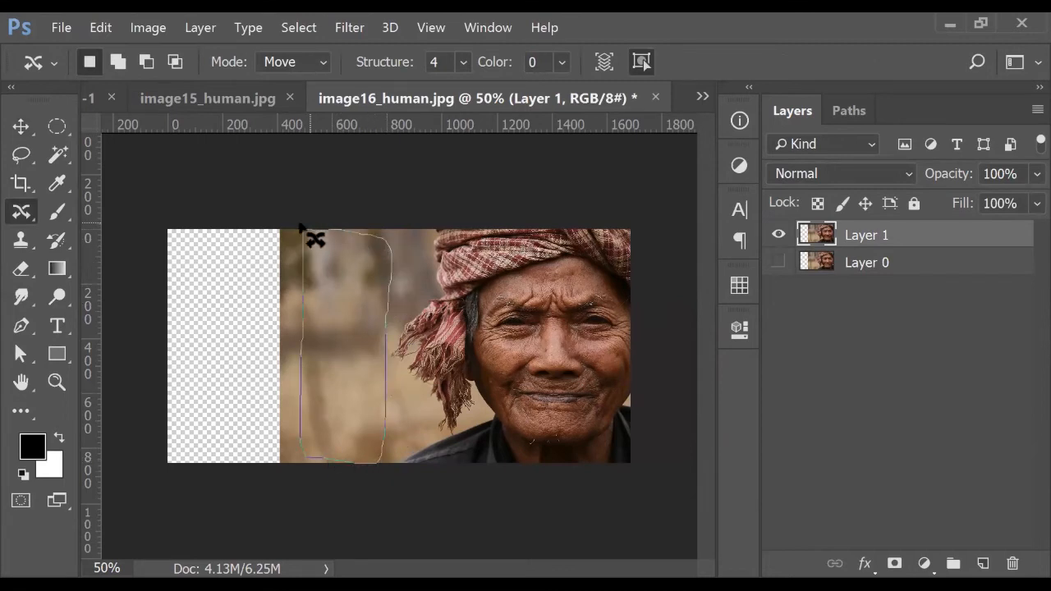
drag(371, 314, 276, 313)
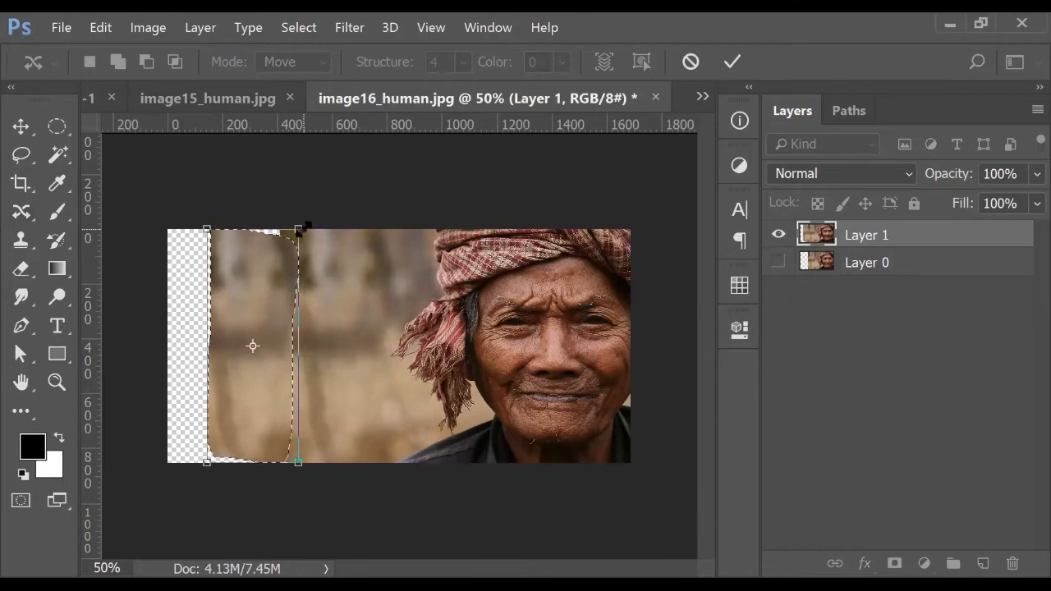
drag(306, 225, 320, 219)
key(Return)
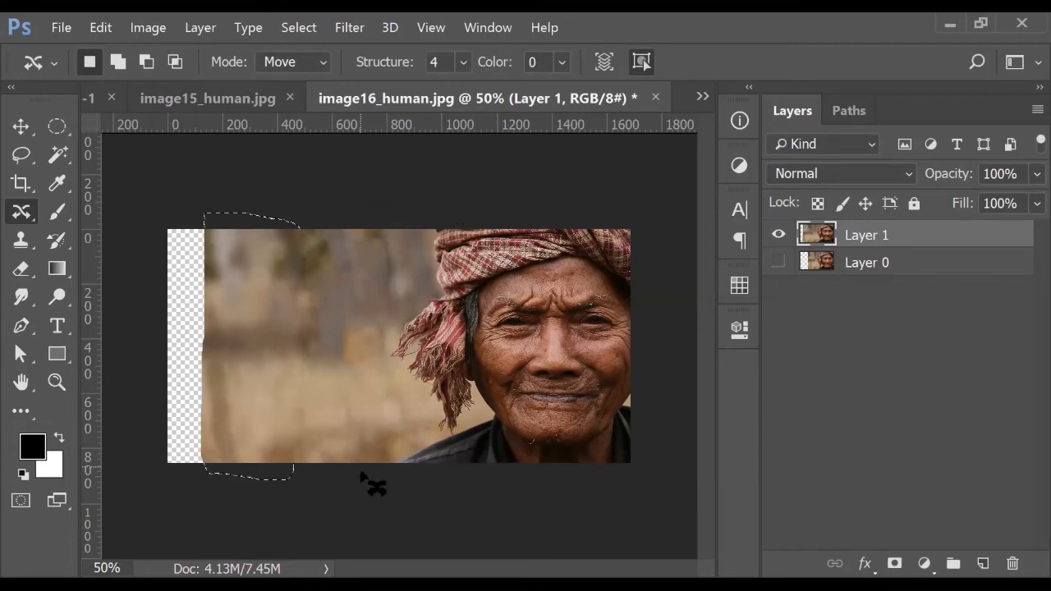
key(ctrl+d)
Outline another left background area and drag it further left toward the edge
scroll(372, 465, down, 1)
scroll(371, 465, up, 1)
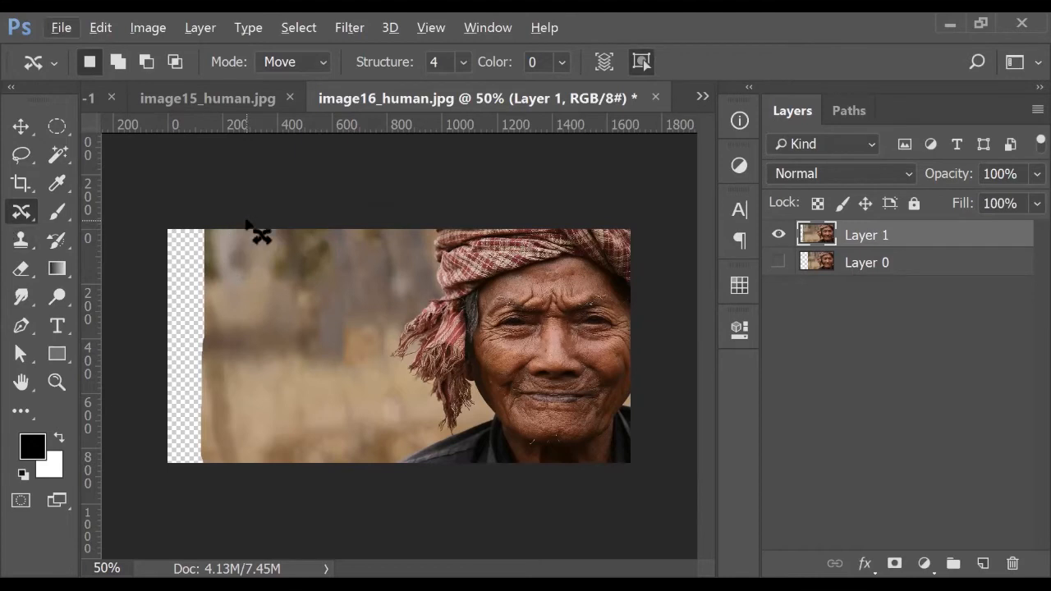
mouse_move(245, 221)
mouse_down()
mouse_move(214, 429)
mouse_move(261, 474)
mouse_move(342, 450)
mouse_move(376, 316)
mouse_move(262, 231)
mouse_up()
drag(322, 304, 197, 300)
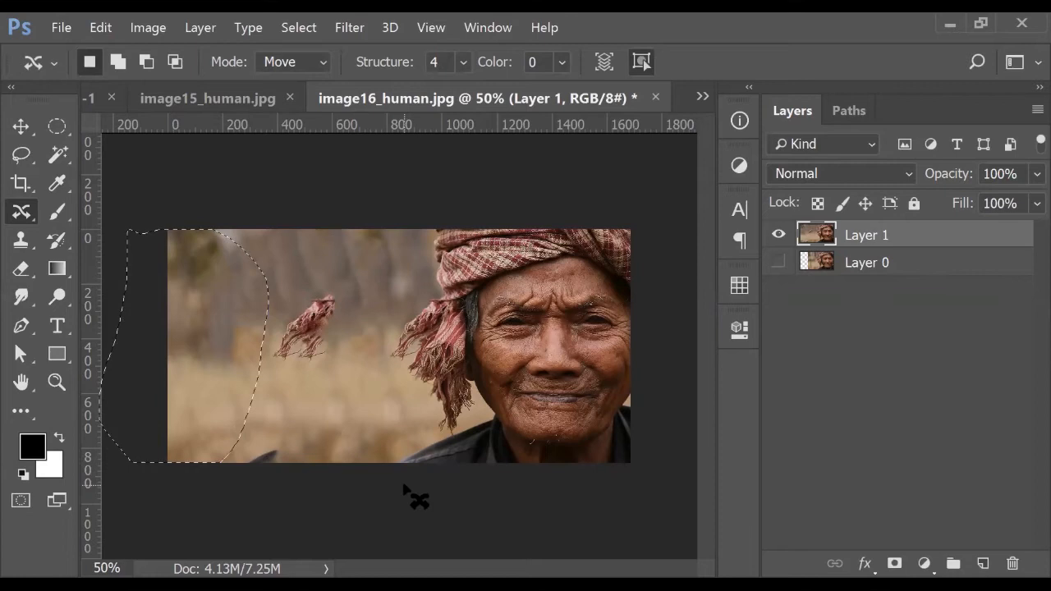
Undo the scarf-fragment move and content-aware move a fresh background patch to the left edge
key(ctrl+z)
key(ctrl+z)
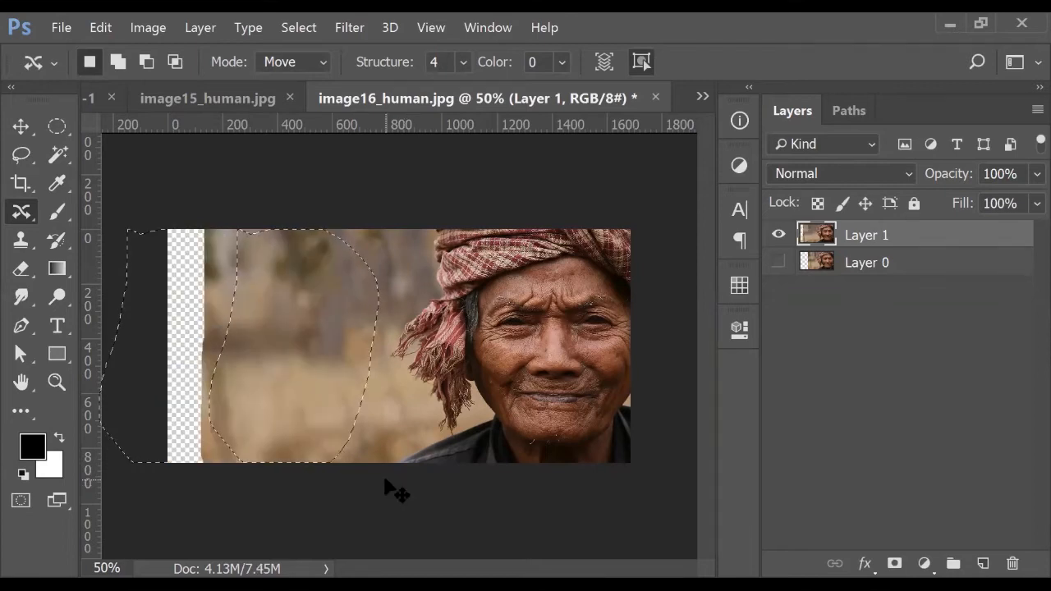
mouse_move(220, 229)
mouse_down()
mouse_move(228, 451)
mouse_move(281, 462)
mouse_move(262, 497)
mouse_move(224, 388)
mouse_move(238, 221)
mouse_up()
key(Escape)
mouse_move(233, 469)
mouse_down()
mouse_move(224, 360)
mouse_move(233, 213)
mouse_move(294, 216)
mouse_move(309, 464)
mouse_move(234, 468)
mouse_up()
drag(274, 383, 187, 374)
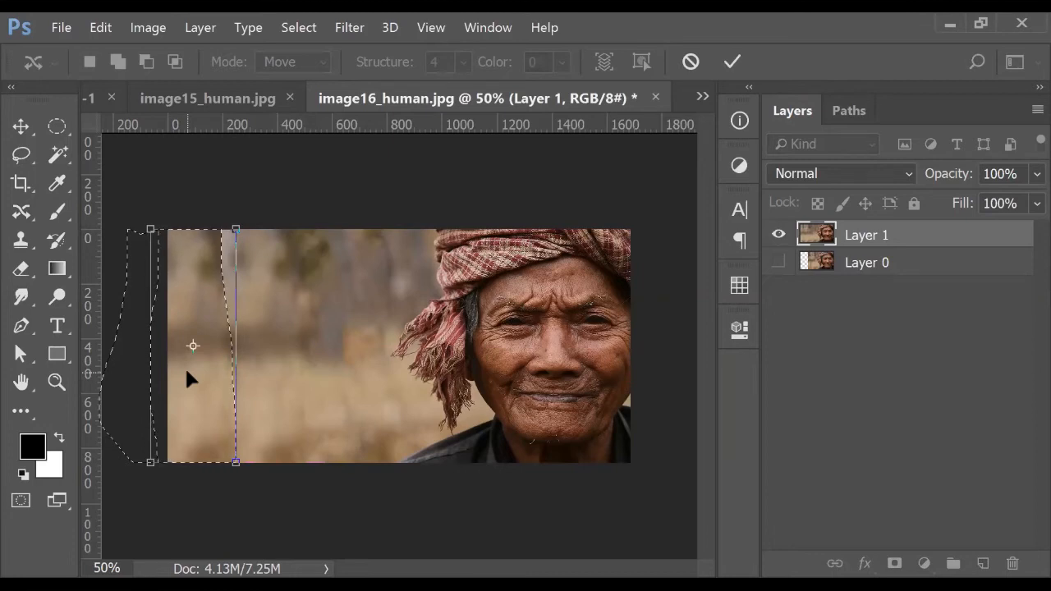
key(Return)
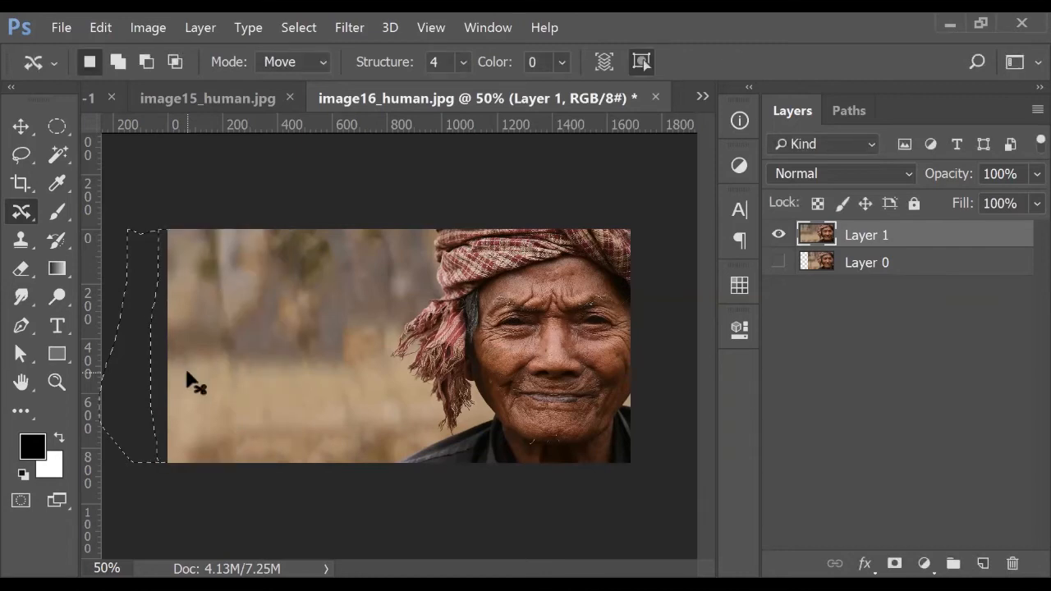
key(ctrl+d)
key(ctrl+minus)
key(ctrl+plus)
Blur the filled left background with a 250 px Blur brush at 80% strength
click(34, 301)
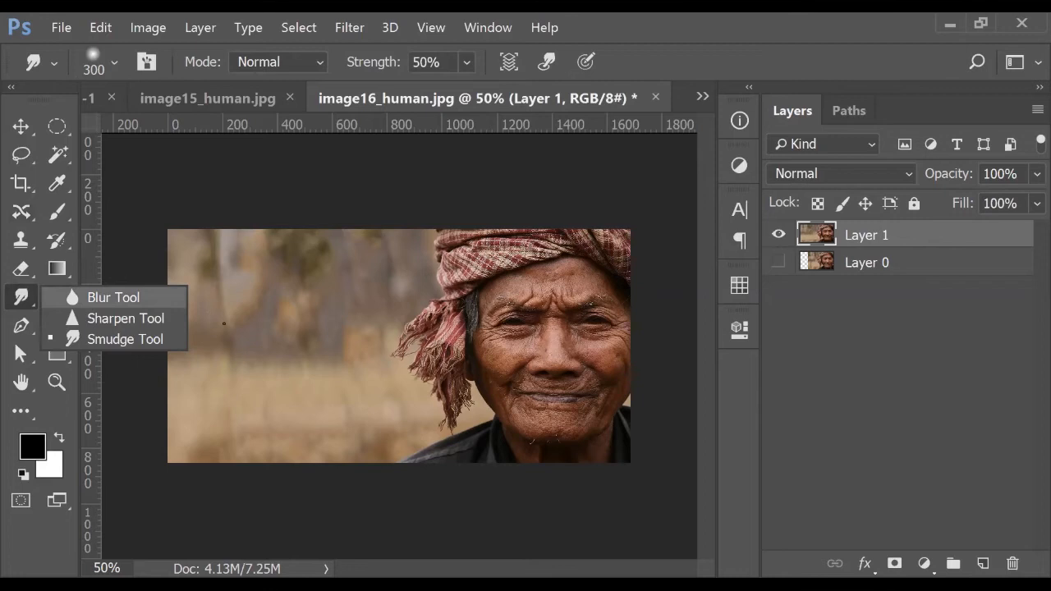
click(114, 298)
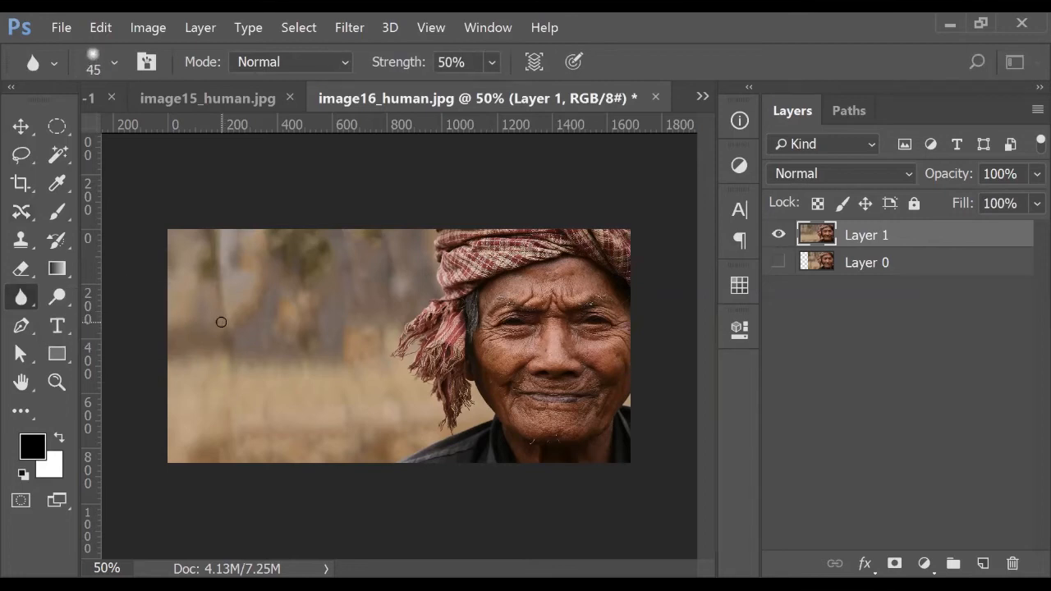
key(bracketright)
key(bracketright)
key(bracketright)
key(bracketright)
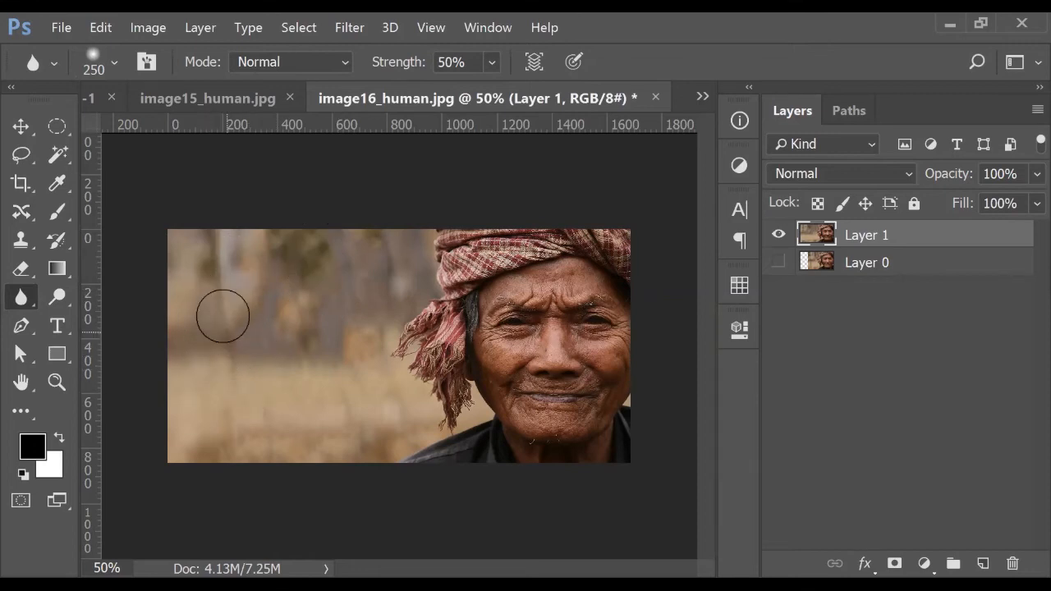
click(312, 62)
click(312, 63)
drag(468, 64, 391, 80)
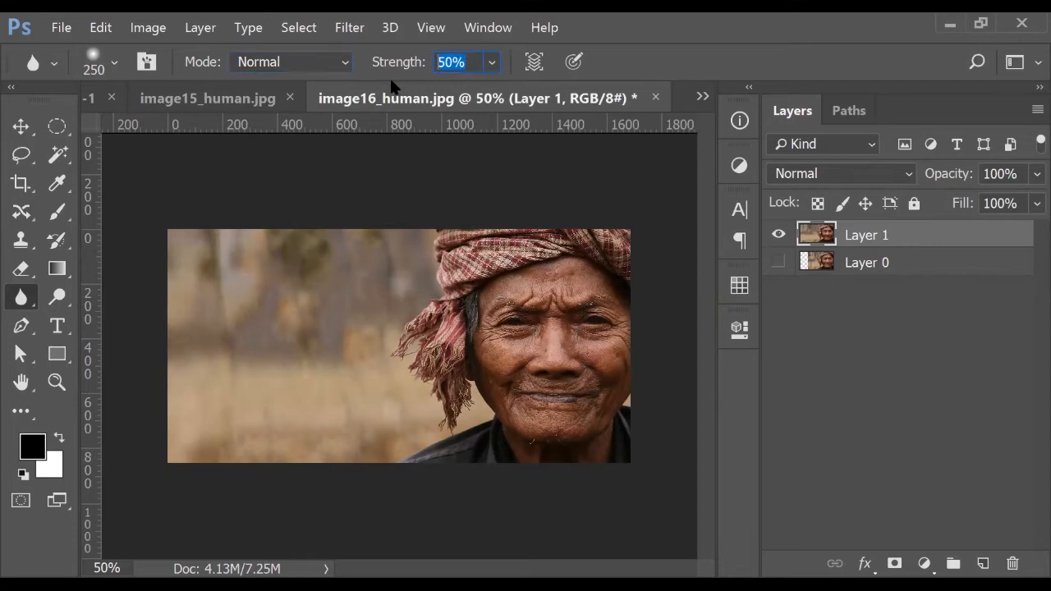
mouse_move(223, 261)
mouse_down()
mouse_move(229, 299)
mouse_move(228, 290)
mouse_move(214, 336)
mouse_up()
Raise the Blur brush hardness to about 16%
click(114, 63)
drag(124, 184, 145, 186)
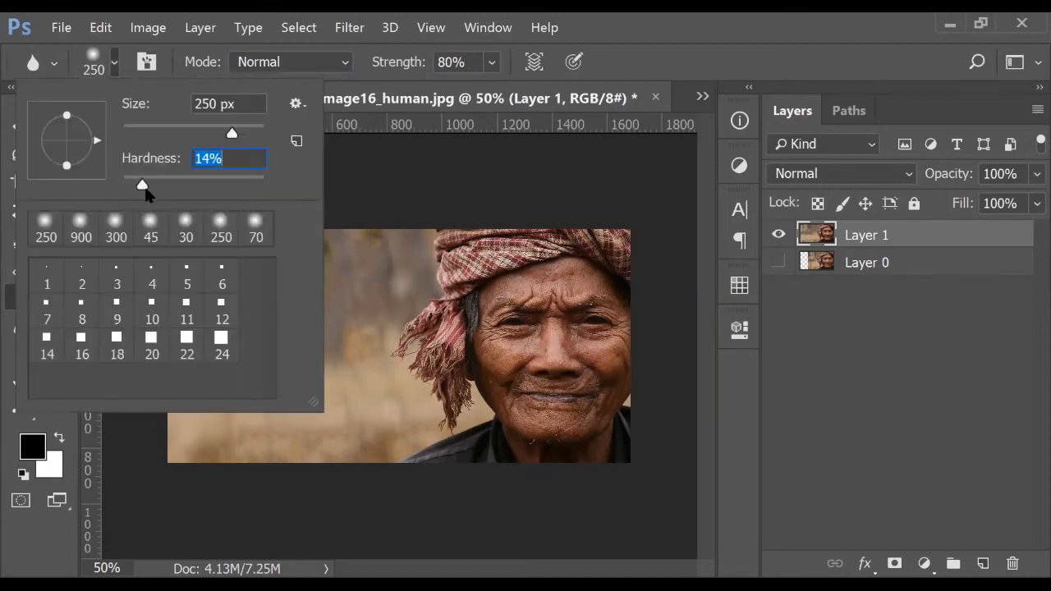
key(Return)
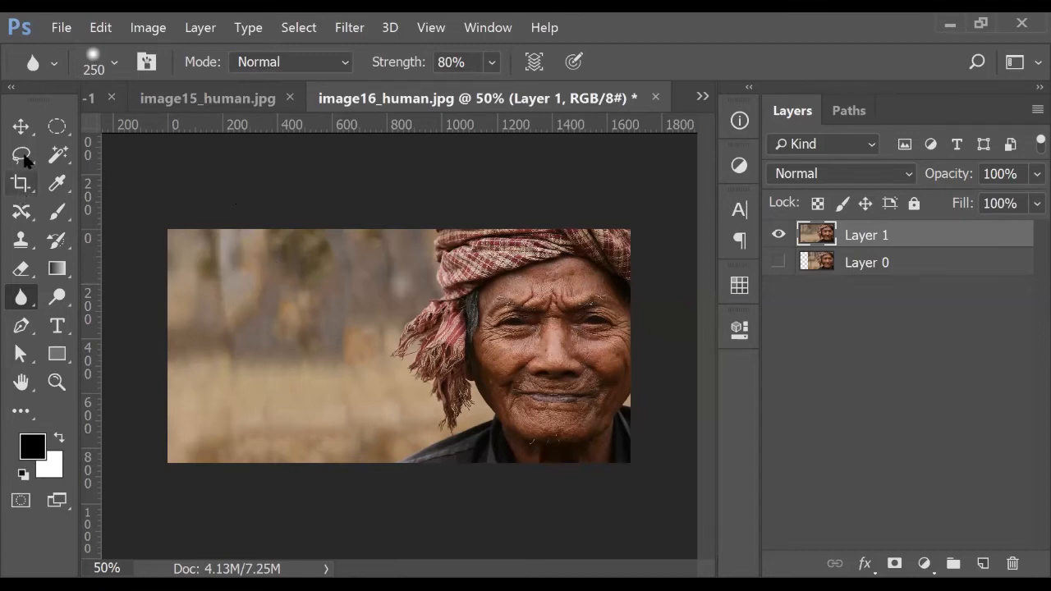
Add the text 'HUMANITY' on the left background and color it white (ffffff)
key(t)
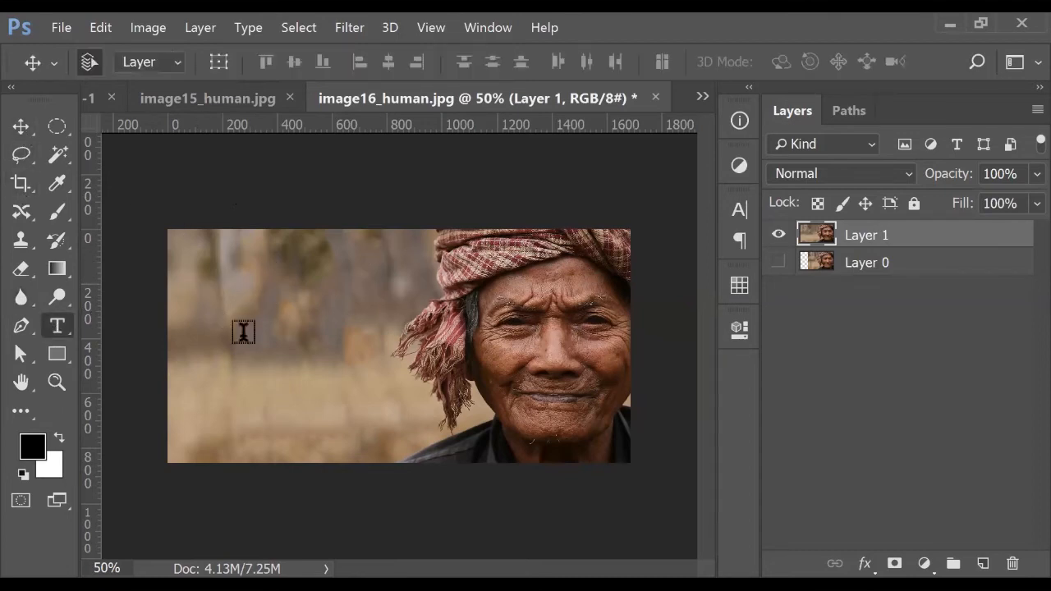
click(244, 331)
text(H)
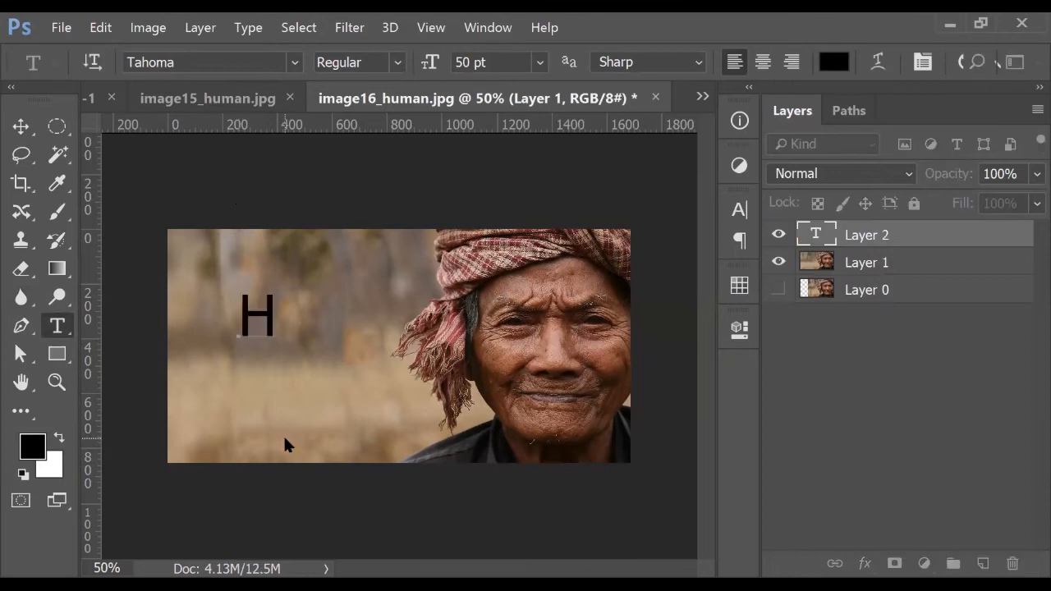
text(UMANITY)
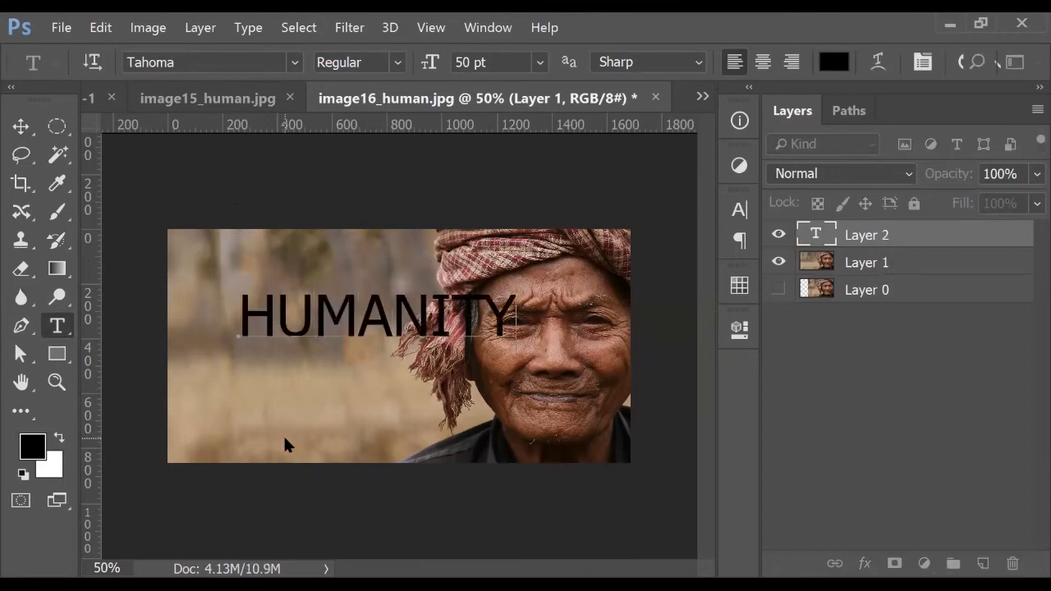
key(ctrl+a)
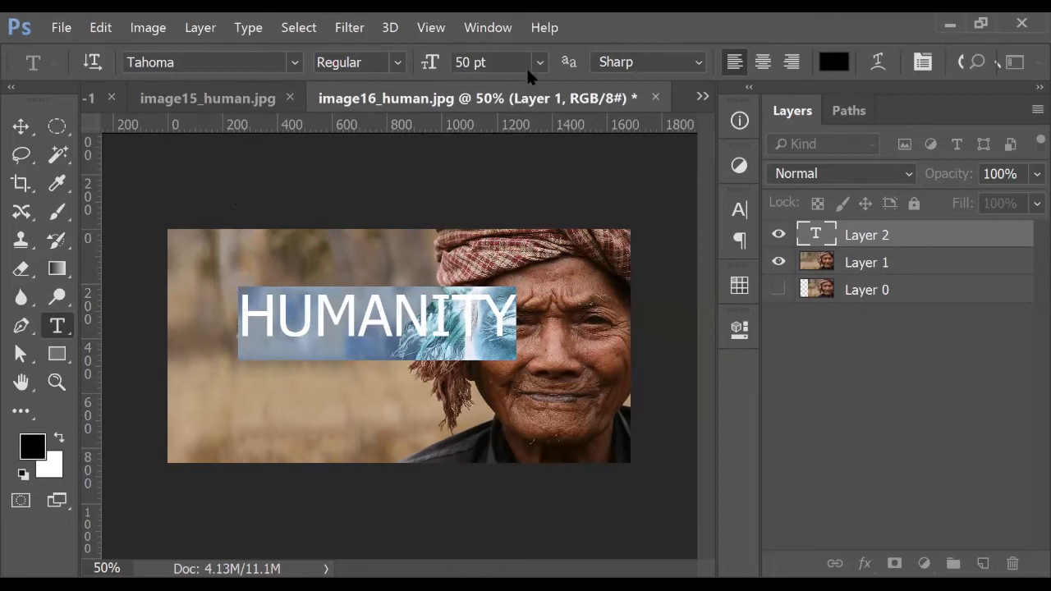
text(ffffff)
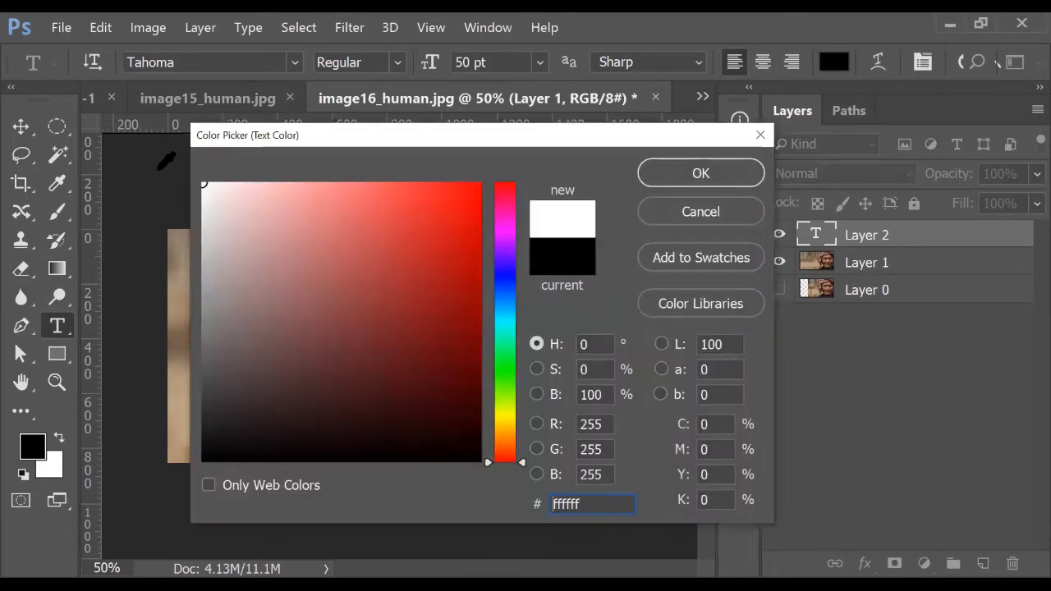
click(688, 177)
Move HUMANITY left and slightly down, then nudge it 16 px further left
click(23, 135)
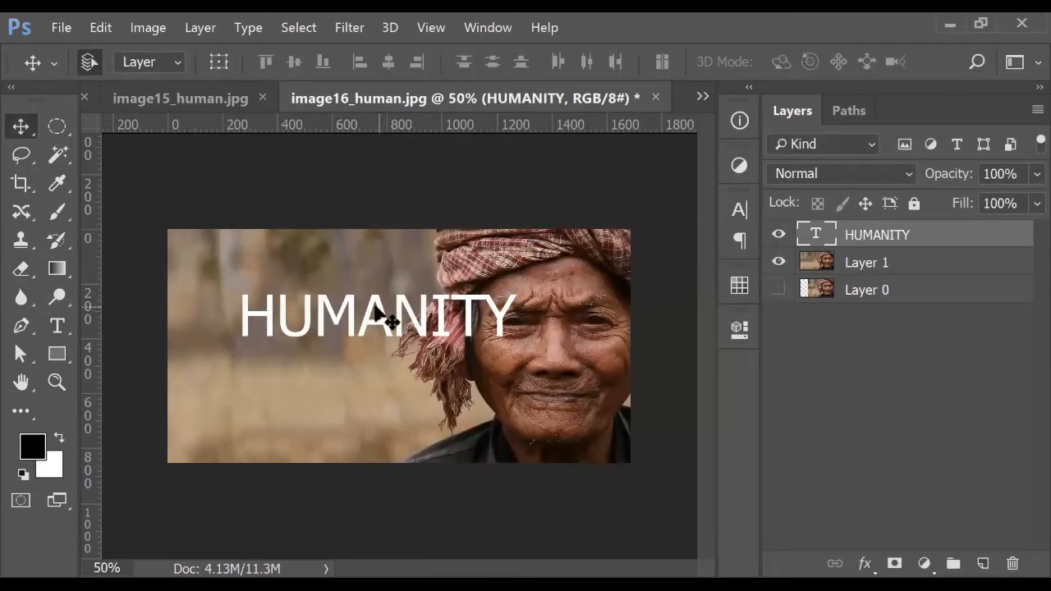
drag(376, 304, 335, 310)
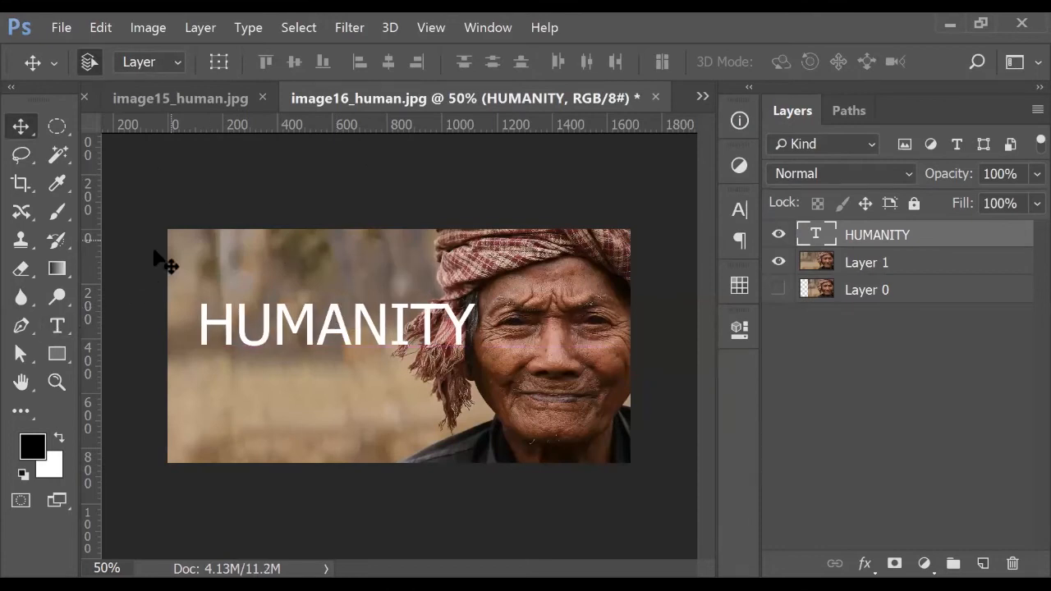
key(ctrl+y)
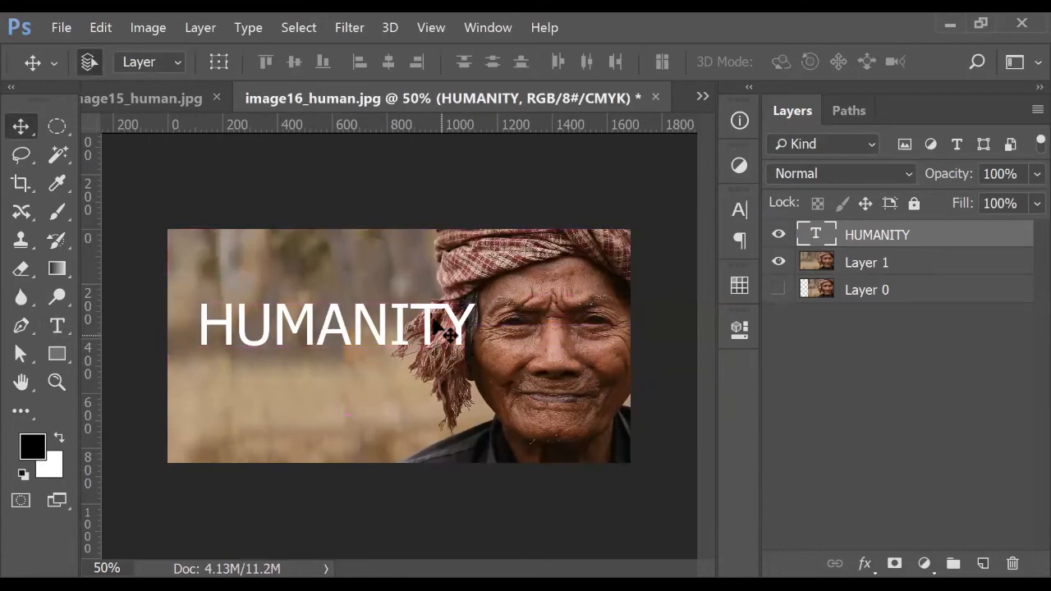
drag(429, 324, 419, 324)
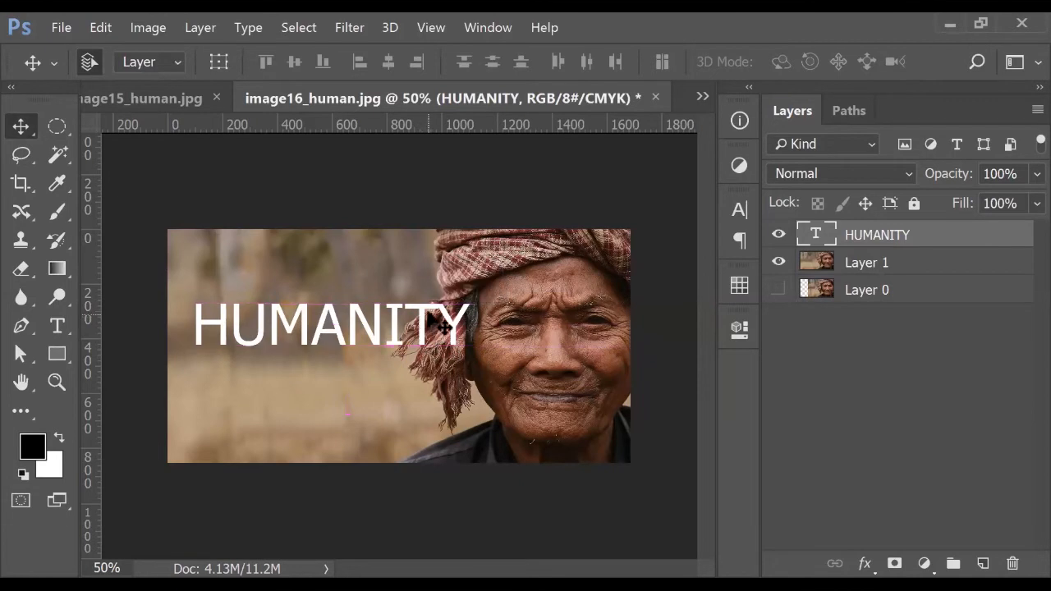
Set HUMANITY in Muli Black and shift it slightly down and left
key(t)
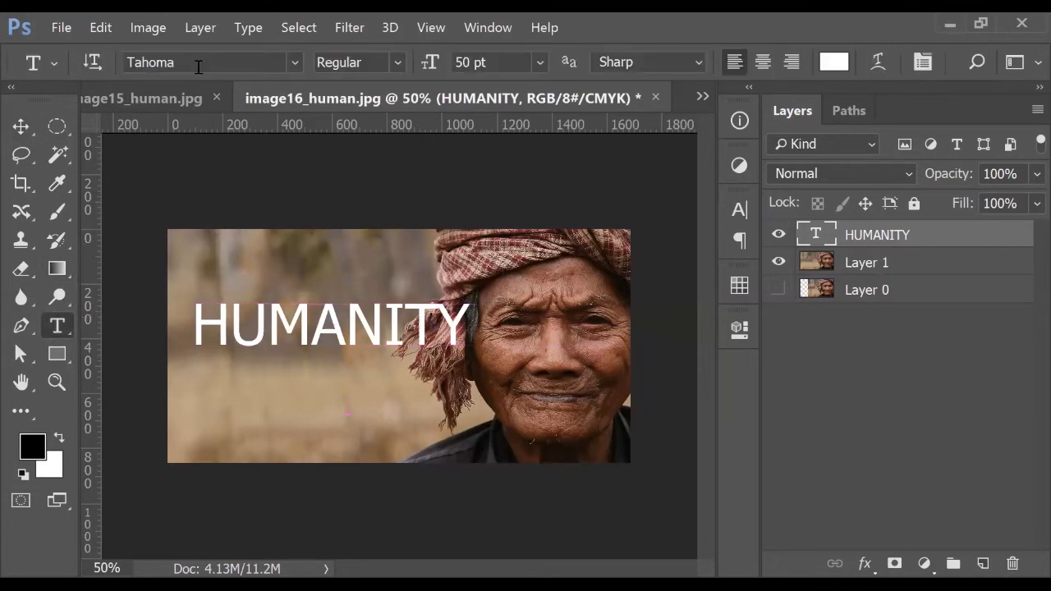
click(288, 63)
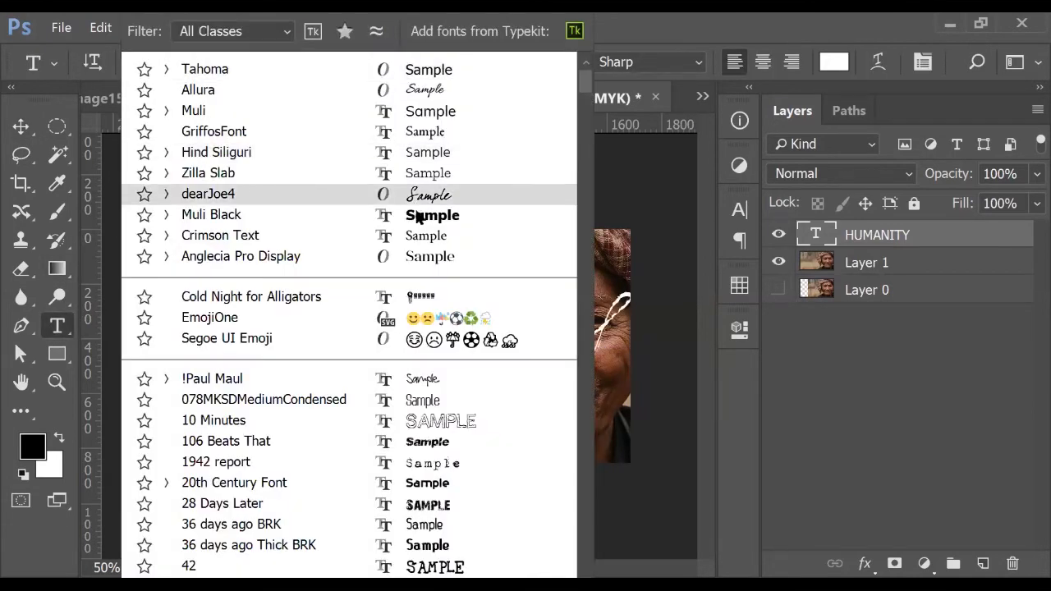
click(414, 211)
click(20, 127)
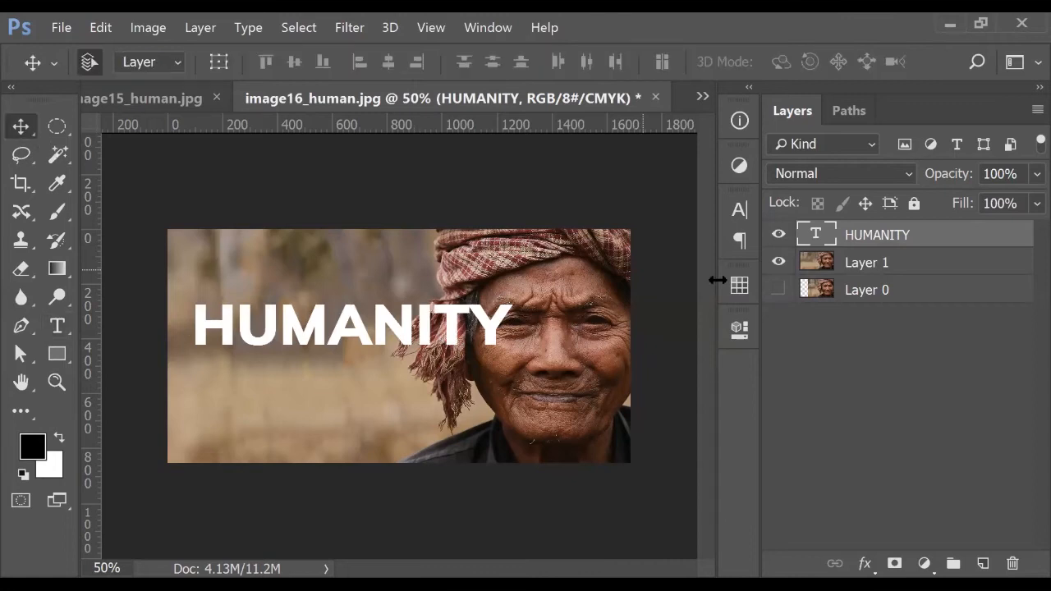
drag(472, 345, 464, 366)
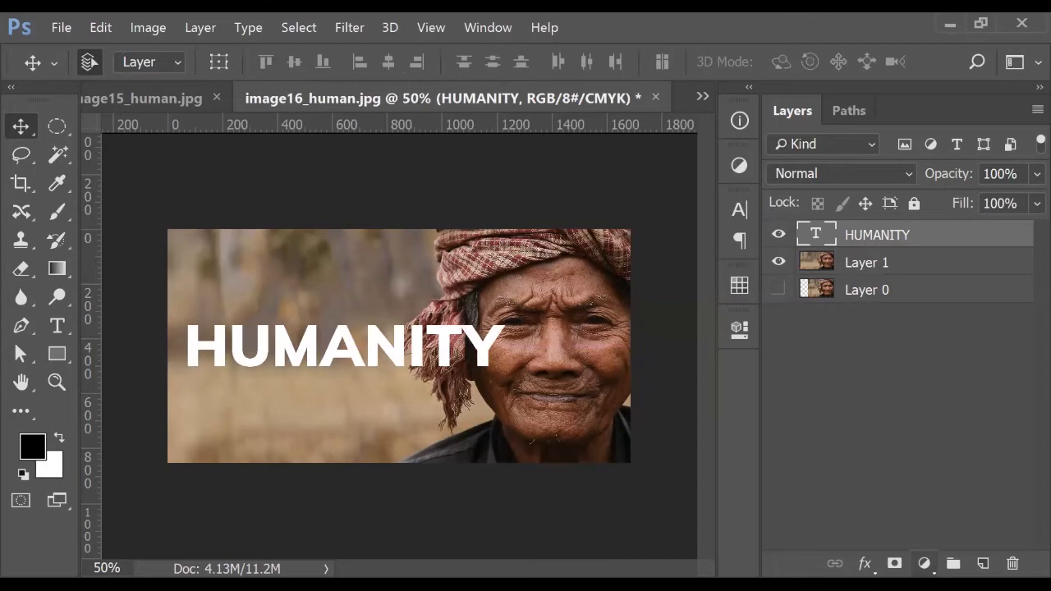
Add a layer mask to HUMANITY and paint out the Y and the T's crossbar
click(894, 564)
scroll(513, 349, up, 5)
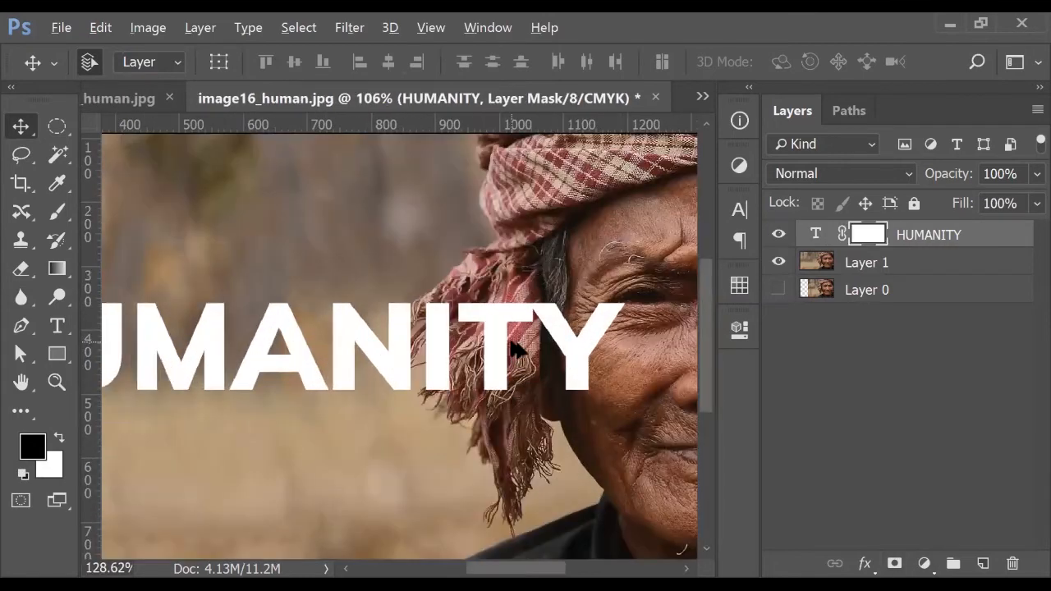
scroll(513, 349, up, 1)
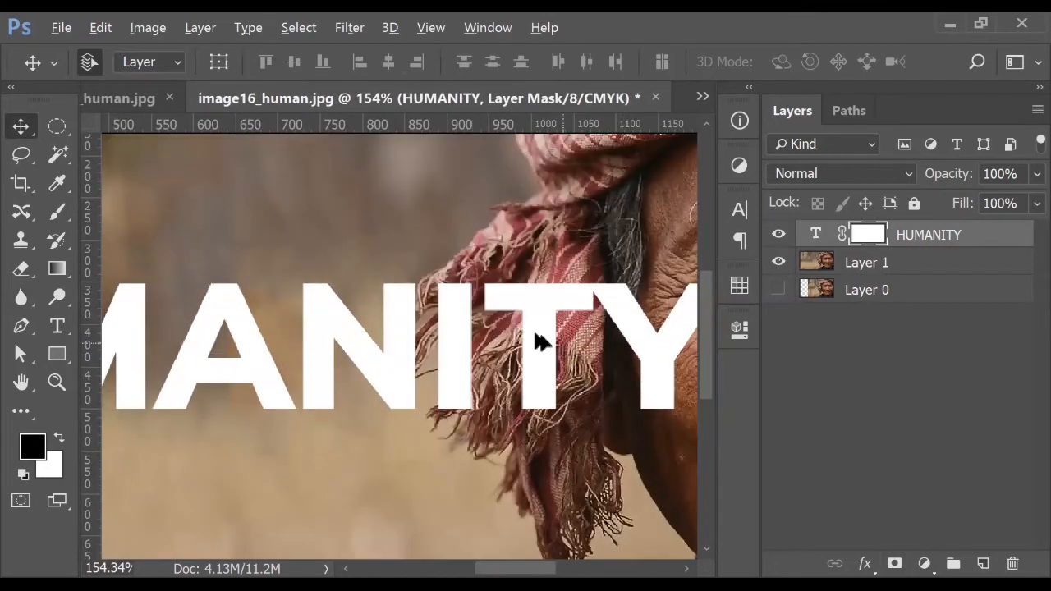
click(55, 217)
drag(517, 346, 354, 378)
mouse_move(415, 355)
mouse_down()
mouse_move(447, 340)
mouse_move(465, 366)
mouse_move(466, 413)
mouse_move(513, 354)
mouse_move(528, 395)
mouse_move(491, 414)
mouse_move(519, 403)
mouse_up()
mouse_move(436, 337)
mouse_down()
mouse_move(335, 324)
mouse_move(374, 345)
mouse_move(411, 316)
mouse_move(378, 377)
mouse_move(384, 423)
mouse_move(366, 425)
mouse_move(360, 407)
mouse_up()
Drop the text opacity to 56% and set brush hardness to 97% to refine the scarf edge
scroll(291, 353, up, 2)
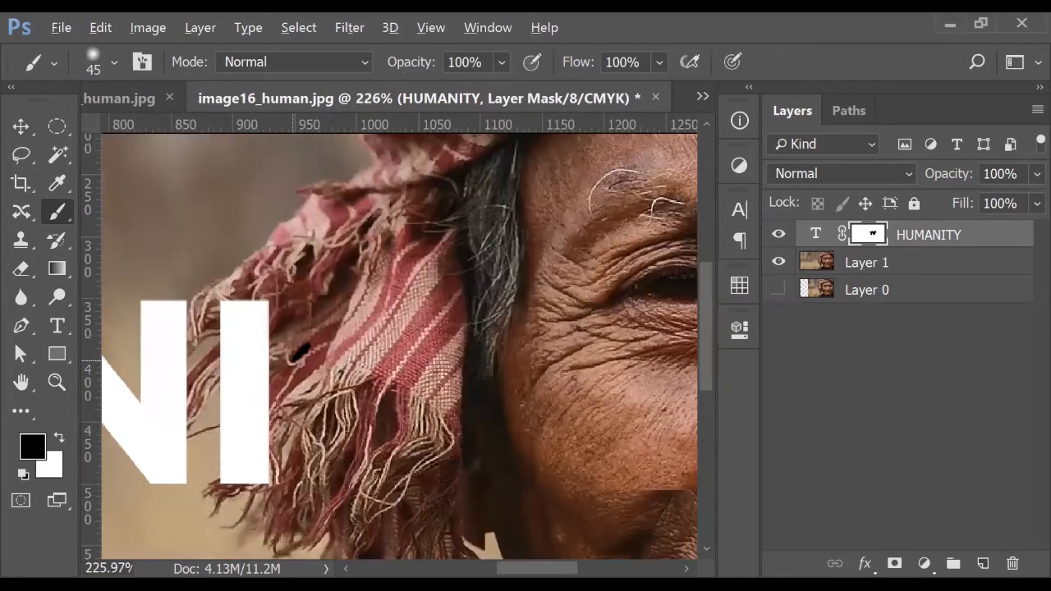
scroll(297, 353, up, 3)
drag(938, 183, 908, 189)
drag(392, 311, 630, 249)
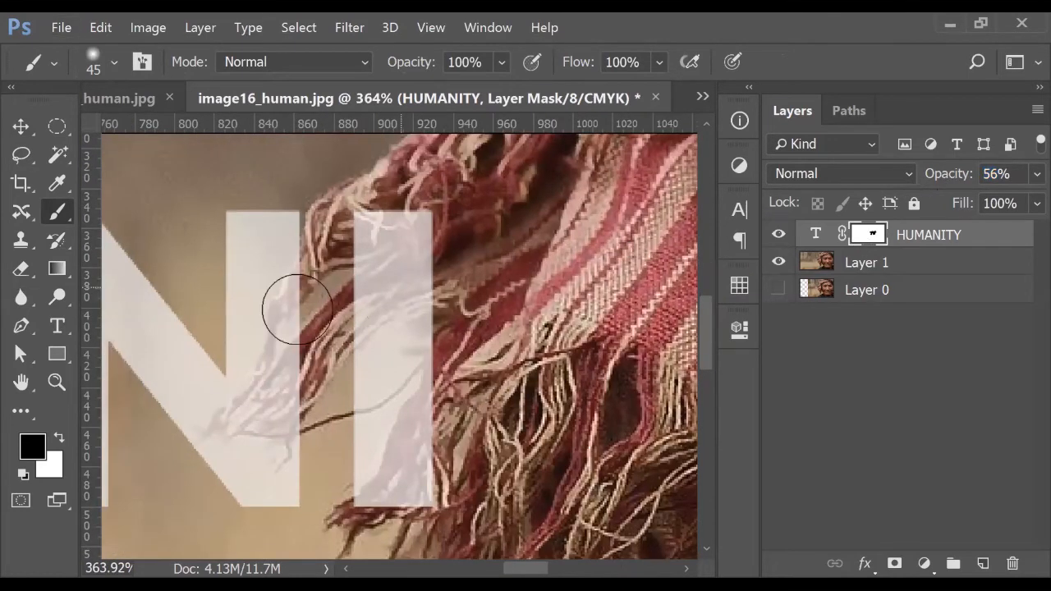
scroll(436, 281, up, 2)
mouse_move(436, 258)
mouse_down()
mouse_move(411, 263)
mouse_move(436, 266)
mouse_up()
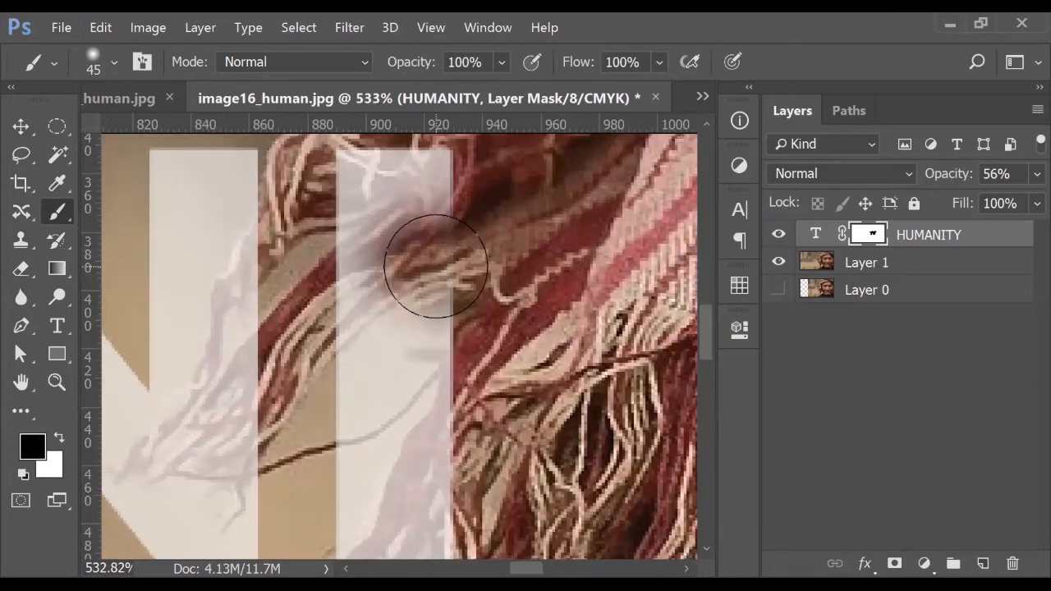
click(117, 70)
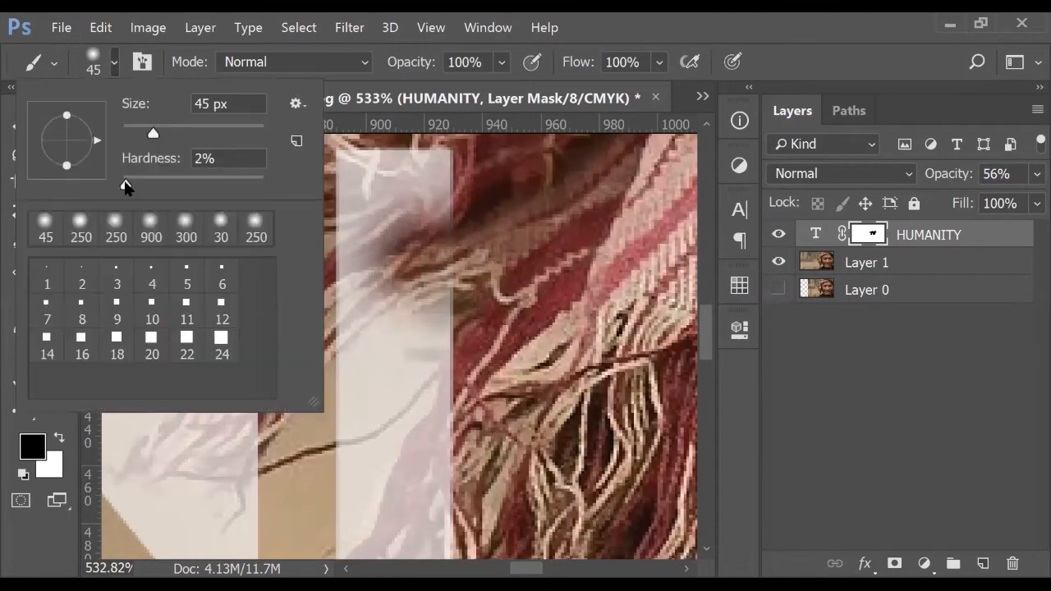
drag(250, 188, 258, 188)
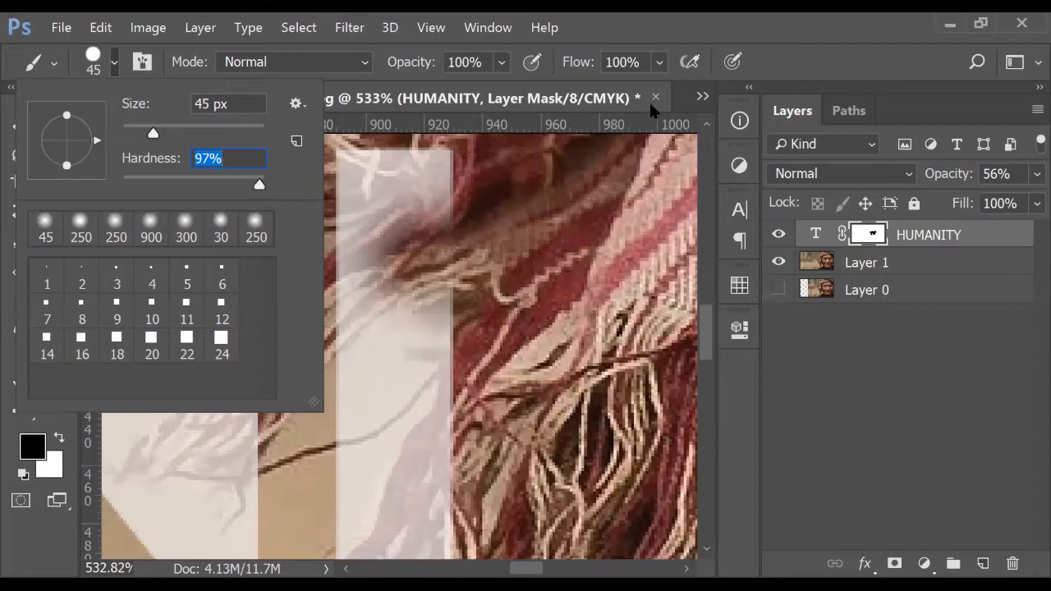
click(440, 209)
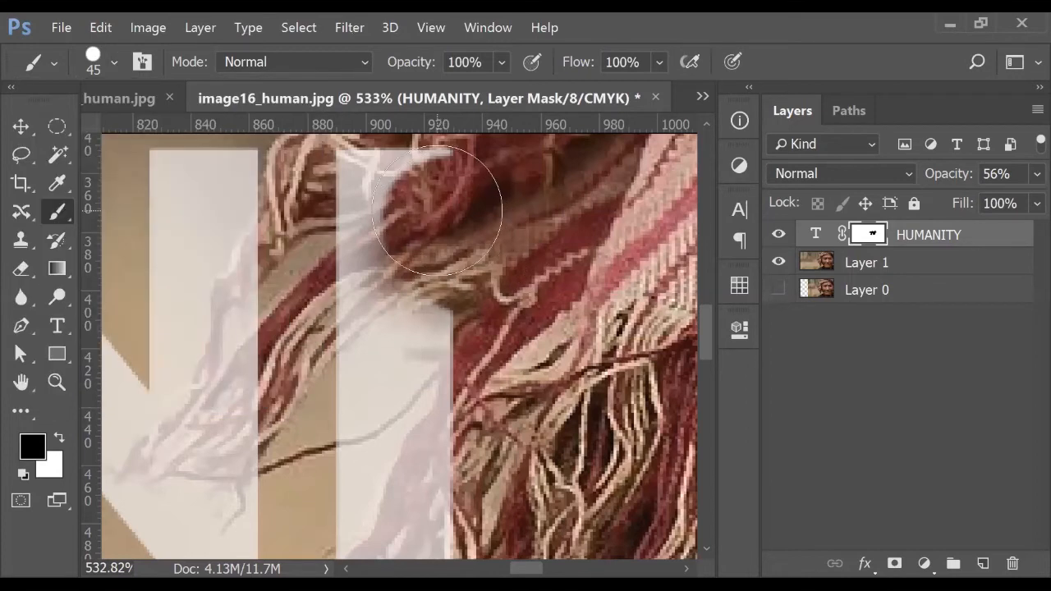
With a much smaller brush, mask red fringe strands and a dark hair strand over the letters
key(bracketleft)
key(bracketleft)
key(bracketleft)
key(bracketleft)
key(bracketleft)
key(bracketleft)
key(bracketleft)
key(bracketleft)
mouse_move(399, 242)
mouse_down()
mouse_move(343, 256)
mouse_move(372, 239)
mouse_move(327, 281)
mouse_move(333, 302)
mouse_move(351, 293)
mouse_move(310, 336)
mouse_move(350, 332)
mouse_move(446, 289)
mouse_move(357, 320)
mouse_move(328, 347)
mouse_move(461, 308)
mouse_move(417, 354)
mouse_move(438, 356)
mouse_move(444, 396)
mouse_move(398, 468)
mouse_up()
drag(470, 430, 521, 214)
mouse_move(464, 244)
mouse_down()
mouse_move(435, 320)
mouse_move(389, 363)
mouse_move(499, 362)
mouse_move(442, 347)
mouse_move(493, 215)
mouse_move(453, 324)
mouse_move(463, 335)
mouse_move(499, 293)
mouse_move(493, 335)
mouse_move(473, 340)
mouse_move(500, 231)
mouse_move(446, 347)
mouse_up()
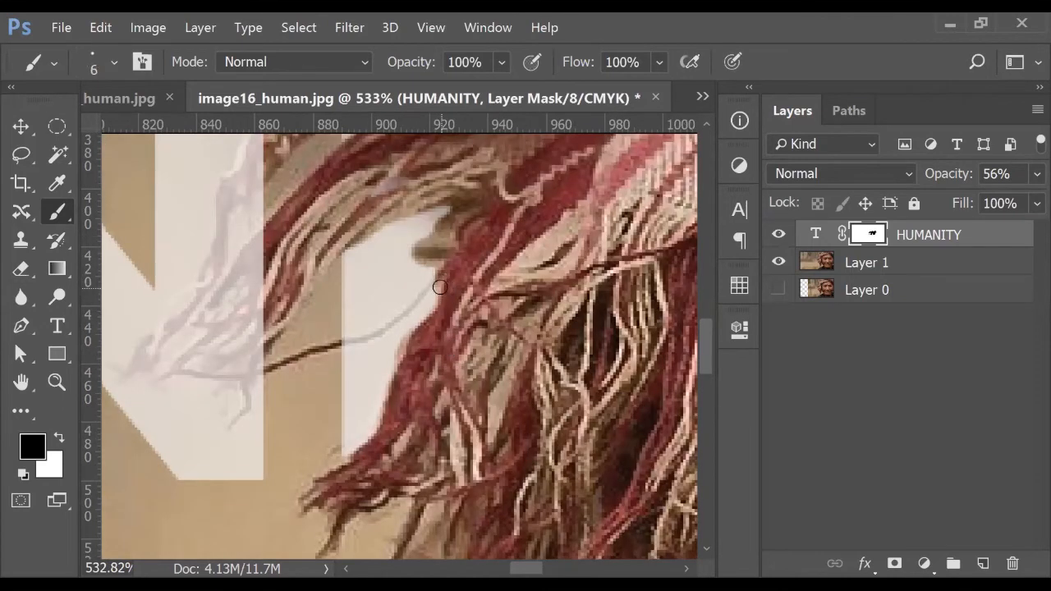
drag(425, 292, 341, 344)
mouse_move(216, 357)
mouse_down()
mouse_move(286, 347)
mouse_move(313, 371)
mouse_move(296, 422)
mouse_up()
mouse_move(307, 381)
mouse_down()
mouse_move(228, 384)
mouse_move(218, 364)
mouse_move(184, 364)
mouse_move(266, 281)
mouse_move(208, 358)
mouse_move(238, 326)
mouse_move(225, 346)
mouse_move(243, 372)
mouse_move(279, 351)
mouse_move(255, 375)
mouse_move(328, 351)
mouse_move(288, 366)
mouse_move(298, 372)
mouse_move(329, 307)
mouse_move(325, 340)
mouse_move(318, 348)
mouse_move(311, 335)
mouse_move(326, 301)
mouse_move(314, 301)
mouse_move(304, 345)
mouse_move(317, 316)
mouse_move(302, 306)
mouse_move(259, 314)
mouse_move(282, 262)
mouse_move(274, 311)
mouse_move(247, 334)
mouse_move(274, 347)
mouse_move(250, 353)
mouse_up()
mouse_move(301, 275)
mouse_down()
mouse_move(274, 298)
mouse_move(319, 248)
mouse_move(338, 258)
mouse_move(326, 245)
mouse_move(345, 210)
mouse_move(297, 271)
mouse_move(327, 264)
mouse_up()
Mask more fringe and hair strands over the letters, toggling HUMANITY's visibility to check
key(space)
drag(302, 366, 276, 470)
click(778, 234)
click(779, 234)
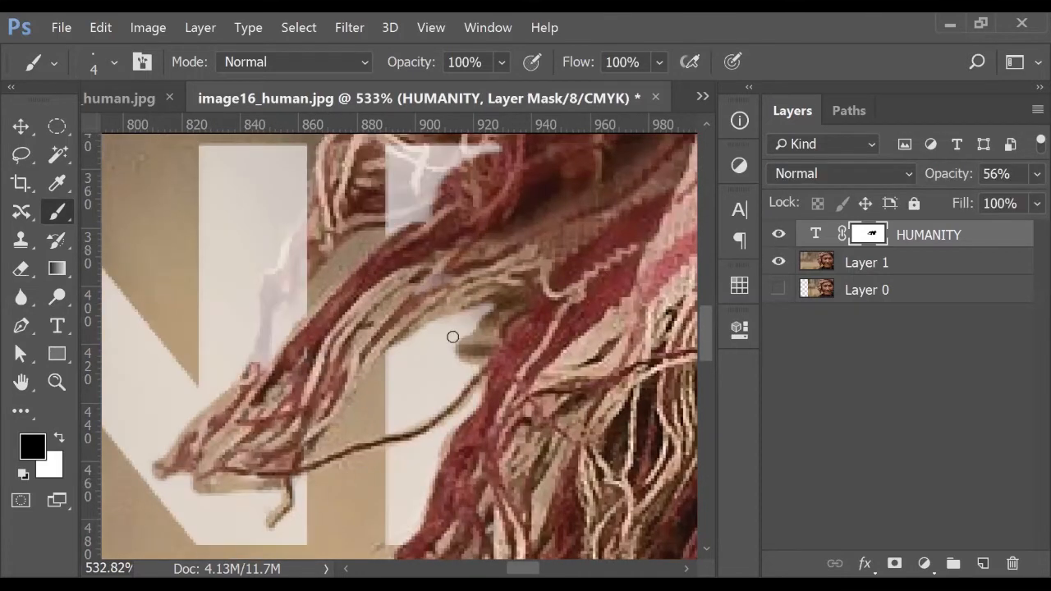
mouse_move(262, 361)
mouse_down()
mouse_move(273, 317)
mouse_move(314, 266)
mouse_move(272, 304)
mouse_move(255, 371)
mouse_up()
mouse_move(268, 294)
mouse_down()
mouse_move(299, 257)
mouse_move(287, 263)
mouse_move(306, 227)
mouse_move(303, 264)
mouse_up()
drag(295, 229, 314, 214)
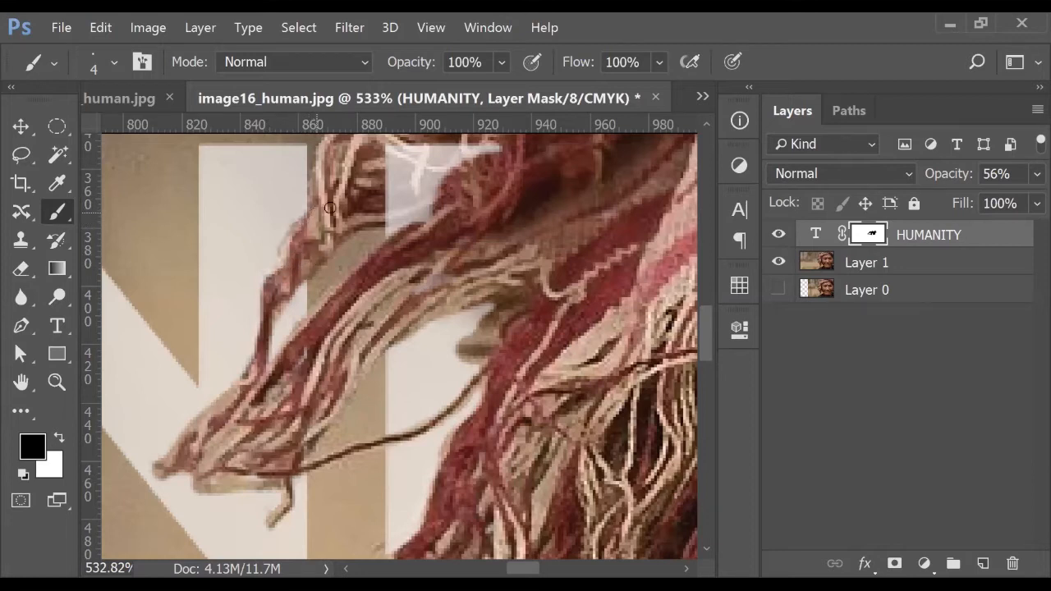
scroll(399, 176, down, 2)
mouse_move(399, 230)
mouse_down()
mouse_move(402, 186)
mouse_move(401, 202)
mouse_move(419, 179)
mouse_move(432, 188)
mouse_move(448, 179)
mouse_move(447, 194)
mouse_move(400, 197)
mouse_move(396, 179)
mouse_move(411, 173)
mouse_move(400, 187)
mouse_move(460, 182)
mouse_move(405, 191)
mouse_move(435, 183)
mouse_up()
scroll(480, 236, down, 5)
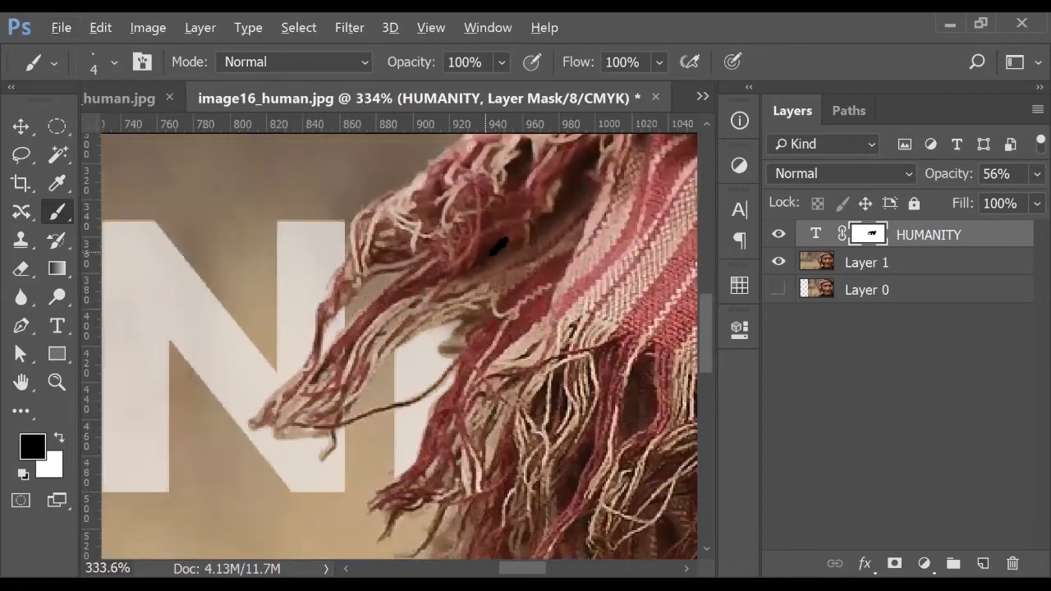
scroll(493, 247, down, 5)
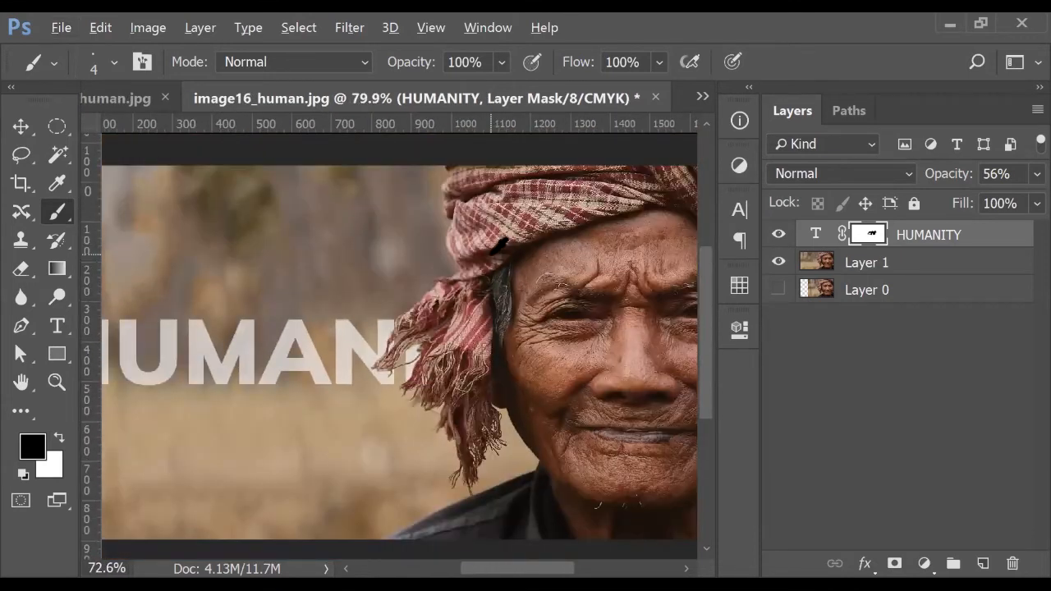
Return the HUMANITY layer to 100% opacity
drag(952, 184, 1025, 194)
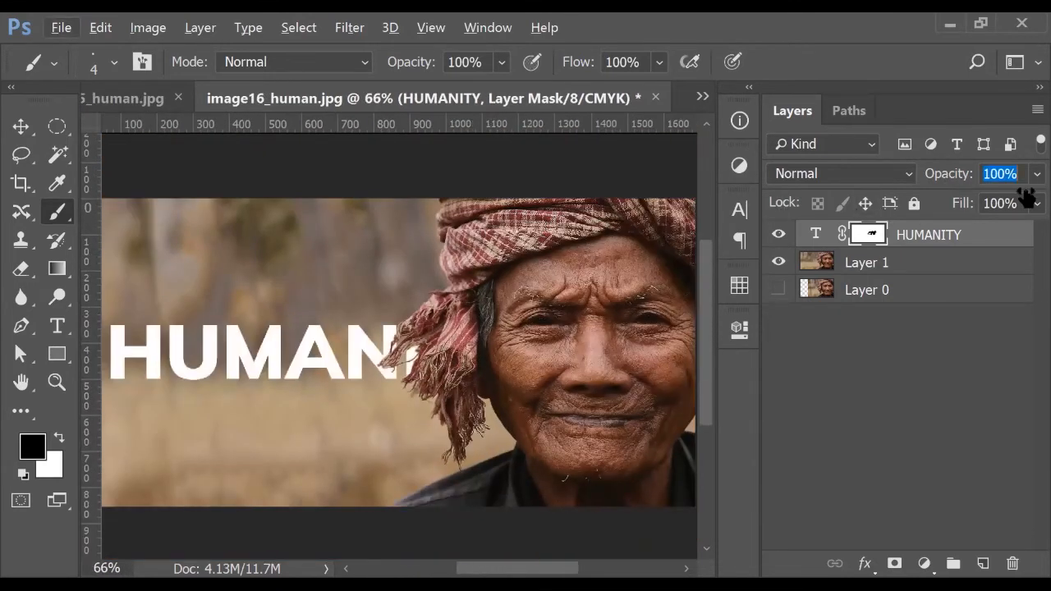
click(21, 126)
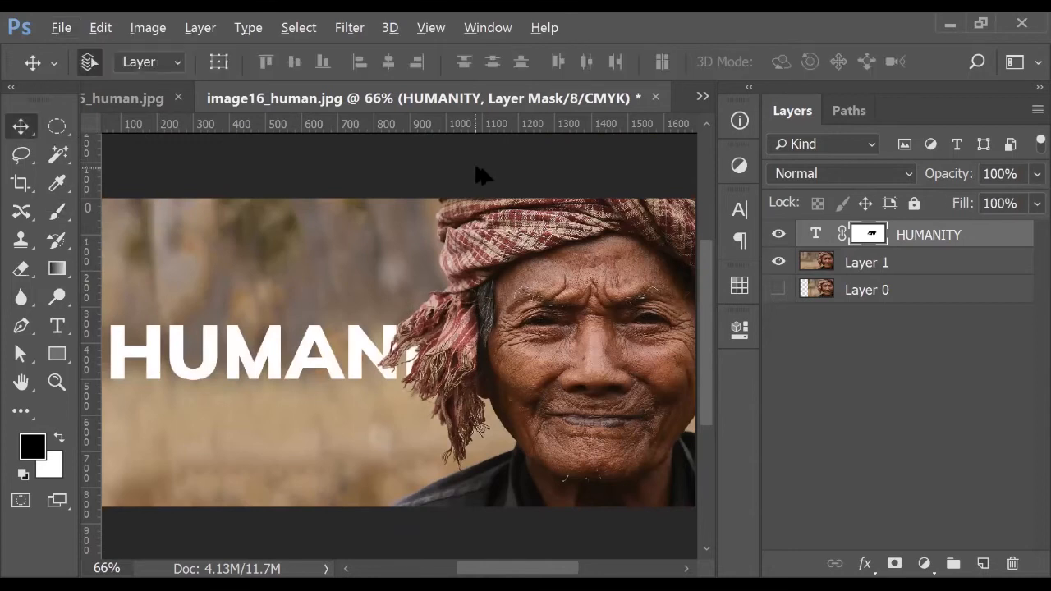
scroll(525, 205, down, 1)
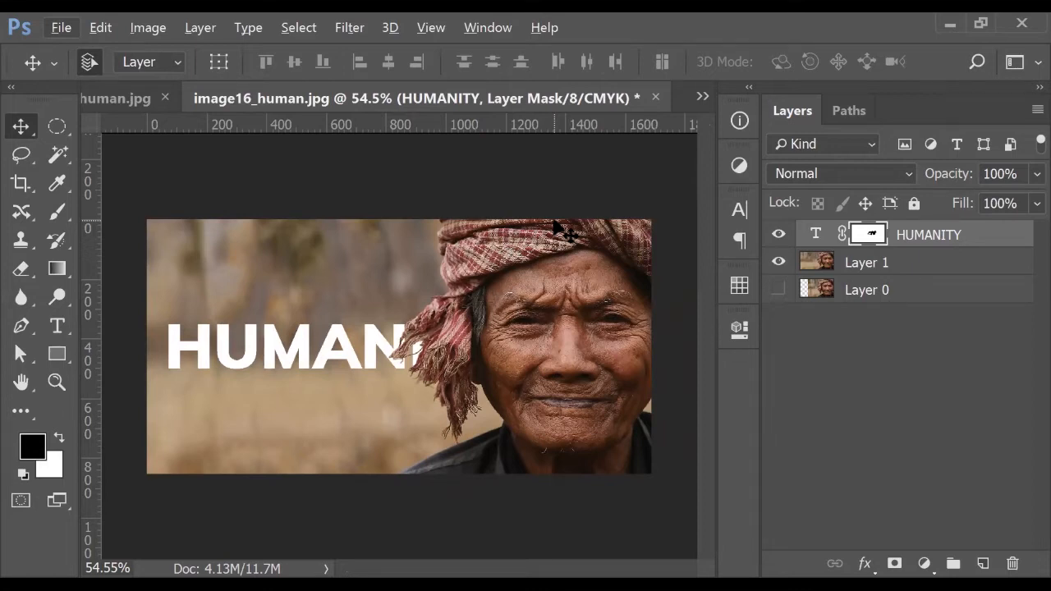
Pick the Brush tool and reselect the HUMANITY layer's mask
right_click(63, 211)
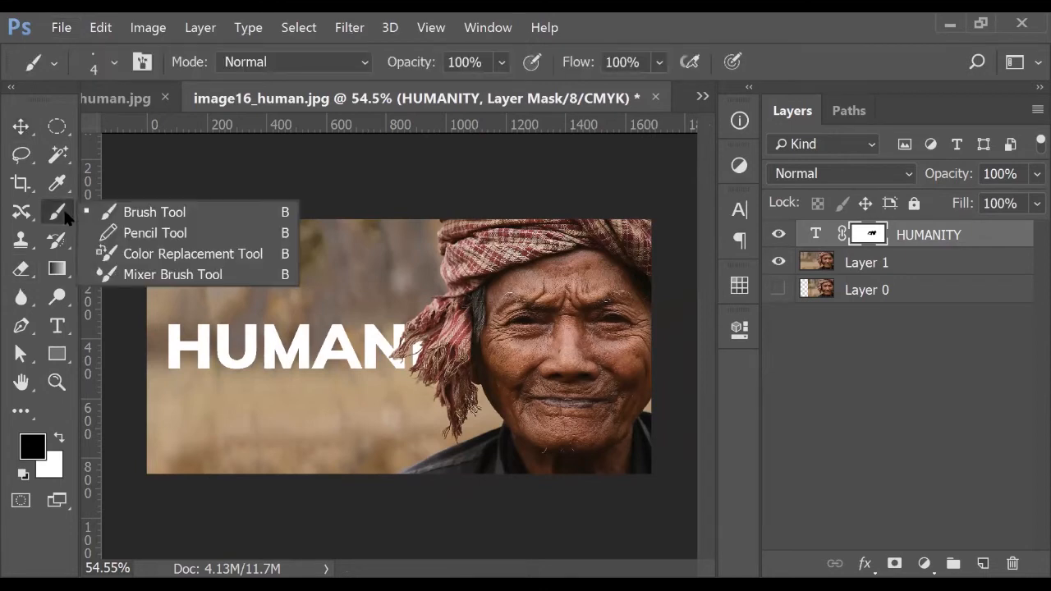
click(1025, 537)
click(965, 435)
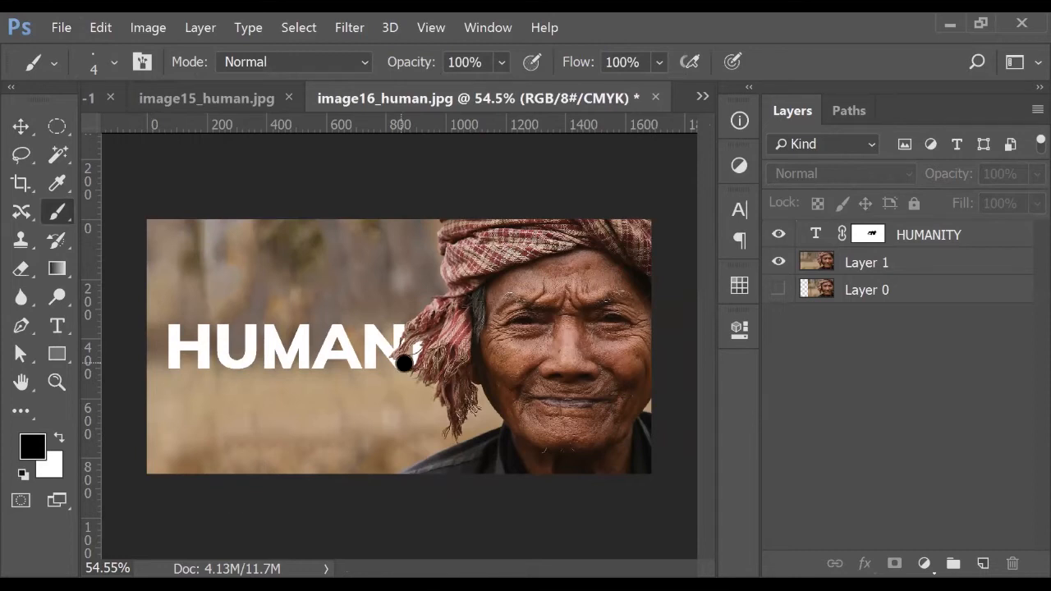
click(872, 236)
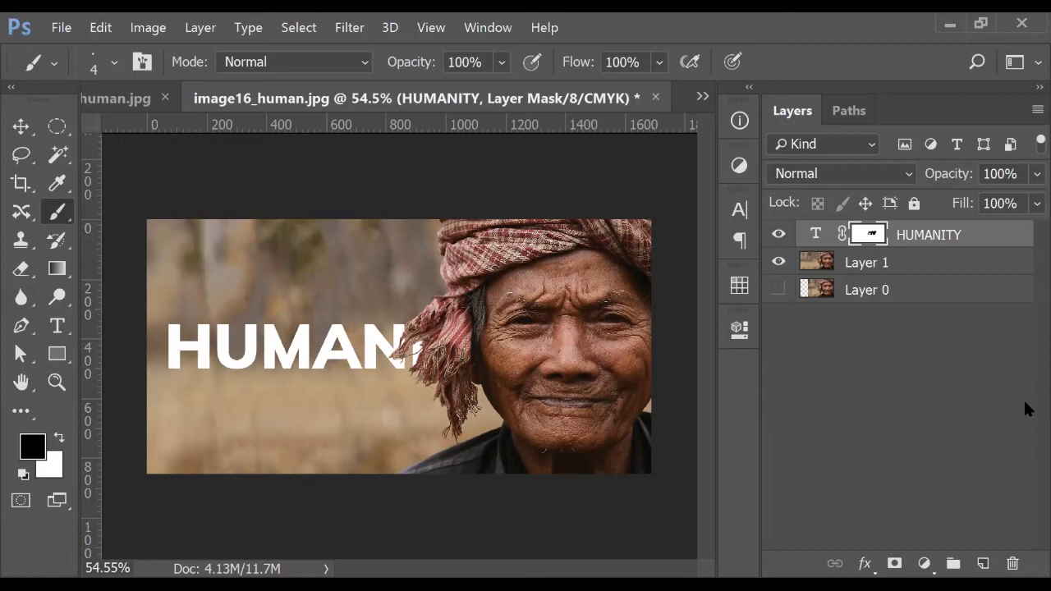
Kern the H and U of HUMANITY tighter with Alt+Left Arrow and commit the edit
click(22, 216)
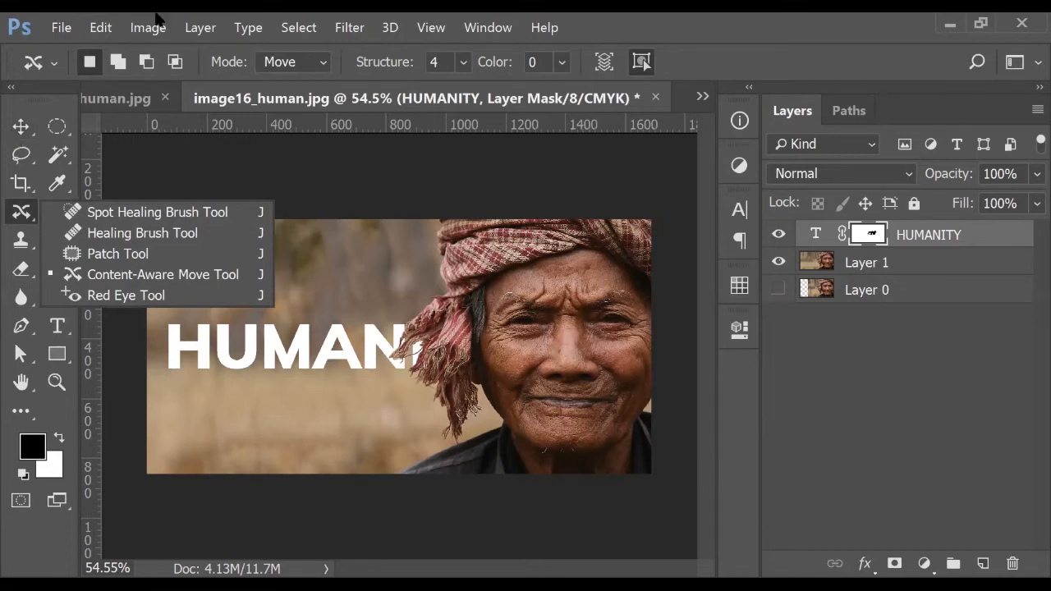
click(306, 227)
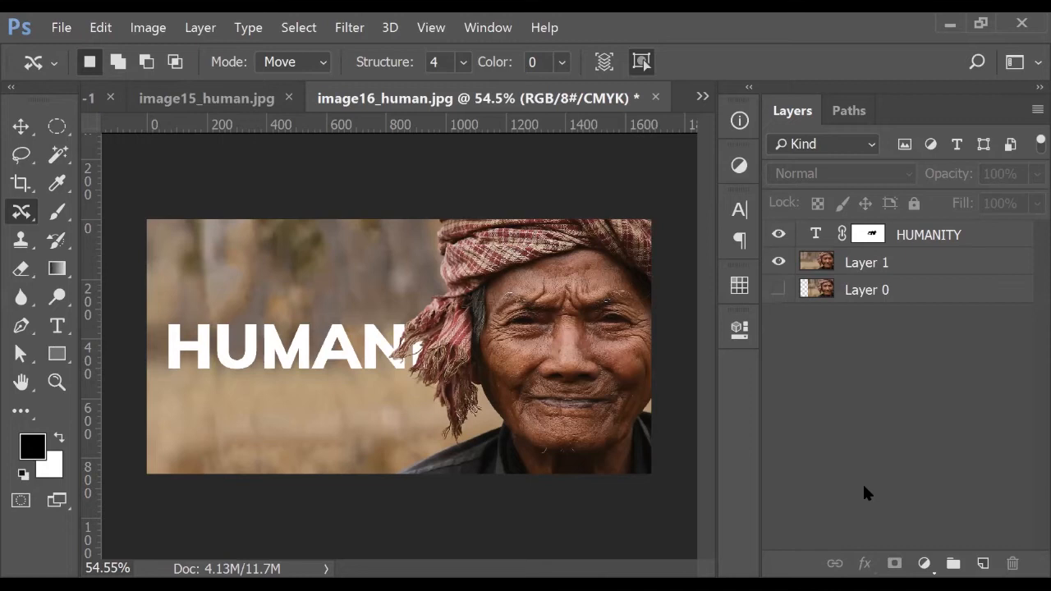
click(57, 325)
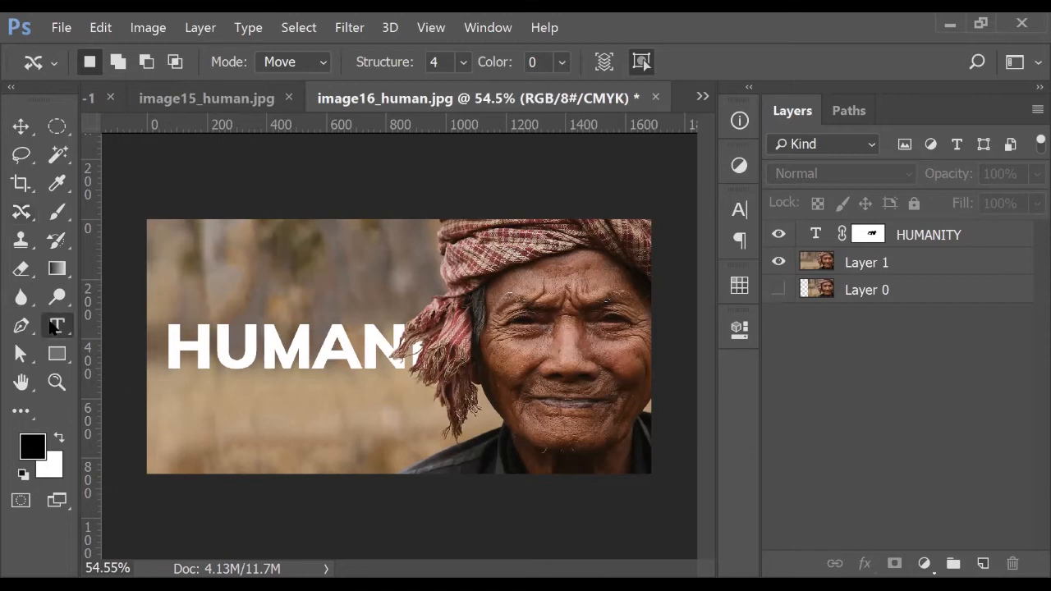
click(216, 345)
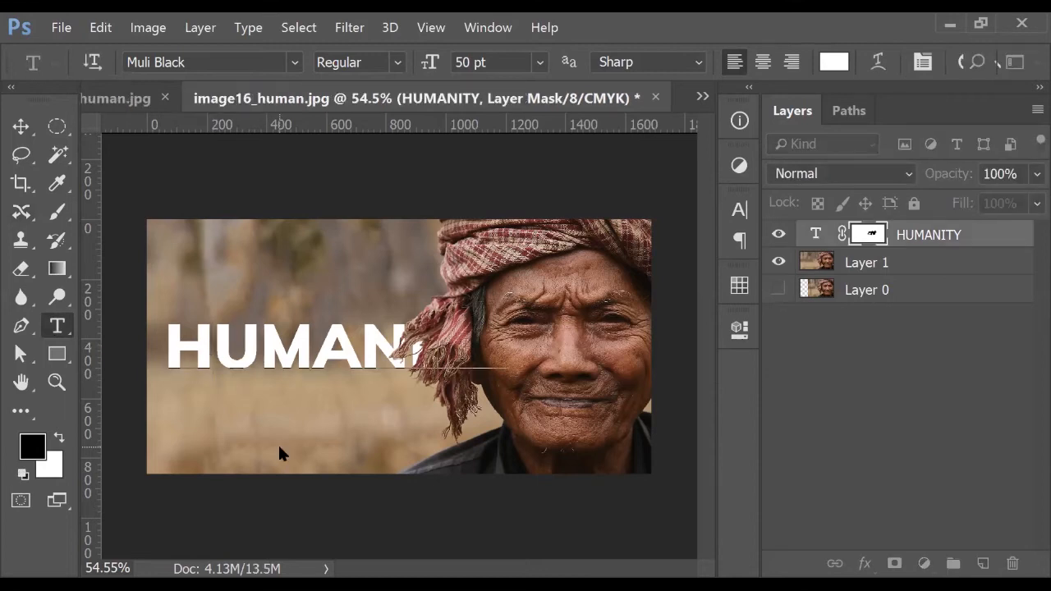
key(alt+Left)
key(alt+Left)
key(alt+Left)
key(alt+Left)
key(alt+Left)
key(alt+Left)
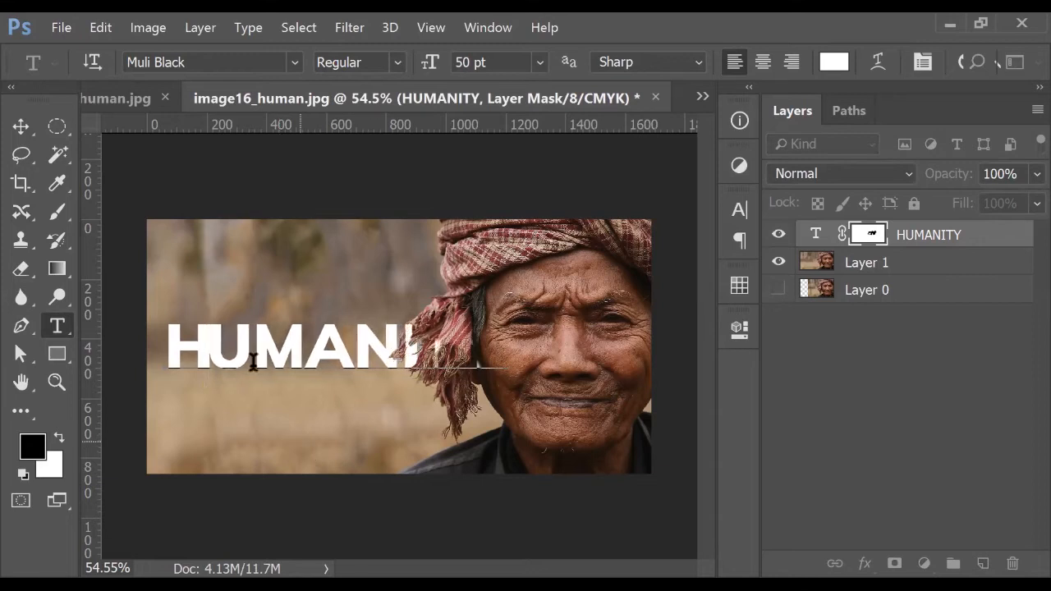
click(21, 126)
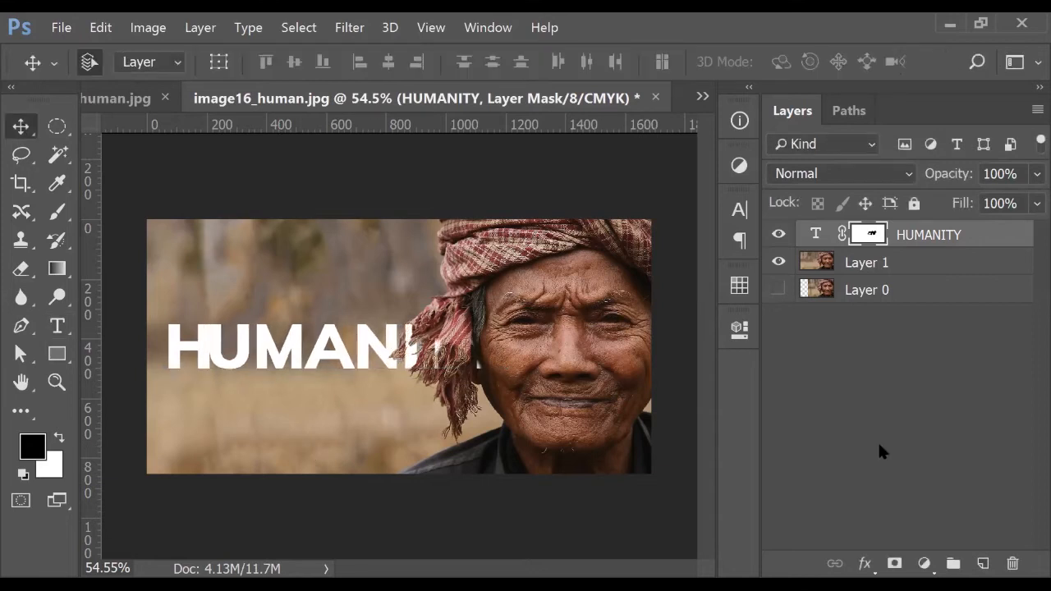
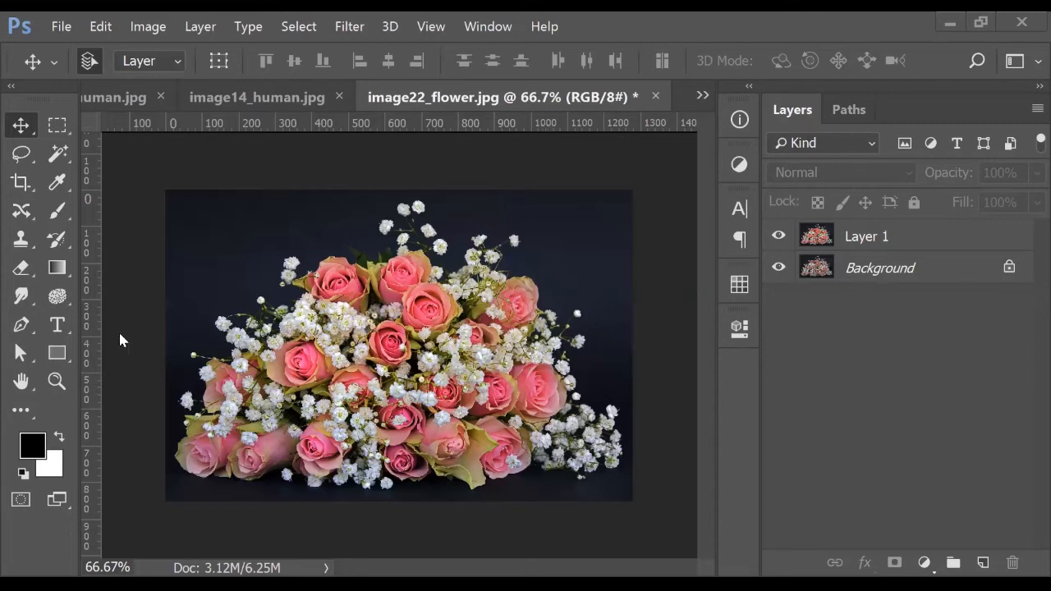
Select the toolbar tool used to boost colour saturation
click(56, 296)
Dismiss the Dodge/Burn/Sponge tool flyout
click(928, 417)
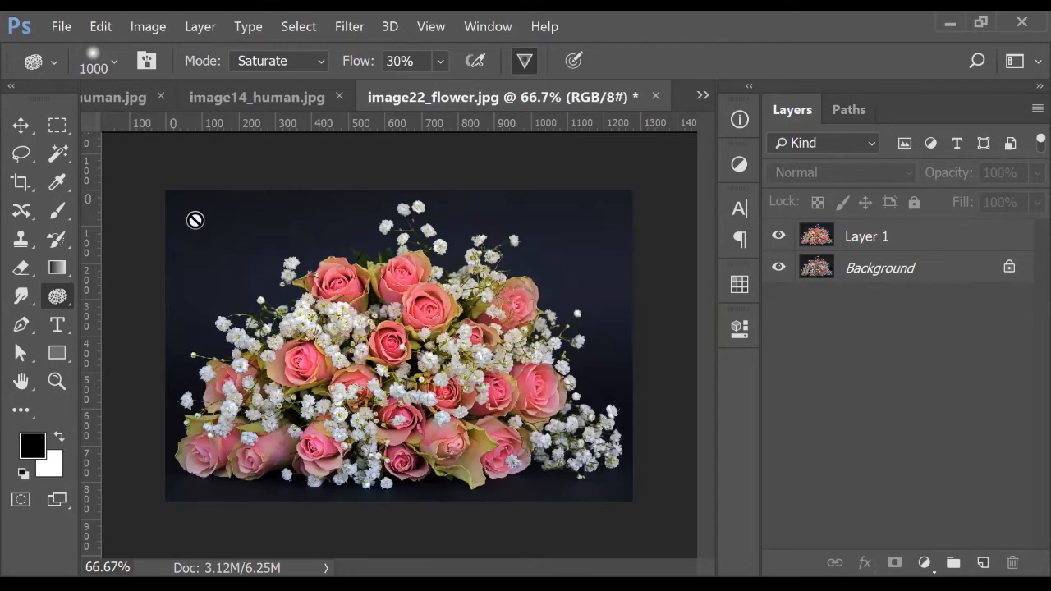
click(305, 97)
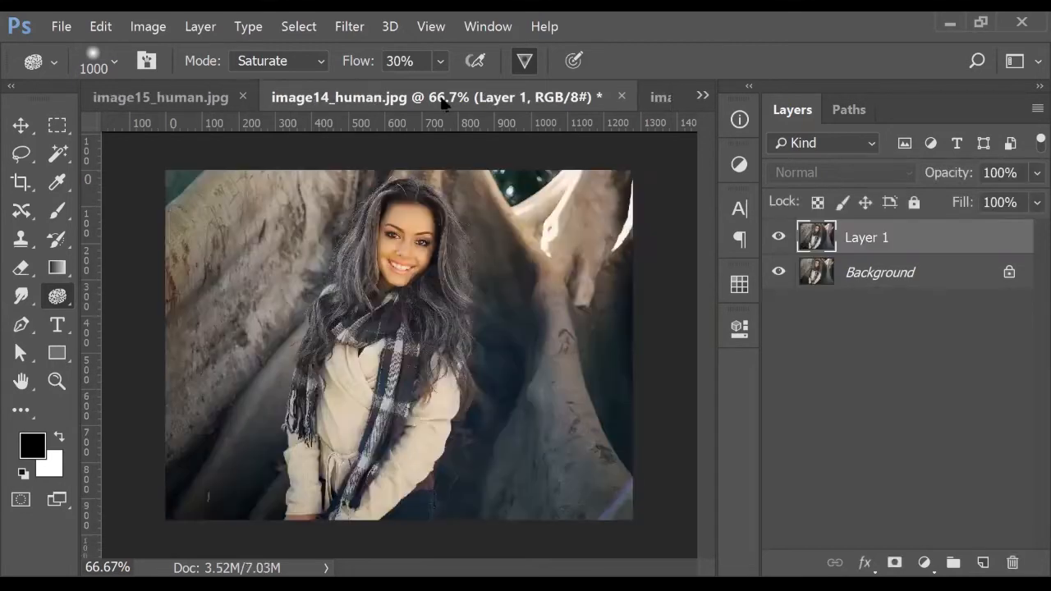
click(658, 97)
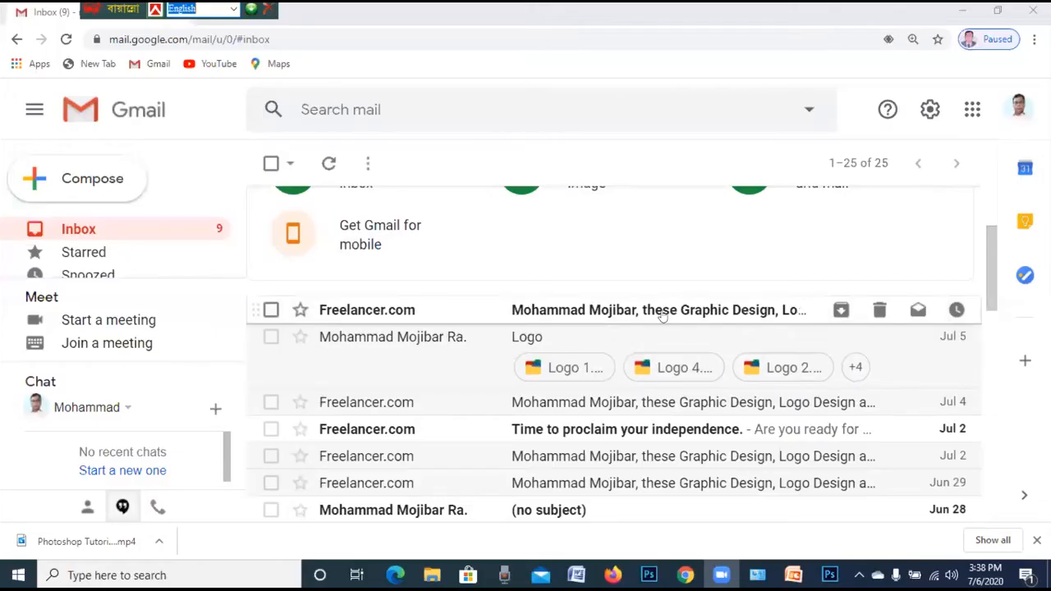
Scroll down the Gmail inbox
scroll(663, 306, down, 1)
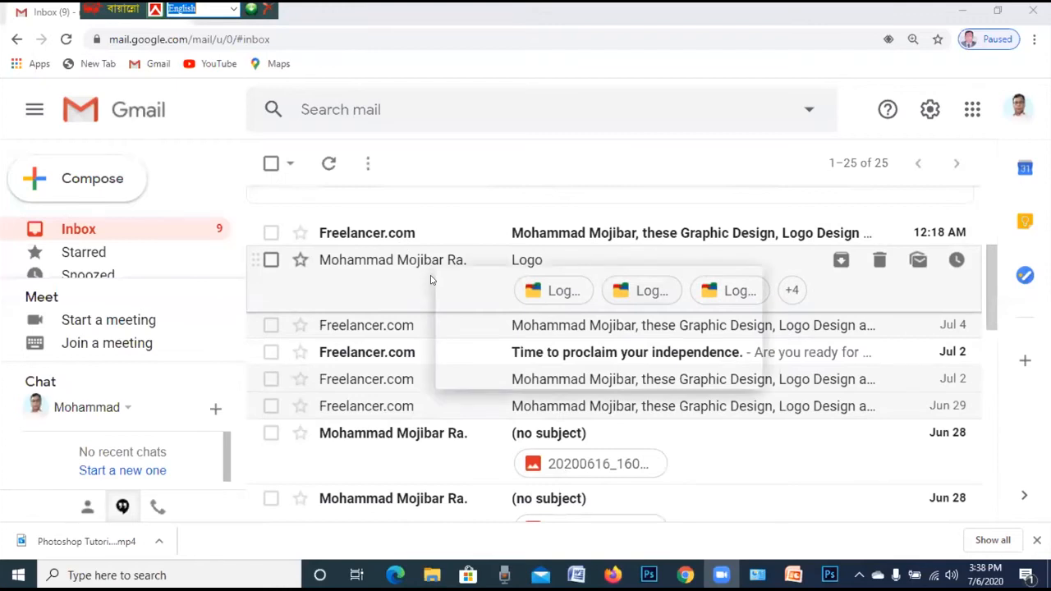
scroll(430, 280, up, 2)
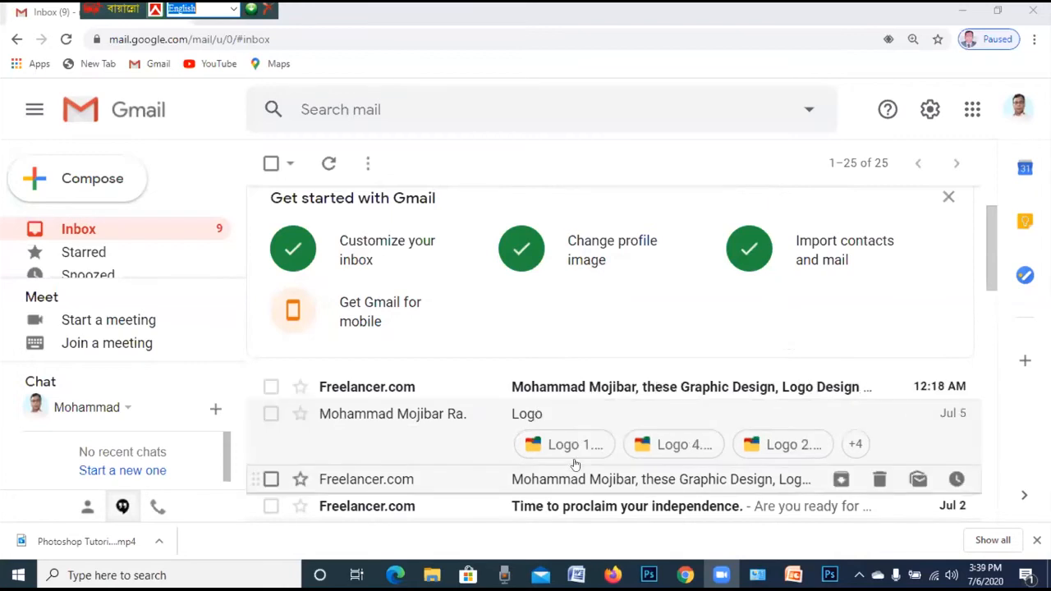
scroll(575, 465, down, 1)
scroll(575, 465, down, 3)
scroll(609, 465, down, 3)
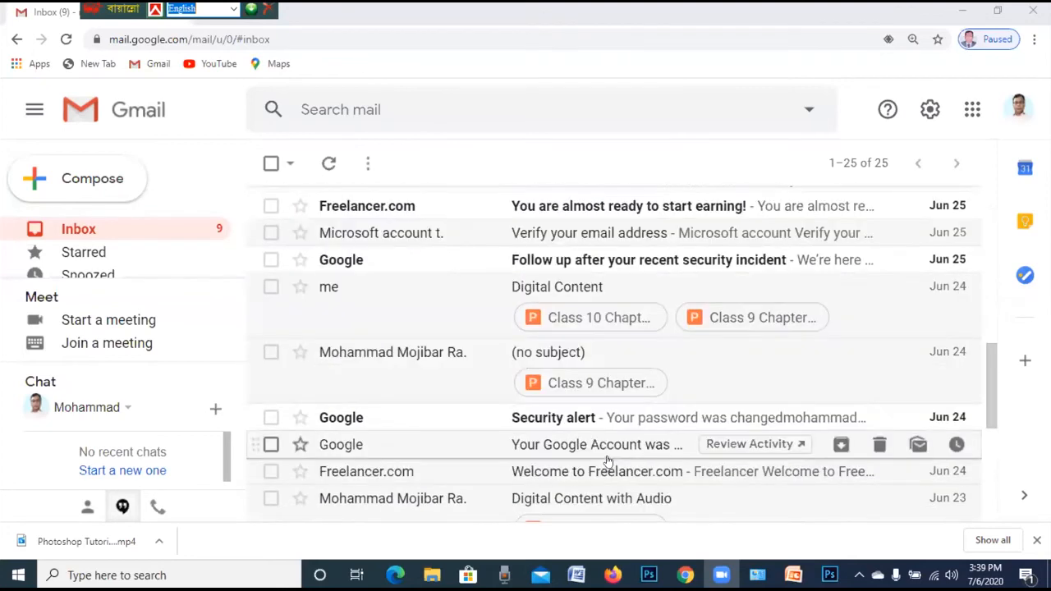
scroll(608, 466, down, 2)
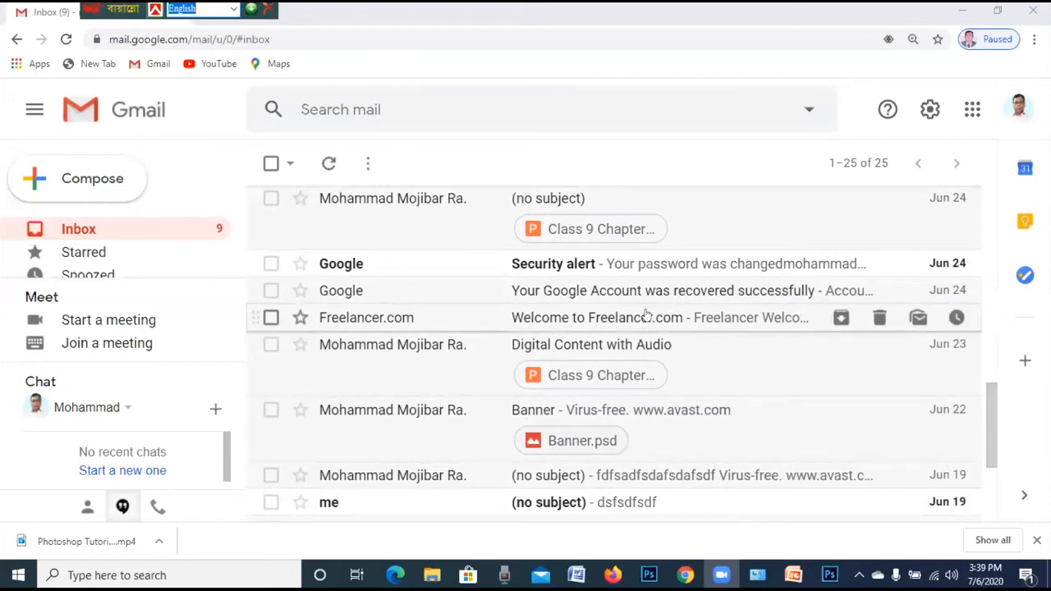
scroll(663, 413, up, 4)
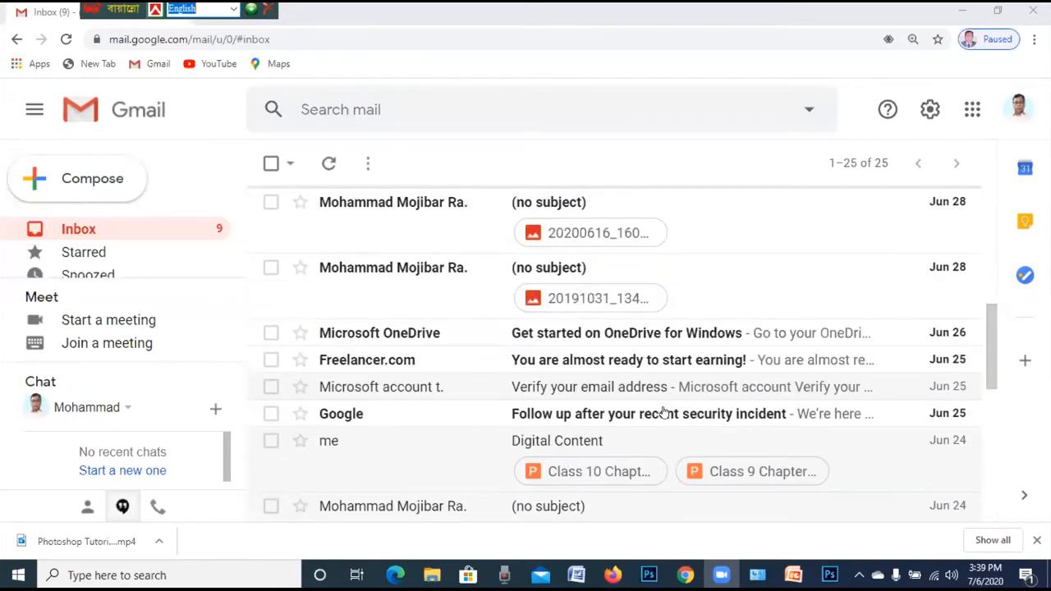
scroll(664, 413, up, 5)
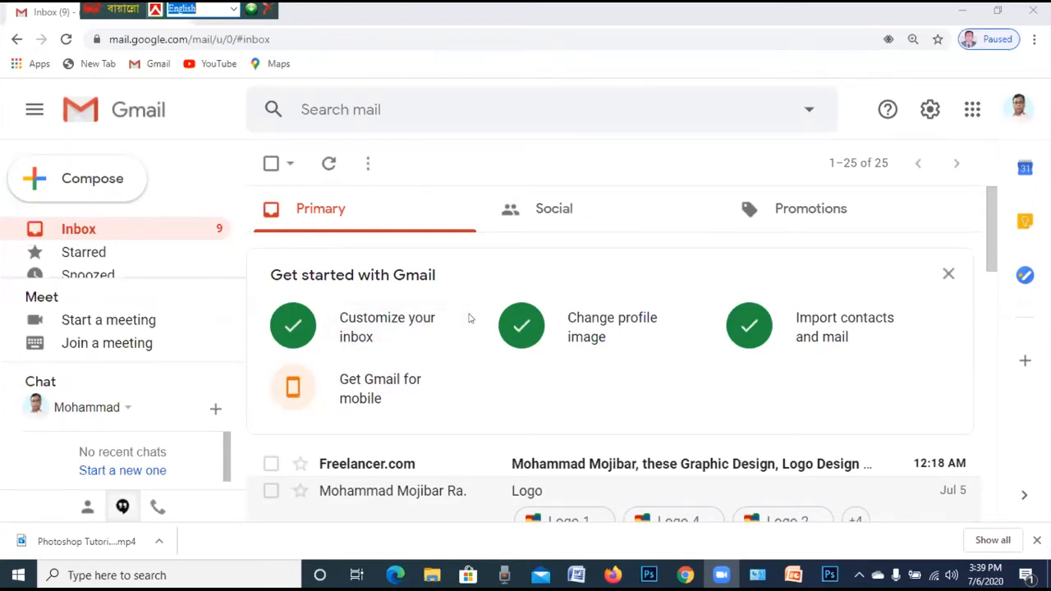
scroll(449, 354, down, 2)
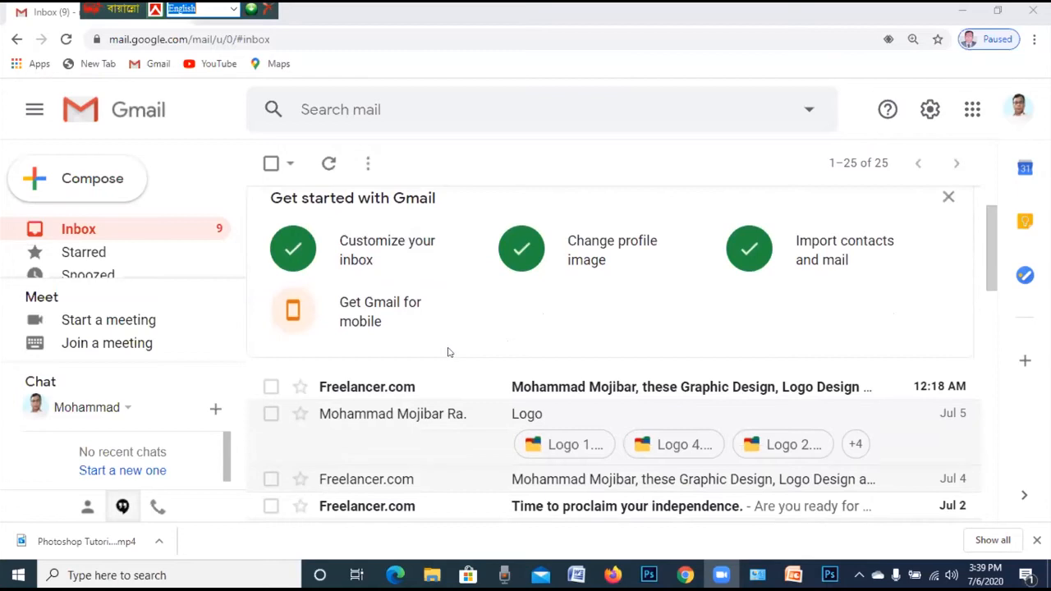
Open the newest Freelancer.com email and scroll through its Graphic Design and Logo Design listings
click(622, 399)
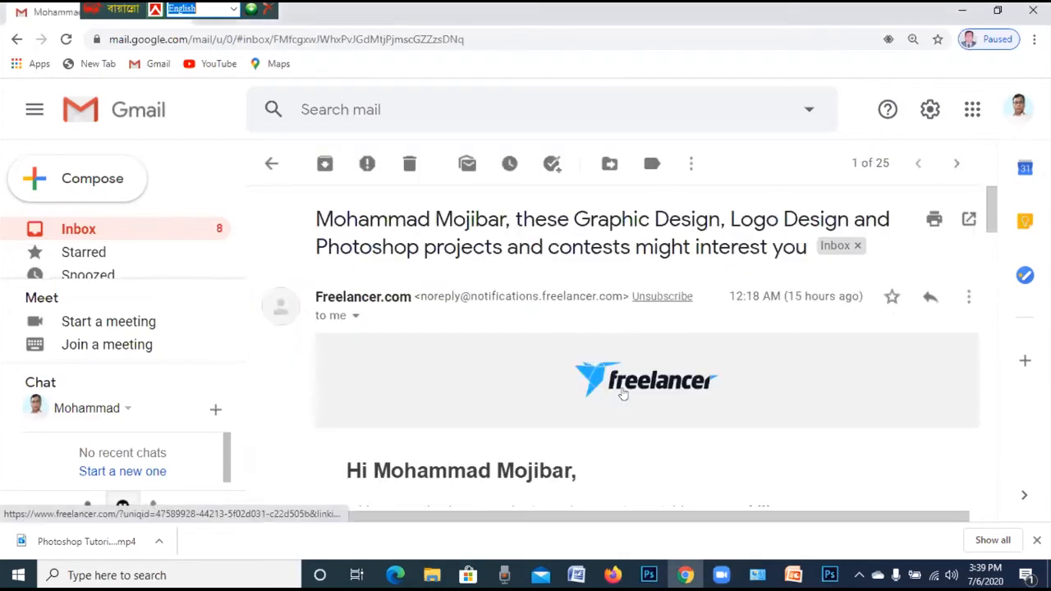
scroll(622, 394, down, 4)
scroll(621, 392, down, 3)
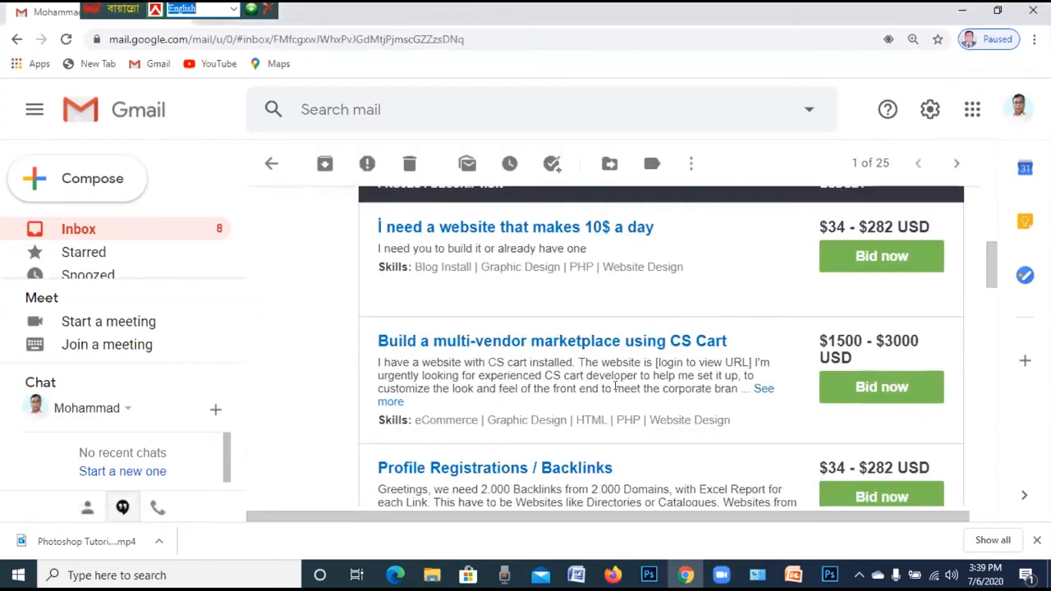
scroll(615, 386, down, 3)
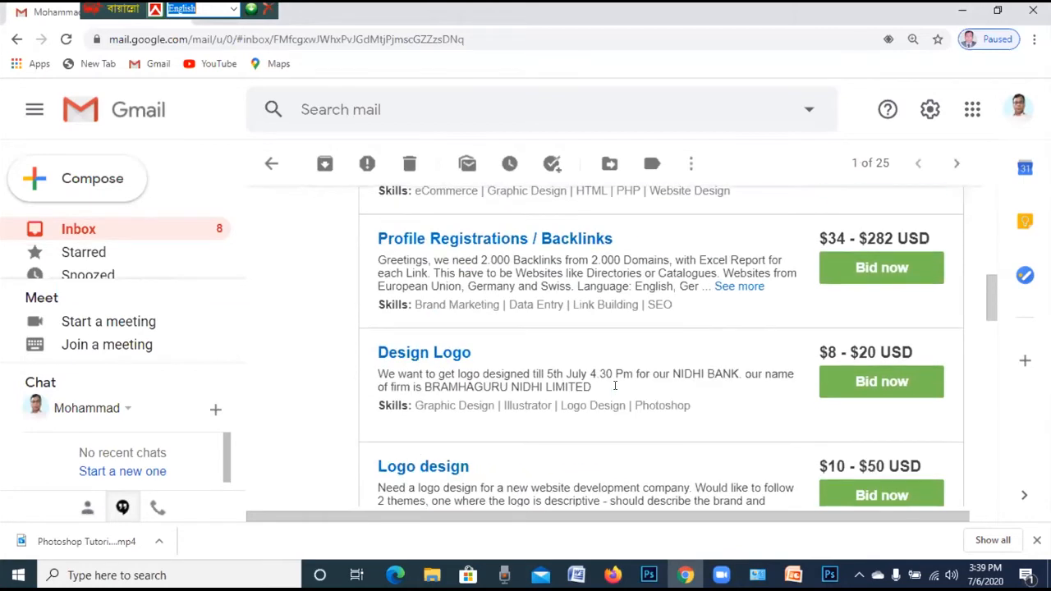
scroll(622, 388, up, 4)
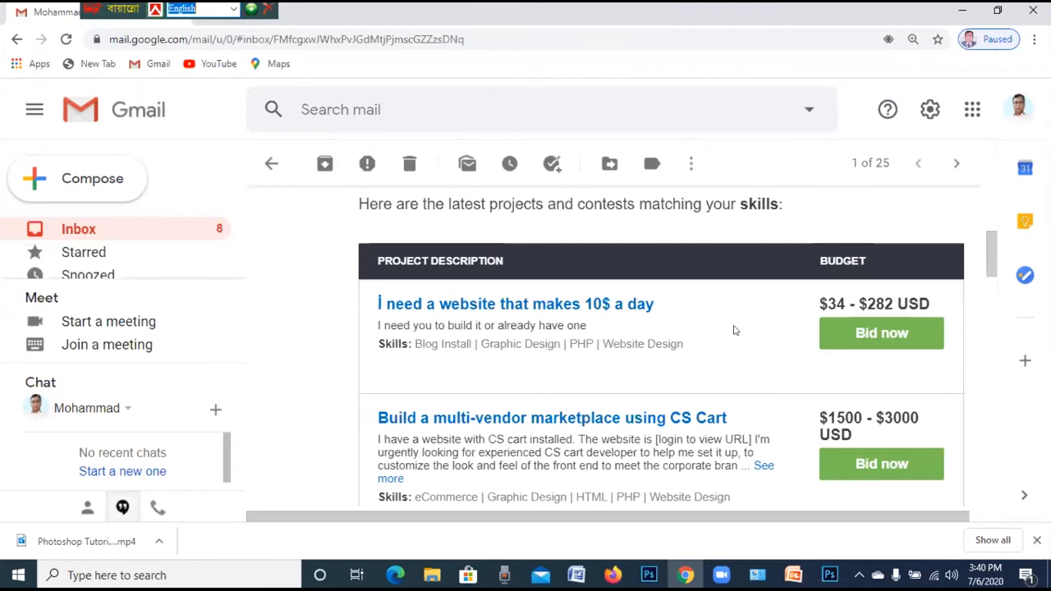
scroll(734, 330, down, 2)
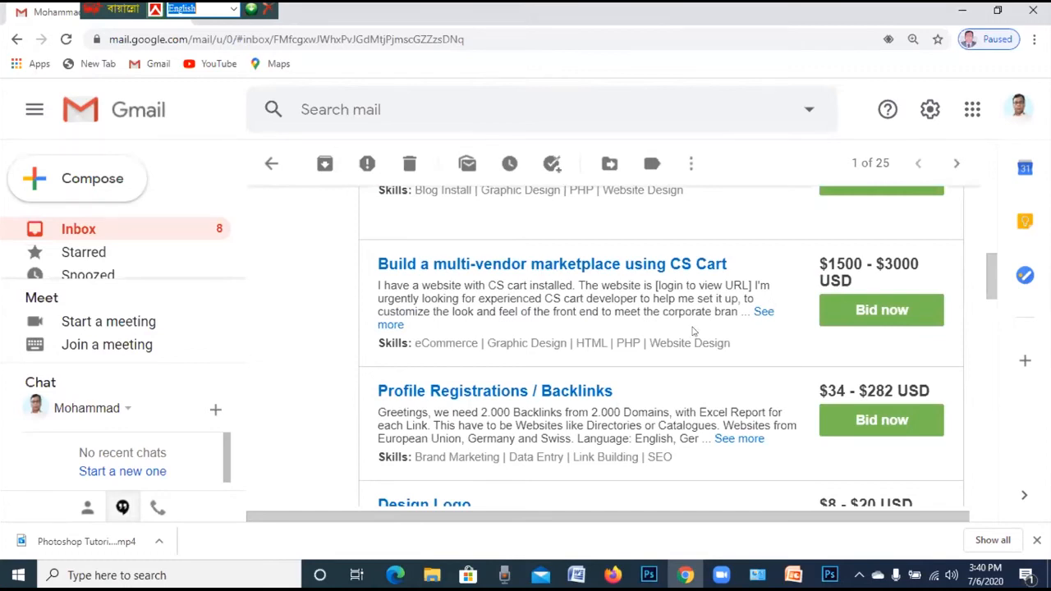
scroll(684, 340, down, 3)
scroll(686, 338, up, 1)
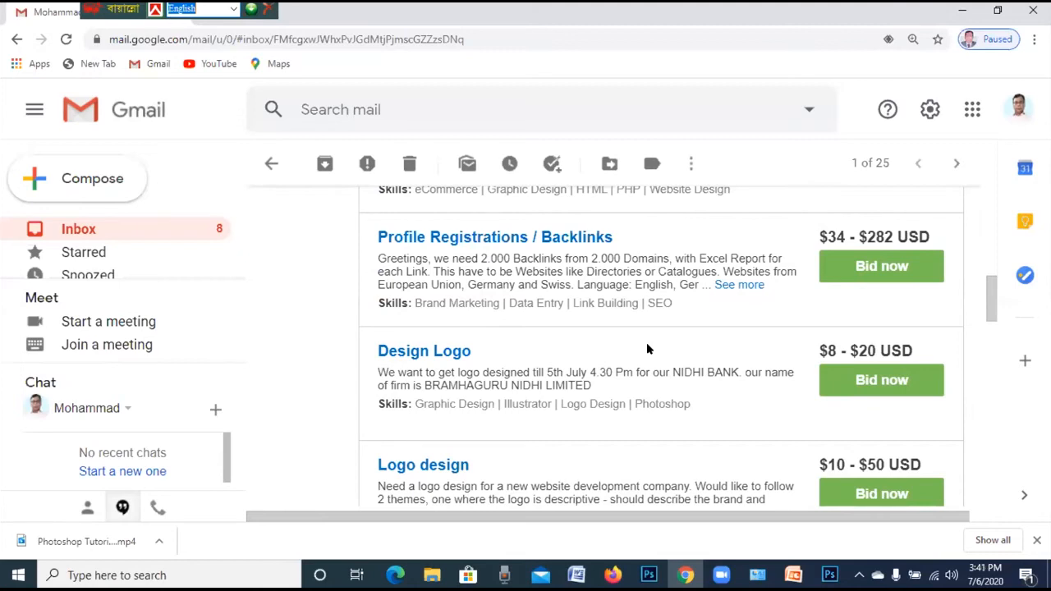
scroll(655, 331, down, 1)
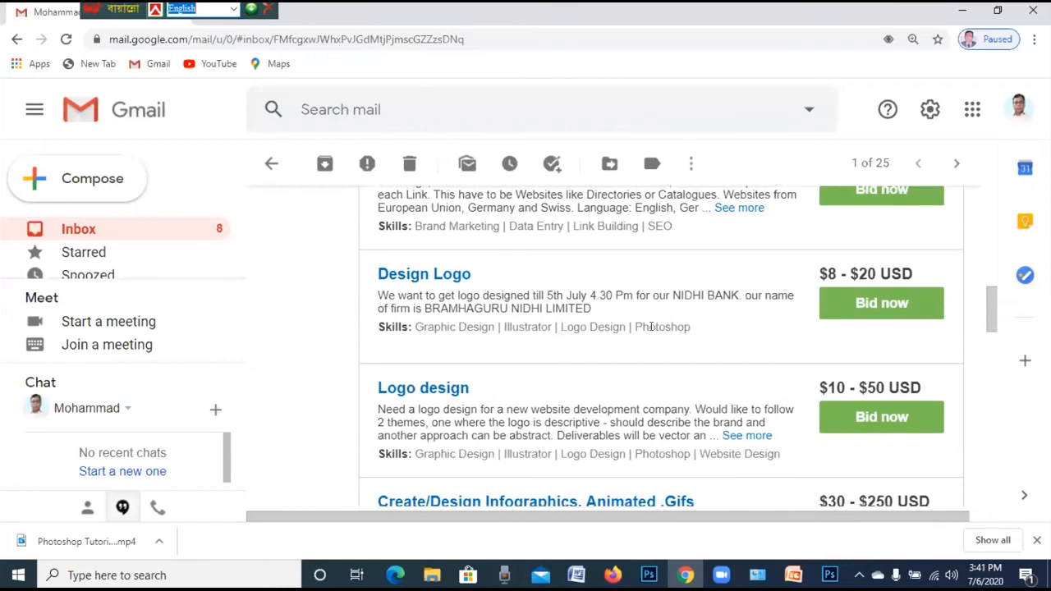
scroll(653, 328, down, 2)
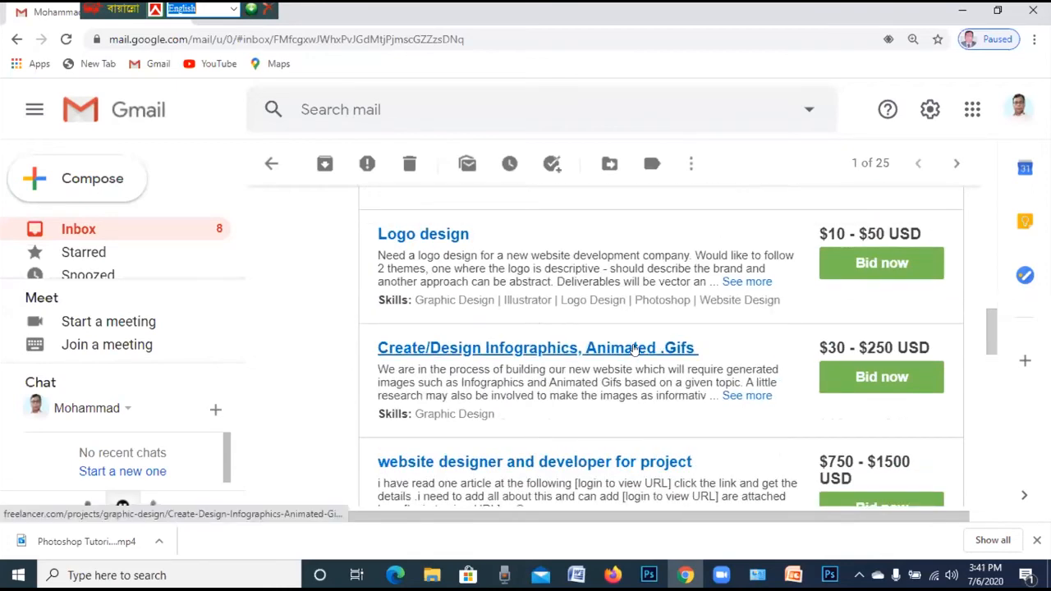
scroll(558, 339, up, 1)
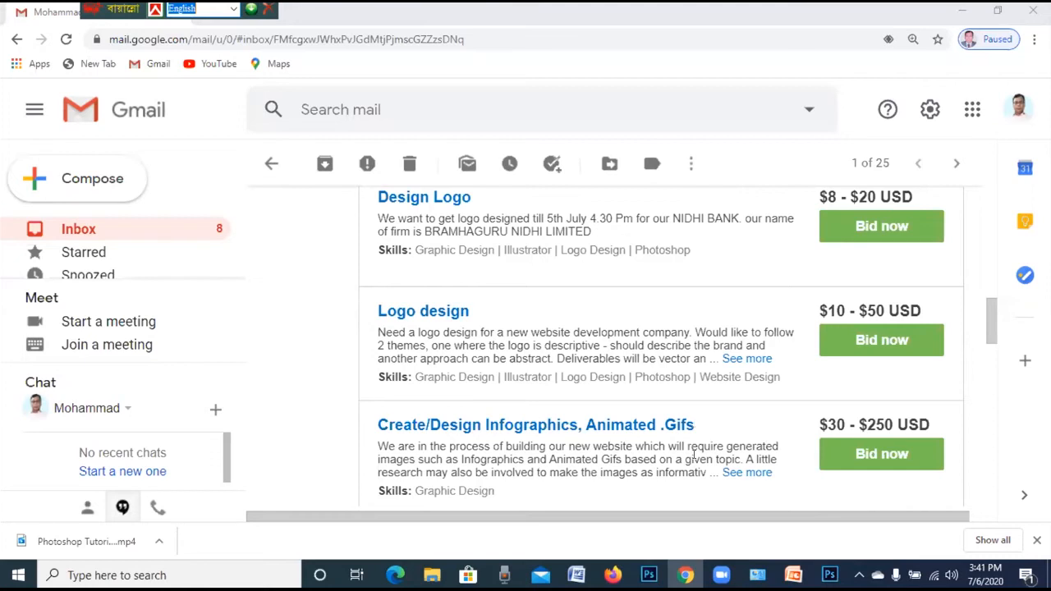
scroll(880, 412, down, 5)
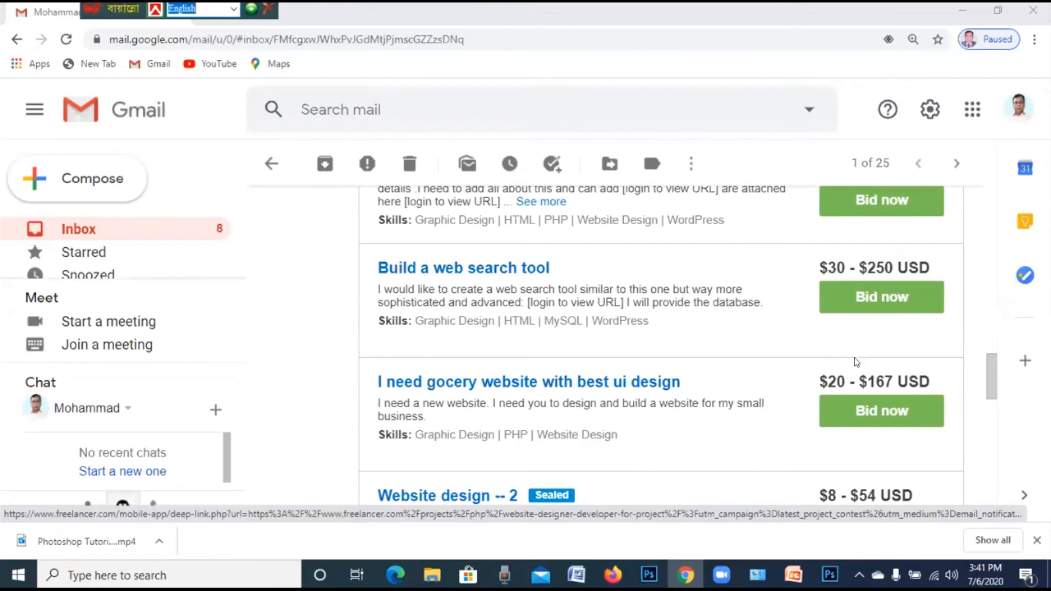
scroll(855, 362, down, 10)
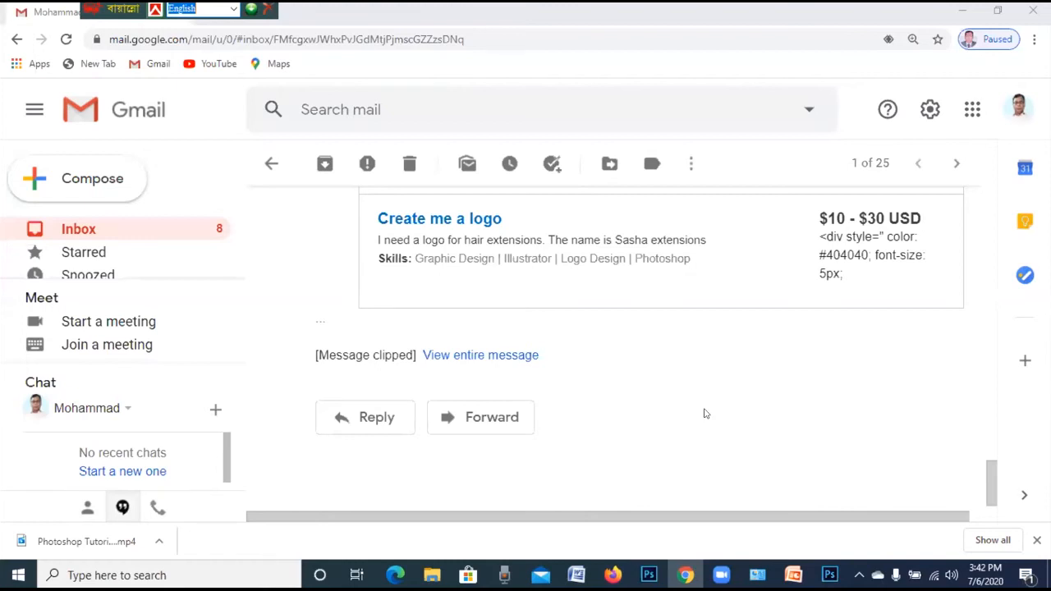
scroll(704, 414, up, 1)
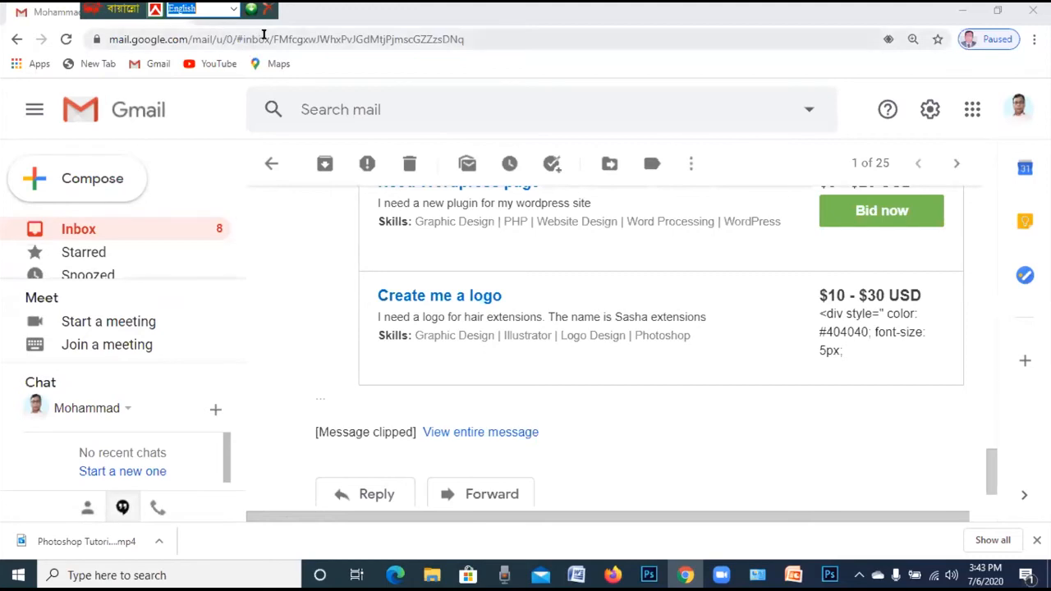
Leave the Gmail message for Google Drive via the Google apps launcher
click(294, 41)
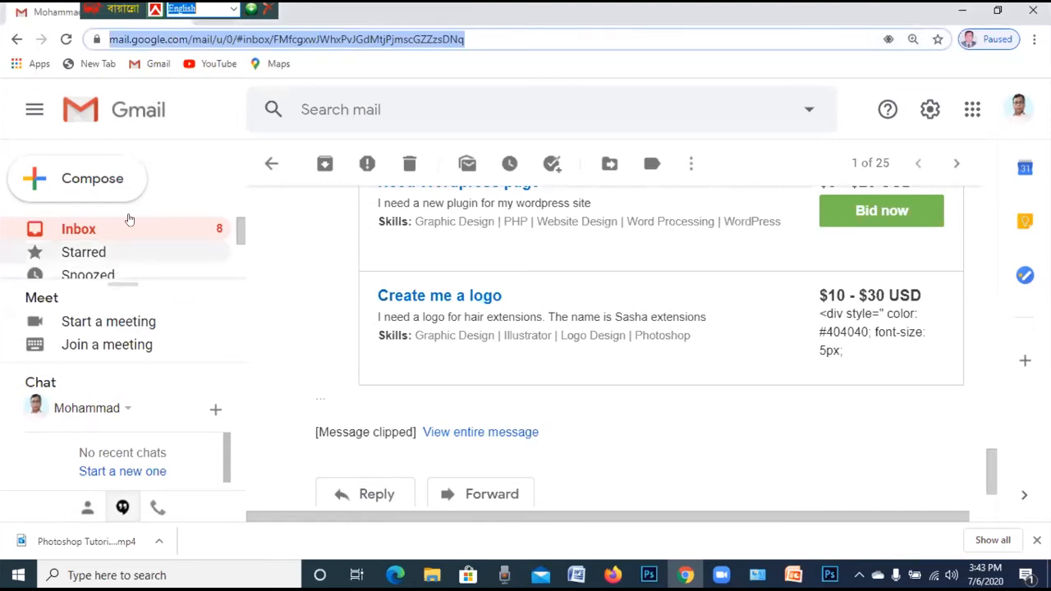
click(1034, 39)
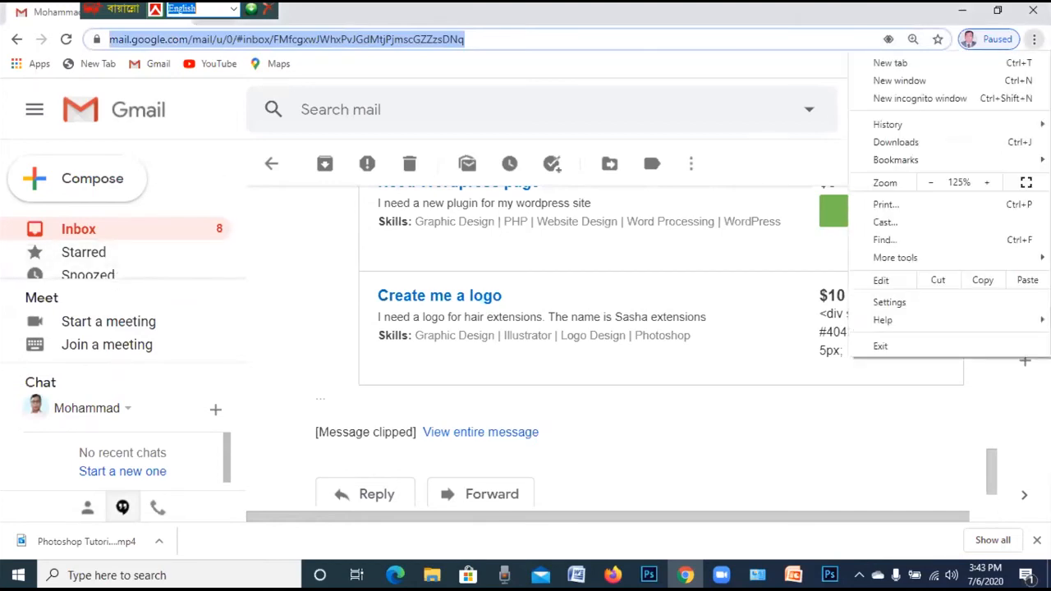
click(815, 55)
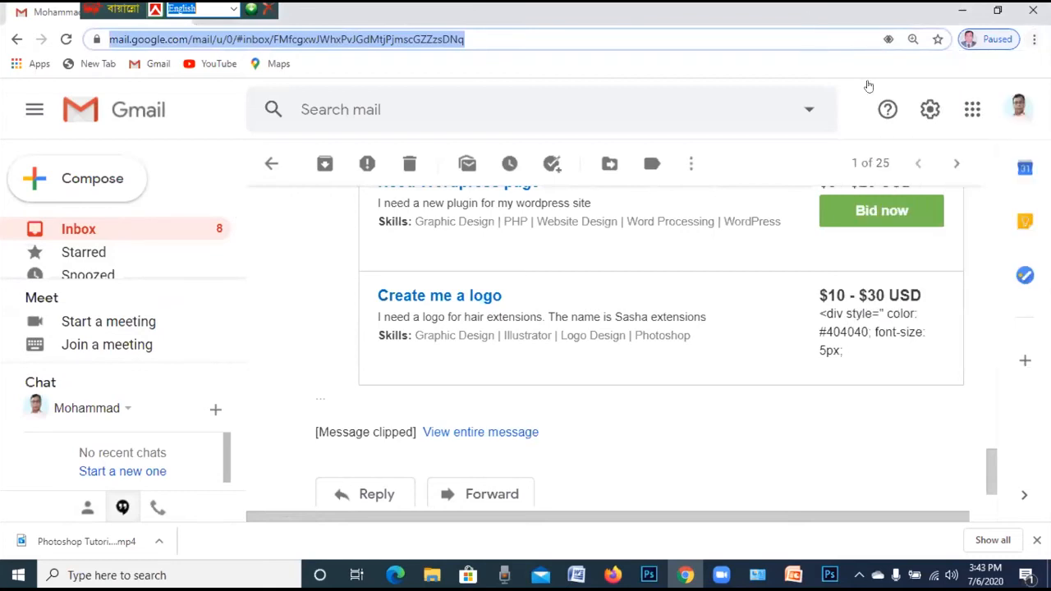
click(966, 116)
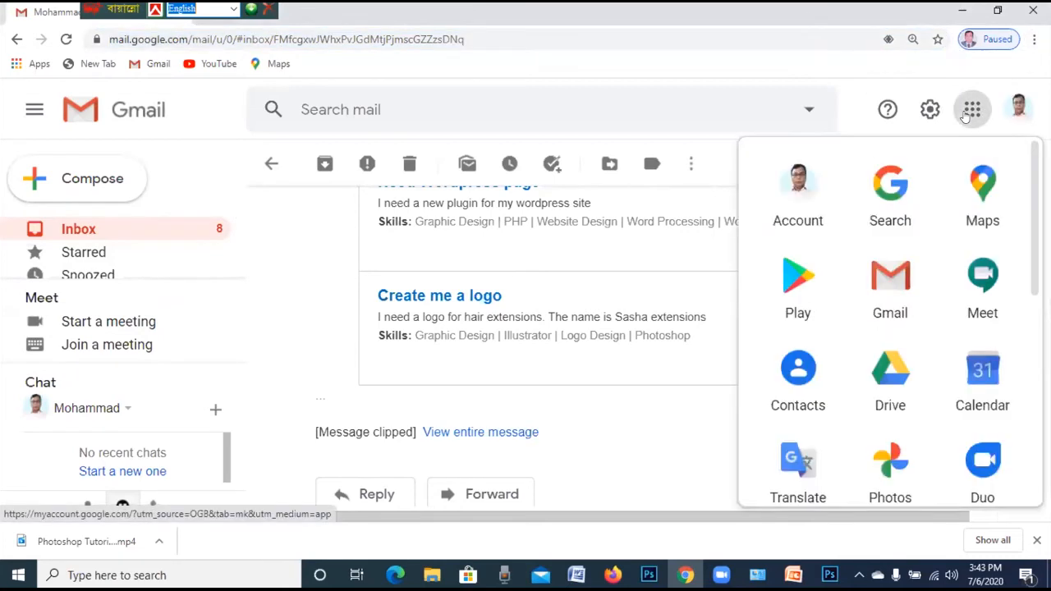
click(891, 382)
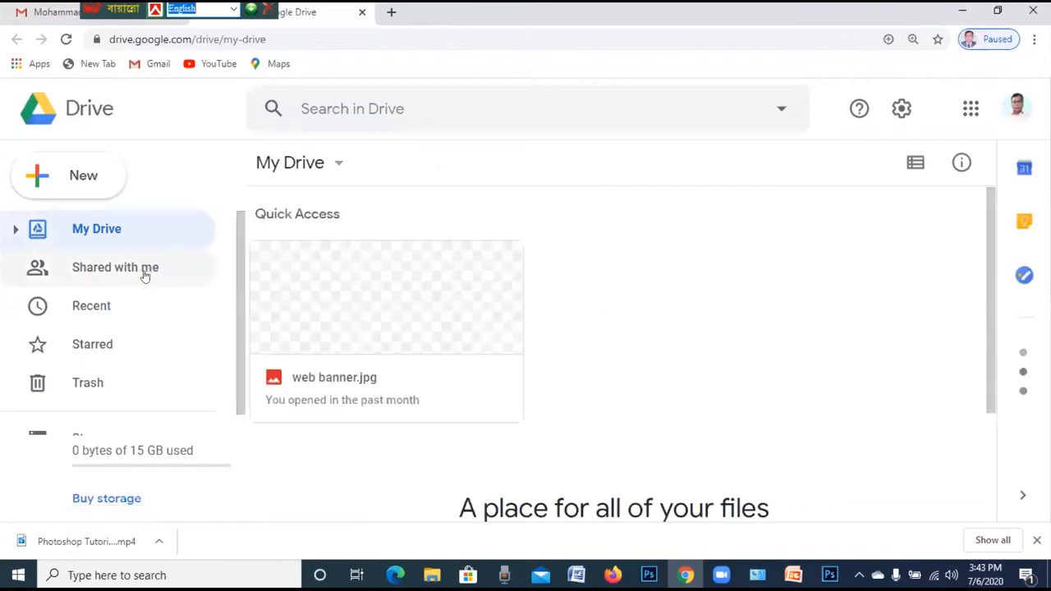
Open the Image folder from Shared with me, then go back to the list
click(143, 270)
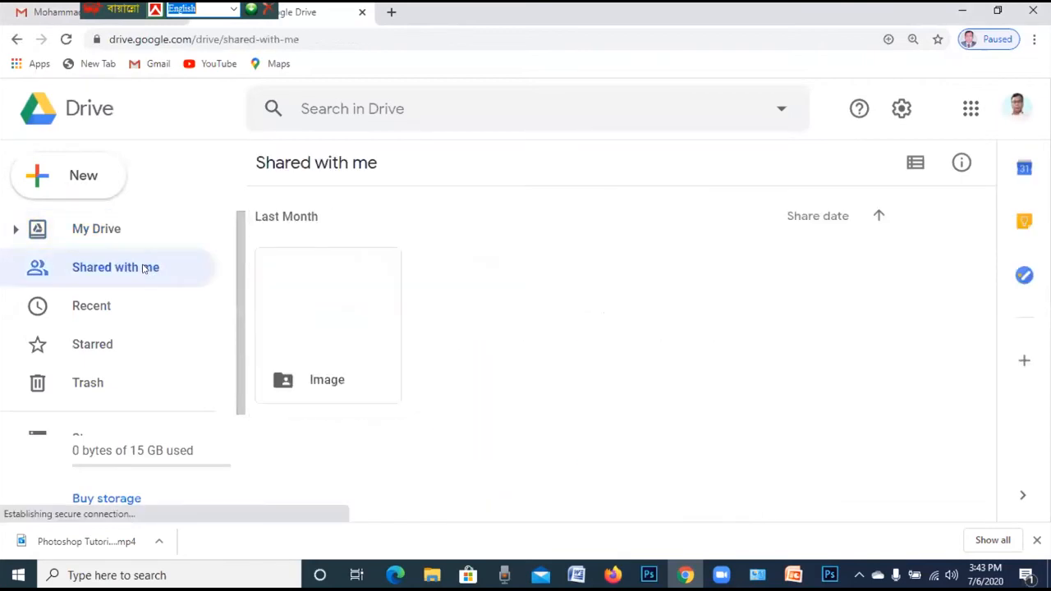
double_click(326, 307)
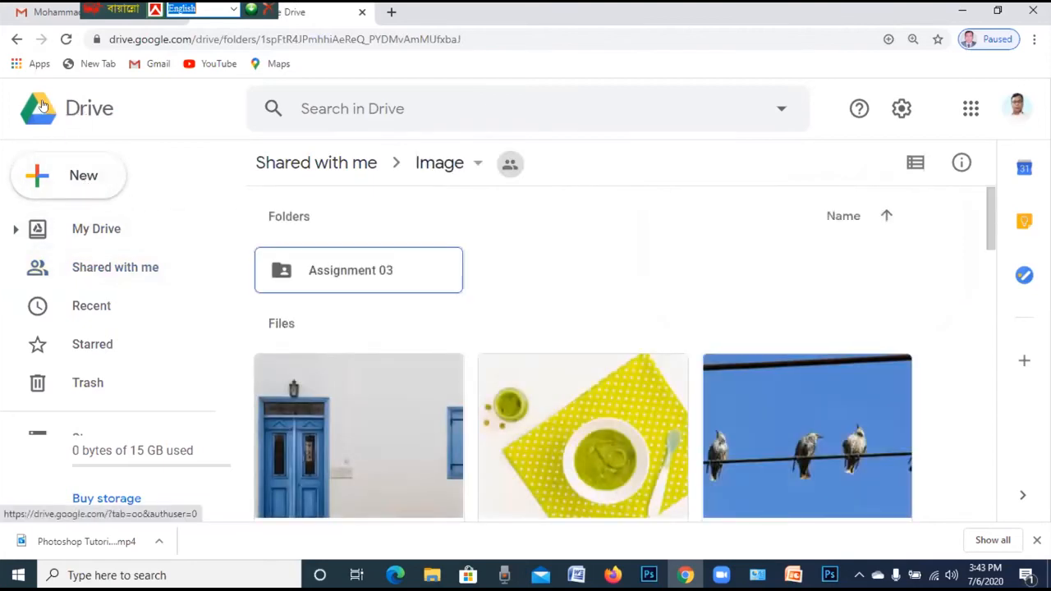
click(16, 39)
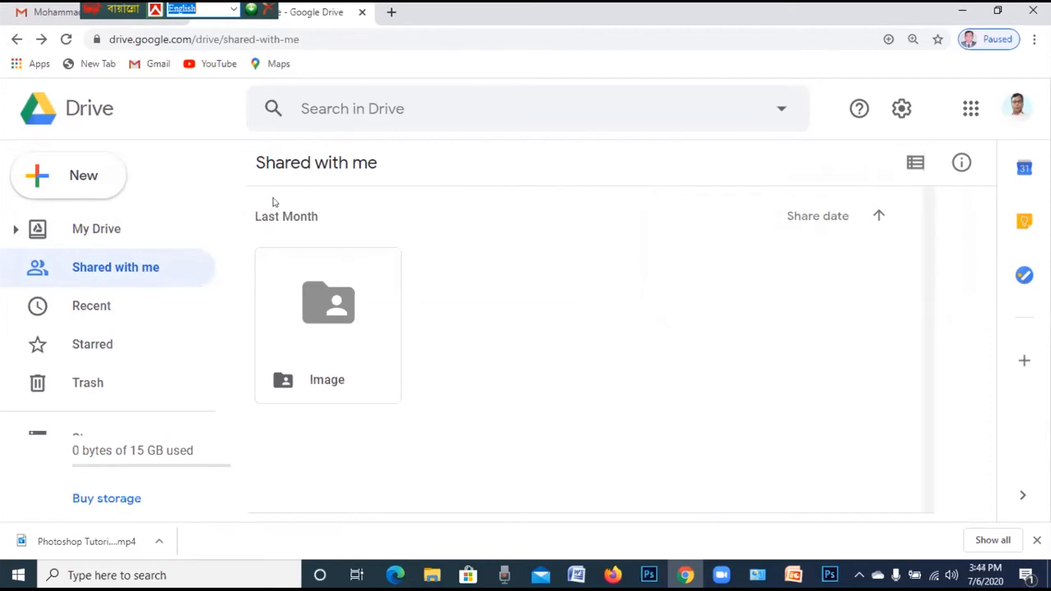
From Gmail, launch Google Drive in a new tab and show Shared with me
click(155, 65)
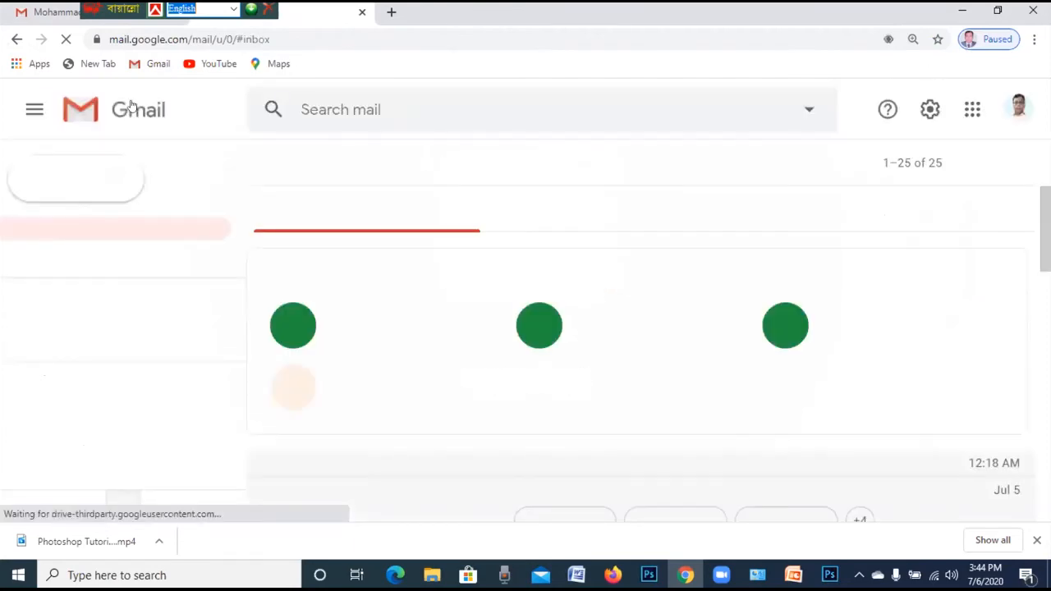
click(971, 110)
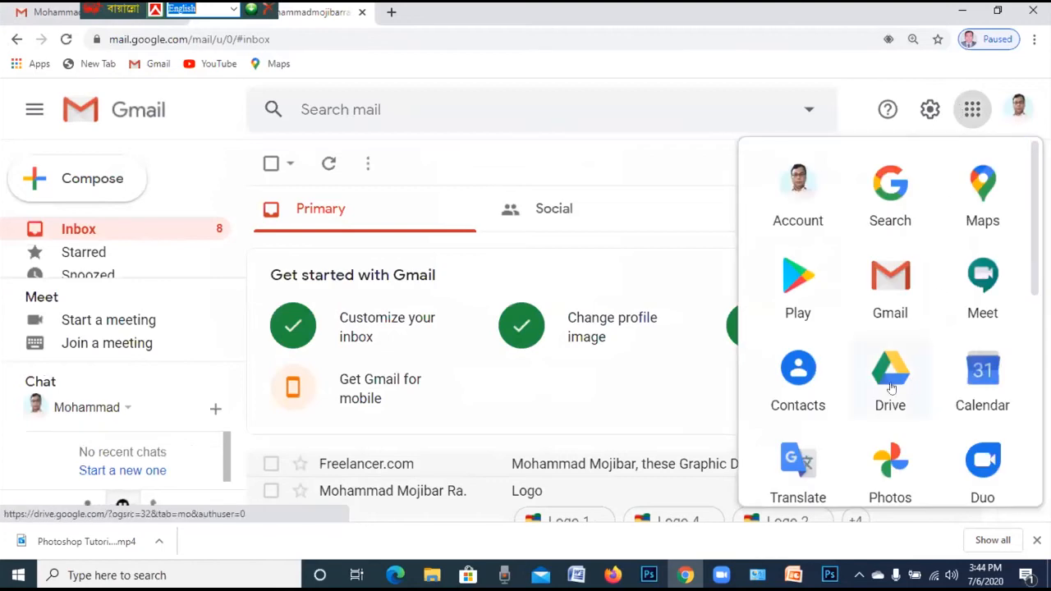
click(895, 382)
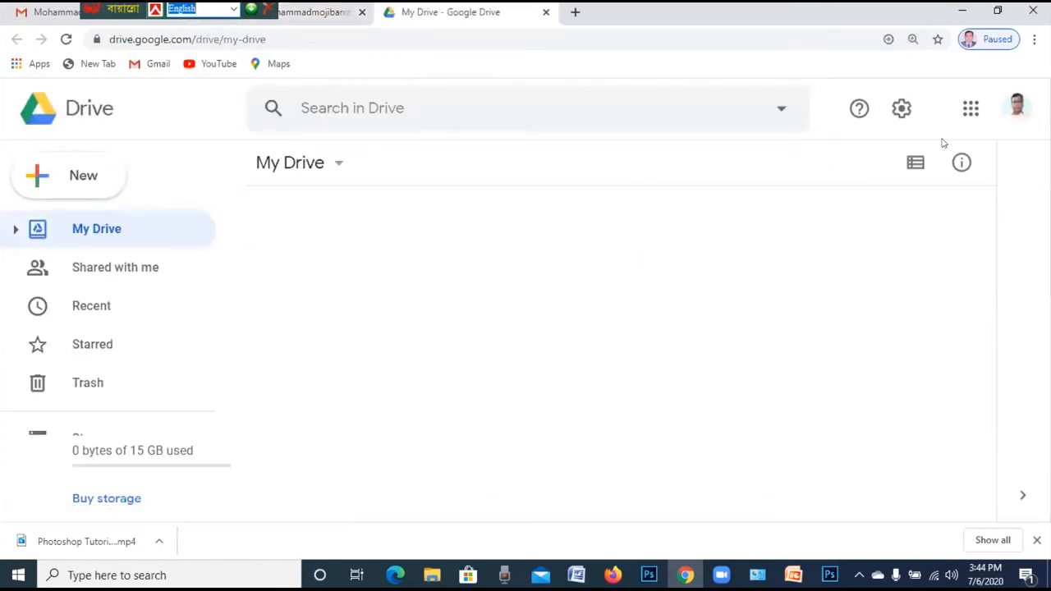
scroll(316, 389, down, 2)
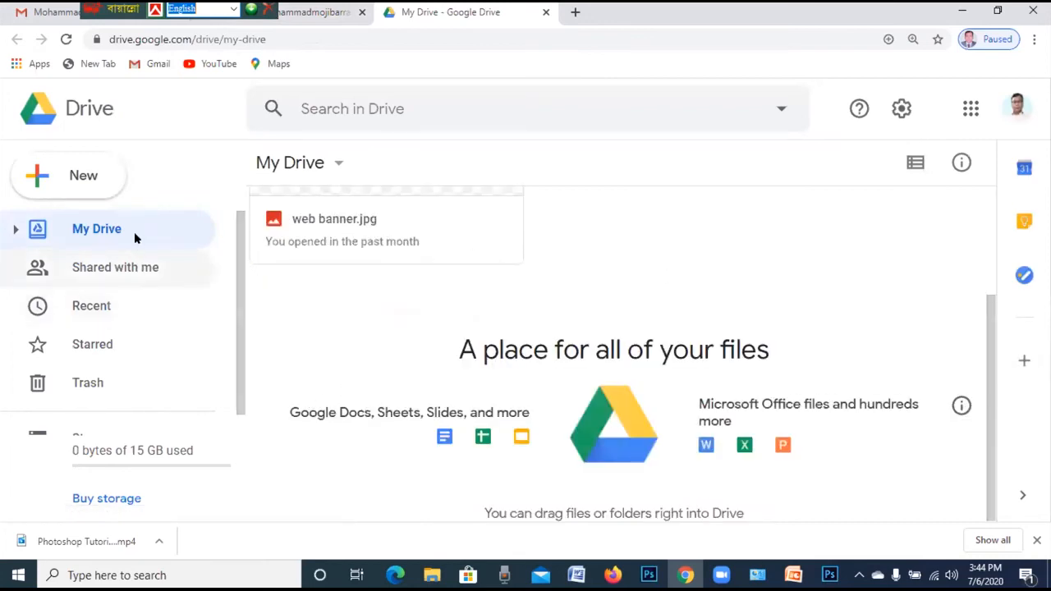
click(131, 273)
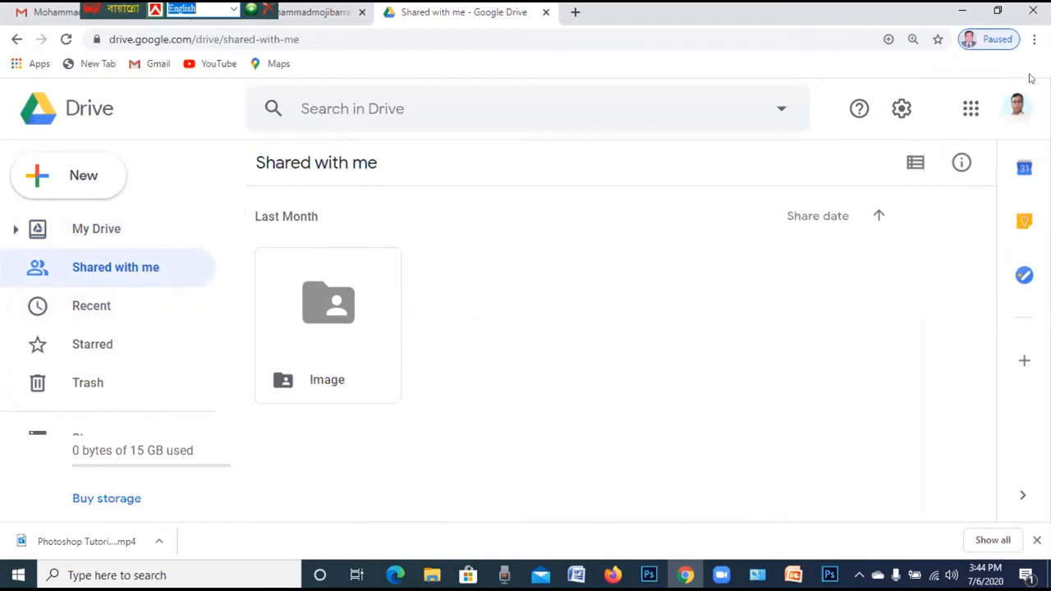
Sign the signed-out Google account back in using its saved password
click(1017, 105)
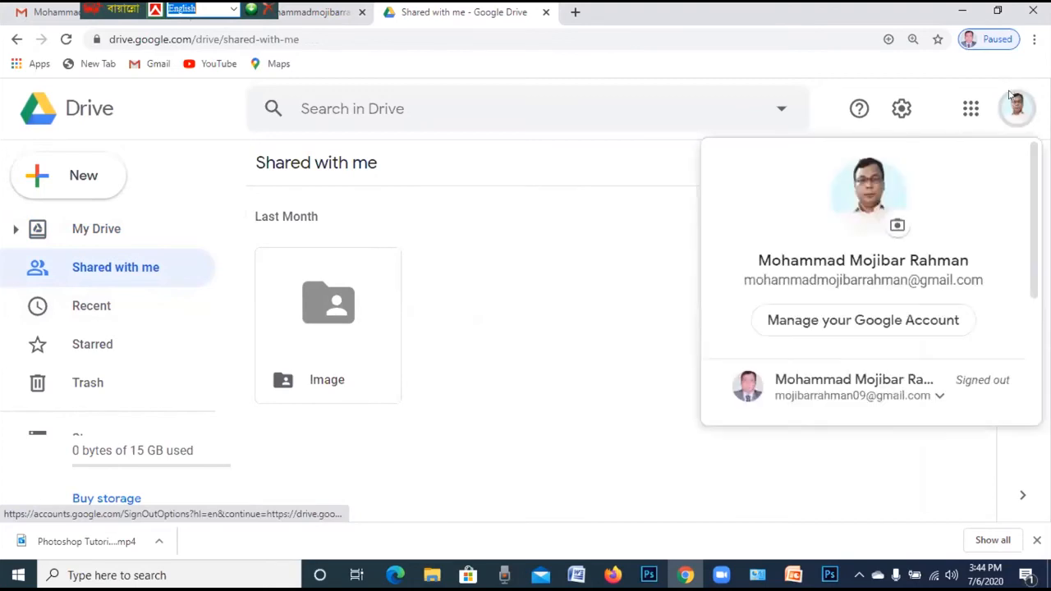
scroll(950, 382, down, 3)
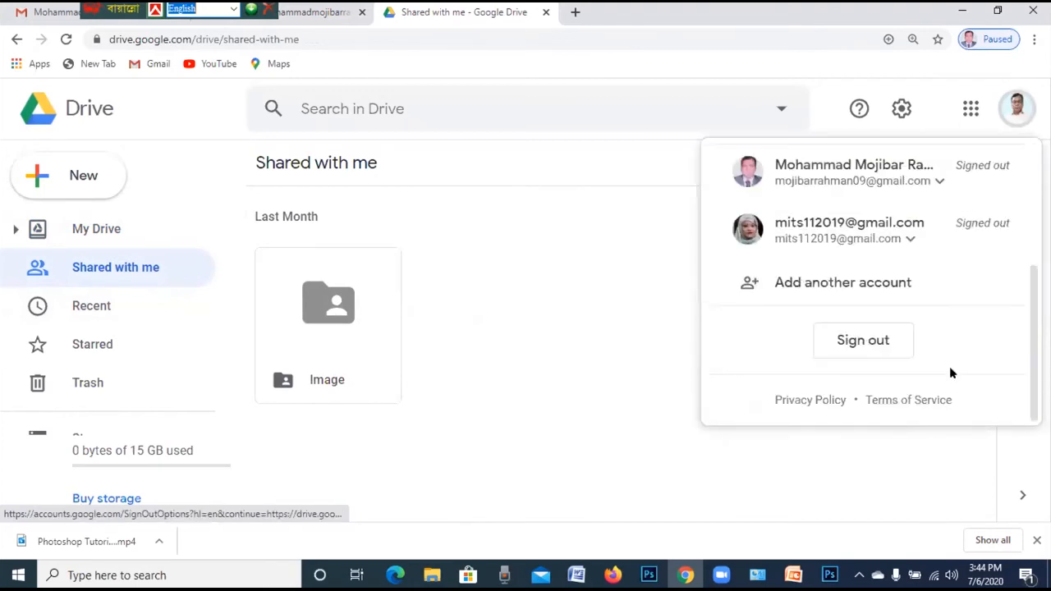
click(826, 179)
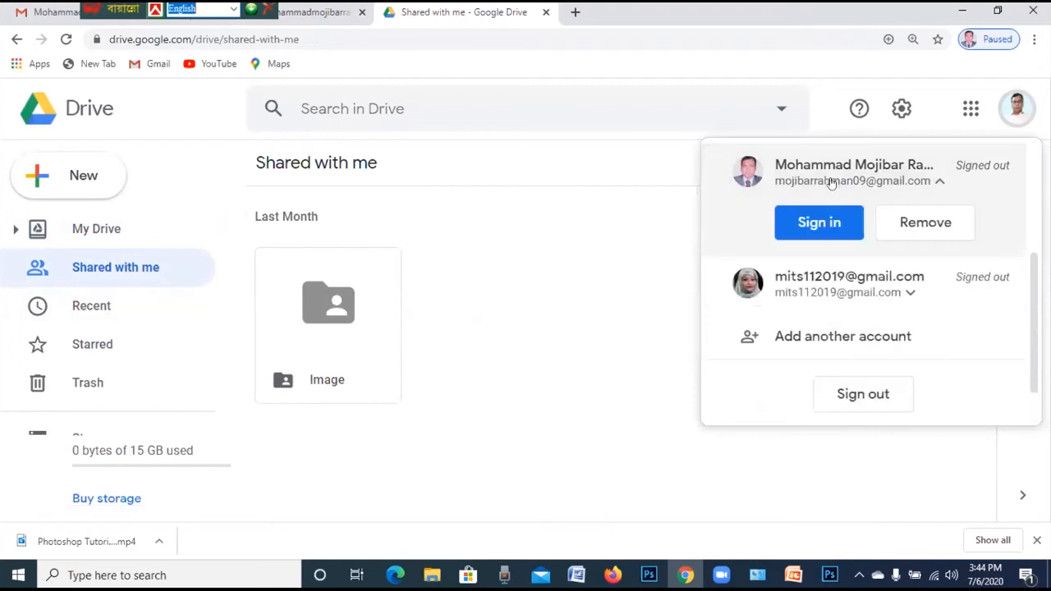
click(814, 227)
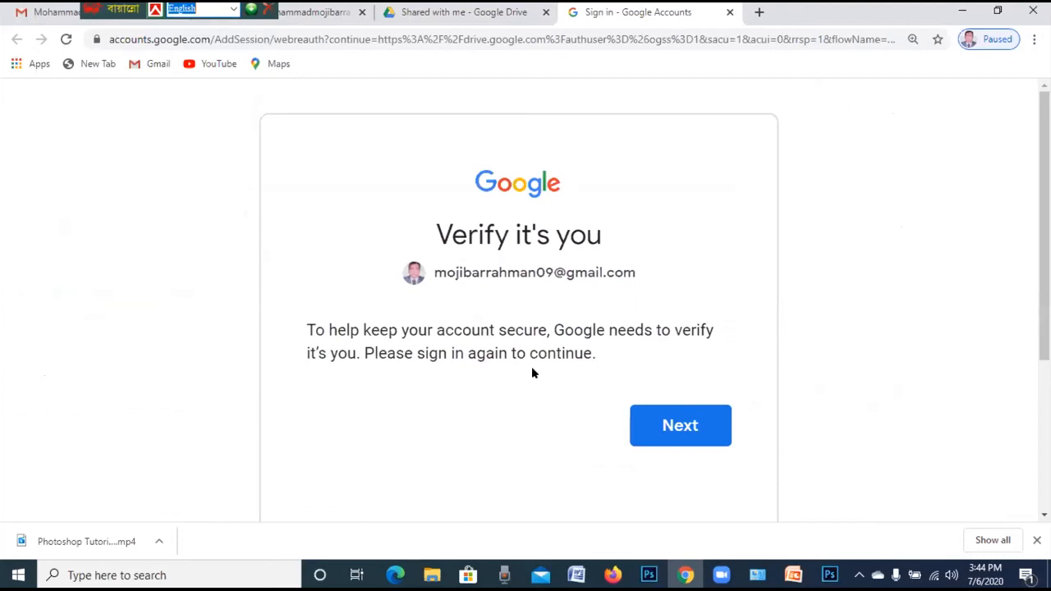
click(695, 445)
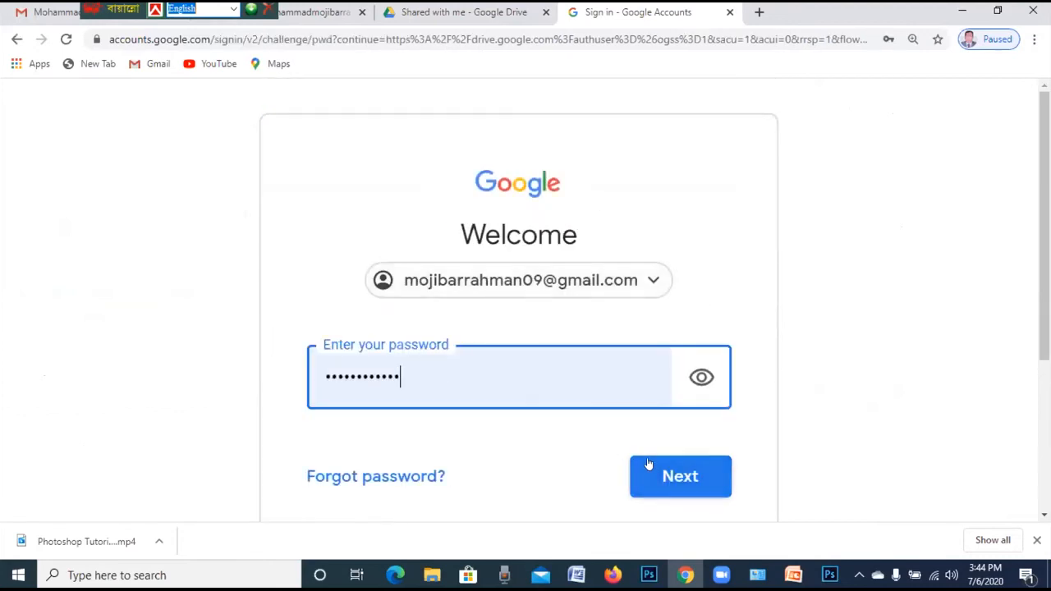
click(677, 467)
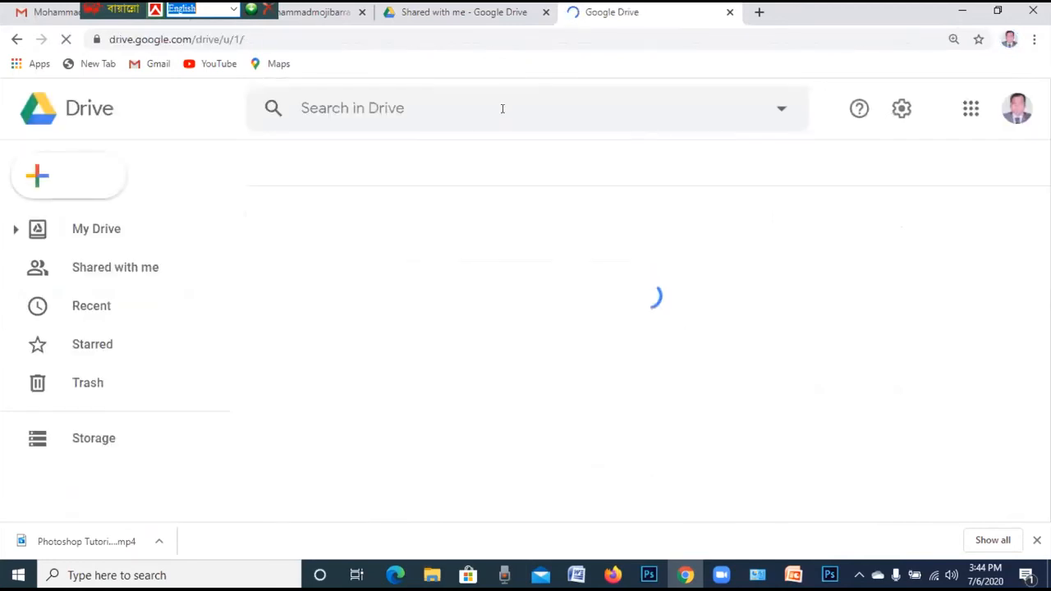
Show this account's Shared with me list and scroll to the folder shared Yesterday
click(118, 269)
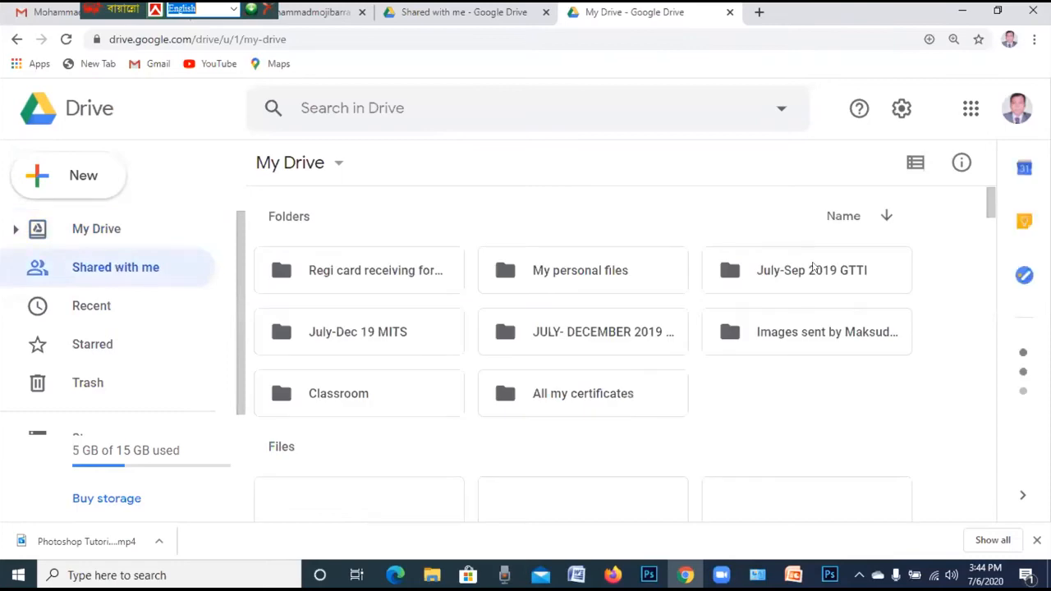
click(970, 108)
scroll(889, 312, down, 1)
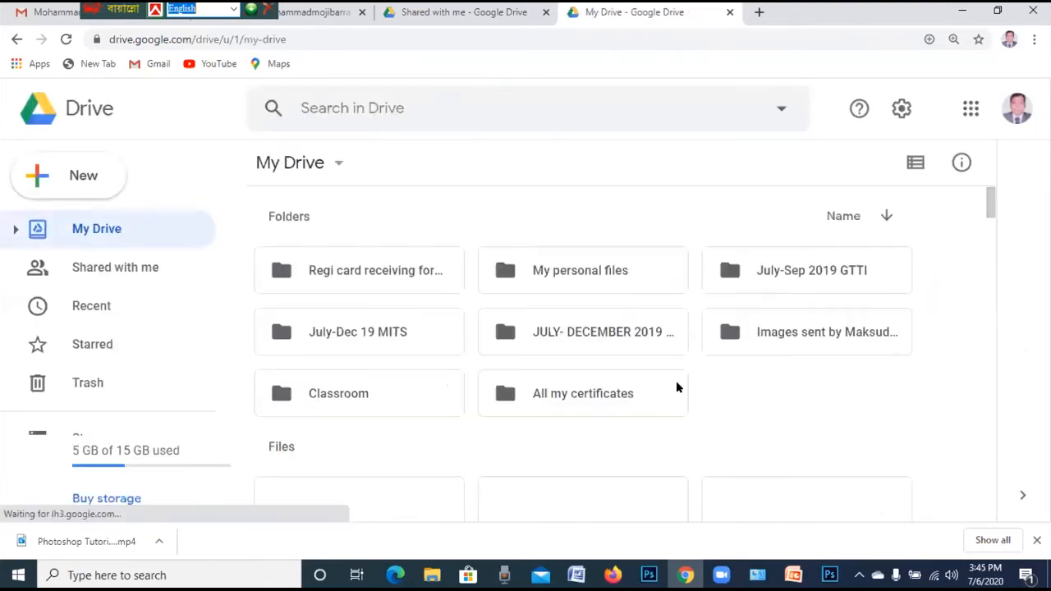
scroll(605, 345, down, 15)
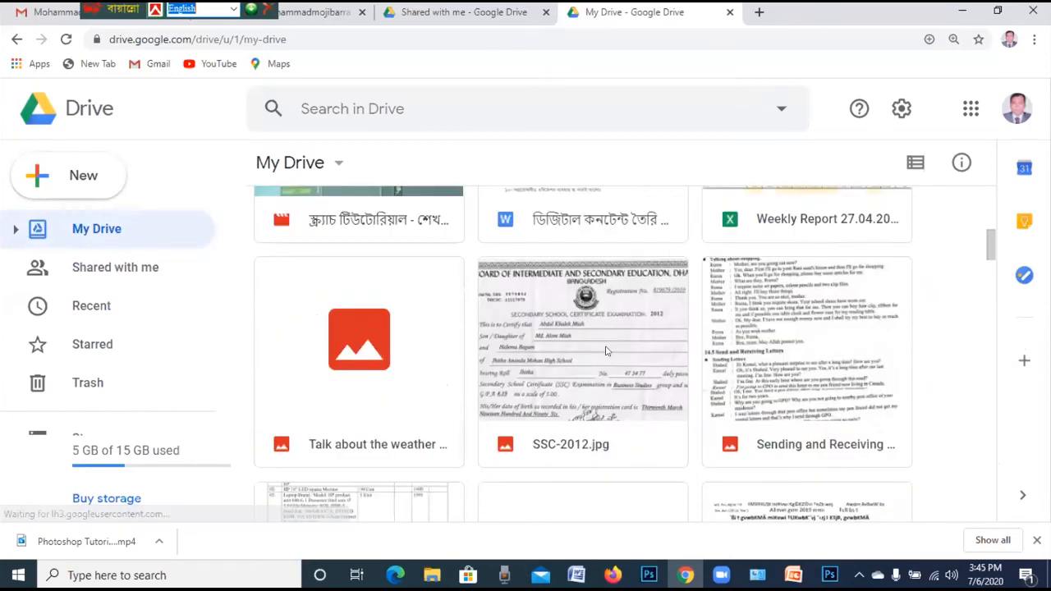
scroll(628, 331, down, 8)
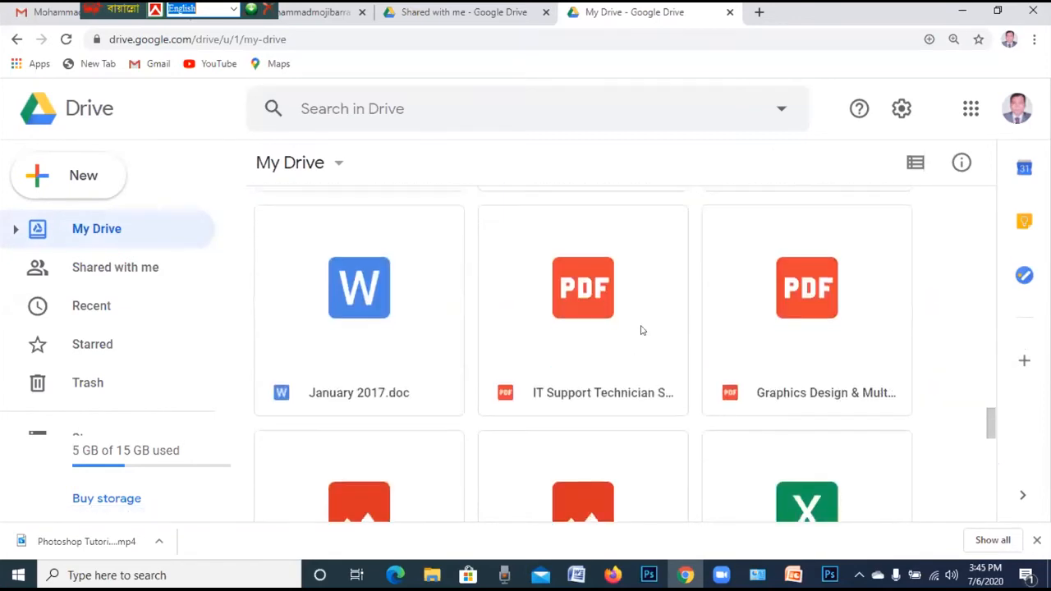
scroll(649, 332, down, 10)
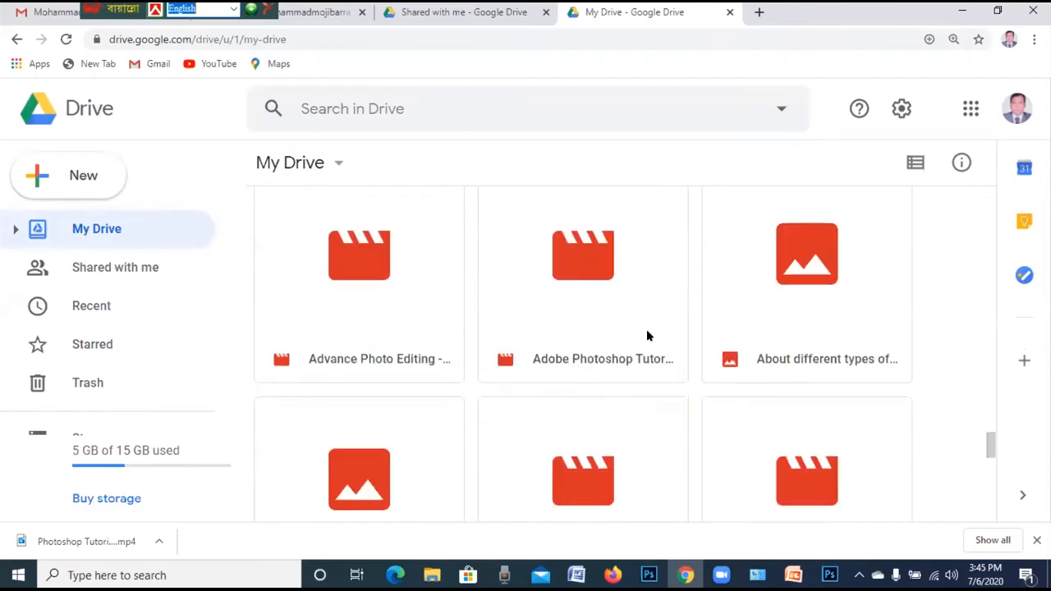
click(129, 258)
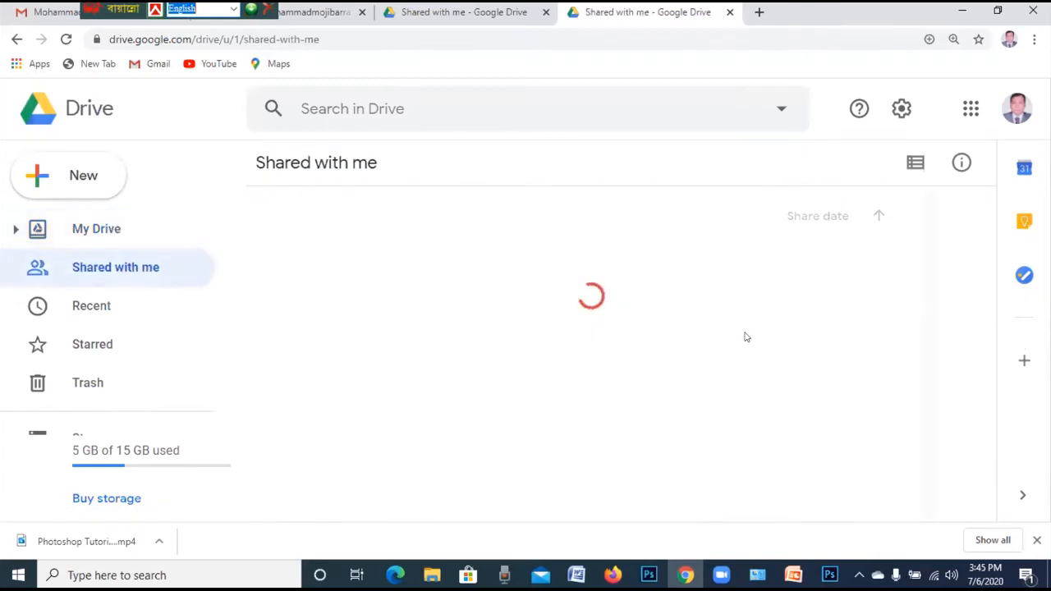
scroll(624, 322, down, 15)
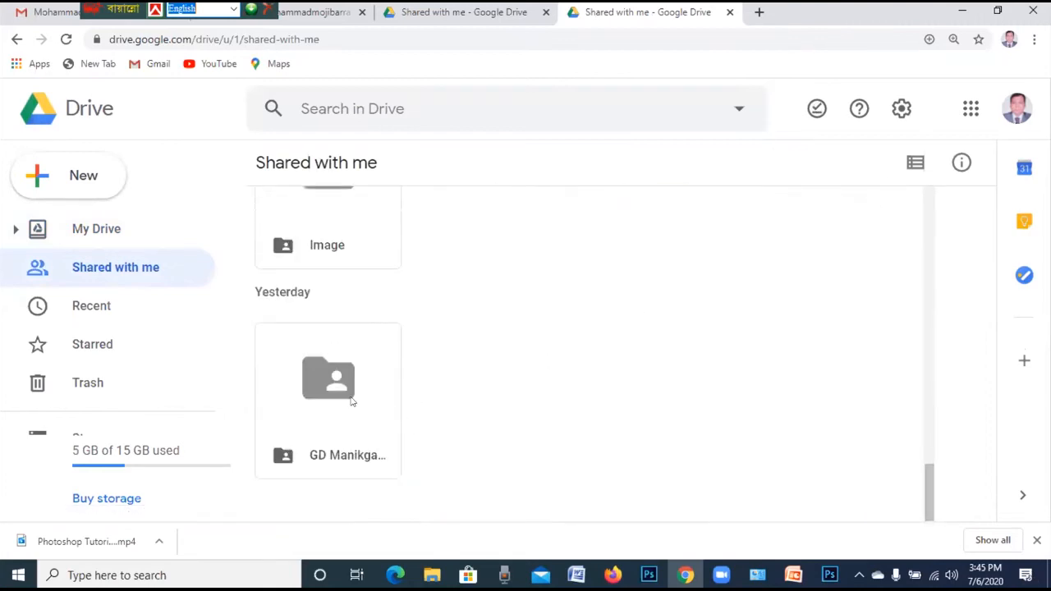
Open GD Manikganj Batch 03, select Assignment, and view the folder's add-items menu
double_click(351, 400)
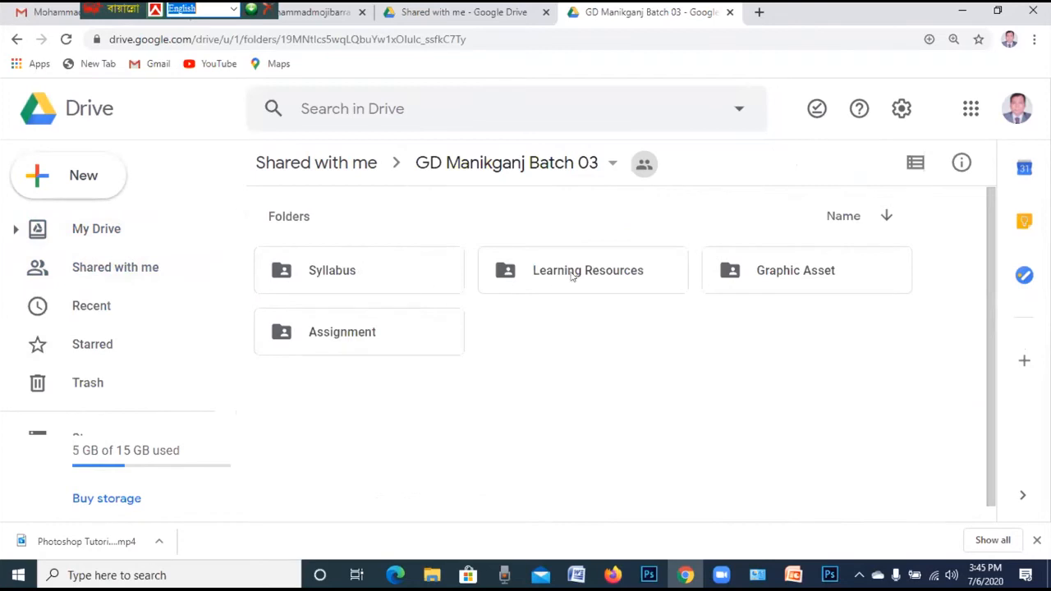
click(350, 335)
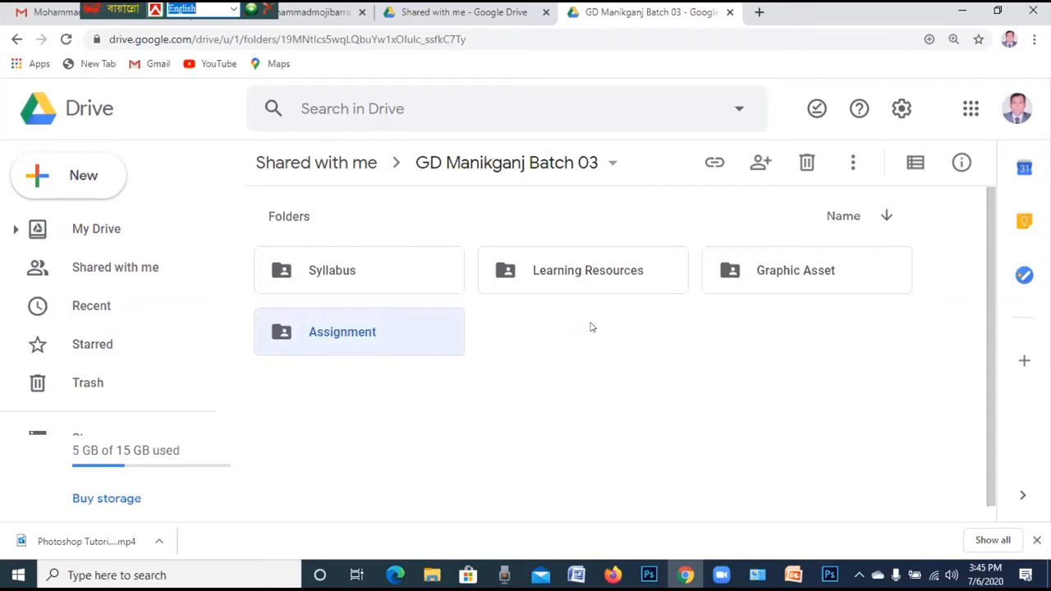
click(592, 327)
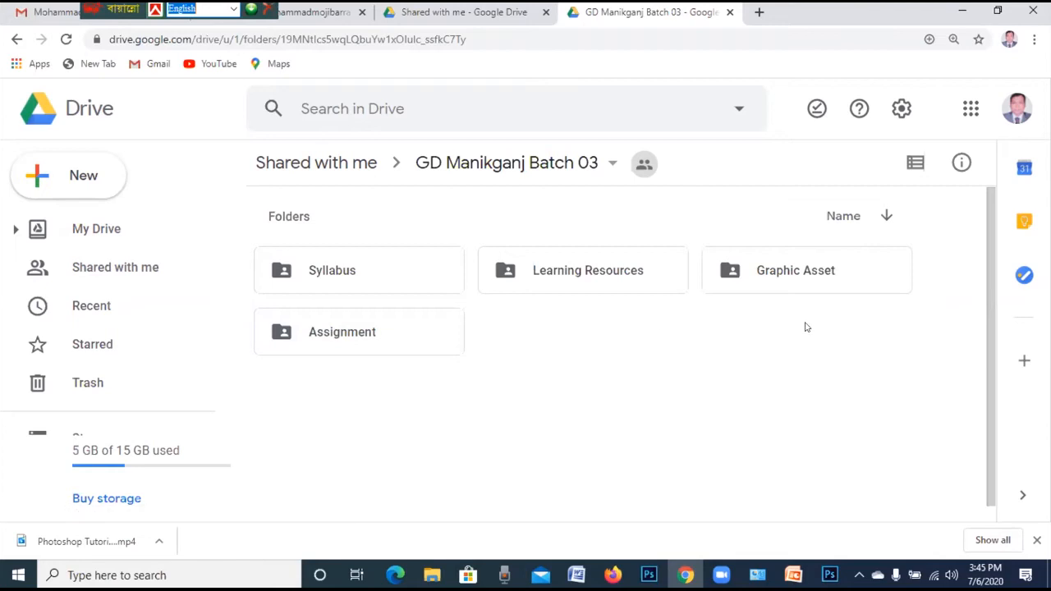
right_click(564, 332)
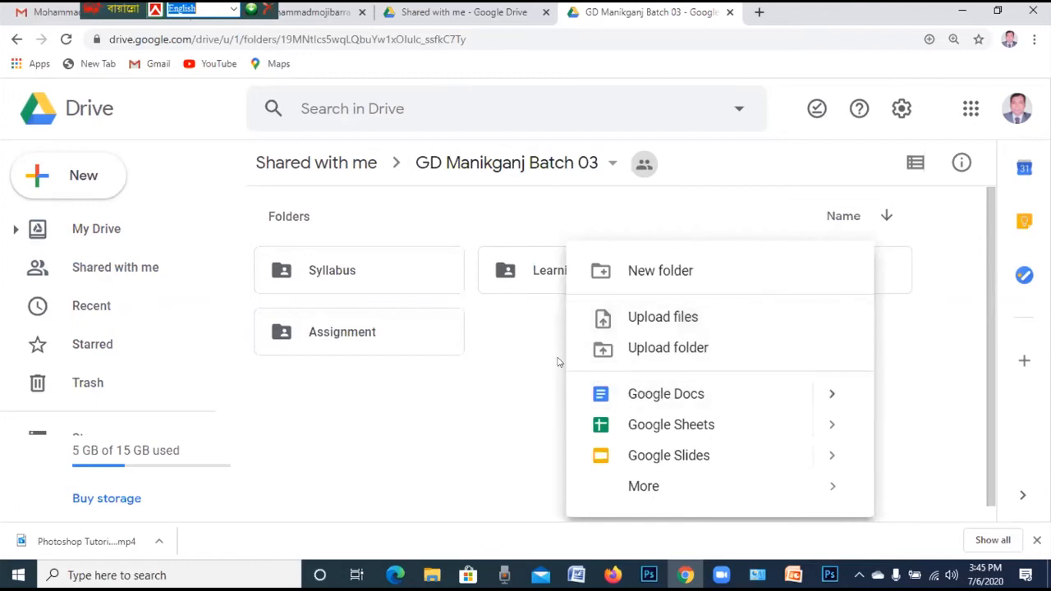
click(16, 39)
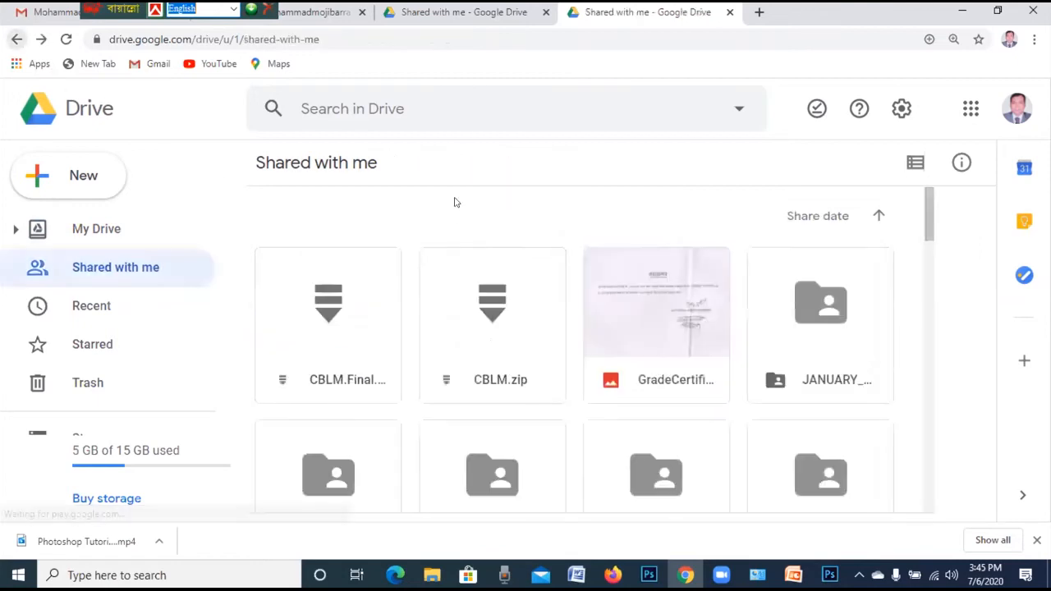
Reopen GD Manikganj Batch 03 and enter its Assignment folder
scroll(458, 301, down, 15)
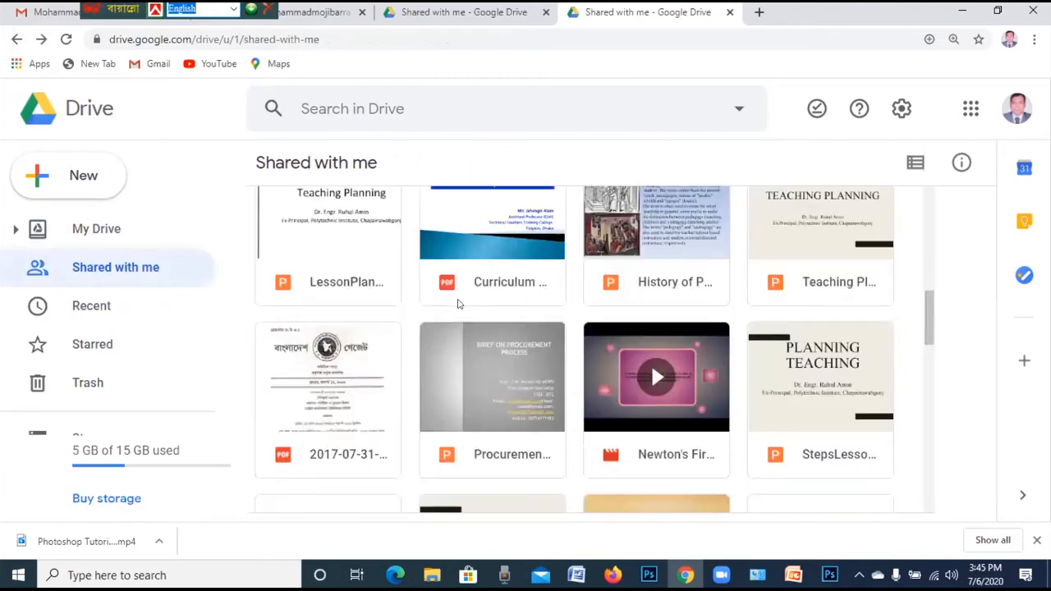
double_click(389, 375)
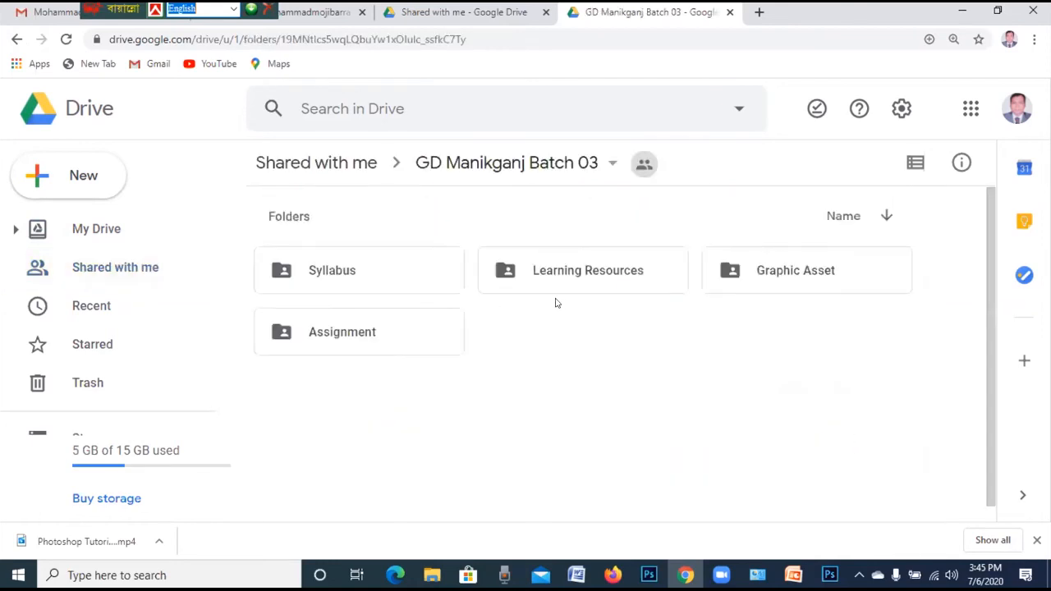
double_click(336, 335)
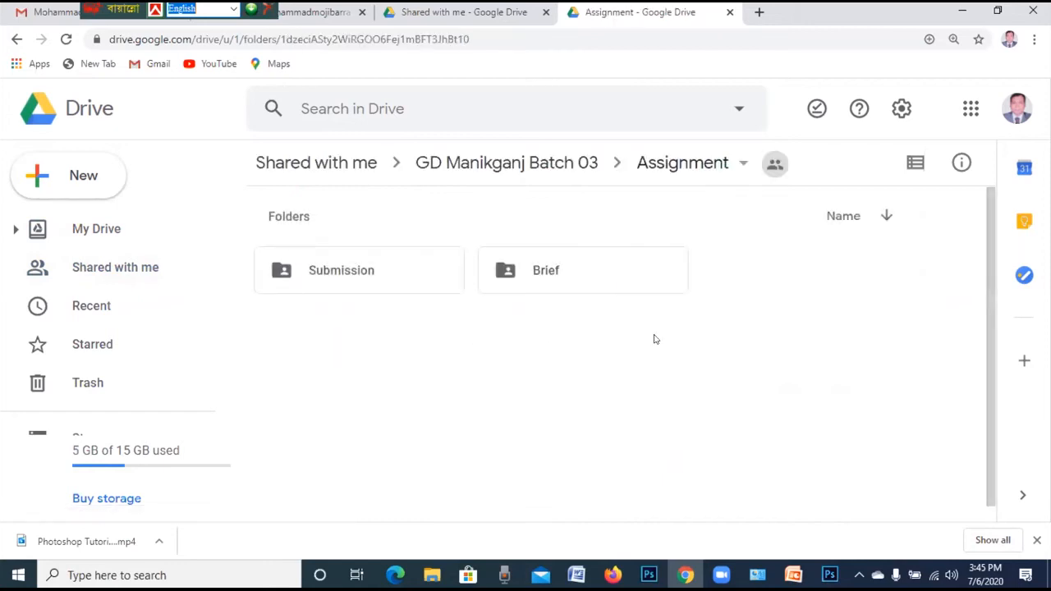
Open the Submission folder and browse its student subfolders, briefly visiting Starred before returning
double_click(325, 279)
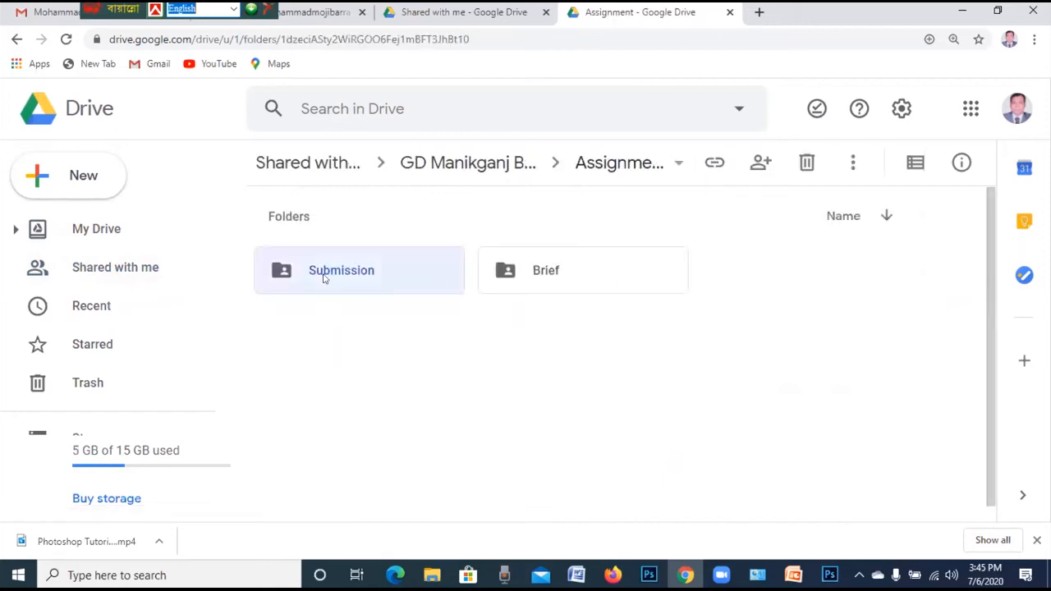
scroll(789, 485, down, 1)
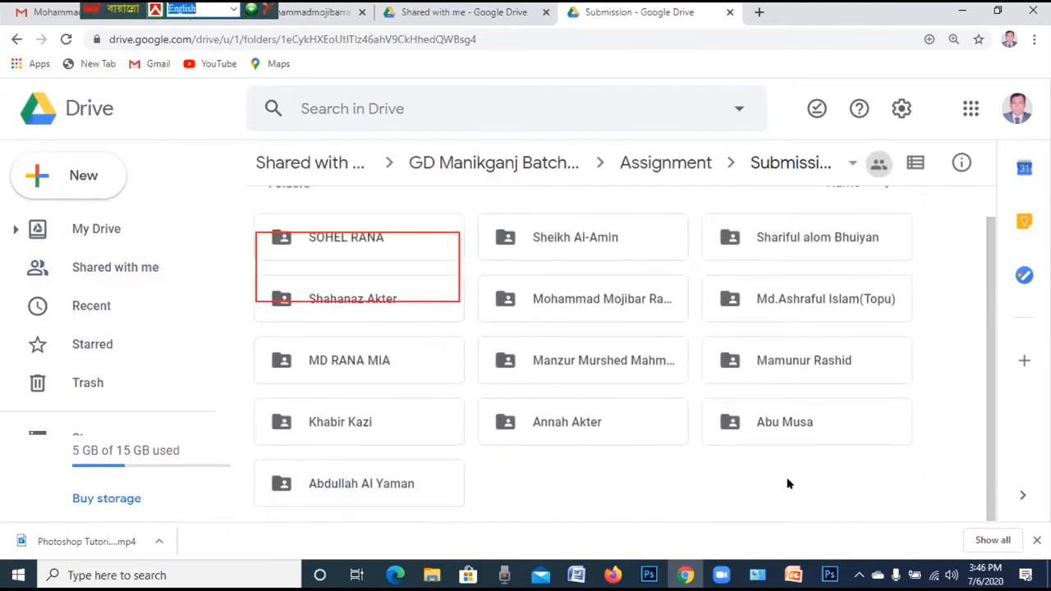
right_click(817, 494)
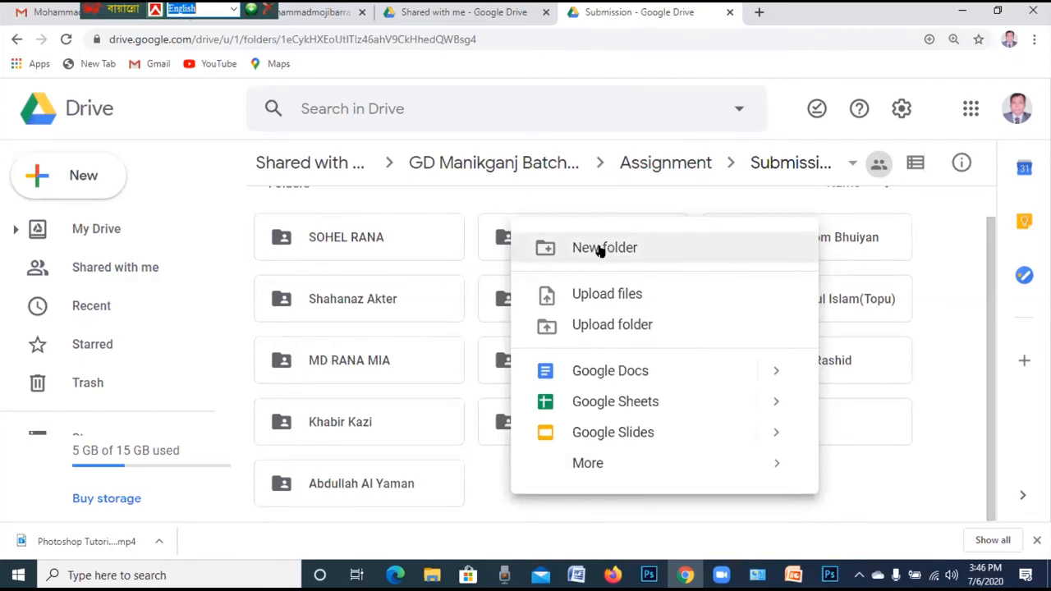
click(179, 336)
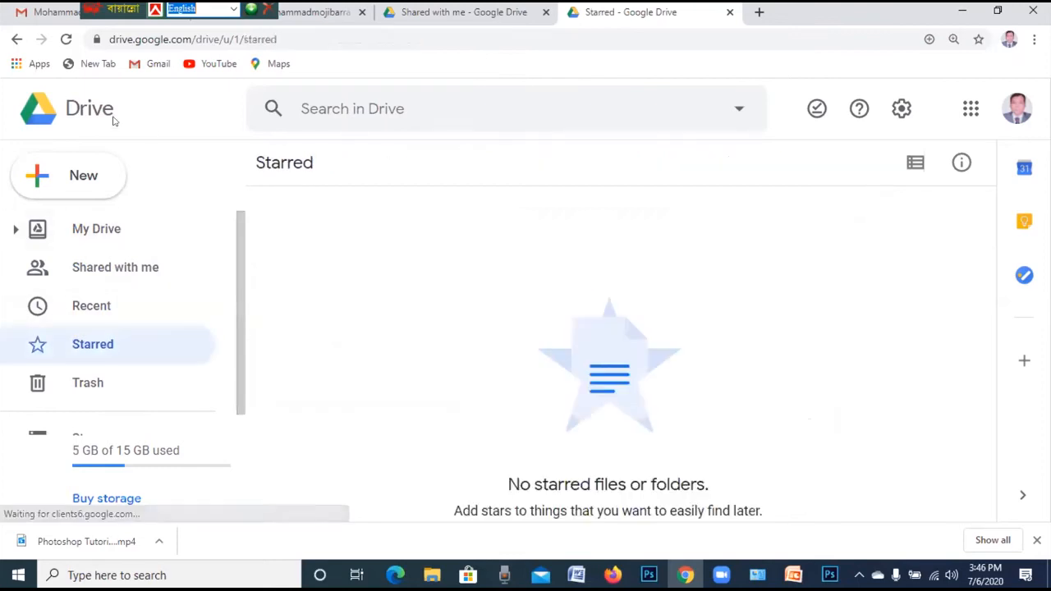
click(17, 39)
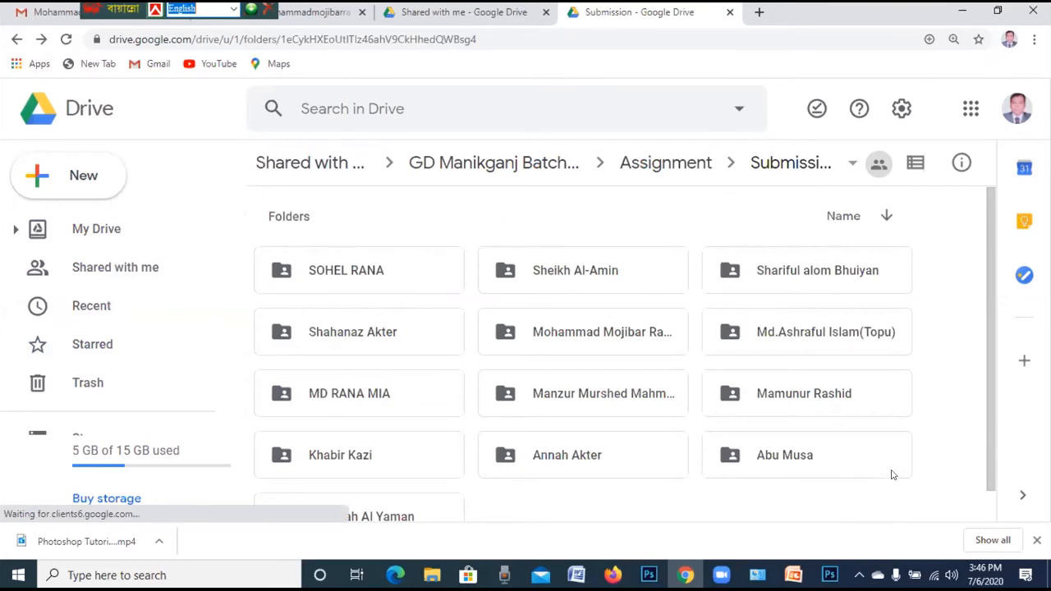
Start a new folder in Submission, then cancel the dialog without creating one
right_click(927, 465)
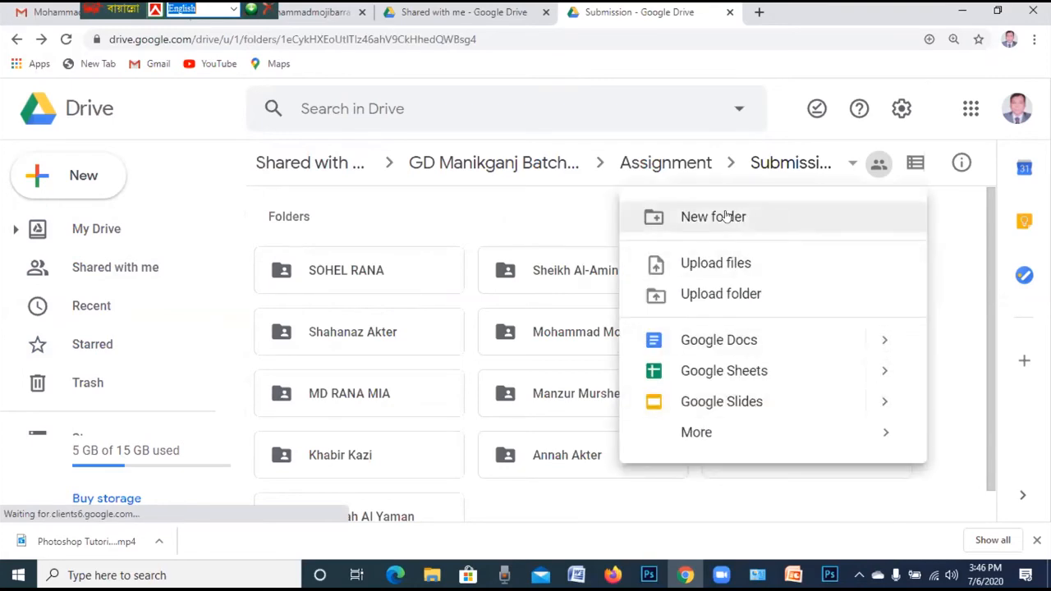
click(725, 216)
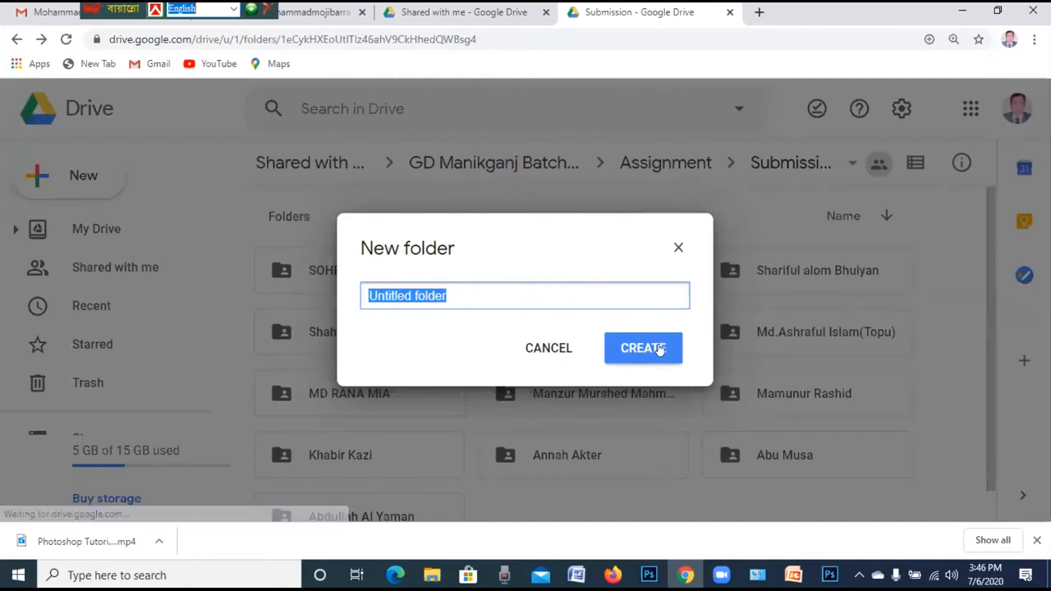
click(548, 349)
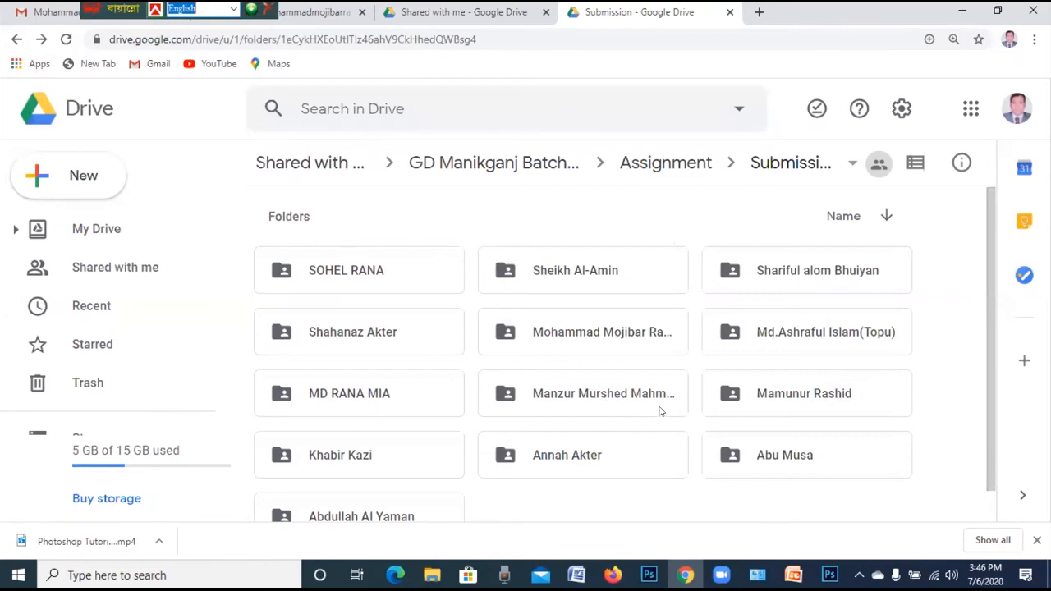
scroll(661, 411, down, 1)
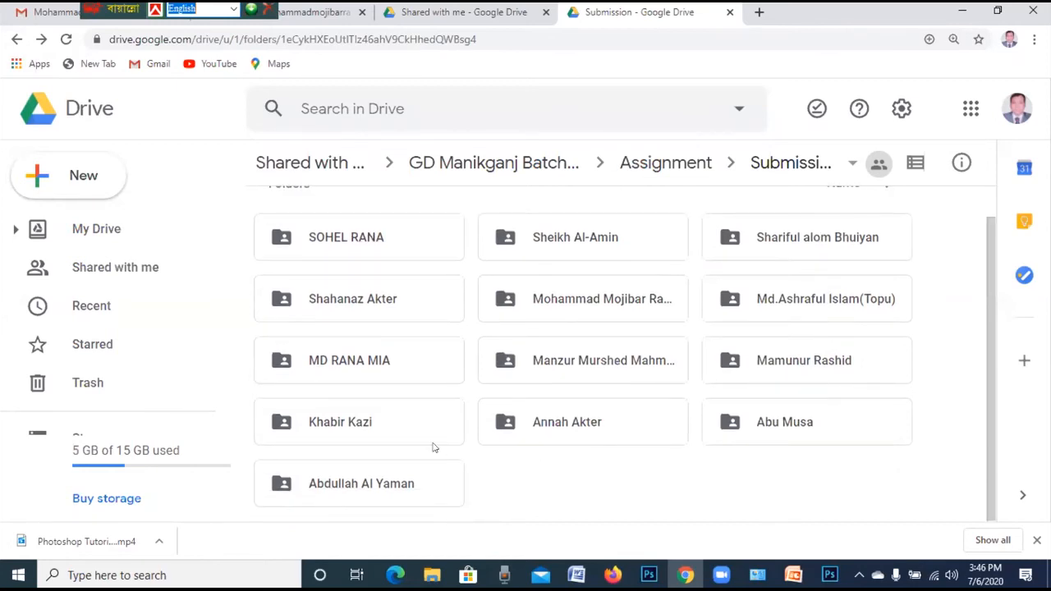
Go up to Assignment and open the Brief folder, then Assignment 5
click(17, 39)
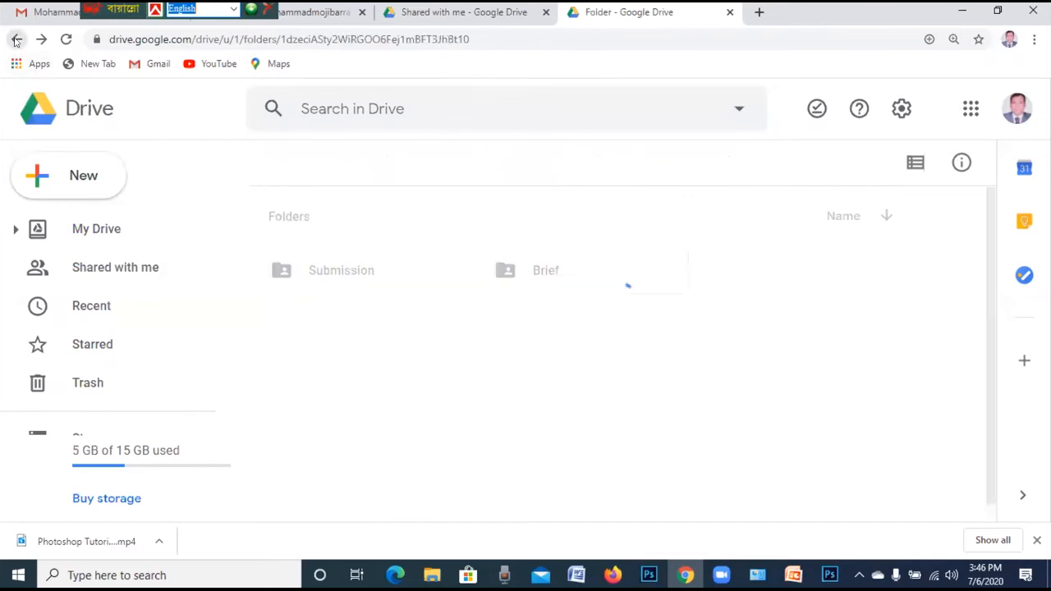
double_click(543, 277)
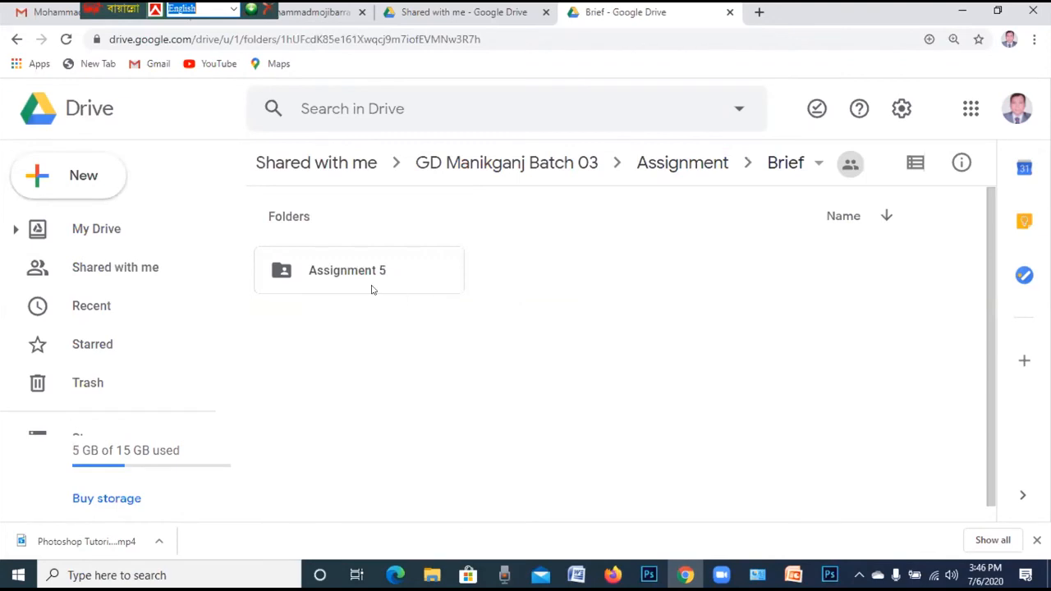
double_click(289, 269)
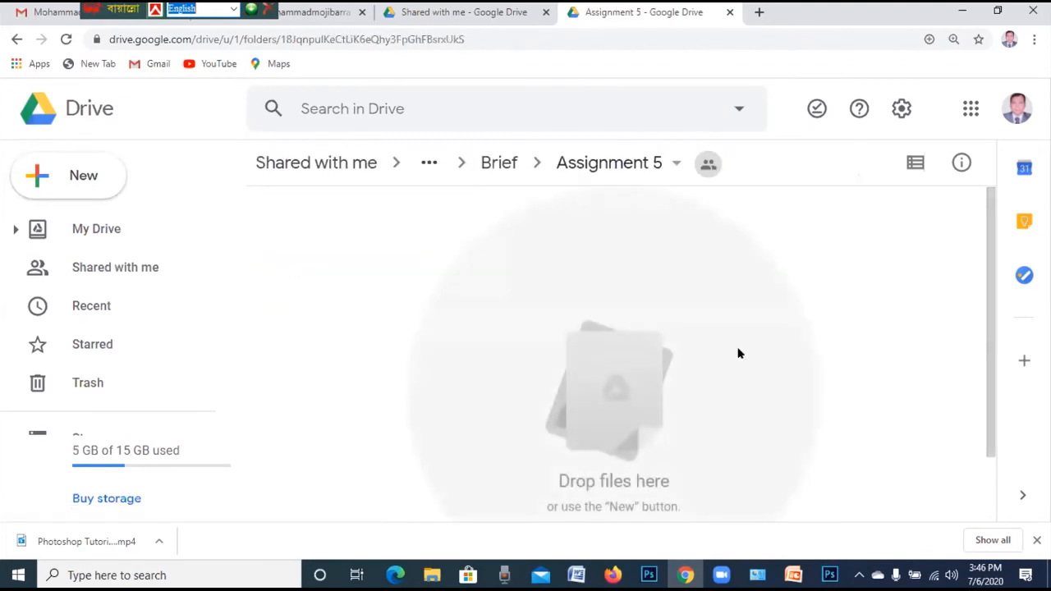
Navigate back through Brief, Assignment and GD Manikganj Batch 03 to Shared with me
click(16, 38)
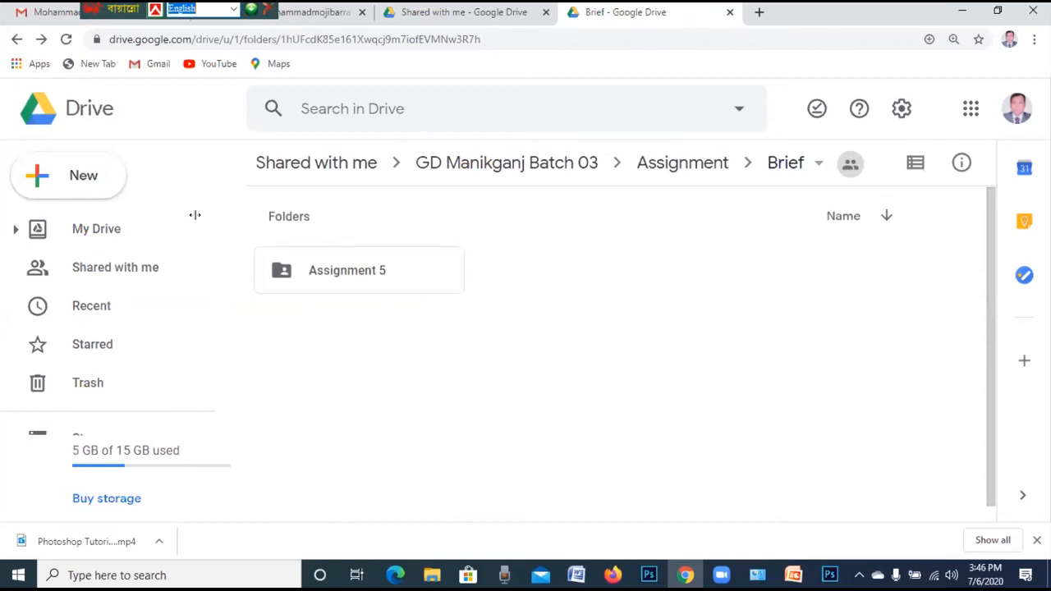
click(14, 38)
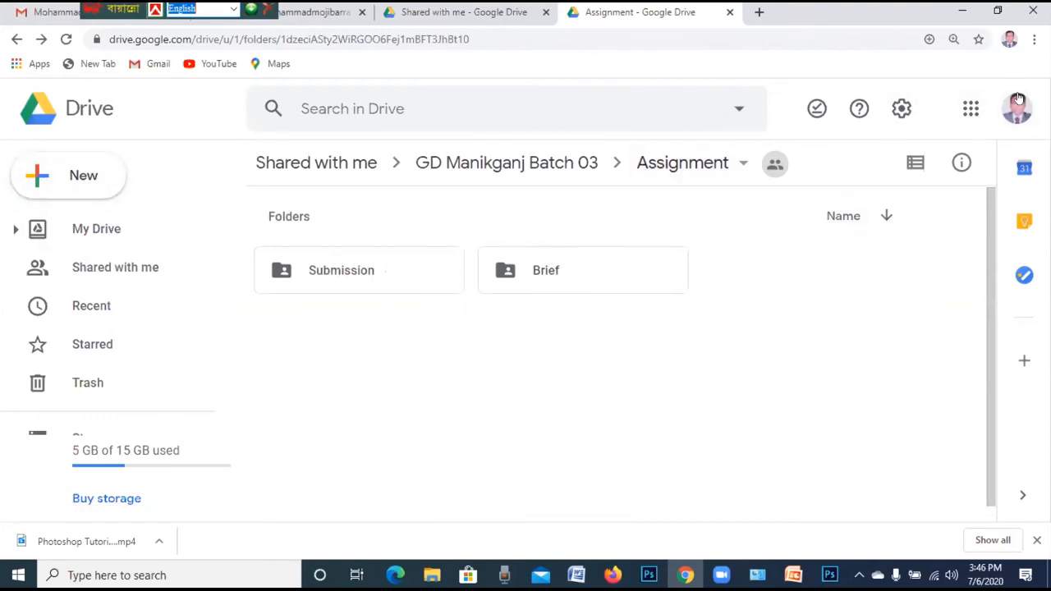
key(alt+Left)
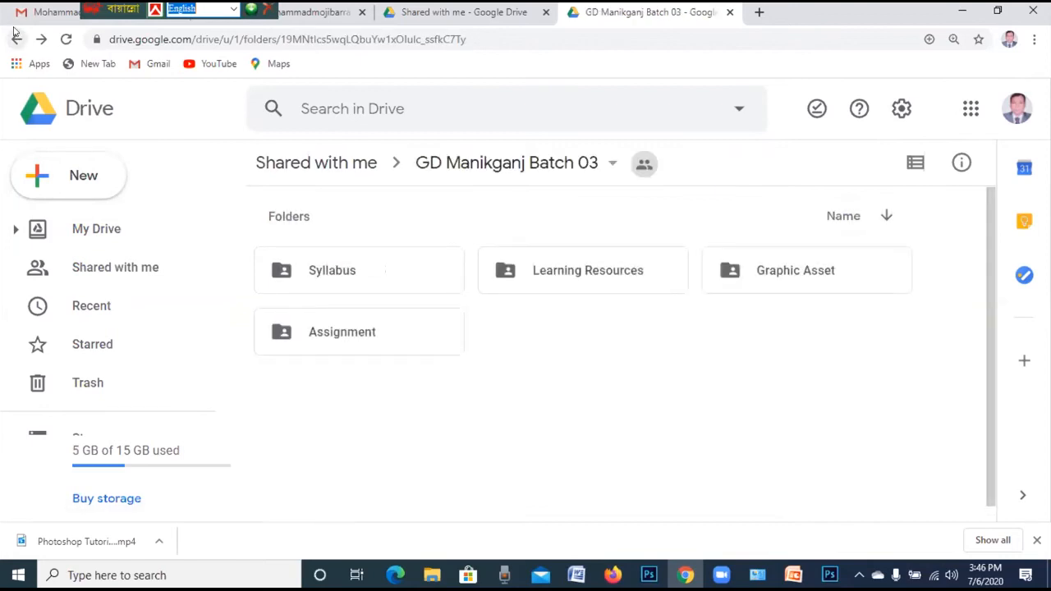
key(alt+Left)
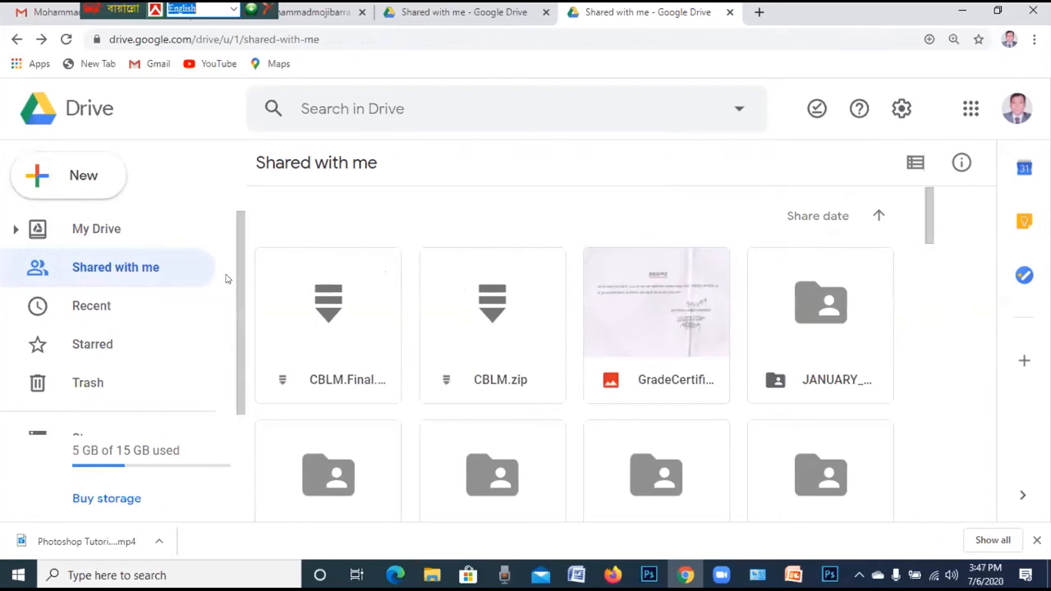
Switch to the other Google account from the avatar menu and skim its Gmail inbox
click(1016, 114)
click(846, 386)
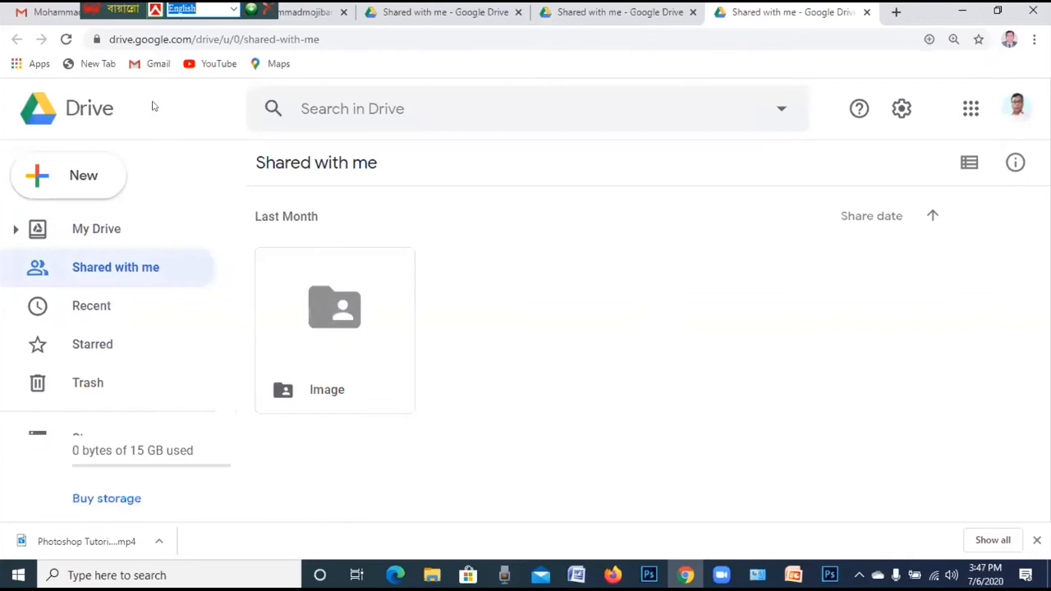
click(152, 66)
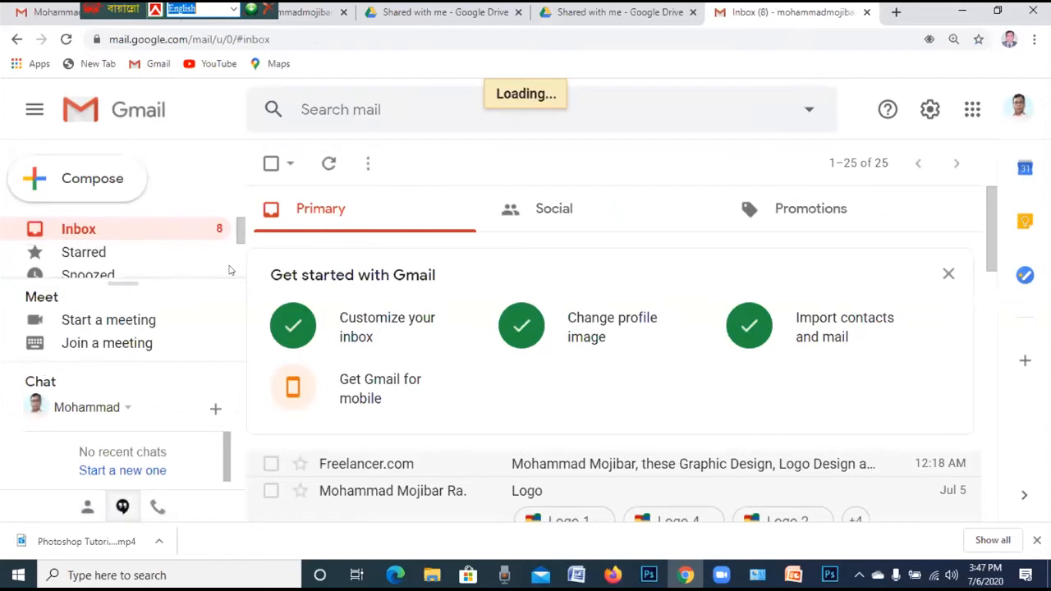
scroll(530, 334, down, 2)
scroll(537, 329, down, 1)
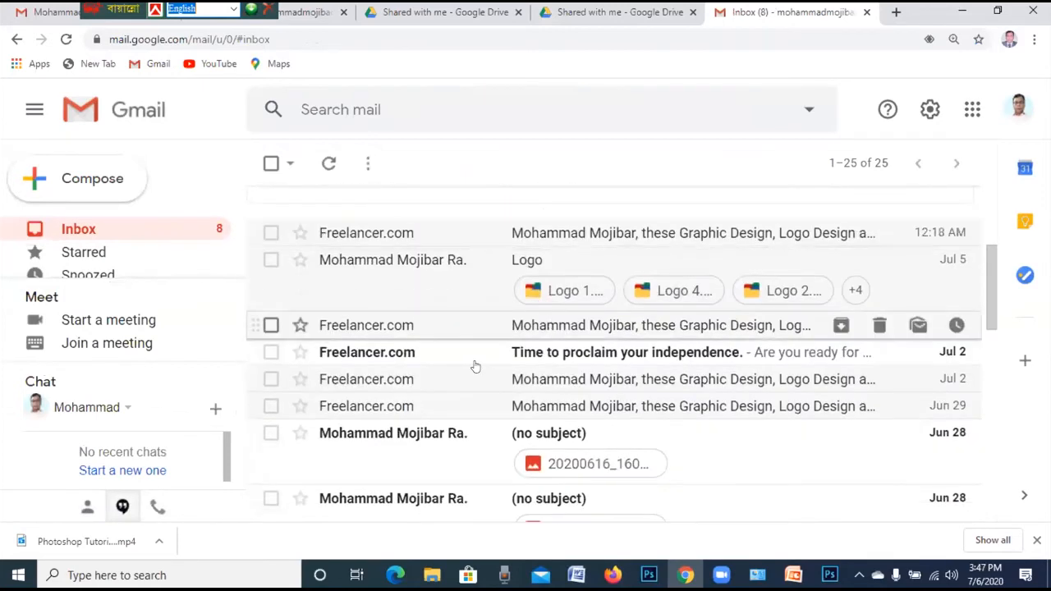
scroll(496, 374, down, 3)
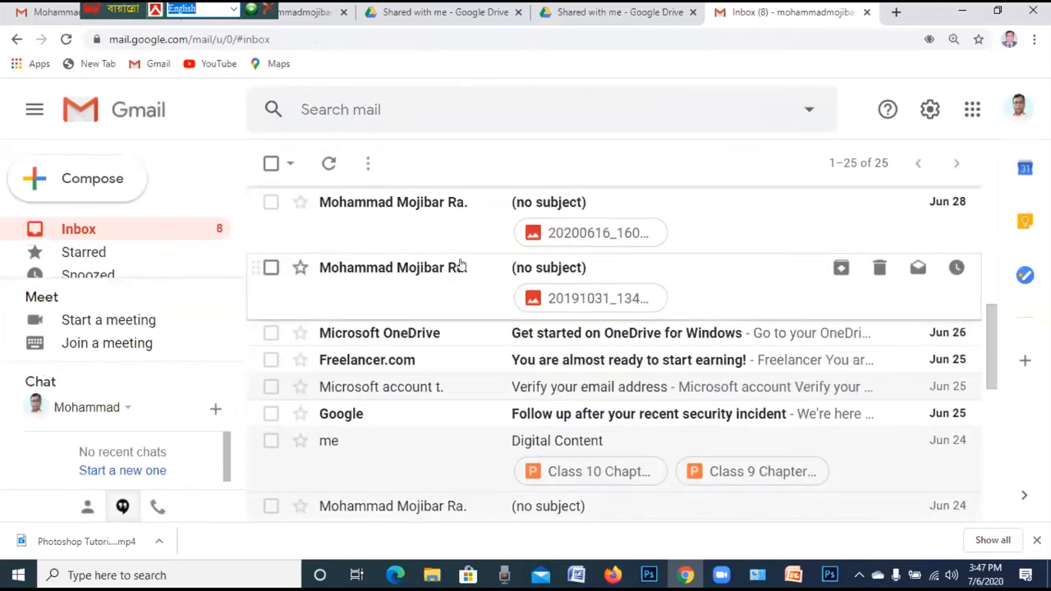
scroll(458, 267, up, 2)
Open a Freelancer.com job-alert email and scroll through its project listings
click(367, 328)
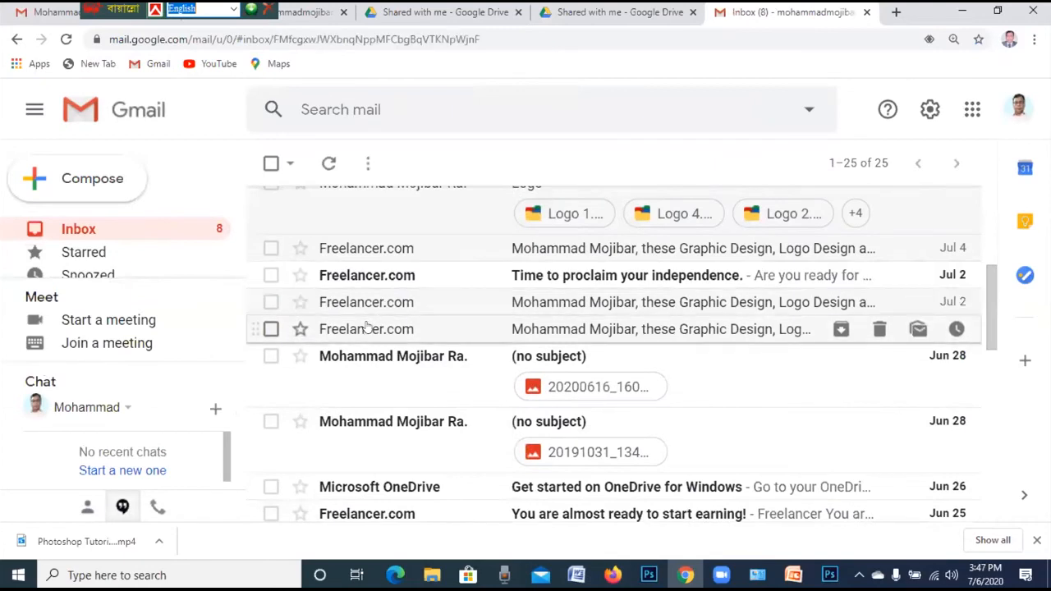
scroll(599, 329, down, 5)
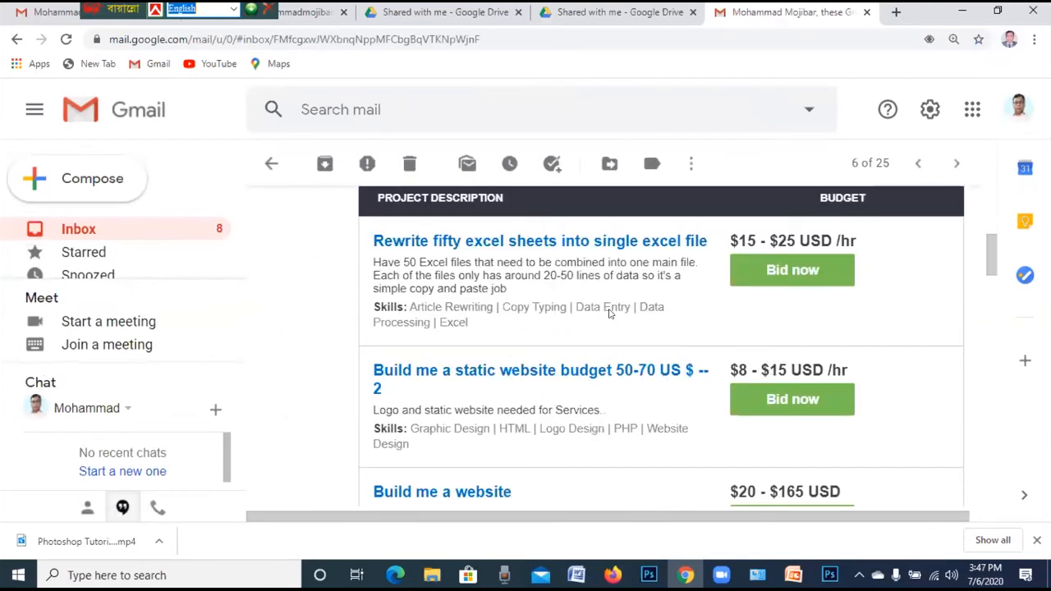
scroll(610, 313, down, 1)
scroll(612, 311, down, 5)
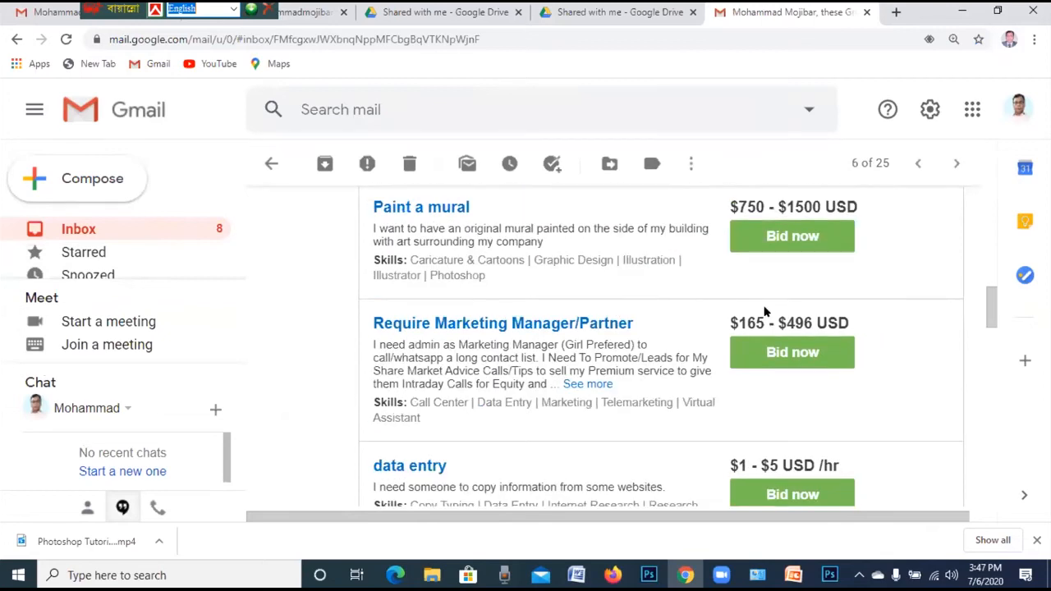
scroll(760, 308, down, 4)
scroll(743, 304, down, 4)
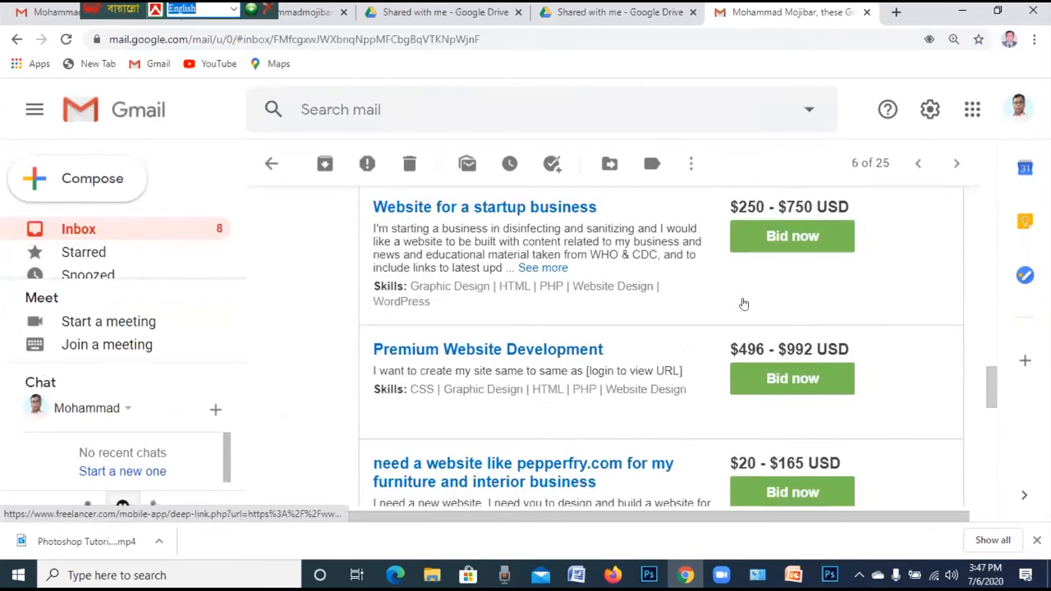
scroll(743, 300, down, 4)
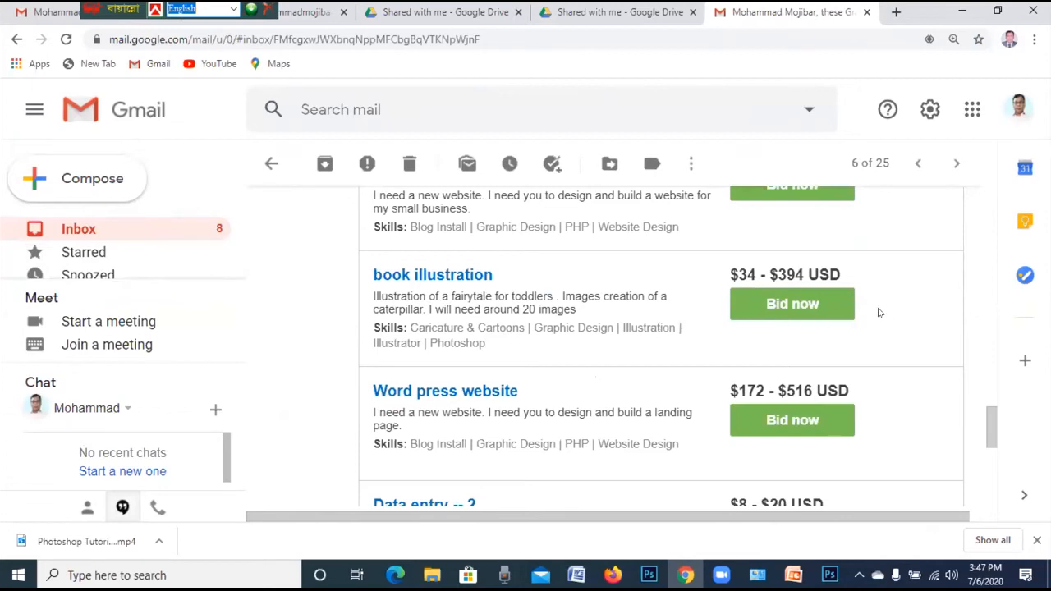
scroll(878, 313, down, 3)
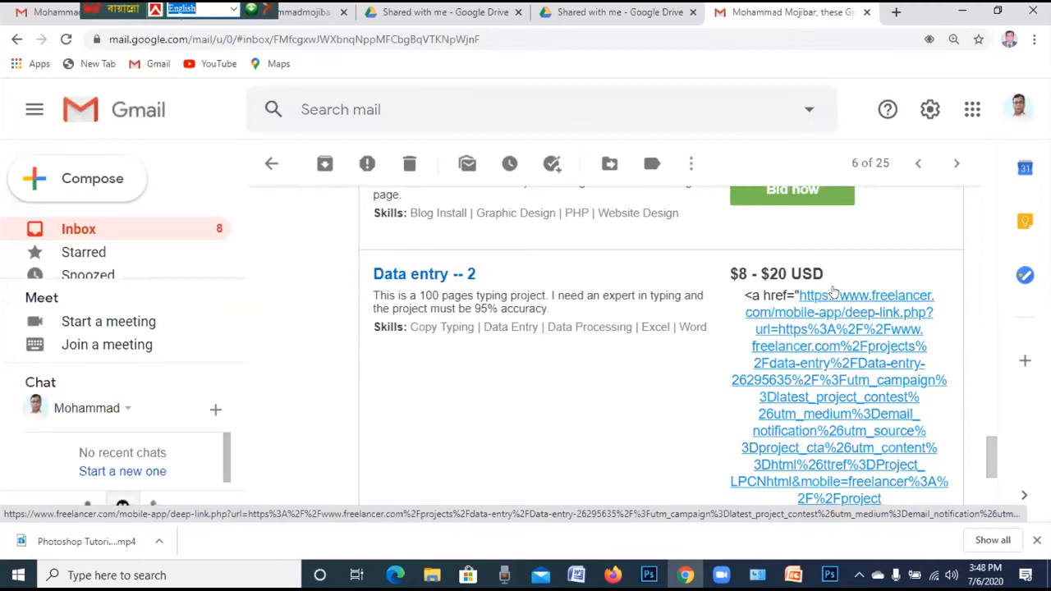
scroll(846, 296, up, 6)
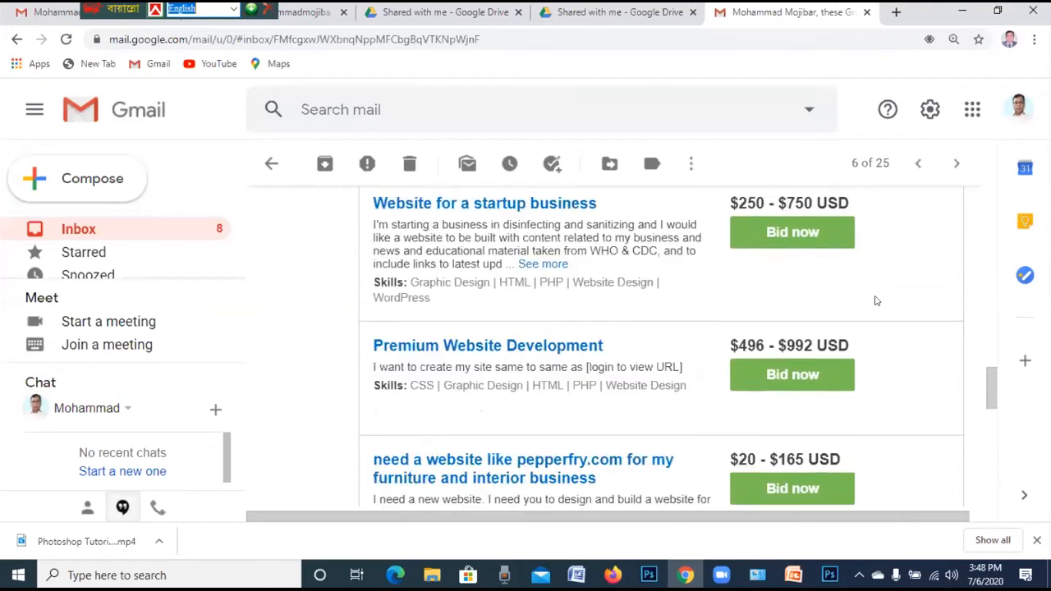
scroll(879, 294, up, 5)
scroll(880, 285, up, 5)
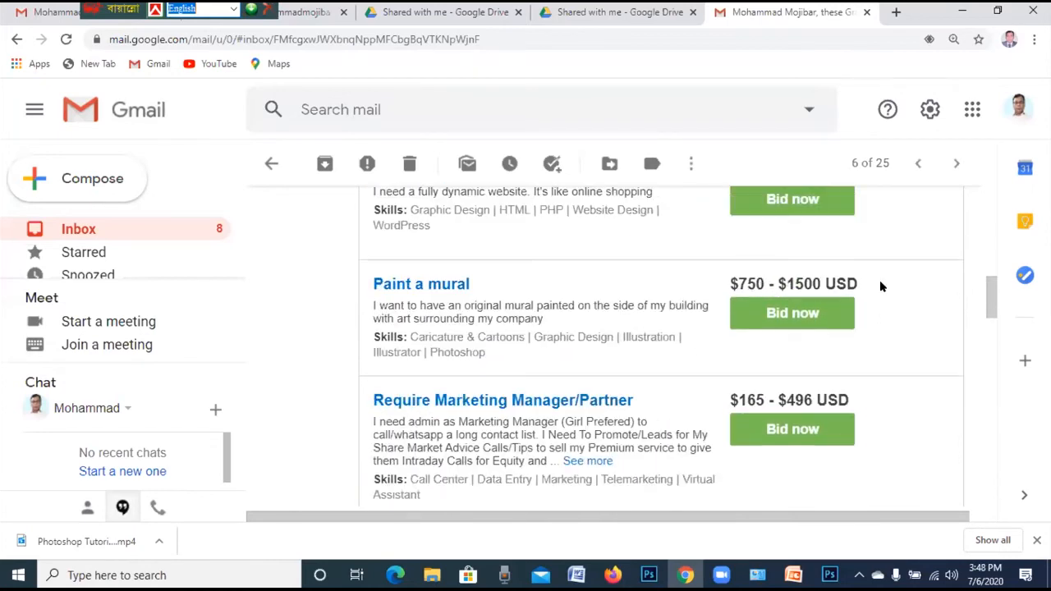
scroll(875, 280, up, 1)
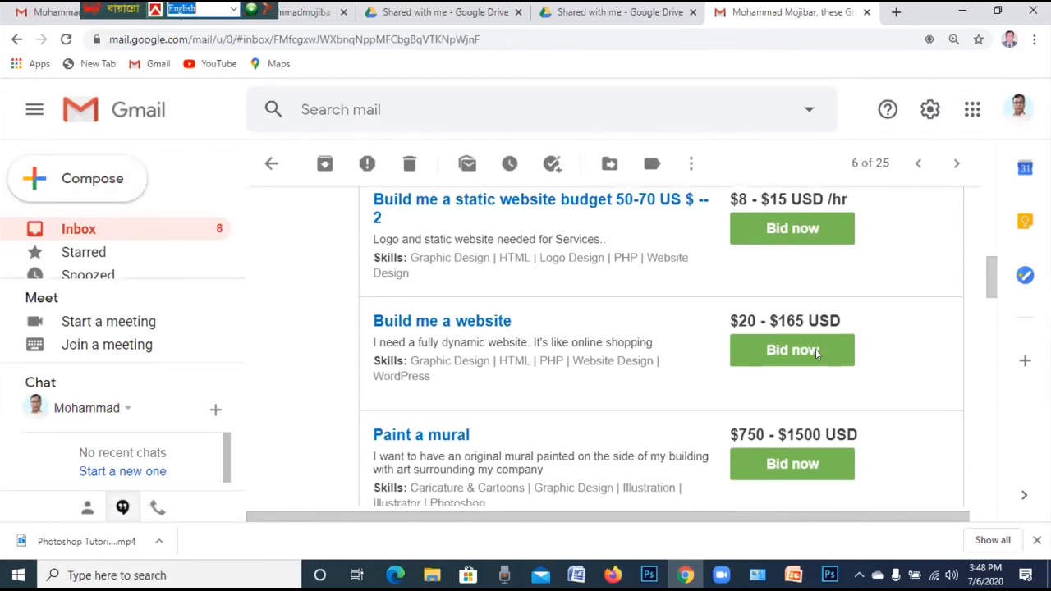
Scroll to the end of the email and open the 'Data entry -- 2' project on Freelancer
scroll(825, 353, down, 3)
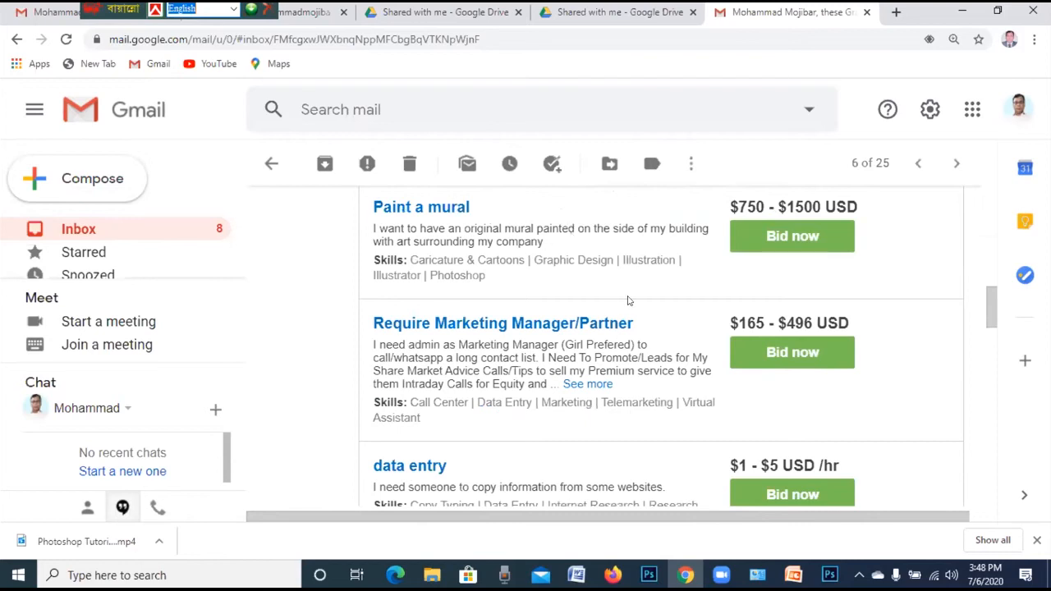
scroll(492, 424, down, 1)
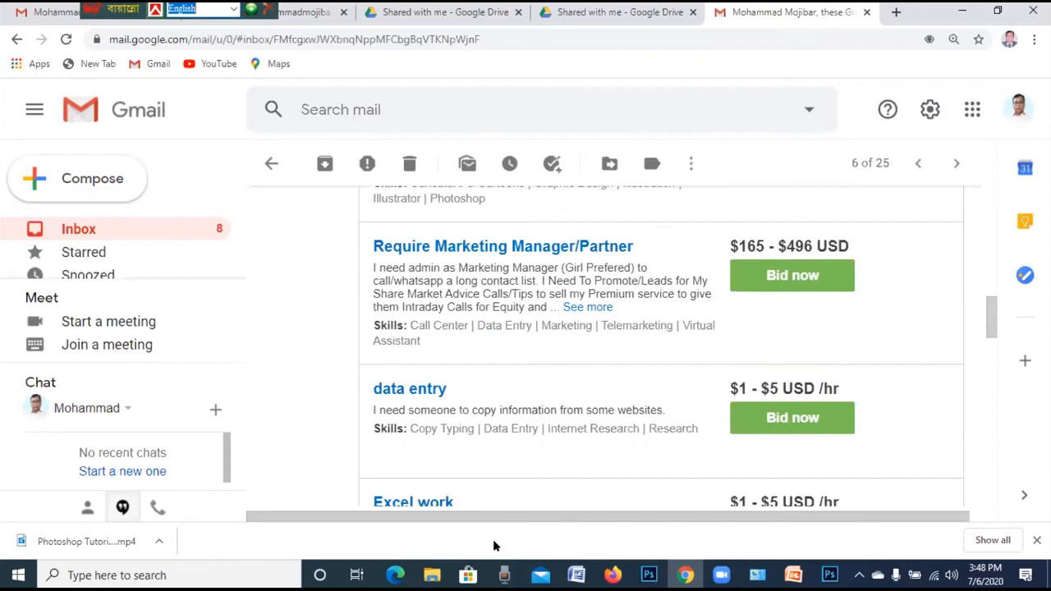
scroll(593, 379, down, 15)
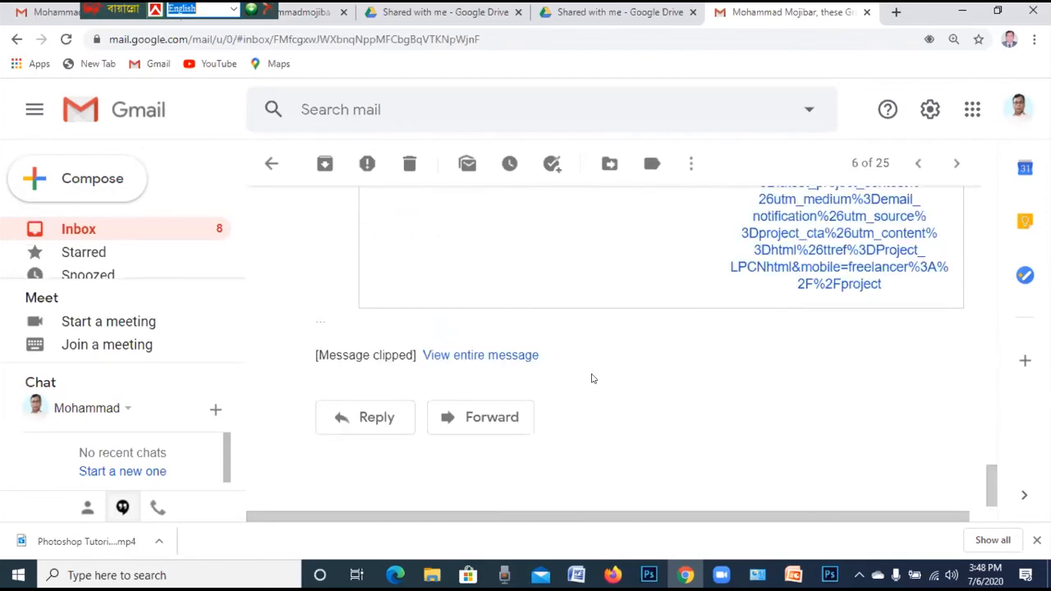
click(809, 218)
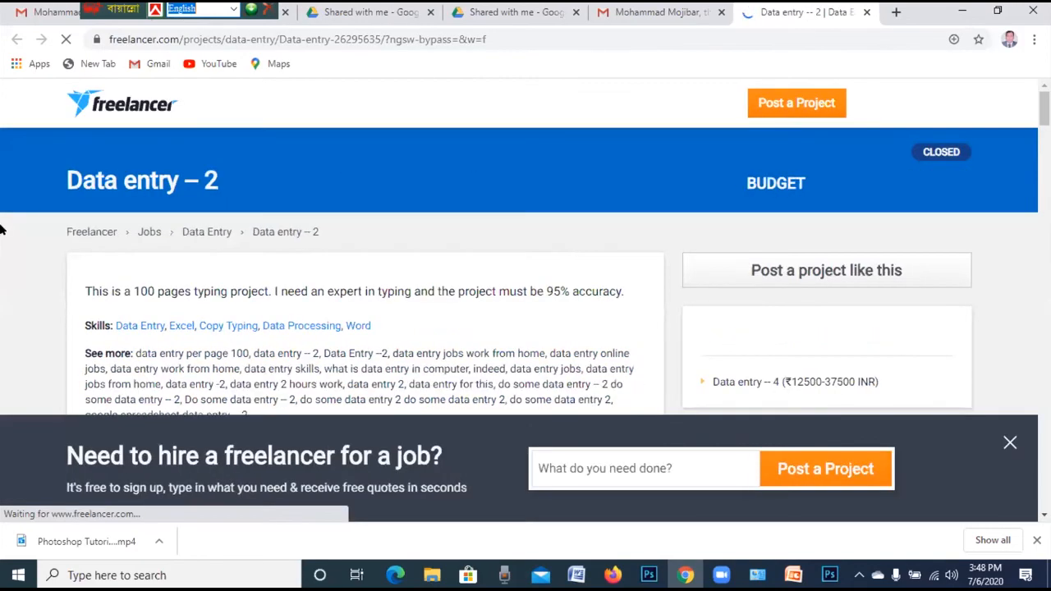
Expand the first bidder's full proposal on the data entry project and scroll through the bids
scroll(363, 258, down, 4)
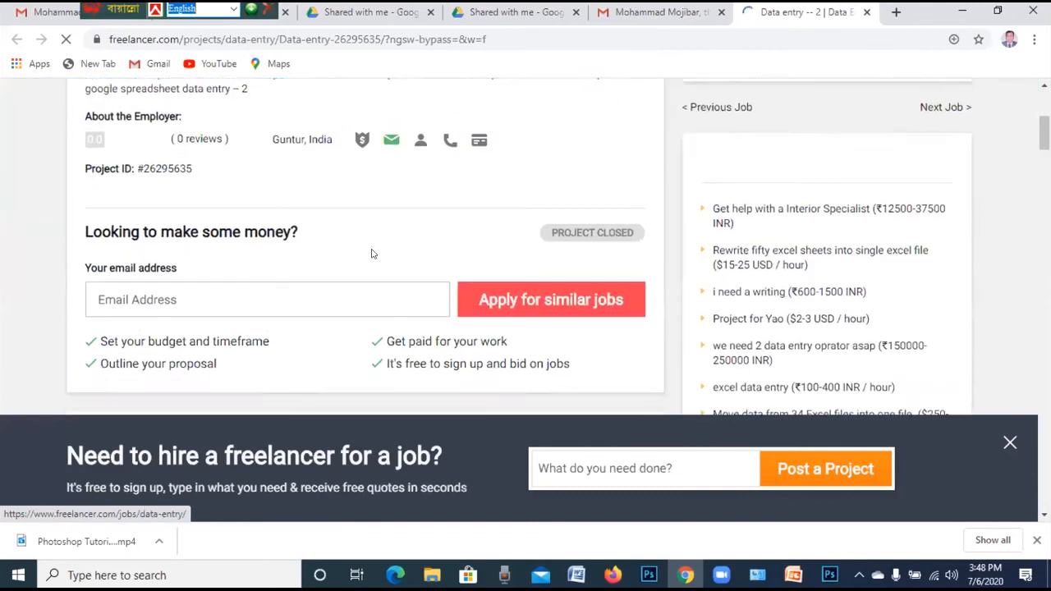
scroll(371, 254, down, 3)
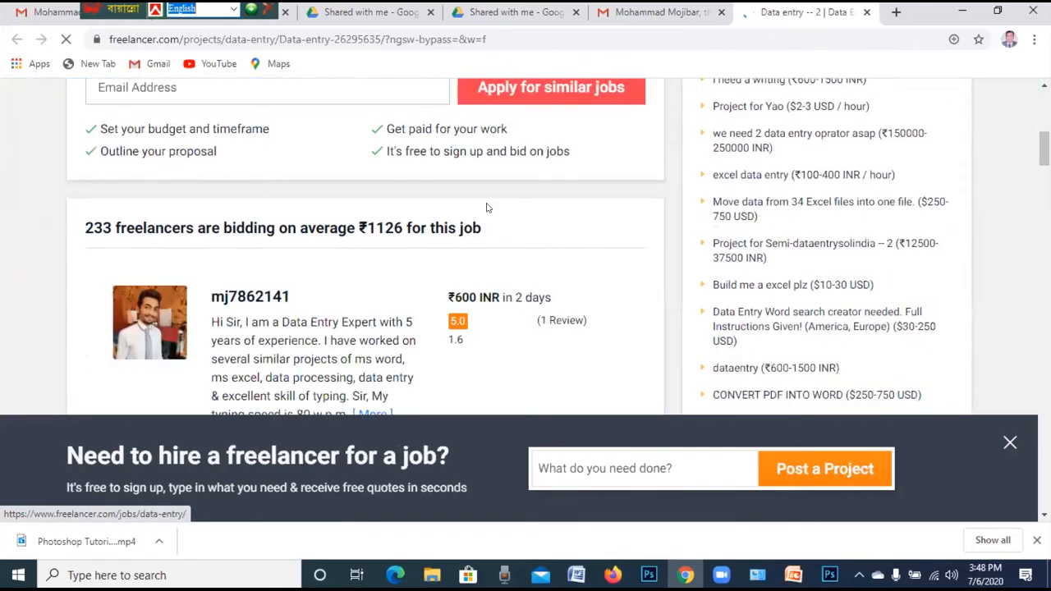
scroll(493, 205, down, 3)
scroll(505, 205, up, 2)
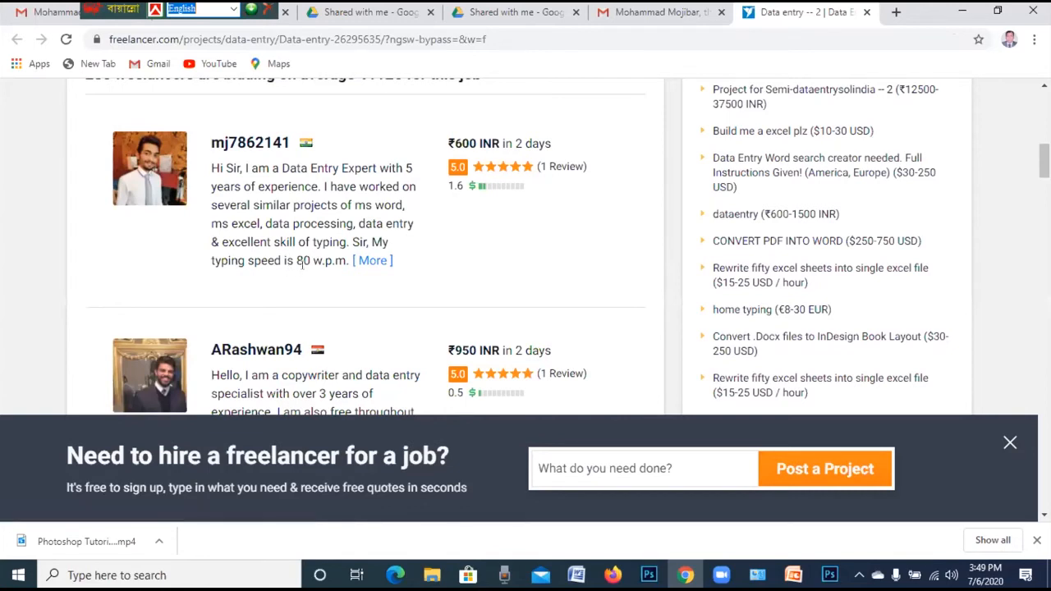
click(368, 261)
scroll(424, 296, down, 3)
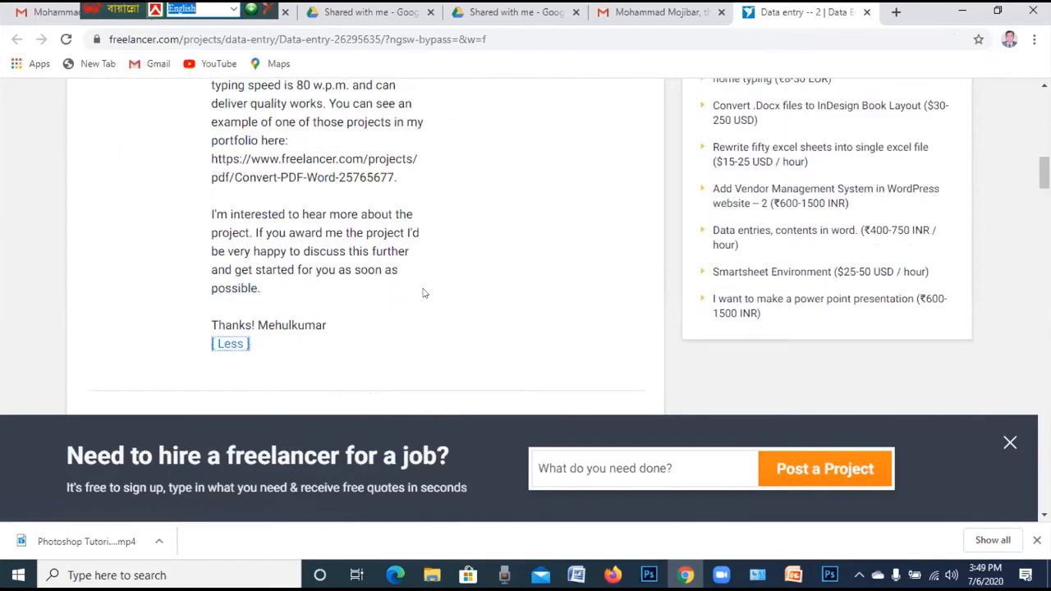
scroll(420, 169, down, 7)
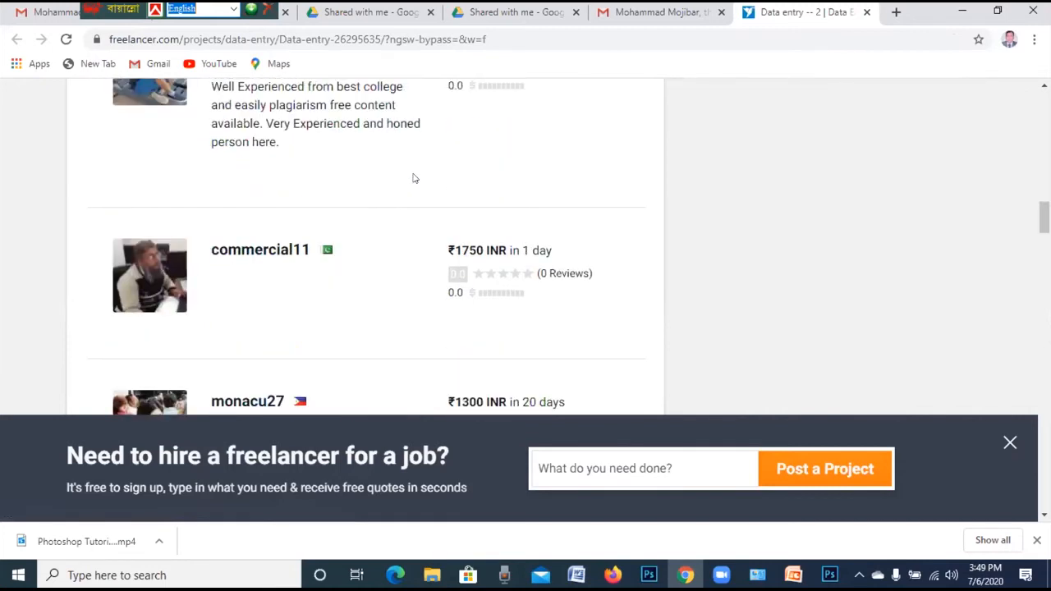
scroll(415, 178, up, 5)
scroll(415, 179, up, 5)
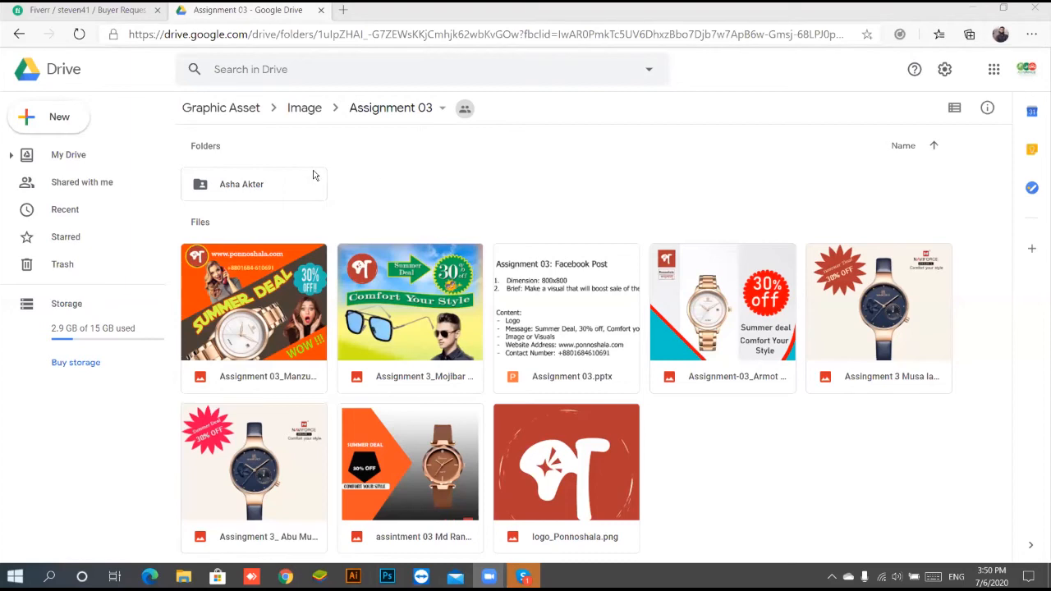
Browse Graphic Asset and Image back into Assignment 03, selecting the student's folder without changing it
click(287, 197)
click(371, 176)
click(310, 191)
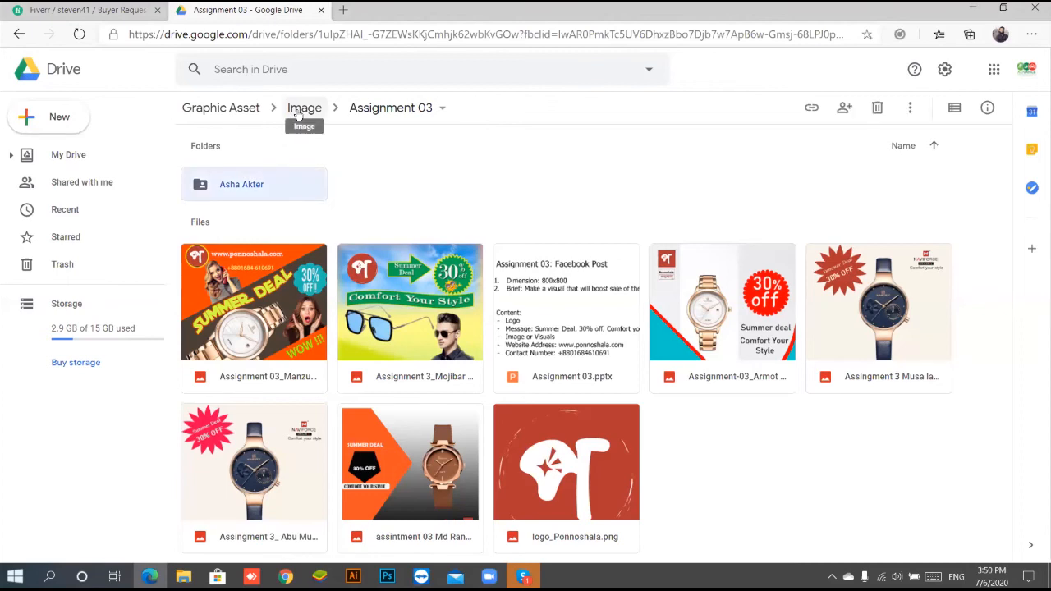
click(234, 113)
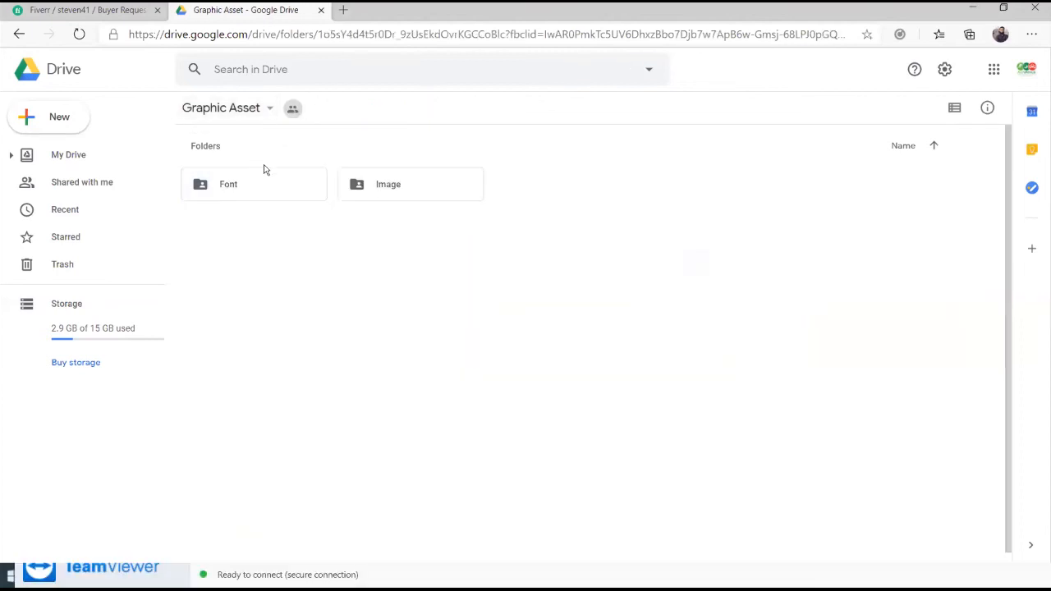
click(386, 184)
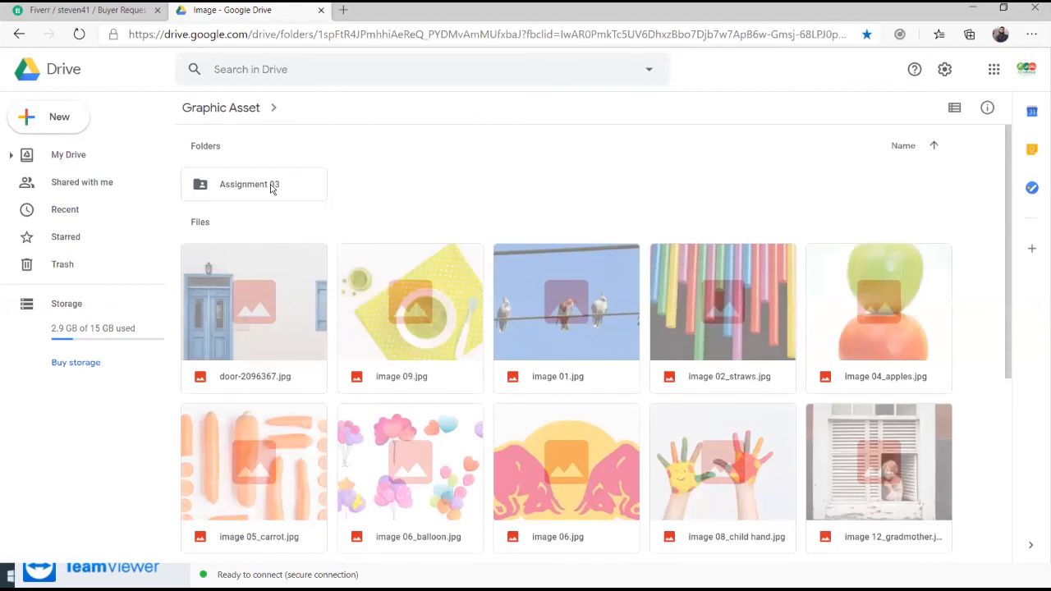
double_click(273, 187)
right_click(272, 188)
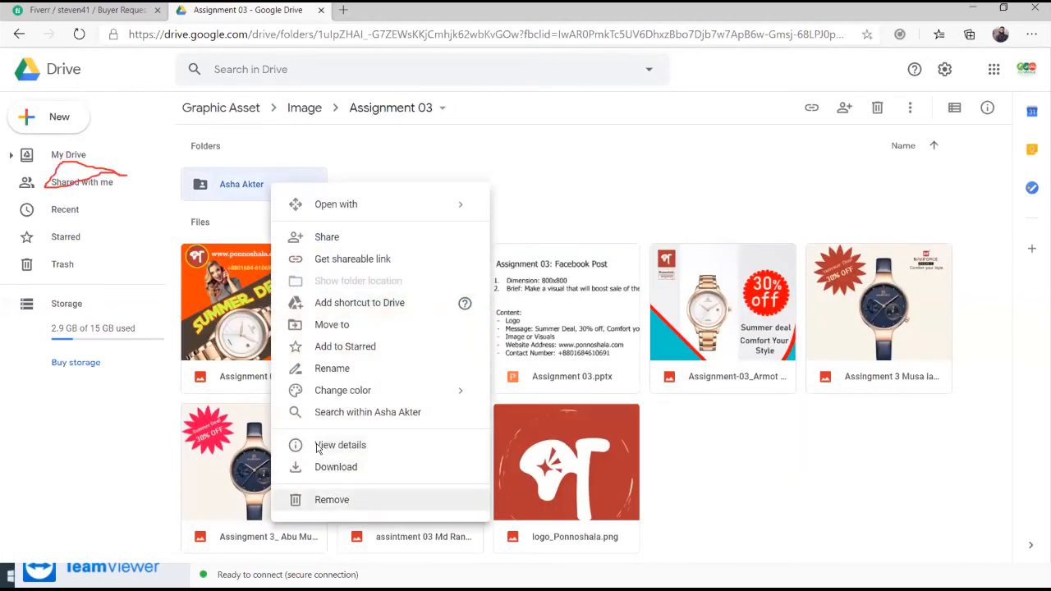
click(104, 214)
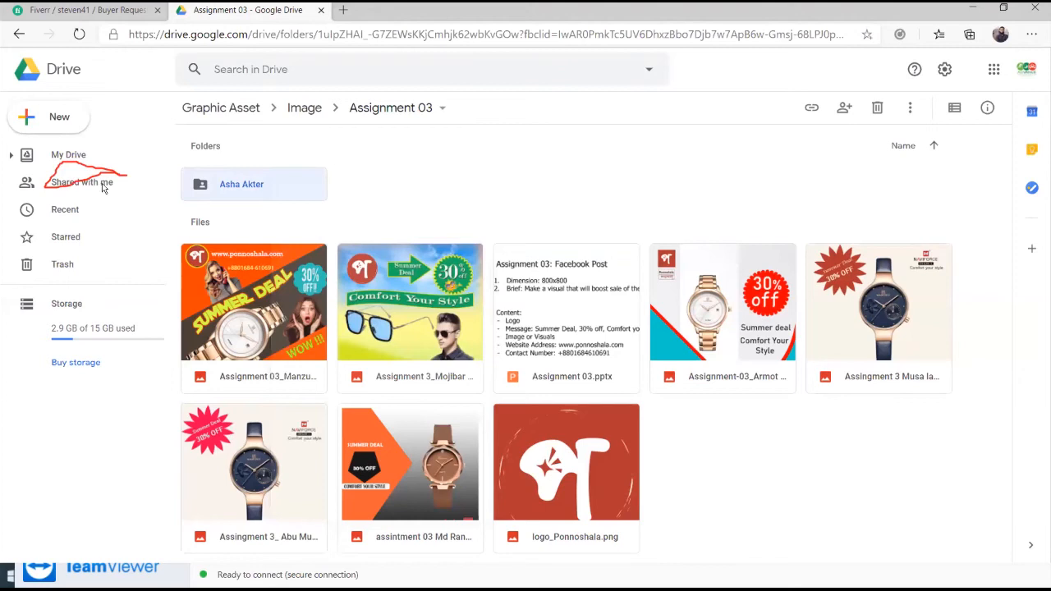
Go to Shared with me, open GD Manikganj Batch 03, then return to Shared with me
click(104, 185)
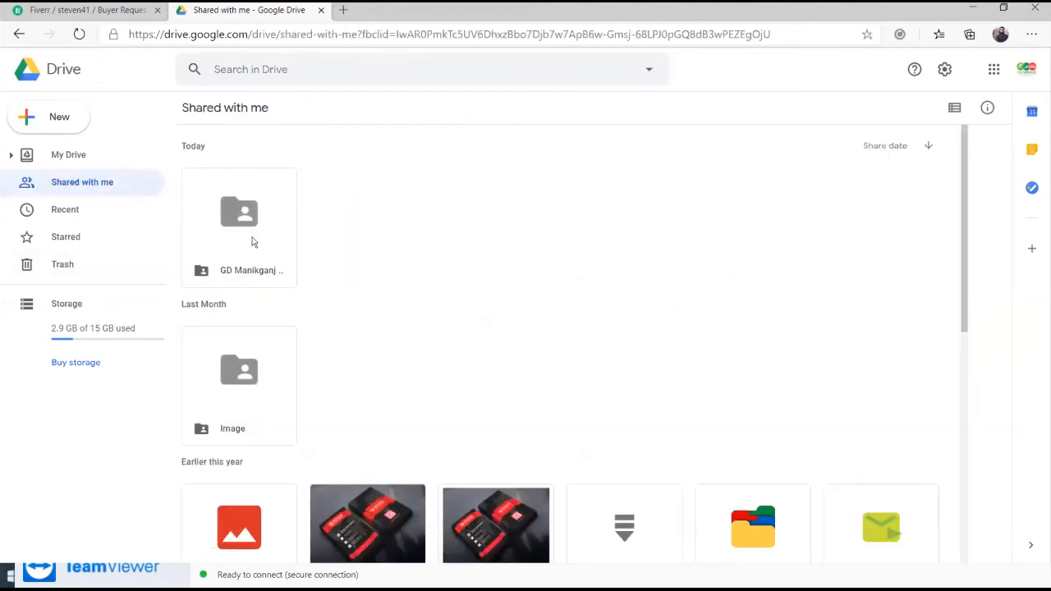
double_click(254, 242)
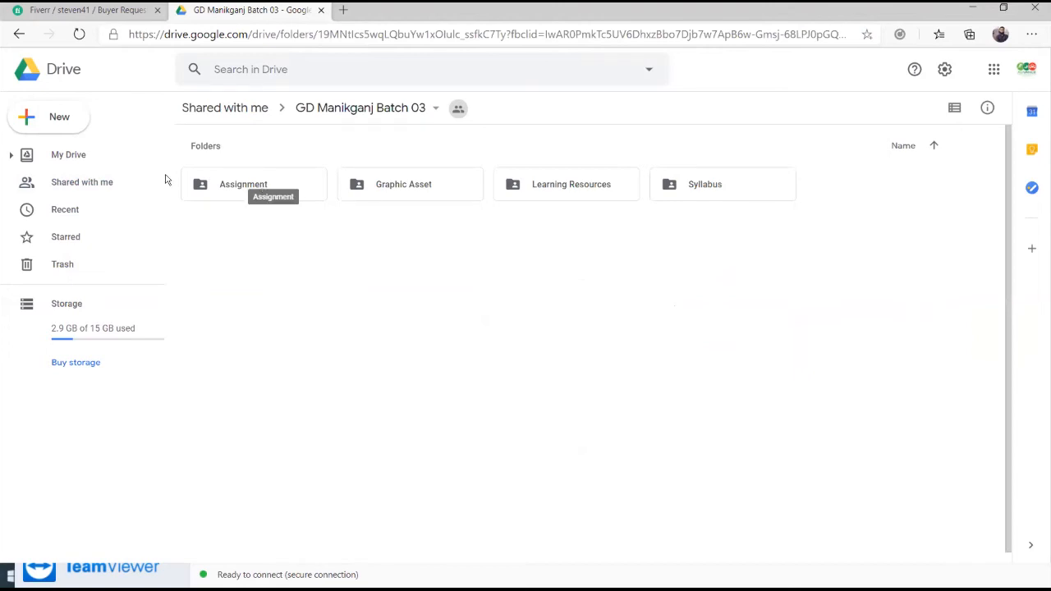
click(59, 182)
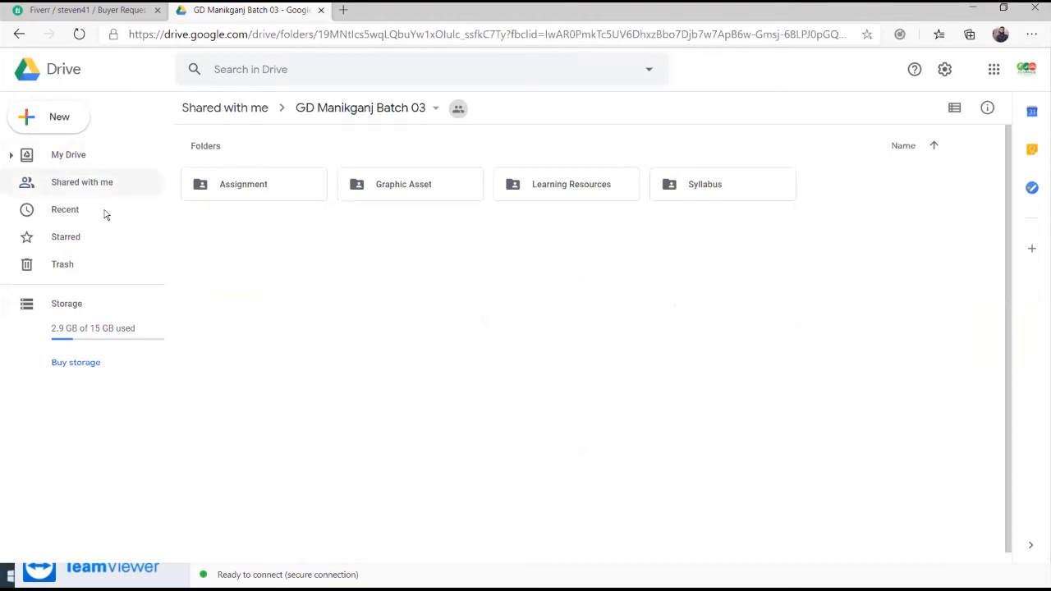
scroll(234, 377, down, 1)
scroll(234, 382, up, 1)
Remove the shared Image folder from Shared with me, then open GD Manikganj Batch 03 > Assignment
click(234, 399)
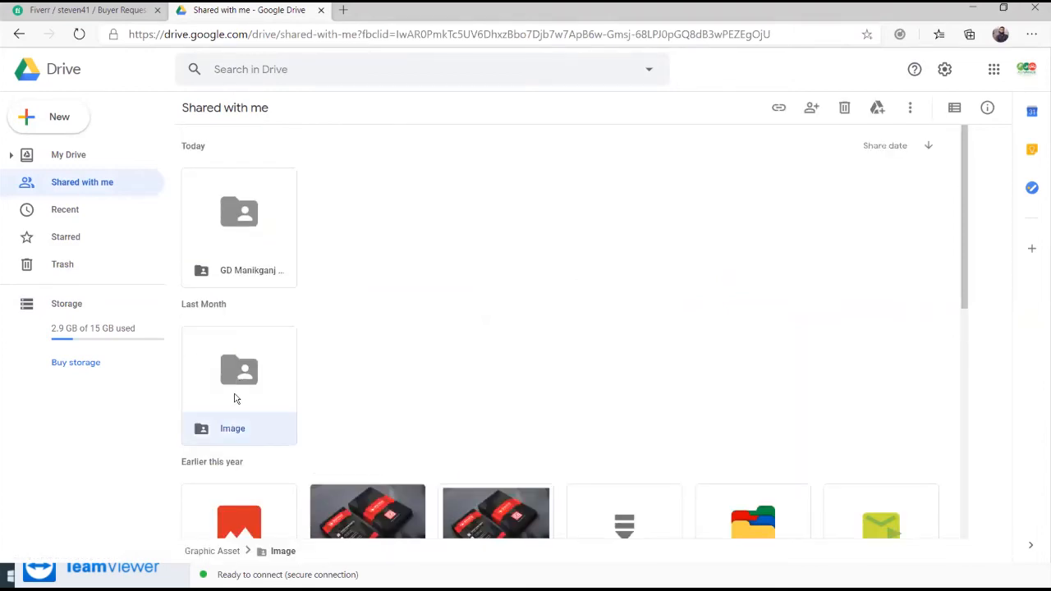
right_click(234, 399)
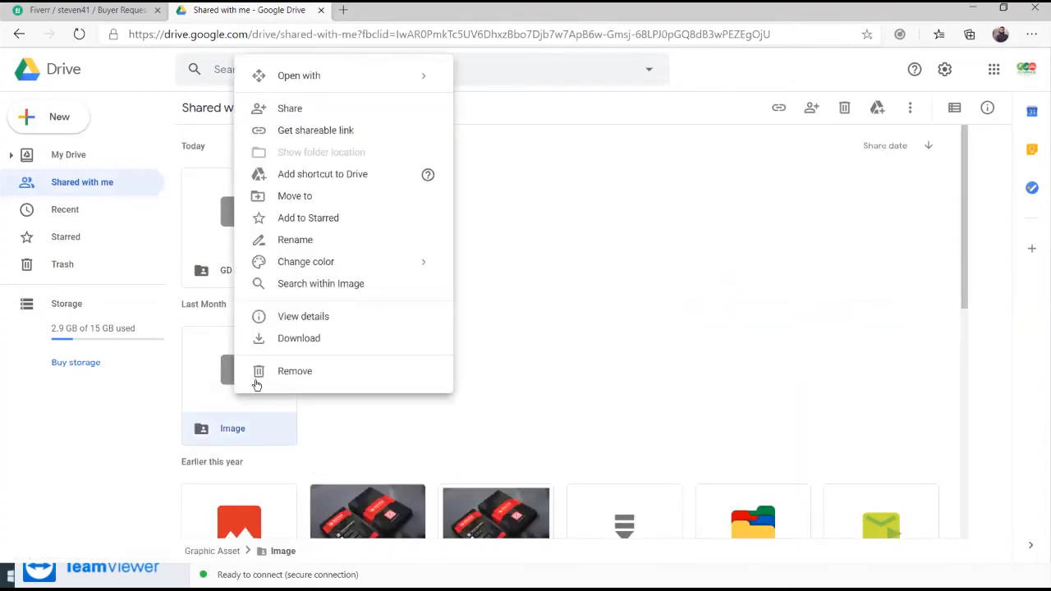
click(298, 369)
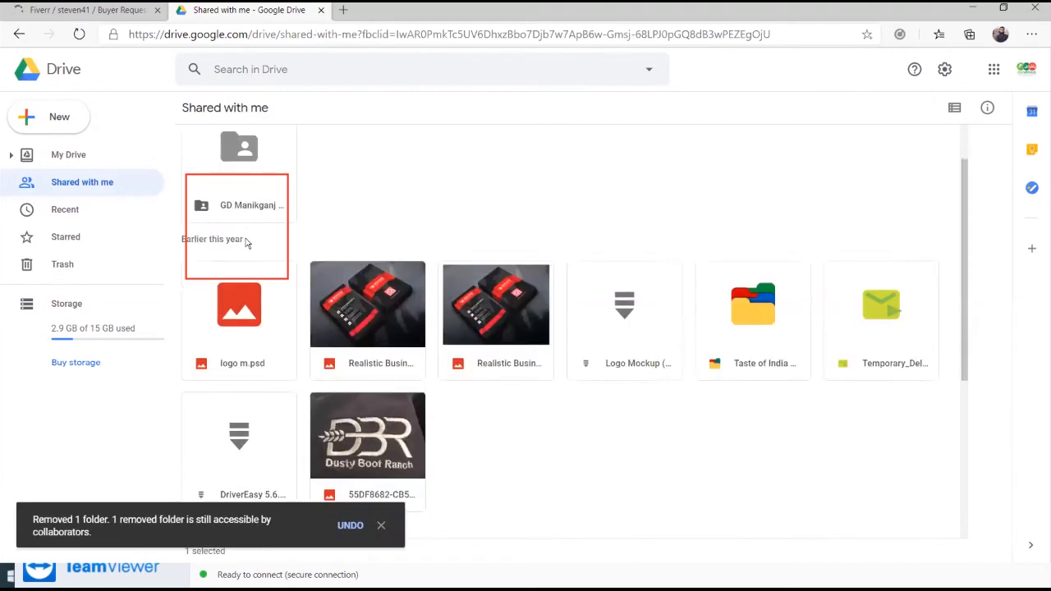
double_click(242, 189)
double_click(402, 182)
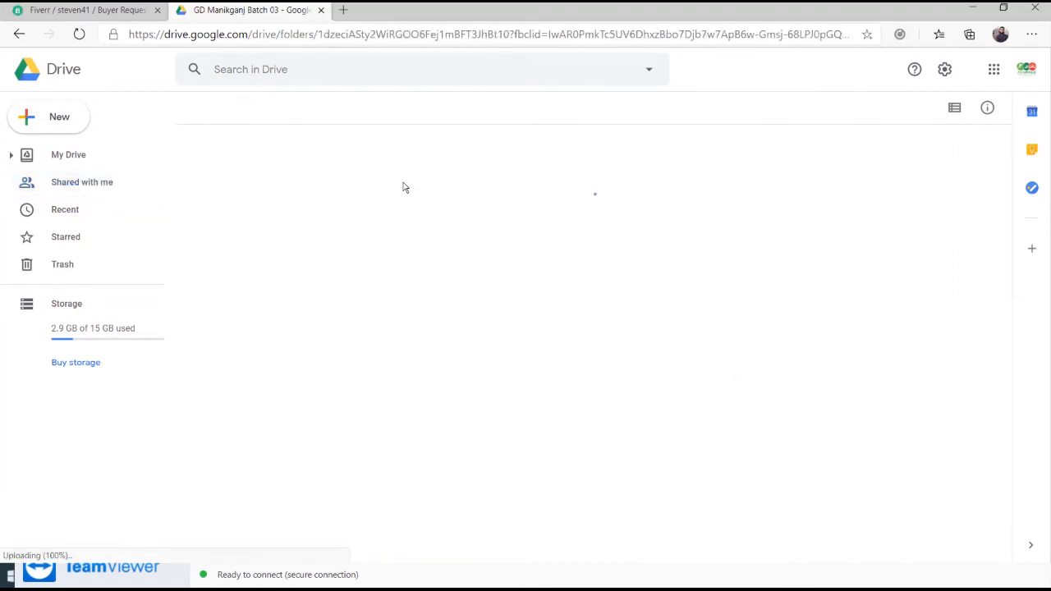
Create a new folder in Submission named with the student's full name
right_click(490, 375)
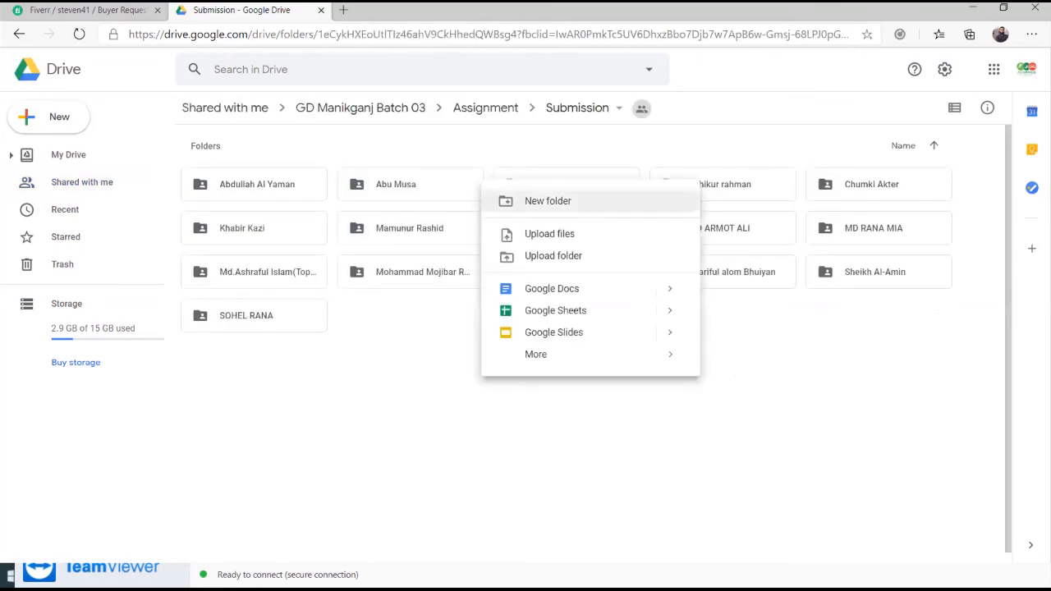
key(Return)
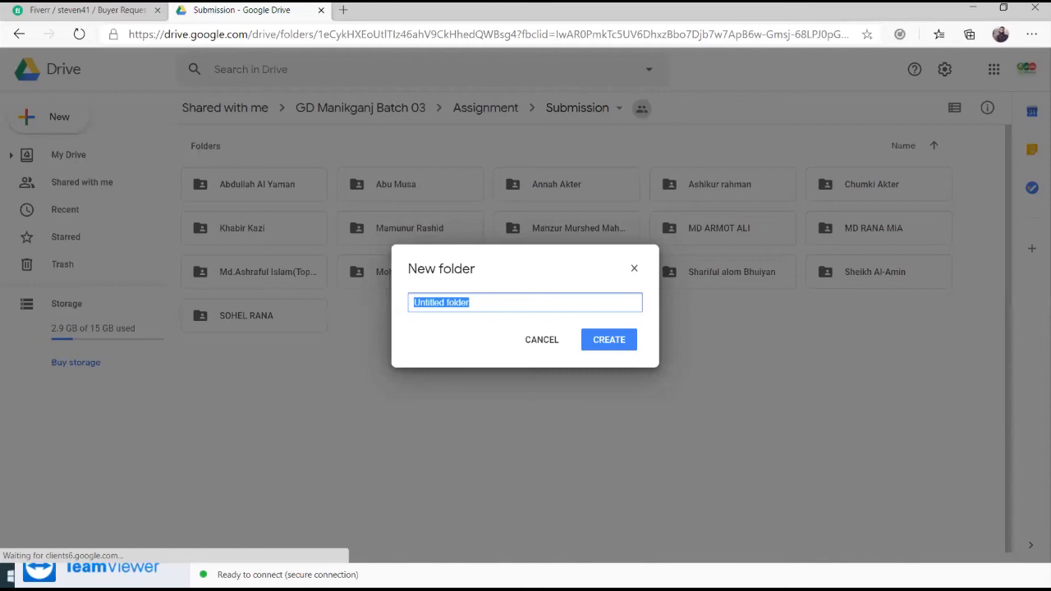
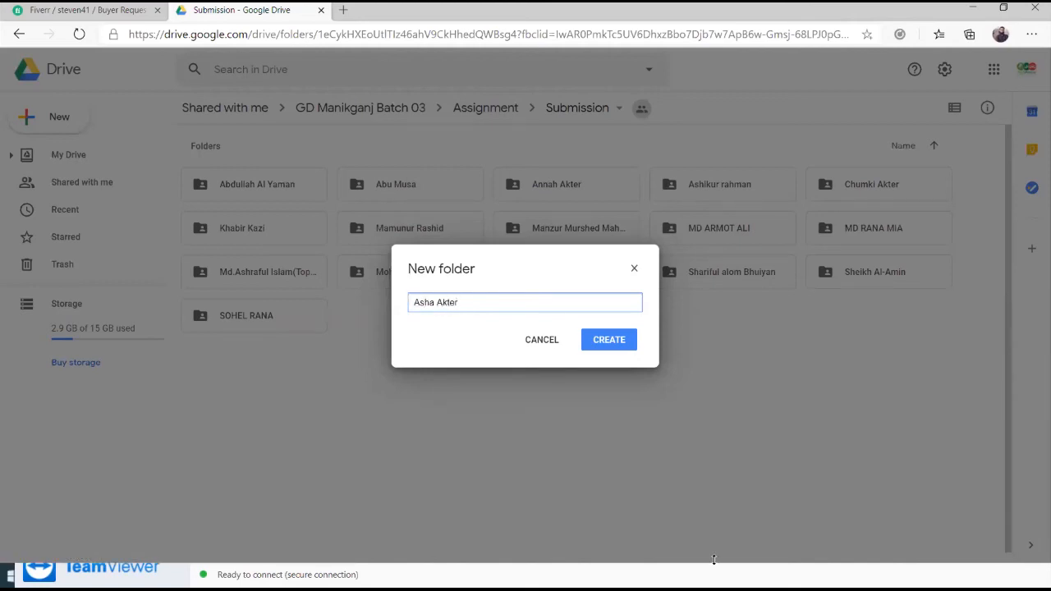
click(612, 345)
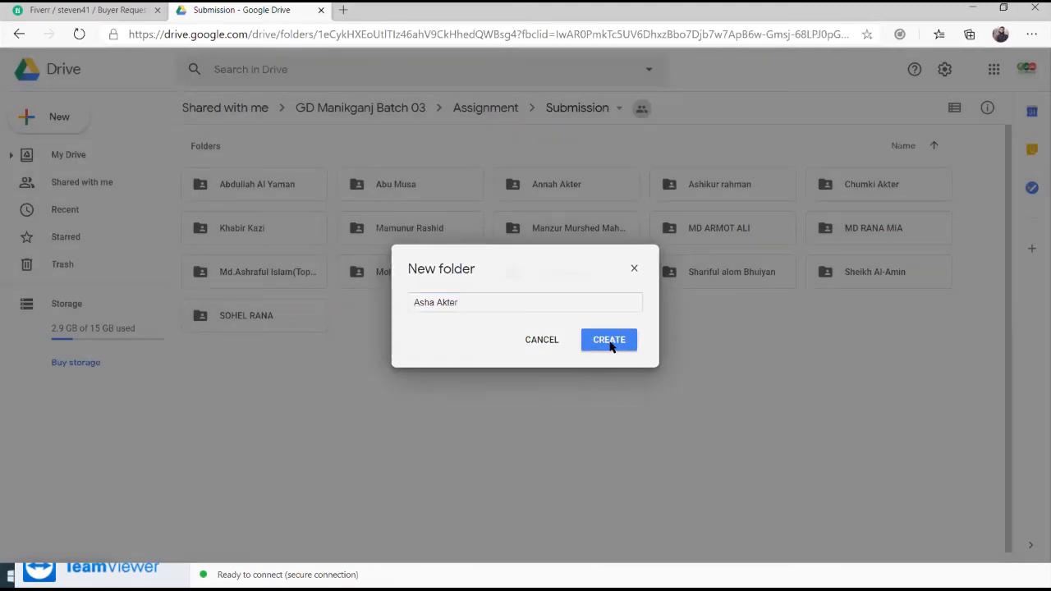
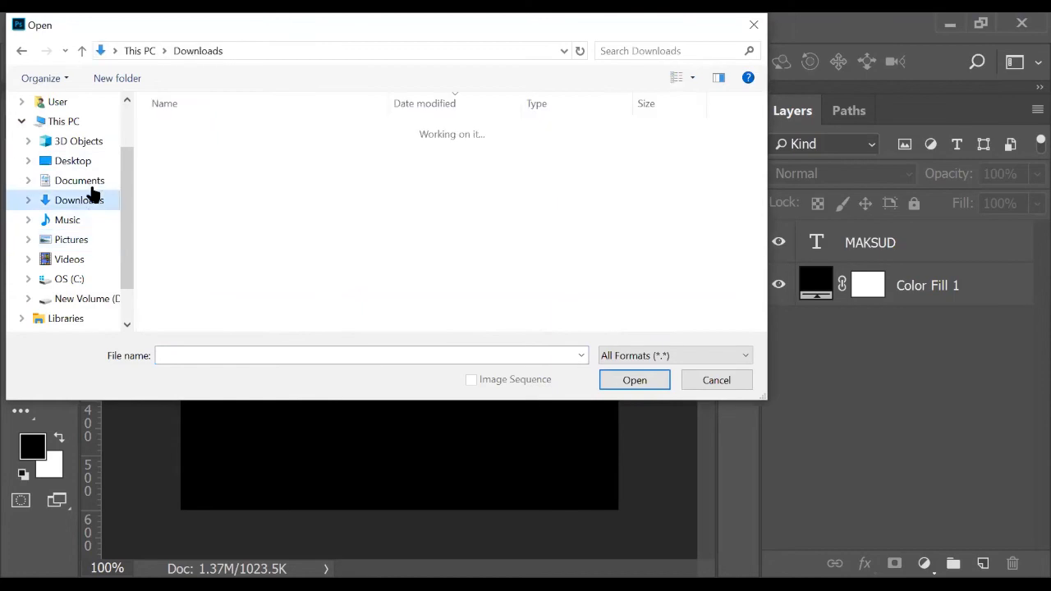
Browse to Desktop > Class 04 and open the birds-on-a-wire photo image 01.jpg
click(92, 162)
double_click(227, 128)
scroll(638, 268, down, 3)
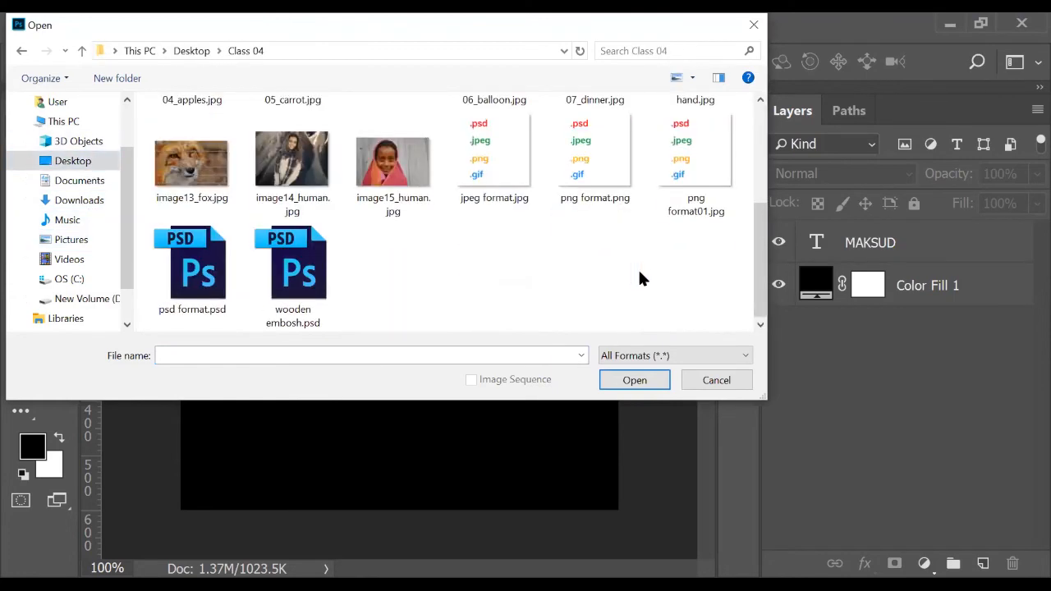
scroll(625, 262, up, 3)
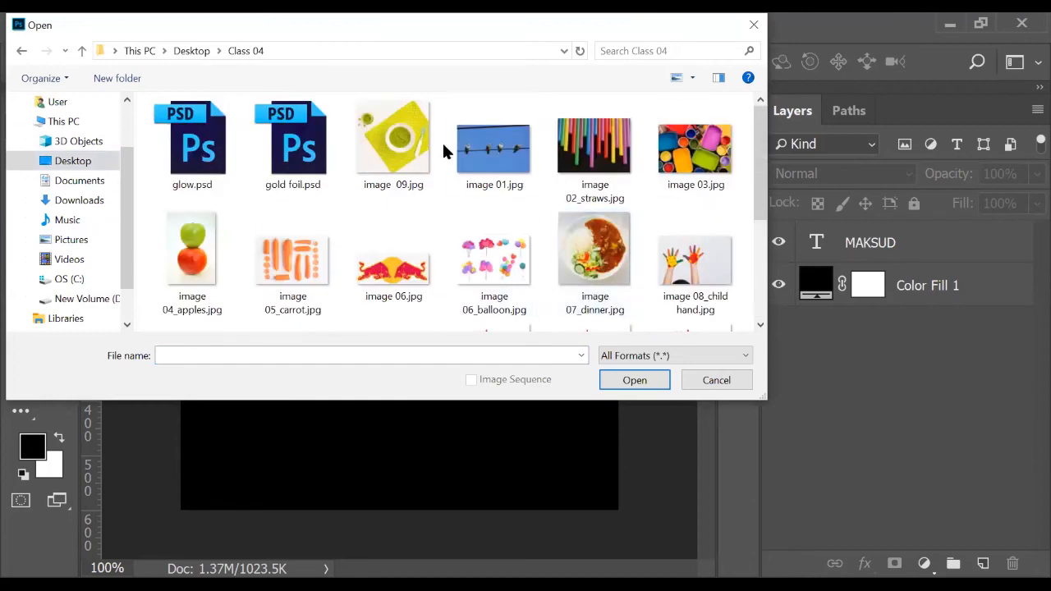
click(476, 146)
click(635, 380)
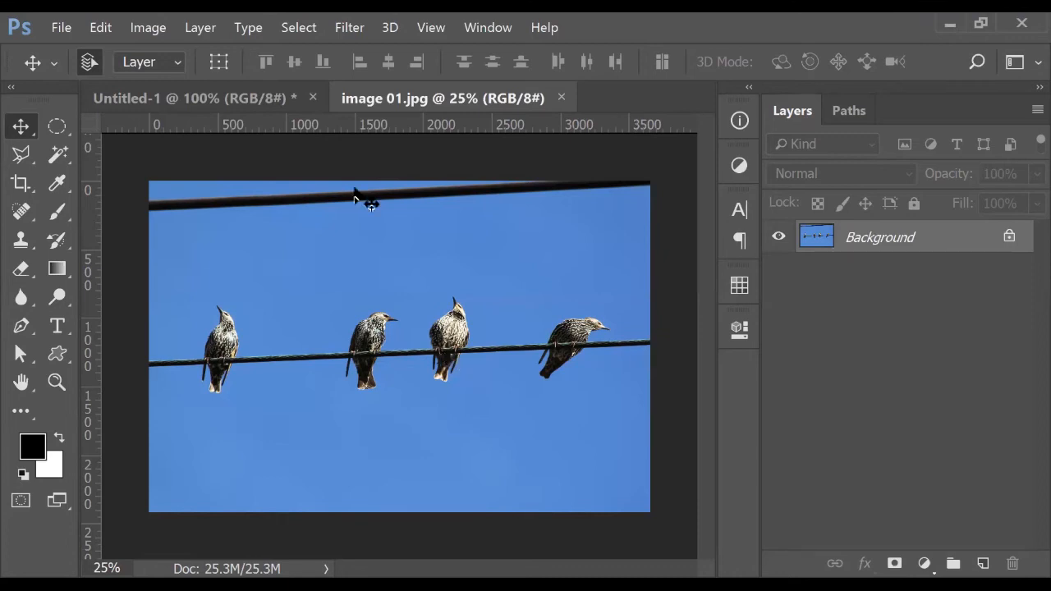
In Untitled-1, convert the pasted bird photo layer into a smart object
click(236, 111)
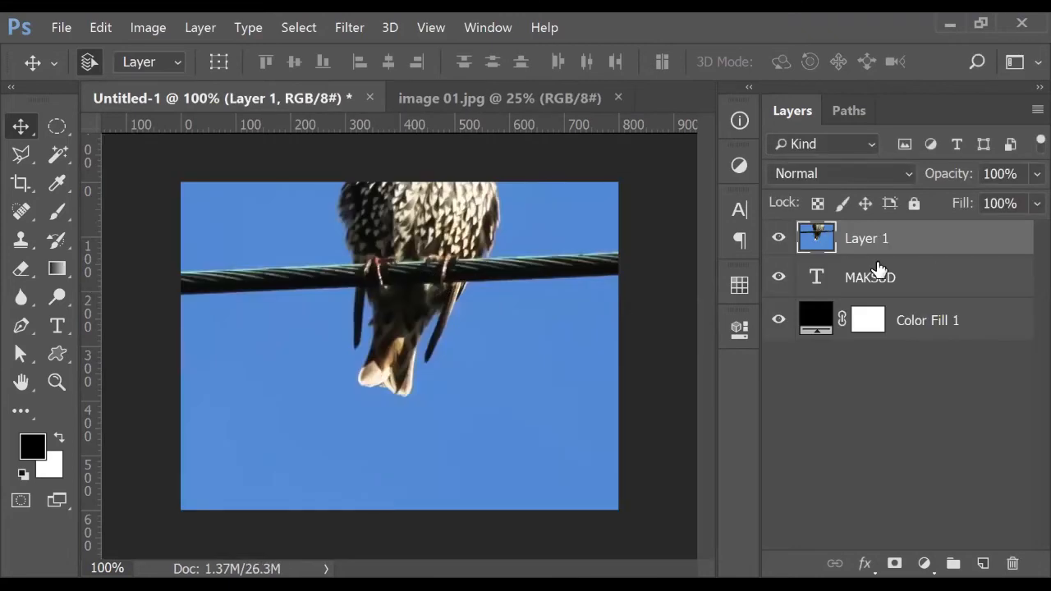
right_click(879, 244)
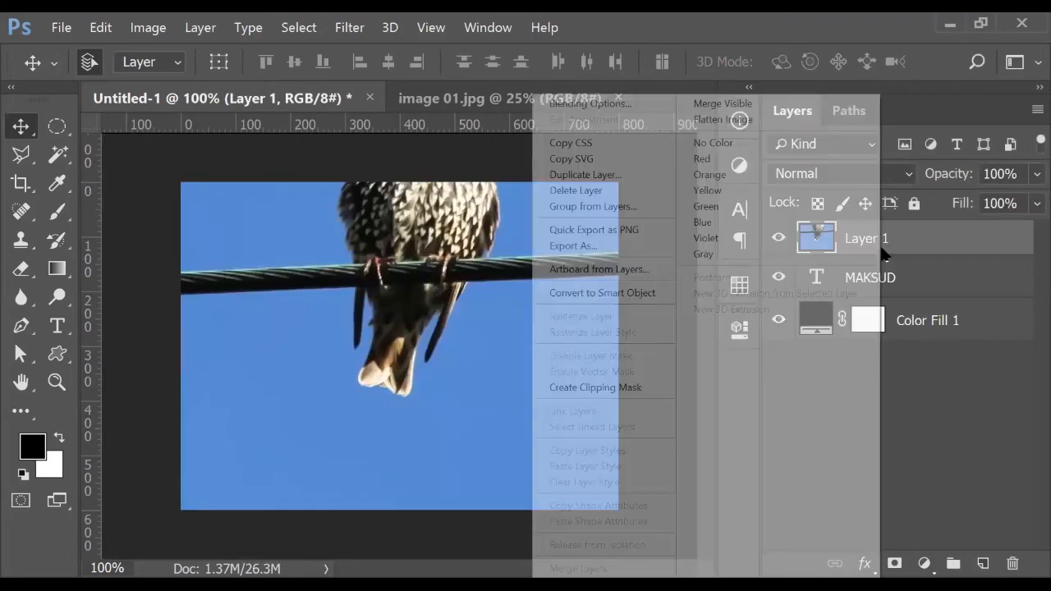
click(662, 293)
Scale and reposition the bird photo with Free Transform so it covers the canvas
key(ctrl+t)
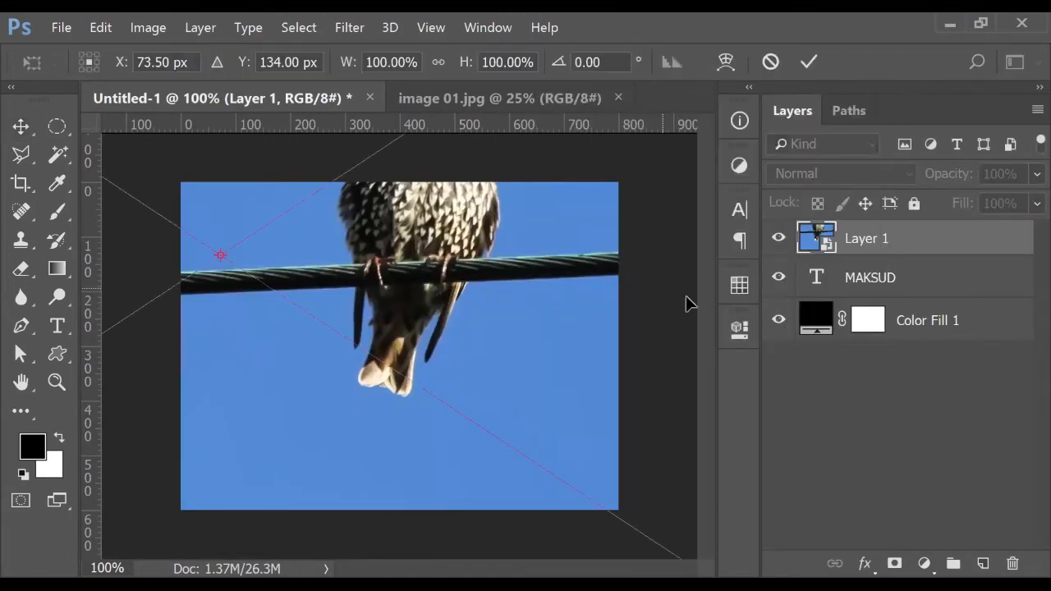
key(ctrl+0)
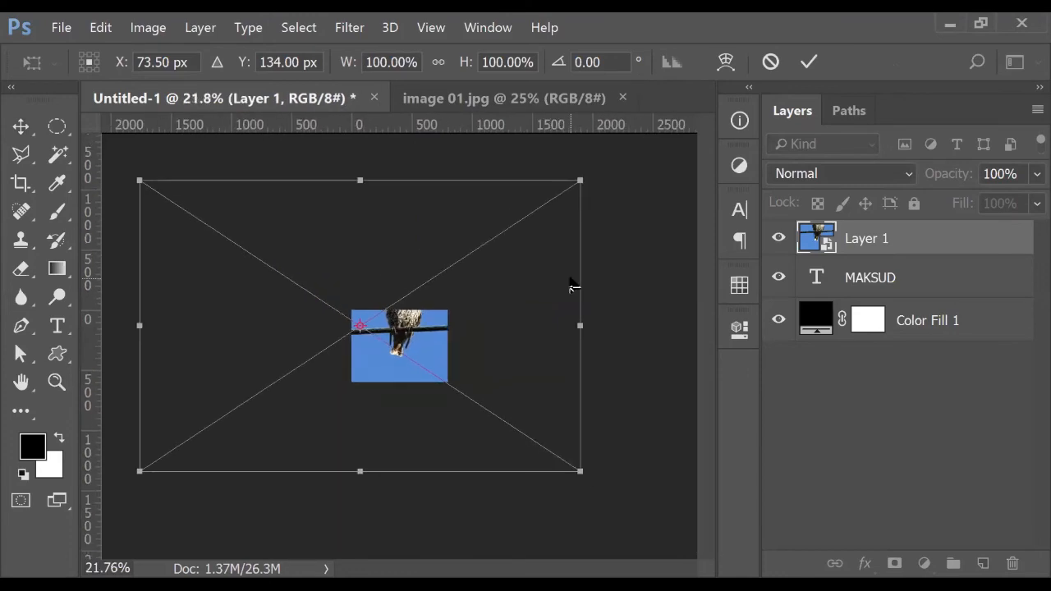
drag(586, 183, 394, 375)
key(ctrl+0)
drag(329, 311, 405, 340)
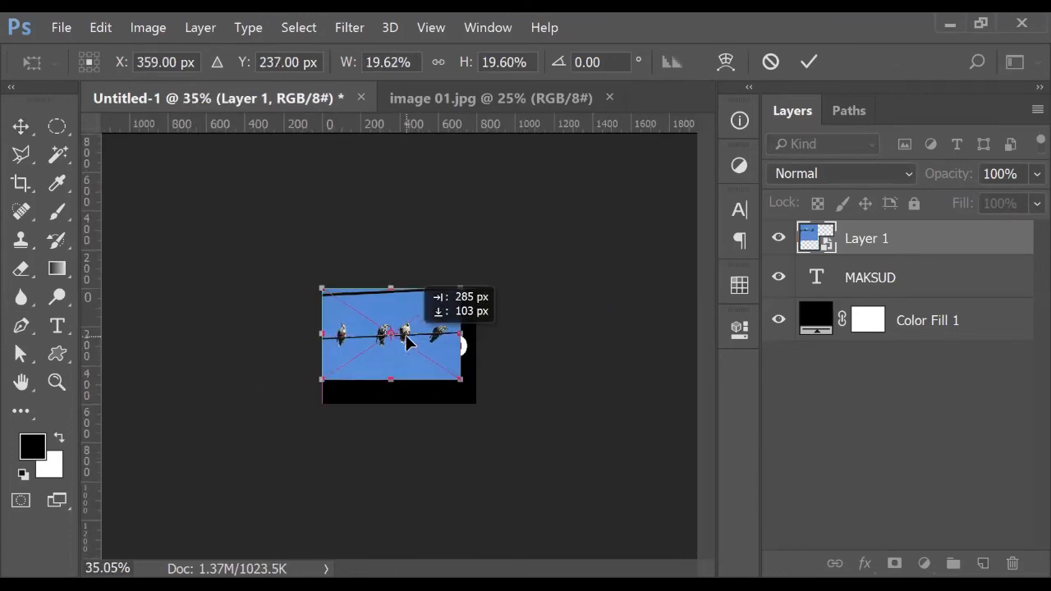
drag(462, 380, 489, 407)
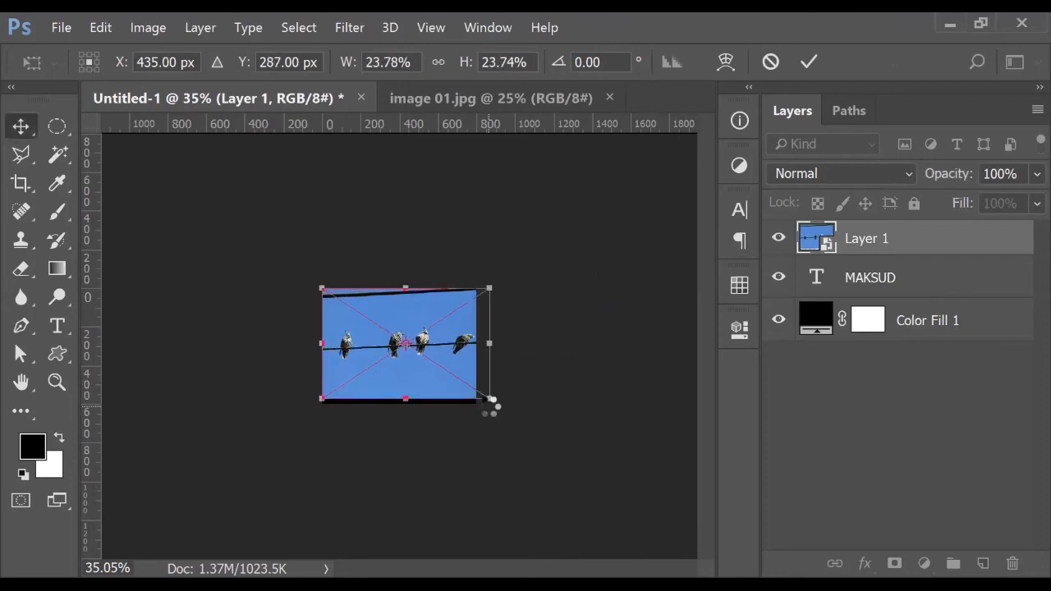
key(Return)
Zoom back to 100% and drag the MAKSUD text layer to rearrange the layer order
key(ctrl+plus)
key(ctrl+plus)
key(ctrl+plus)
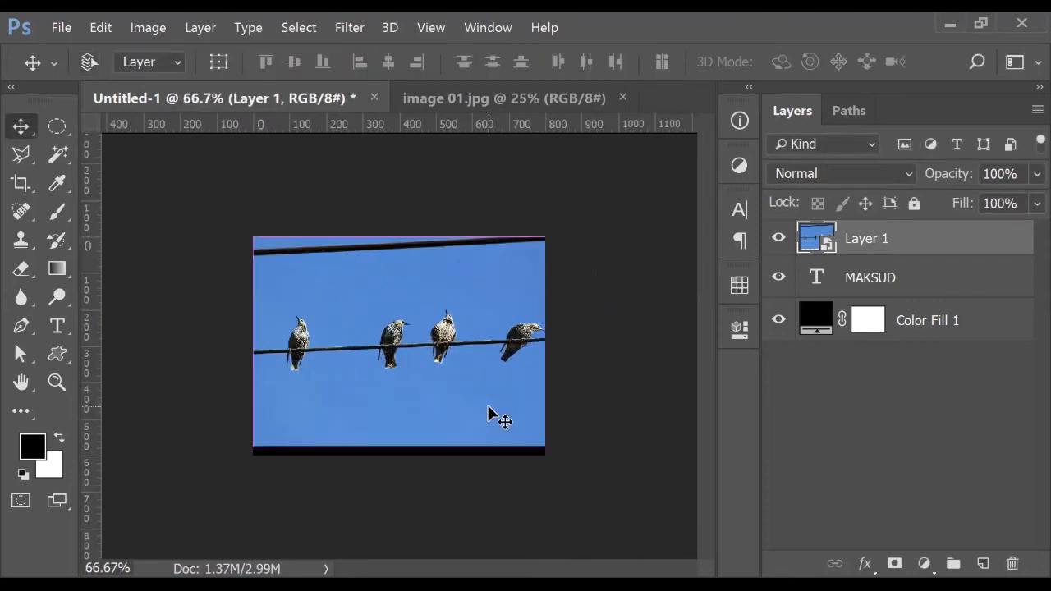
click(825, 403)
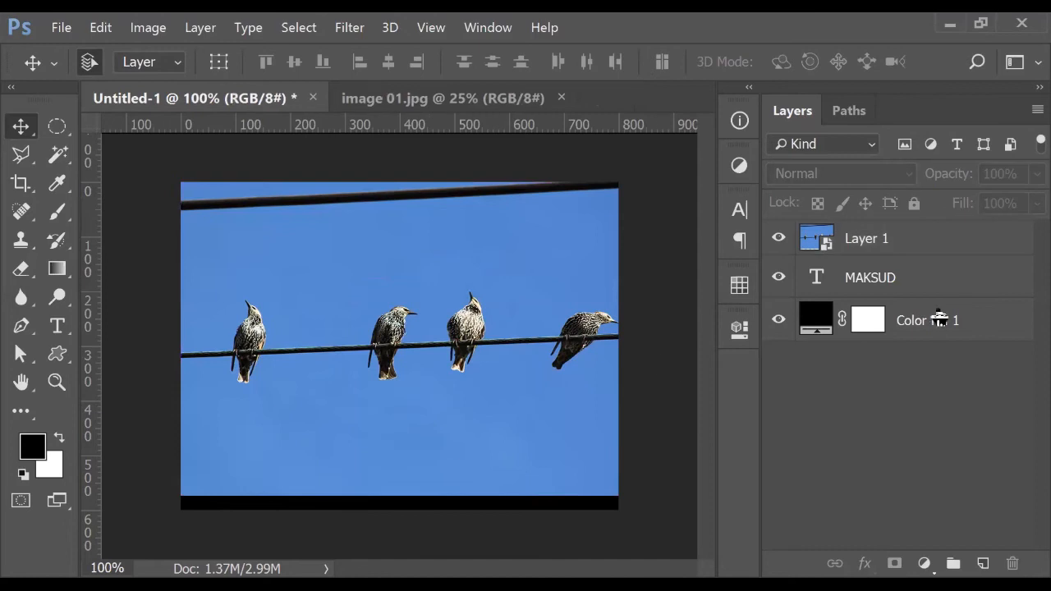
click(936, 281)
drag(936, 281, 938, 245)
Clip the bird photo layer into the MAKSUD text with a clipping mask
alt+click(939, 245)
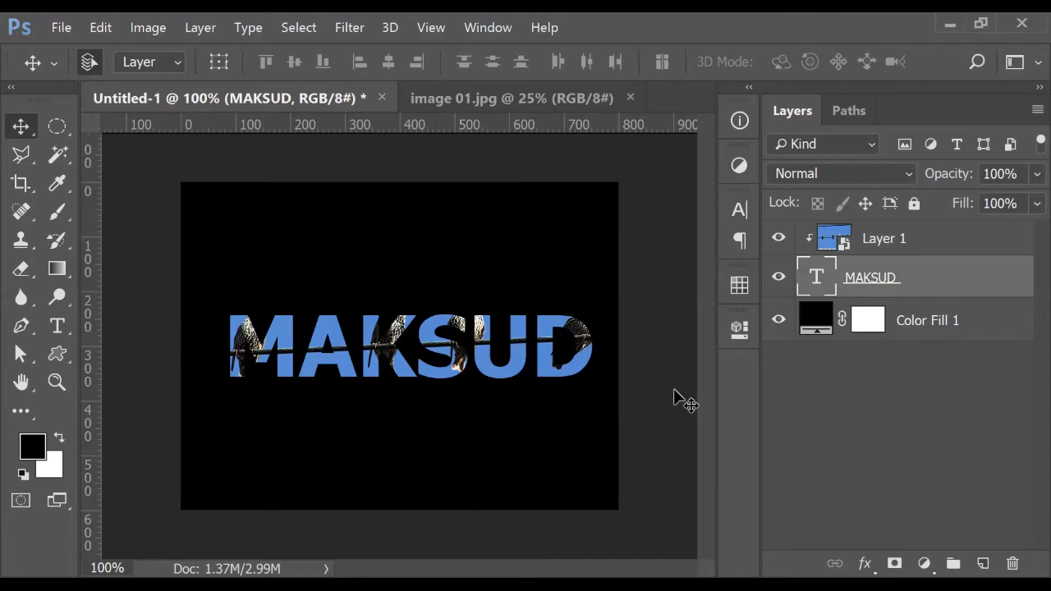
scroll(528, 376, up, 3)
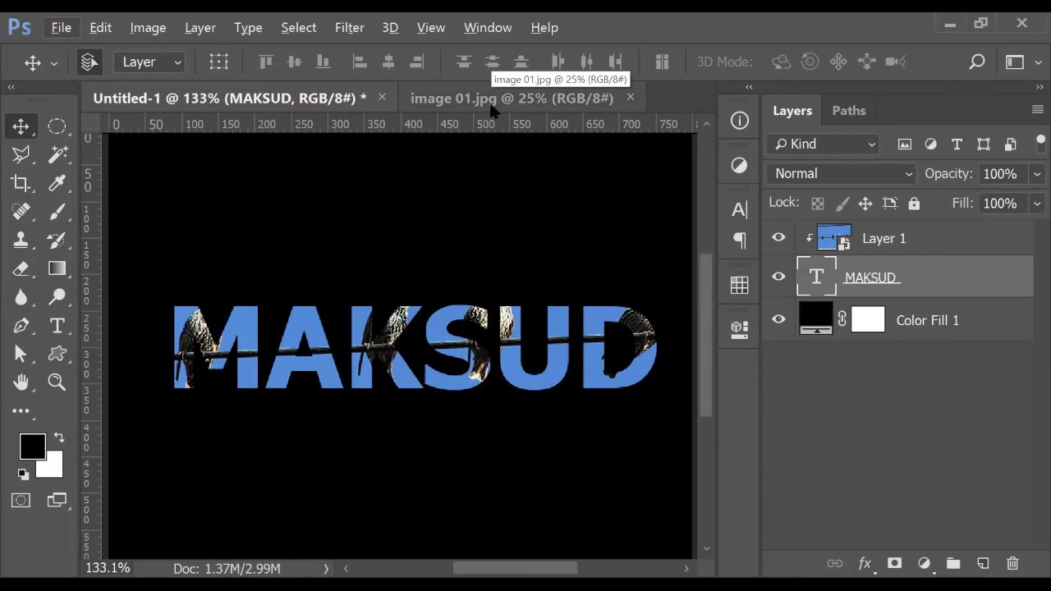
click(922, 244)
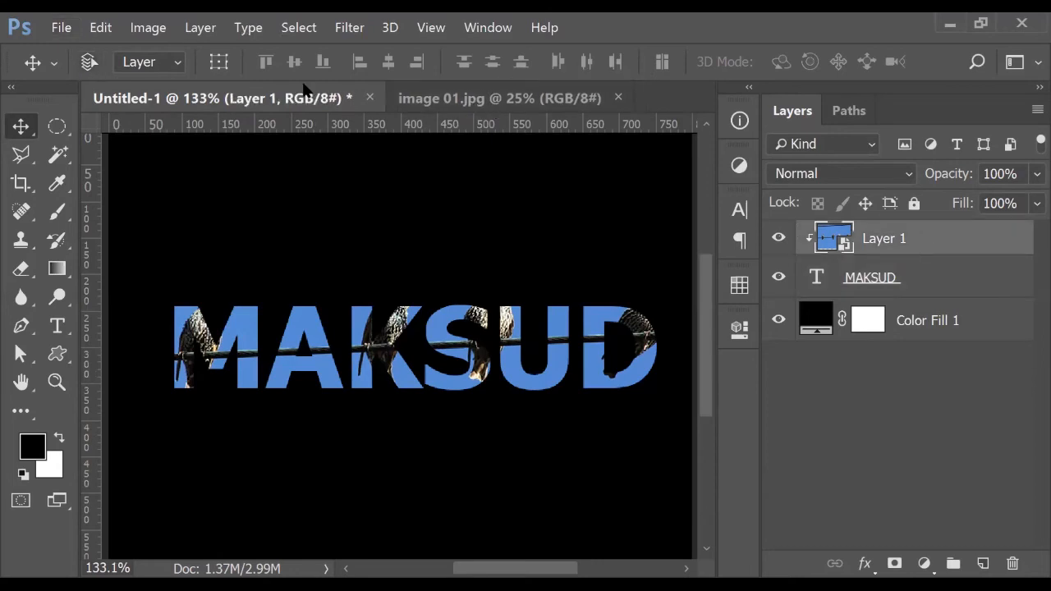
key(ctrl+a)
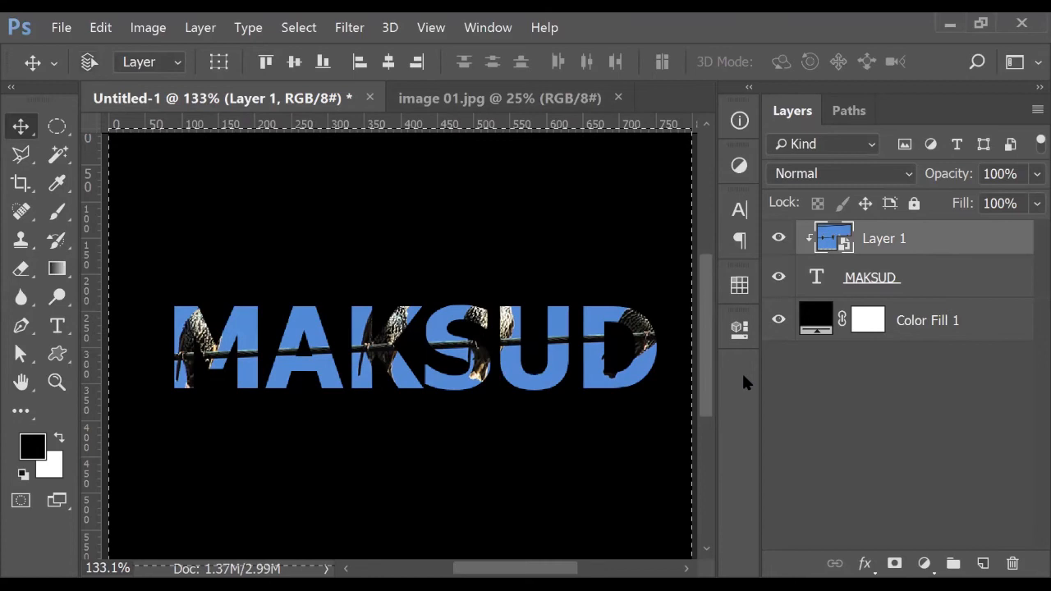
key(ctrl+d)
Switch back to the image 01.jpg document
scroll(444, 348, down, 2)
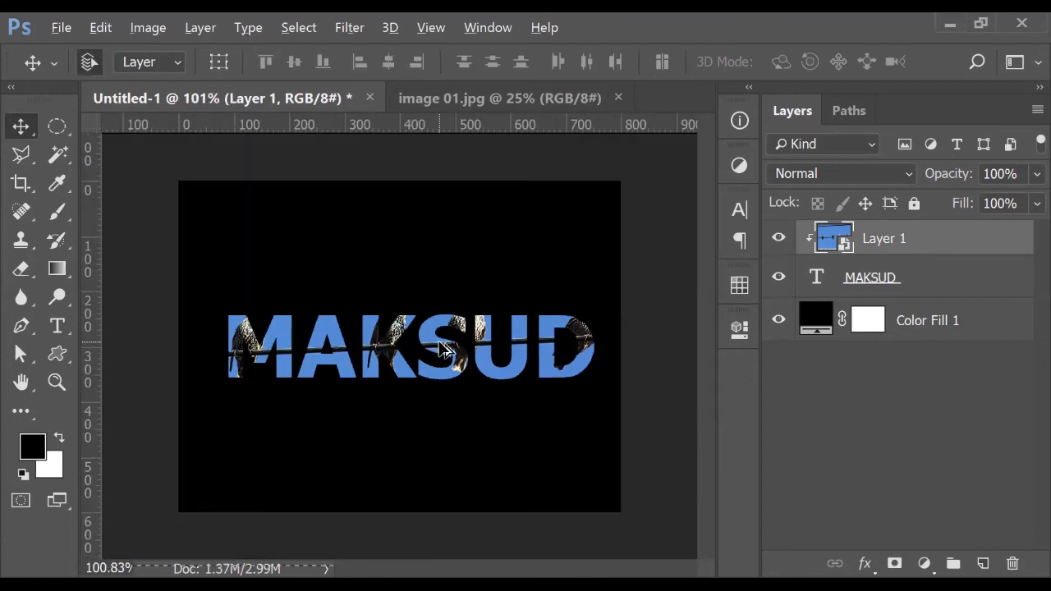
scroll(443, 349, down, 1)
click(451, 99)
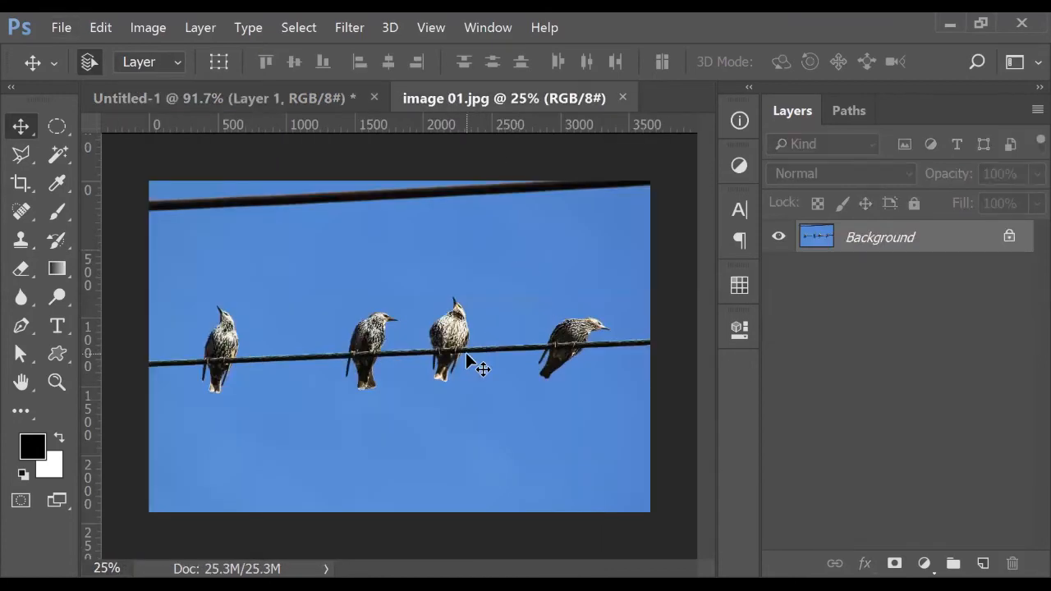
Zoom in and pan the birds photo to centre the third bird from the left
scroll(465, 359, up, 5)
scroll(484, 274, right, 3)
scroll(577, 298, up, 2)
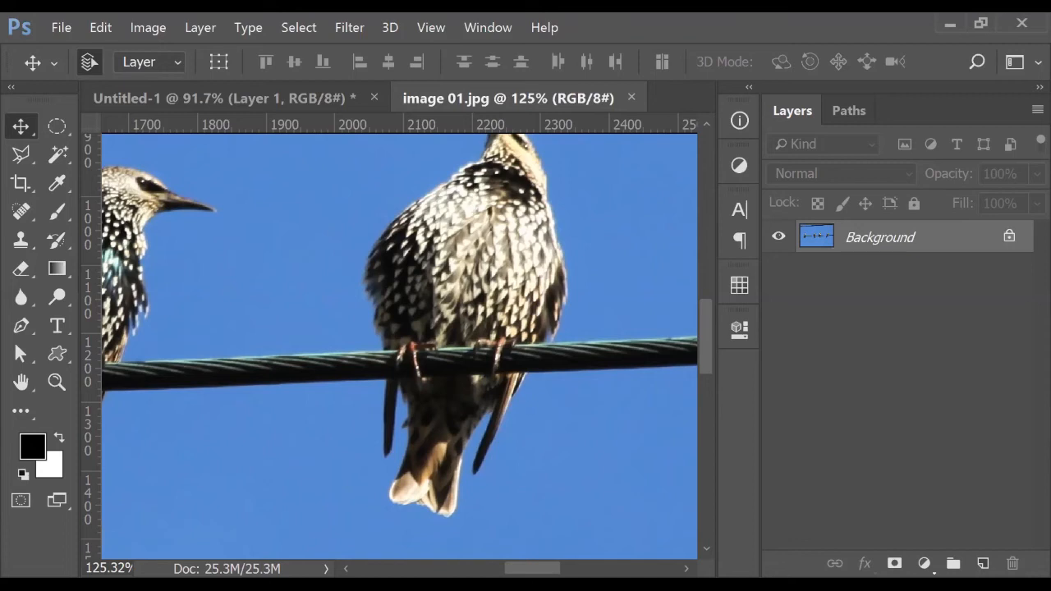
Start a Pen outline at the starling's tail tip, with the shape fill set to none
click(22, 325)
scroll(435, 526, up, 5)
drag(460, 458, 420, 330)
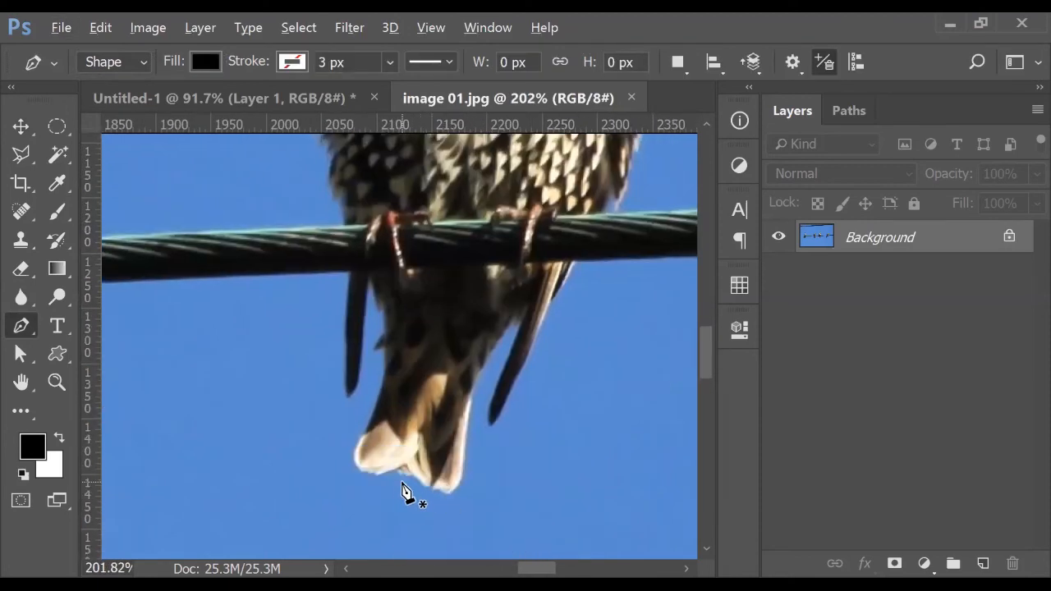
scroll(403, 491, up, 2)
click(401, 516)
click(364, 520)
drag(341, 482, 355, 450)
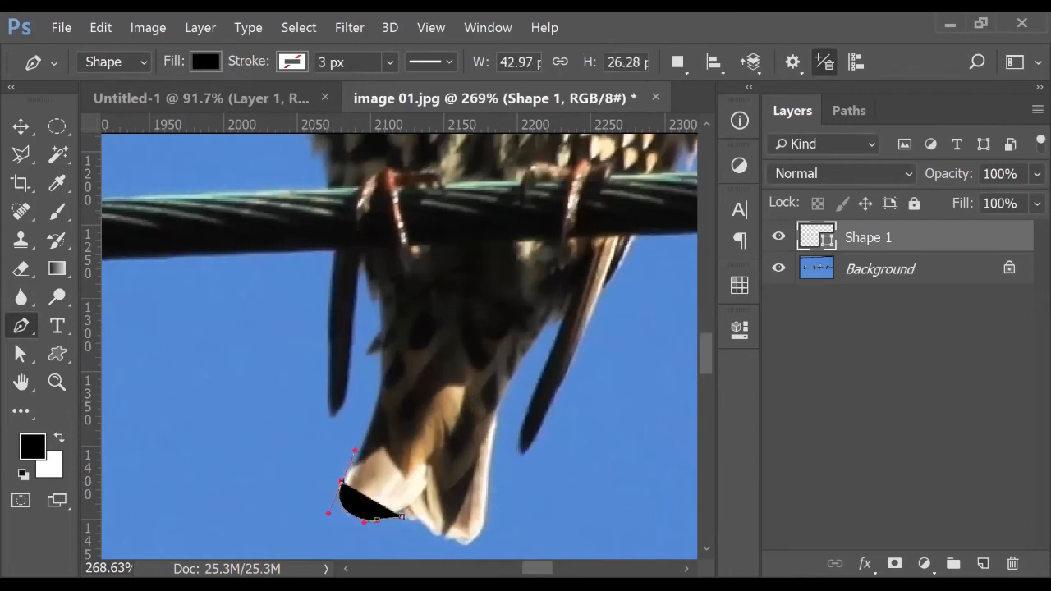
click(205, 62)
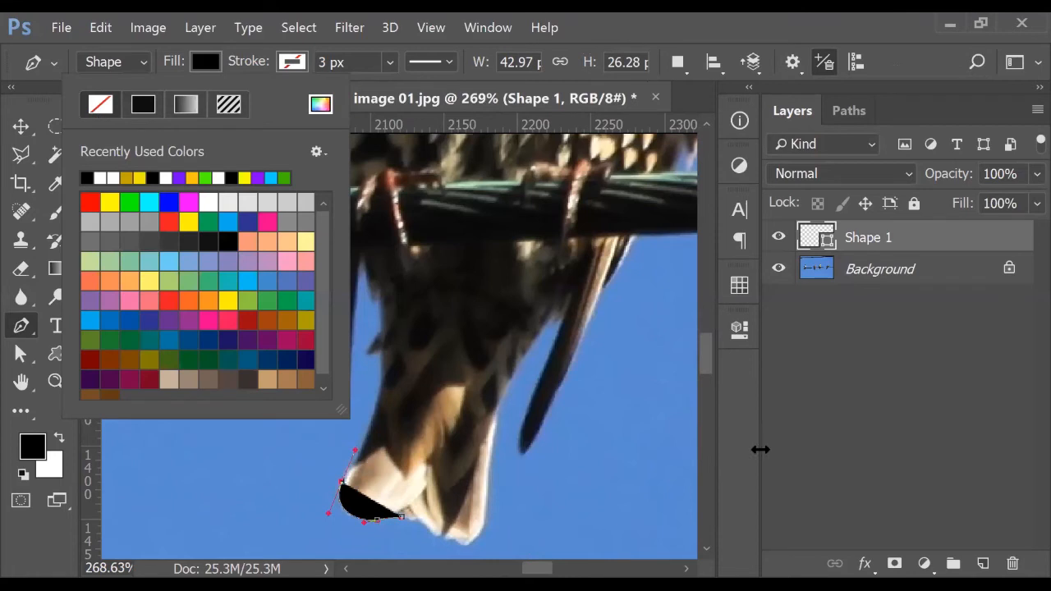
click(100, 104)
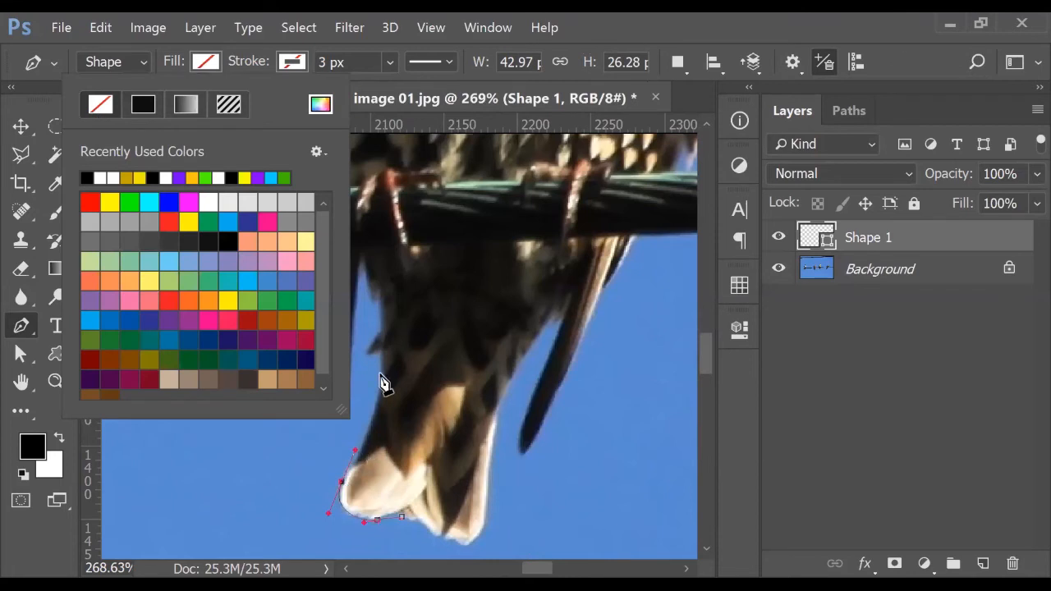
Trace the outline up the tail feathers and along the starling's left side and back
drag(383, 371, 383, 334)
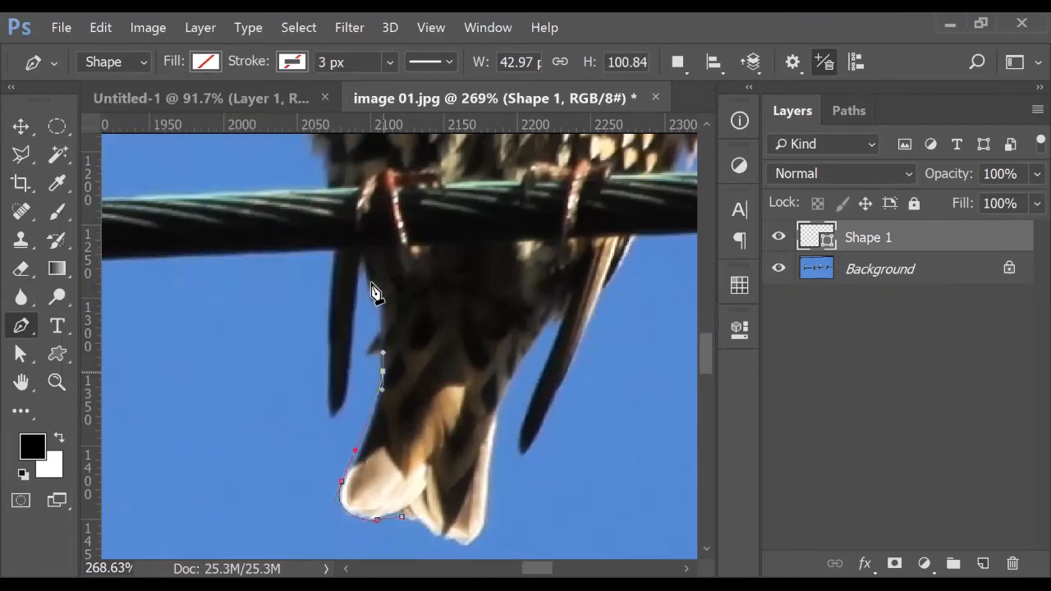
drag(366, 274, 362, 255)
drag(332, 418, 315, 433)
alt+click(332, 419)
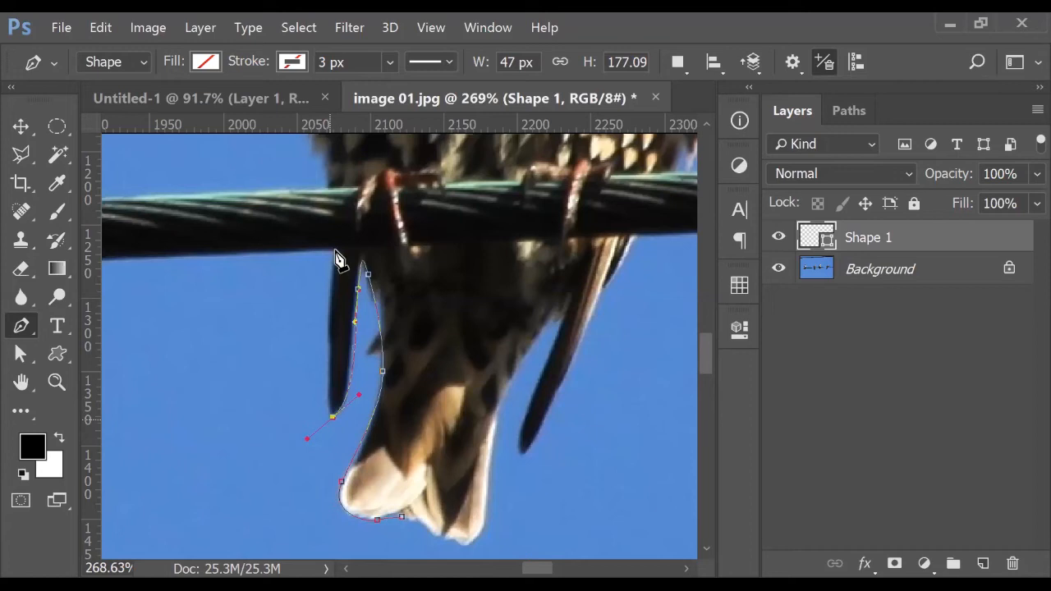
drag(335, 249, 345, 222)
drag(410, 236, 405, 359)
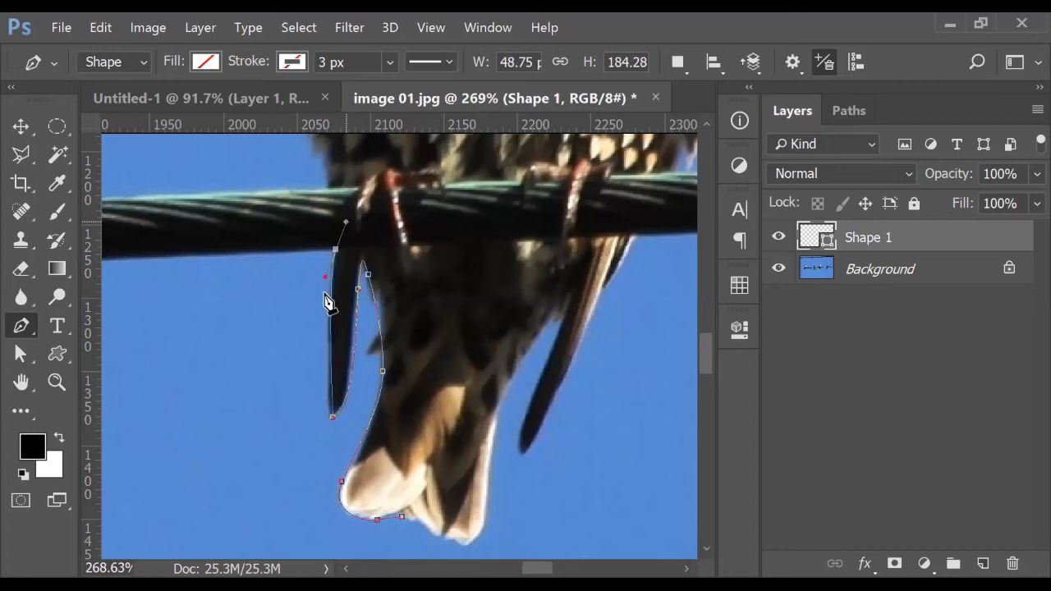
drag(321, 286, 316, 279)
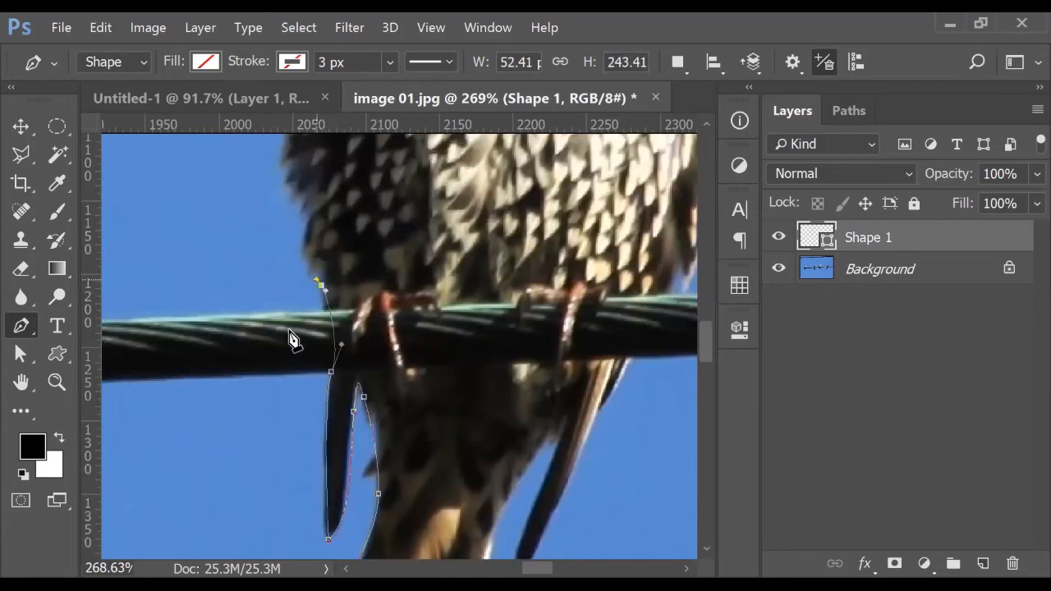
drag(306, 174, 294, 340)
drag(272, 285, 284, 267)
drag(292, 218, 291, 220)
drag(400, 201, 299, 386)
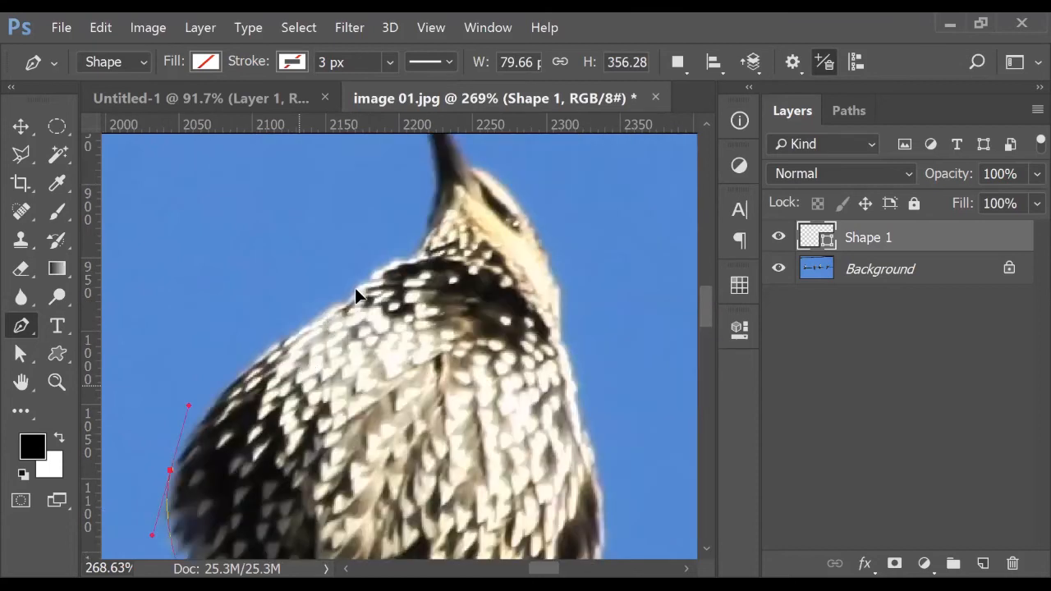
drag(354, 289, 395, 295)
drag(422, 248, 394, 381)
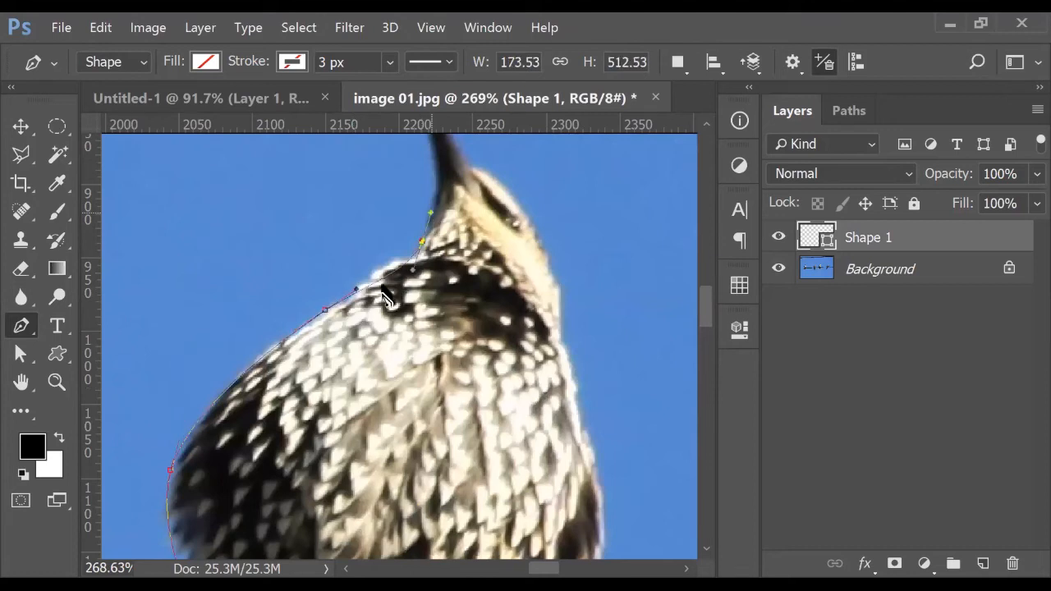
Outline the starling's beak and head, redoing one misplaced anchor
drag(386, 262, 371, 220)
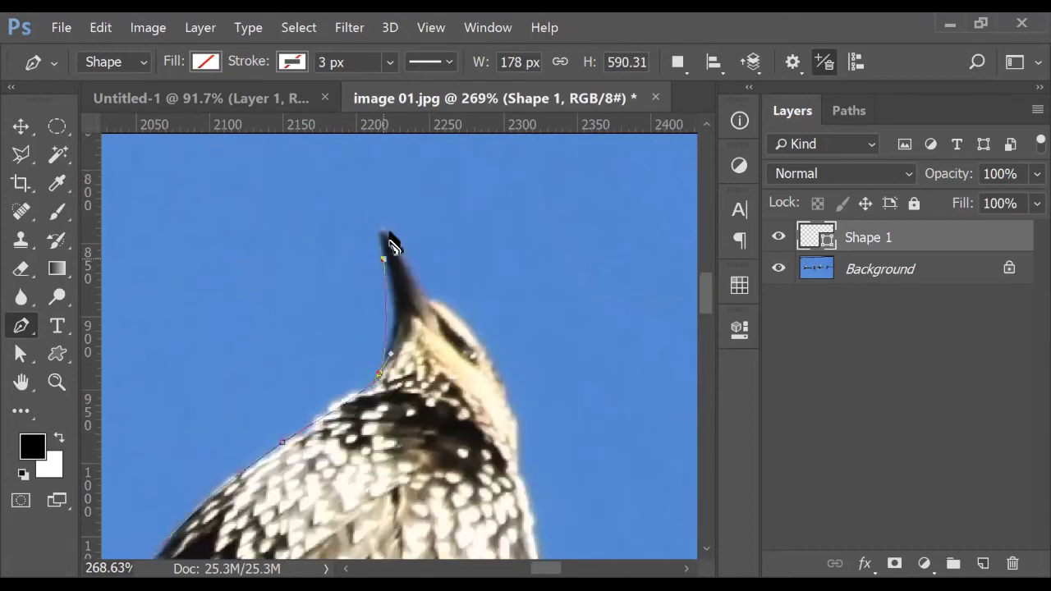
click(428, 296)
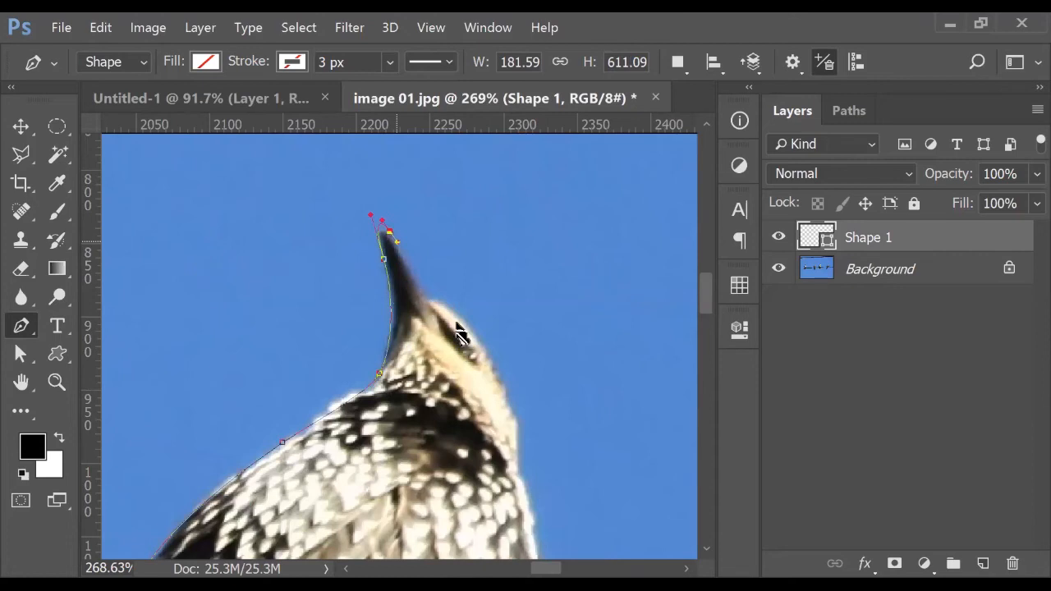
drag(490, 355, 492, 359)
drag(521, 412, 457, 376)
alt+click(457, 312)
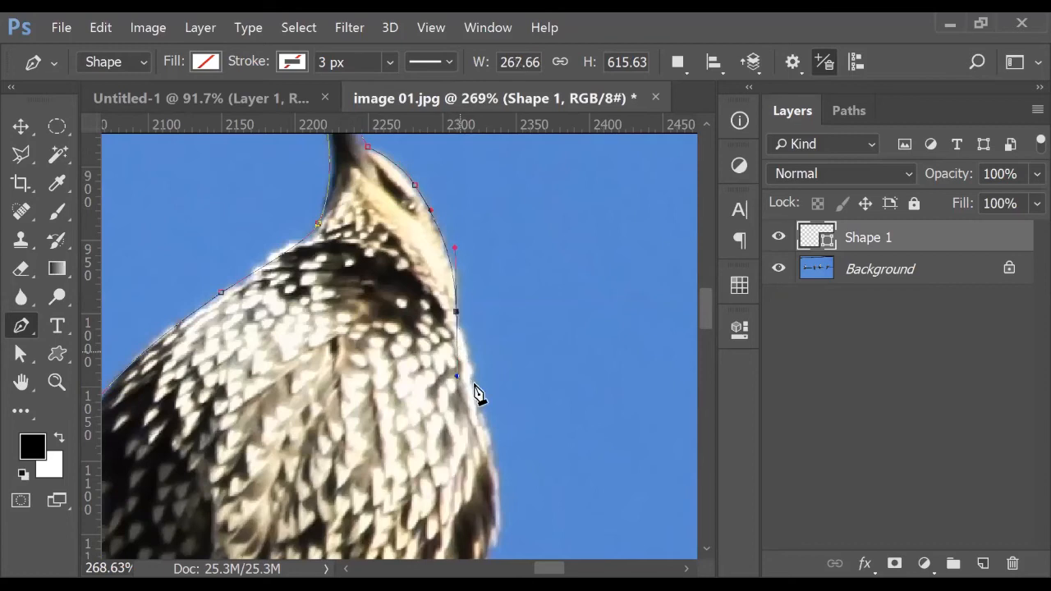
drag(474, 394, 466, 372)
key(ctrl+z)
click(475, 385)
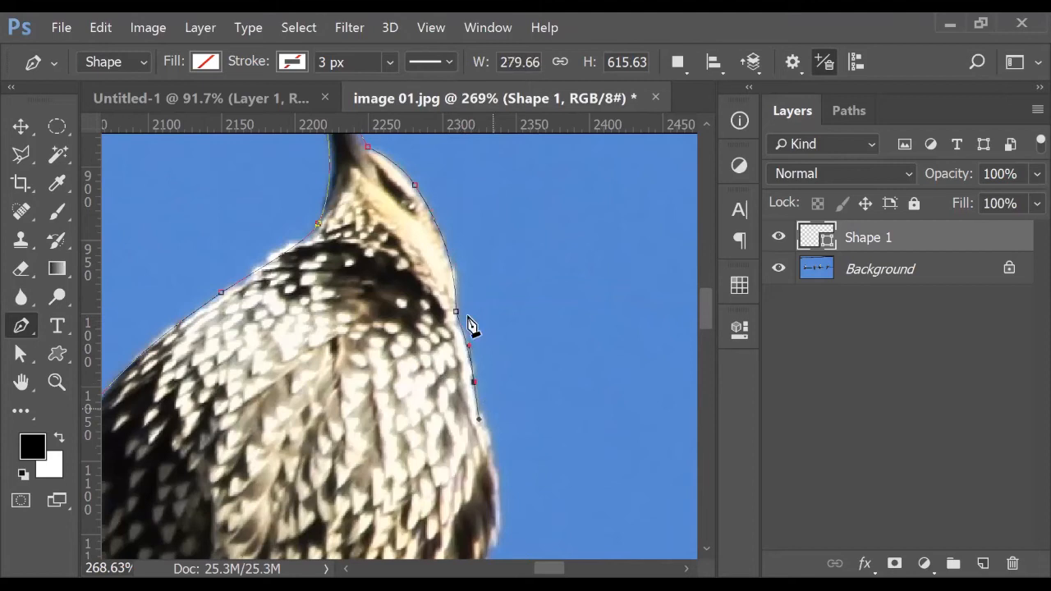
Continue the outline down the bird's back edge and around the tail feathers
drag(481, 370, 467, 274)
drag(469, 316, 474, 330)
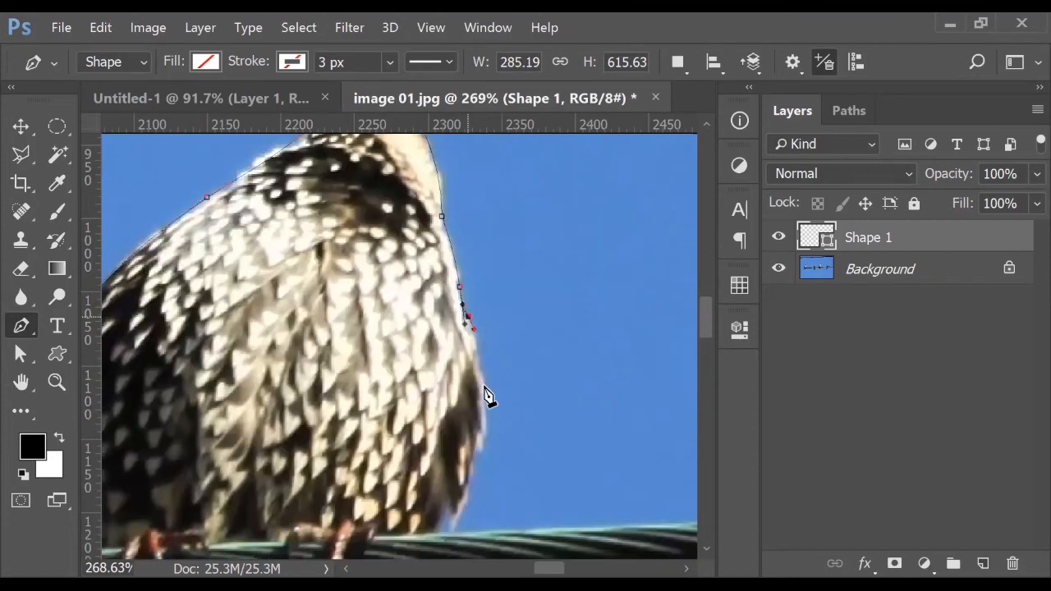
drag(485, 397, 491, 318)
drag(485, 384, 497, 347)
drag(472, 424, 462, 445)
drag(462, 445, 470, 349)
drag(450, 409, 492, 306)
drag(468, 352, 461, 376)
drag(420, 456, 450, 334)
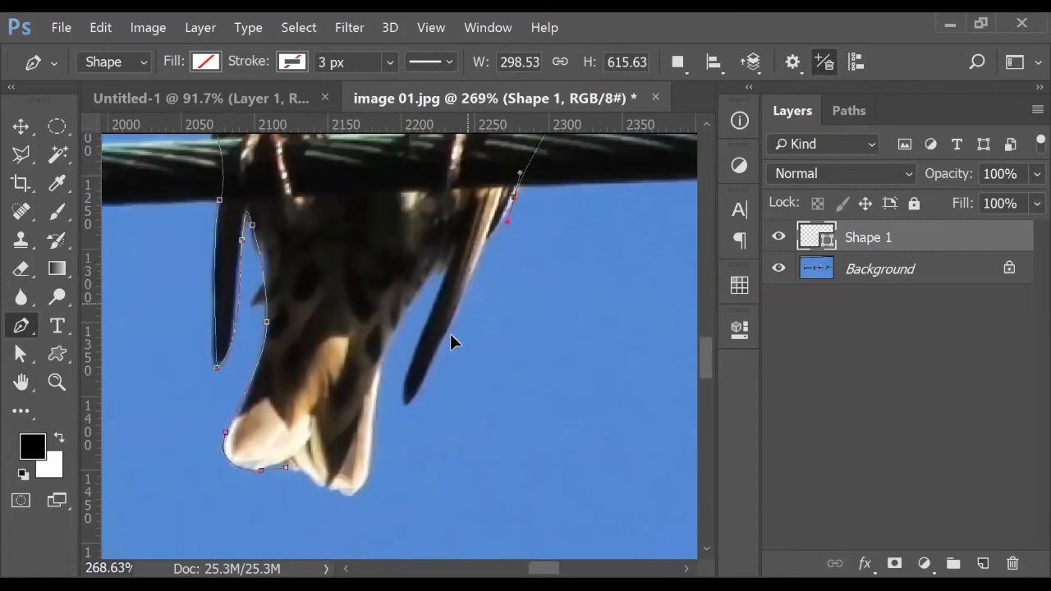
drag(404, 386, 420, 310)
drag(444, 275, 394, 349)
drag(390, 387, 285, 378)
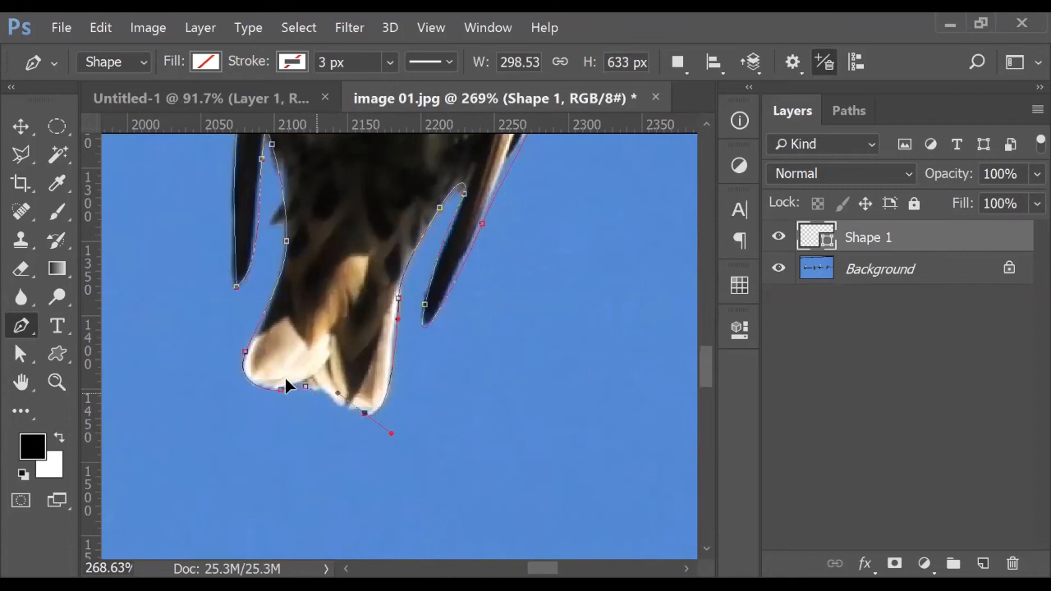
Turn the path into a 1-pixel-feathered selection on the photo layer, then go to Untitled-1
scroll(434, 359, down, 4)
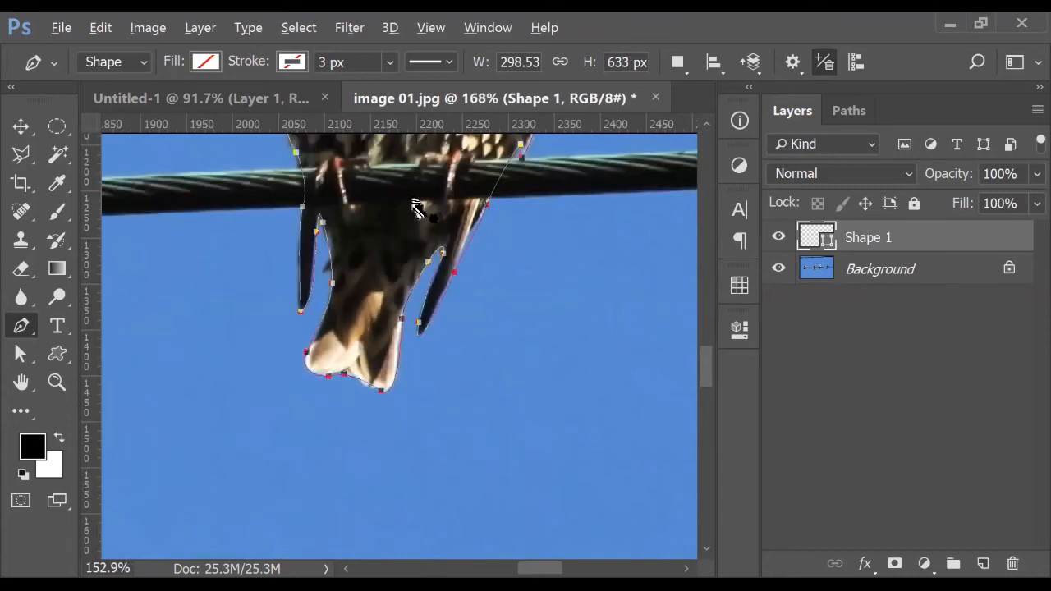
scroll(417, 208, down, 3)
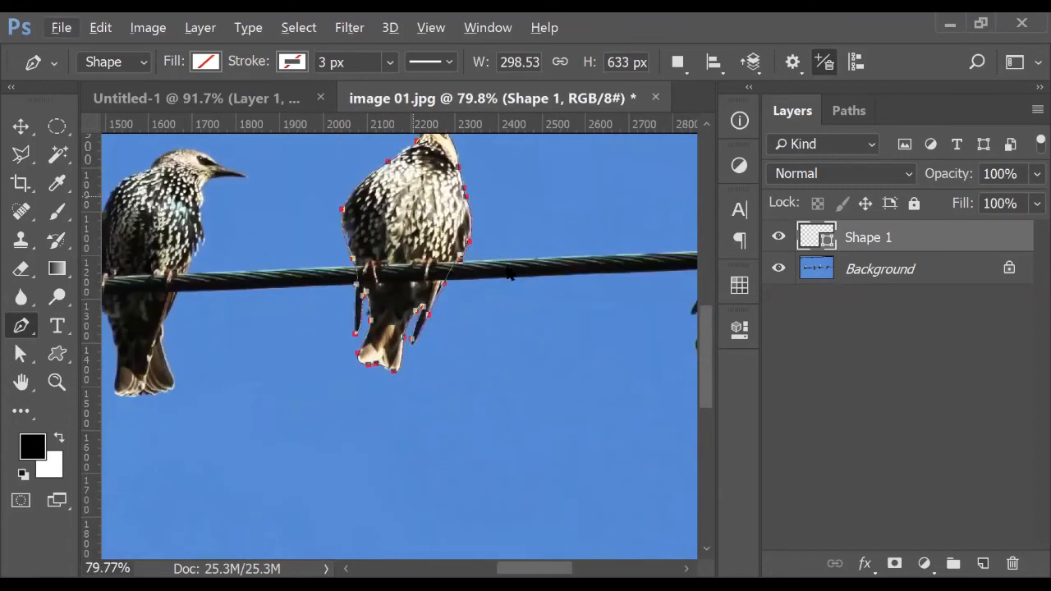
right_click(510, 275)
click(505, 270)
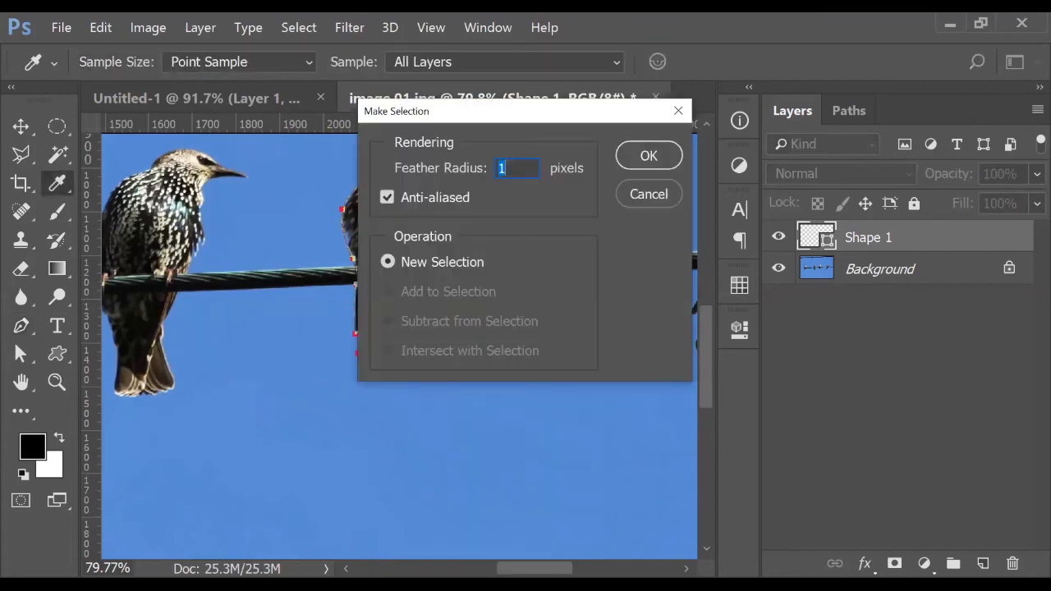
key(Return)
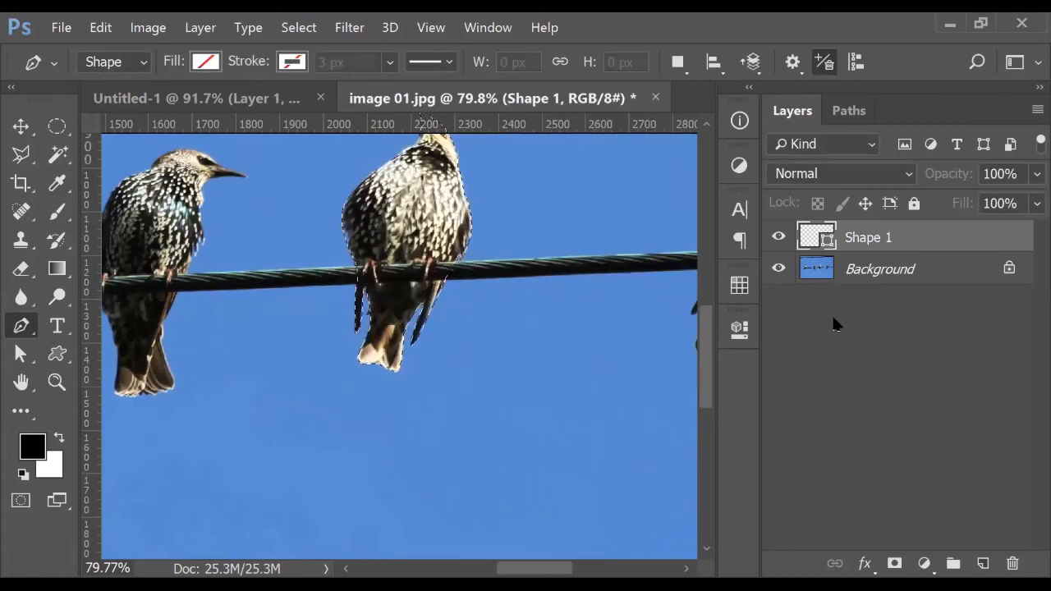
key(alt+bracketleft)
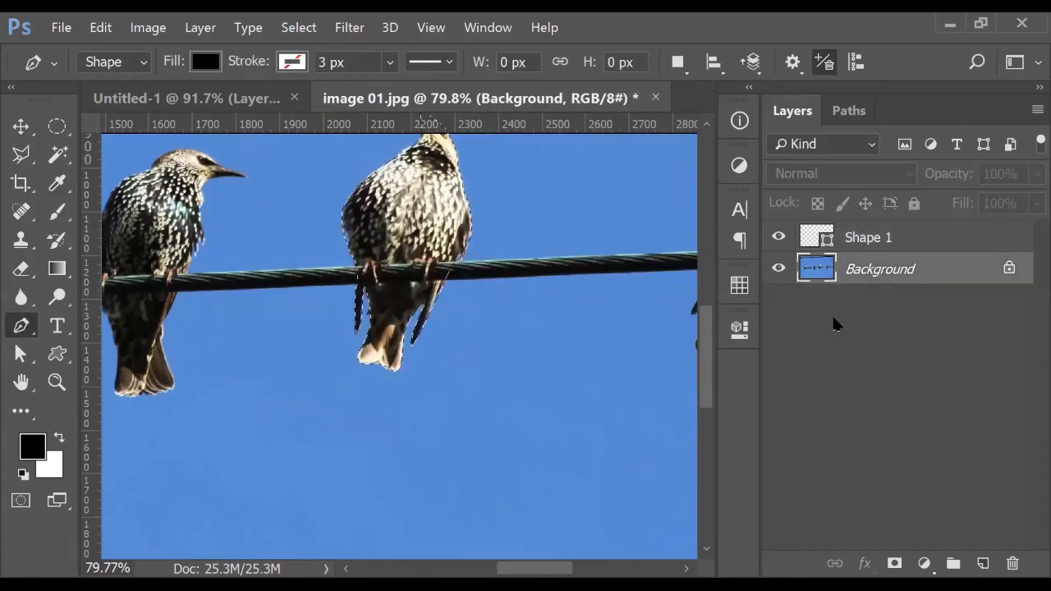
click(268, 99)
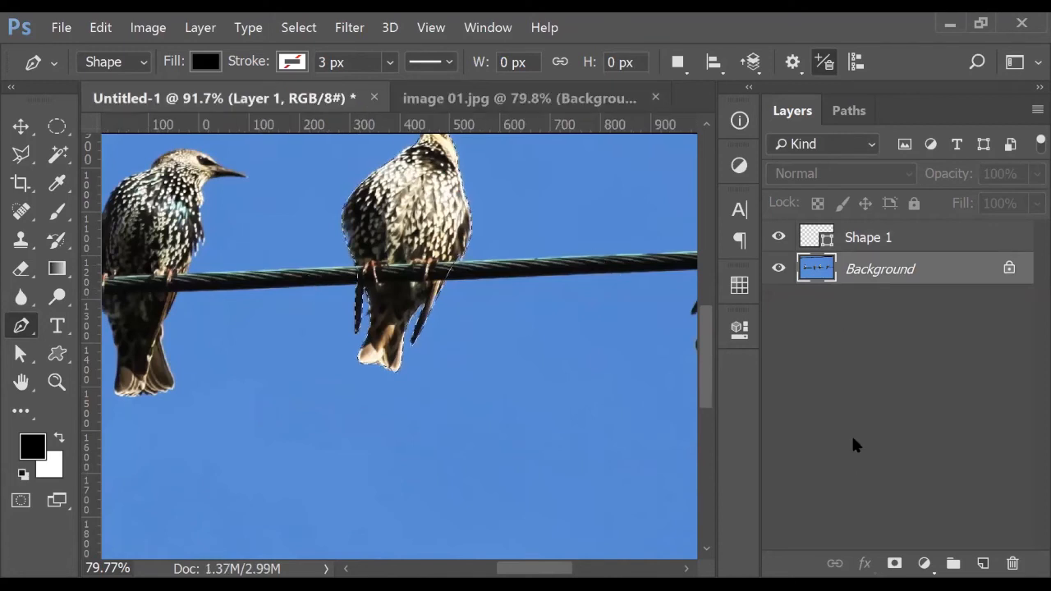
Paste the starling as Layer 2 and convert it to a smart object
key(ctrl+v)
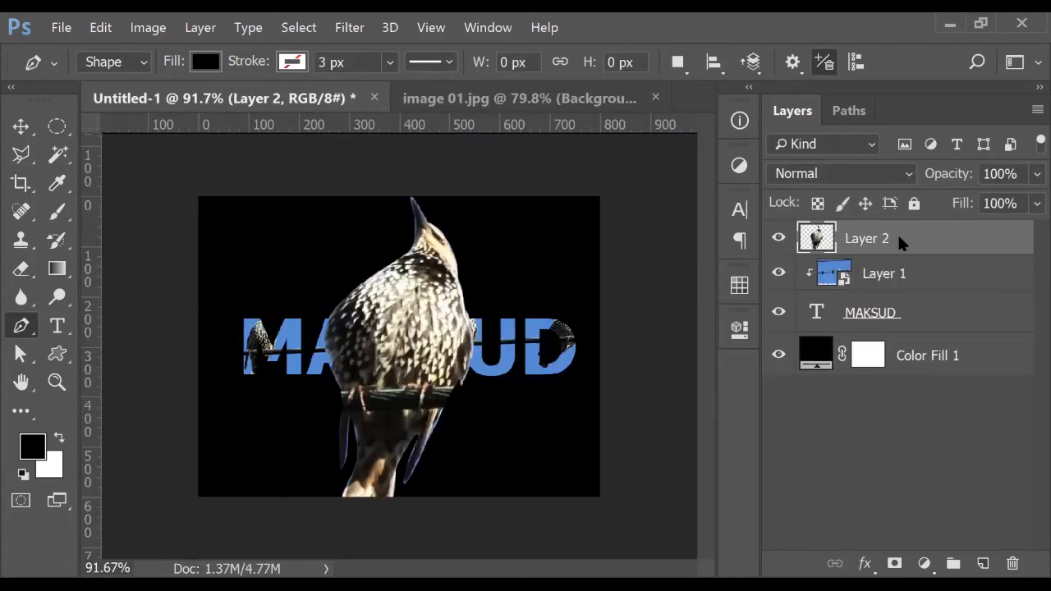
right_click(897, 238)
click(638, 293)
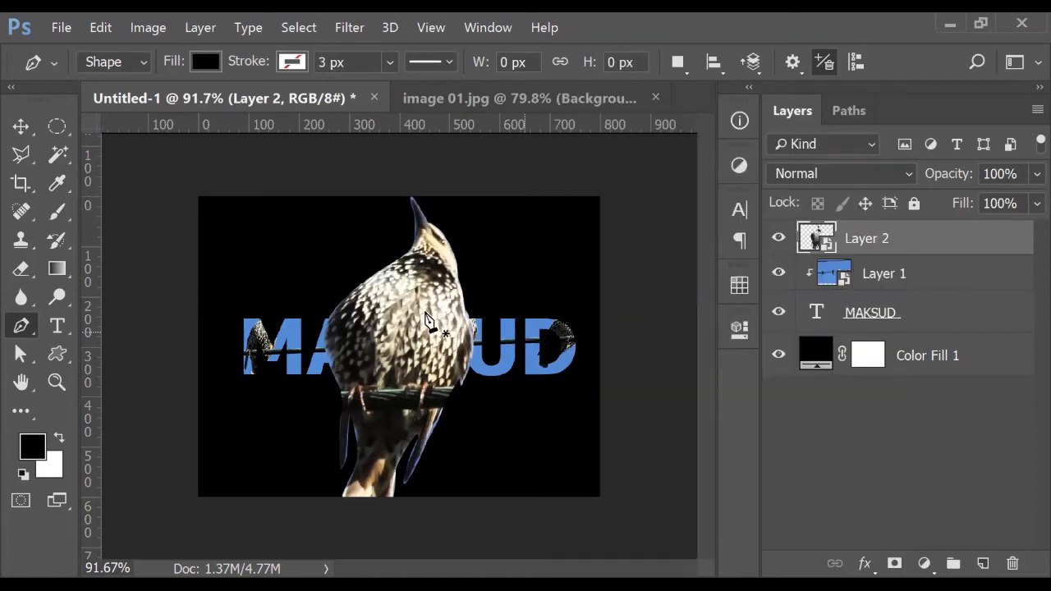
With the Move tool active, undo an accidental copy and start Free Transform on the bird
click(20, 126)
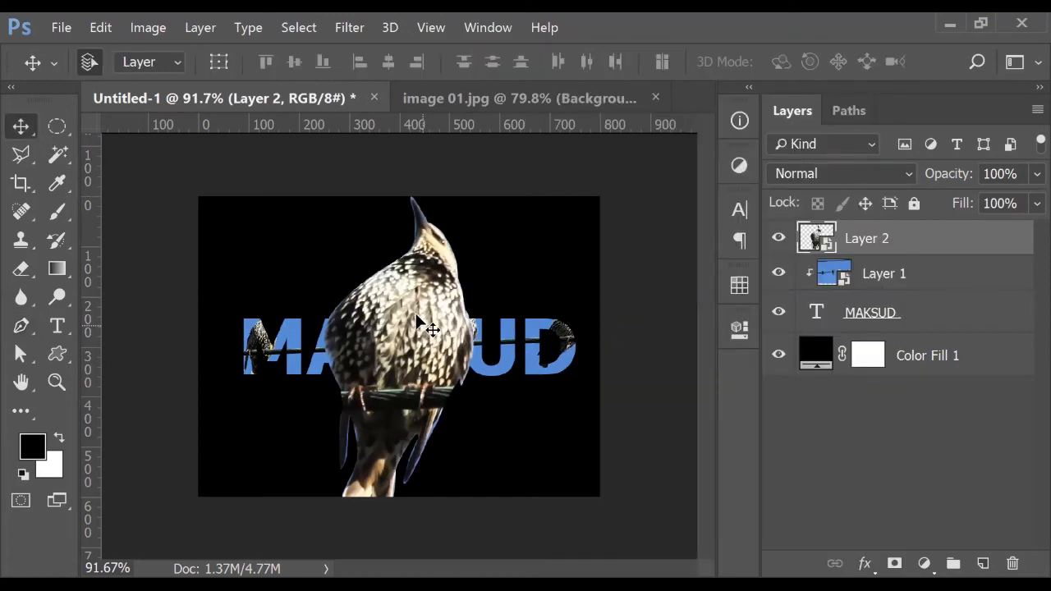
drag(435, 284, 439, 280)
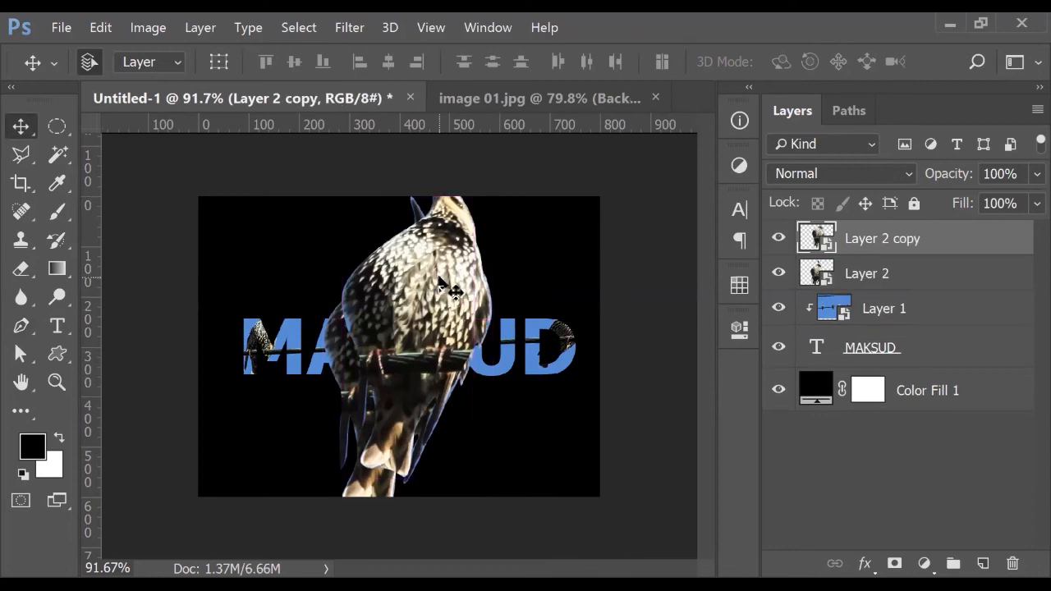
key(ctrl+z)
key(ctrl+t)
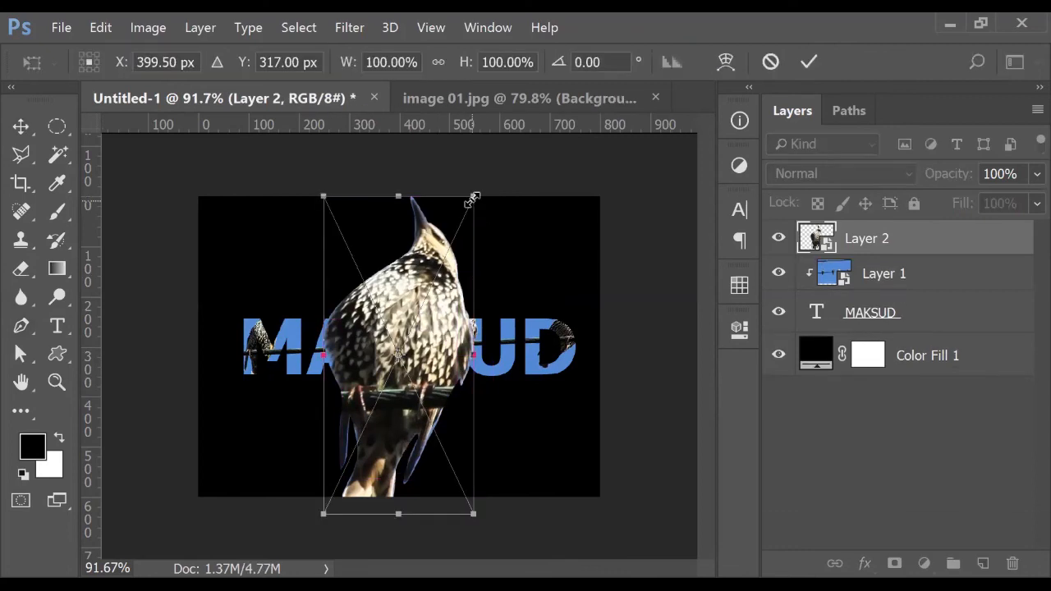
Shrink the starling to about a quarter size and perch it on the wire over the S
drag(471, 199, 531, 359)
scroll(428, 344, up, 3)
scroll(550, 337, up, 2)
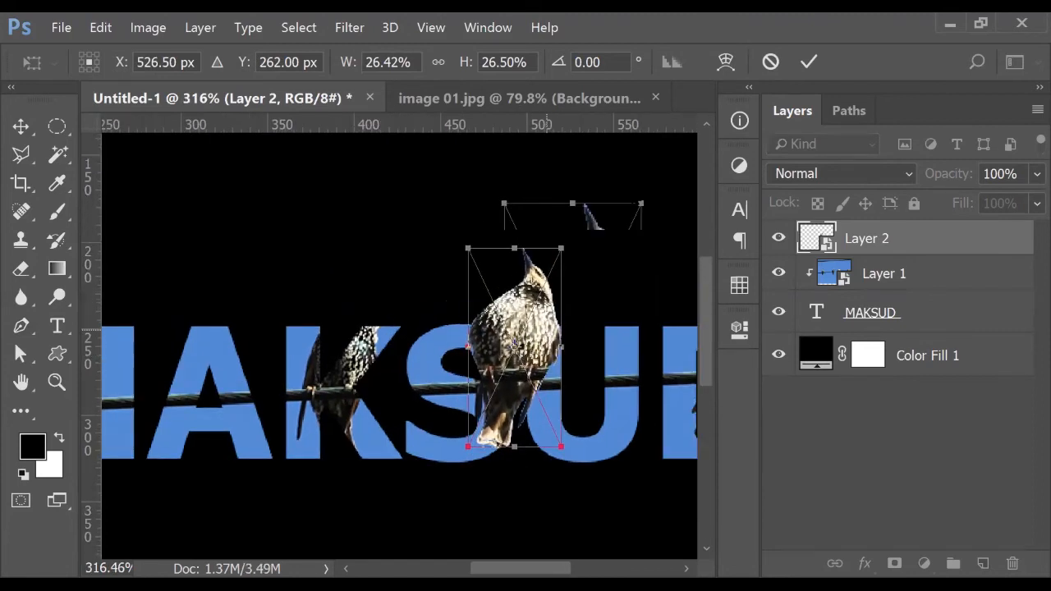
drag(640, 203, 572, 368)
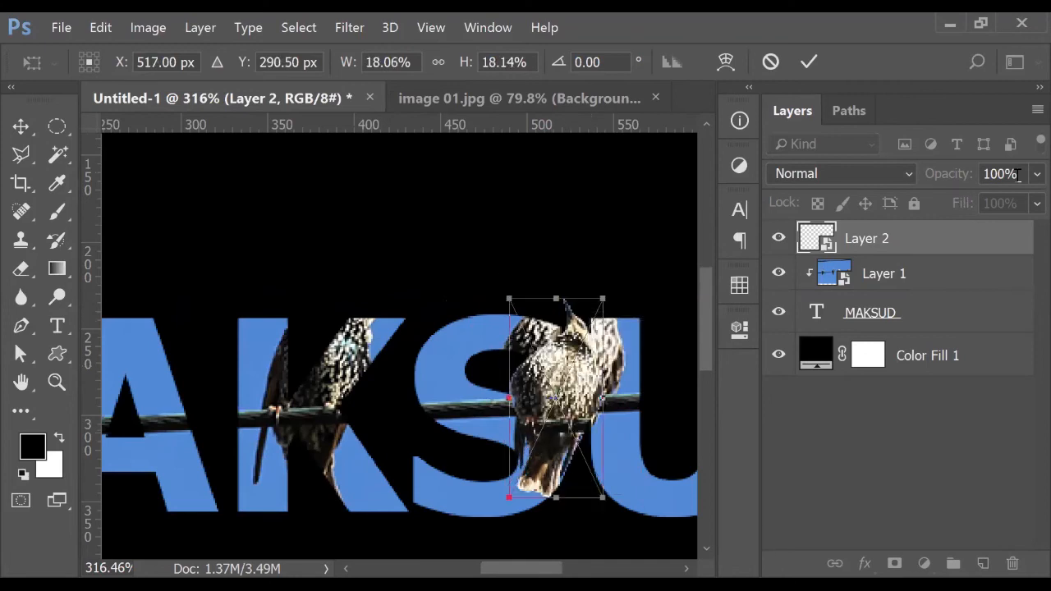
key(6)
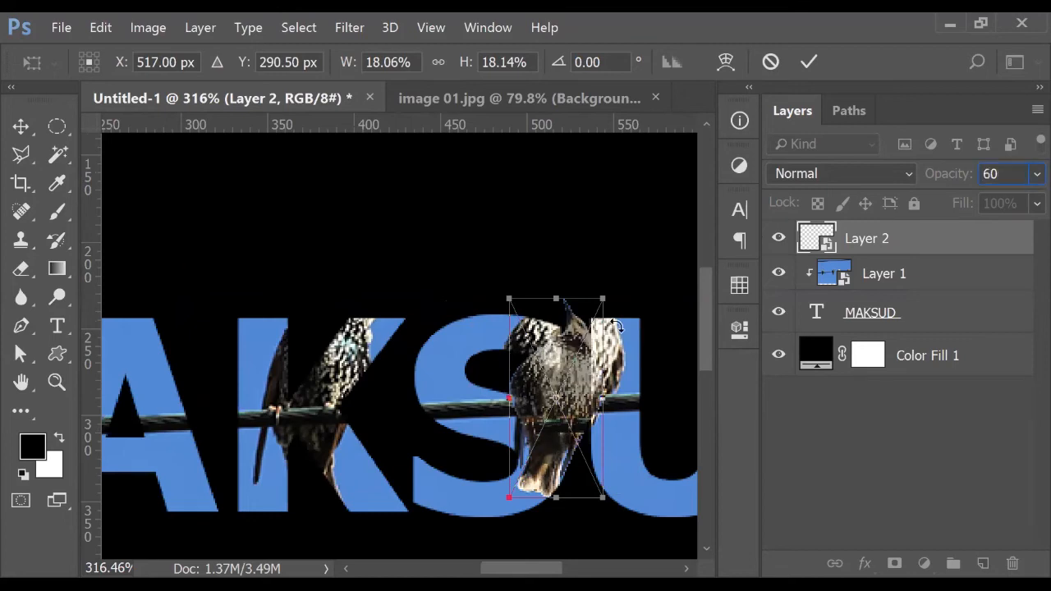
key(Return)
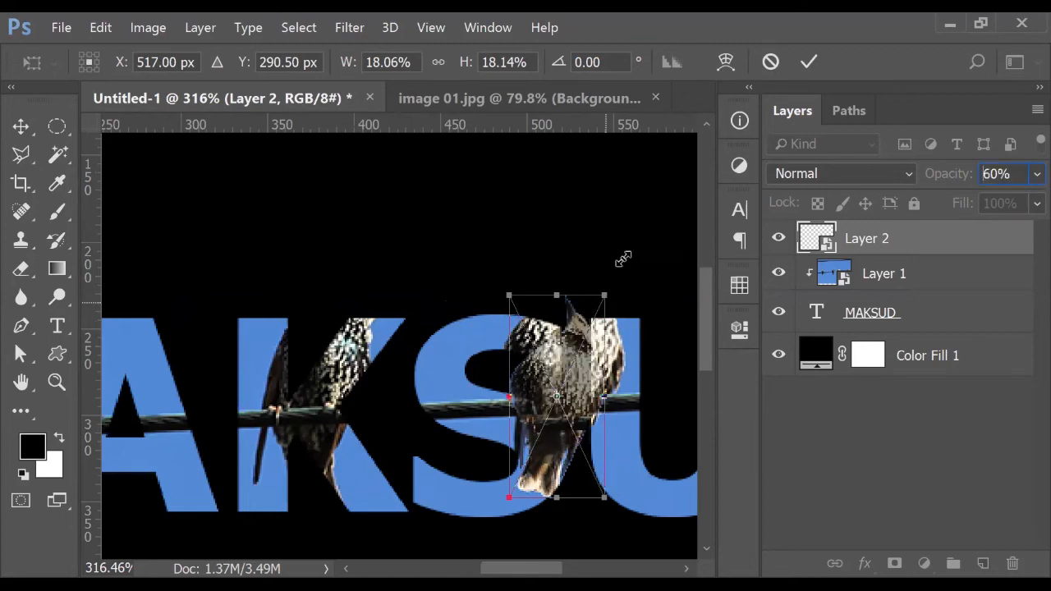
drag(509, 295, 508, 236)
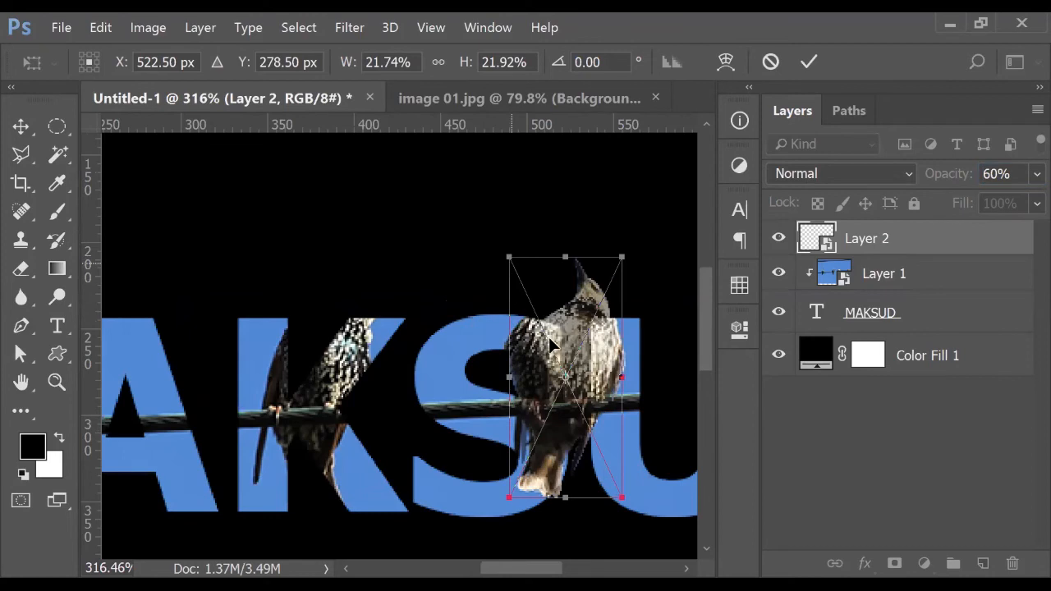
drag(567, 349, 590, 368)
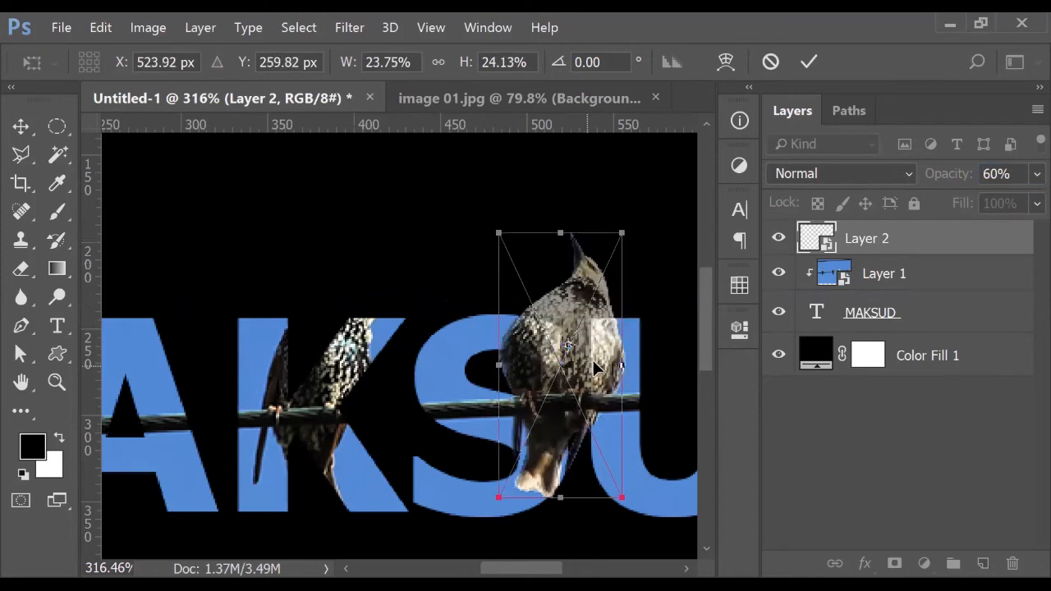
key(Right)
key(Right)
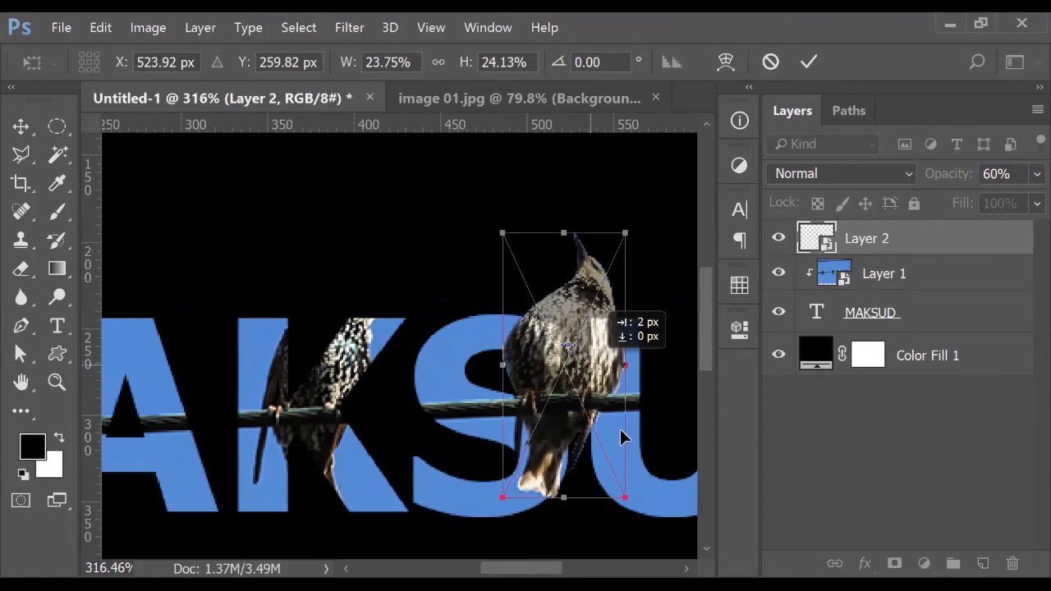
key(Return)
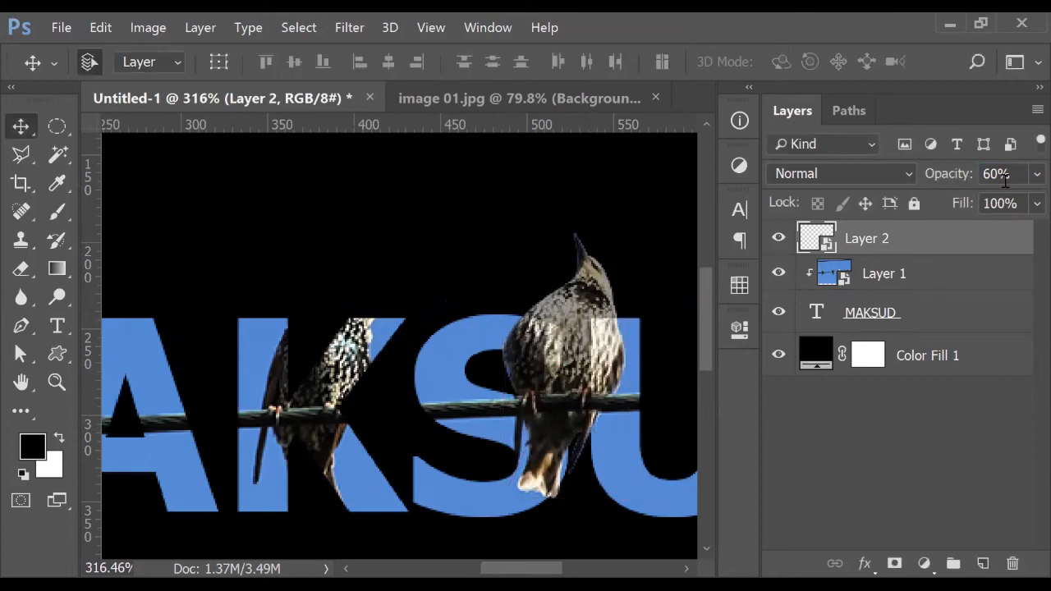
Set the bird layer's opacity to 100%, view at actual size, and return to image 01.jpg
click(996, 173)
text(10)
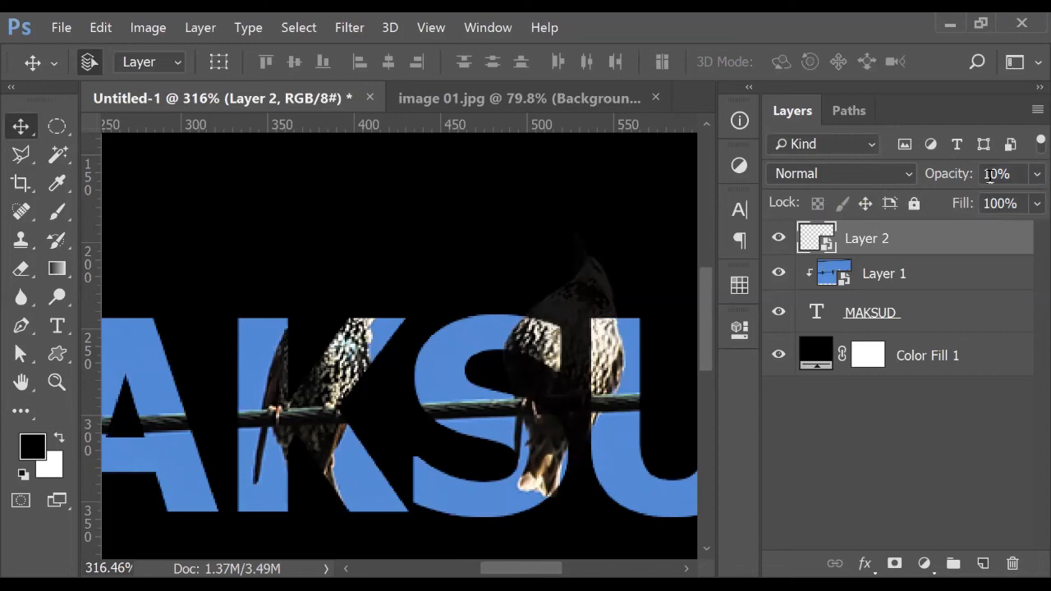
click(941, 175)
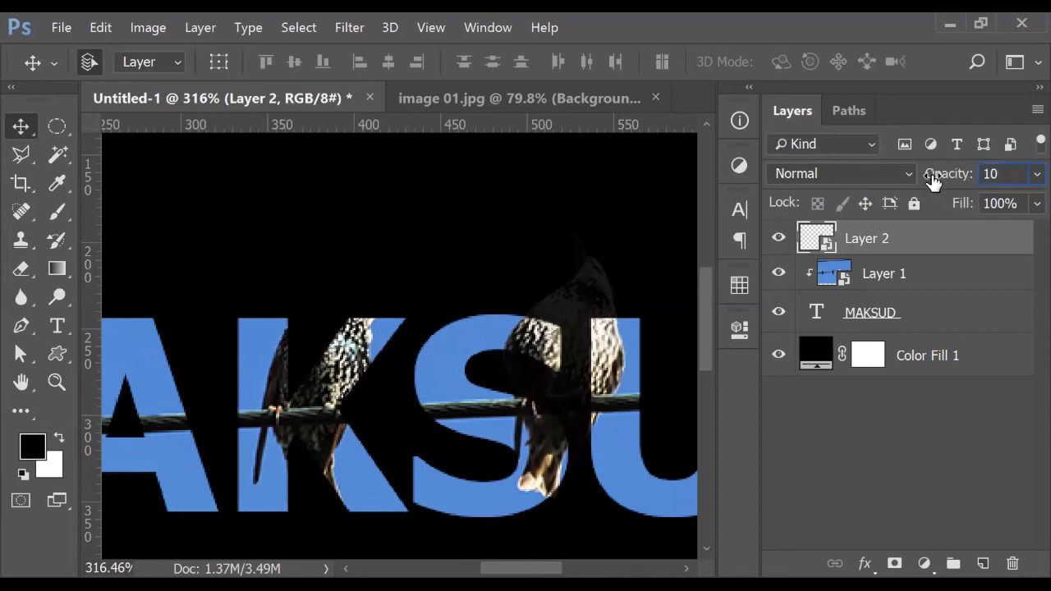
text(100)
key(Return)
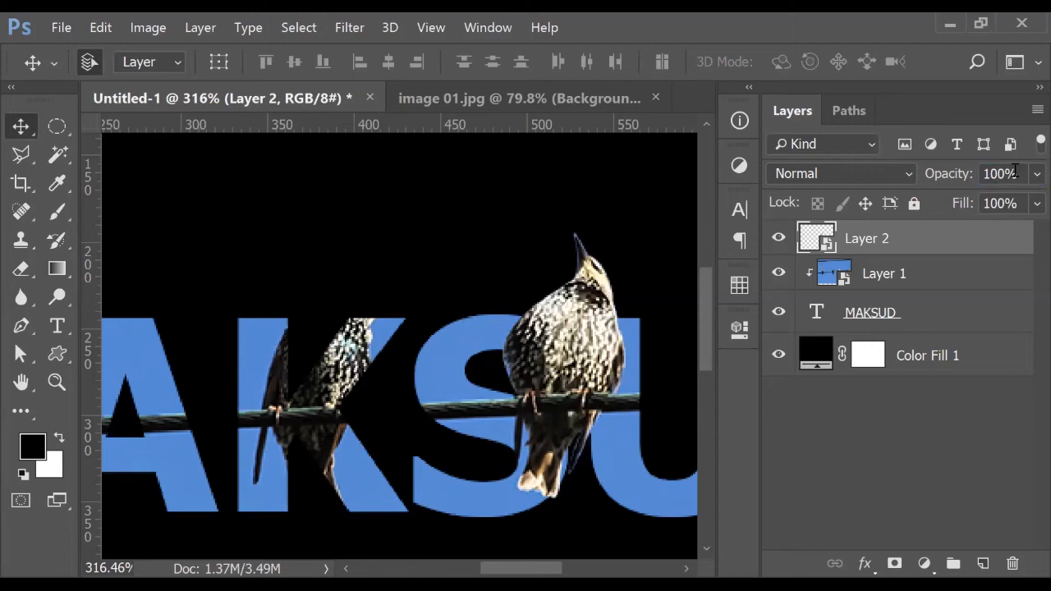
key(ctrl+1)
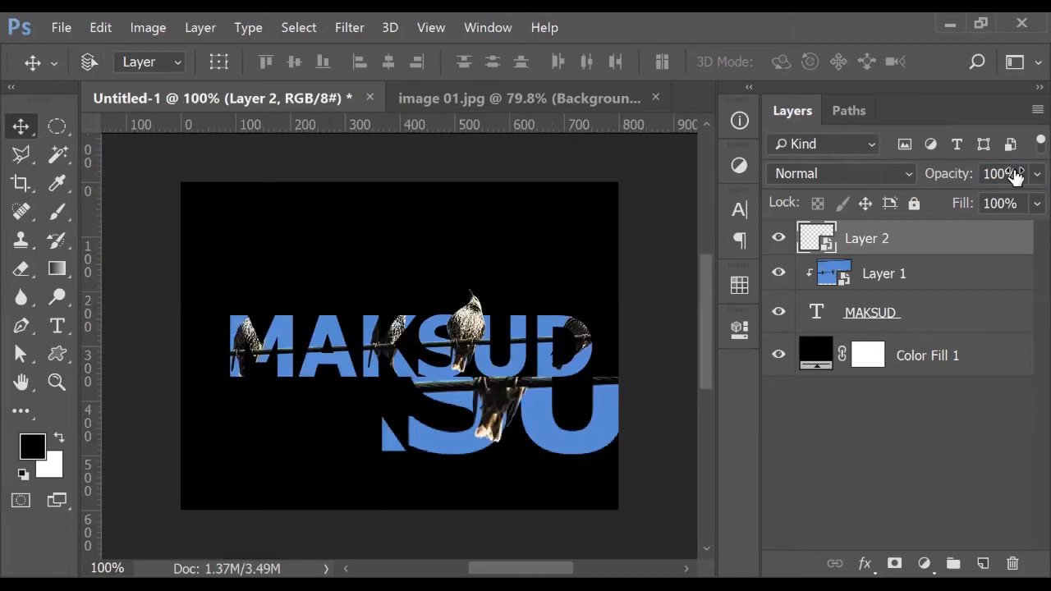
key(ctrl)
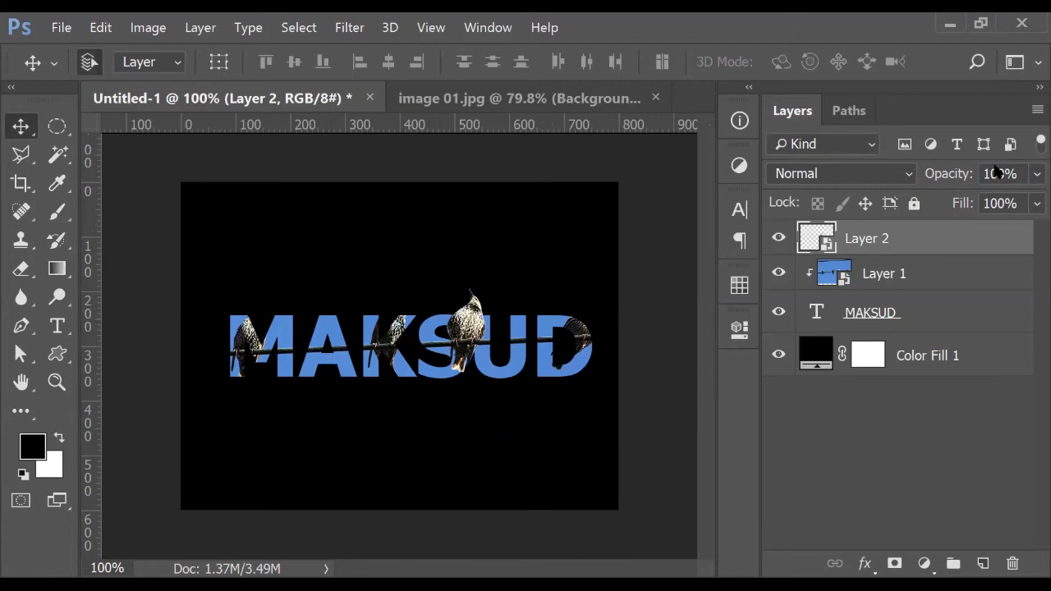
click(464, 99)
With the Pen tool, begin outlining the left starling's tail below the wire
mouse_move(381, 275)
mouse_down()
mouse_move(645, 261)
mouse_move(652, 297)
mouse_move(643, 291)
mouse_up()
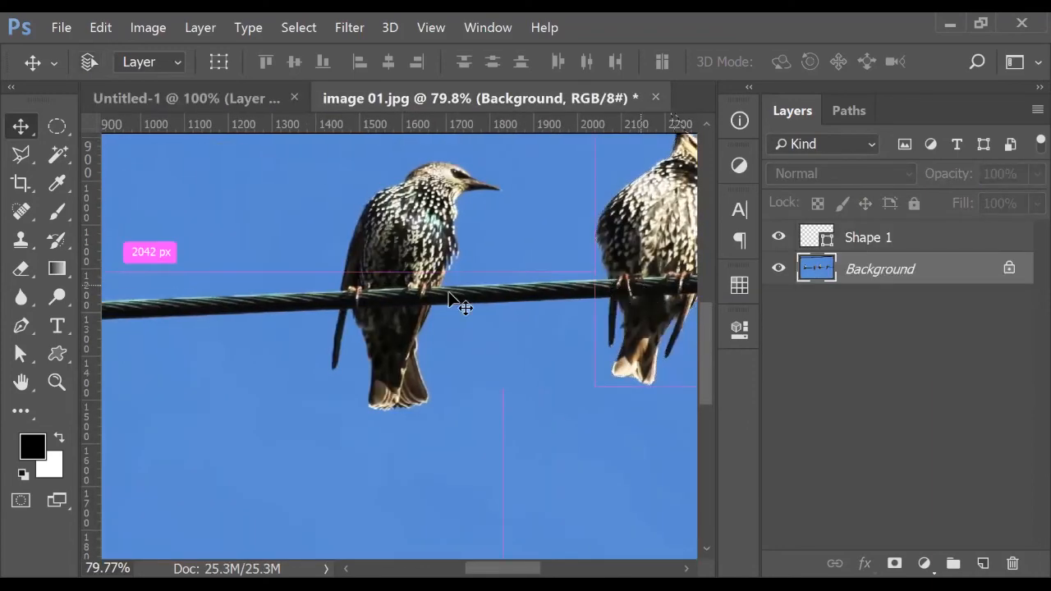
scroll(455, 314, up, 2)
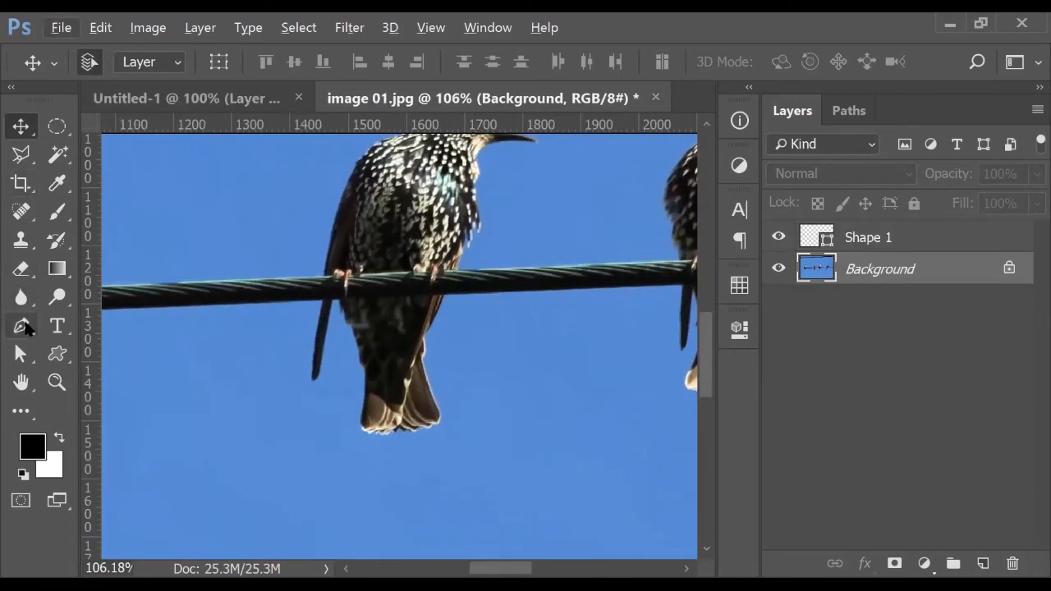
click(25, 328)
scroll(456, 320, up, 2)
click(462, 275)
key(ctrl+z)
click(465, 272)
click(437, 333)
click(435, 361)
drag(456, 434, 434, 463)
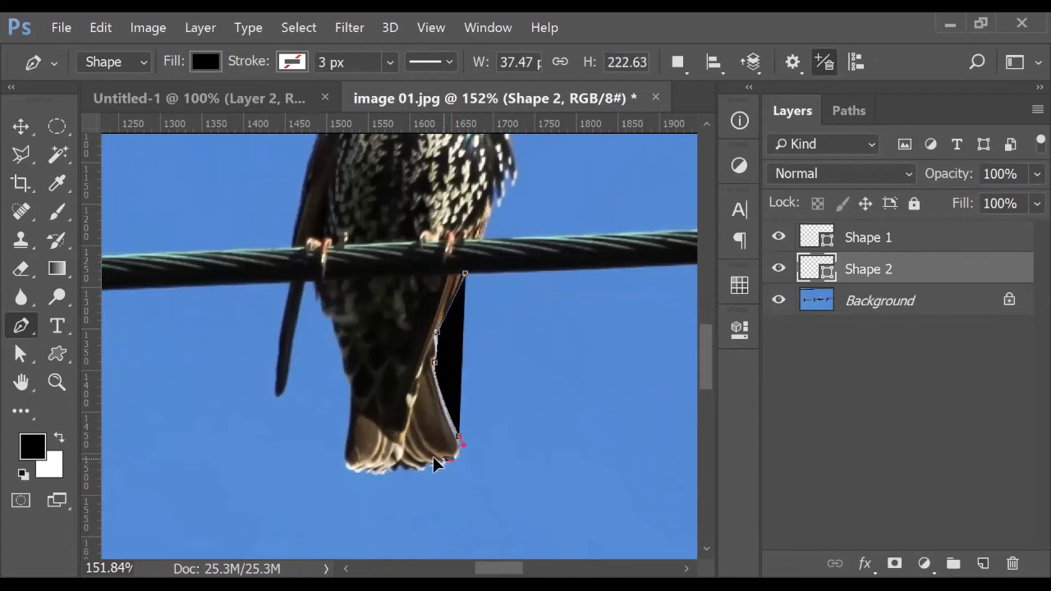
Set the shape fill to No Color and trace around the tail's corner and underside
click(207, 63)
click(100, 104)
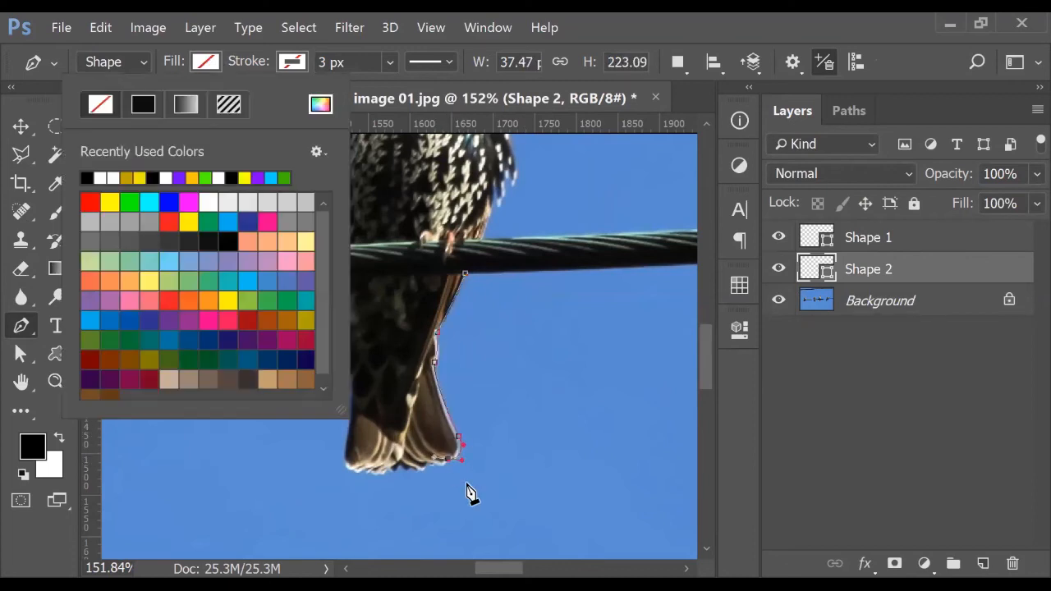
scroll(470, 493, up, 5)
drag(548, 399, 566, 253)
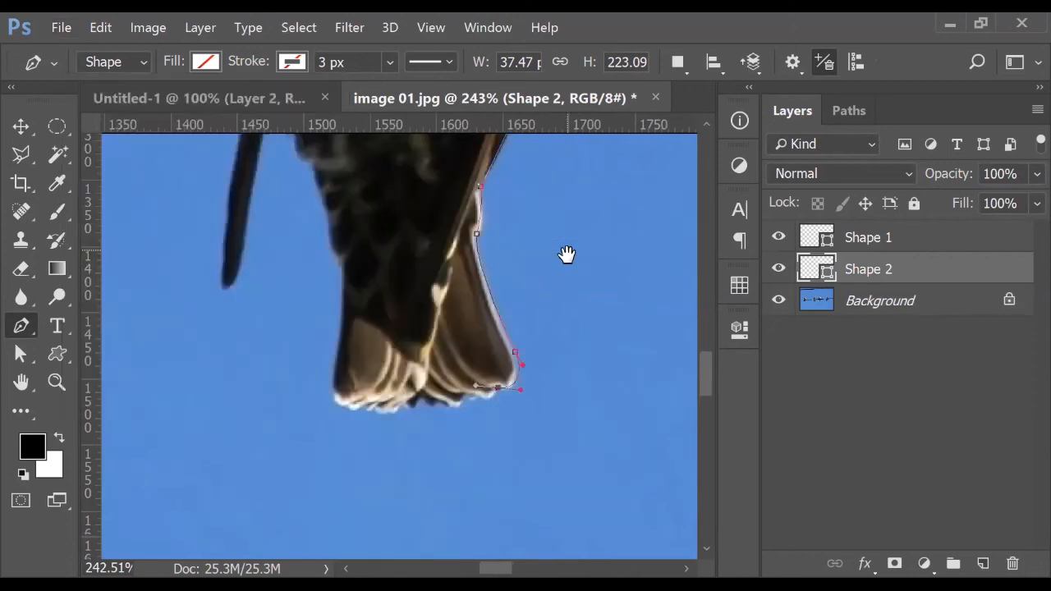
key(ctrl+z)
alt+click(498, 388)
drag(452, 387, 382, 416)
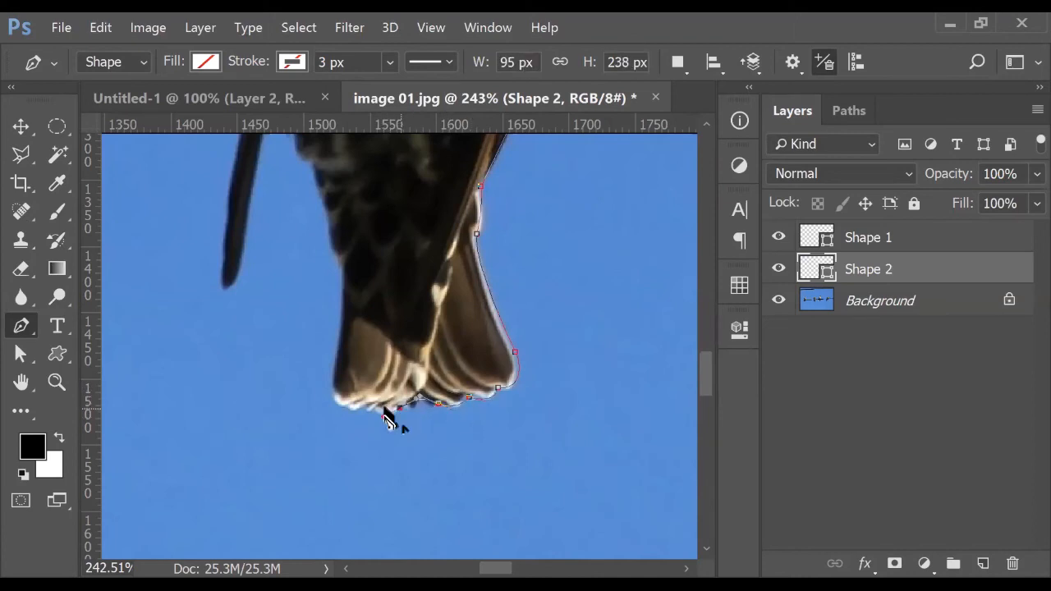
drag(333, 379, 348, 335)
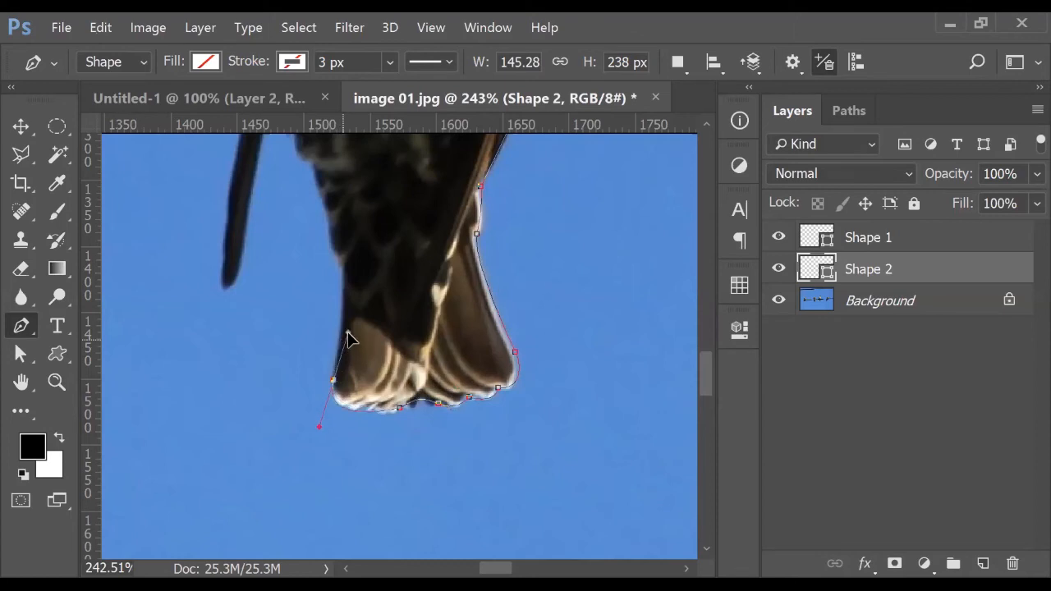
alt+click(333, 380)
Trace up the body's left edge and around the top of the hanging stalk
drag(329, 240, 304, 165)
drag(386, 253, 390, 400)
drag(290, 259, 287, 238)
alt+click(289, 260)
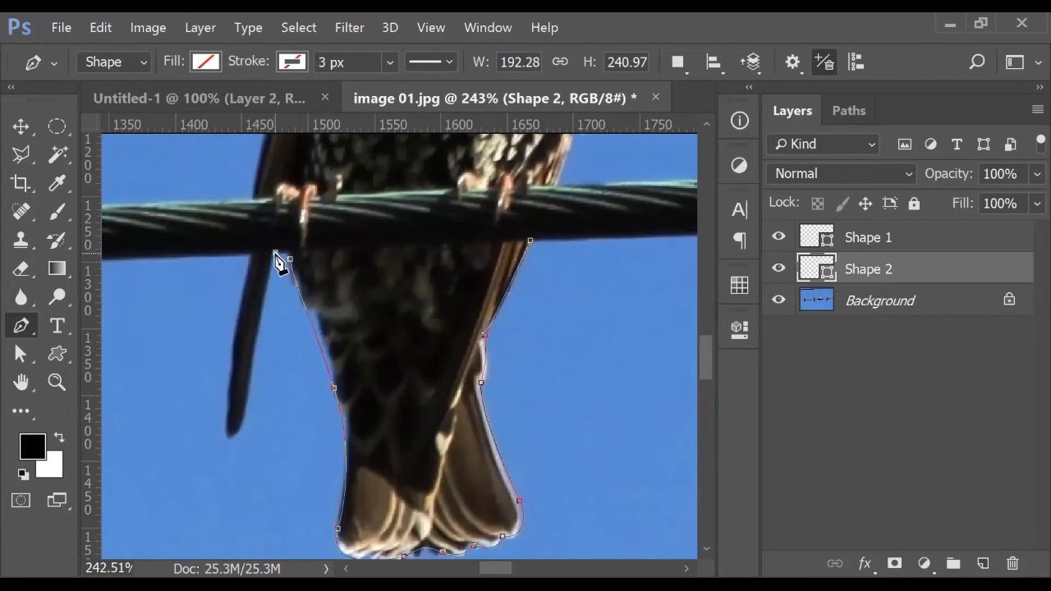
mouse_move(245, 422)
mouse_down()
mouse_move(244, 442)
mouse_move(228, 425)
mouse_up()
key(ctrl+z)
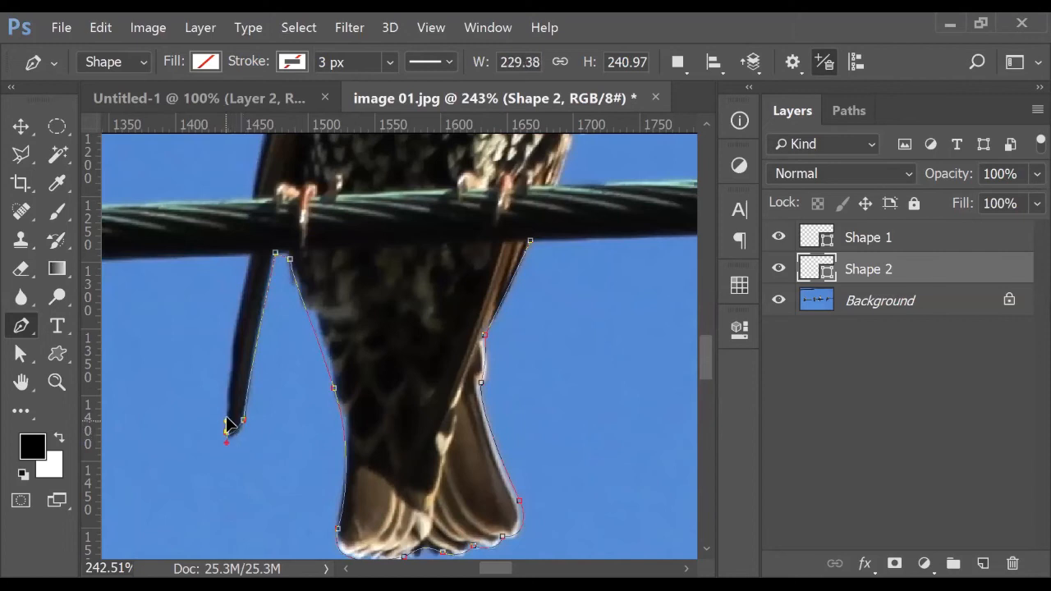
drag(250, 255, 261, 232)
key(ctrl+minus)
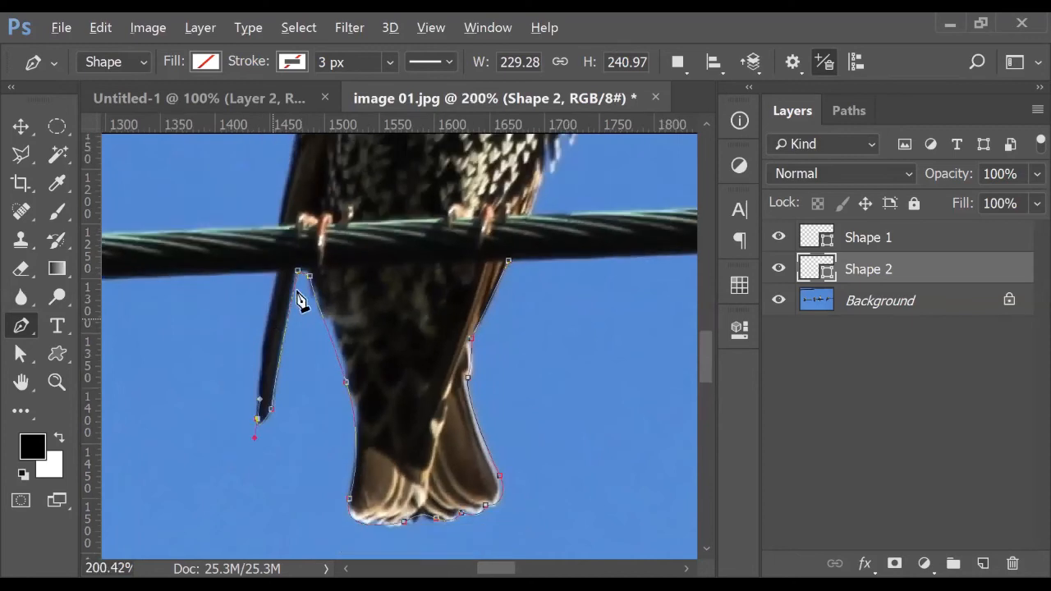
Trace Pen anchors up the starling's back, over its head and around the beak
scroll(271, 321, up, 3)
drag(265, 291, 289, 215)
drag(301, 326, 228, 515)
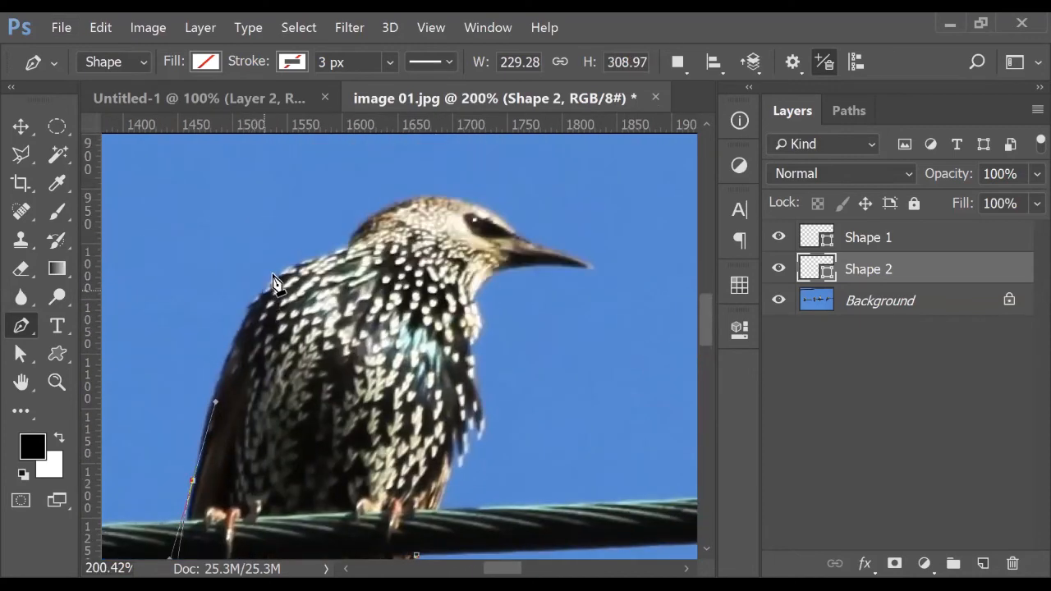
drag(338, 249, 452, 232)
alt+click(338, 249)
drag(352, 236, 358, 221)
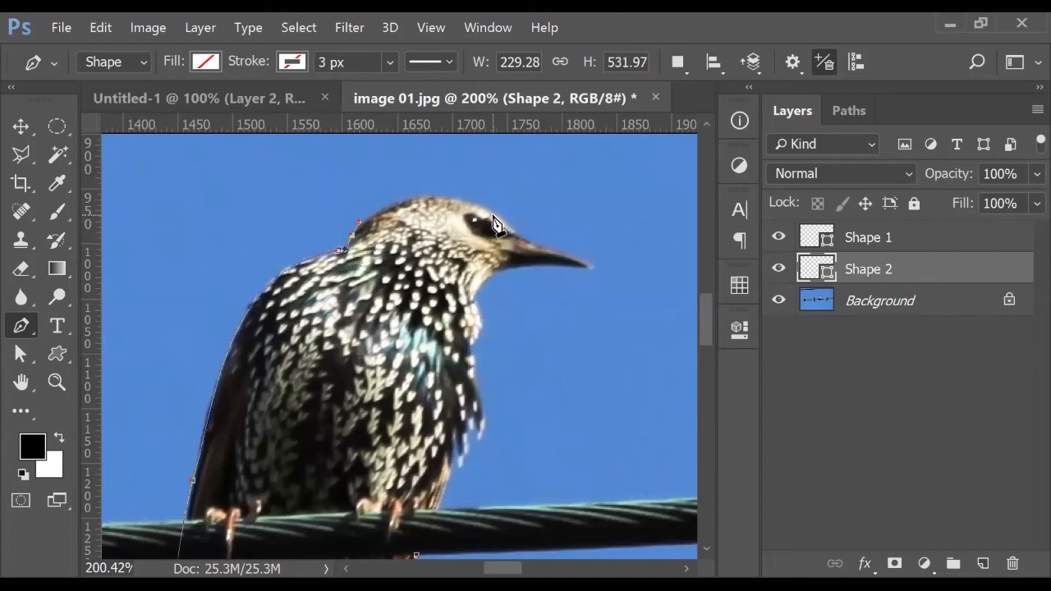
drag(495, 215, 561, 264)
click(530, 174)
key(ctrl+z)
drag(576, 208, 599, 216)
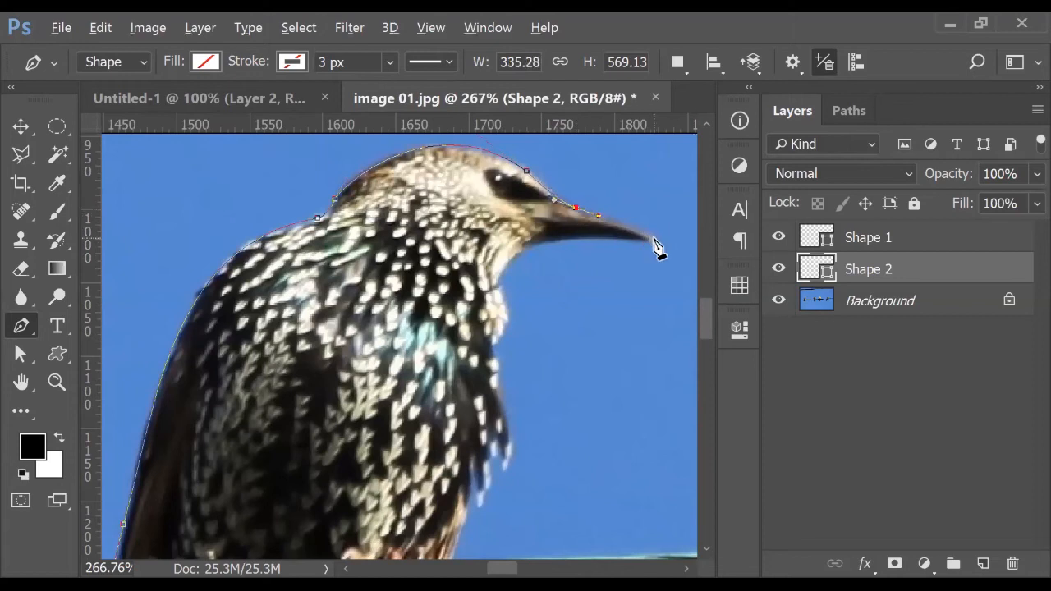
drag(674, 240, 505, 303)
click(566, 263)
drag(561, 277, 541, 279)
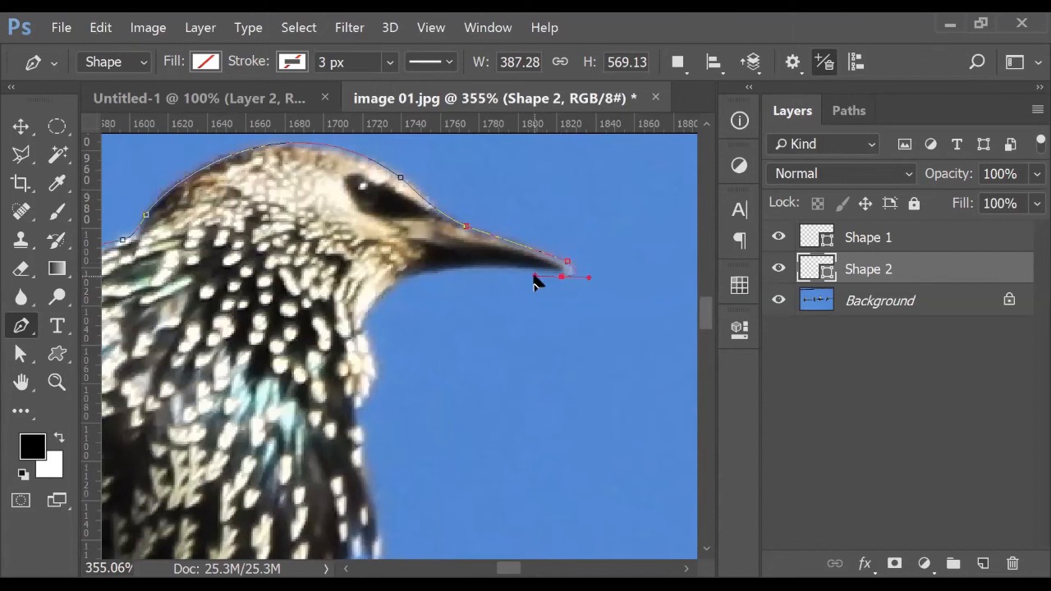
drag(394, 287, 338, 321)
Continue the outline down the throat, chest feathers and belly below the wire
click(367, 329)
drag(372, 351, 372, 352)
scroll(389, 362, down, 1)
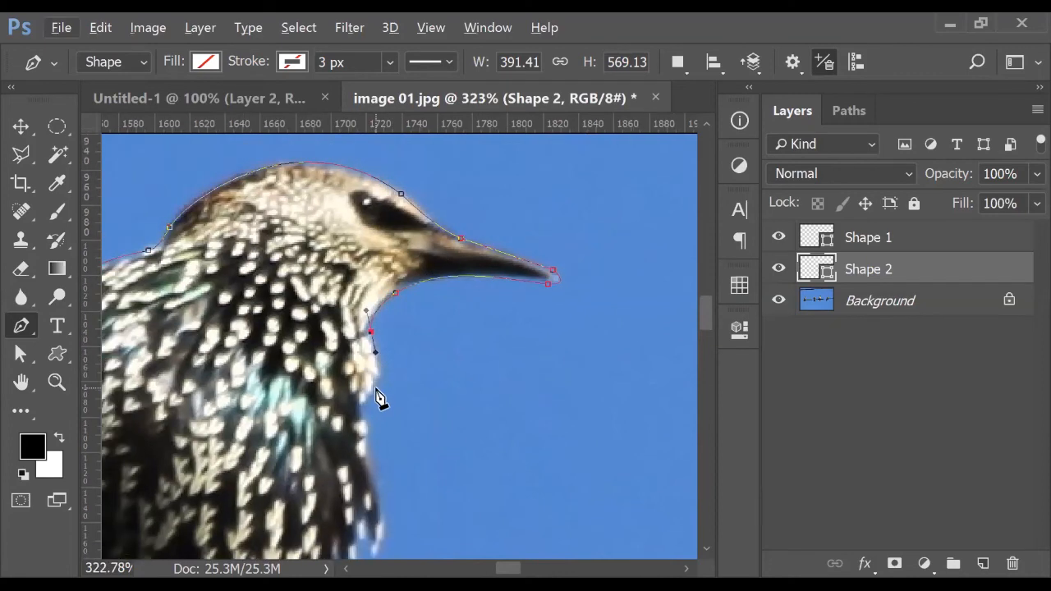
drag(365, 404, 386, 312)
key(ctrl+z)
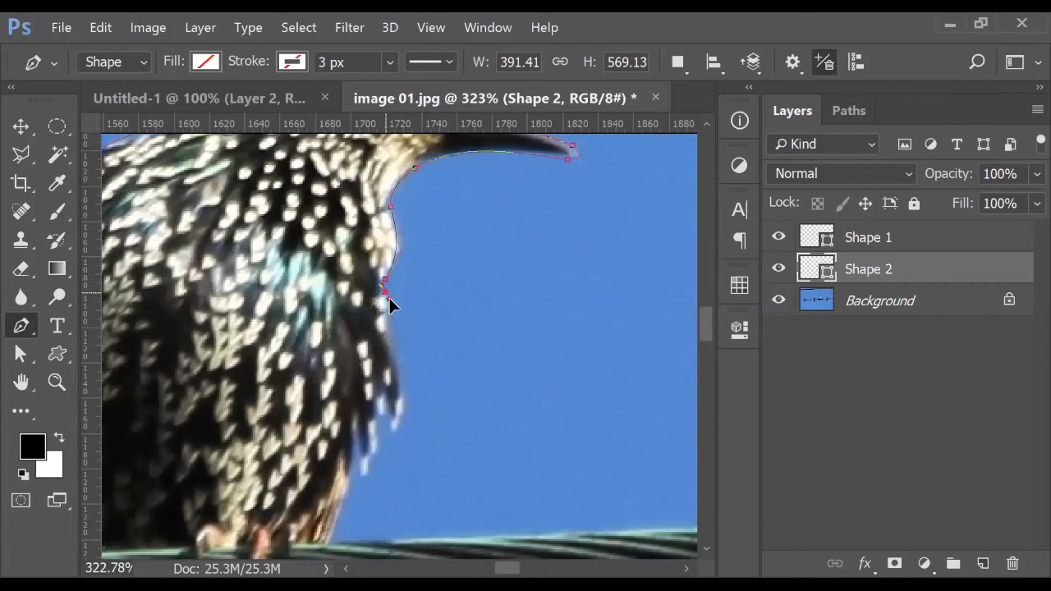
drag(387, 316, 386, 324)
drag(396, 426, 373, 473)
scroll(390, 450, up, 3)
alt+click(396, 453)
drag(372, 465, 374, 500)
drag(427, 422, 462, 284)
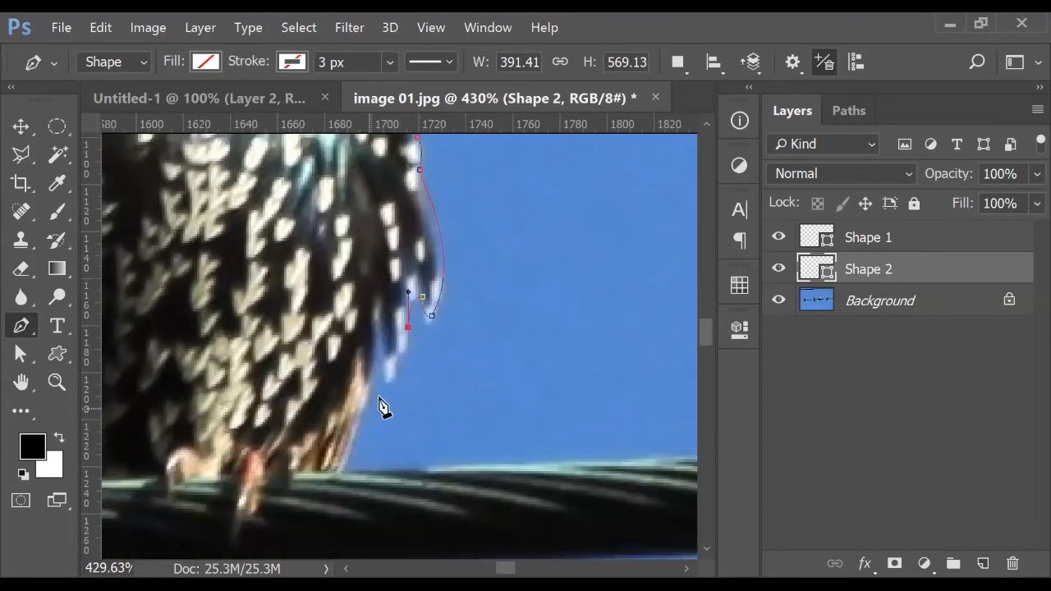
scroll(409, 375, down, 3)
drag(408, 376, 421, 305)
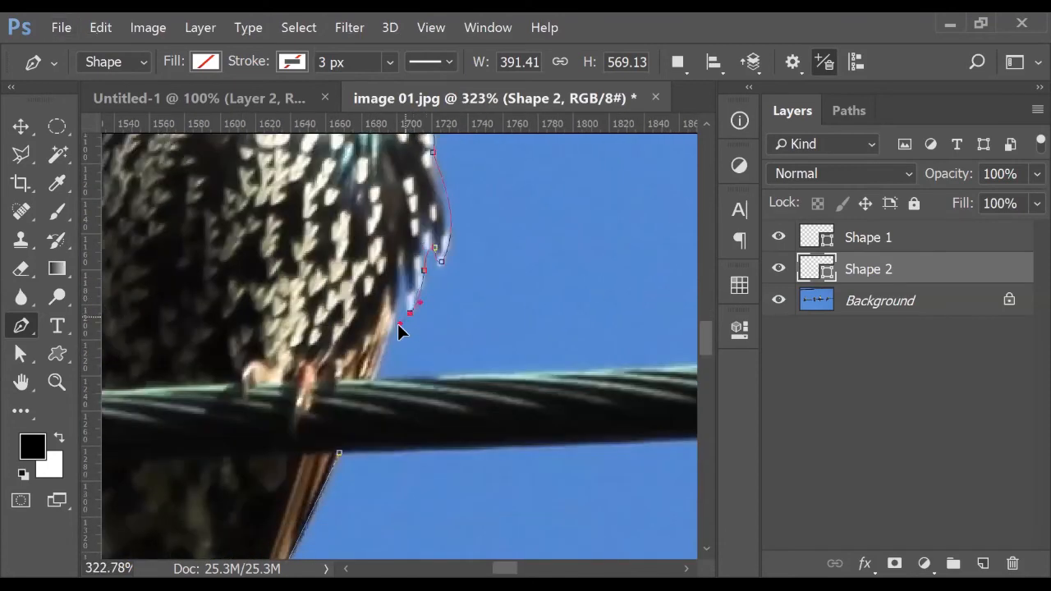
click(400, 276)
click(400, 265)
drag(453, 263, 485, 195)
drag(371, 382, 309, 474)
scroll(567, 278, down, 2)
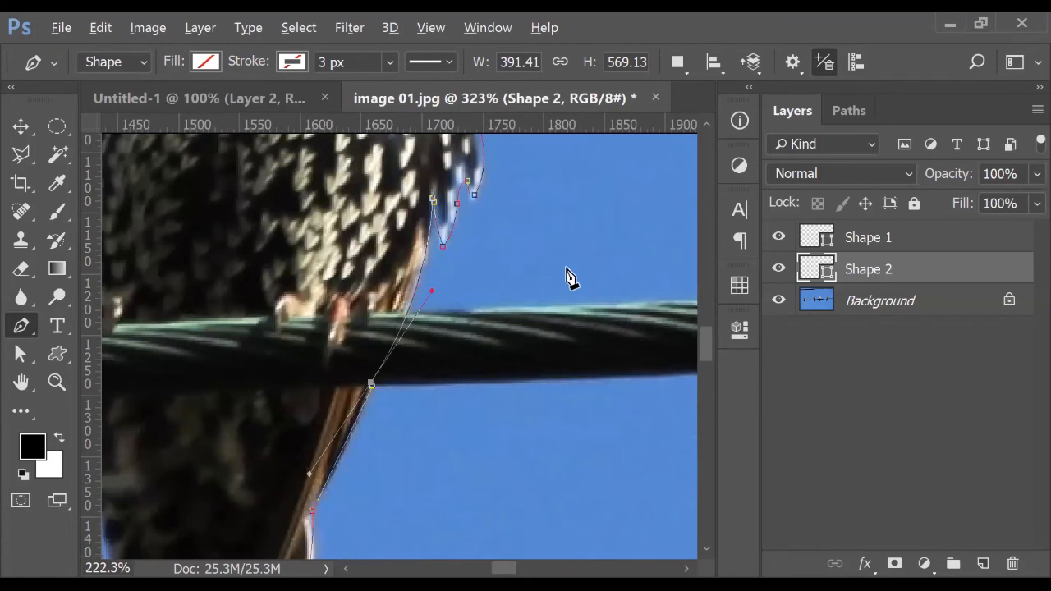
scroll(567, 278, down, 4)
Turn the closed bird path into a selection and return to the MAKSUD design
right_click(408, 247)
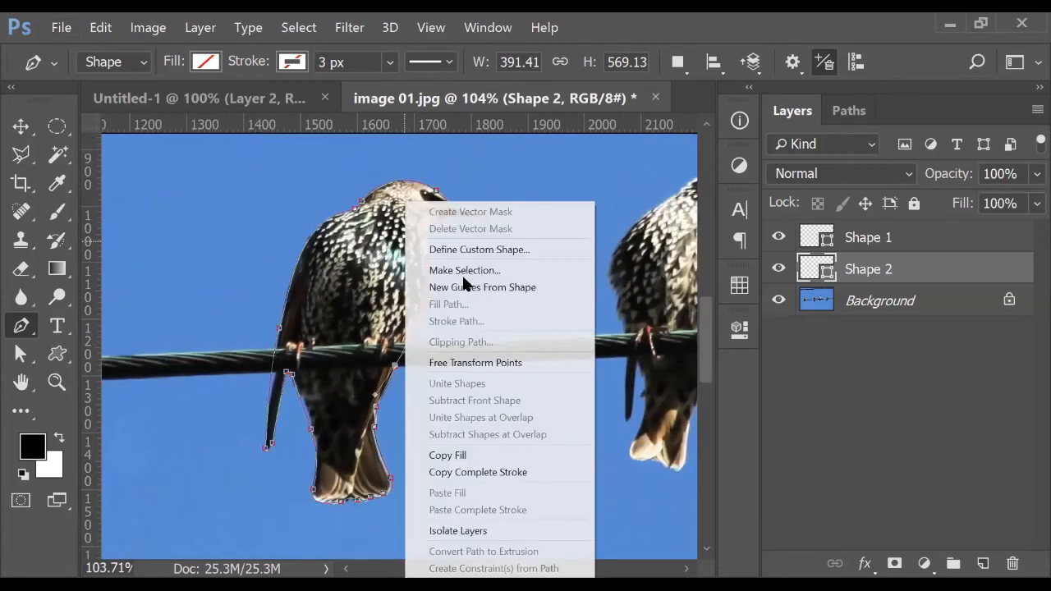
key(Return)
click(657, 156)
click(920, 304)
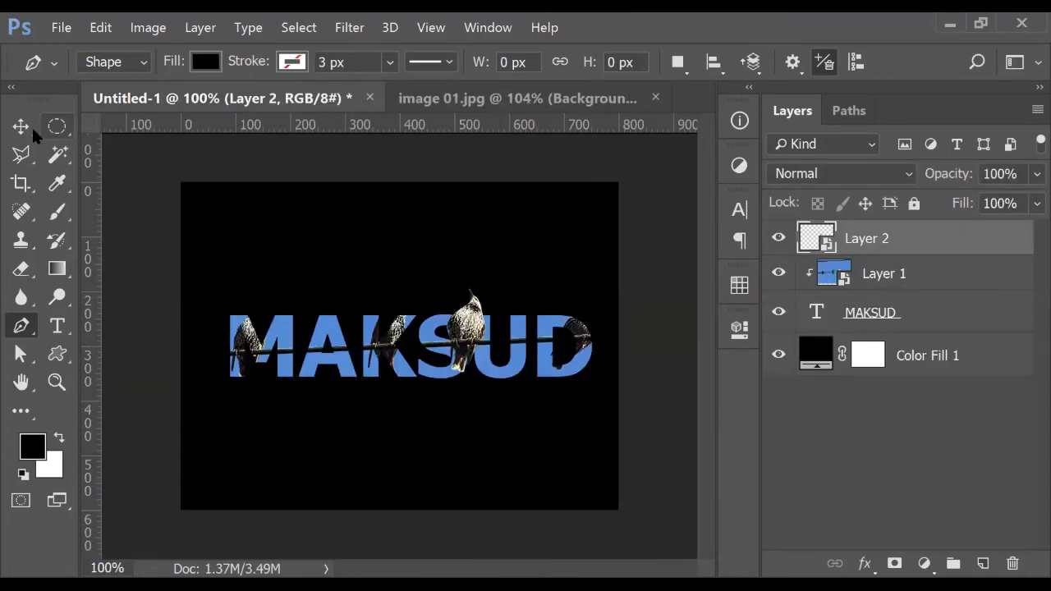
click(23, 125)
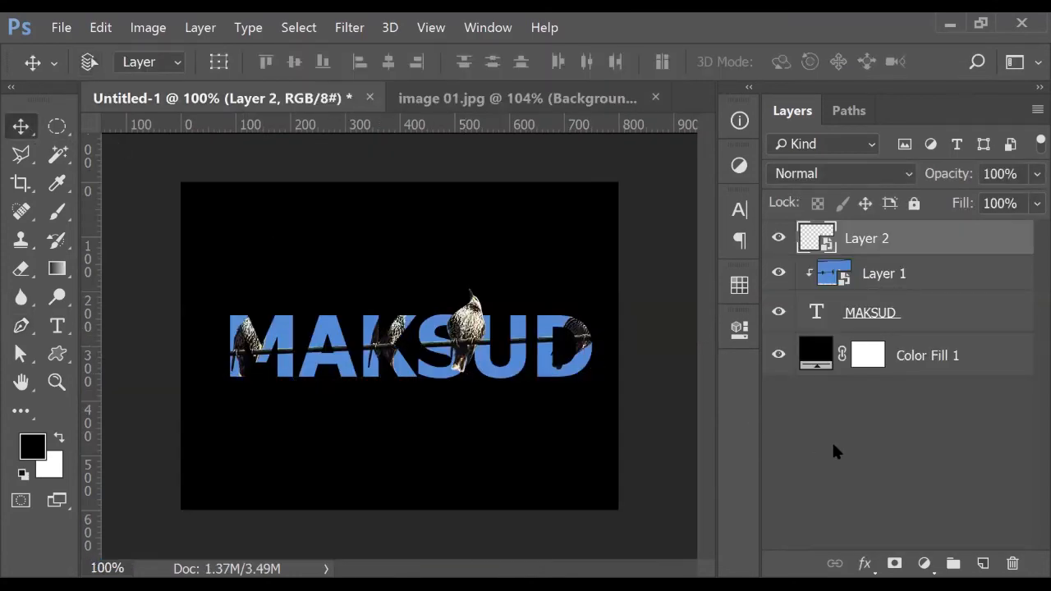
Paste the bird, convert it to a smart object and scale it to about 26%
key(ctrl+v)
right_click(882, 235)
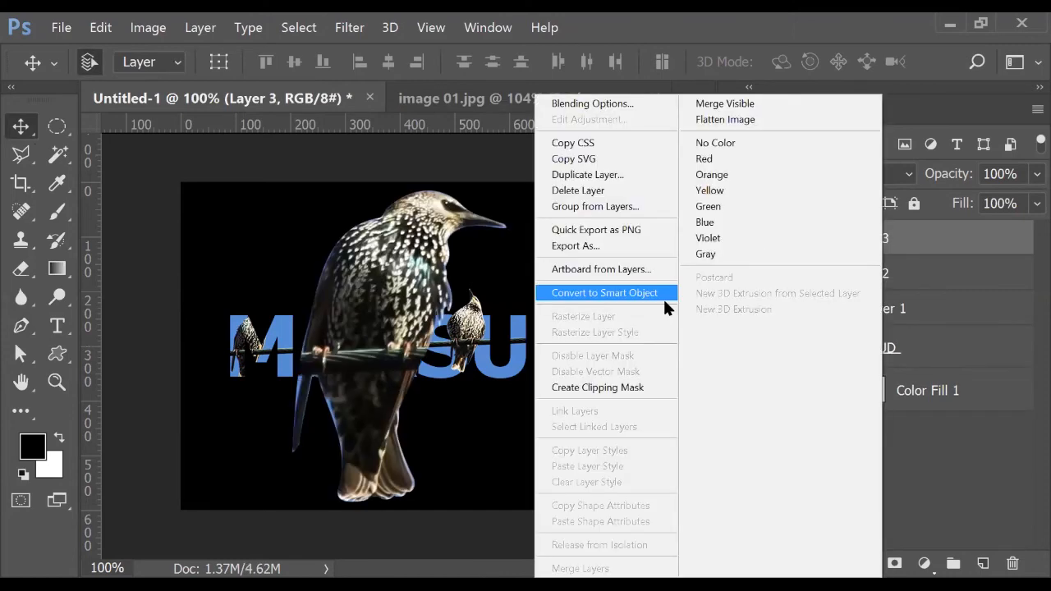
click(672, 299)
key(ctrl+t)
drag(510, 188, 386, 277)
scroll(415, 360, up, 2)
scroll(408, 359, up, 2)
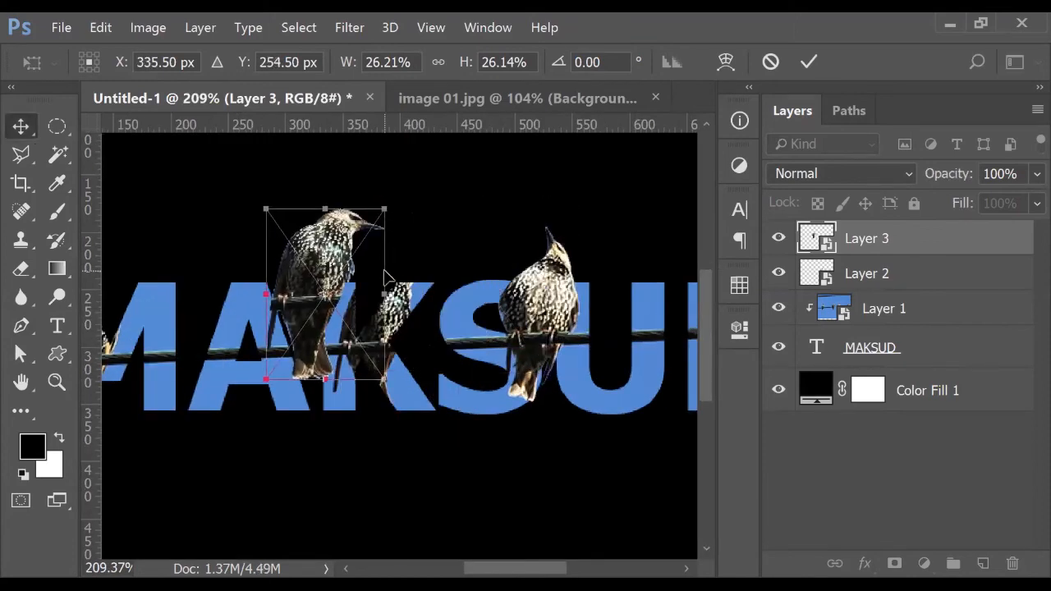
key(Return)
Set the bird layer's opacity to 50% and reselect the layer
click(998, 175)
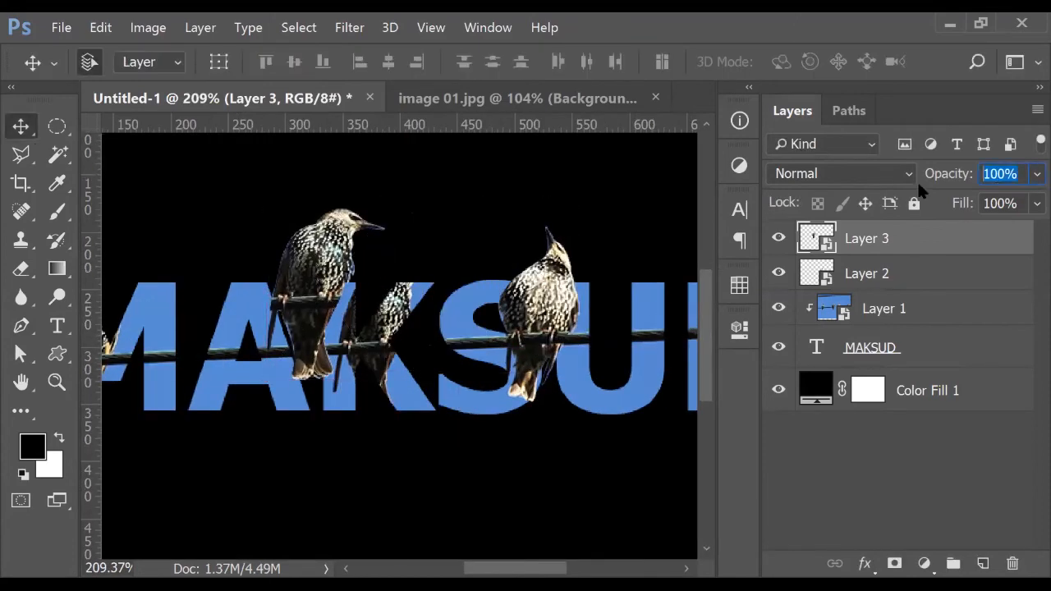
text(50)
click(418, 199)
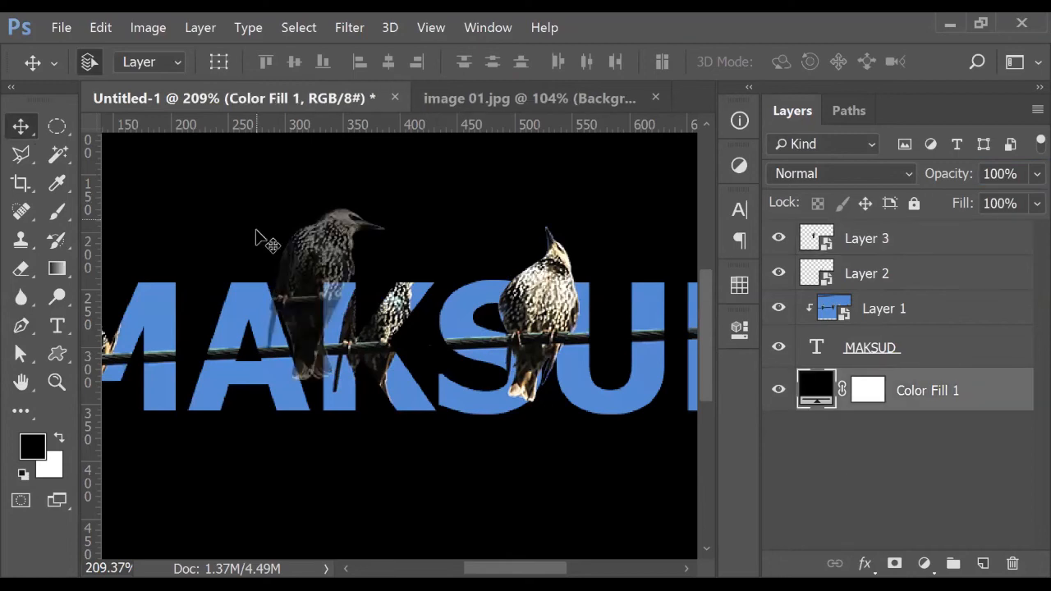
click(932, 443)
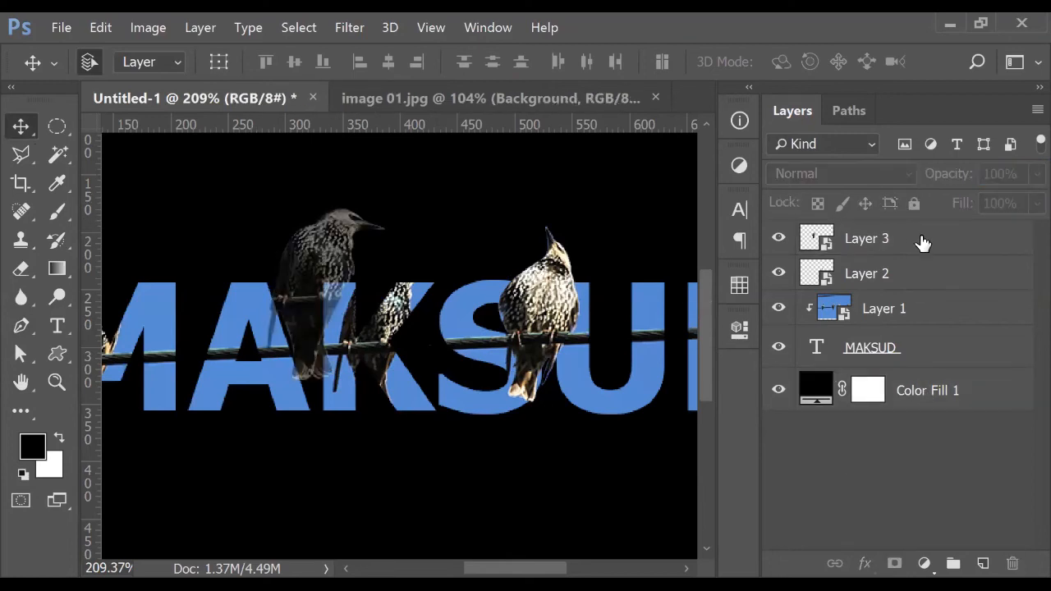
click(922, 243)
Move the bird slightly right on the wire and shrink it to about 26%
scroll(398, 374, up, 1)
drag(331, 243, 404, 302)
drag(395, 349, 396, 351)
key(ctrl+y)
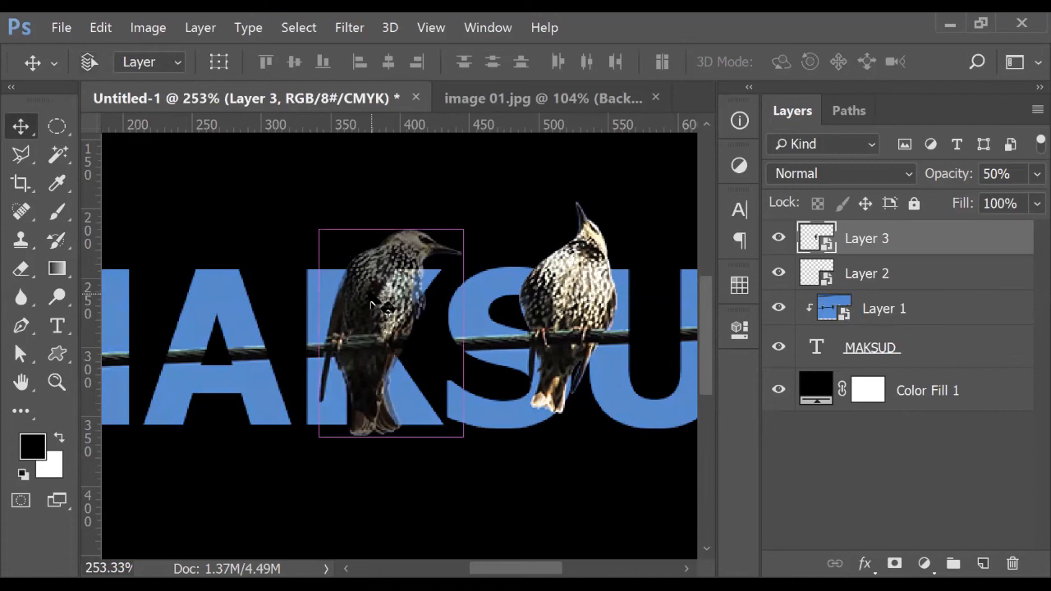
mouse_move(458, 441)
mouse_down()
mouse_move(429, 393)
mouse_move(456, 448)
mouse_up()
drag(455, 448, 407, 444)
drag(310, 448, 319, 435)
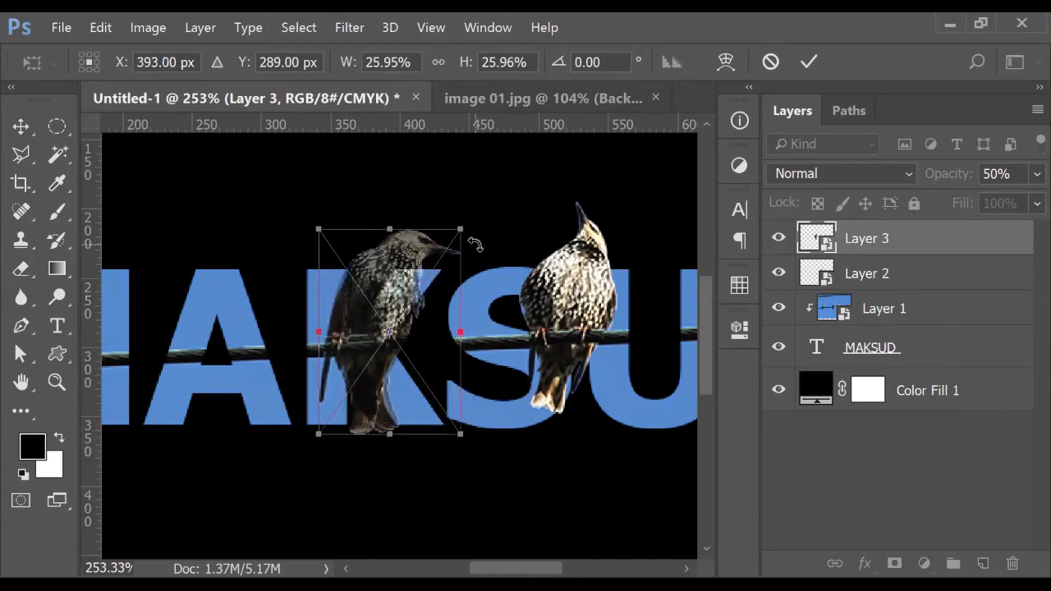
key(Return)
Restore the bird layer to 100% opacity and zoom to view the whole design
click(934, 174)
text(100)
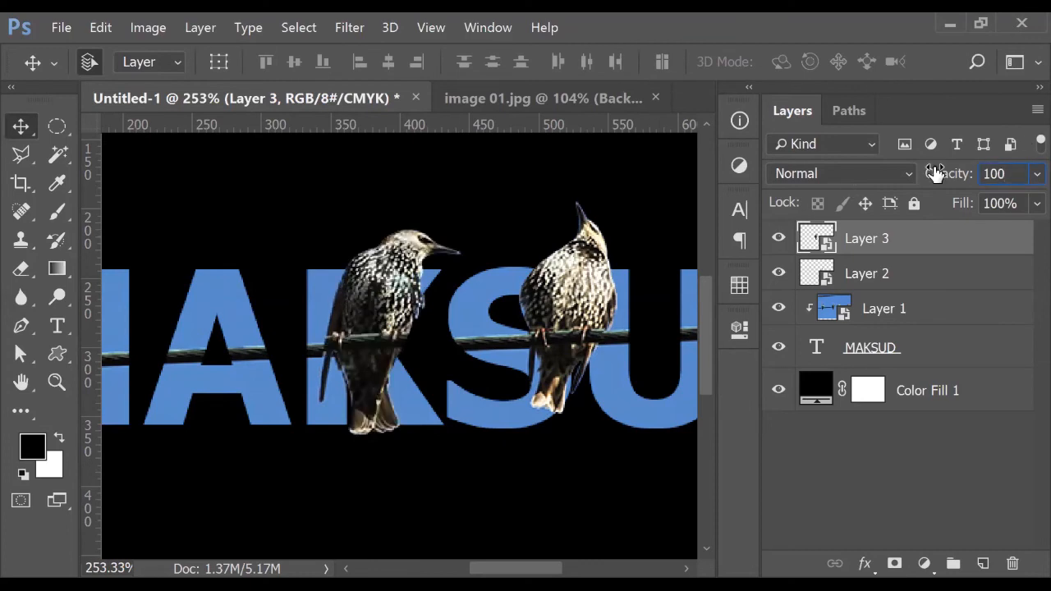
key(ctrl+minus)
key(ctrl+minus)
key(ctrl+minus)
key(ctrl+plus)
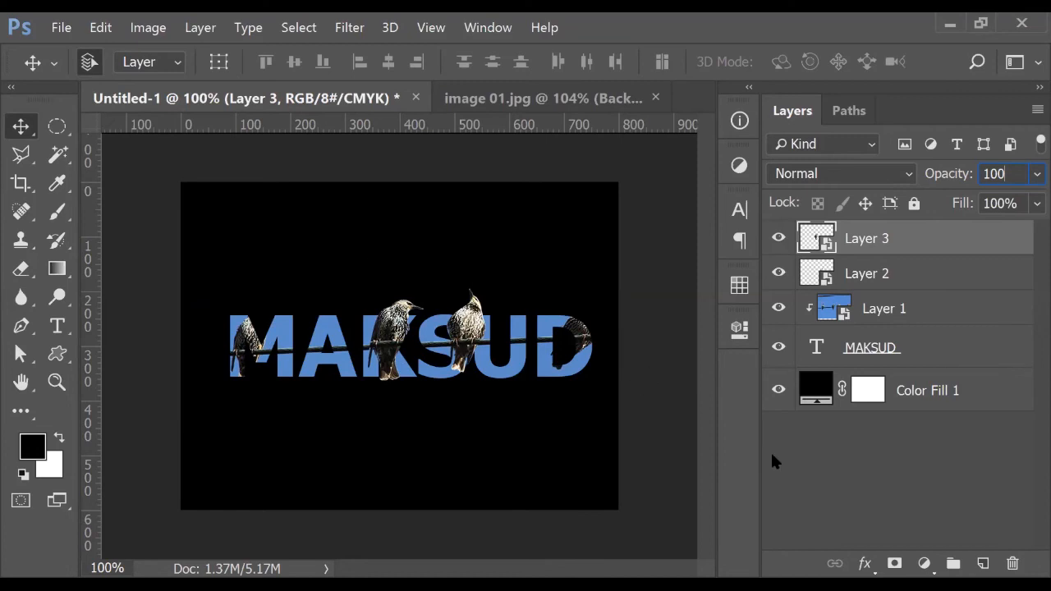
Toggle Layer 2 and Layer 3 visibility to compare the design with and without the birds
click(817, 464)
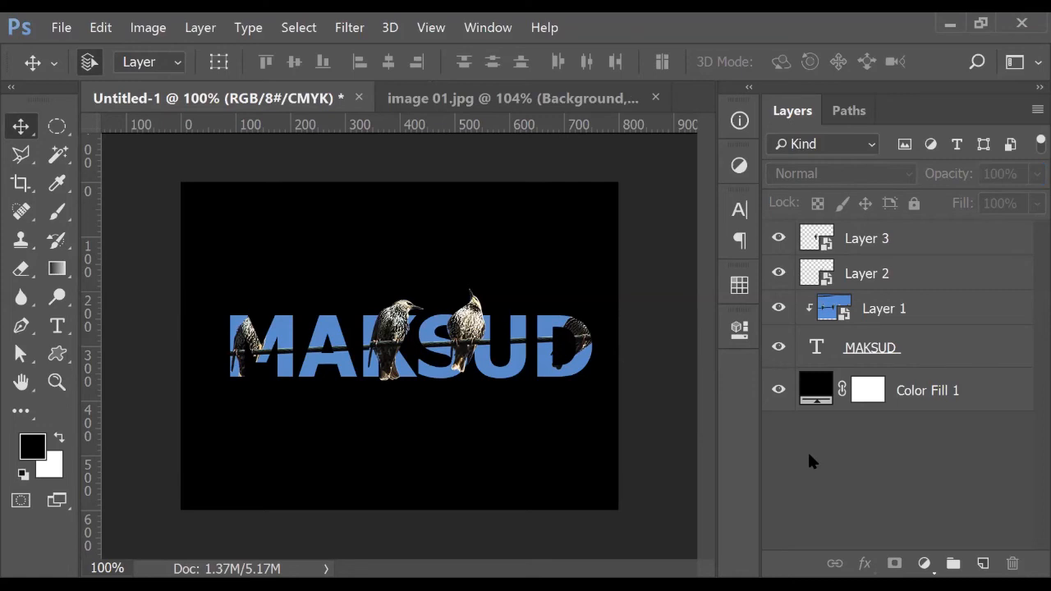
click(778, 275)
click(780, 240)
click(784, 242)
click(784, 274)
mouse_move(782, 272)
mouse_down()
mouse_move(781, 240)
mouse_move(780, 273)
mouse_up()
Close image 01.jpg without saving its changes
click(577, 103)
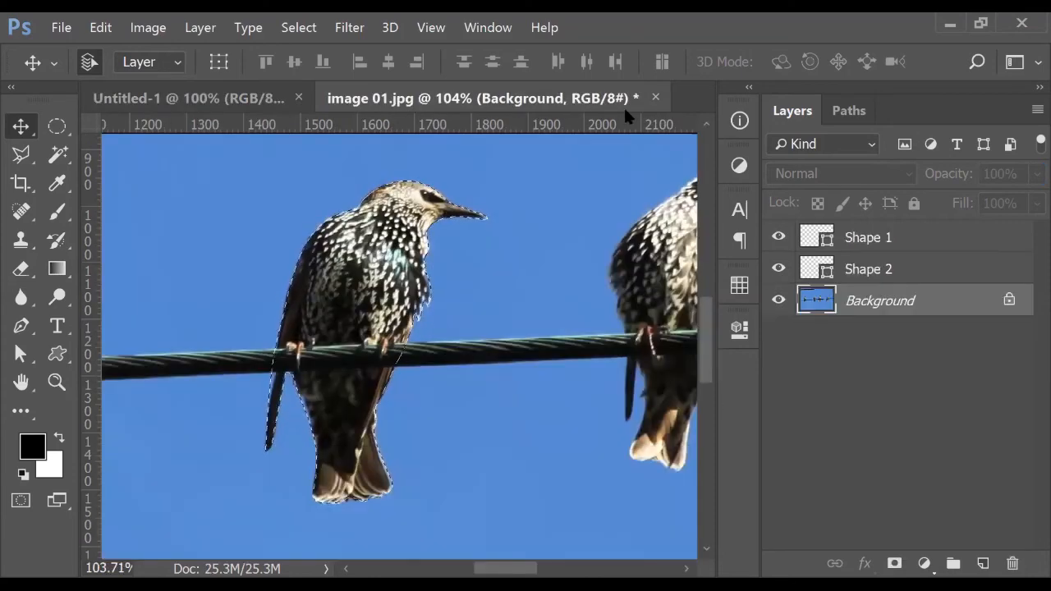
click(655, 98)
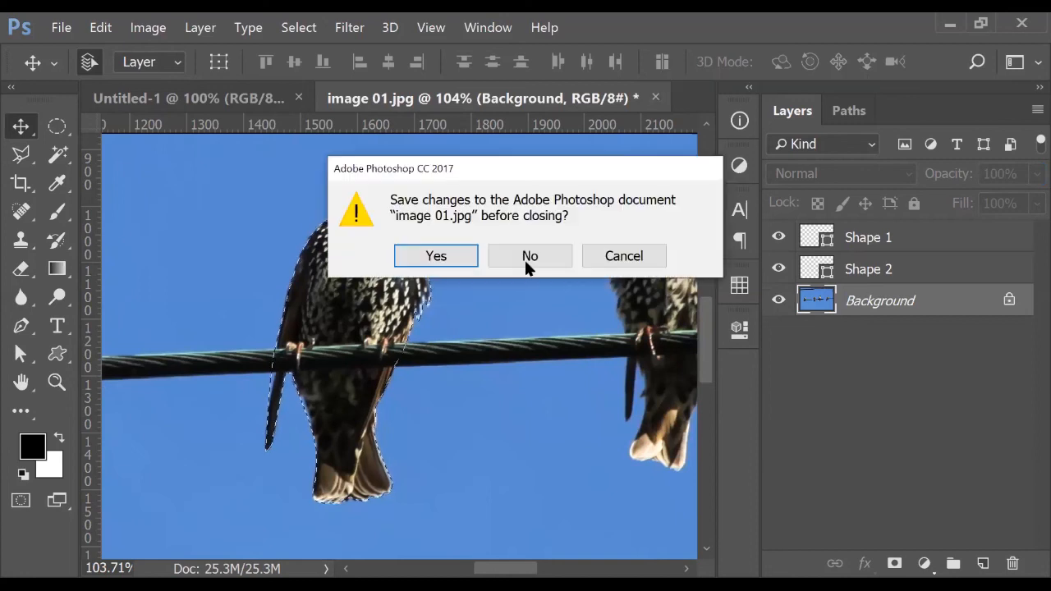
click(525, 259)
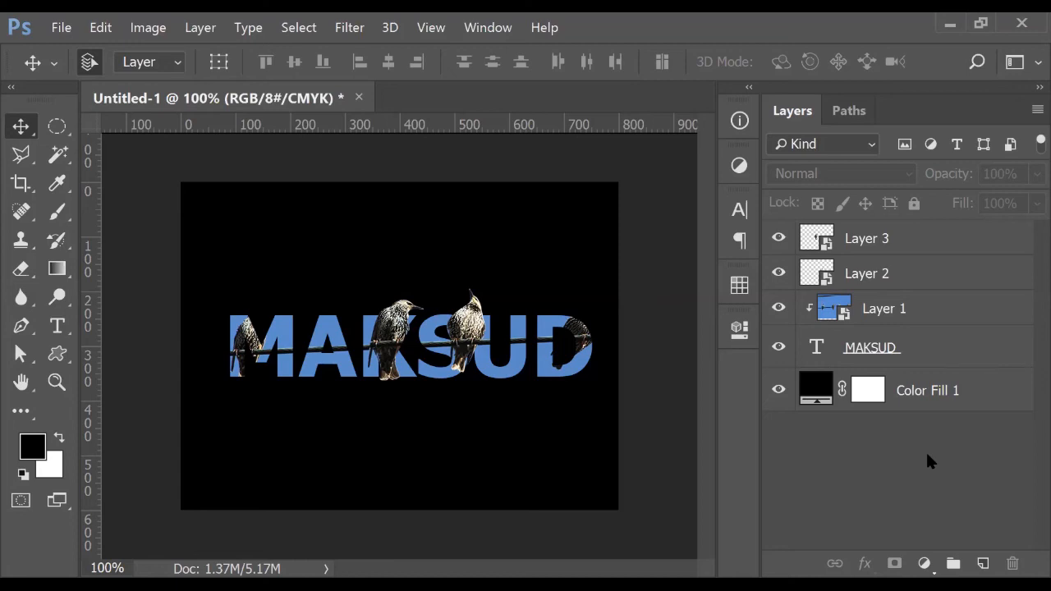
click(784, 272)
click(787, 238)
click(903, 308)
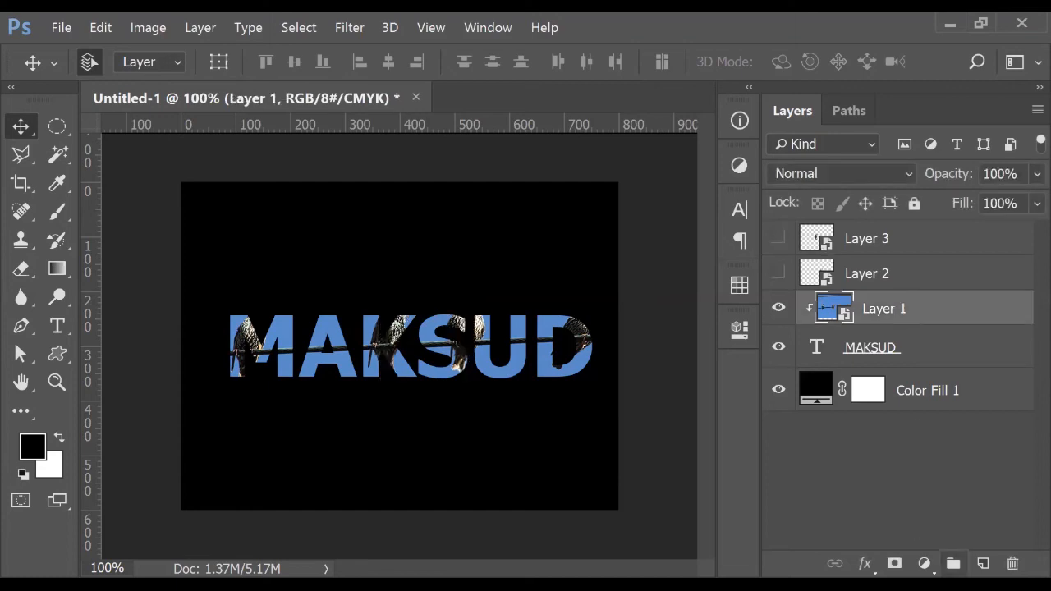
click(894, 563)
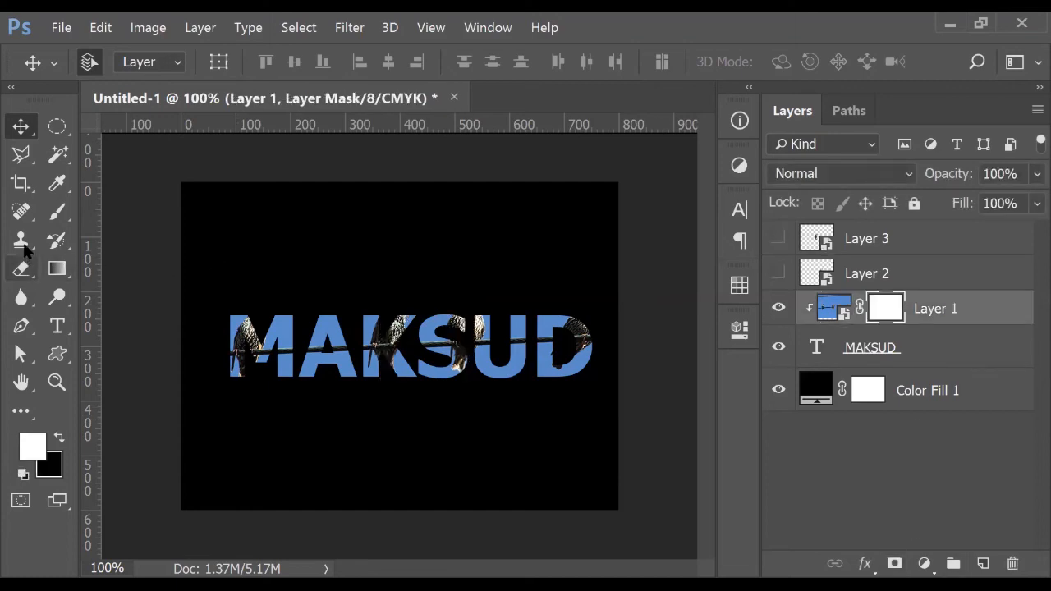
click(58, 211)
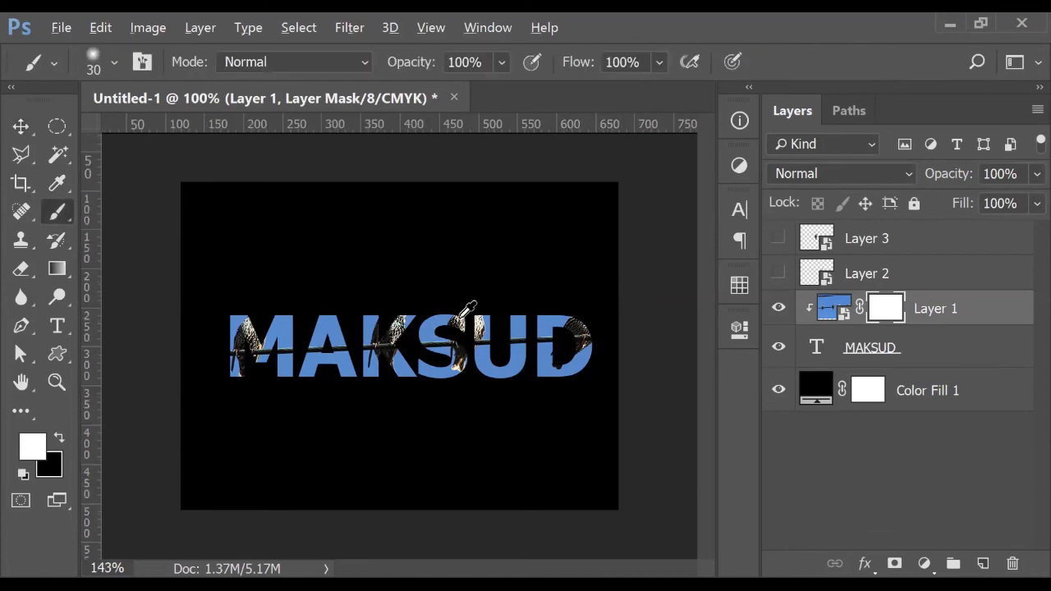
scroll(470, 308, up, 3)
scroll(507, 302, right, 3)
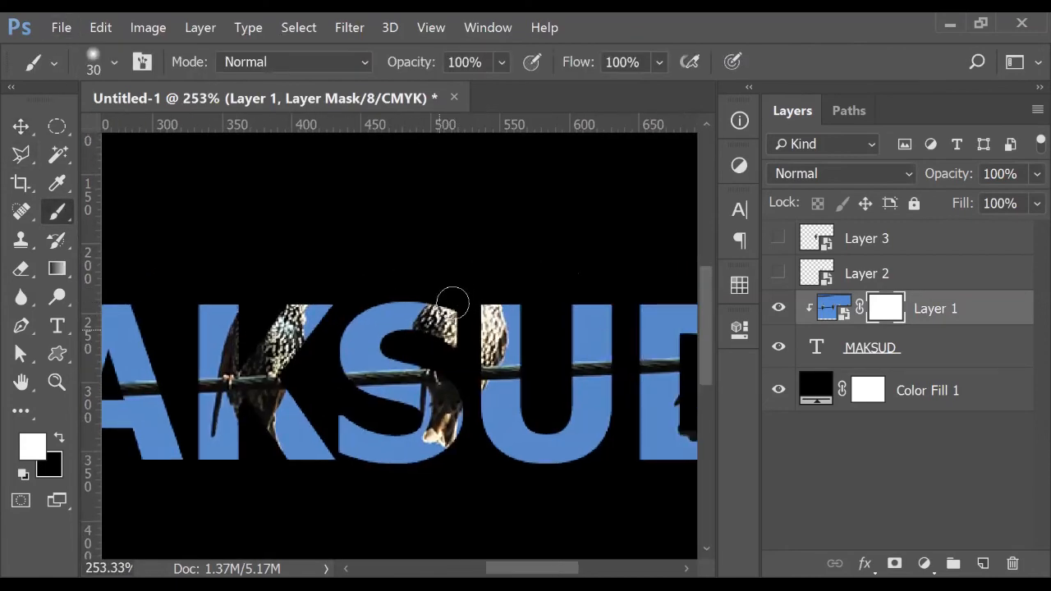
click(60, 437)
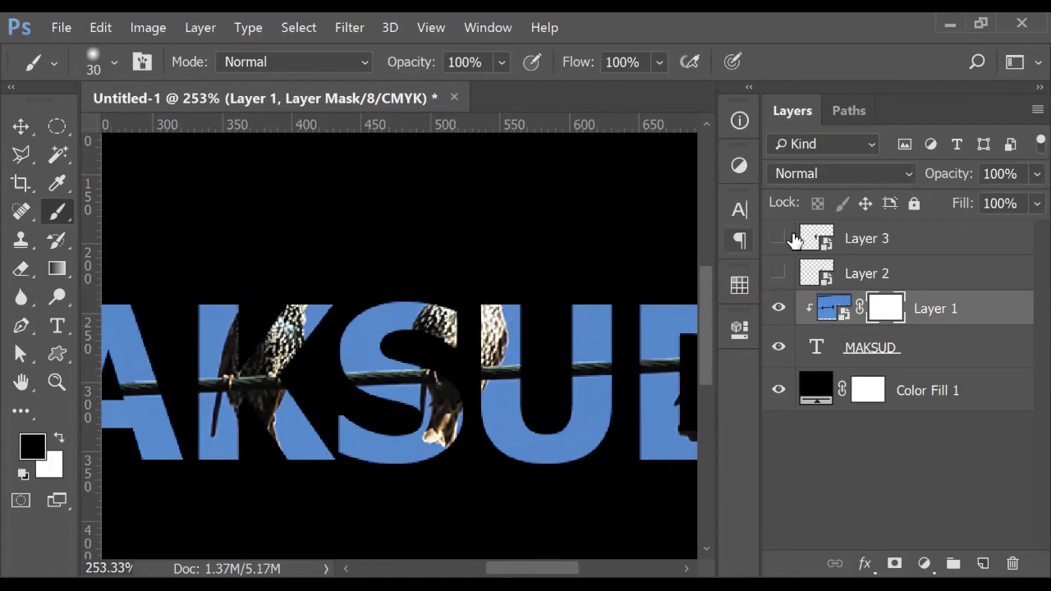
click(779, 273)
click(778, 238)
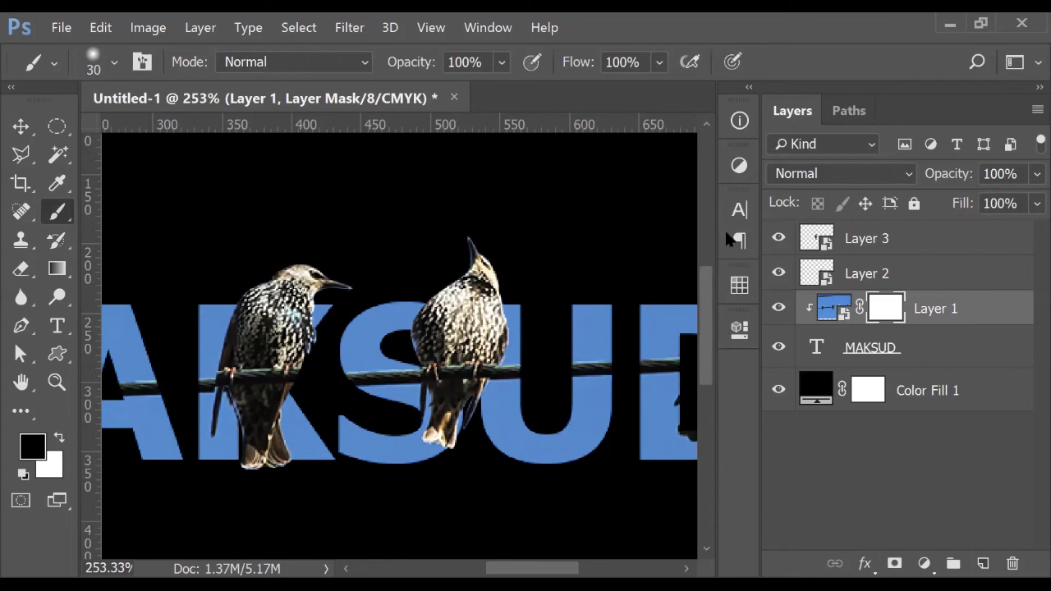
key(ctrl+0)
click(23, 124)
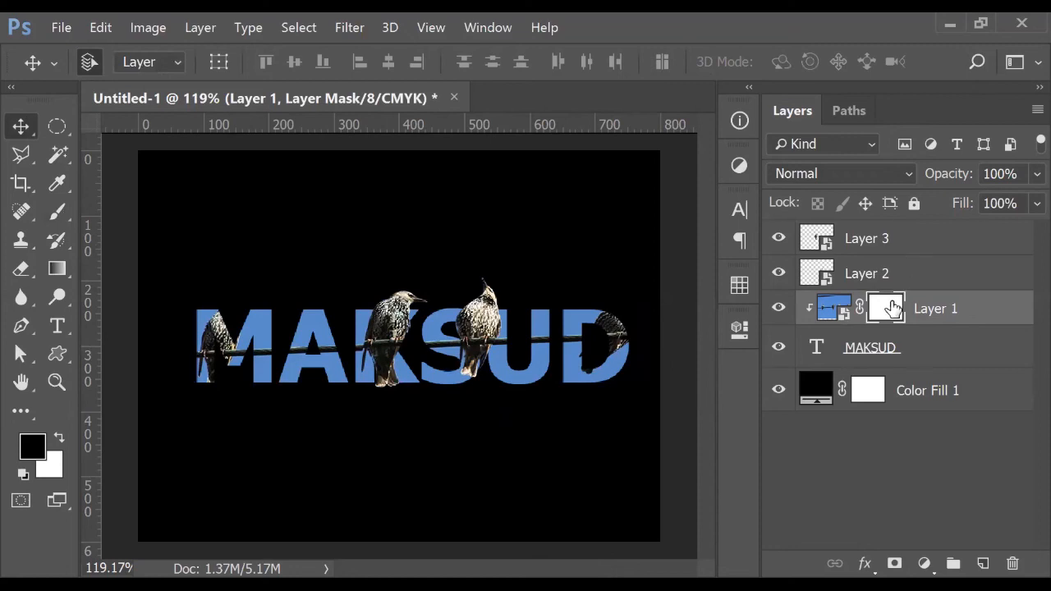
drag(888, 297, 1012, 563)
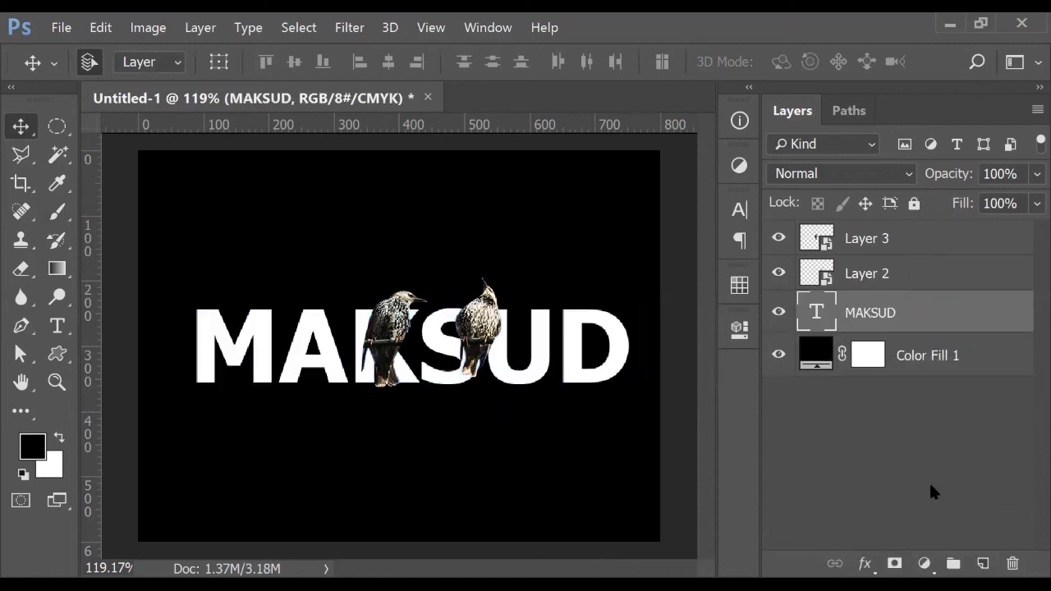
key(ctrl+z)
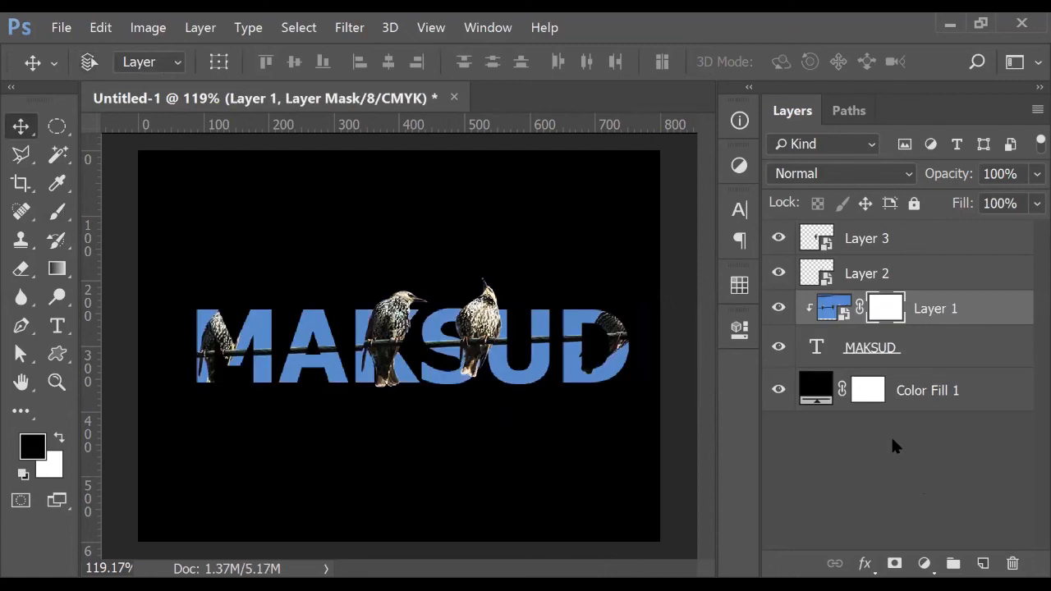
click(889, 310)
key(ctrl+z)
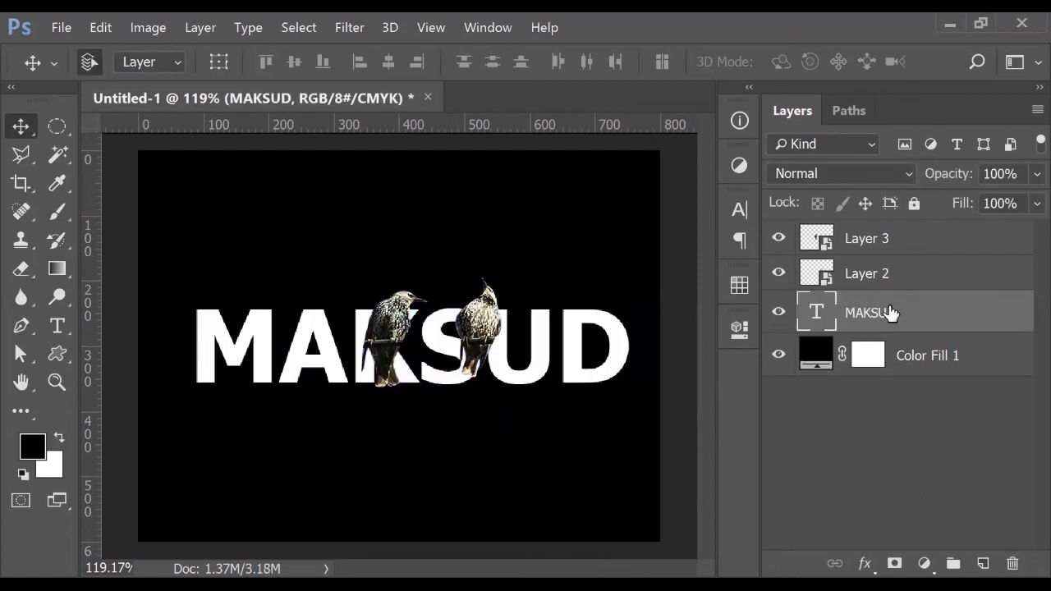
key(ctrl+z)
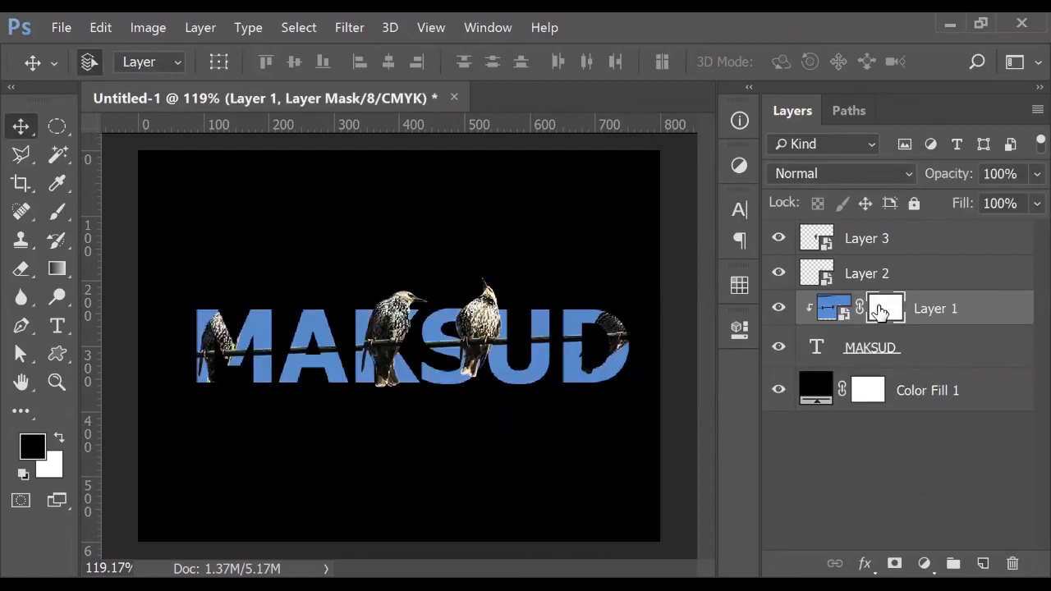
drag(883, 312, 1012, 563)
click(887, 492)
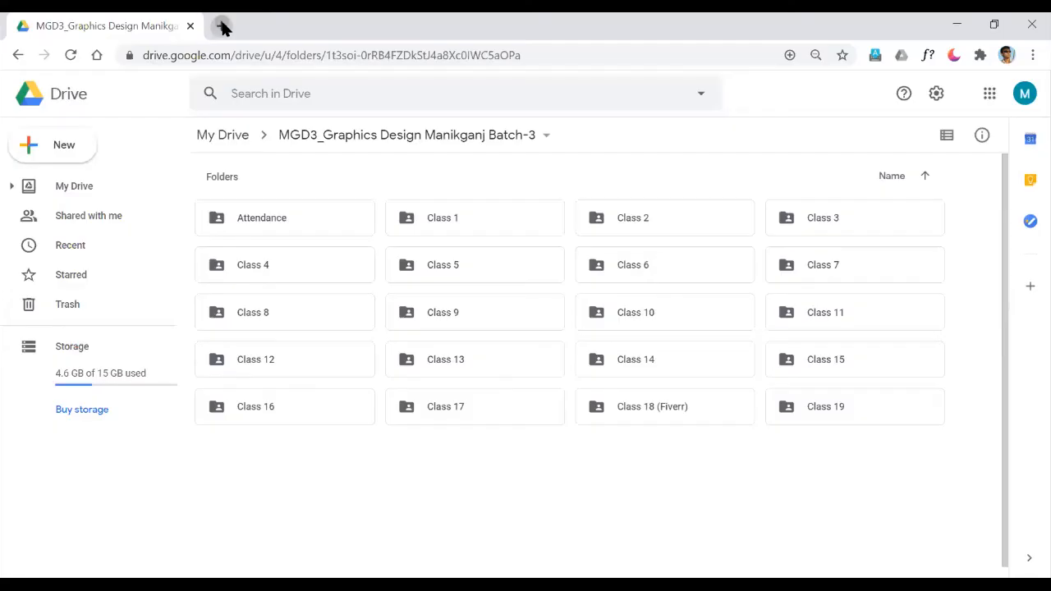
Search Google for pixabay in a new tab and open the Pixabay site
click(220, 25)
text(pigav)
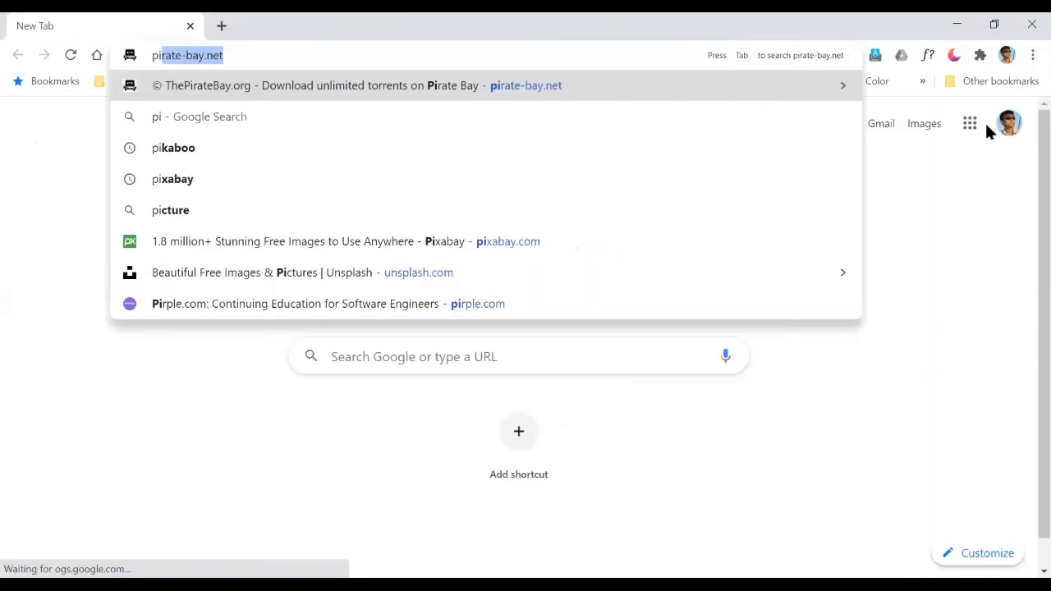
key(BackSpace)
key(BackSpace)
key(BackSpace)
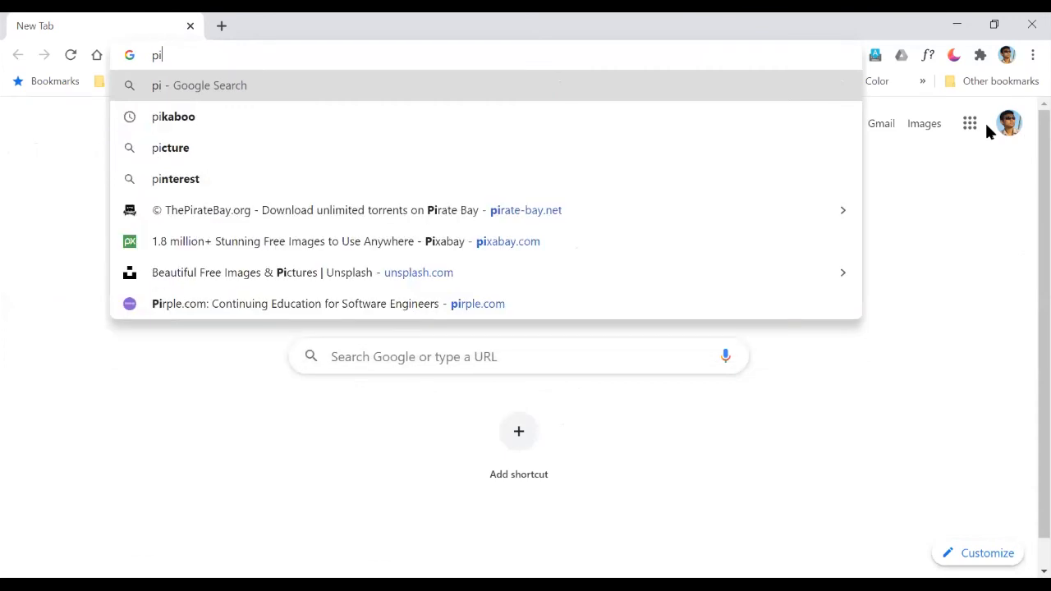
text(zabay)
key(Return)
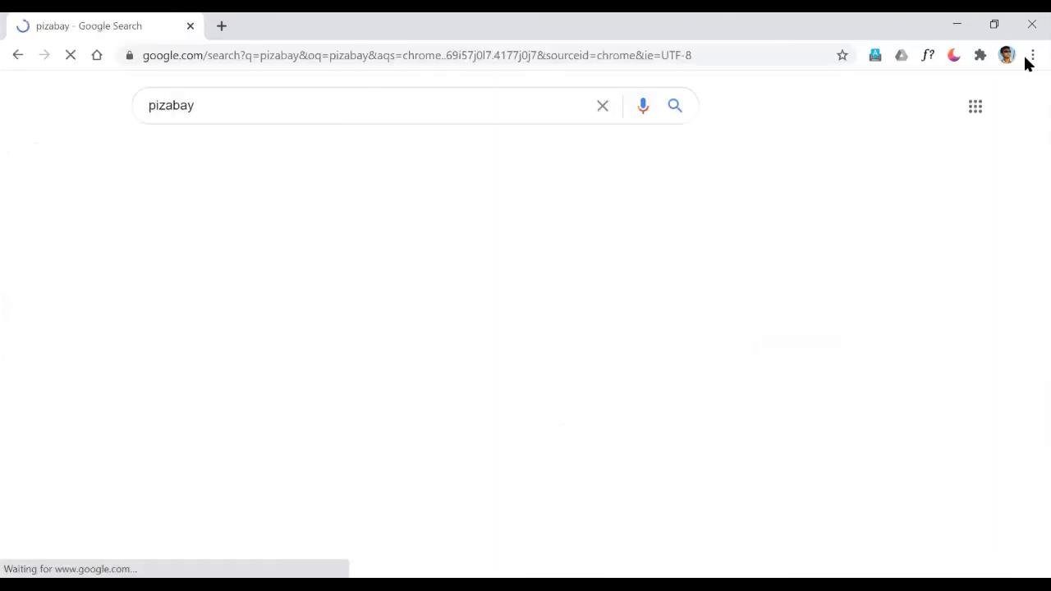
click(311, 295)
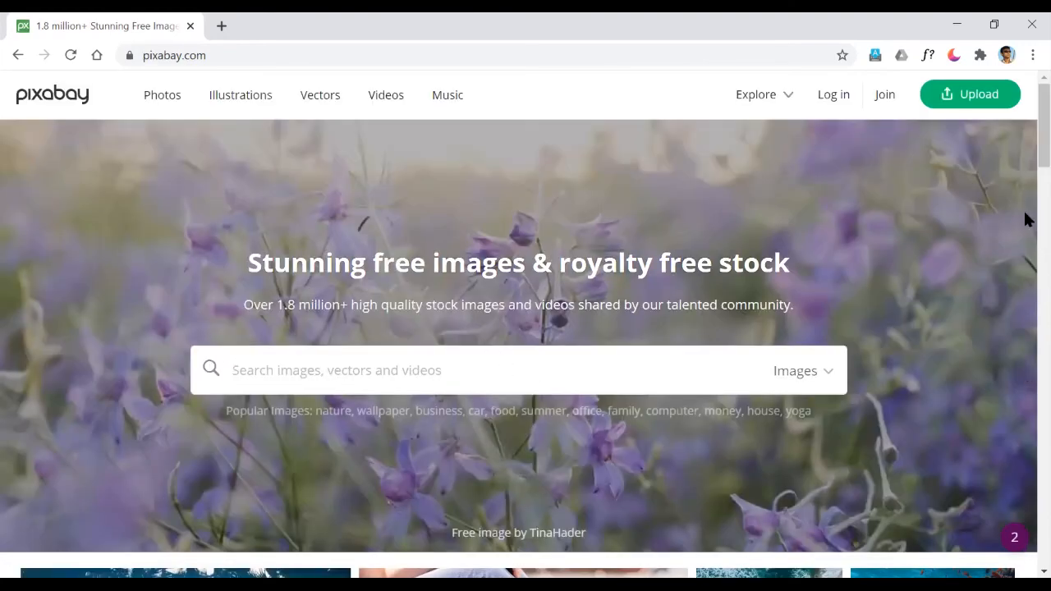
Search Pixabay for 'leaf' and scroll through the image results
text(leaf)
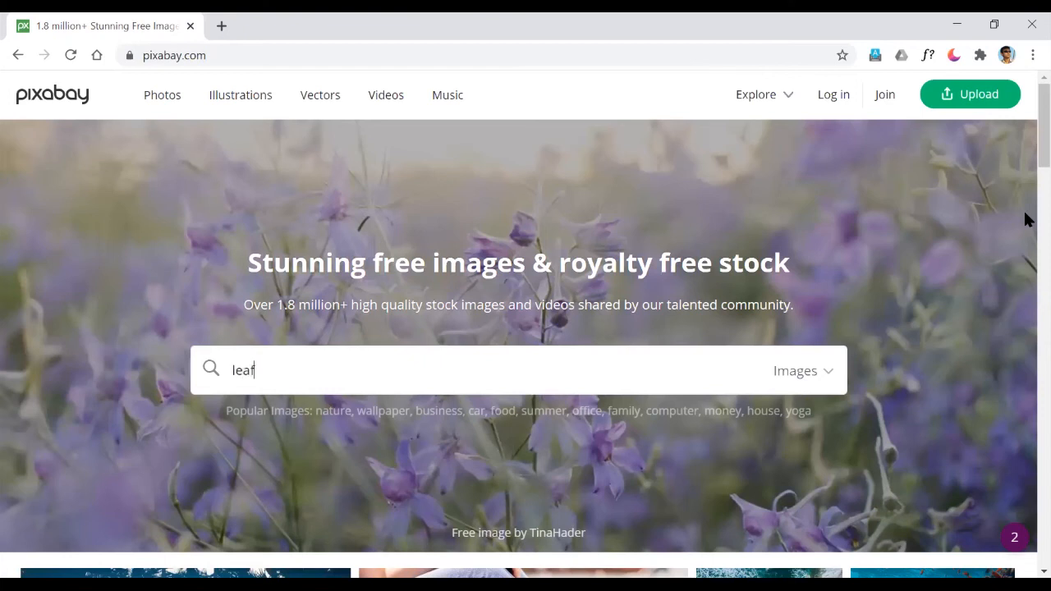
key(Return)
scroll(359, 237, down, 5)
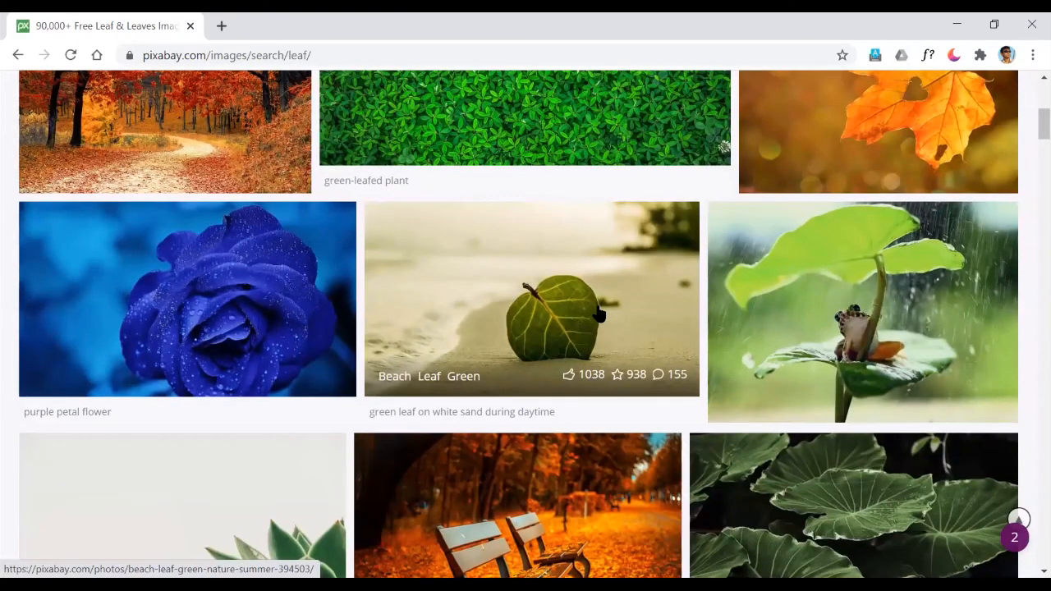
scroll(599, 314, down, 3)
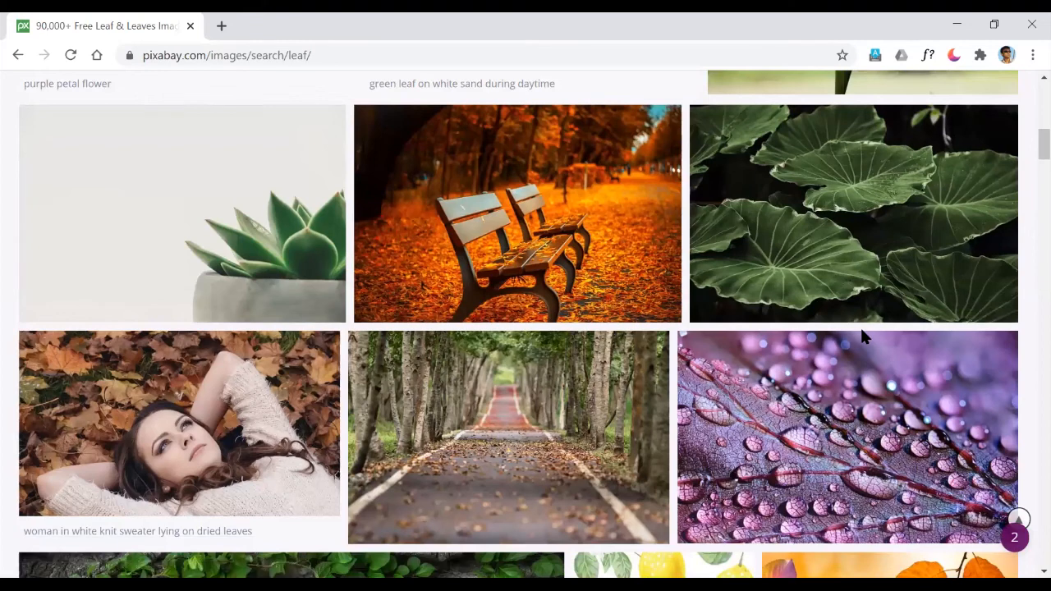
scroll(862, 337, down, 2)
scroll(862, 337, down, 1)
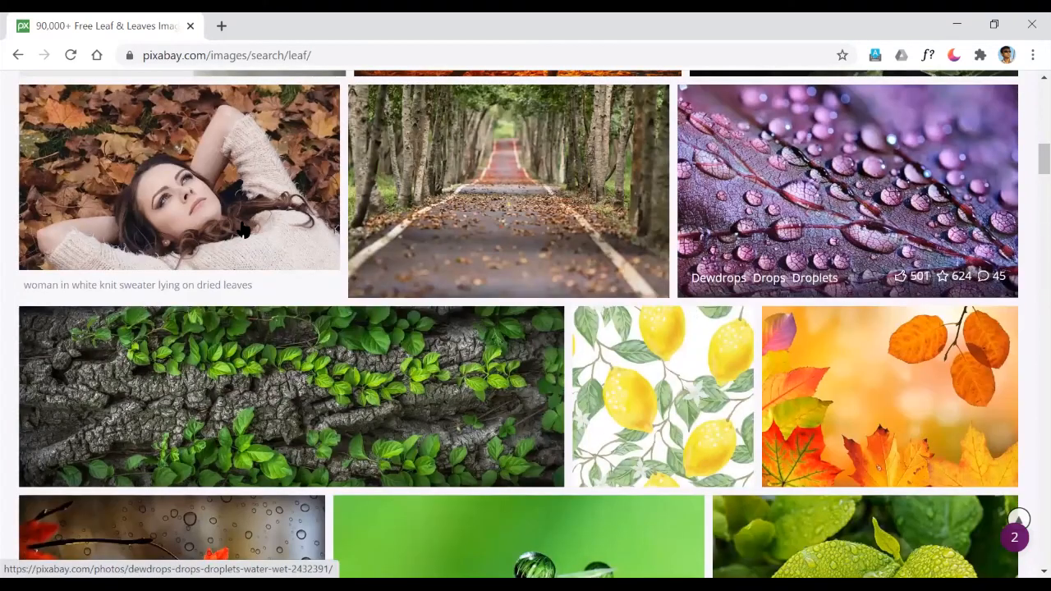
scroll(220, 210, down, 2)
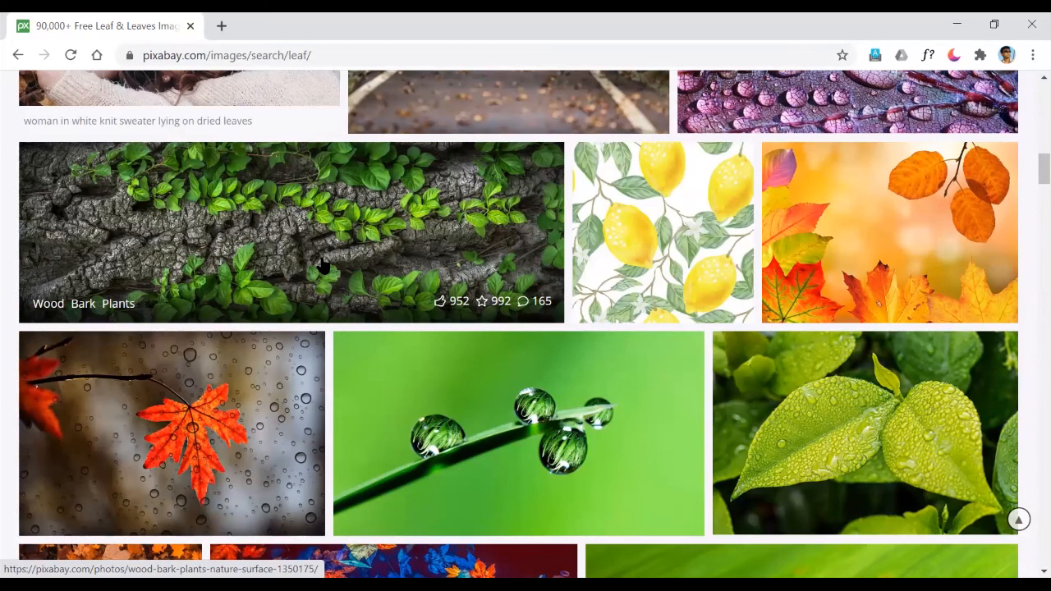
scroll(444, 338, down, 3)
scroll(444, 338, down, 3)
scroll(443, 339, down, 3)
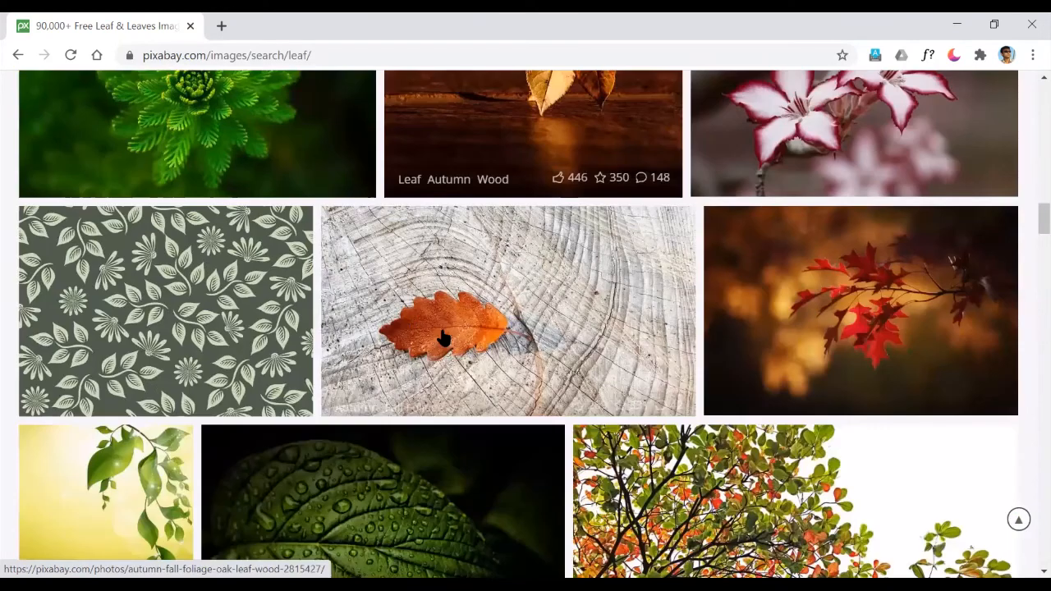
scroll(263, 201, up, 2)
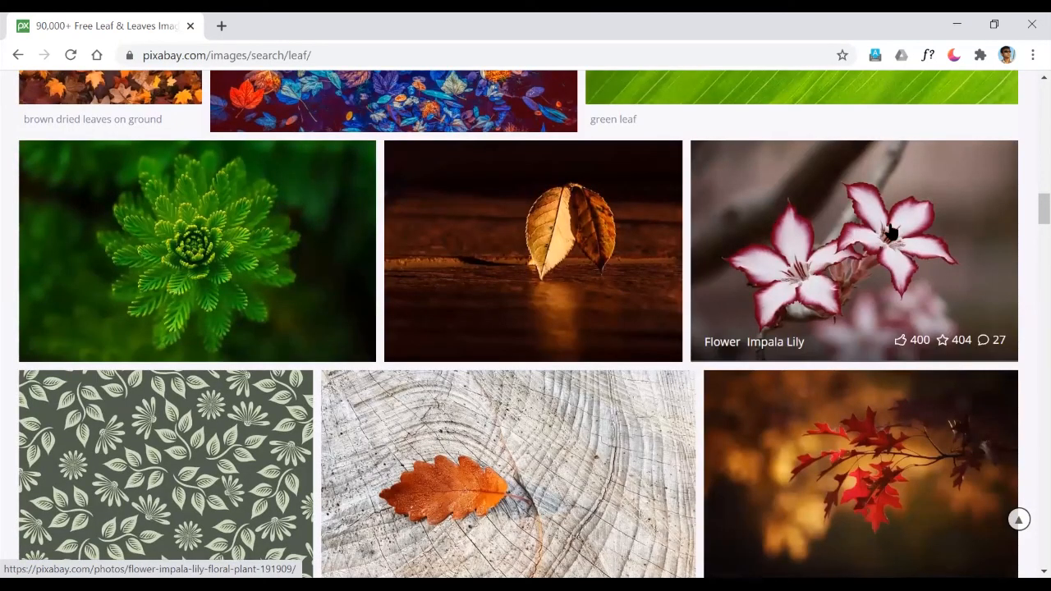
scroll(735, 352, down, 3)
scroll(199, 153, down, 1)
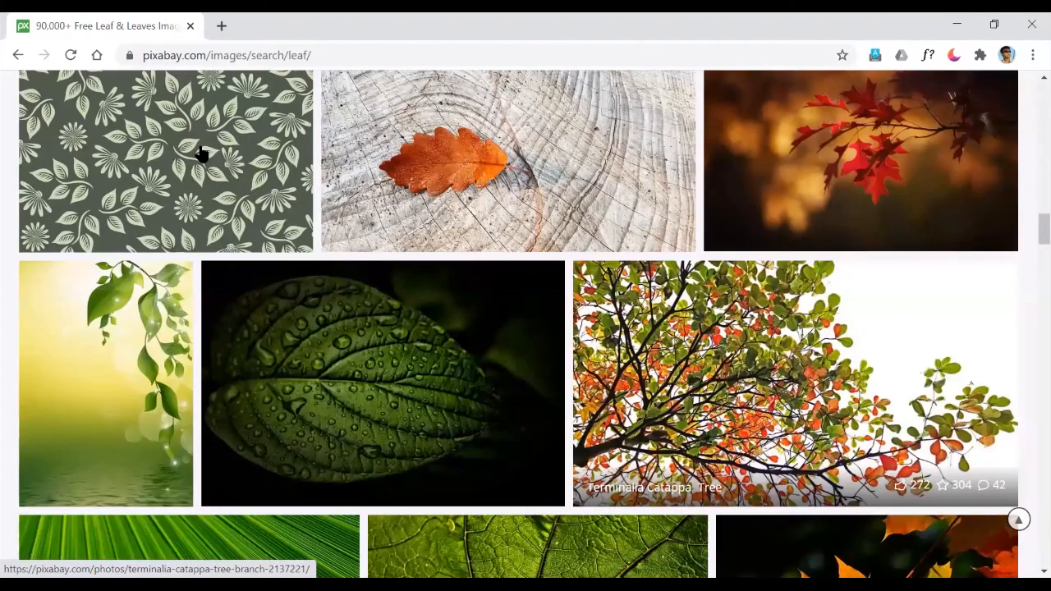
scroll(336, 246, down, 3)
scroll(763, 316, down, 4)
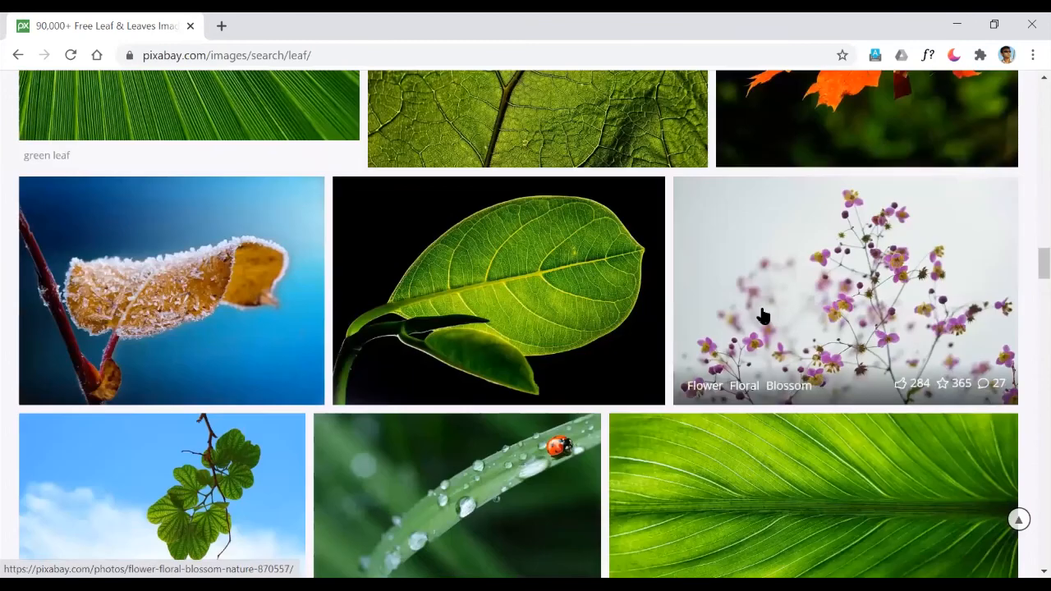
scroll(763, 316, down, 3)
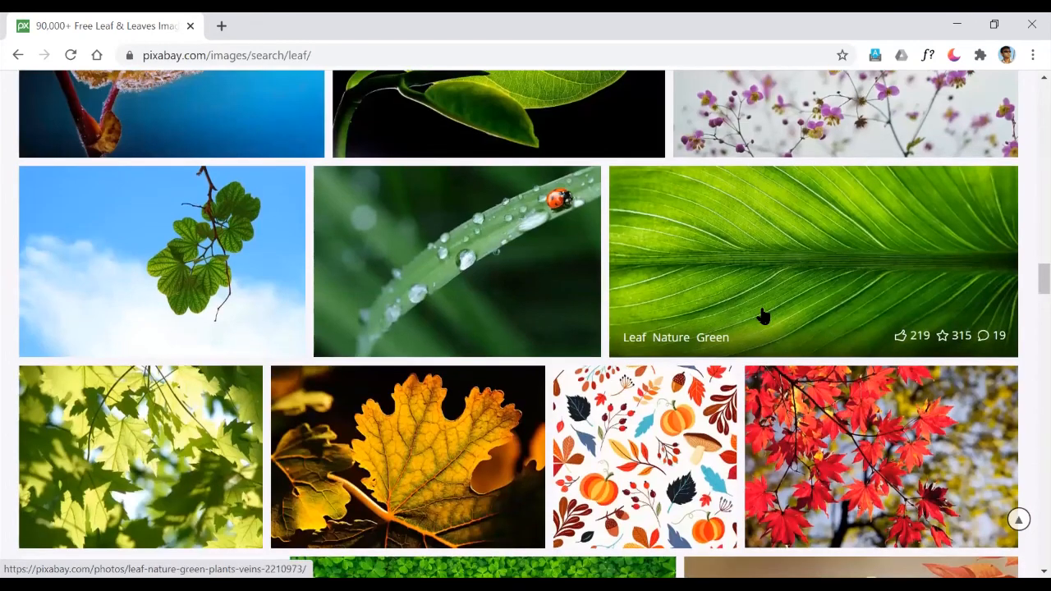
scroll(763, 316, down, 3)
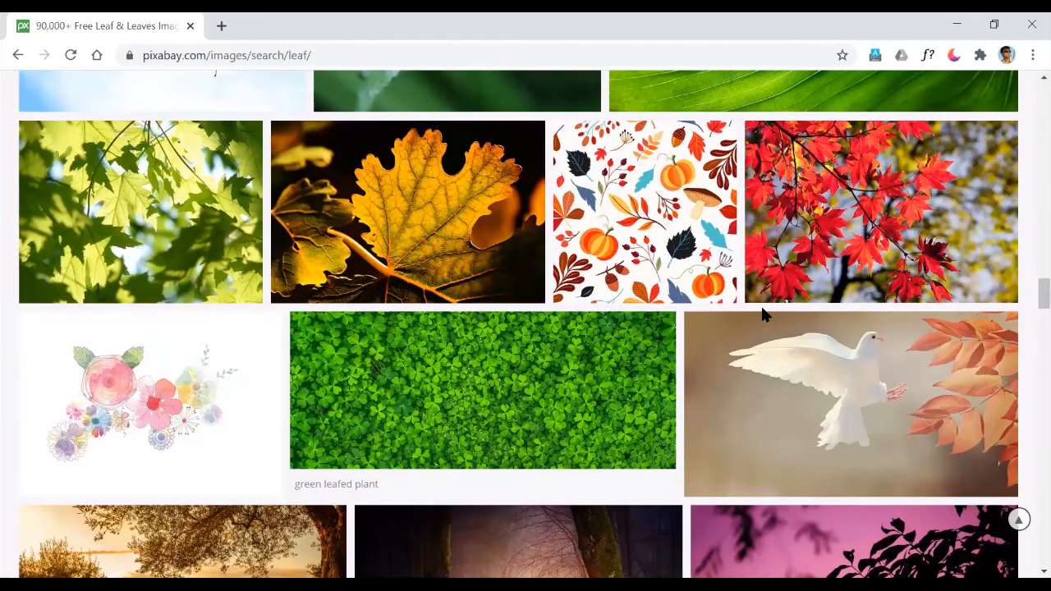
scroll(763, 316, down, 2)
scroll(763, 316, down, 1)
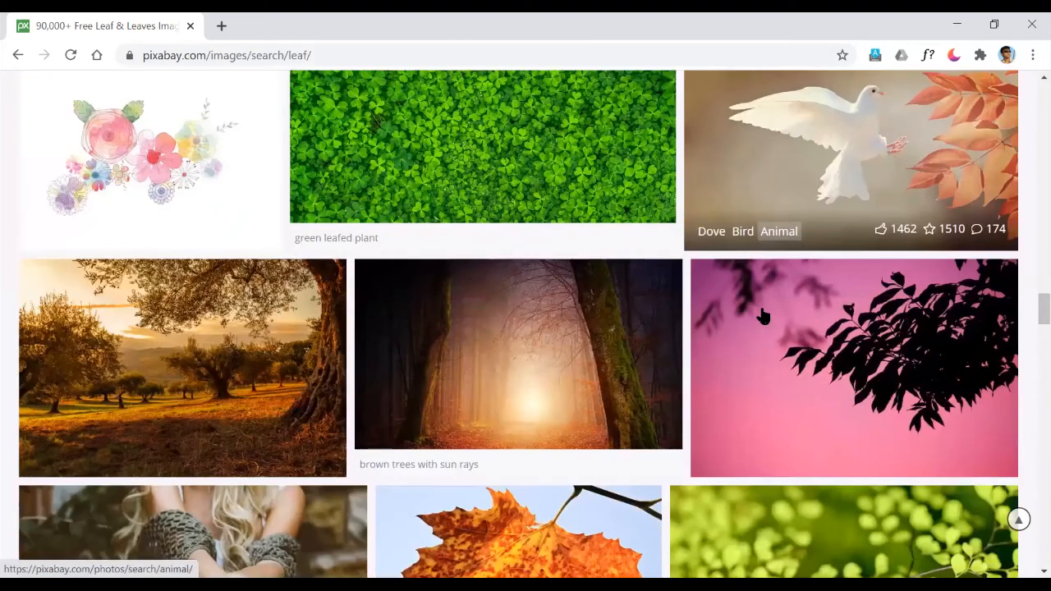
key(super)
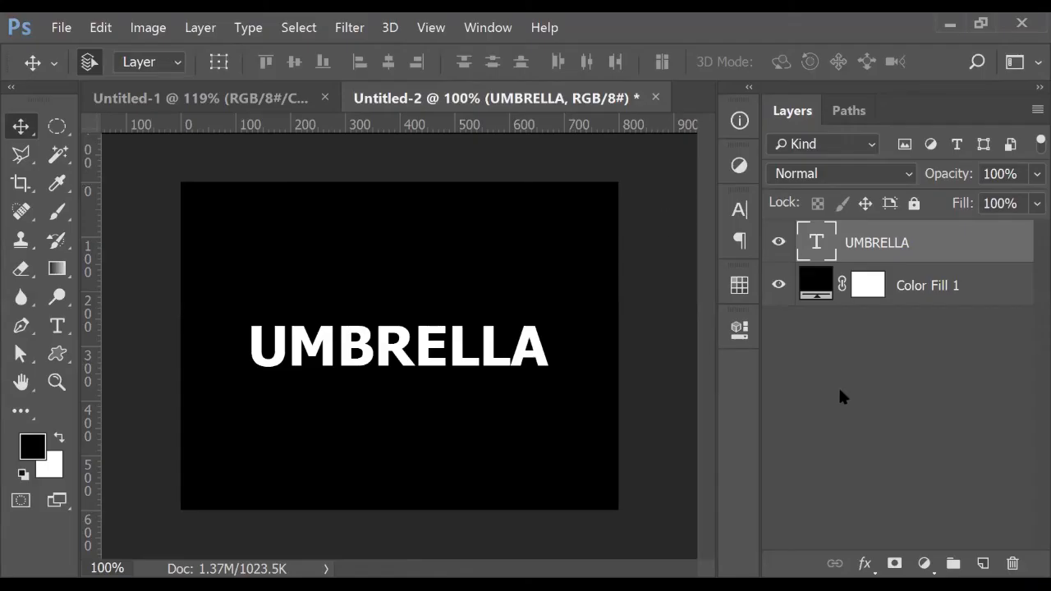
click(838, 393)
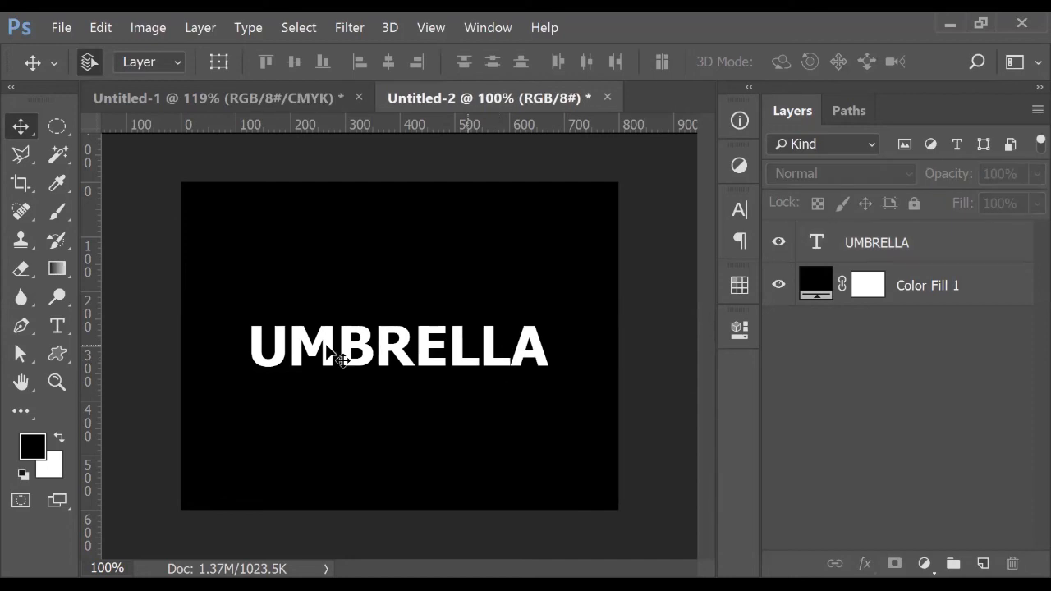
Replace the UMBRELLA text with EAT
click(57, 326)
double_click(375, 343)
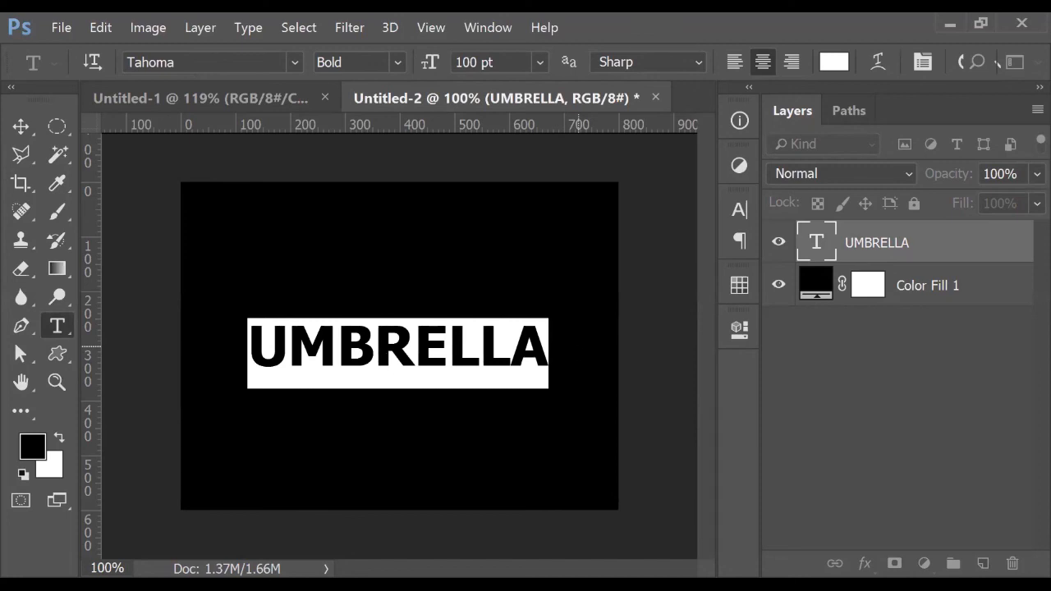
text(EAT)
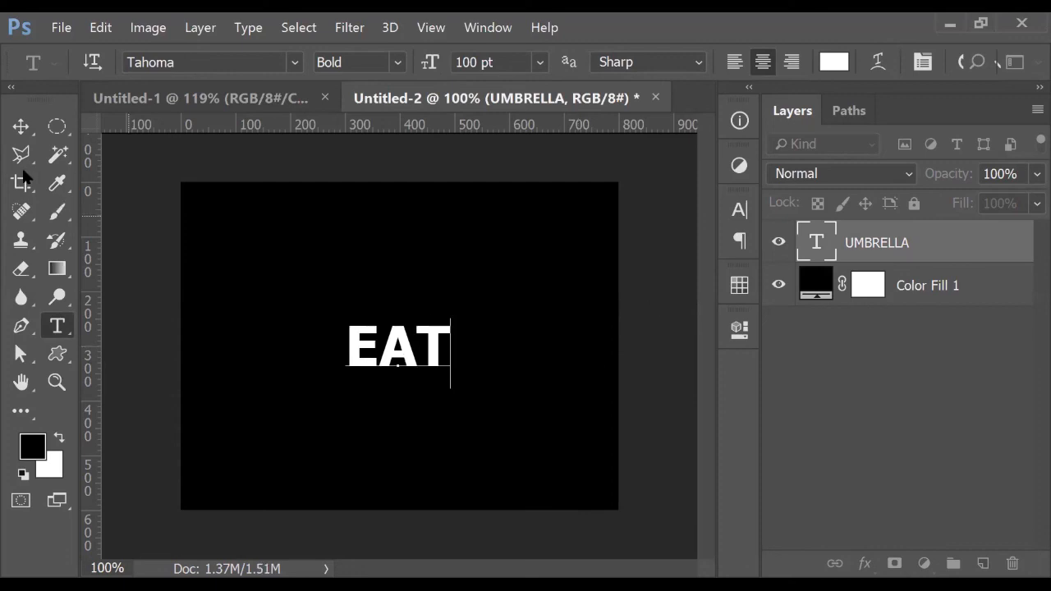
click(21, 126)
Scale the EAT text up to about 267% to span the black canvas
key(ctrl+t)
drag(450, 388, 530, 450)
key(Return)
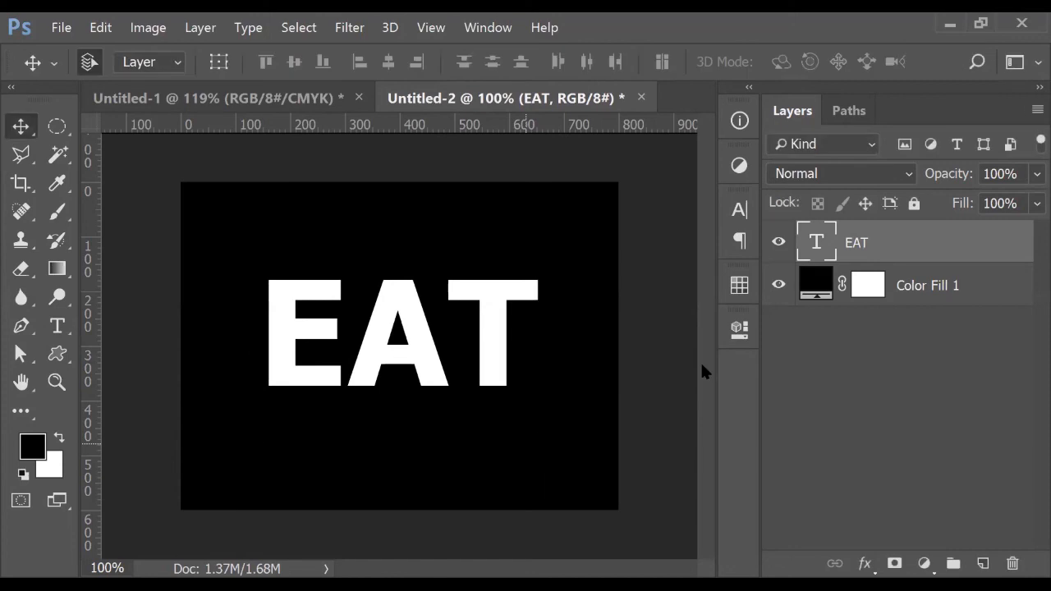
click(951, 367)
scroll(300, 330, up, 3)
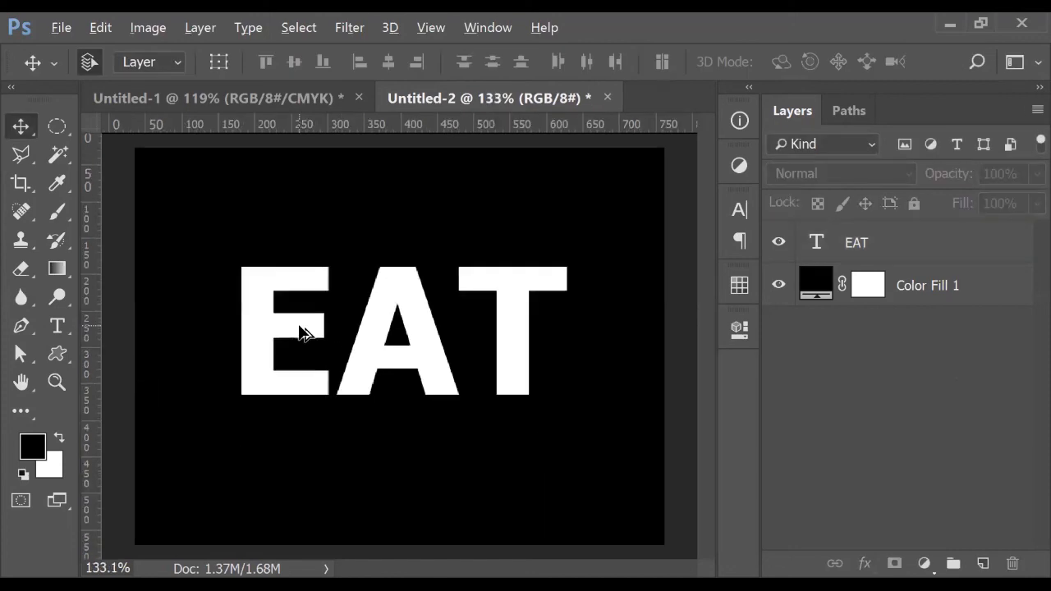
Add a new layer and select a narrow strip over the E's stem along a vertical guide
click(983, 563)
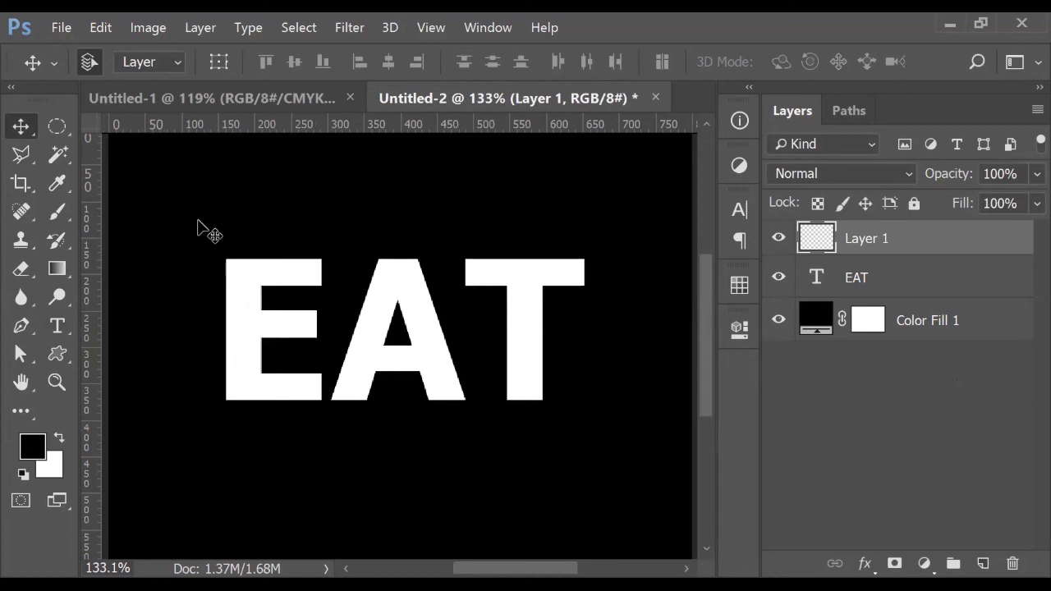
click(29, 153)
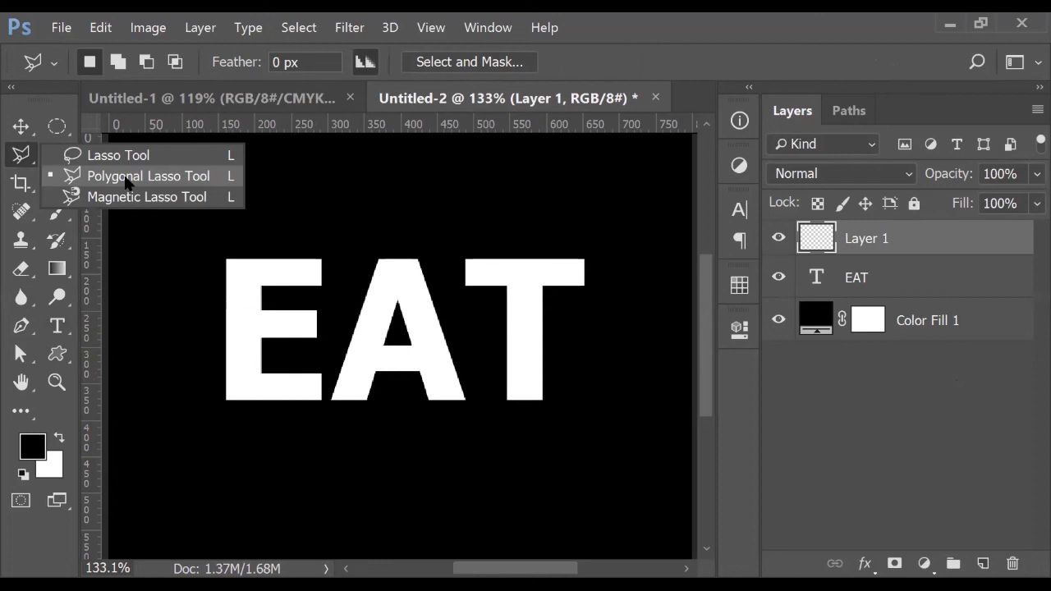
scroll(253, 361, up, 1)
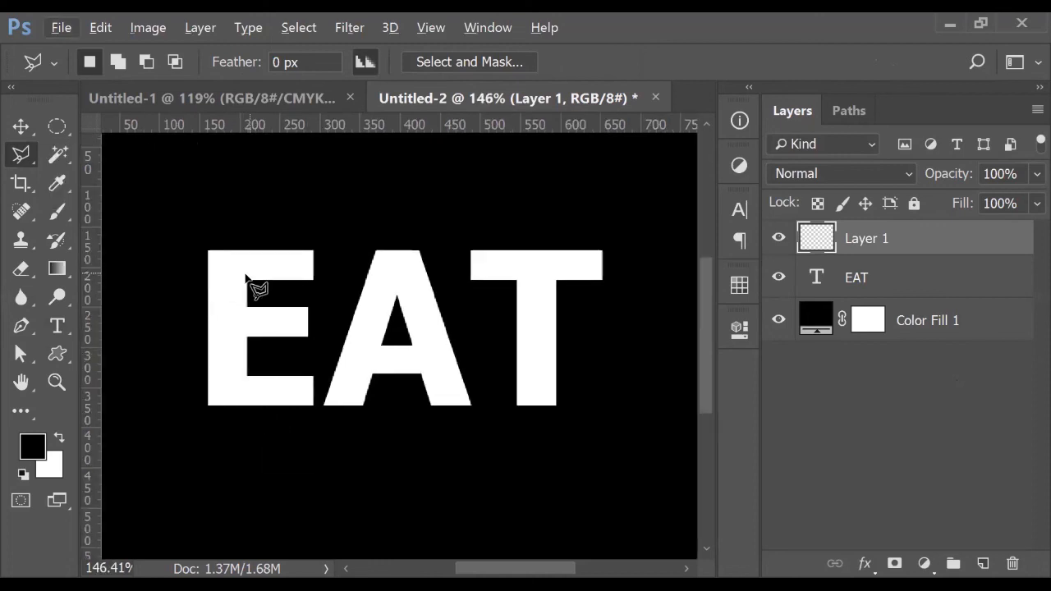
drag(94, 298, 247, 310)
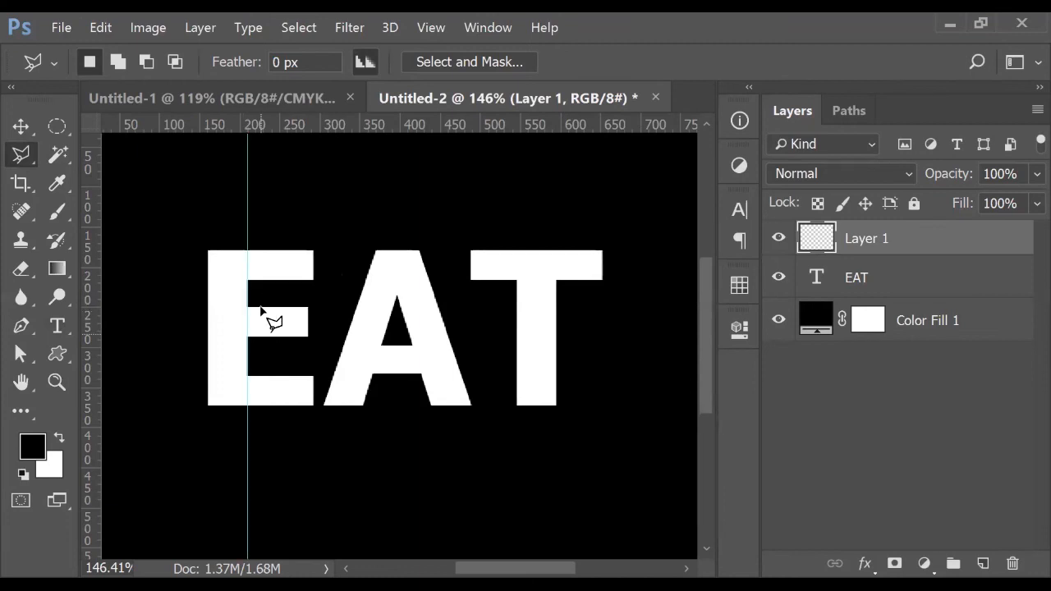
click(248, 432)
click(280, 433)
click(280, 232)
double_click(248, 234)
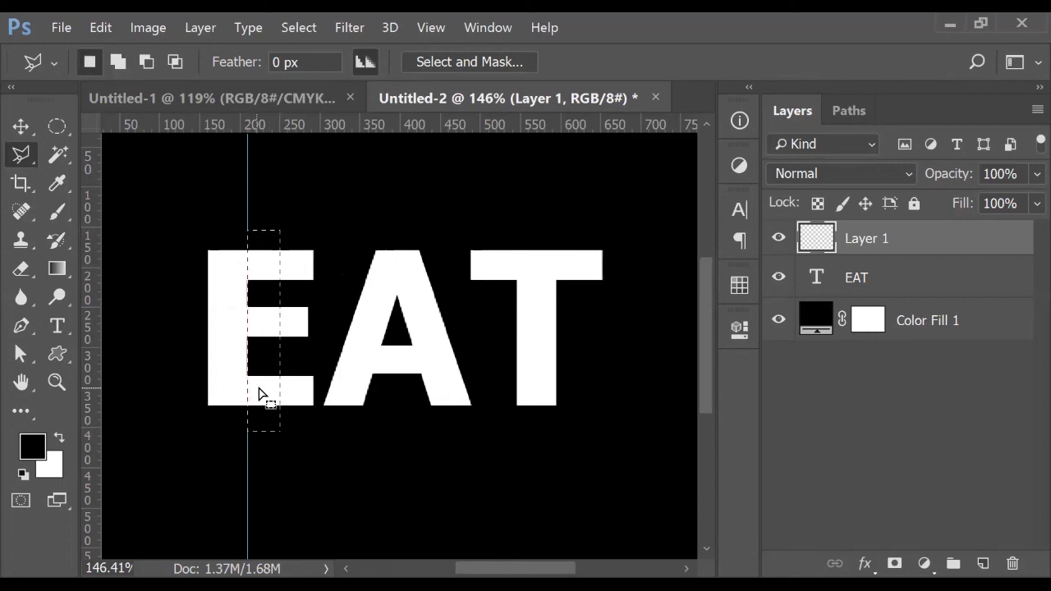
Paint a soft black fade down the strip with a 45 px brush, then deselect and remove the guide
click(58, 211)
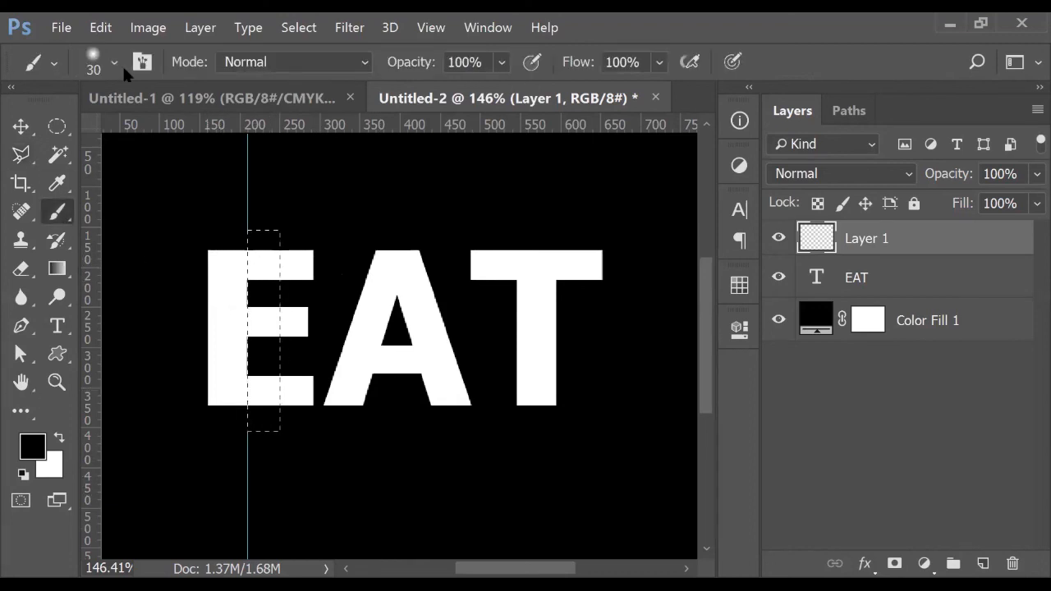
key(bracketright)
key(bracketright)
key(bracketright)
drag(238, 224, 242, 405)
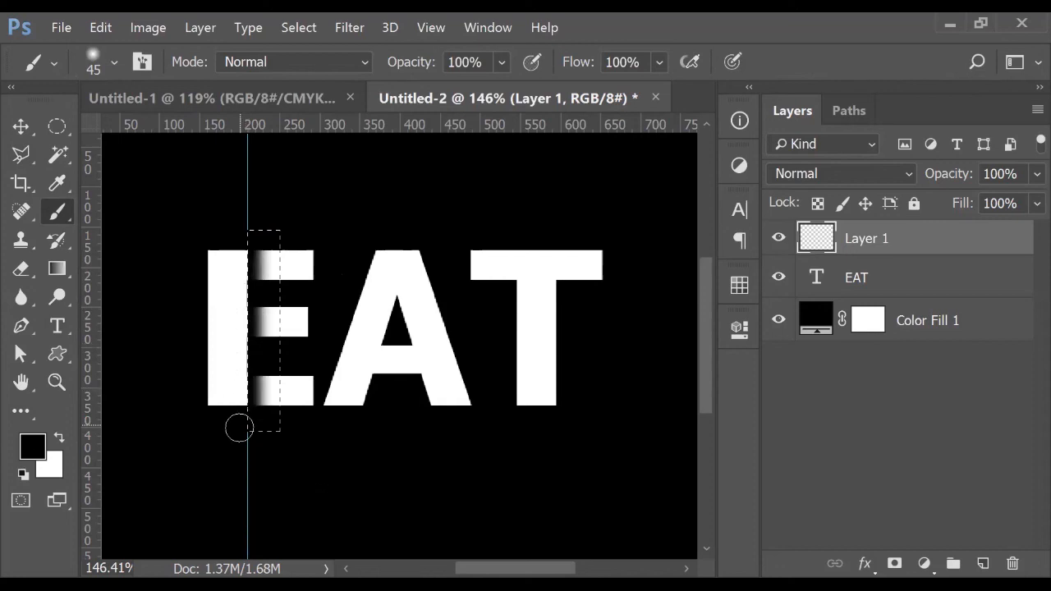
key(ctrl+d)
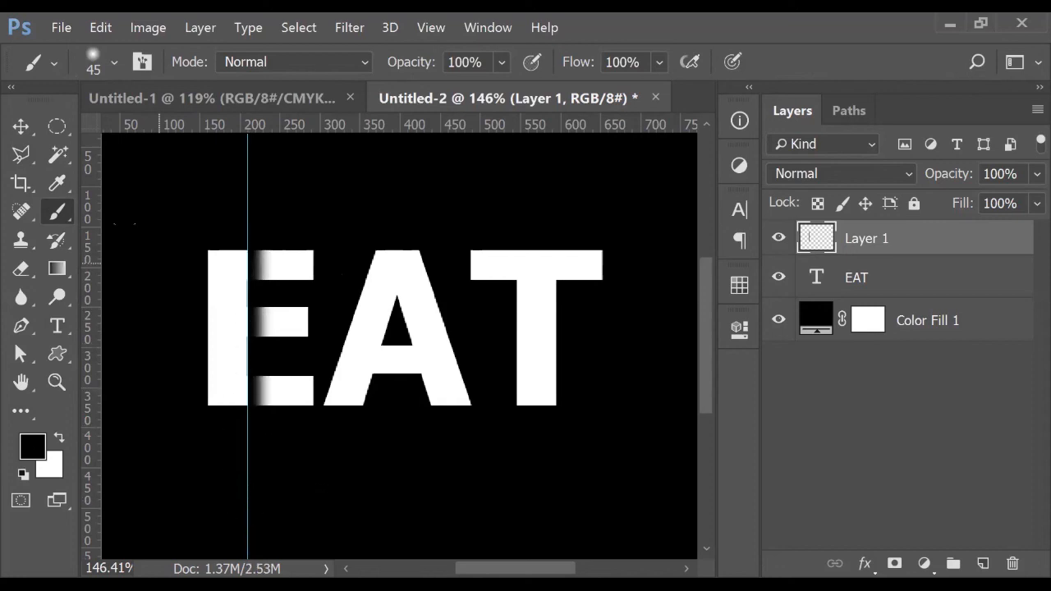
click(23, 127)
drag(246, 200, 18, 188)
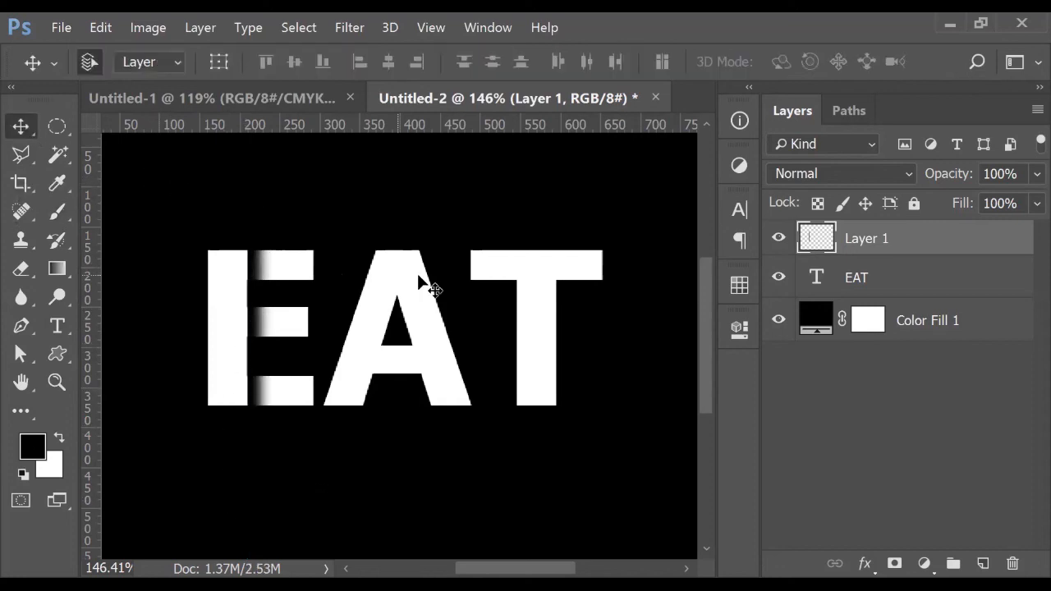
Widen the E fade to about 131% and add another empty layer above it
scroll(426, 279, down, 3)
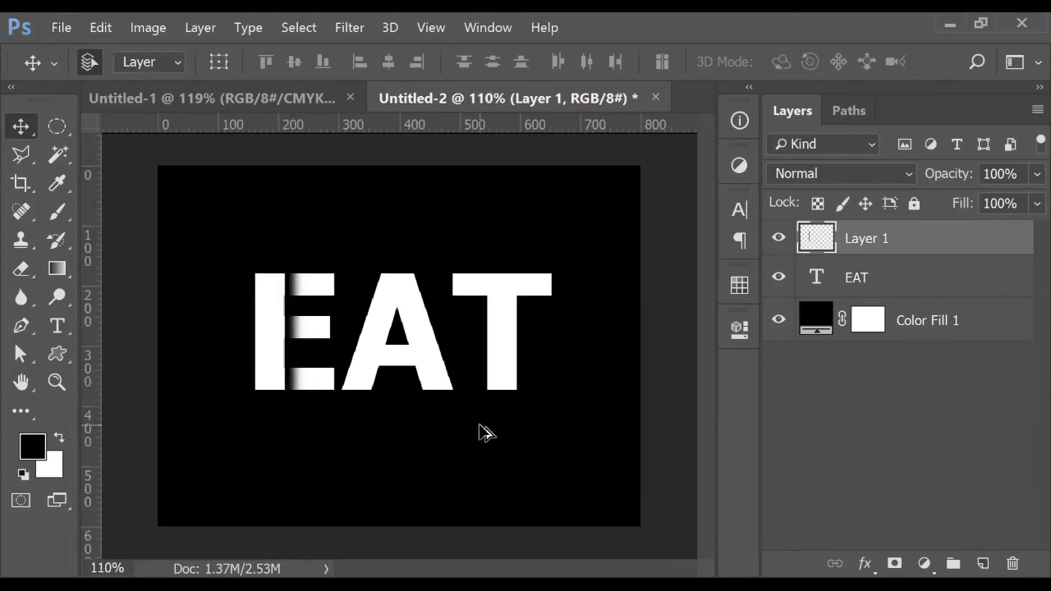
scroll(483, 430, up, 1)
scroll(483, 421, up, 1)
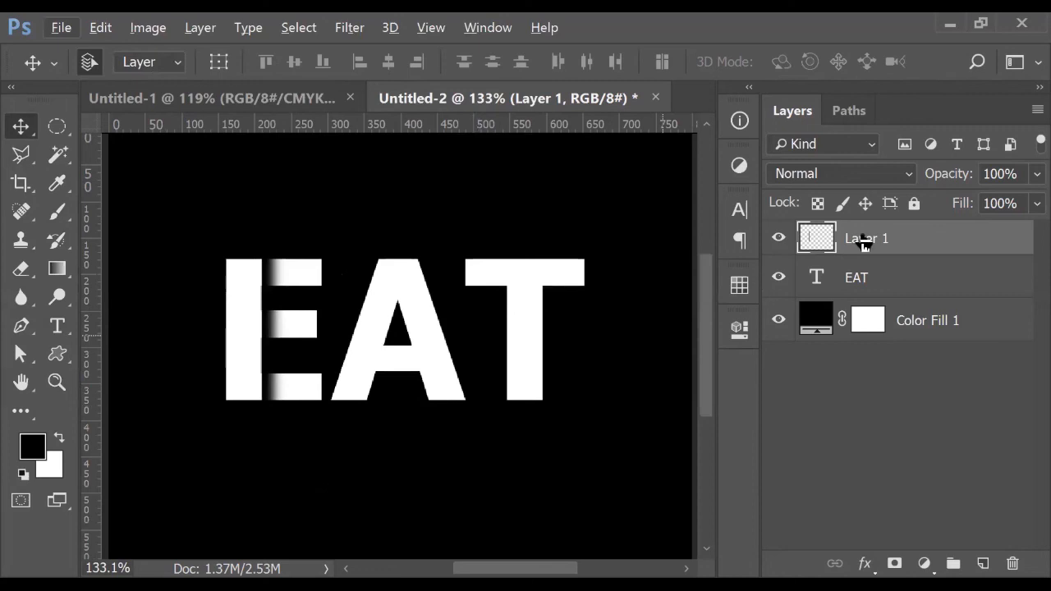
click(776, 239)
click(774, 242)
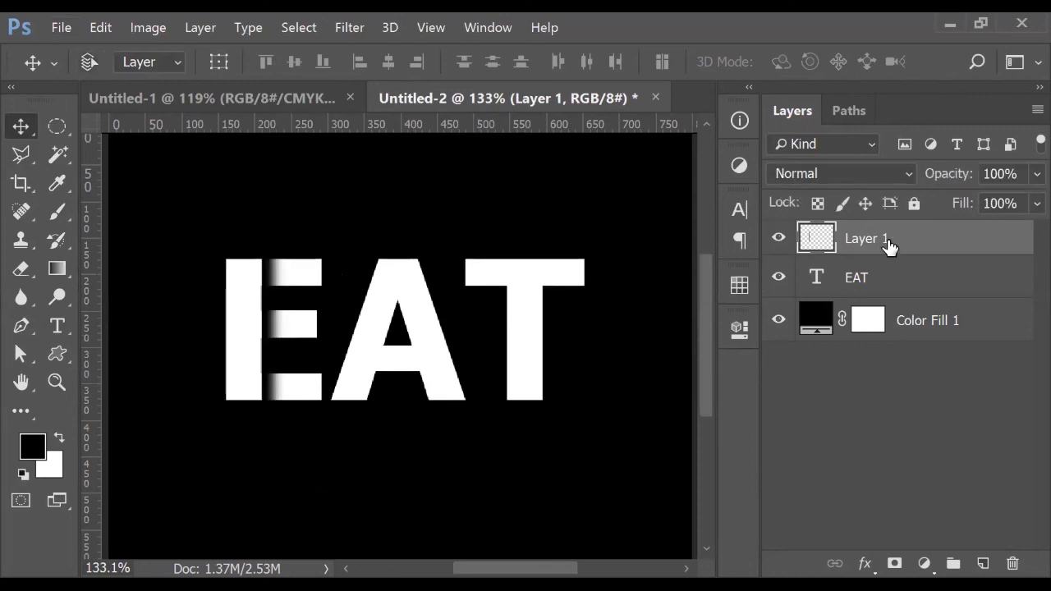
key(ctrl+t)
drag(292, 333, 301, 337)
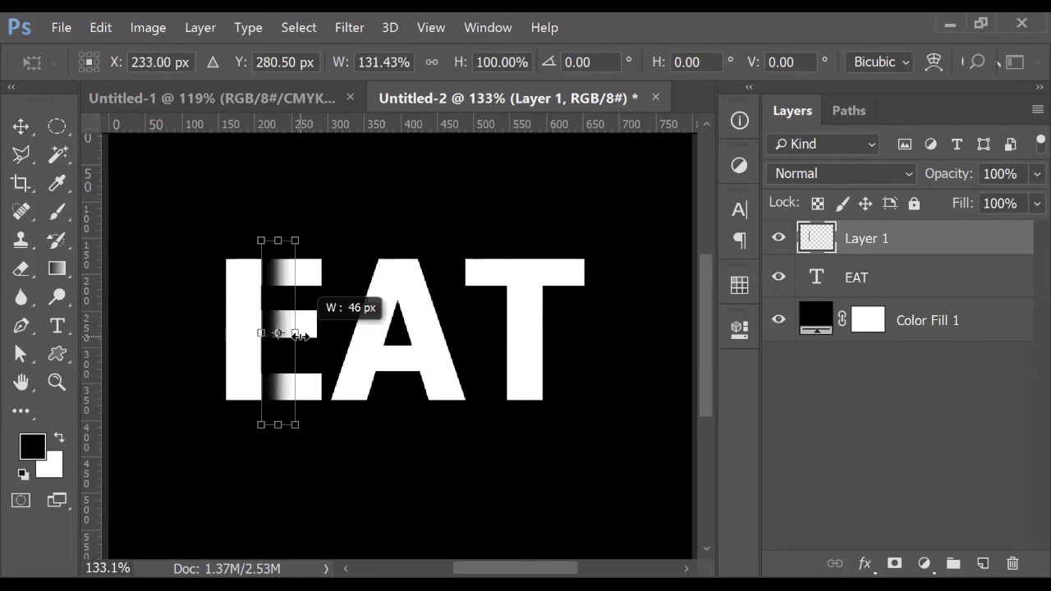
key(Return)
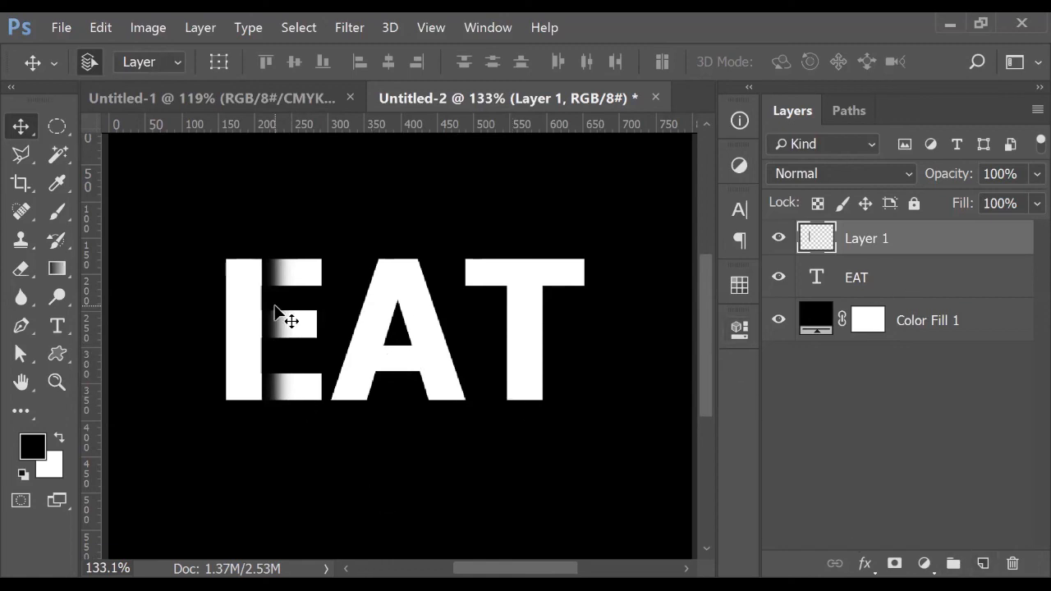
click(983, 563)
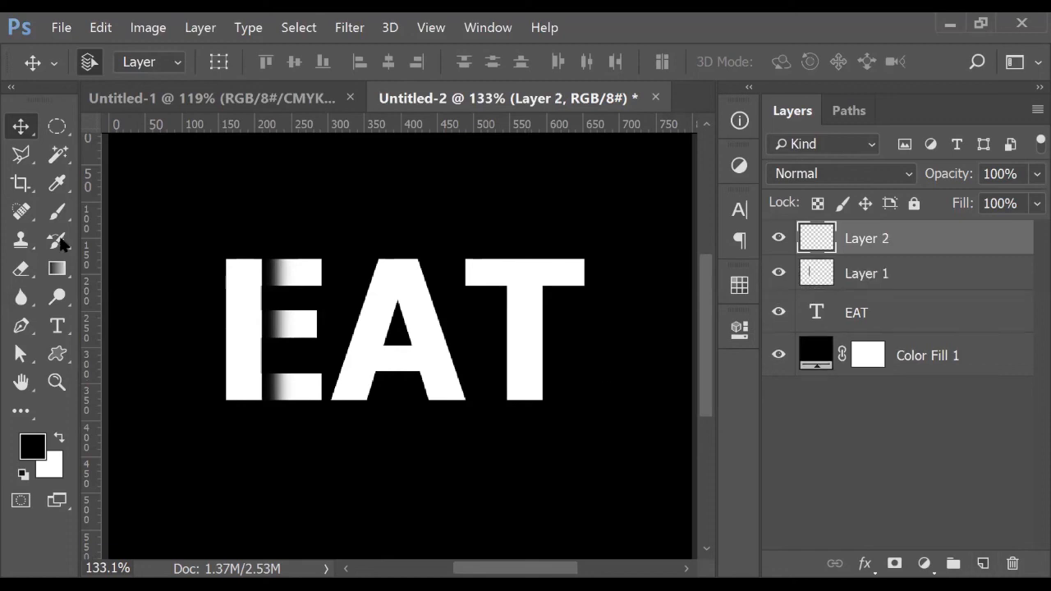
Zoom in and Polygonal-Lasso select the area around the A's crossbar
click(21, 153)
key(ctrl+plus)
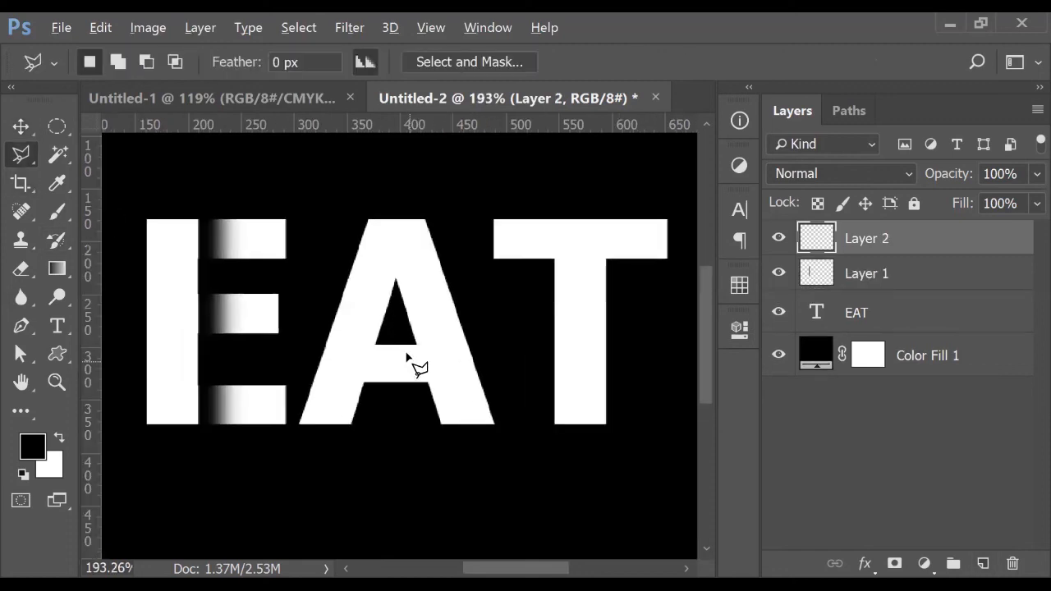
click(383, 322)
click(359, 402)
click(434, 403)
click(413, 319)
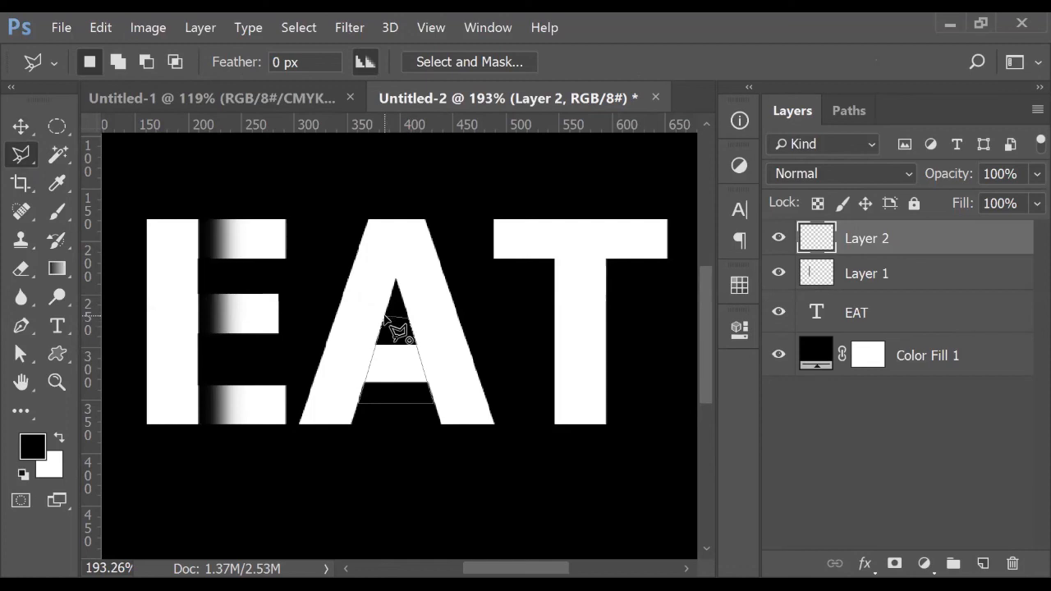
click(384, 317)
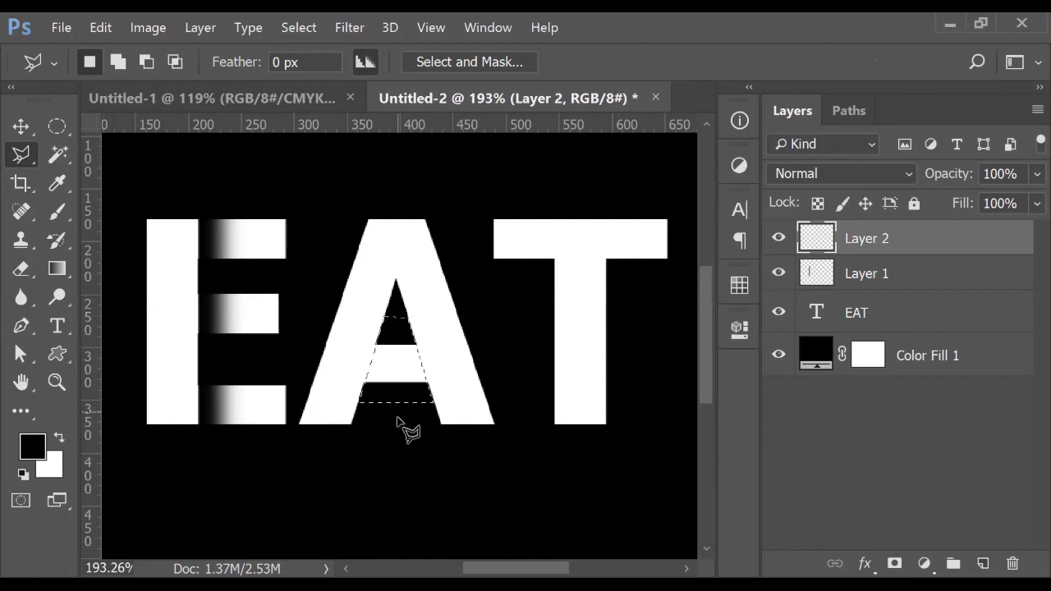
Paint a soft black fade over the A's crossbar, then deselect and zoom out
right_click(405, 364)
click(797, 54)
click(57, 215)
mouse_move(382, 368)
mouse_down()
mouse_move(362, 411)
mouse_move(419, 365)
mouse_move(414, 351)
mouse_move(429, 380)
mouse_up()
key(ctrl+d)
key(ctrl+minus)
Add a new empty Layer 3 above Layer 2
scroll(414, 462, down, 3)
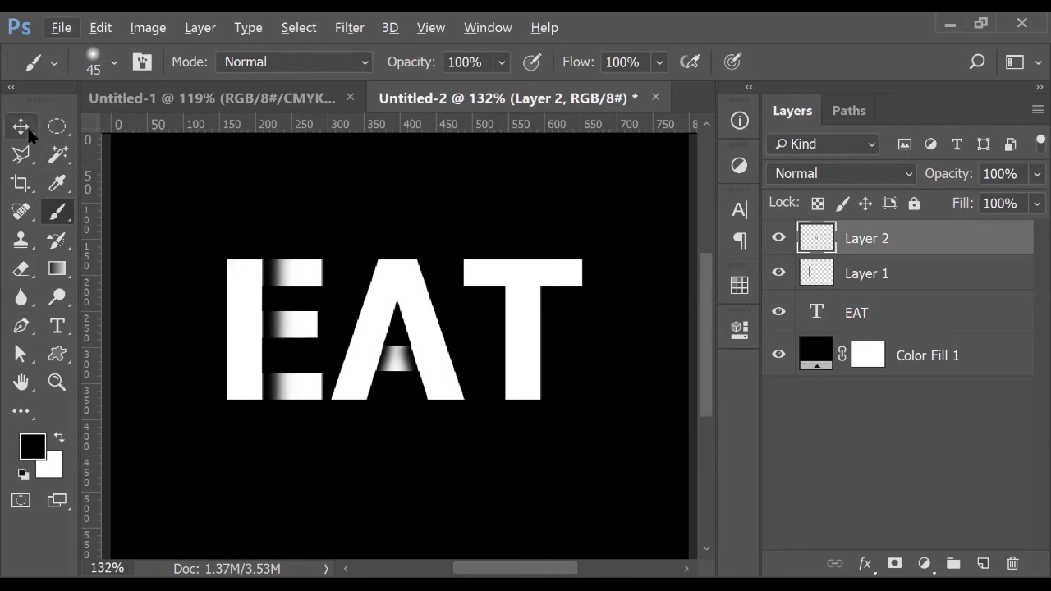
click(931, 477)
click(983, 563)
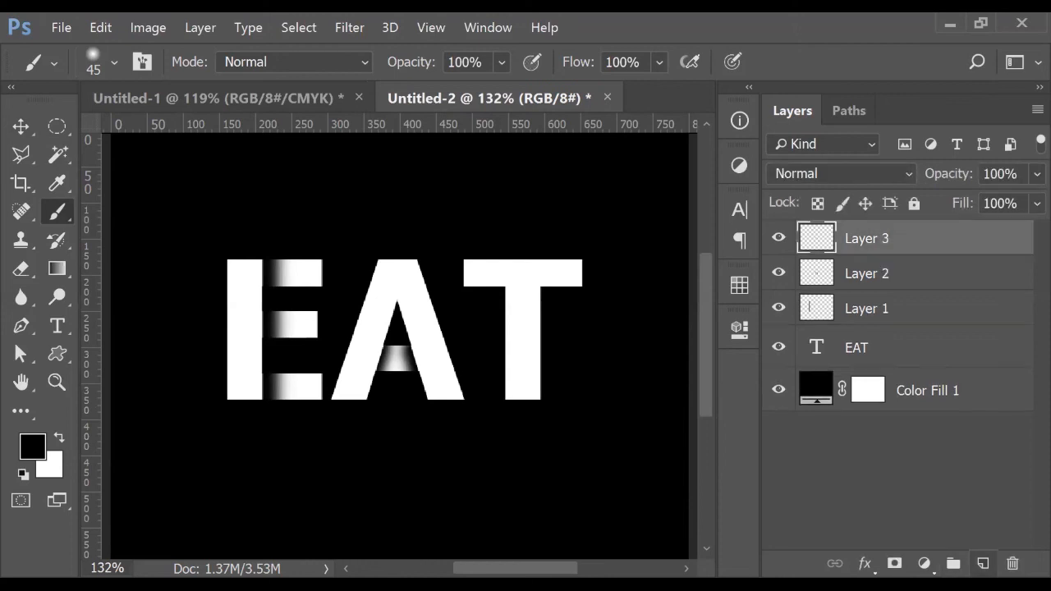
Polygonal-Lasso select the T's stem just below its crossbar
click(23, 160)
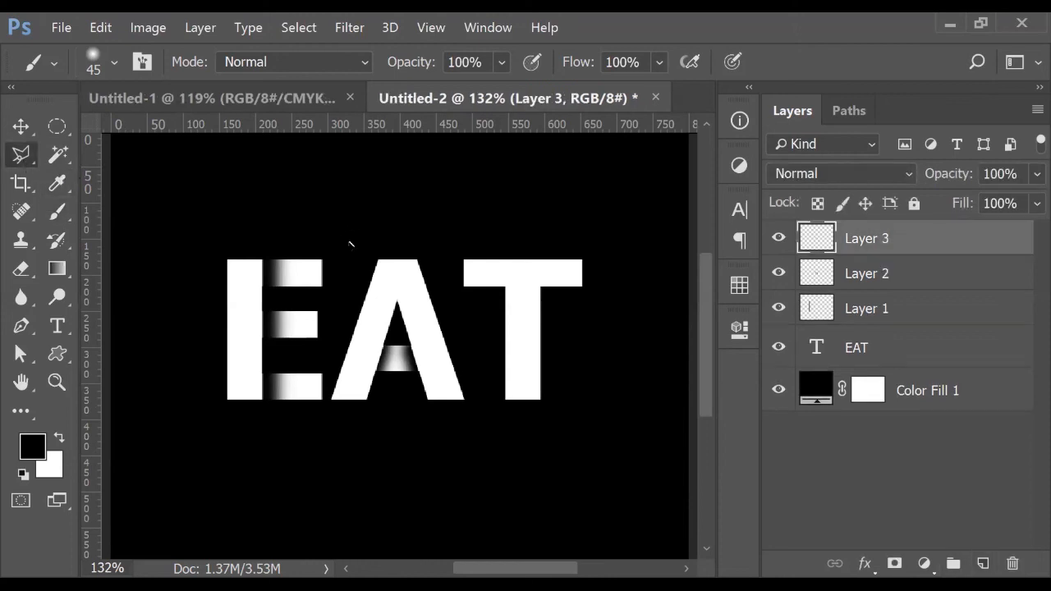
scroll(539, 277, up, 4)
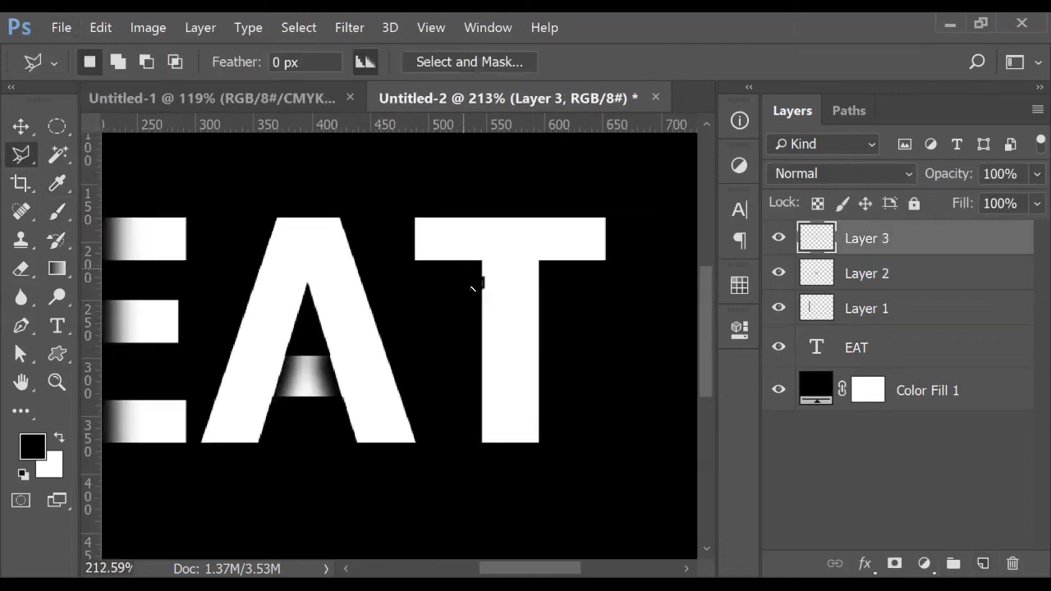
click(462, 260)
shift+click(559, 281)
shift+click(559, 334)
shift+click(458, 334)
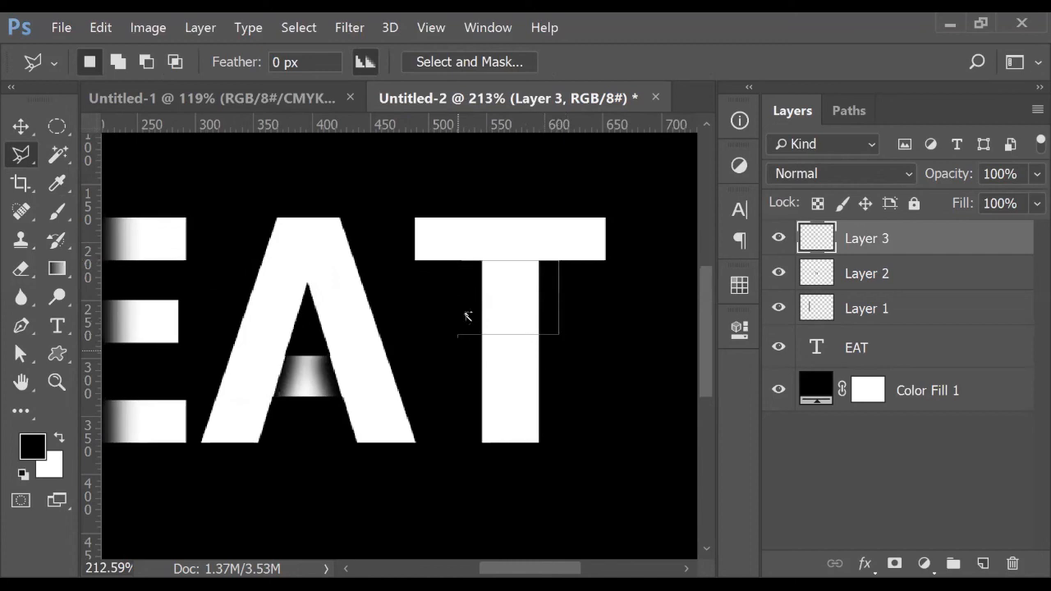
click(450, 259)
click(459, 261)
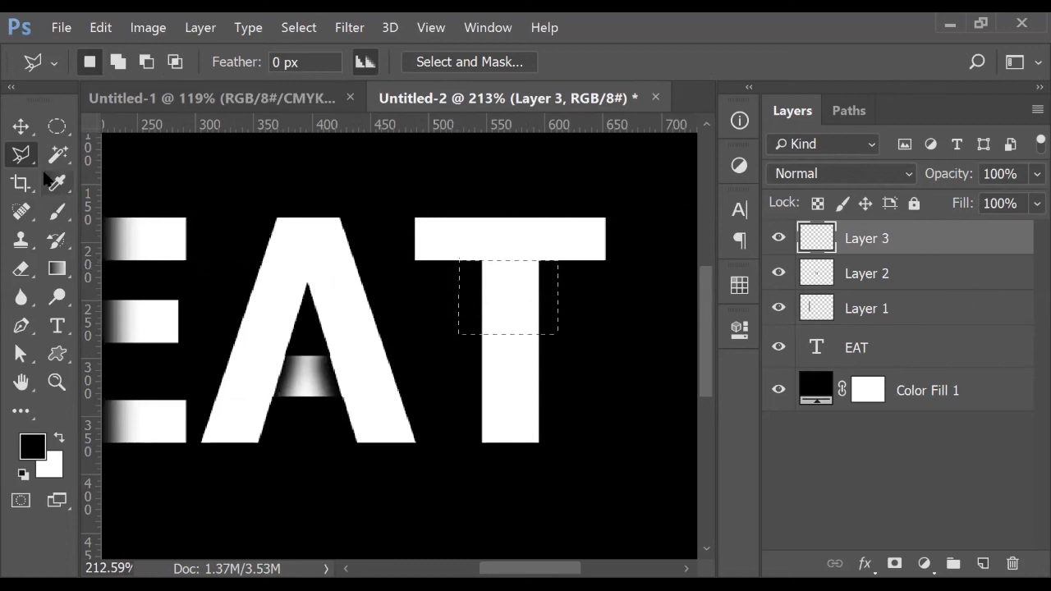
Paint a soft black fade across the top of the T's stem and deselect
click(57, 211)
drag(459, 249, 612, 251)
key(ctrl+d)
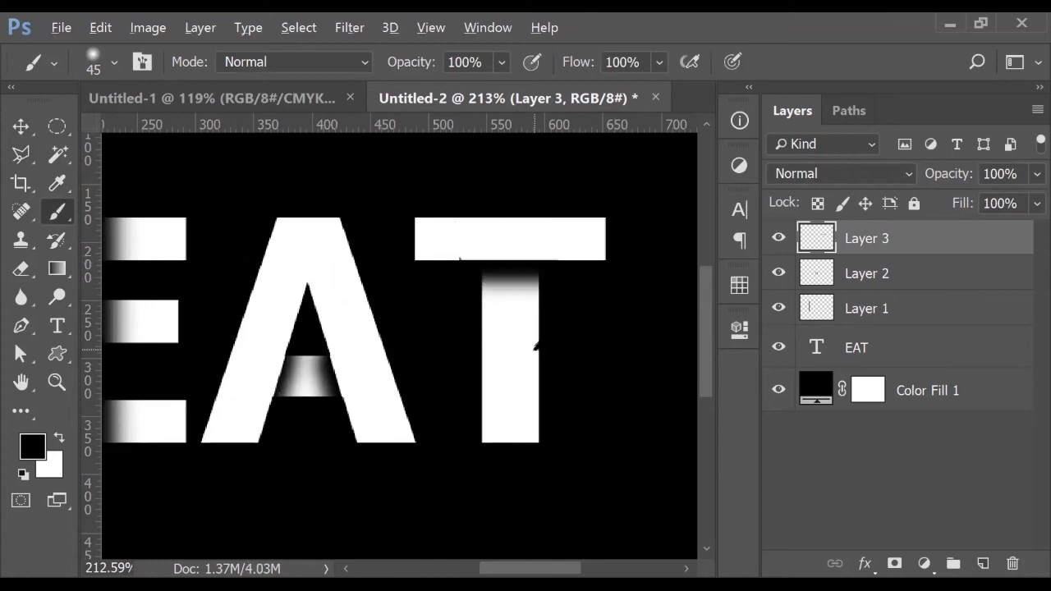
key(ctrl+0)
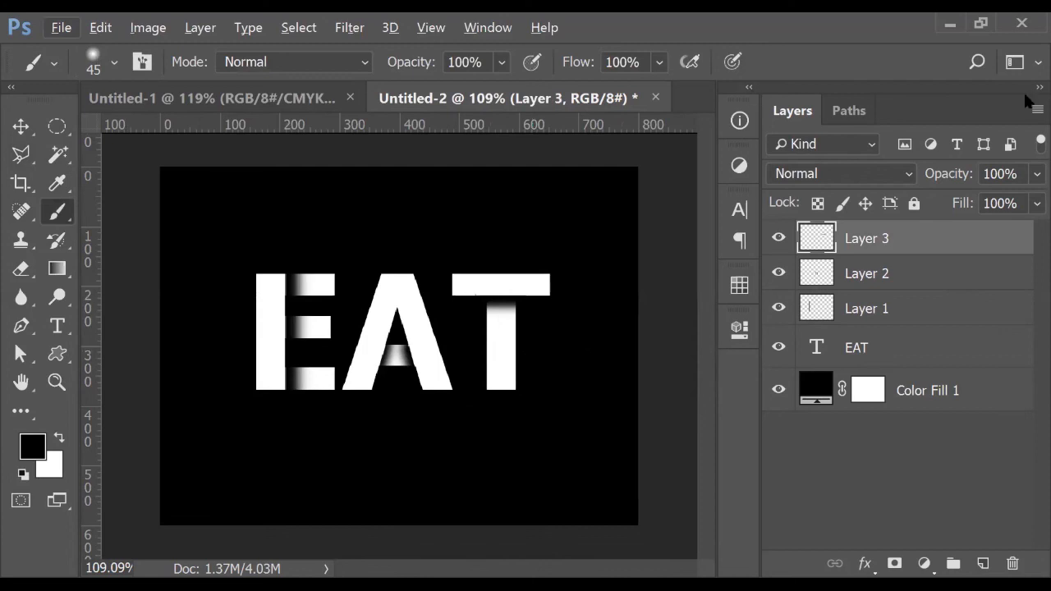
Stretch the T's shadow taller with Free Transform, undo it, then fit the canvas and pick the Move tool
key(ctrl+t)
drag(500, 318, 499, 346)
scroll(503, 293, up, 3)
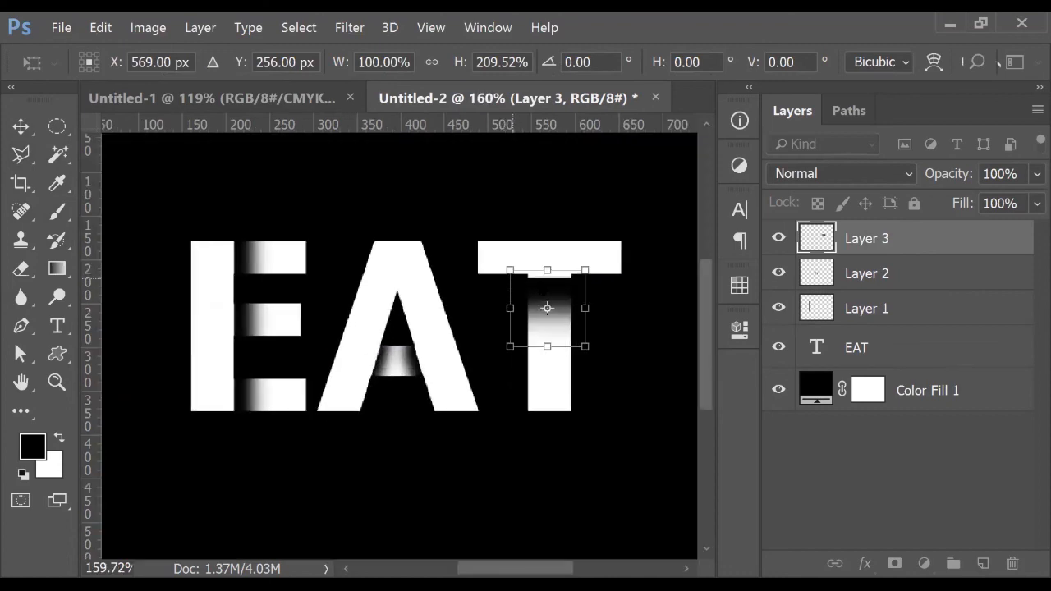
drag(550, 268, 551, 259)
key(Return)
key(b)
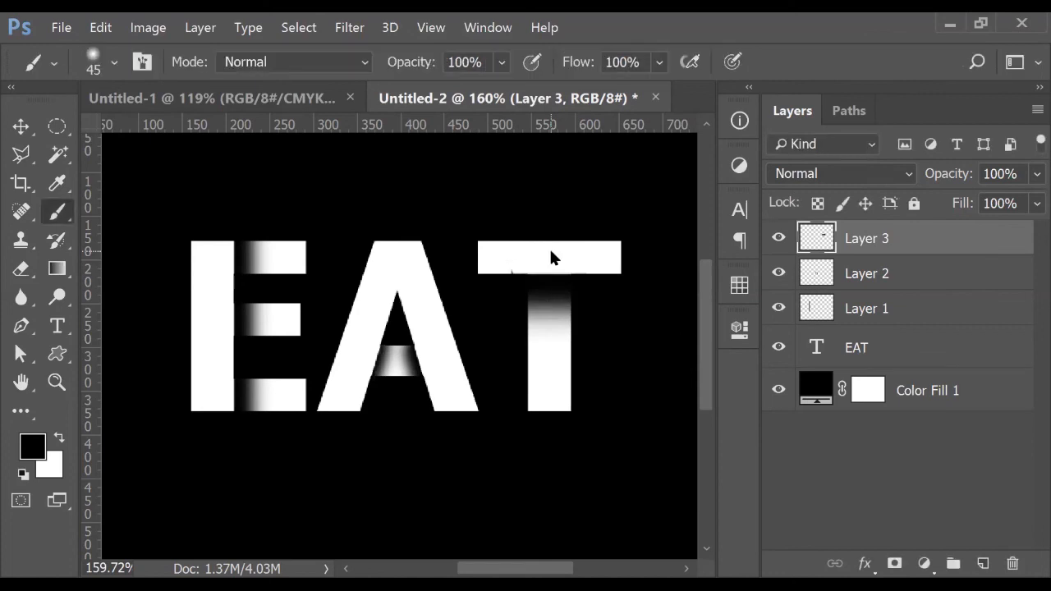
key(ctrl+z)
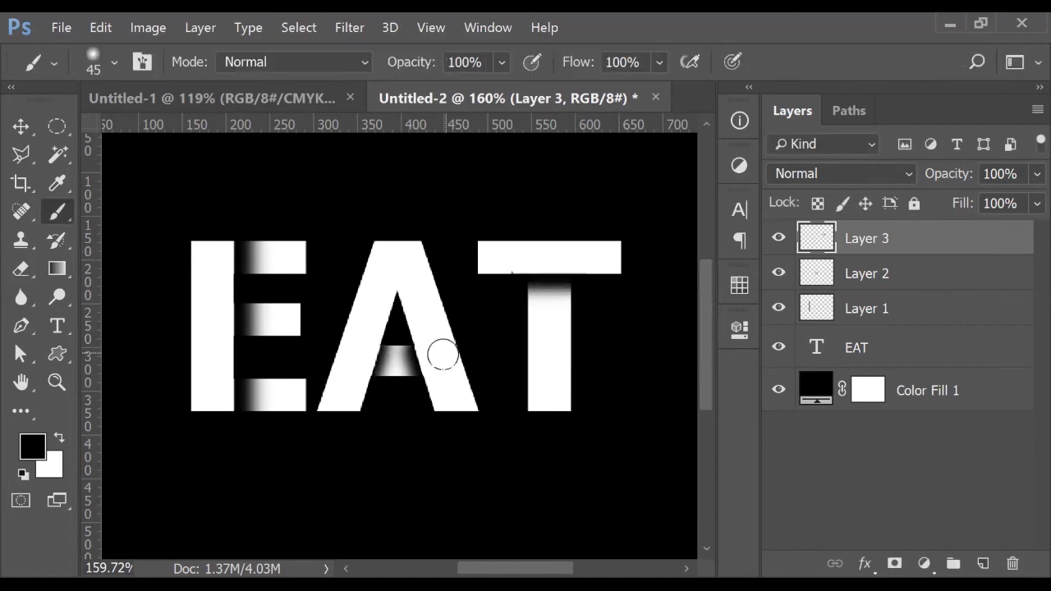
key(ctrl+0)
key(v)
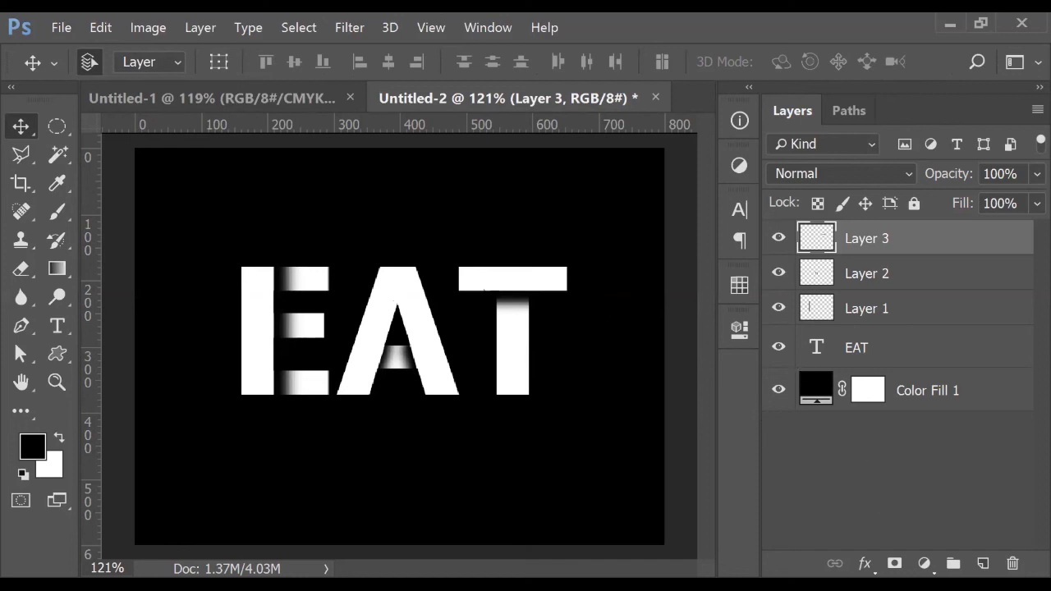
Browse the fill/adjustment layer list and the Filter and Image menus without choosing anything
click(924, 563)
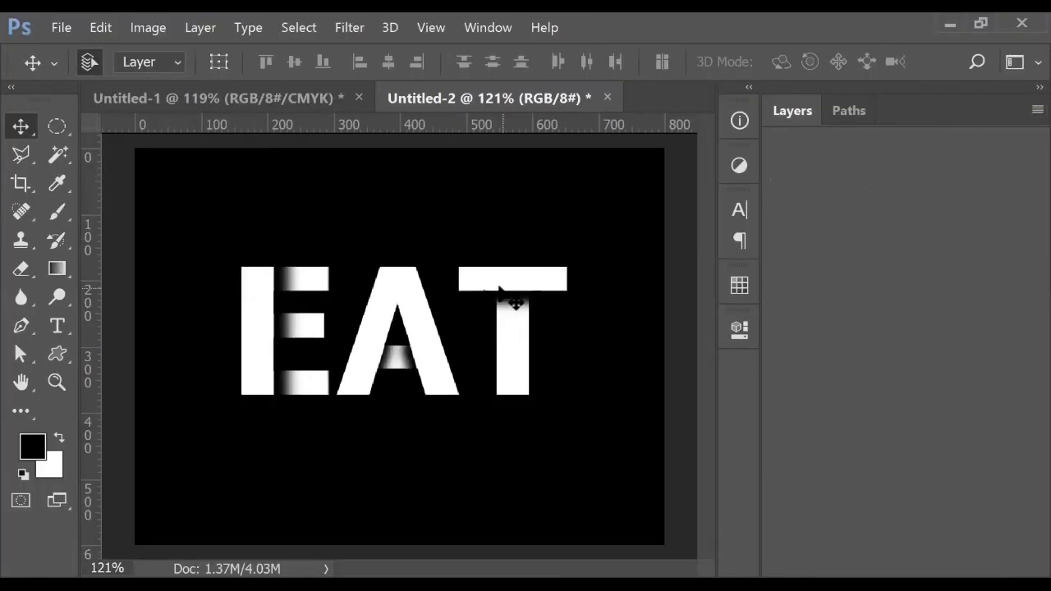
click(801, 112)
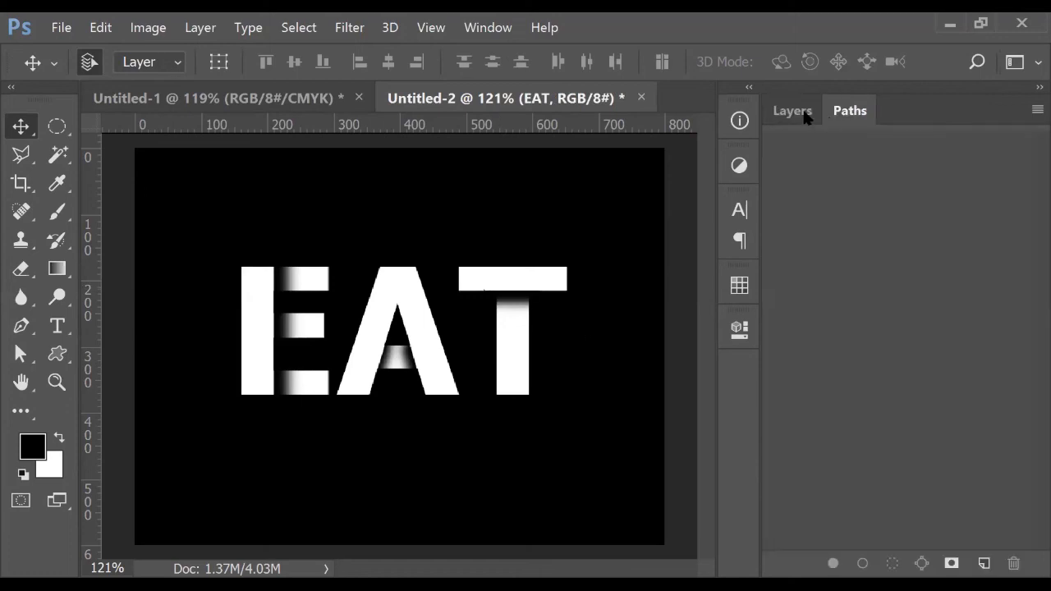
click(828, 452)
click(923, 564)
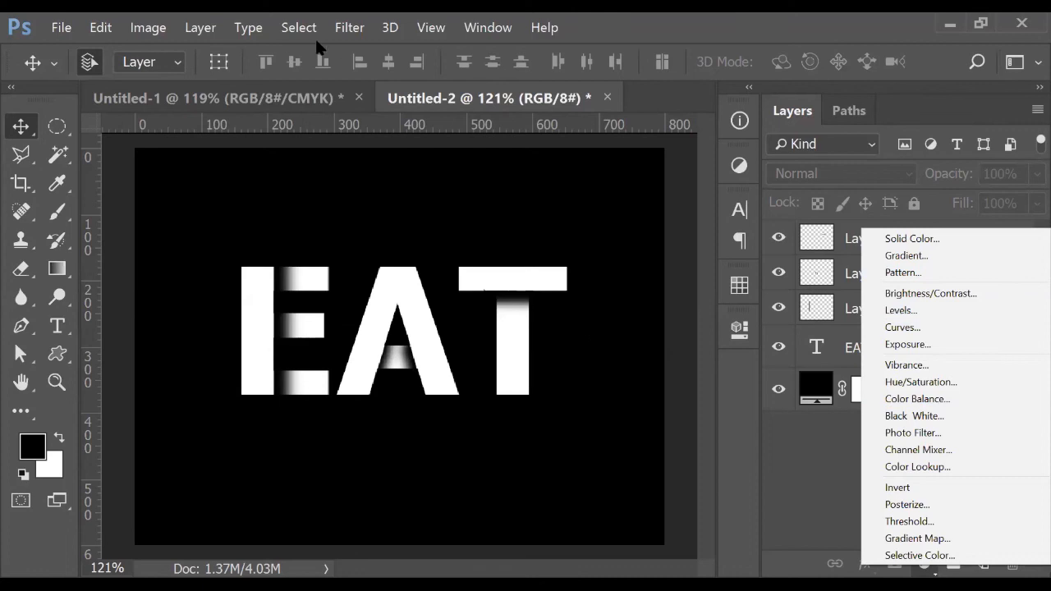
click(348, 29)
click(141, 30)
click(140, 29)
click(884, 491)
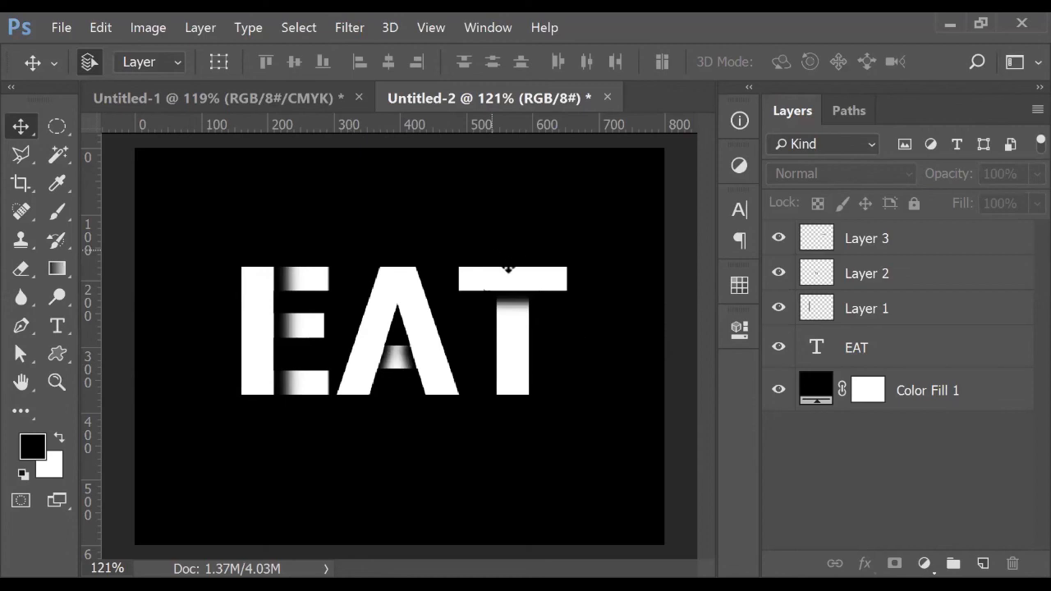
Close the EAT document without saving and bring the Photoshop window forward
click(608, 97)
click(547, 264)
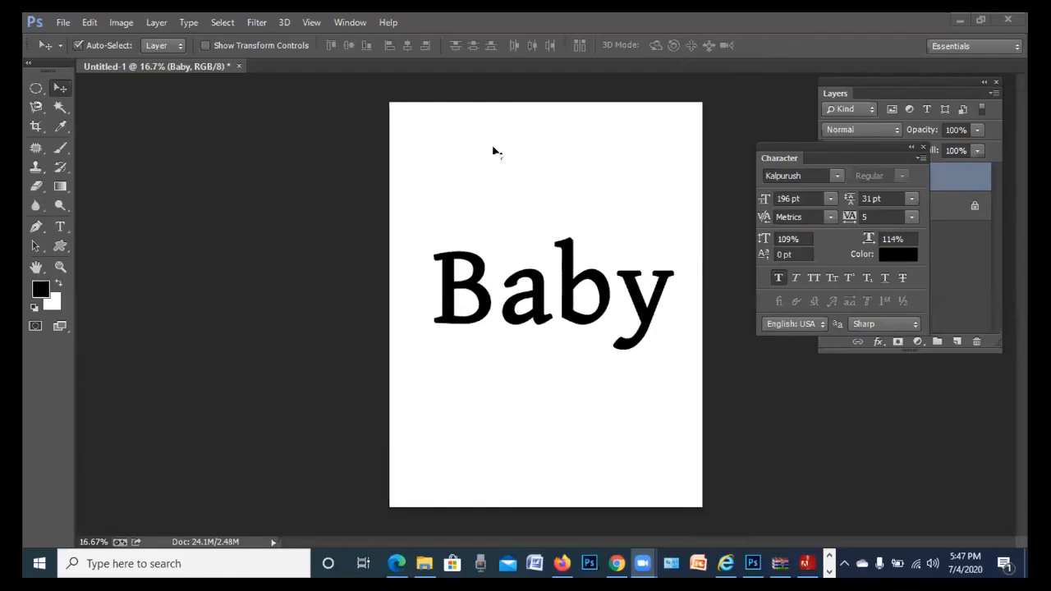
click(575, 183)
Create a U.S. Paper Letter document at 300 pixels/inch with white background, then pick the Custom Shape tool
key(ctrl+n)
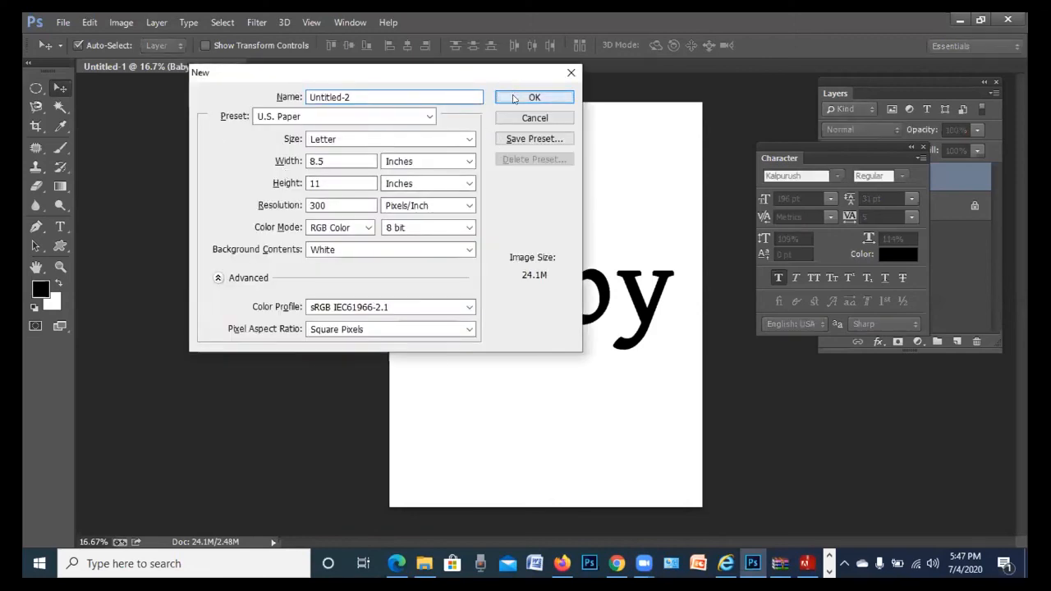
click(514, 96)
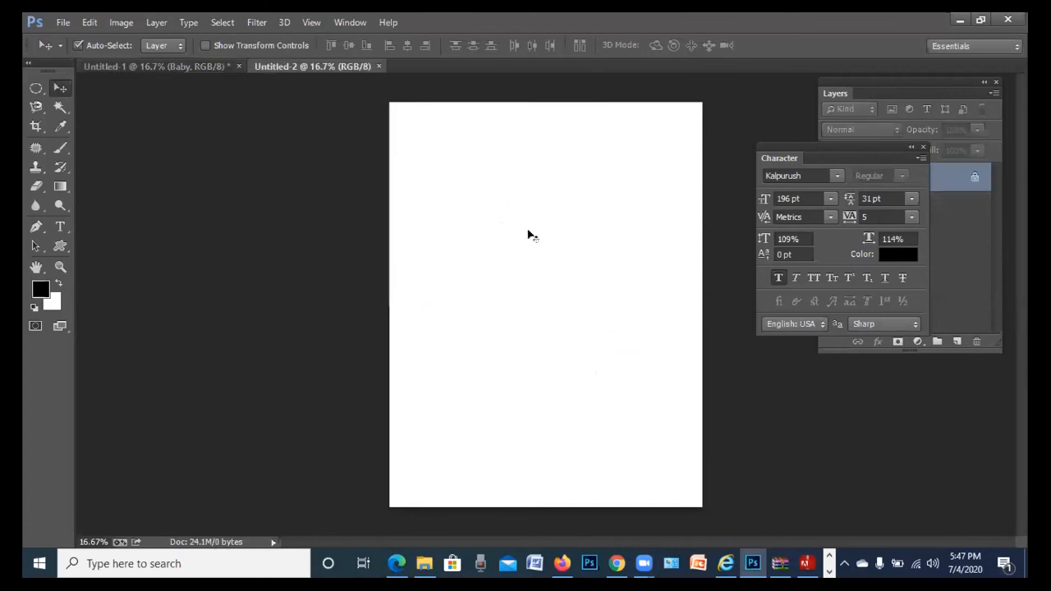
key(u)
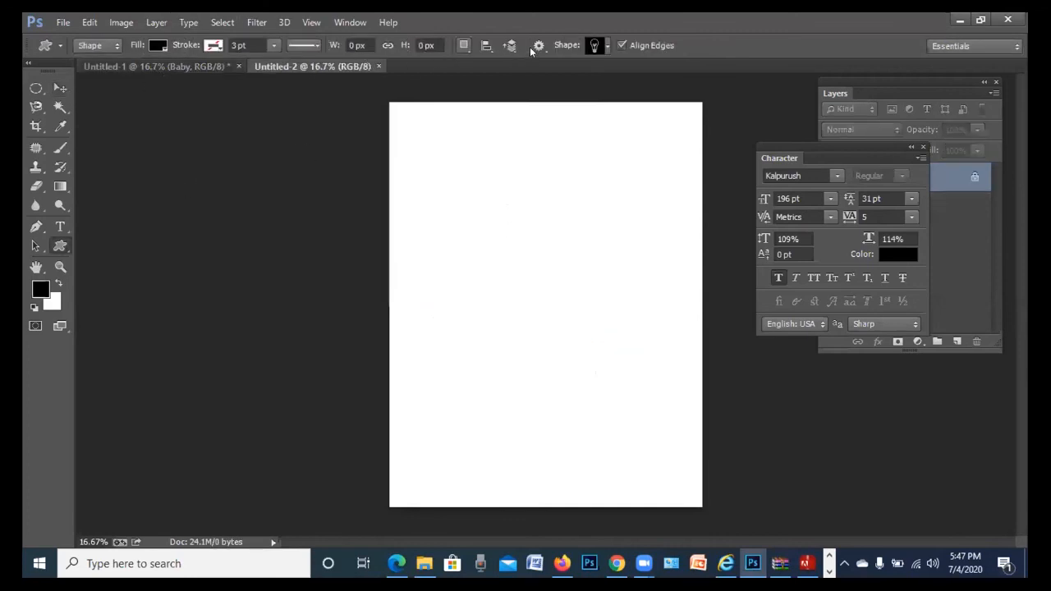
Pick the puzzle piece from the Custom Shape picker and draw one near the page's top left
click(607, 47)
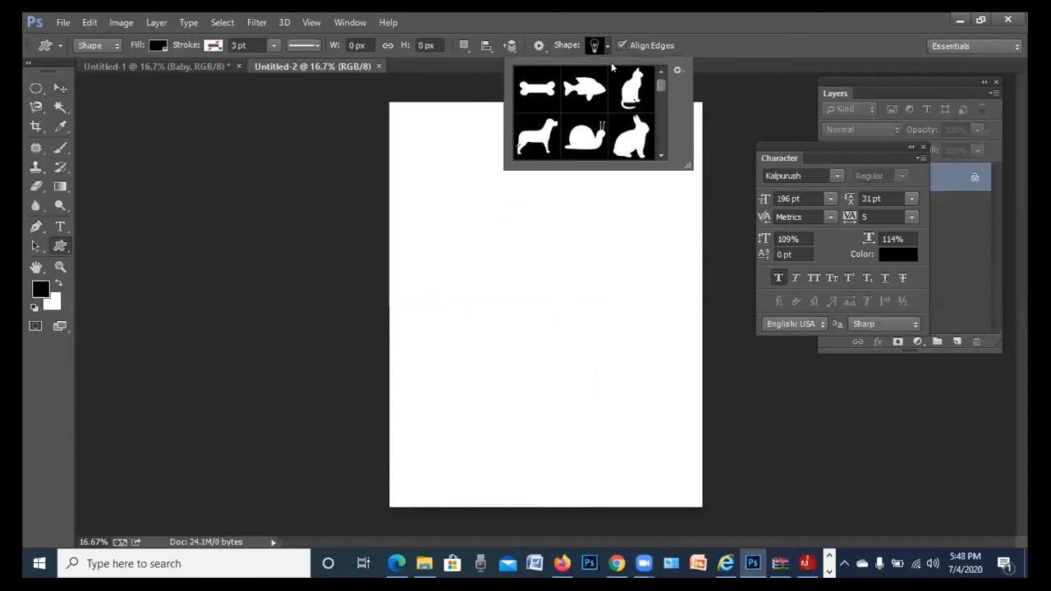
scroll(592, 101, down, 5)
scroll(593, 123, down, 6)
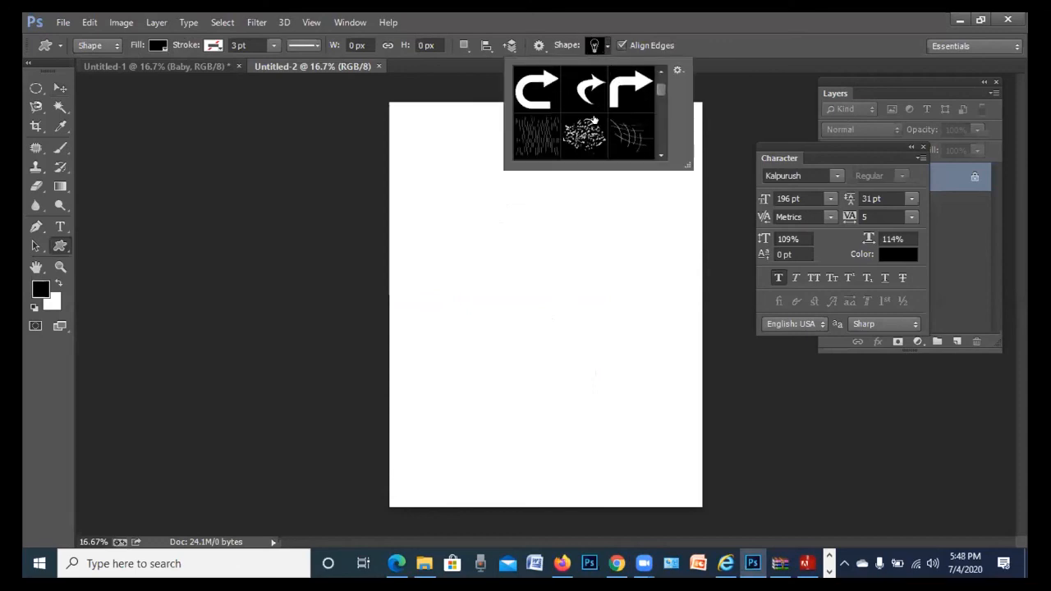
scroll(596, 122, down, 2)
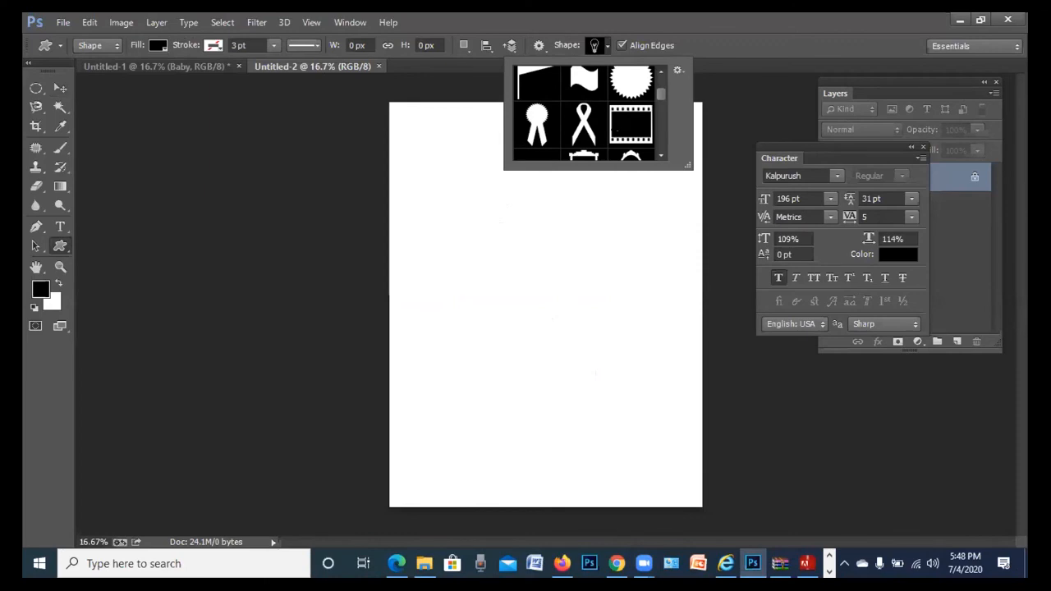
scroll(614, 126, down, 3)
scroll(606, 123, down, 6)
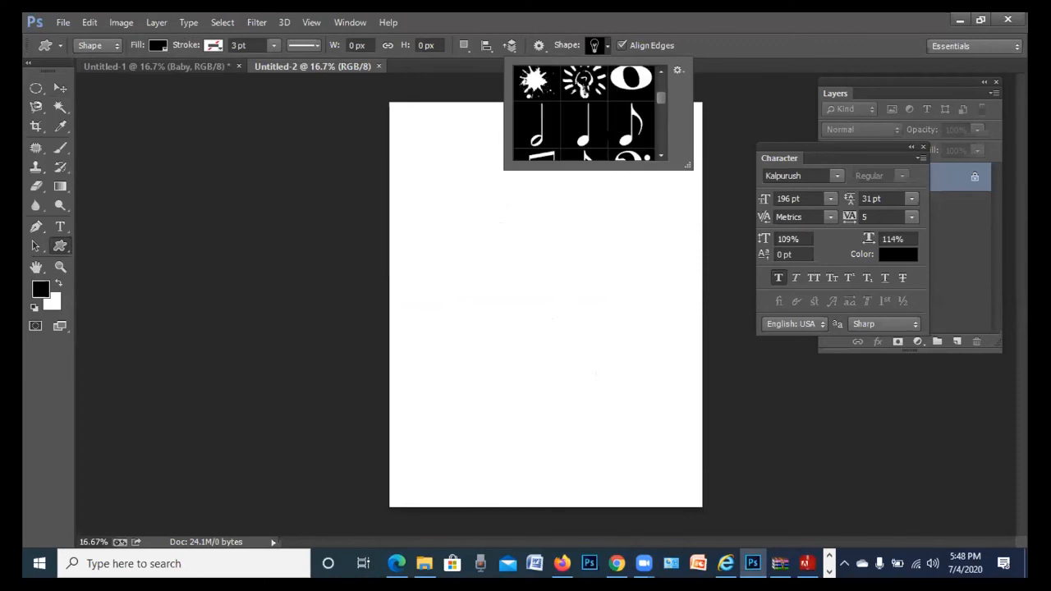
scroll(605, 140, down, 7)
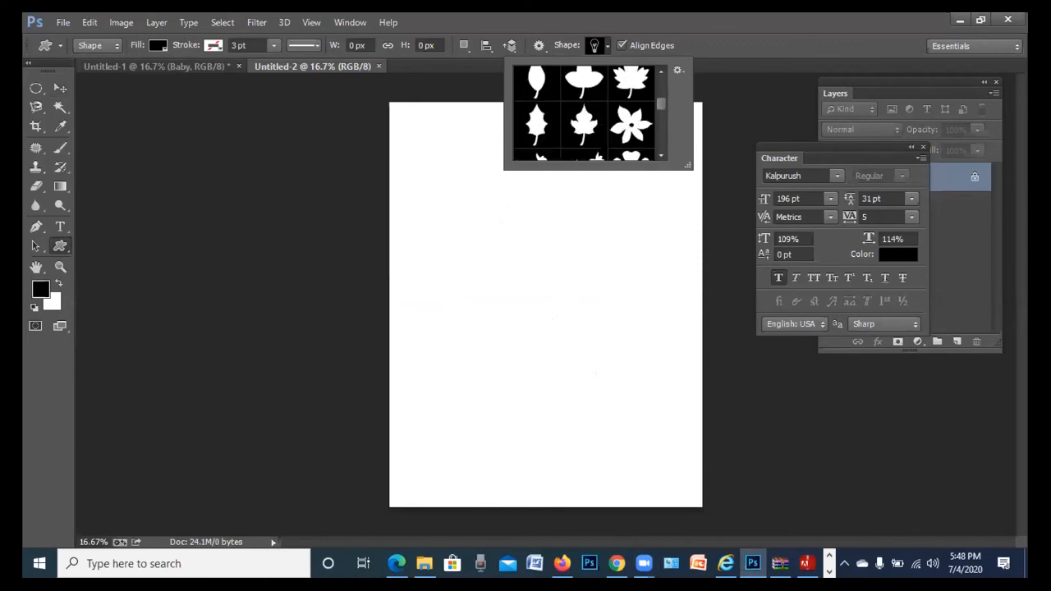
scroll(605, 134, down, 7)
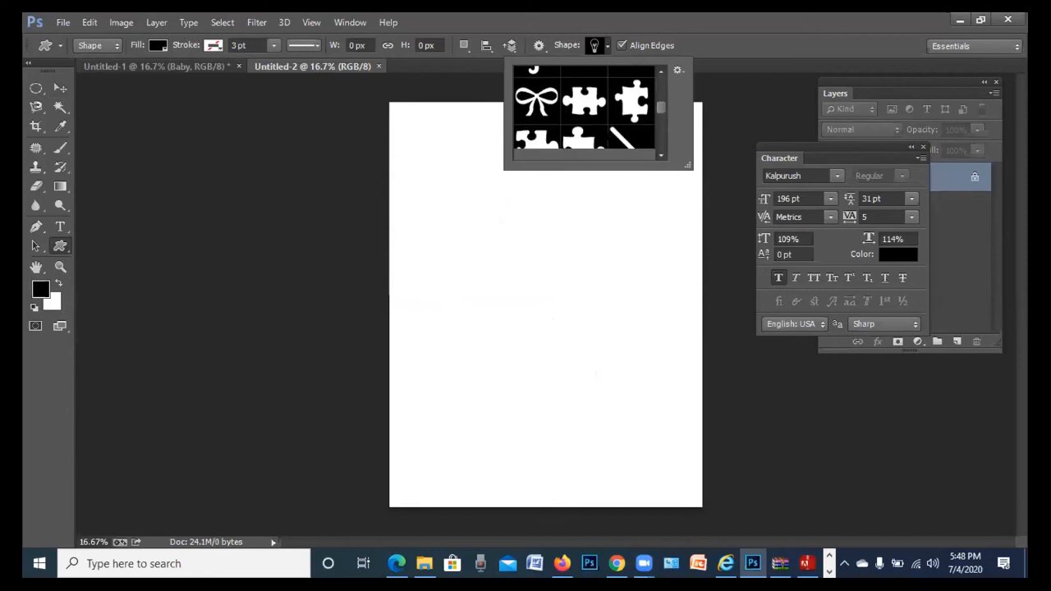
scroll(550, 118, up, 1)
click(538, 89)
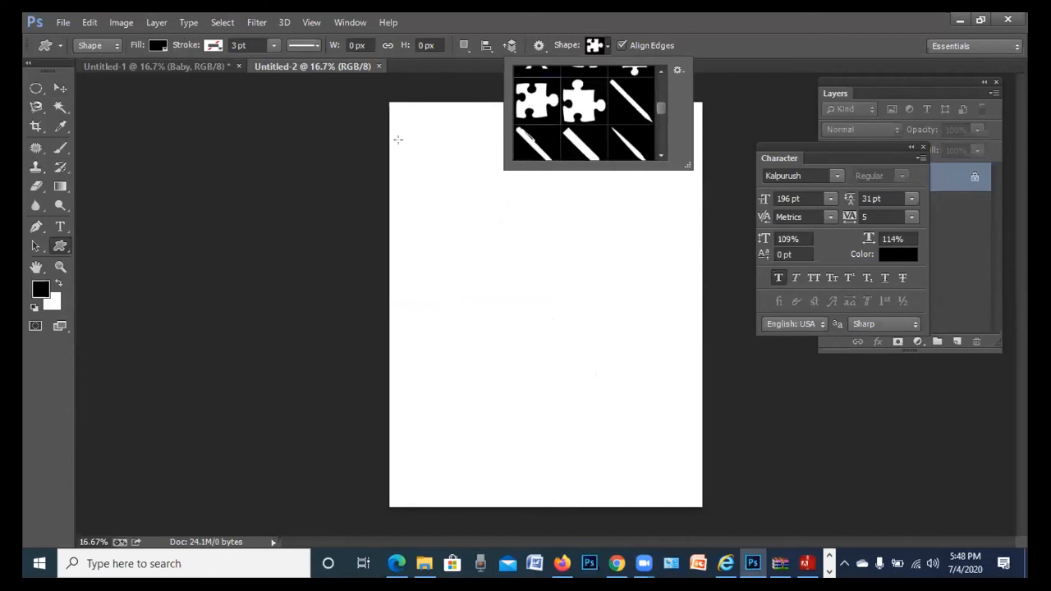
drag(397, 133, 477, 192)
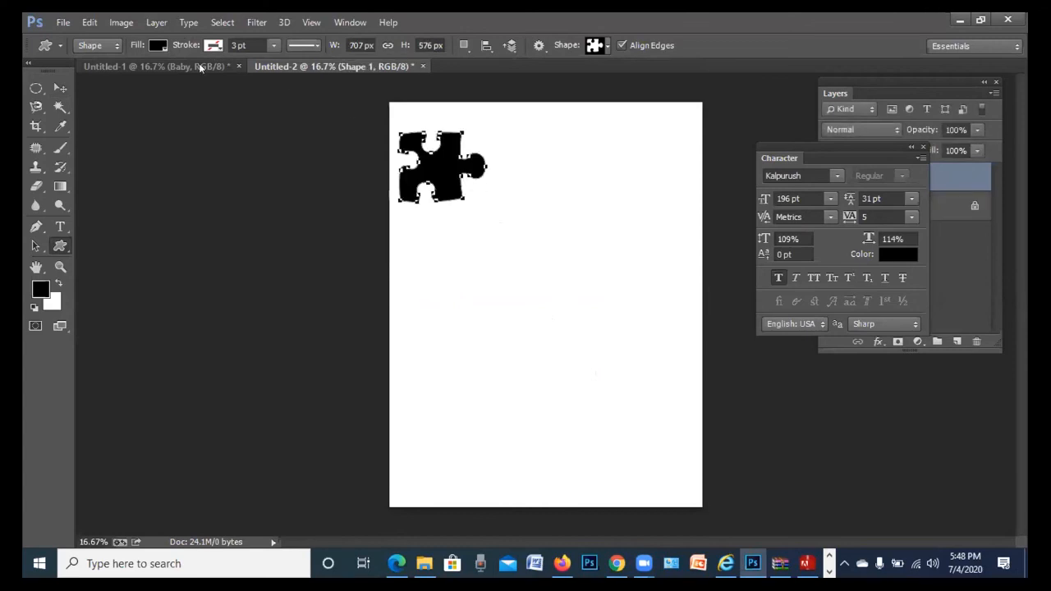
click(158, 45)
click(98, 142)
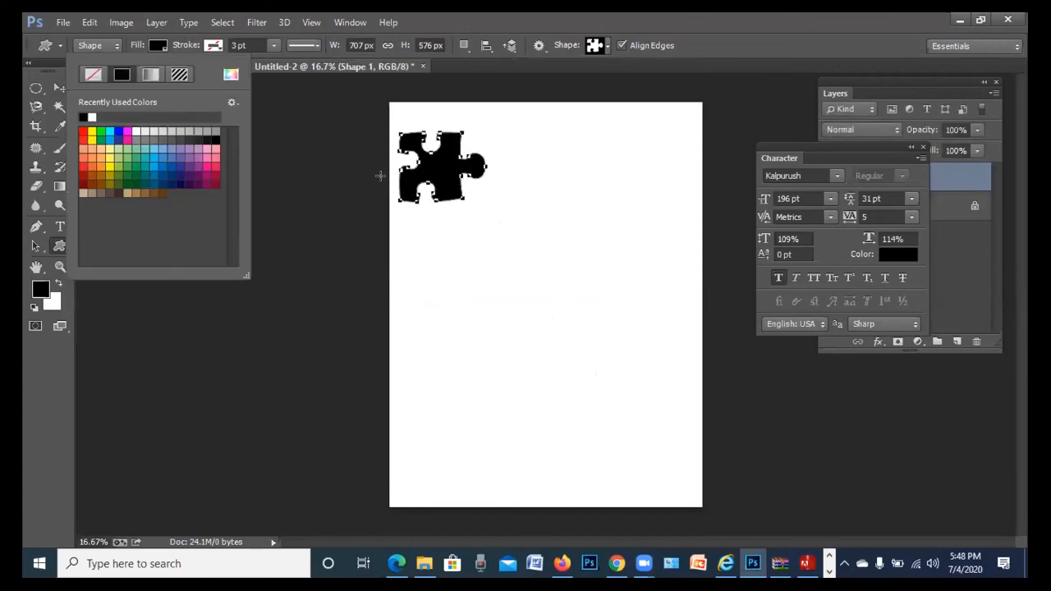
click(571, 175)
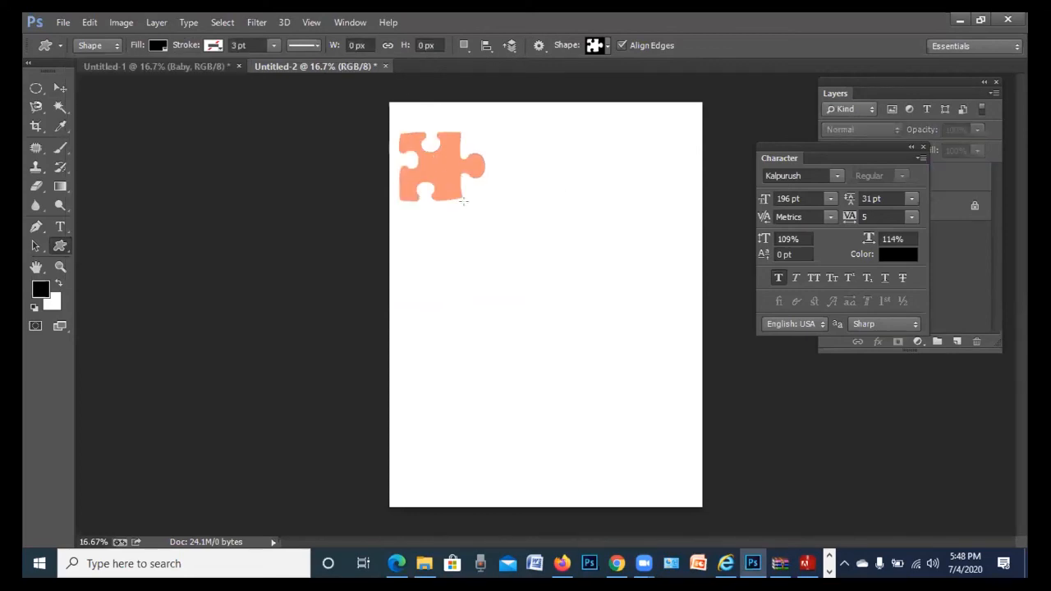
key(v)
click(441, 163)
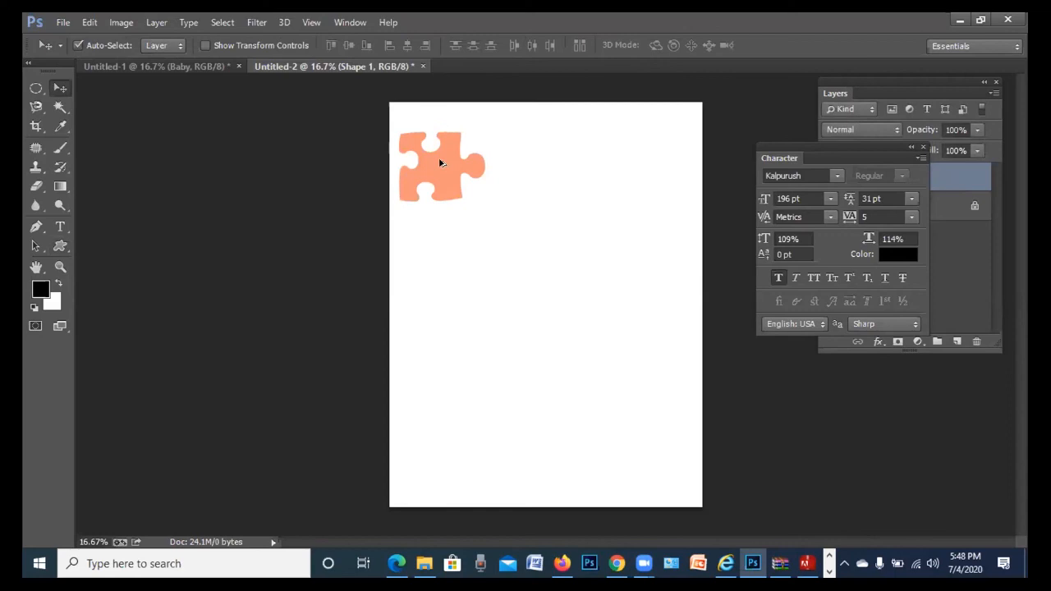
key(ctrl+t)
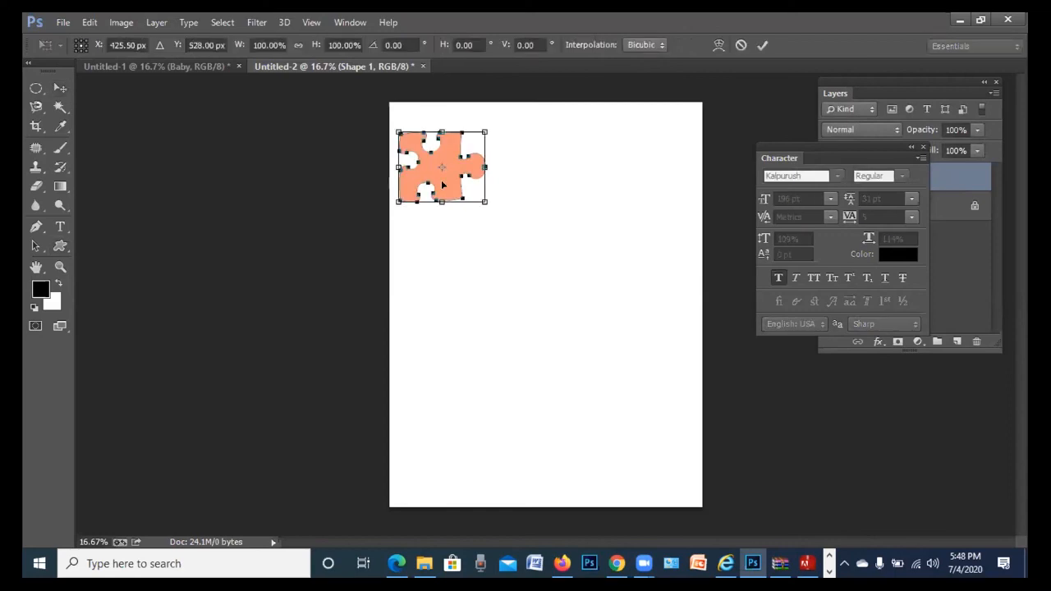
drag(448, 171, 524, 164)
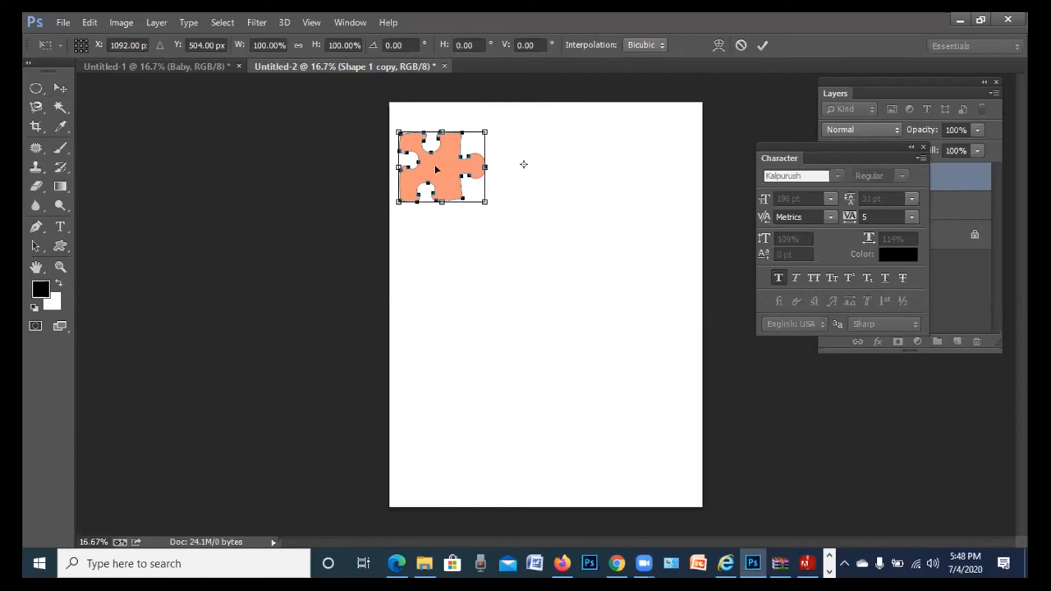
drag(523, 164, 495, 164)
key(Return)
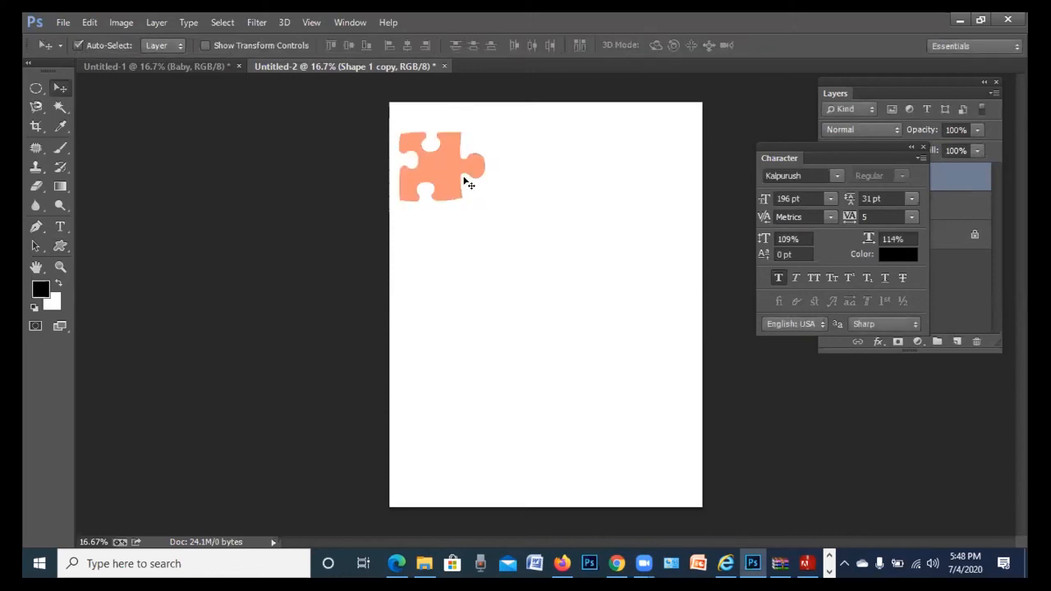
drag(450, 175, 516, 168)
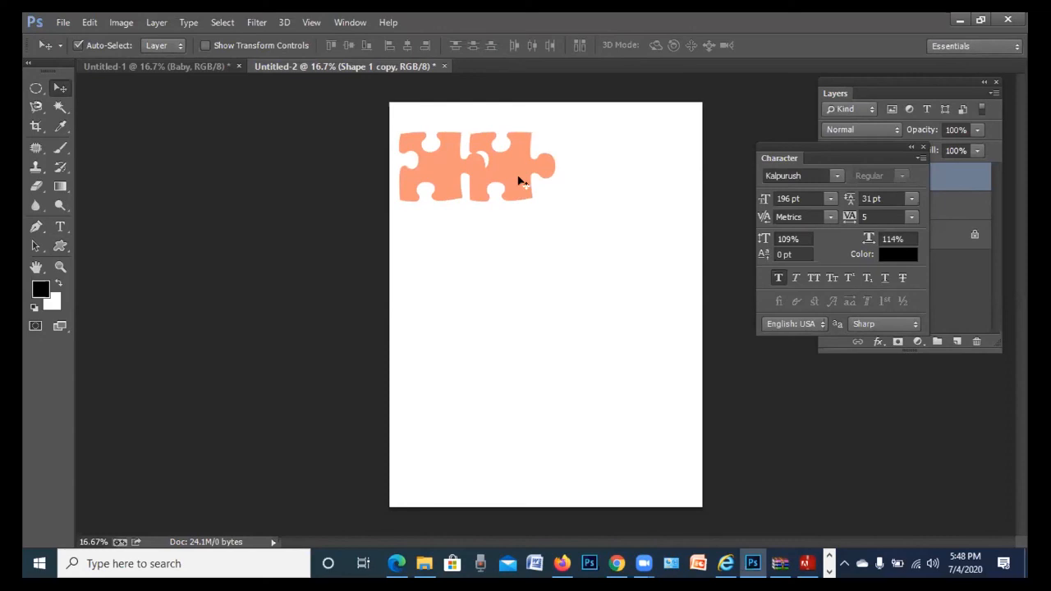
key(Delete)
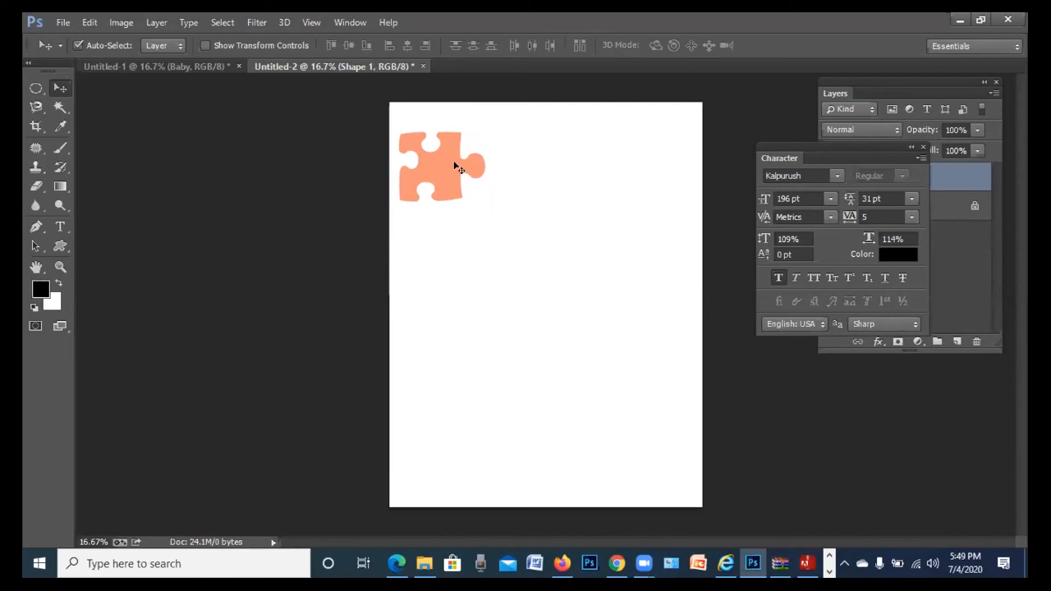
mouse_move(446, 169)
mouse_down()
mouse_move(469, 161)
mouse_move(442, 154)
mouse_up()
key(alt+BackSpace)
key(Delete)
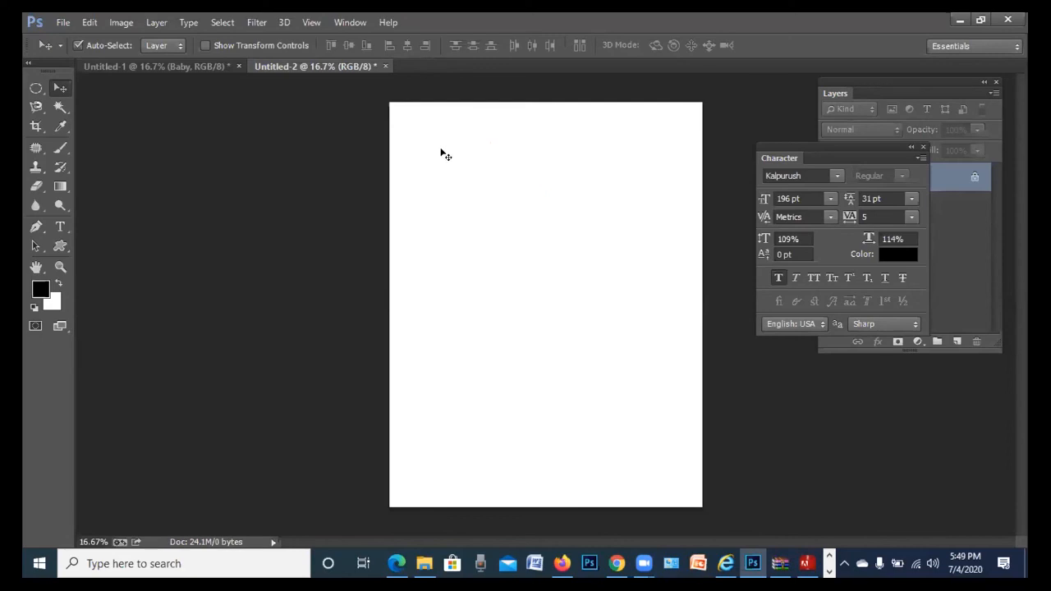
Place a 100 px puzzle piece at a set size, then undo it
click(60, 246)
click(607, 47)
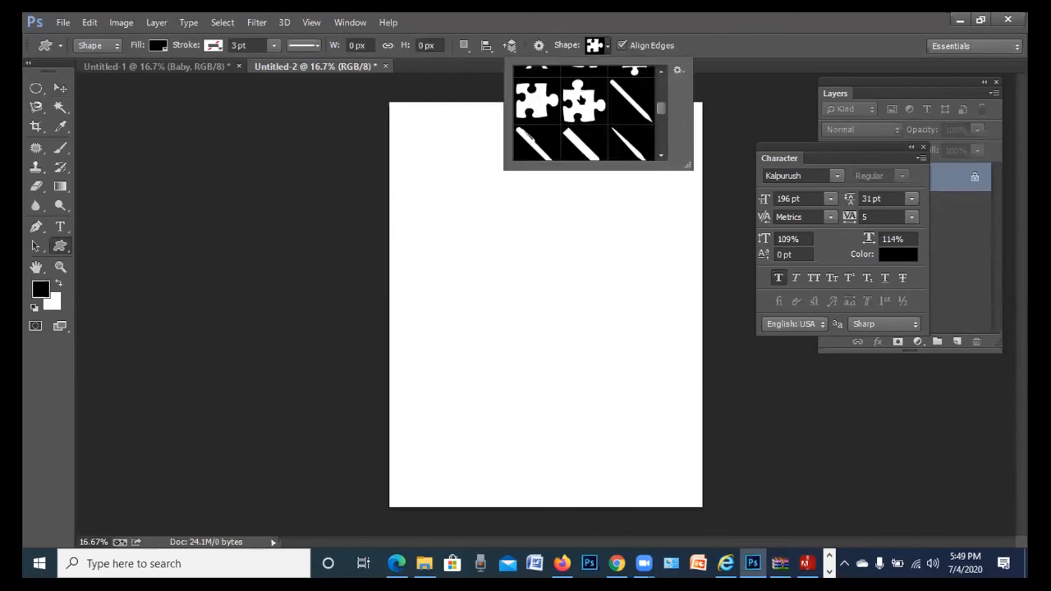
click(464, 208)
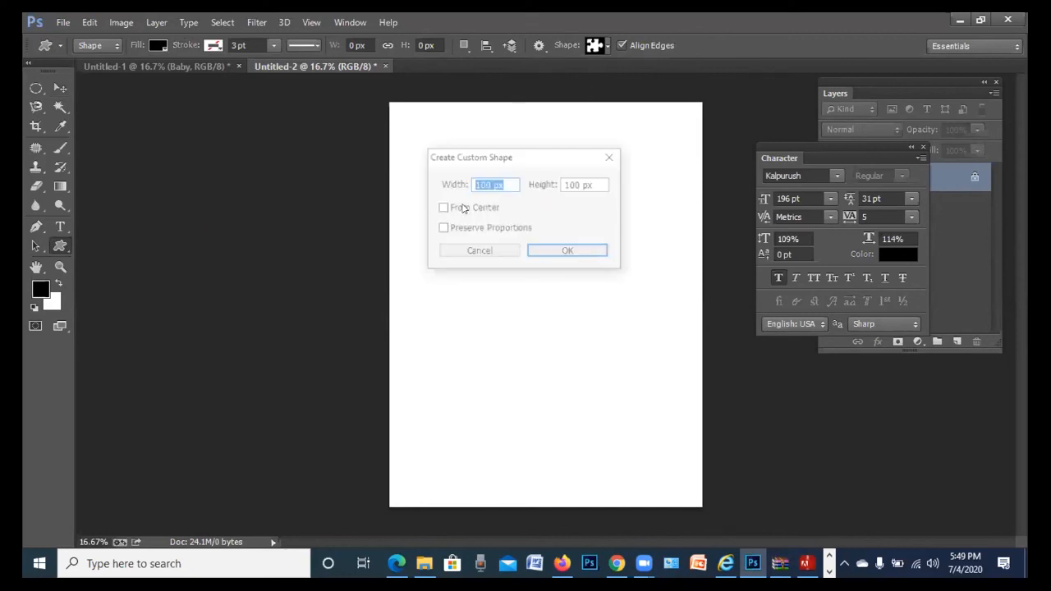
click(613, 157)
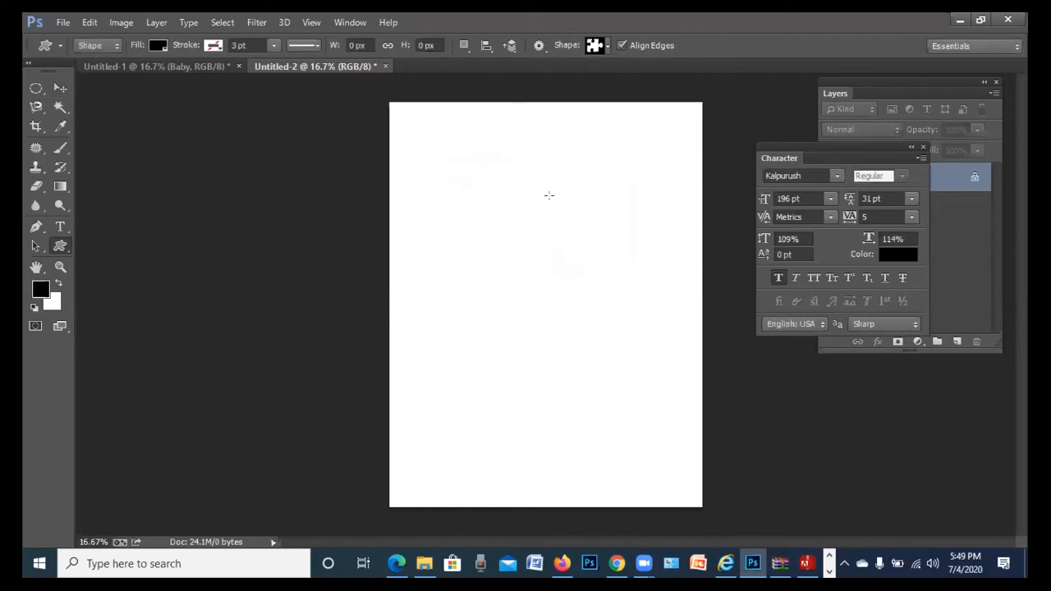
click(596, 47)
click(499, 182)
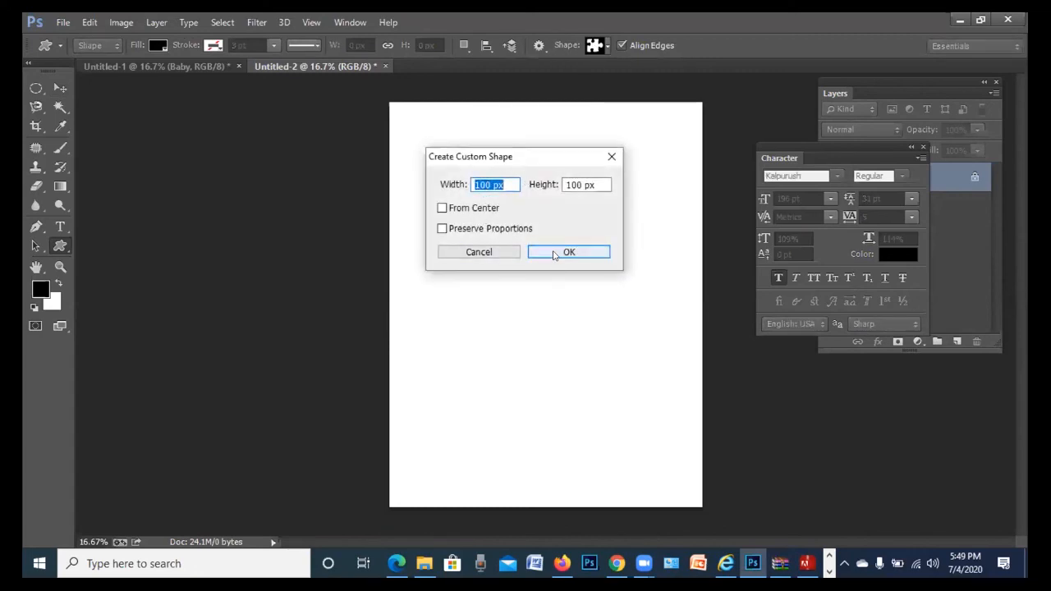
click(550, 252)
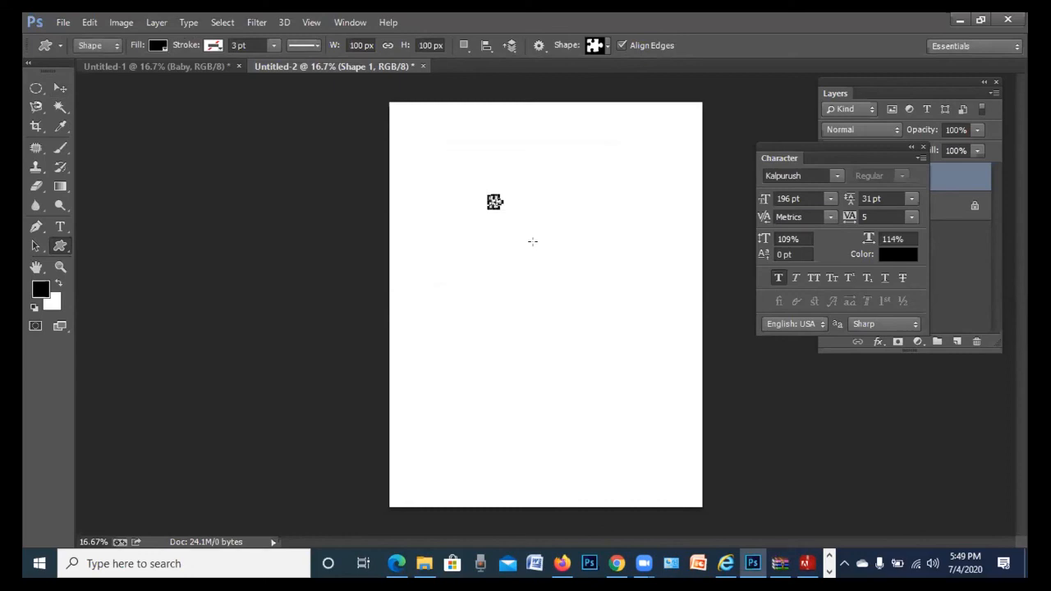
key(ctrl+plus)
key(ctrl+plus)
drag(552, 174, 545, 318)
key(ctrl+z)
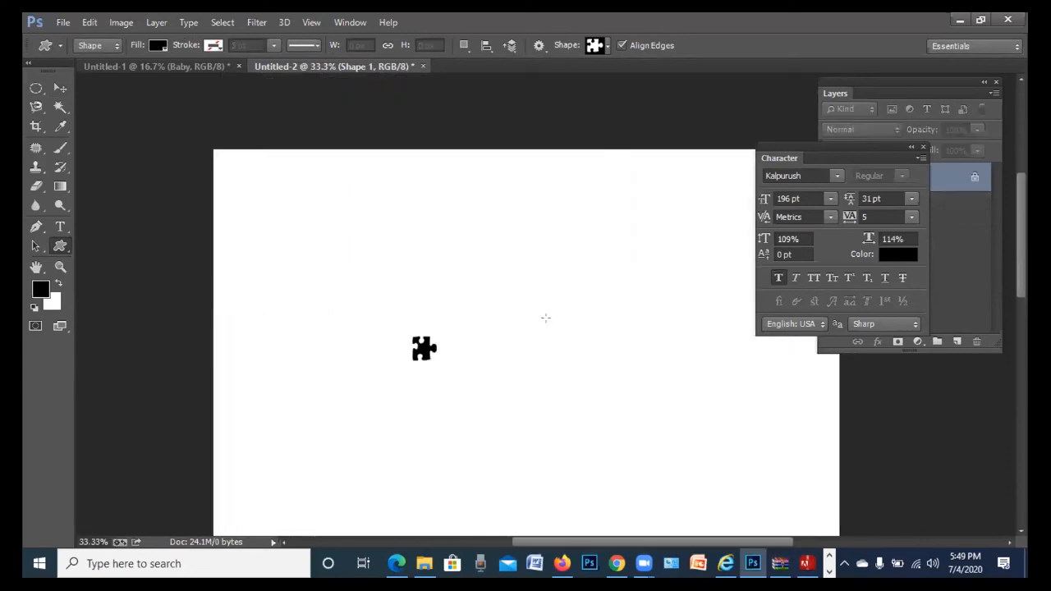
key(ctrl+alt+z)
Create the puzzle piece at exactly 500 × 500 px
click(607, 46)
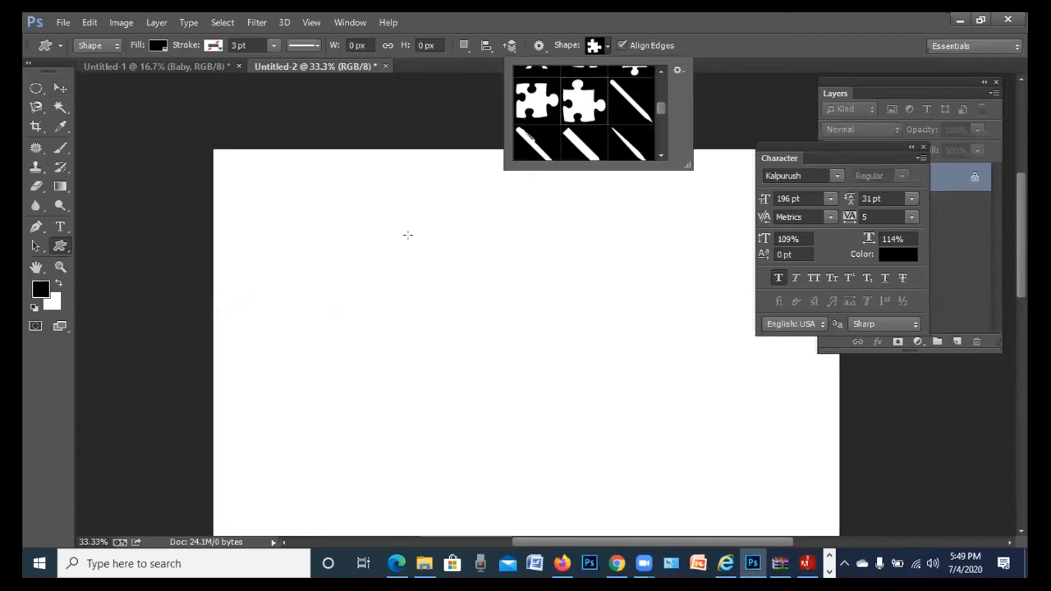
click(371, 193)
click(372, 193)
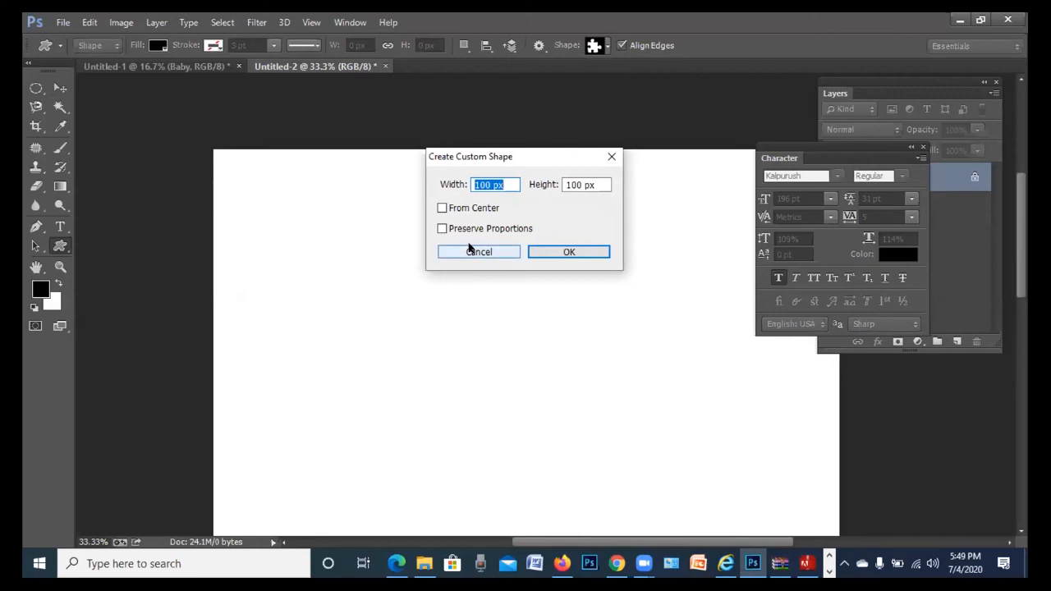
text(500)
key(Tab)
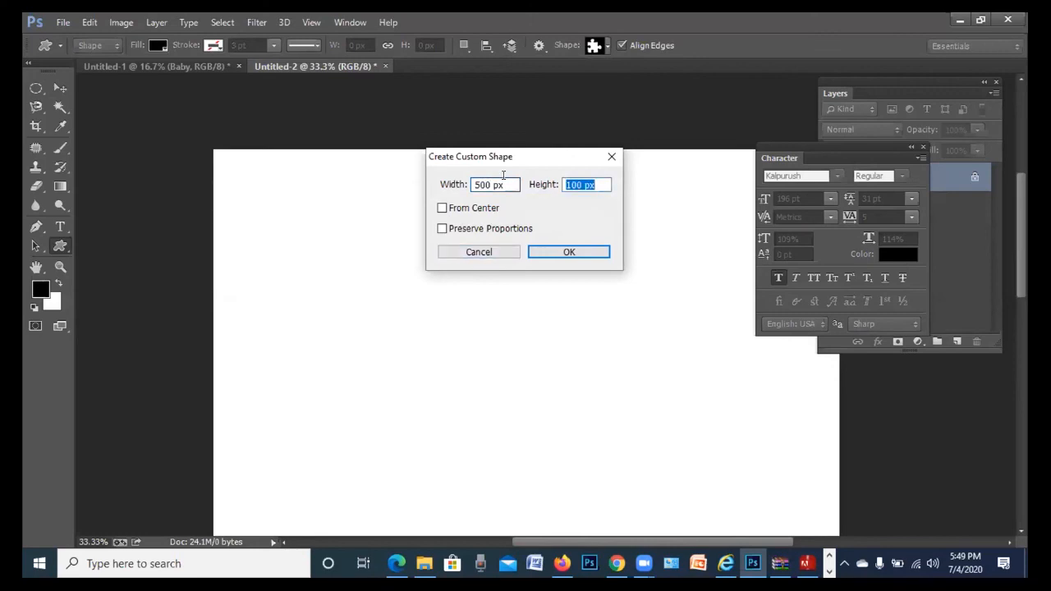
text(500)
key(Return)
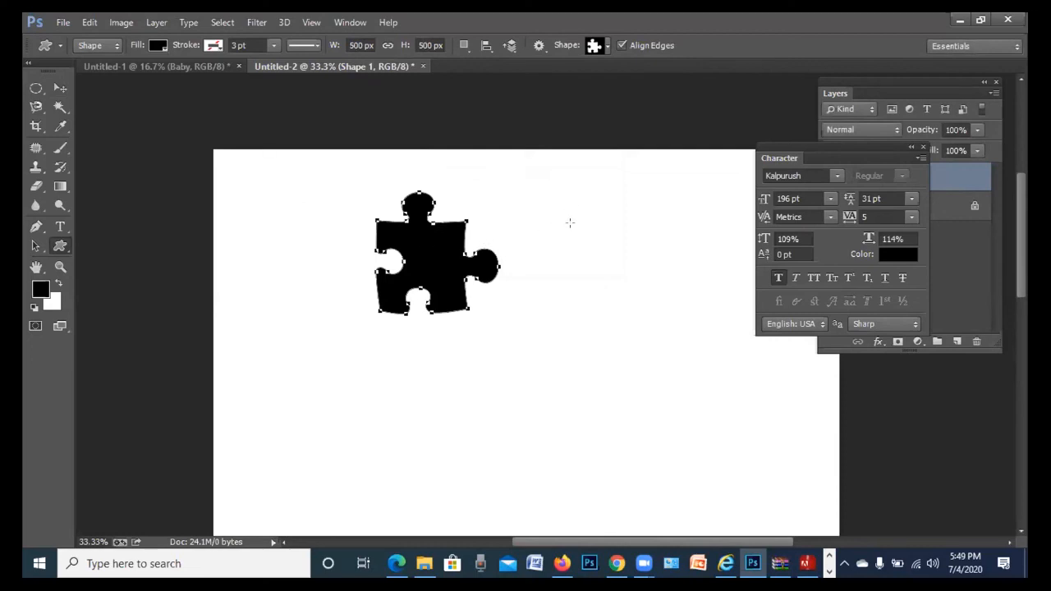
Set Path Operations to Combine Shapes and add a second 500 px puzzle piece to the right
click(464, 47)
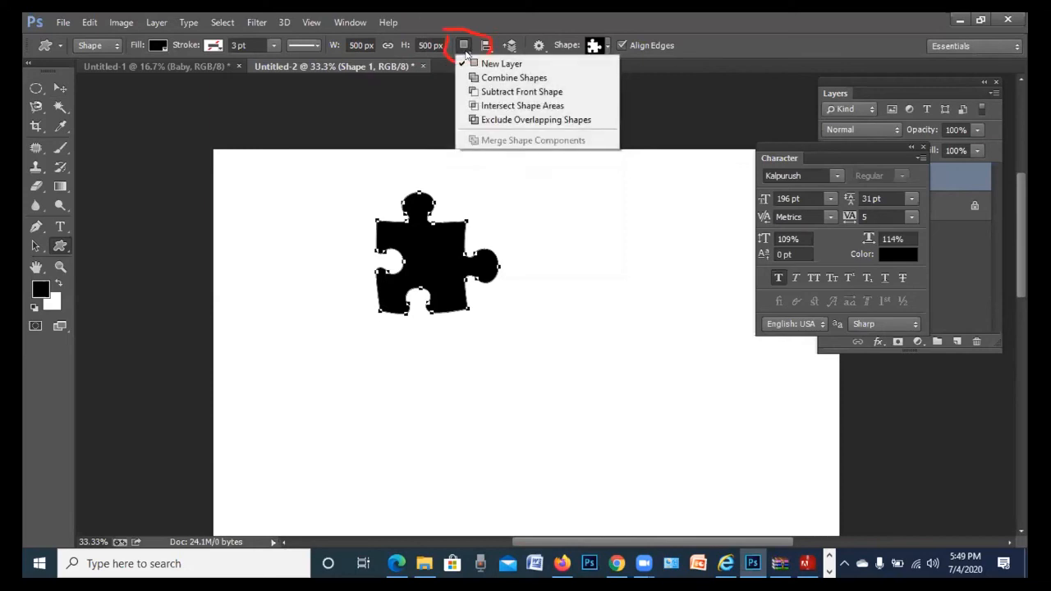
click(497, 78)
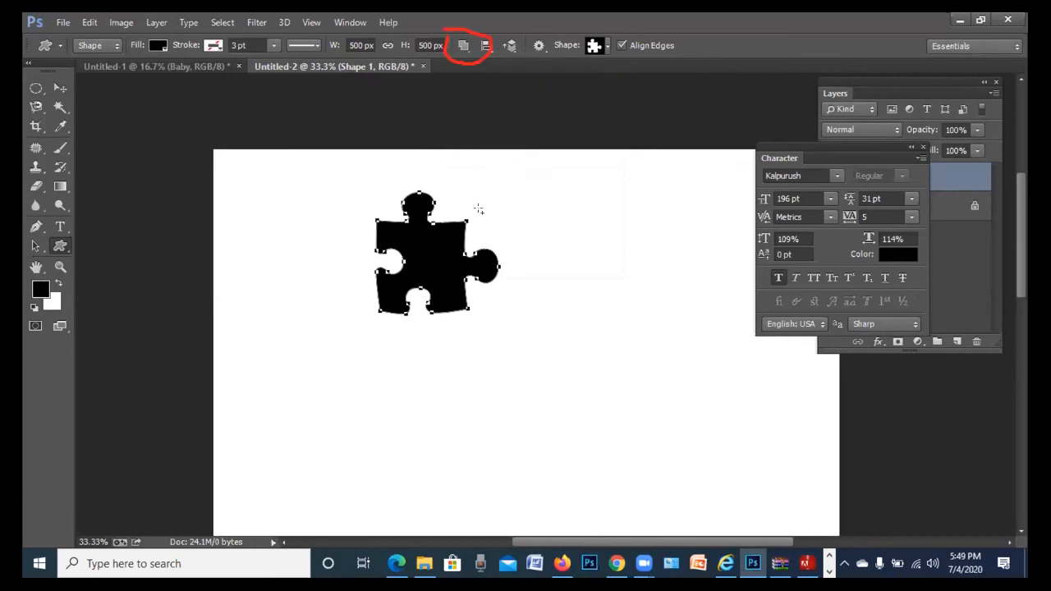
click(501, 214)
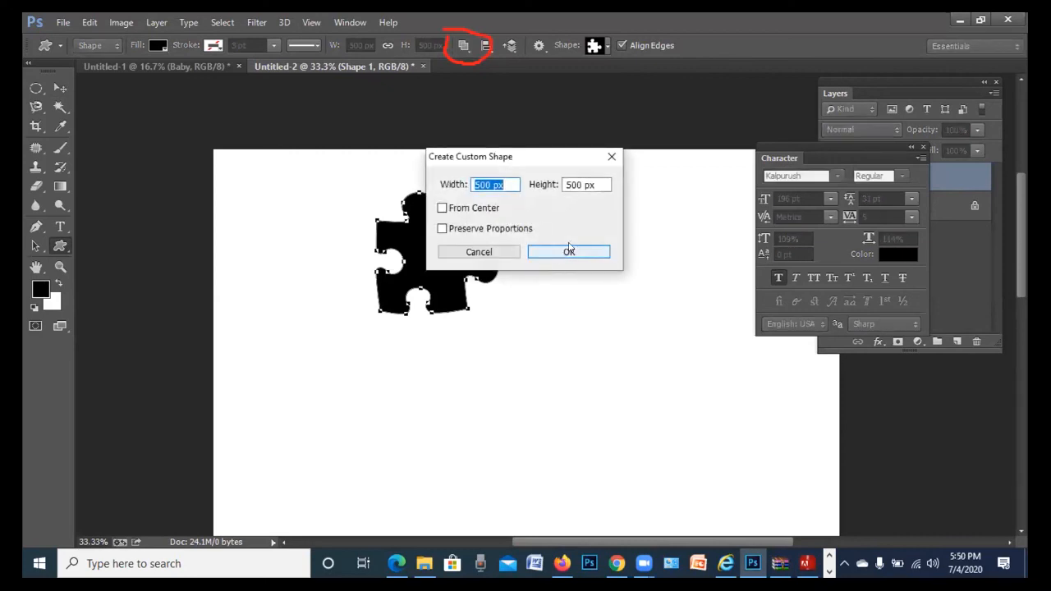
click(569, 250)
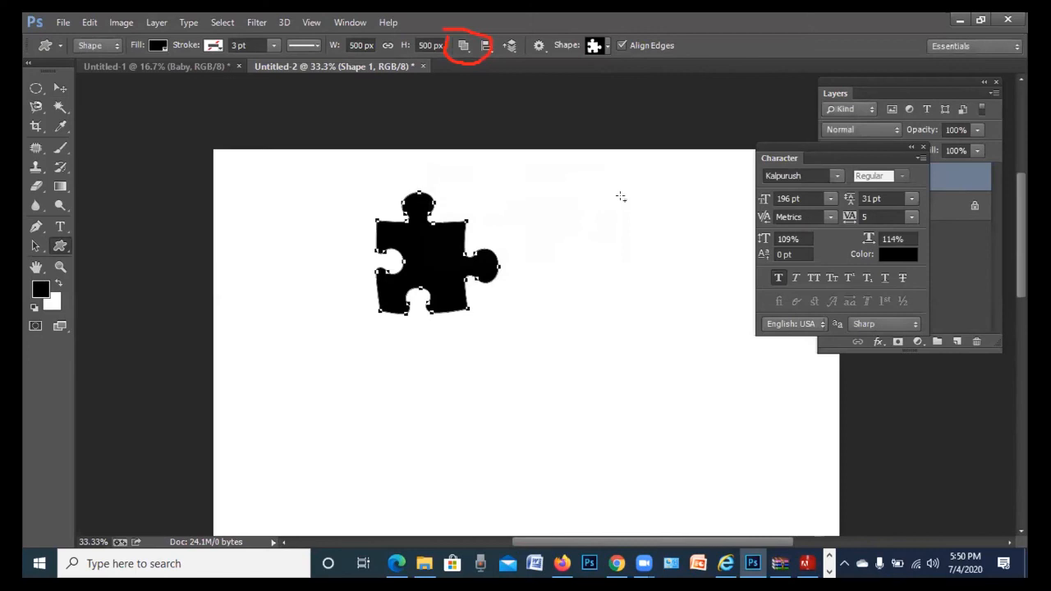
click(621, 197)
click(569, 252)
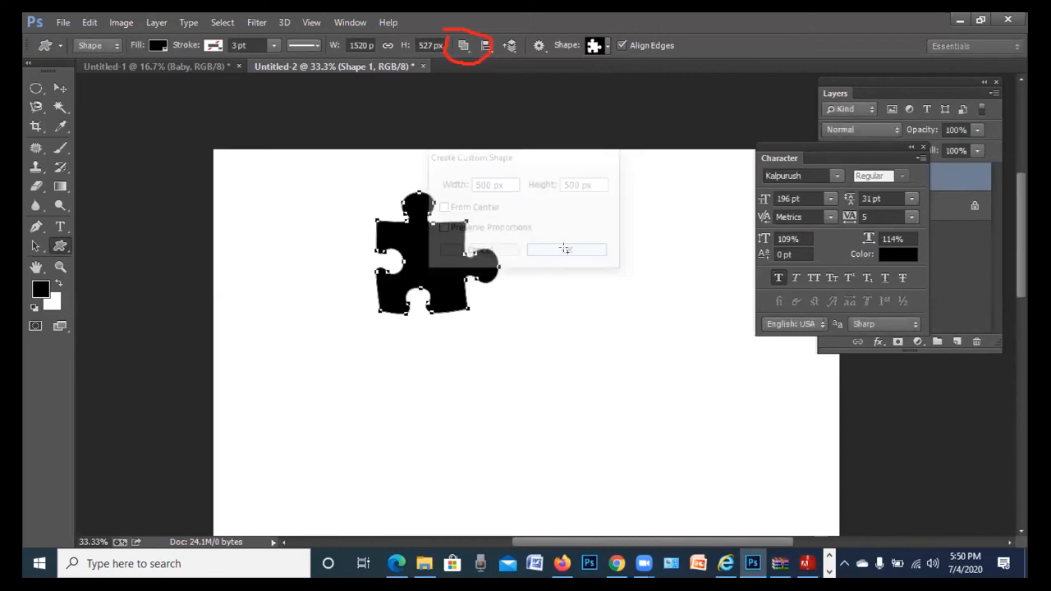
Move both pieces left, undo the move, and restore the second puzzle piece
click(60, 88)
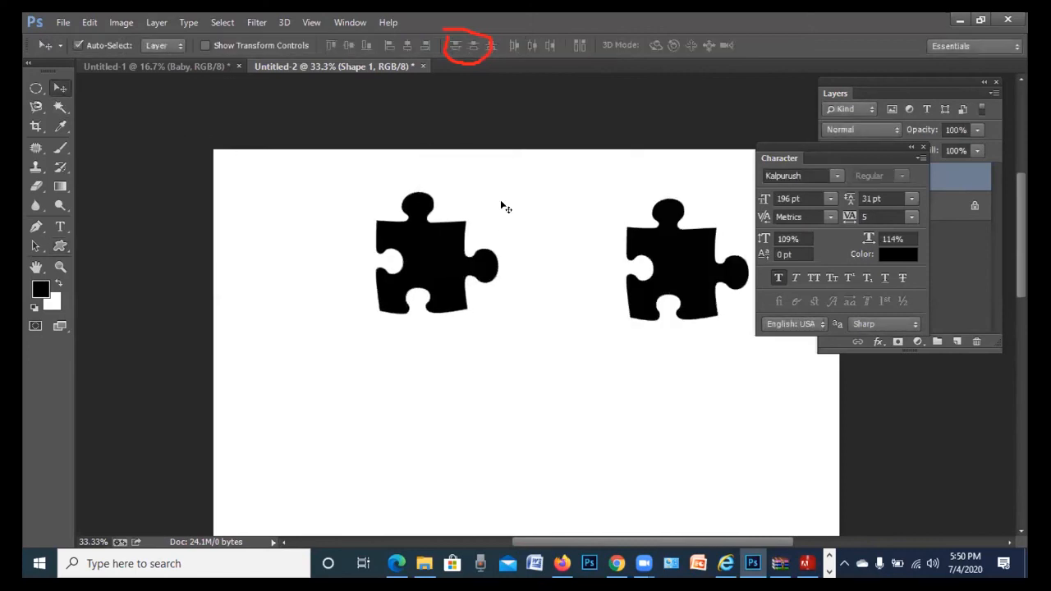
drag(680, 261, 628, 270)
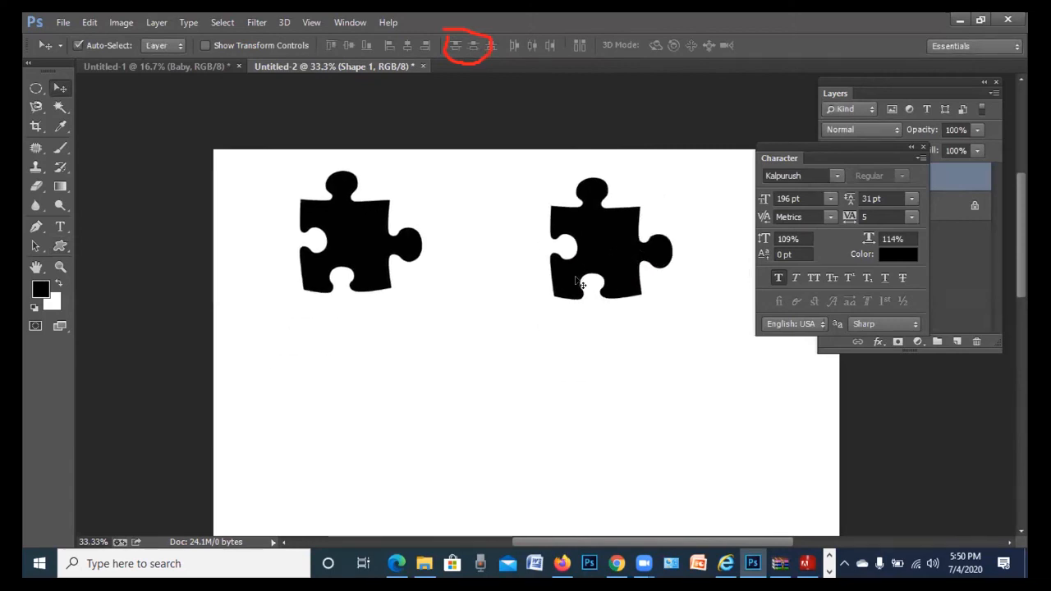
key(ctrl+alt+z)
key(ctrl+alt+z)
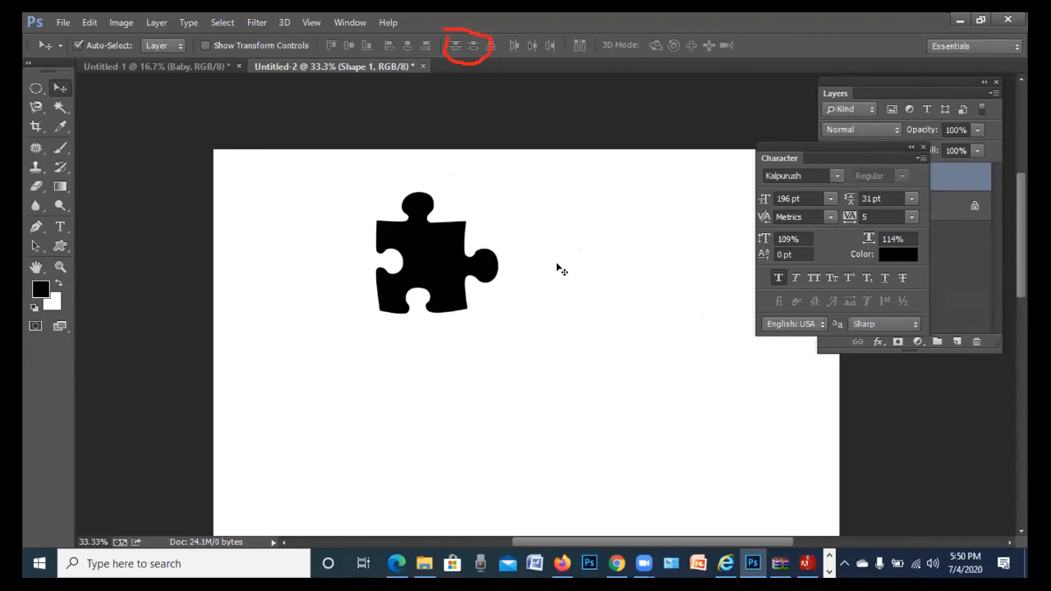
key(ctrl+shift+z)
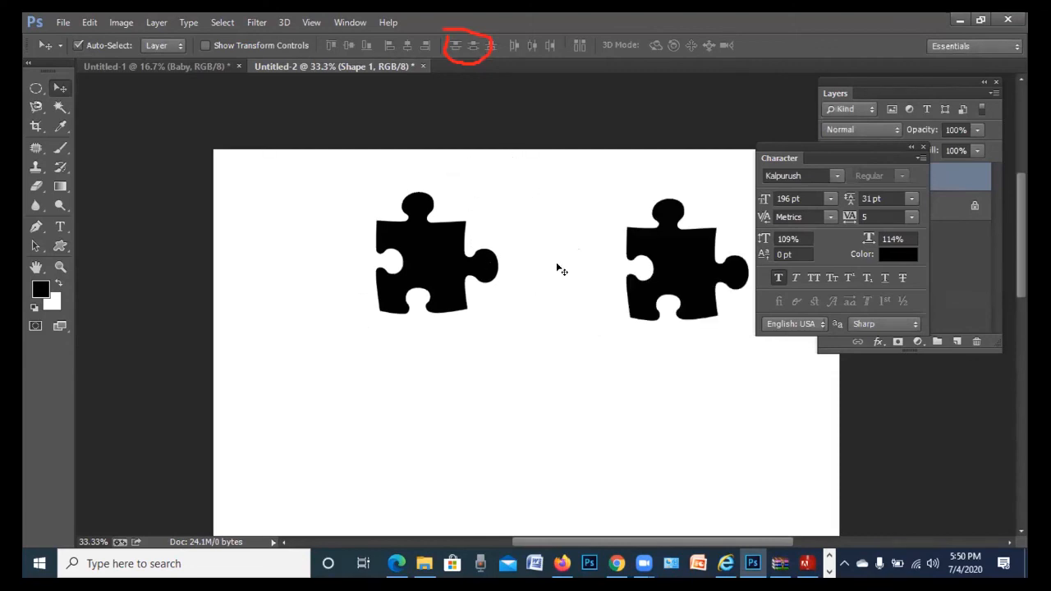
click(36, 207)
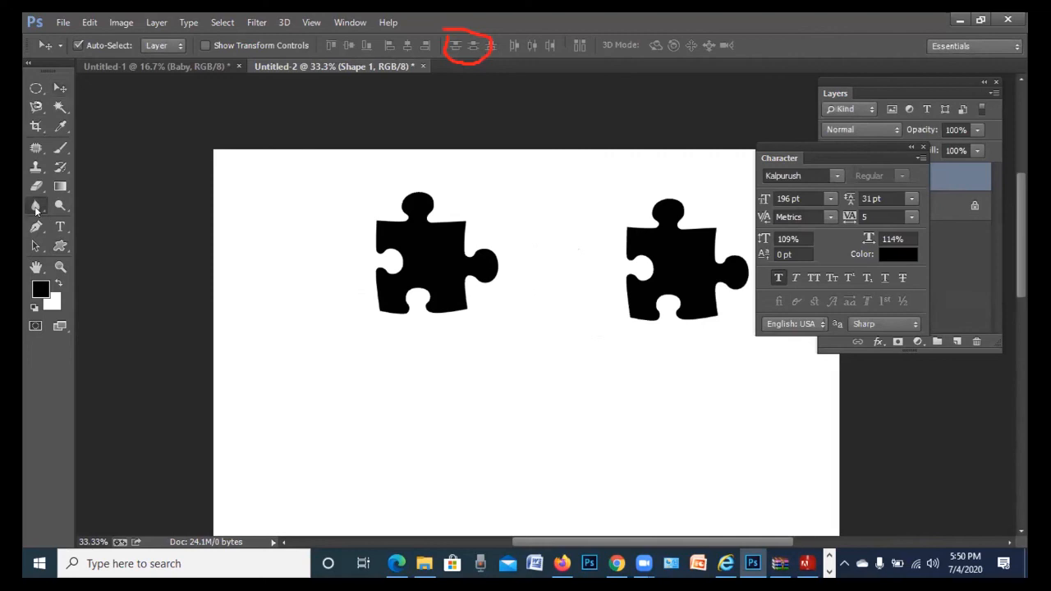
click(36, 227)
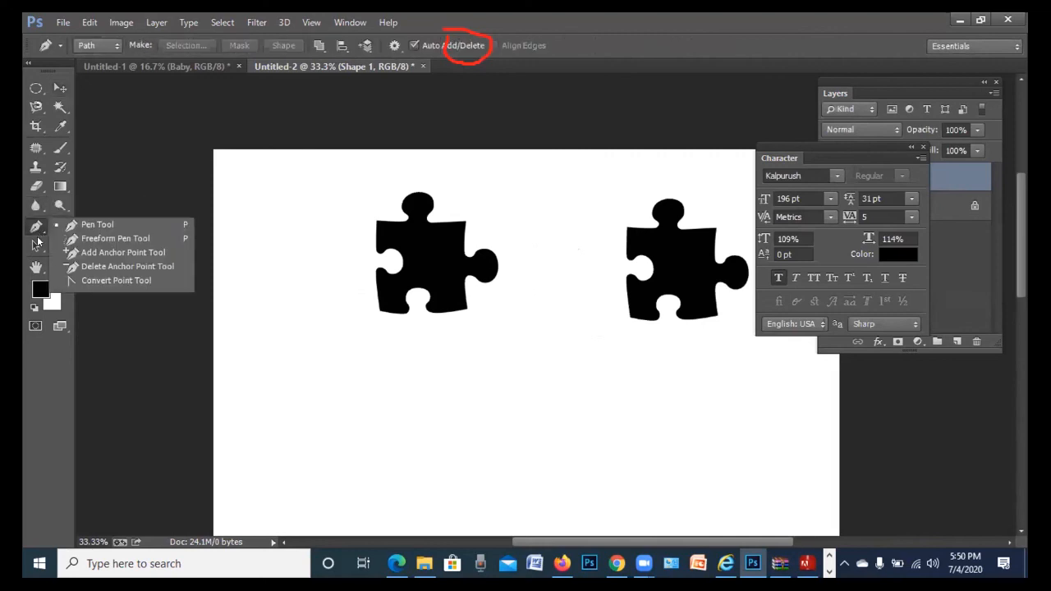
With Direct Selection, select the right piece's left-edge anchor points and nudge them left and back
click(44, 253)
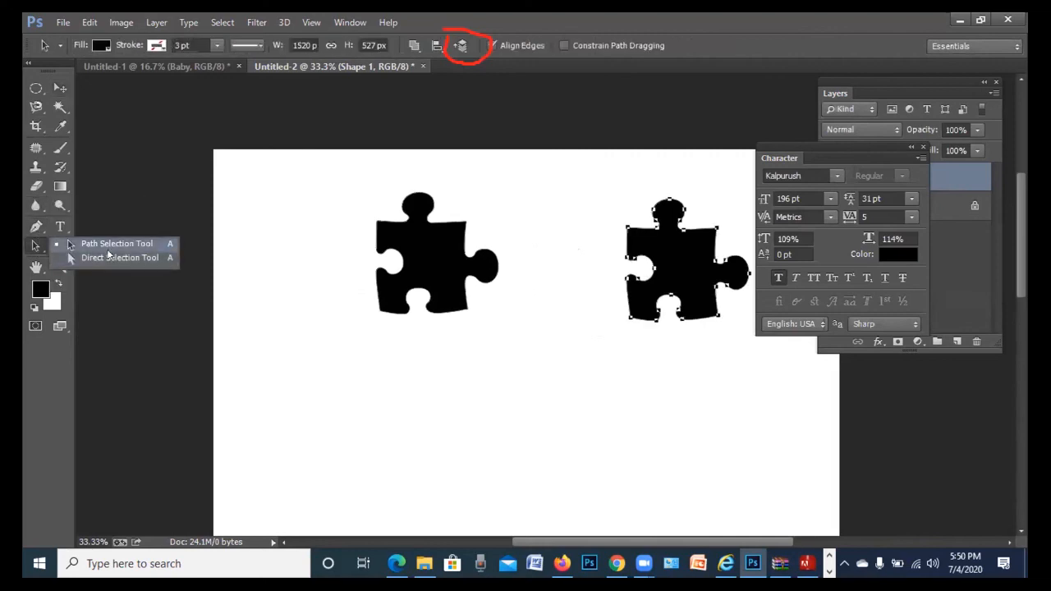
click(106, 257)
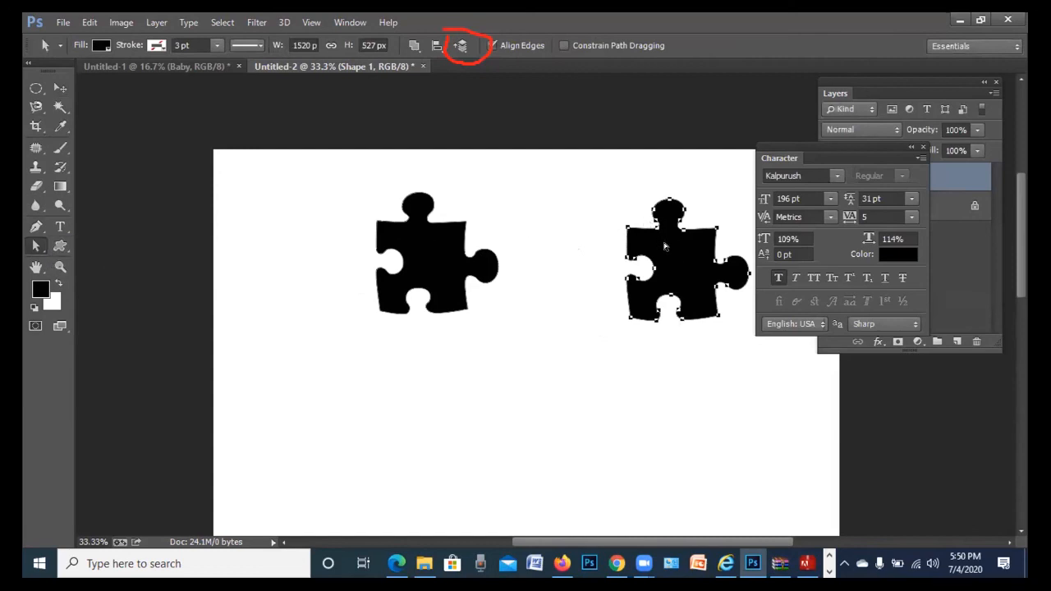
drag(673, 257, 582, 233)
drag(696, 268, 525, 242)
drag(679, 260, 603, 238)
key(Left)
key(Left)
key(Left)
key(Left)
key(Left)
key(Left)
key(Left)
key(Right)
key(Right)
key(Right)
Free Transform the right puzzle piece and slide it against the left one
key(ctrl+t)
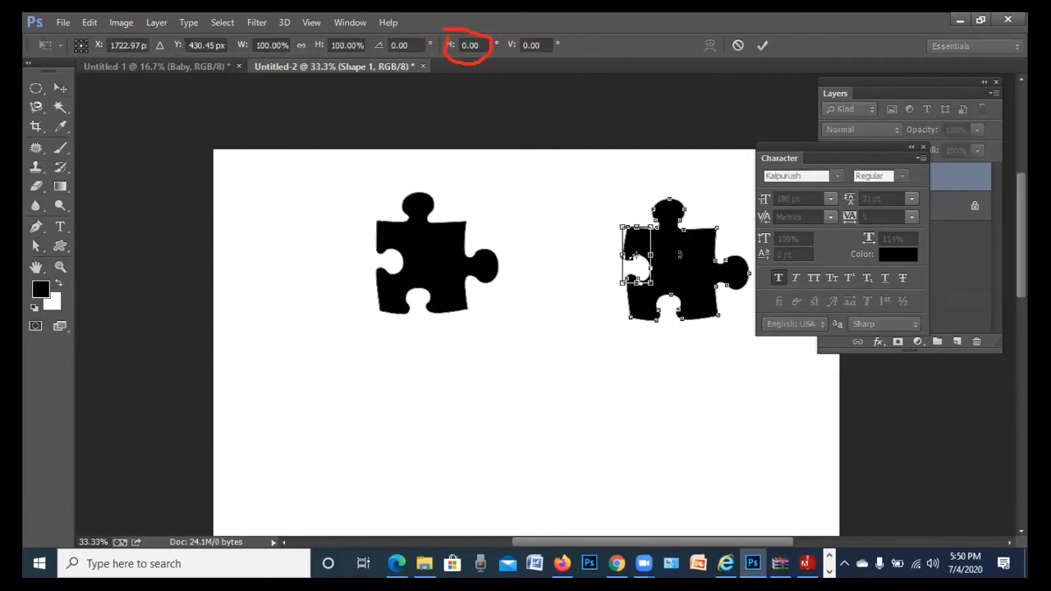
key(Return)
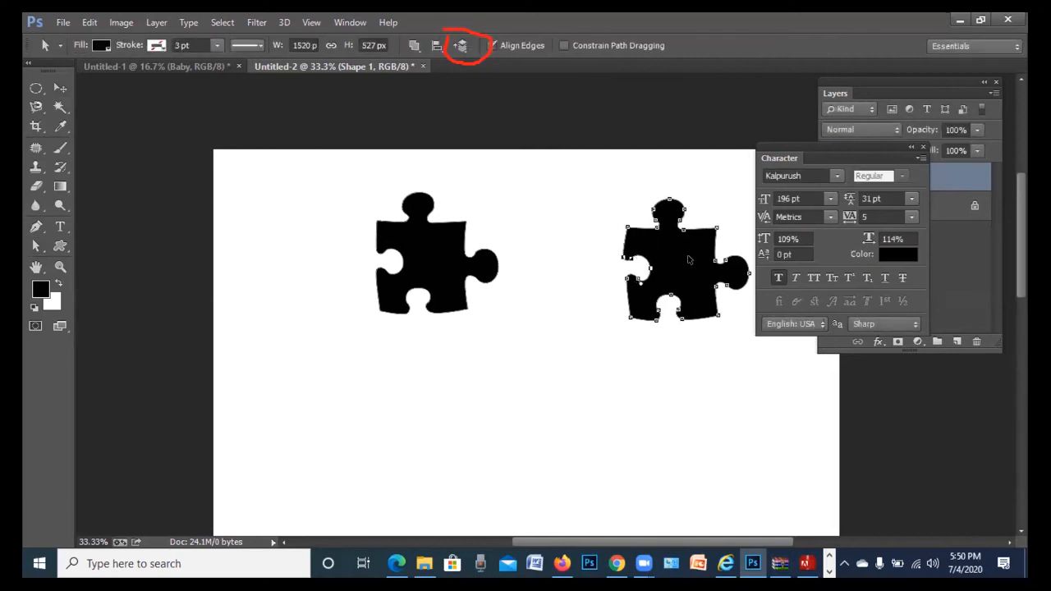
key(ctrl+t)
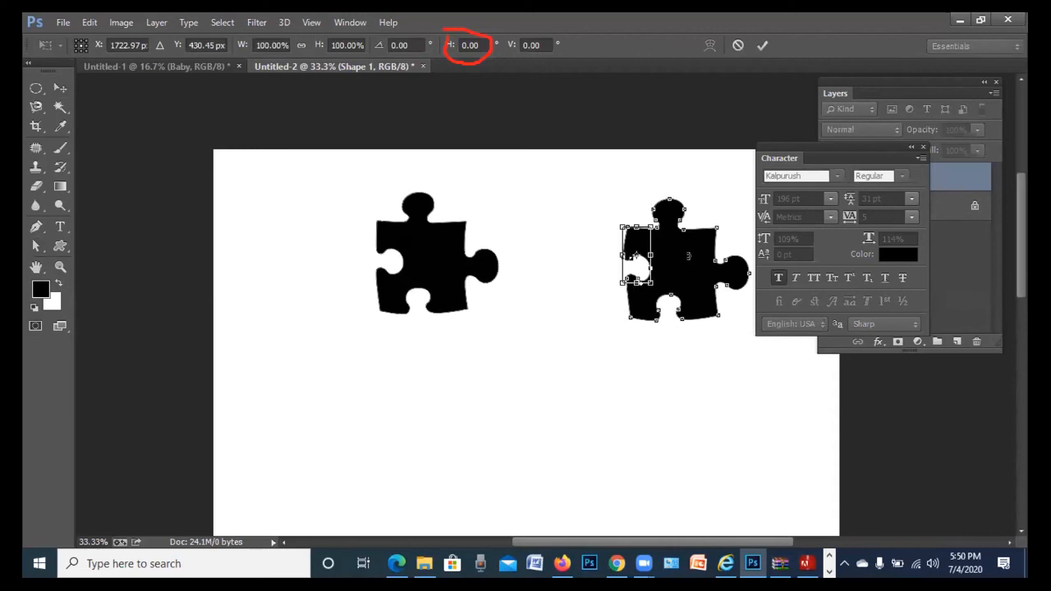
key(Return)
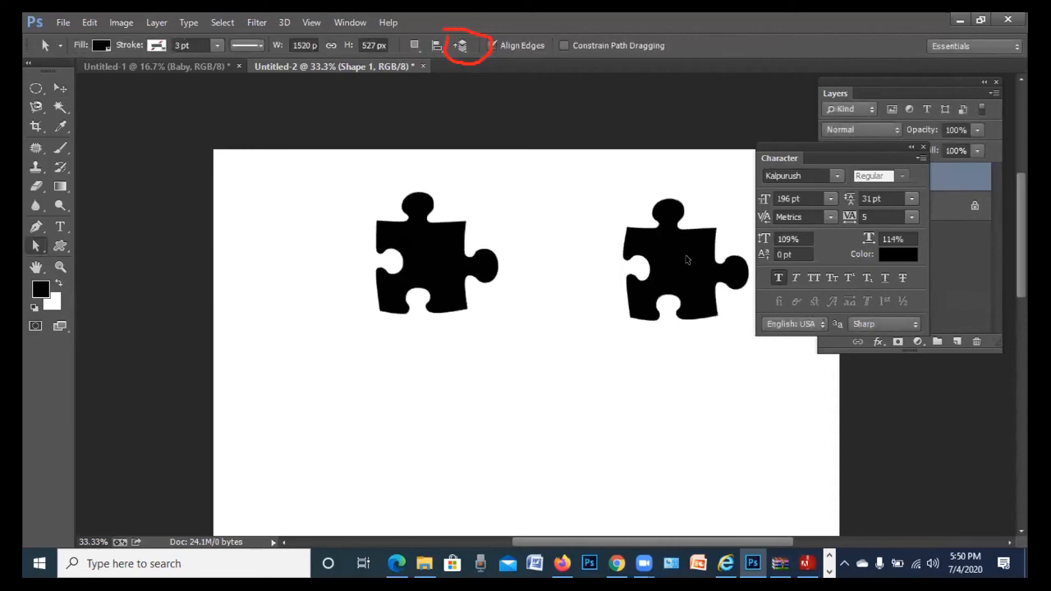
key(ctrl+t)
drag(688, 257, 524, 247)
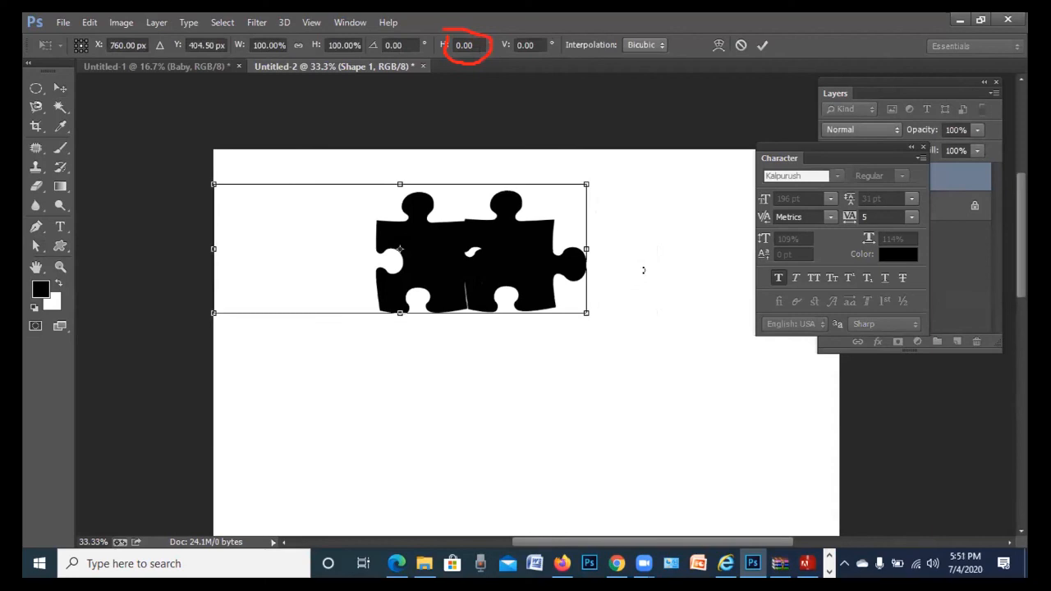
key(Return)
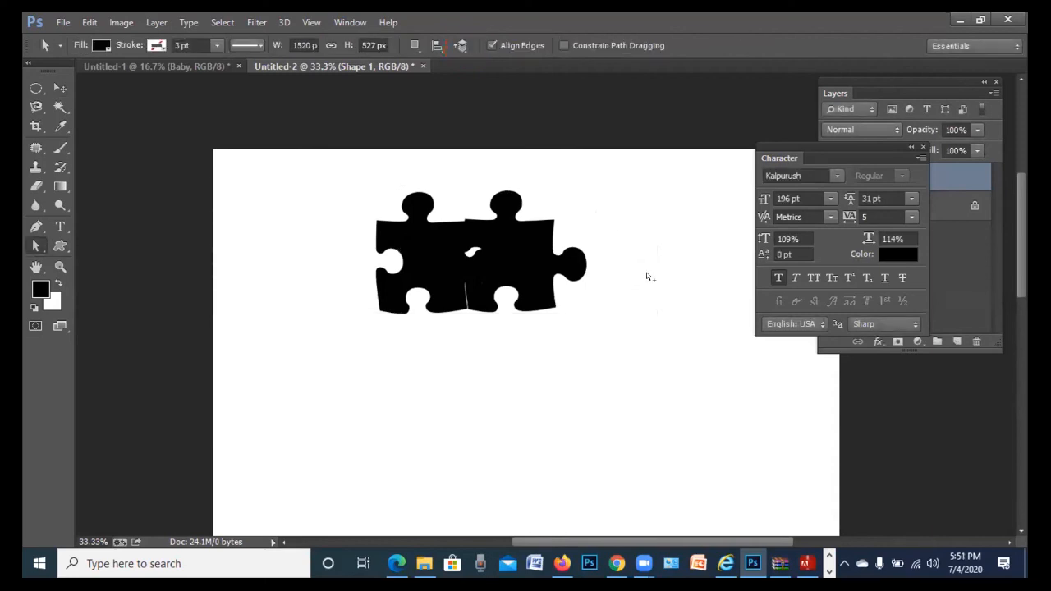
Undo the join and the second piece, leaving one puzzle piece, and show the Layers panel
key(ctrl+alt+z)
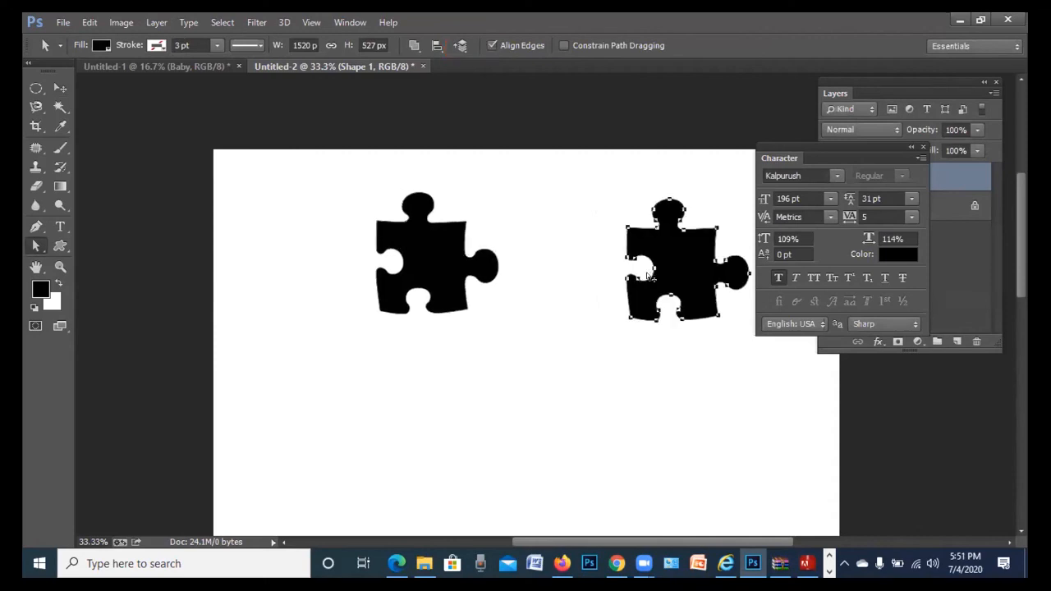
key(ctrl+alt+z)
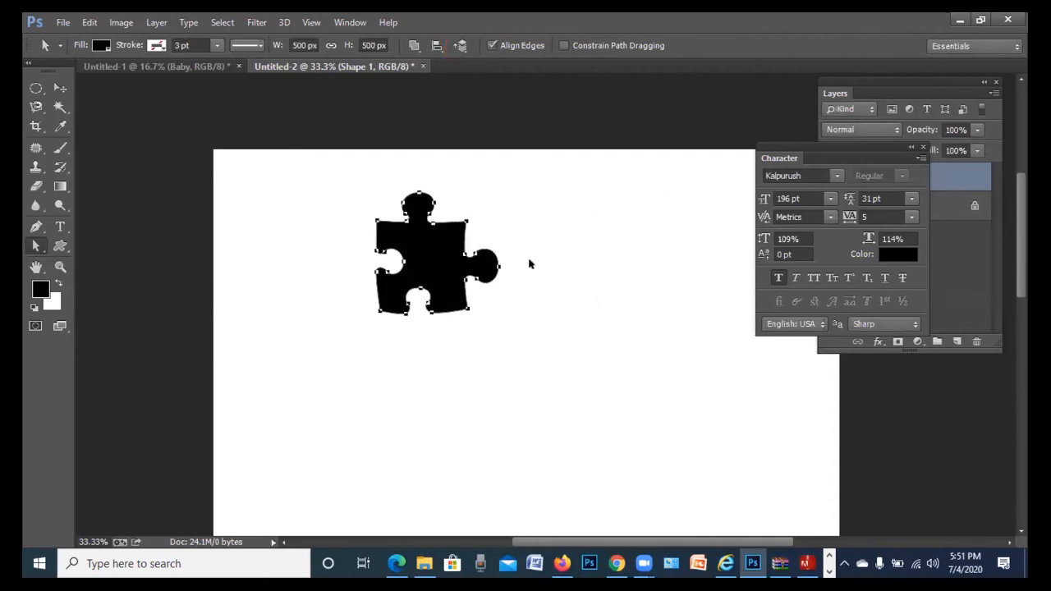
key(ctrl+shift+z)
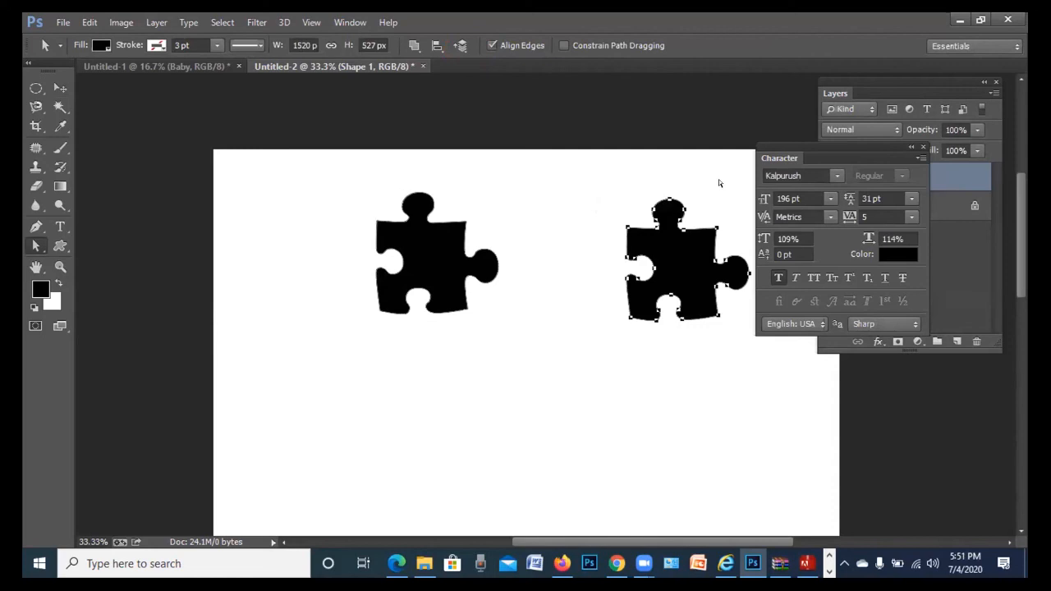
drag(823, 158, 896, 154)
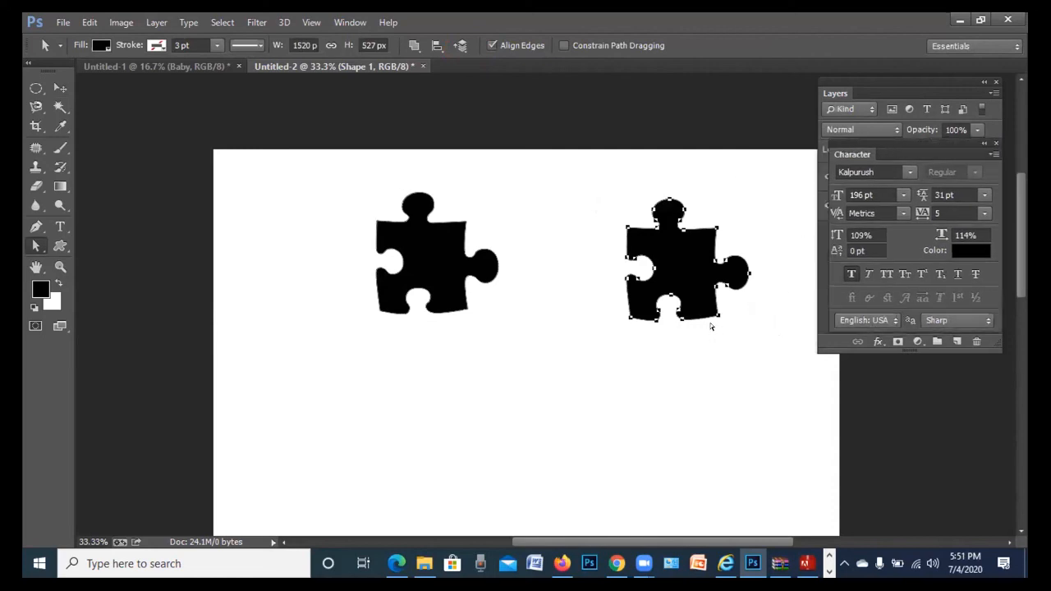
key(ctrl+z)
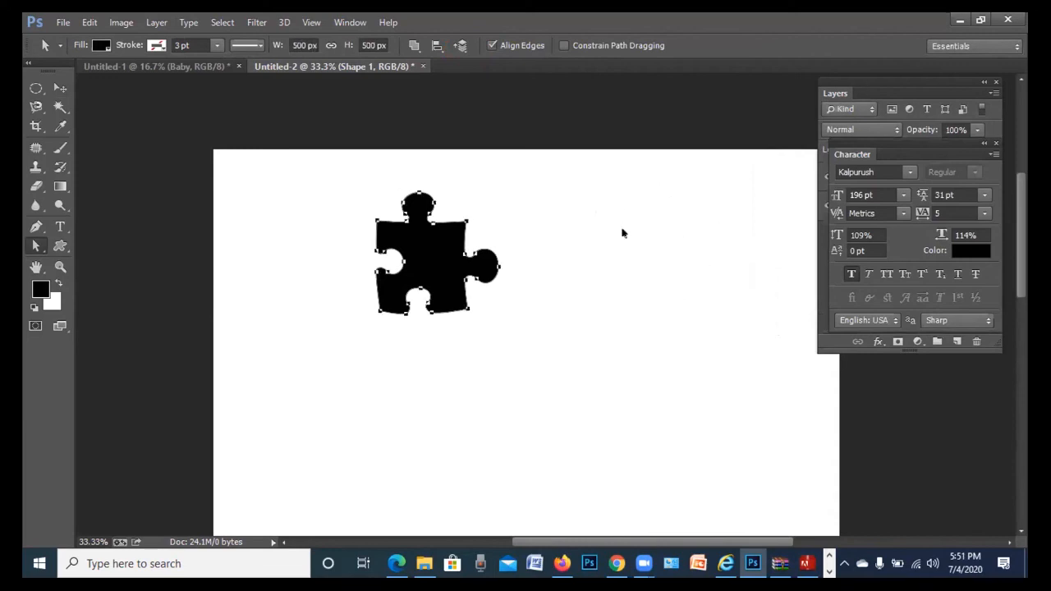
click(992, 89)
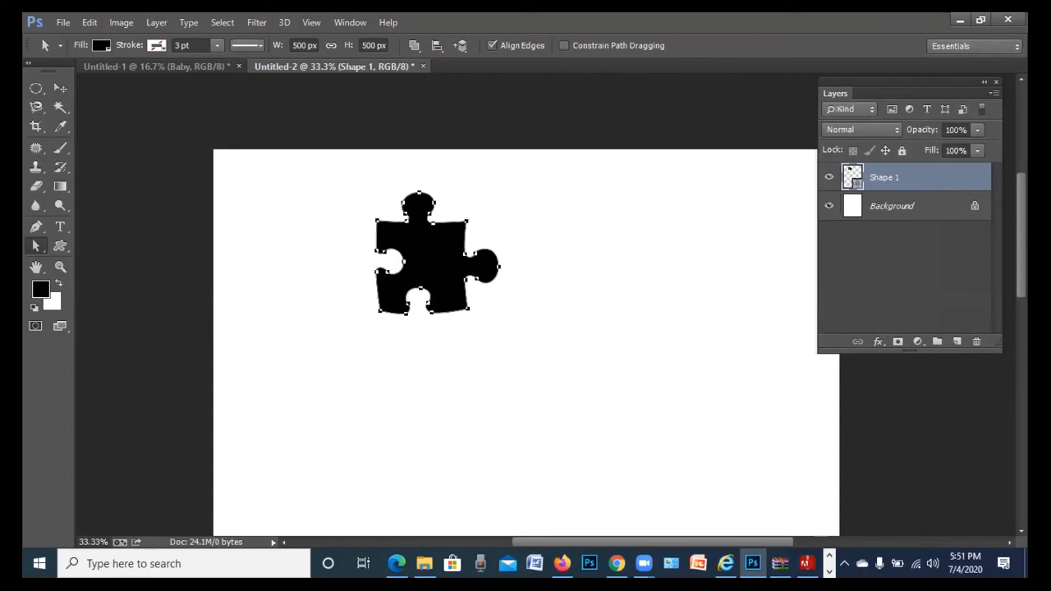
Move the first puzzle piece up and to the left on the page
key(u)
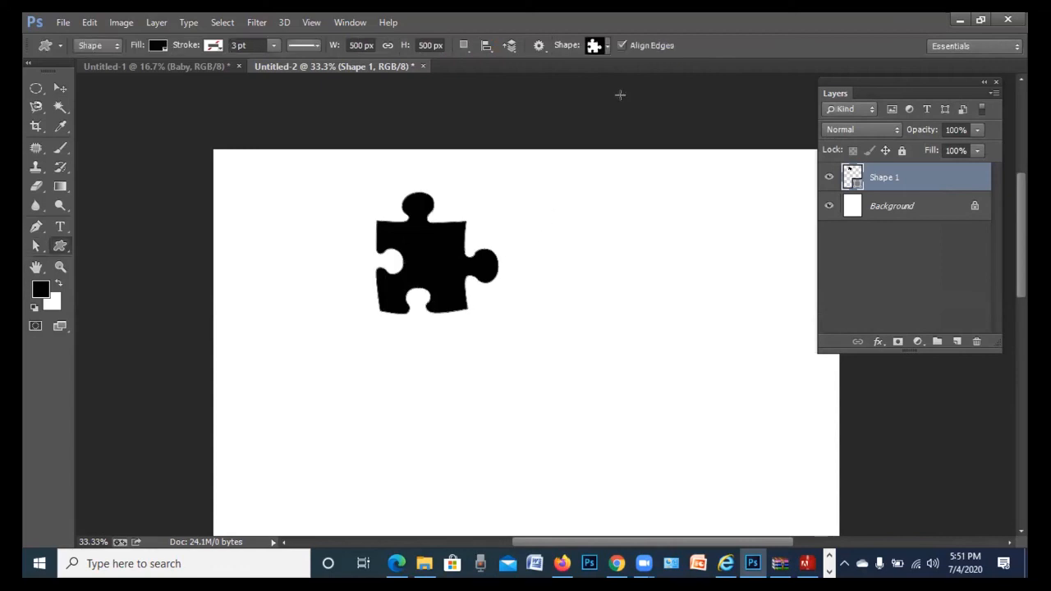
click(607, 45)
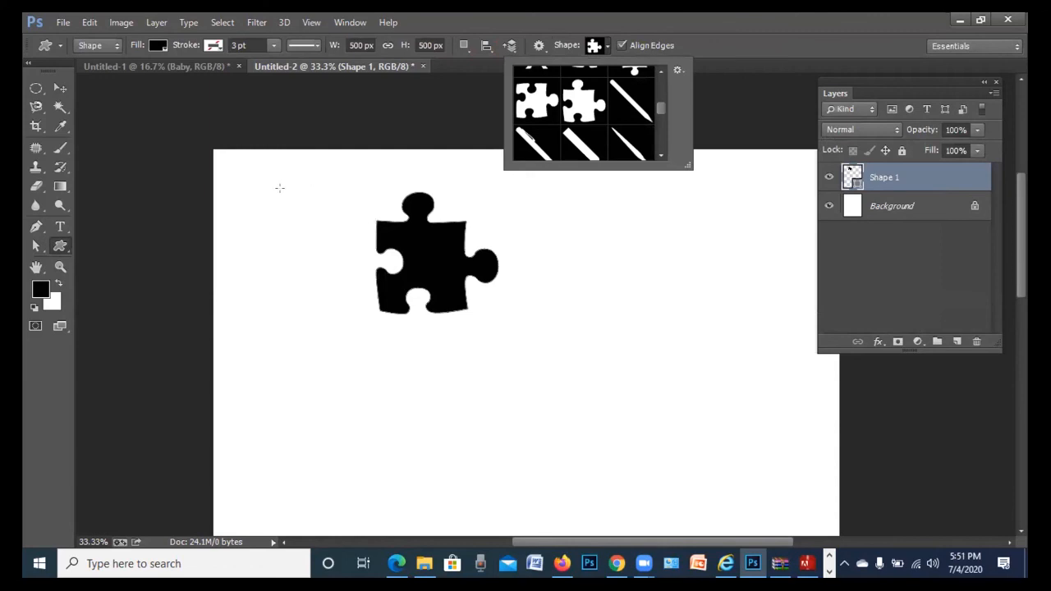
click(60, 88)
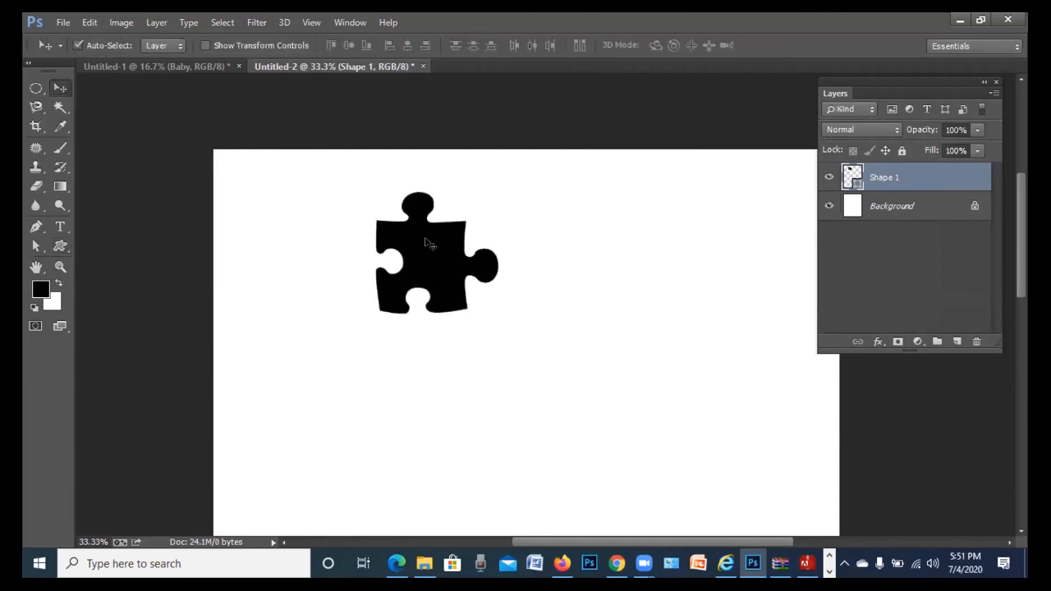
drag(409, 220, 340, 197)
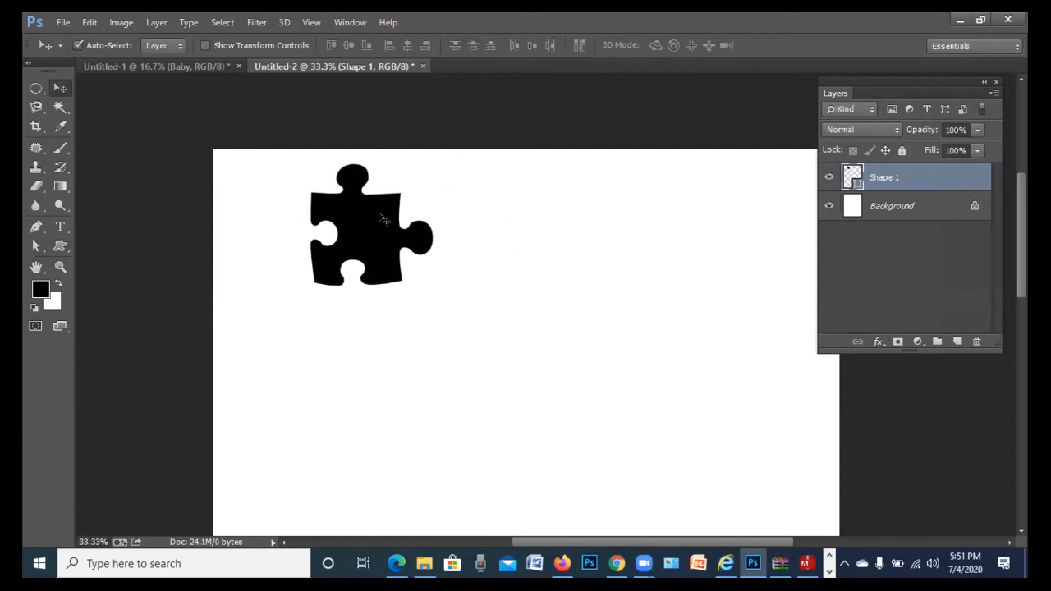
With Combine Shapes set, add a second 500 px puzzle piece below-right of the first
key(u)
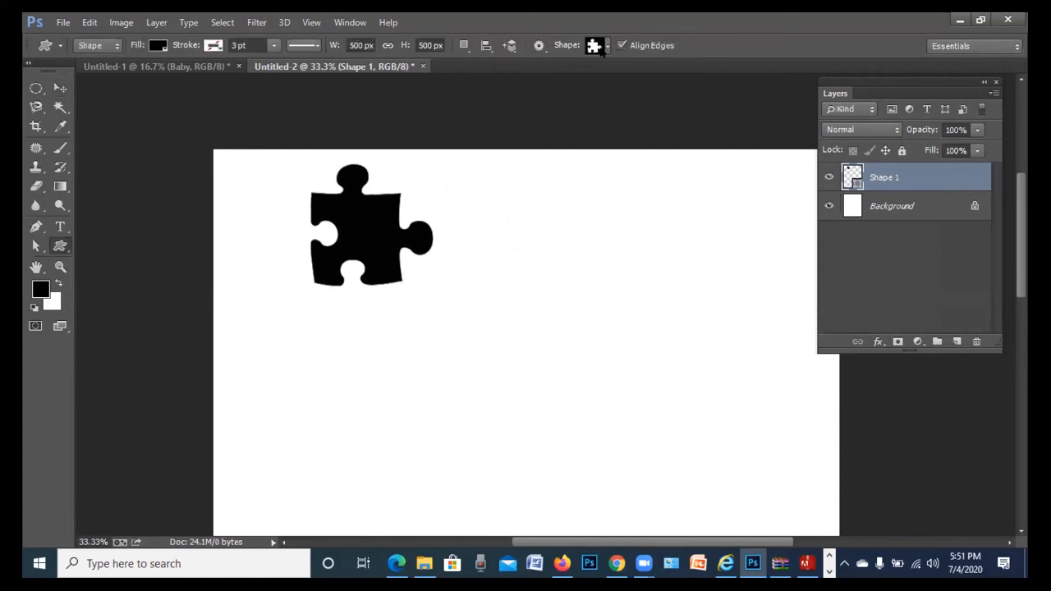
click(604, 47)
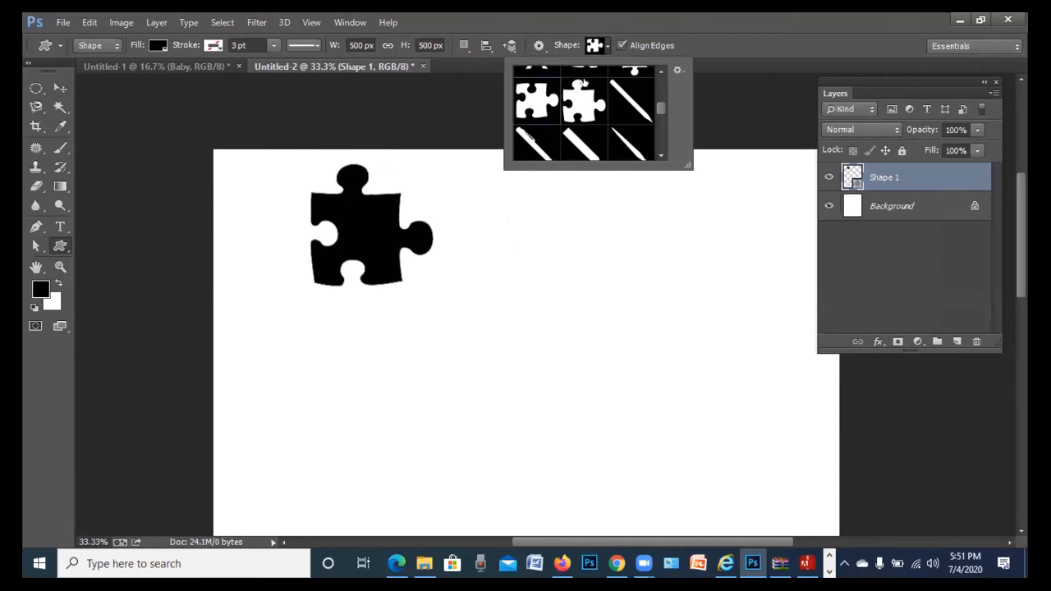
click(464, 46)
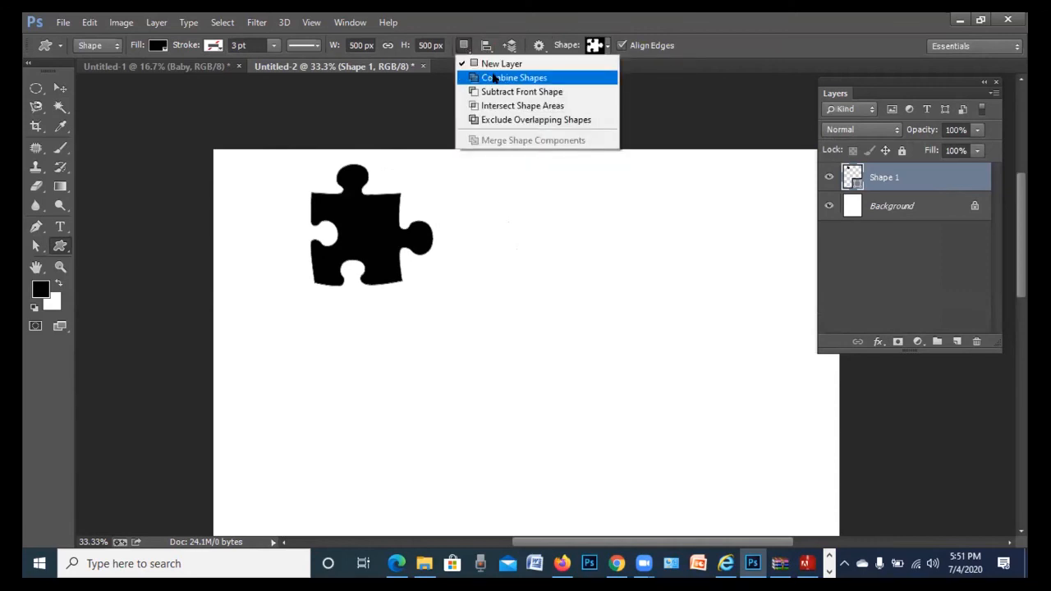
click(490, 78)
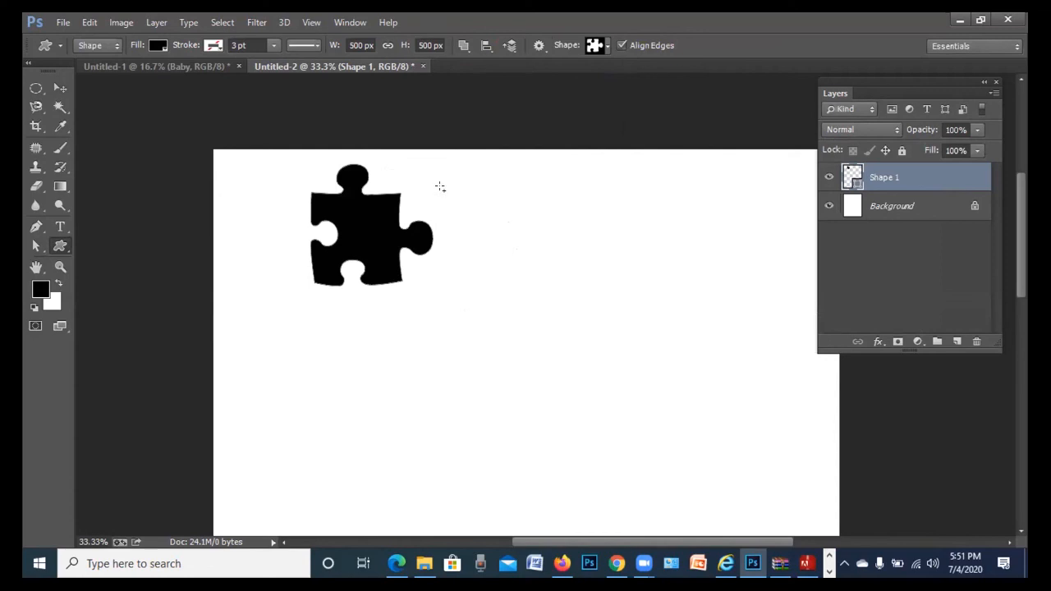
drag(474, 187, 486, 198)
key(ctrl+z)
click(502, 239)
click(542, 251)
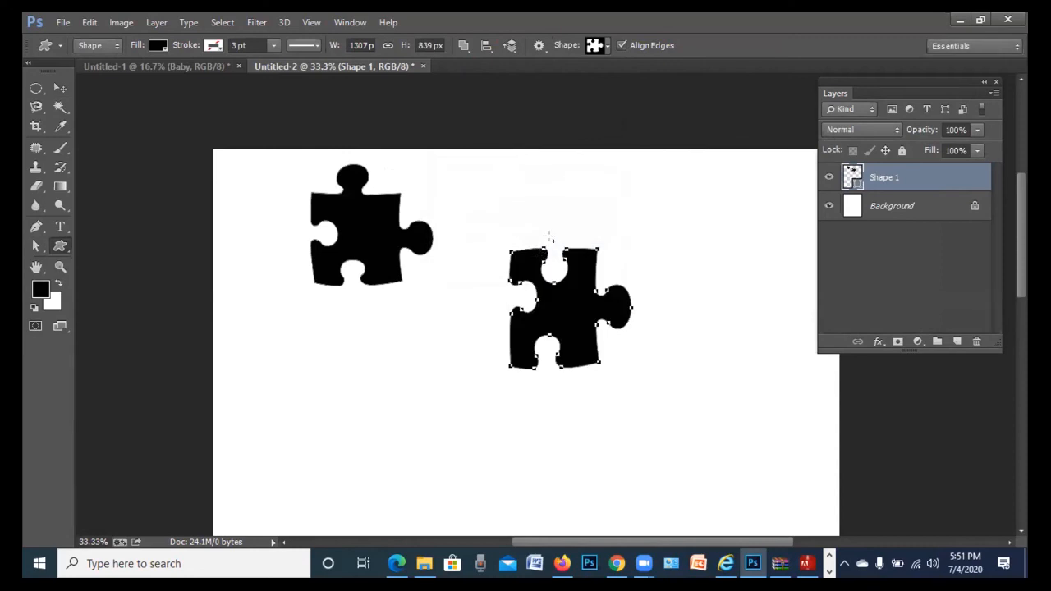
Free Transform the second piece and nudge it left and up until it interlocks with the first
key(ctrl+t)
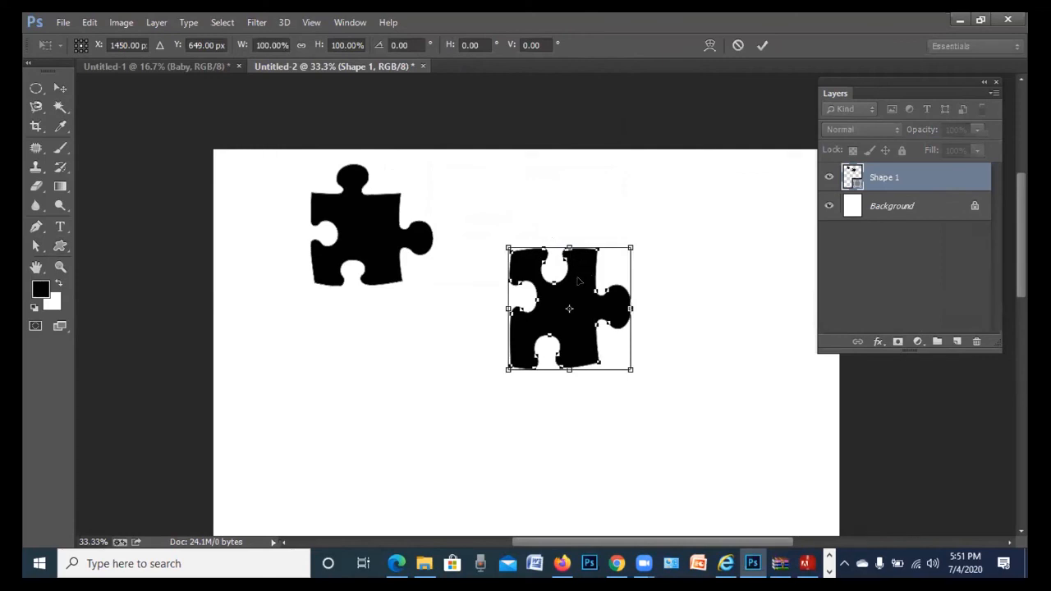
key(Left)
key(Left)
key(Left)
key(Left)
key(Left)
key(Left)
key(Left)
key(Left)
key(Left)
key(Left)
key(Left)
key(Left)
key(Left)
key(Left)
key(Left)
key(Left)
key(Left)
key(Left)
key(Left)
key(Left)
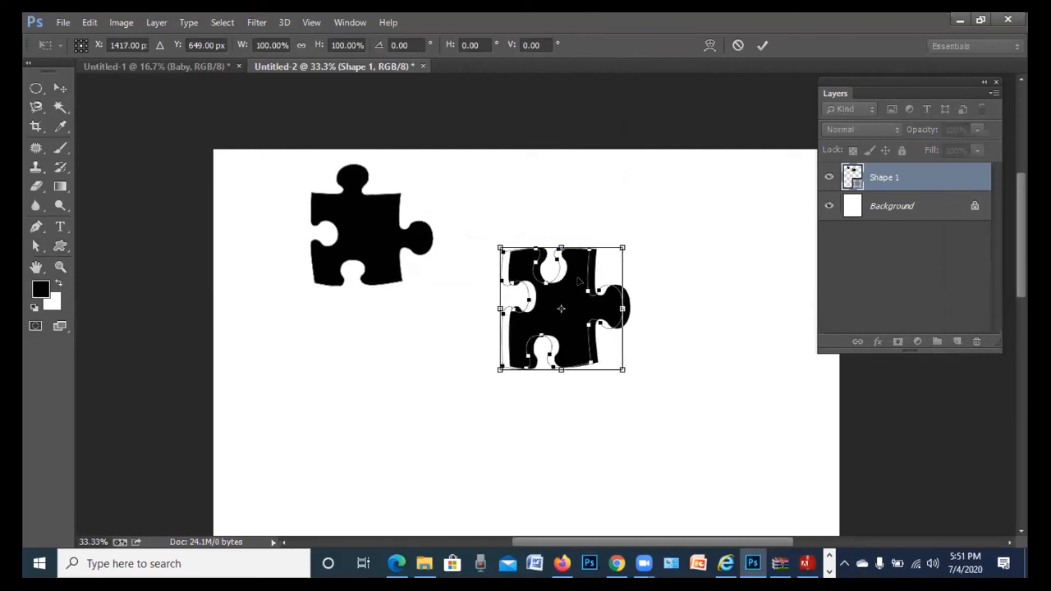
key(Left)
key(Left)
key(Left)
key(Left)
key(Left)
key(Left)
key(Left)
key(Left)
key(Left)
key(Left)
key(Left)
key(Left)
key(Left)
key(Left)
key(Left)
key(Left)
key(Left)
key(Left)
key(Left)
key(Left)
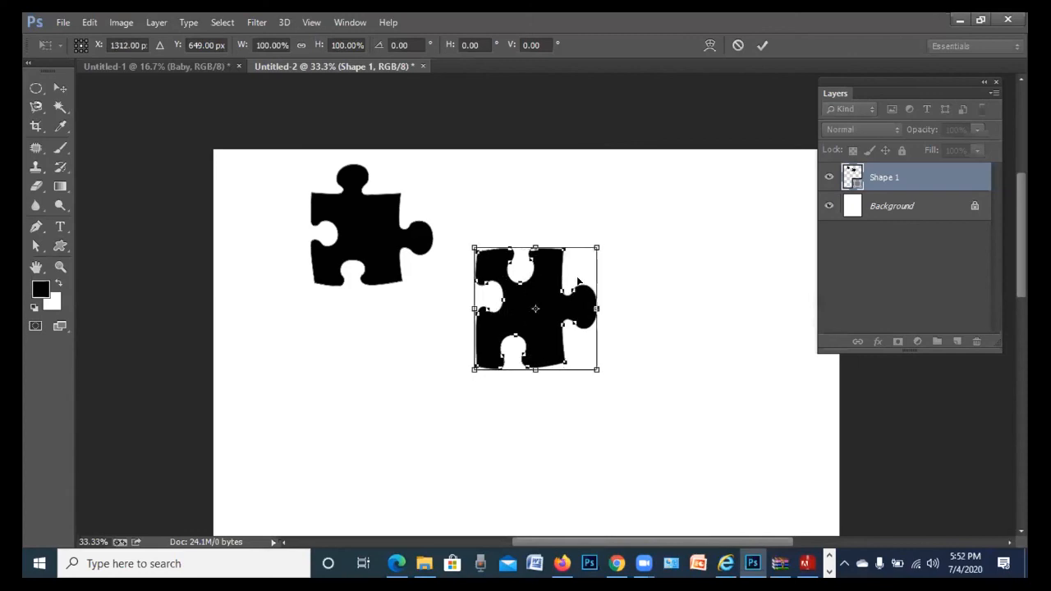
key(Left)
key(Left)
key(Left)
key(Left)
key(Left)
key(Left)
key(Left)
key(Left)
key(Left)
key(Left)
key(Left)
key(Left)
key(Left)
key(Left)
key(Left)
key(Left)
key(Left)
key(Left)
key(Left)
key(Left)
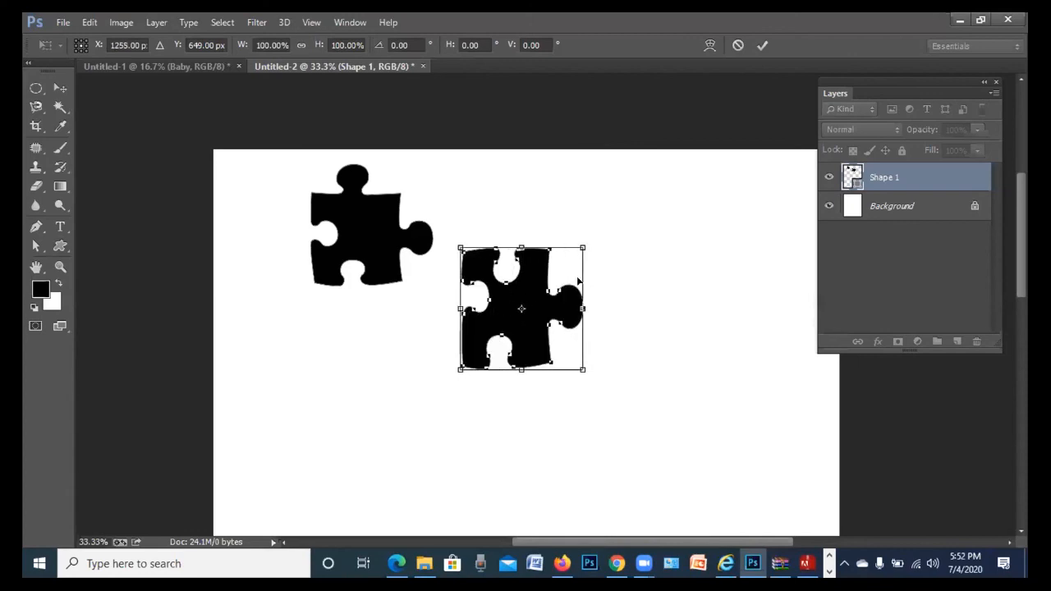
key(Up)
key(Up)
key(Up)
key(Up)
key(Up)
key(Up)
key(Up)
key(Up)
key(Up)
key(Up)
key(Up)
key(Up)
key(Up)
key(Up)
key(Up)
key(Up)
key(Up)
key(Up)
key(Up)
key(Up)
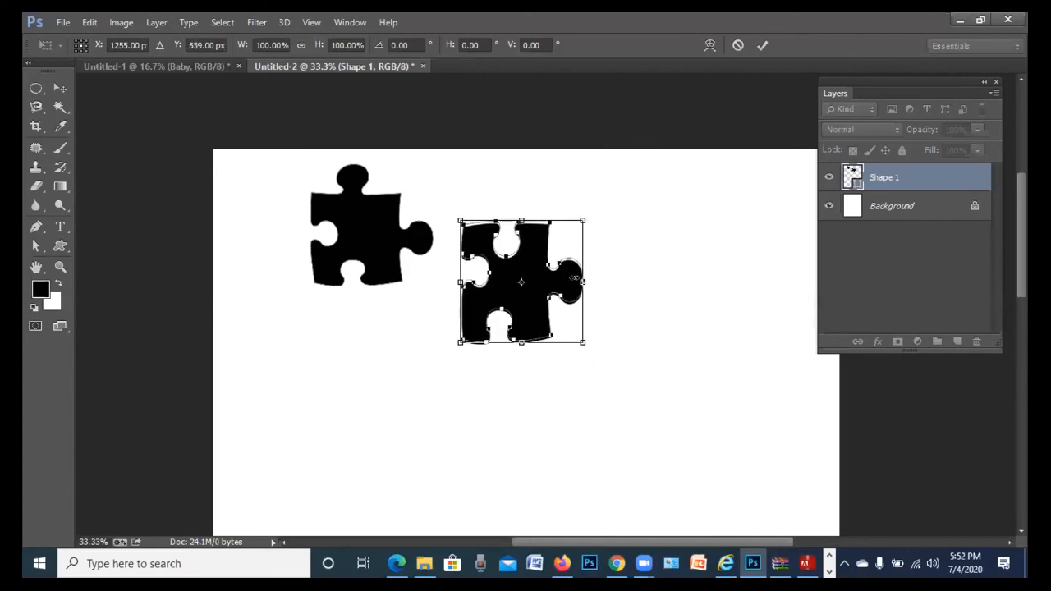
key(Up)
key(Up)
key(Up)
key(Up)
key(Up)
key(Up)
key(Up)
key(Up)
key(Up)
key(Up)
key(Up)
key(Up)
key(Up)
key(Up)
key(Up)
key(Up)
key(Up)
key(Up)
key(Up)
key(Up)
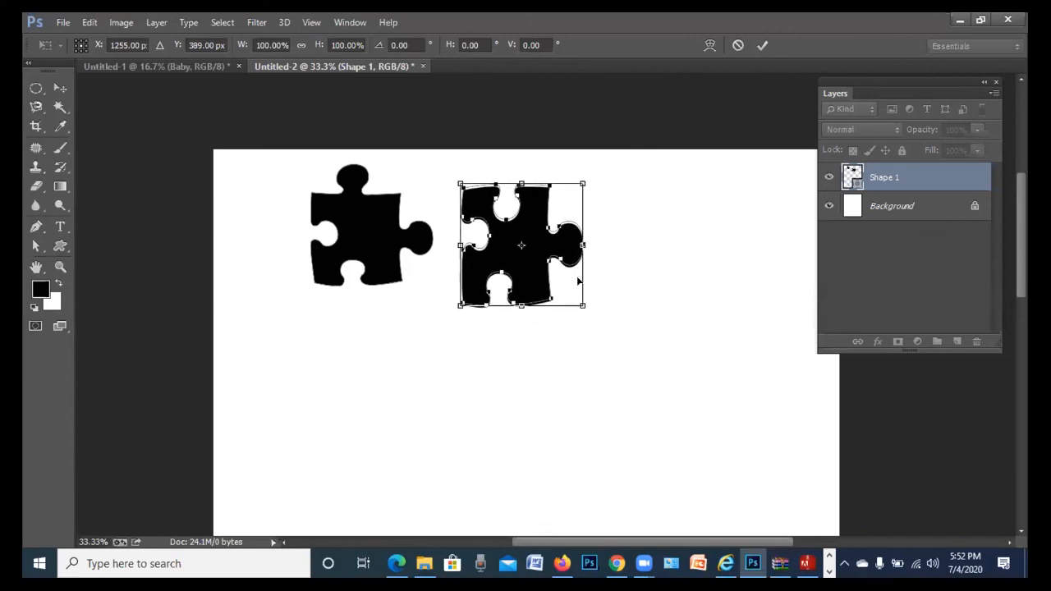
key(Up)
key(Up)
key(Up)
key(Up)
key(Up)
key(Up)
key(Up)
key(Up)
key(Up)
key(Up)
key(Left)
key(Left)
key(Left)
key(Left)
key(Left)
key(Left)
key(Left)
key(Left)
key(Left)
key(Left)
key(Left)
key(Left)
key(Left)
key(Left)
key(Left)
key(Left)
key(Left)
key(Left)
key(Left)
key(Left)
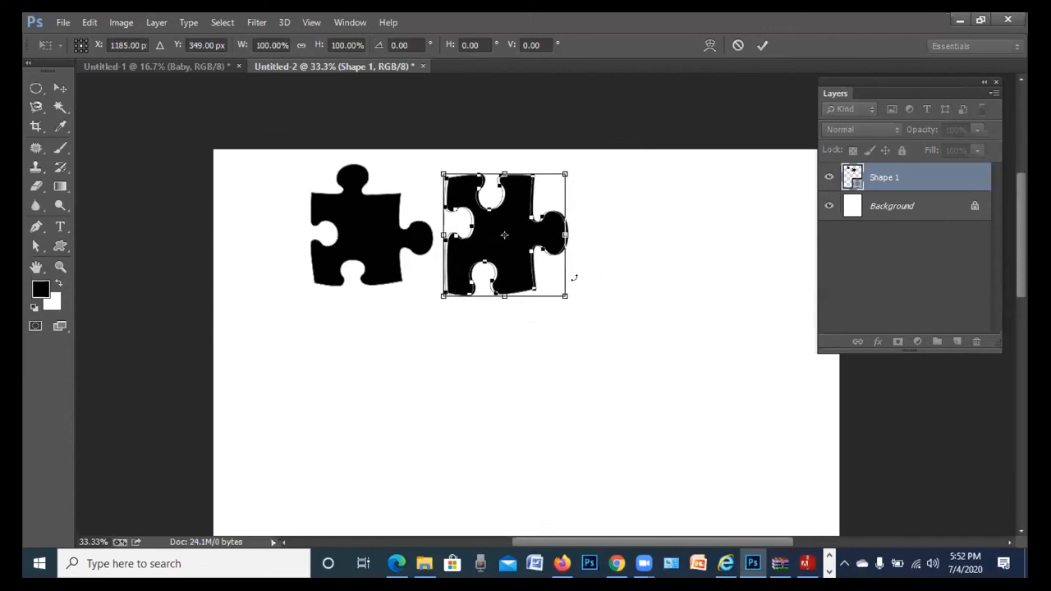
key(Left)
key(Left)
key(Left)
key(Left)
key(Left)
key(Left)
key(Left)
key(Left)
key(Left)
key(Left)
key(Left)
key(Left)
key(Left)
key(Left)
key(Left)
key(Left)
key(Left)
key(Left)
key(Left)
key(Left)
key(Down)
key(Down)
key(Down)
key(Down)
key(Down)
key(Down)
key(Down)
key(Down)
key(Down)
key(Down)
key(Down)
key(Down)
key(Down)
key(Down)
key(Down)
key(Down)
key(Down)
key(Down)
key(Down)
key(Down)
key(Left)
key(Left)
key(Left)
key(Left)
key(Left)
key(Left)
key(Left)
key(Left)
key(Left)
key(Left)
key(Left)
key(Left)
key(Left)
key(Left)
key(Left)
key(Left)
key(Left)
key(Left)
key(Left)
key(Left)
key(Left)
key(Left)
key(Left)
key(Left)
key(Left)
key(Left)
key(Left)
key(Left)
key(Left)
key(Left)
key(Left)
key(Left)
key(Left)
key(Left)
key(Left)
key(Left)
key(Left)
key(Left)
key(Left)
key(Left)
key(shift+Left)
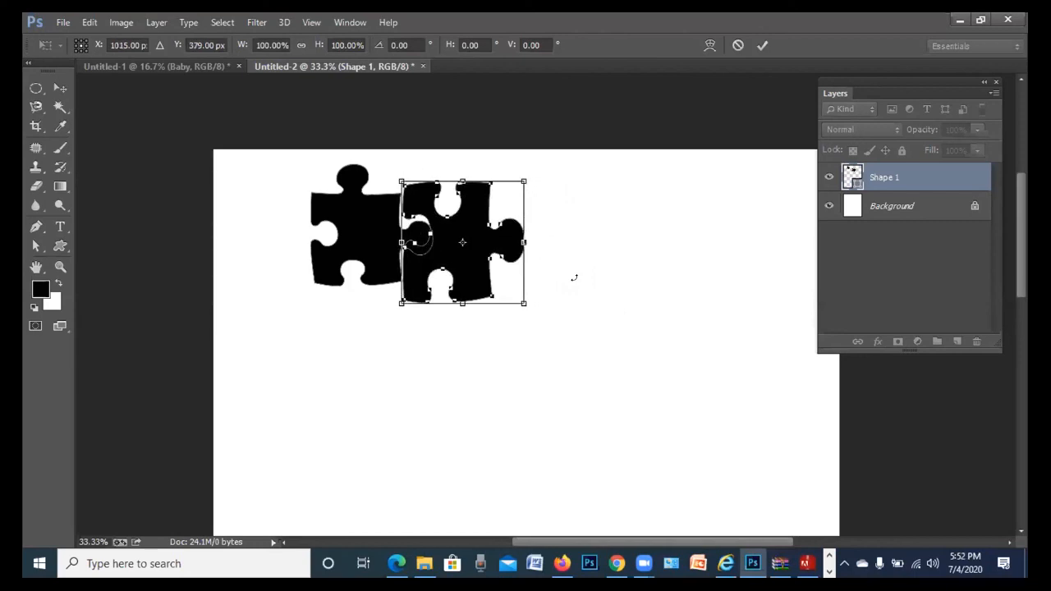
key(shift+Up)
key(shift+Up)
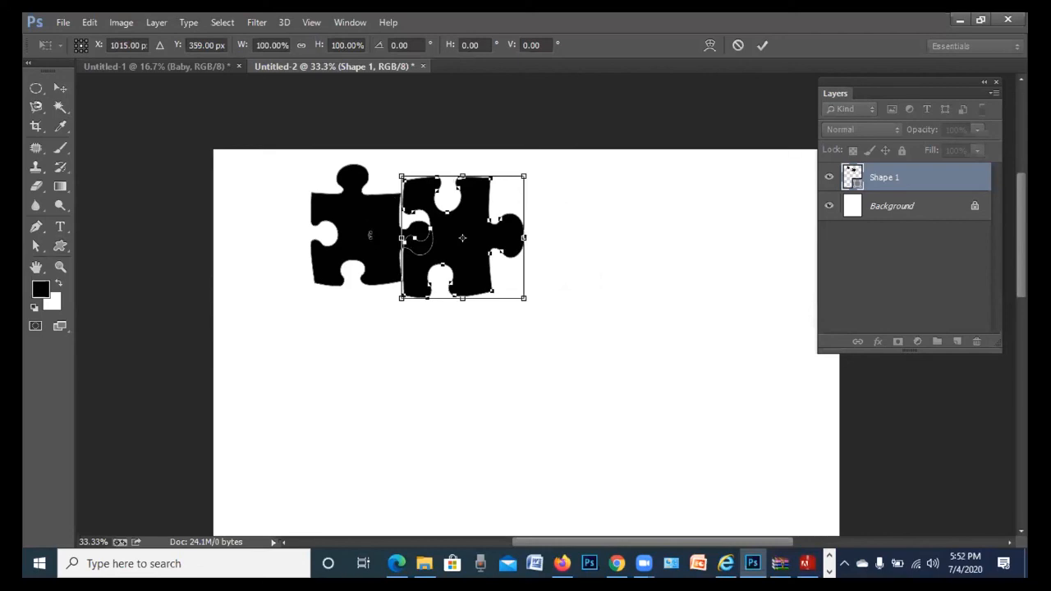
Apply the transformation and drag the joined puzzle pieces to the right
click(61, 89)
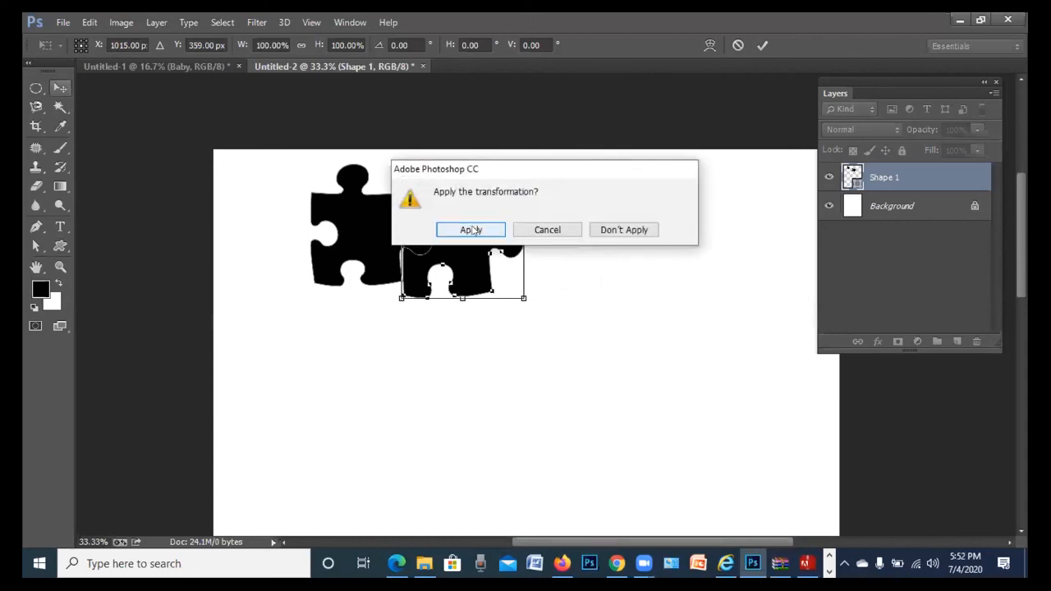
click(471, 230)
drag(390, 224, 389, 256)
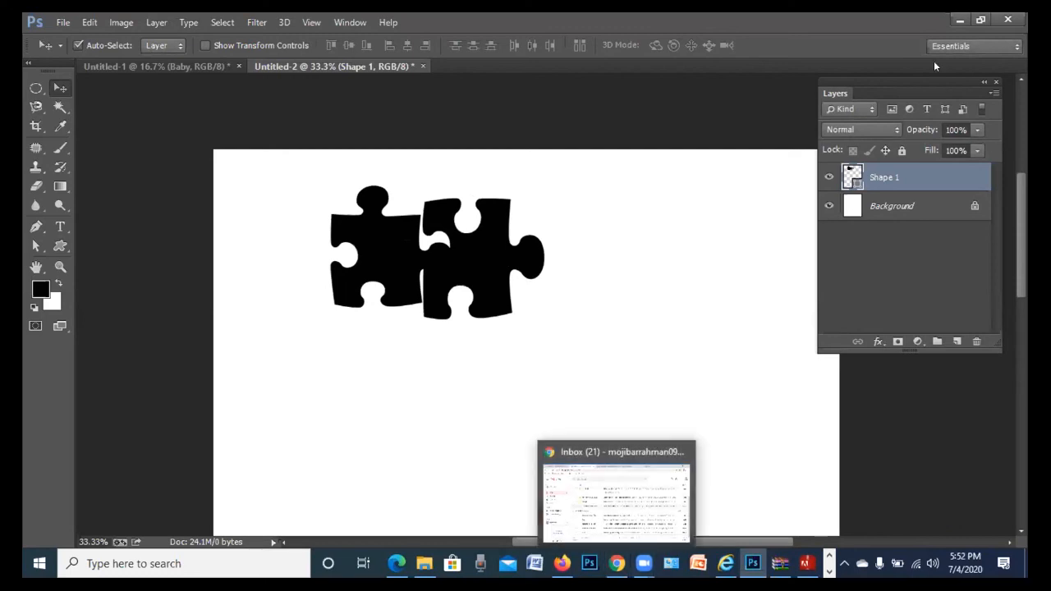
Minimise Photoshop and close File Explorer to bring up the Illustrator_17_LS20.7z archive in WinRAR
click(960, 19)
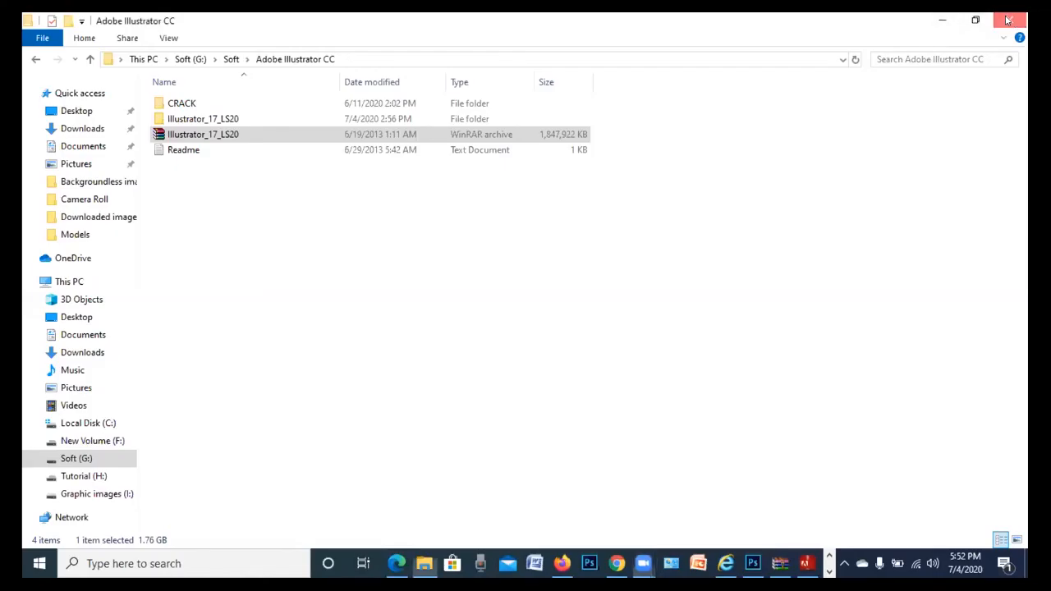
click(1008, 20)
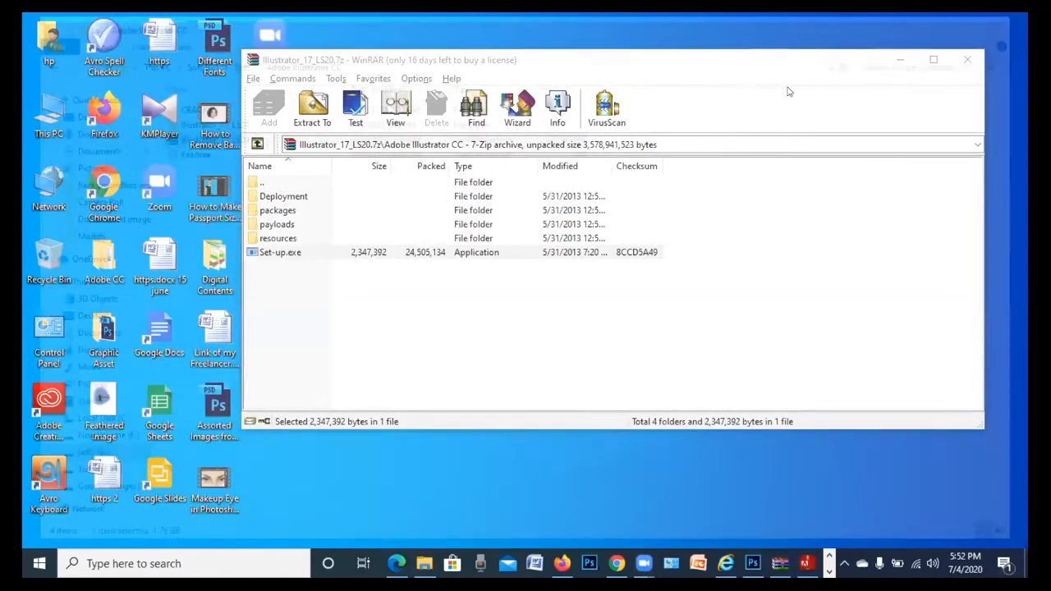